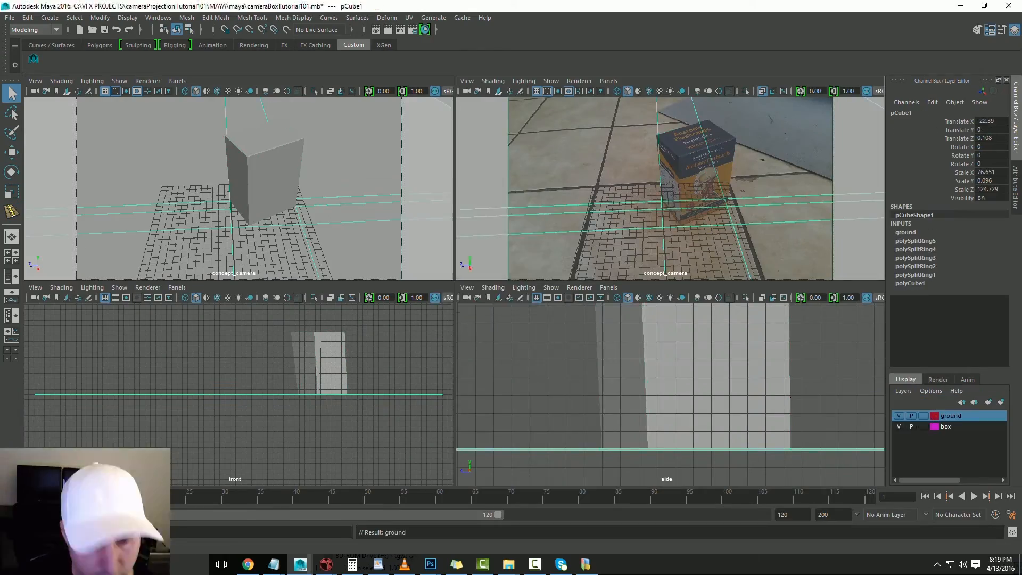
pyautogui.click(176, 81)
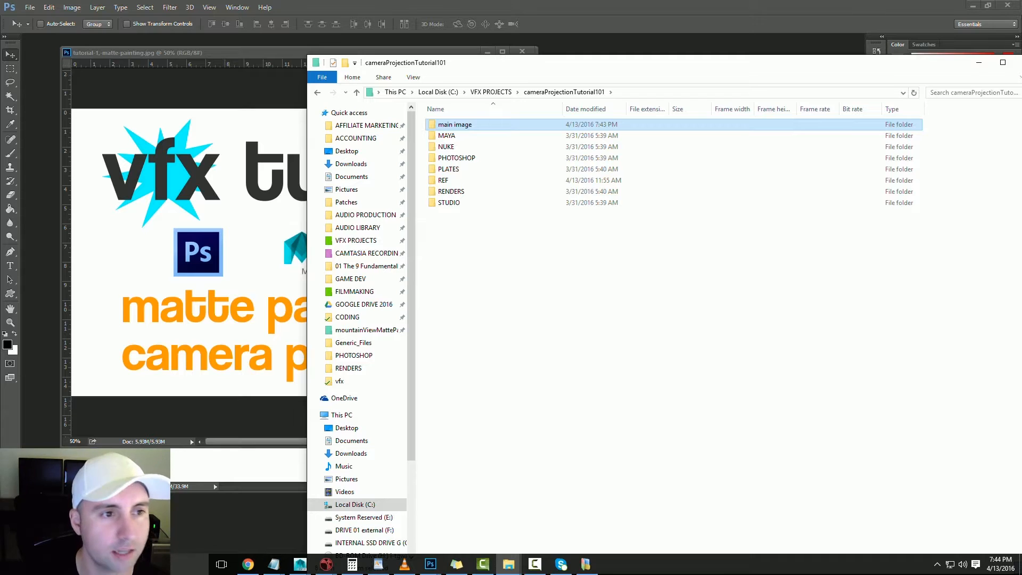
# View the photo 20160413_105341.jpg from the main image folder, and close the viewer again
pyautogui.press('Return')
pyautogui.click(466, 124)
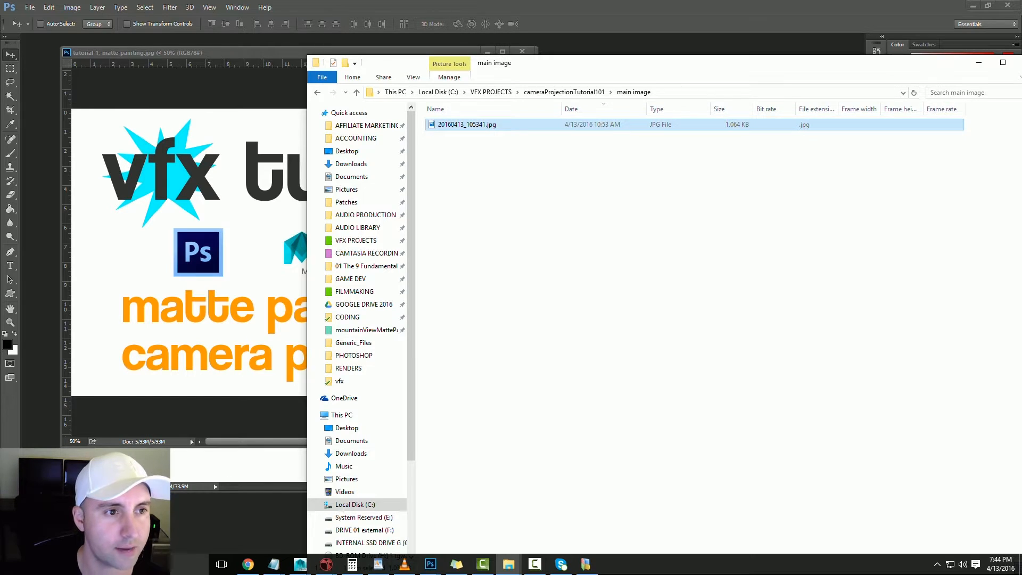
pyautogui.press('Return')
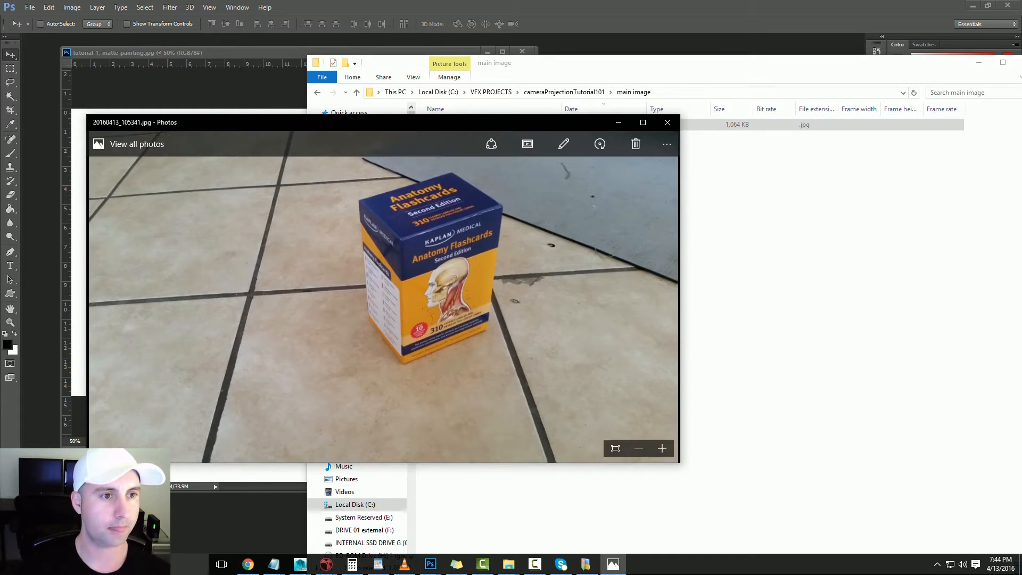
pyautogui.moveTo(465, 122); pyautogui.dragTo(519, 129)
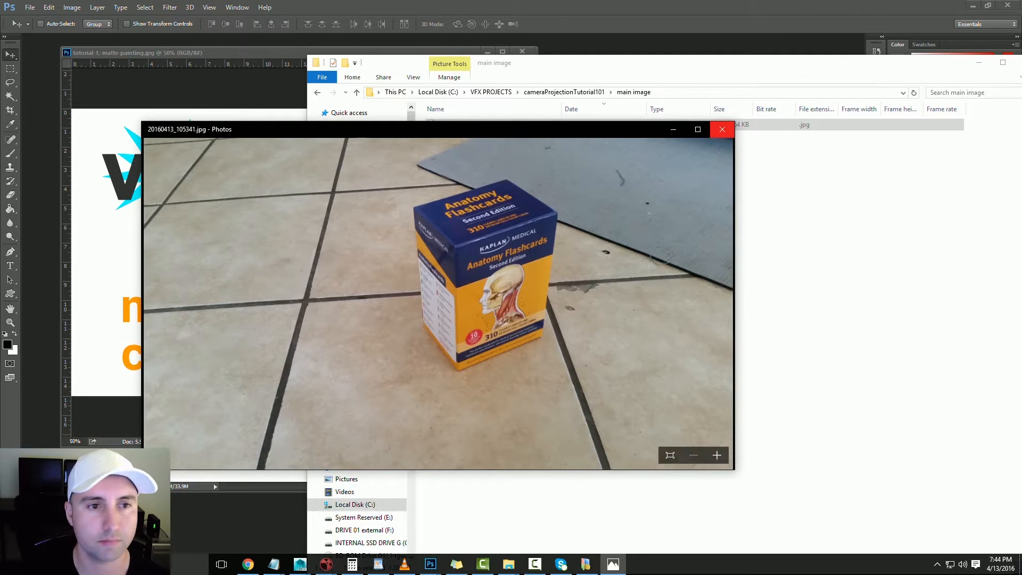
pyautogui.click(722, 130)
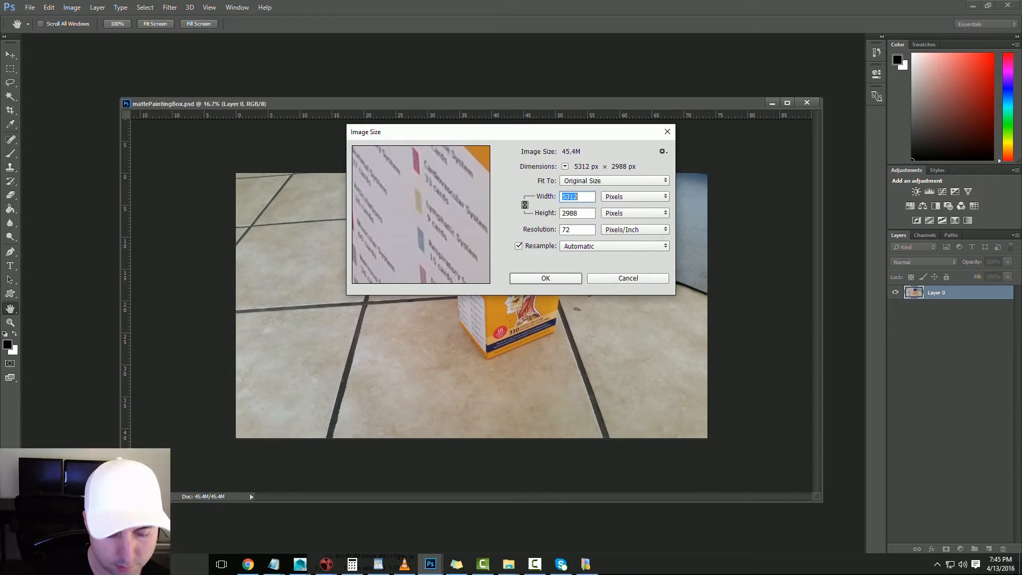
# Resize the image to a width of 1920 pixels with proportions kept, and save mattePaintingBox.psd
pyautogui.write('1920')
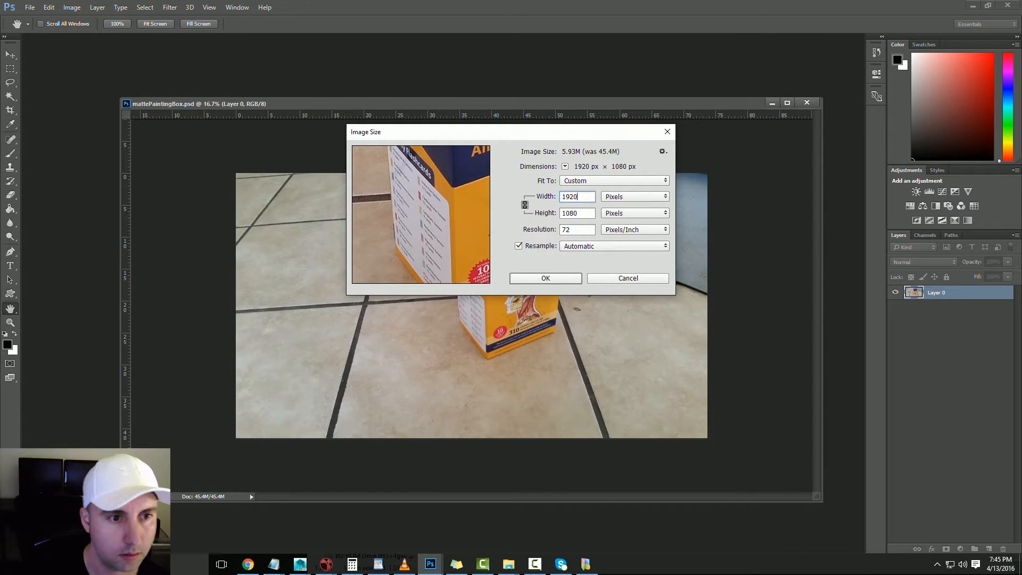
pyautogui.press('Return')
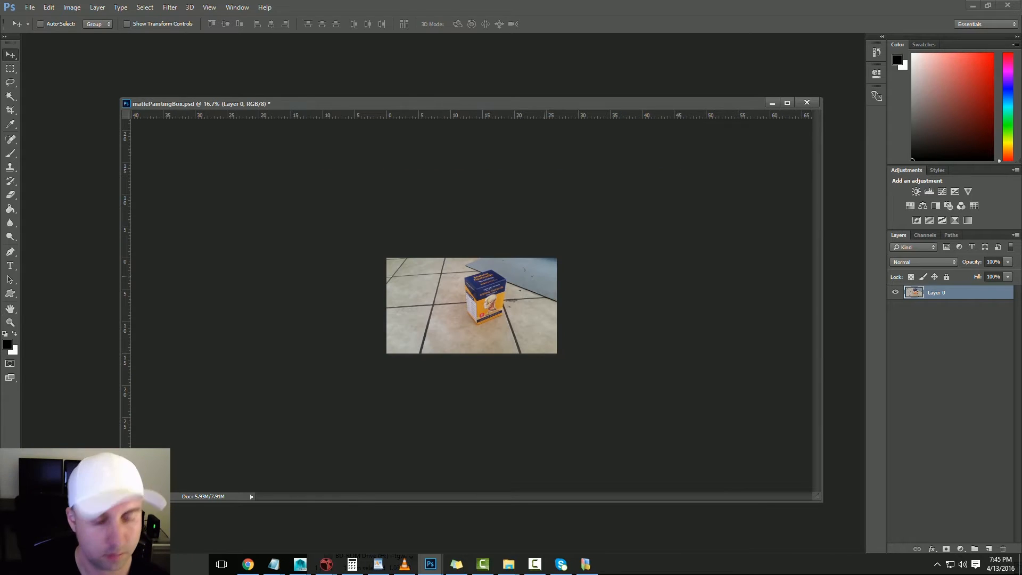
pyautogui.hotkey('ctrl', '+')
pyautogui.hotkey('ctrl', '+')
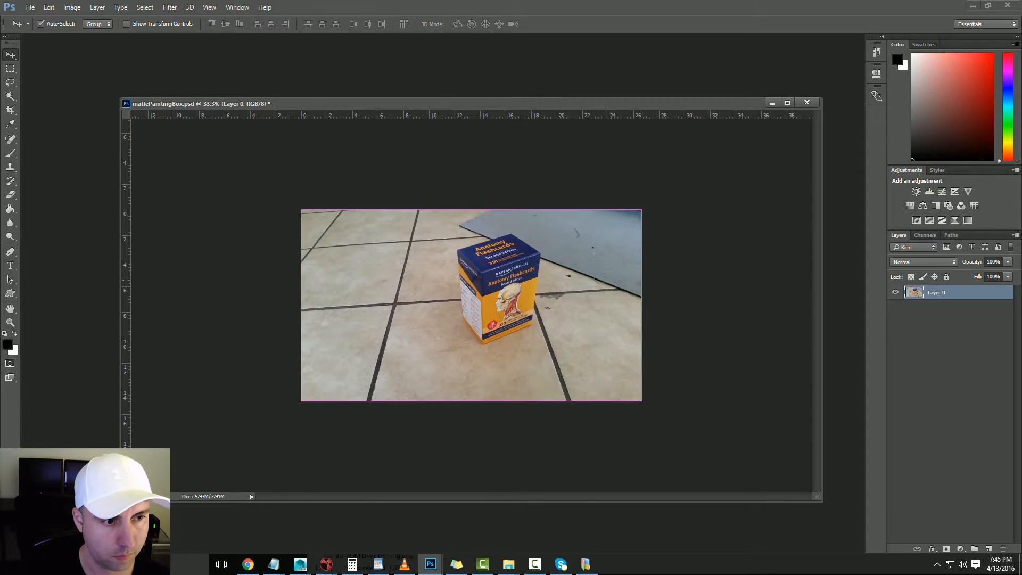
pyautogui.hotkey('ctrl', '+')
pyautogui.press('ctrl')
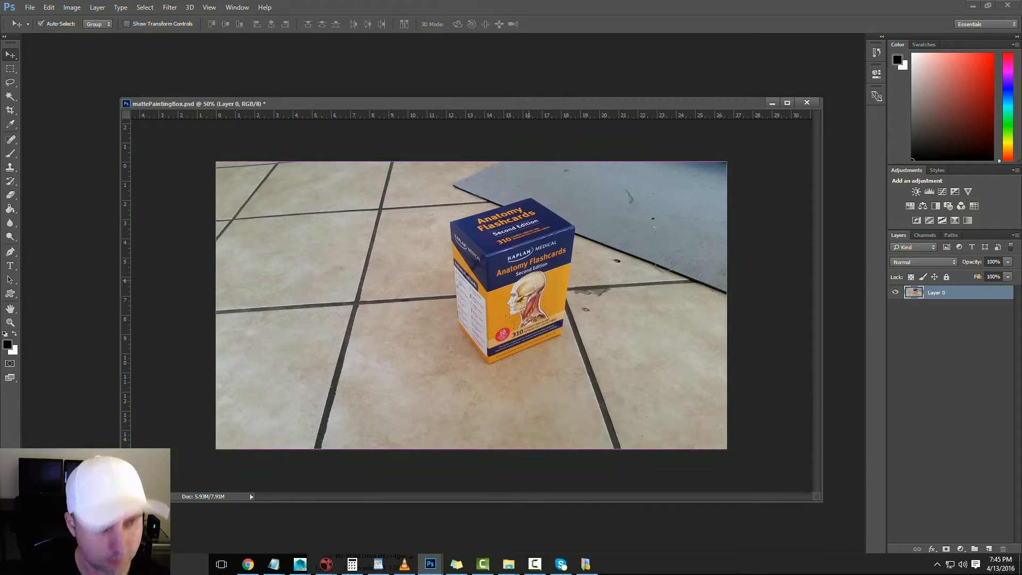
pyautogui.hotkey('ctrl', 's')
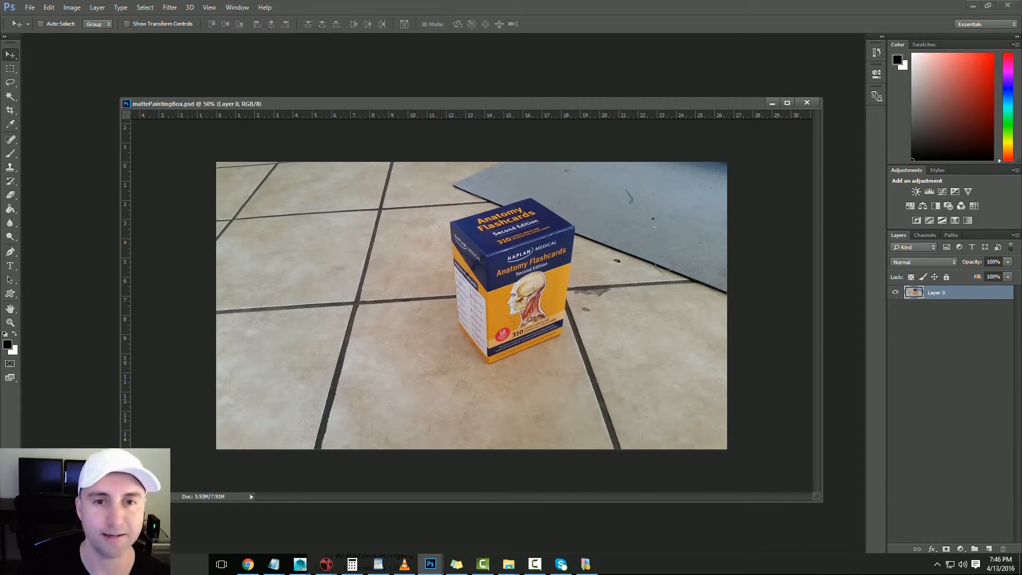
# Set the Rectangular Marquee style to Fixed Ratio and draw a selection across the photo
pyautogui.press('m')
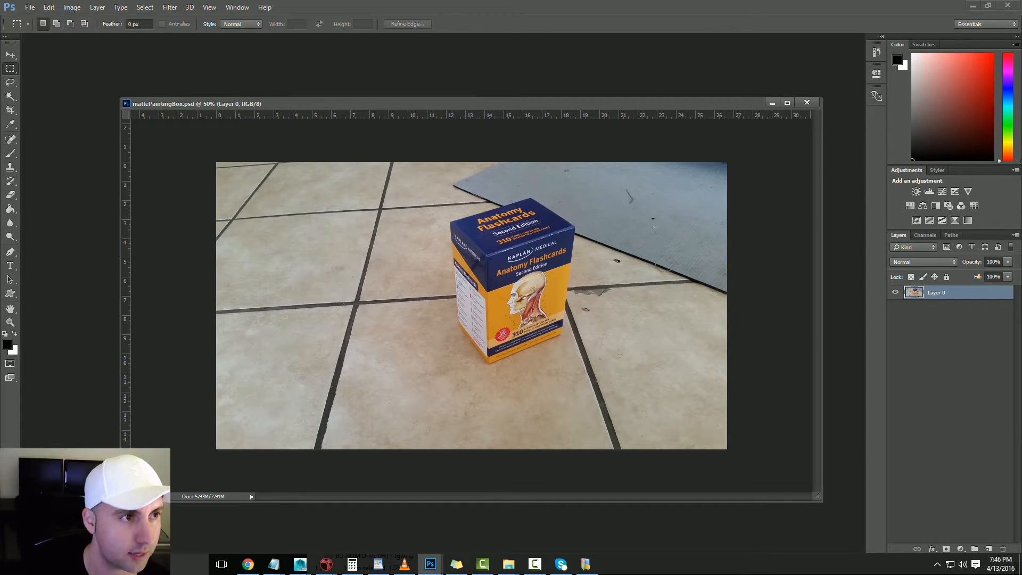
pyautogui.click(240, 24)
pyautogui.click(239, 37)
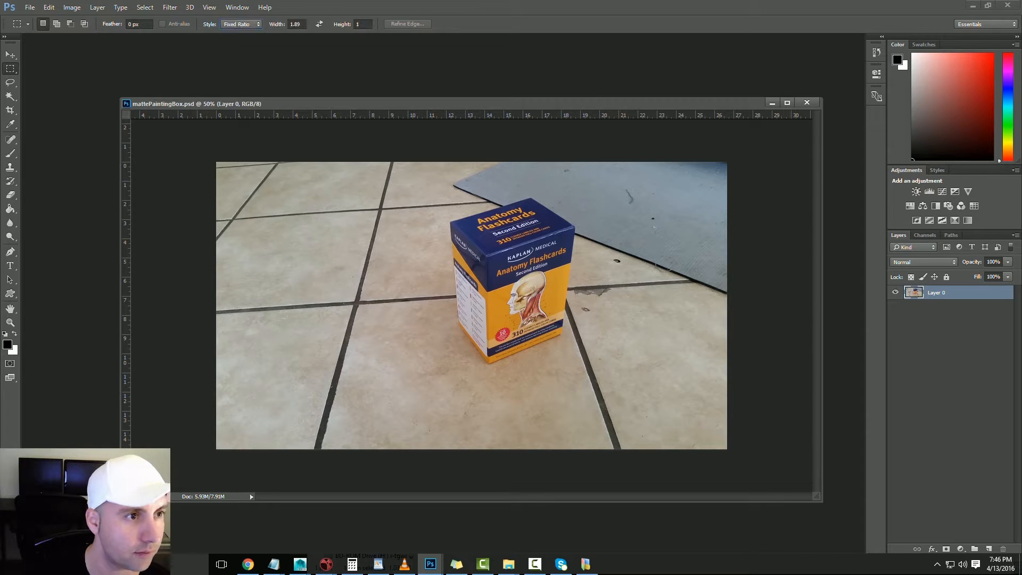
pyautogui.moveTo(216, 162); pyautogui.dragTo(895, 448)
# Set the selection ratio's width to 1.78, deselect, and draw a new selection covering the whole photo
pyautogui.click(292, 24)
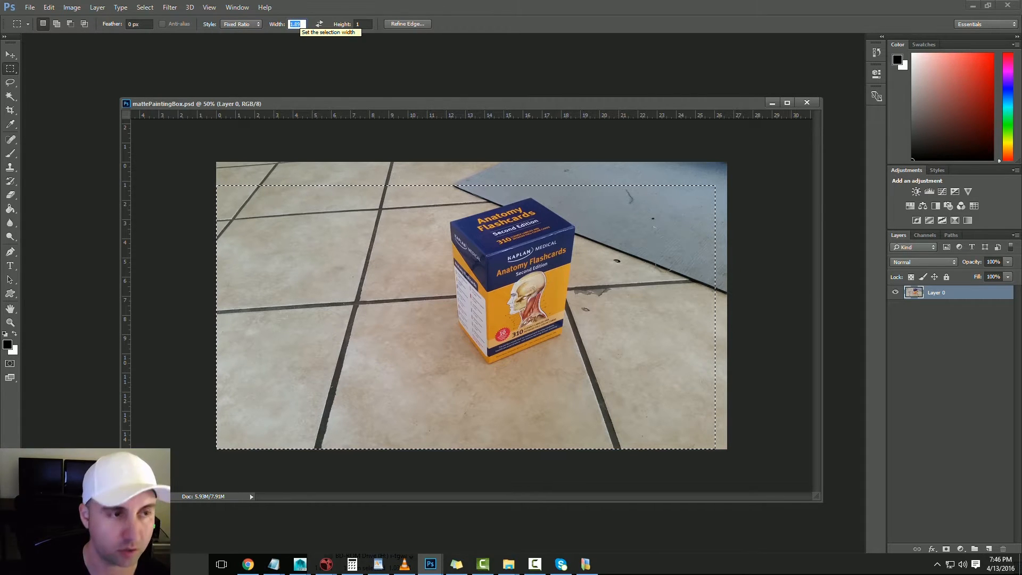
pyautogui.write('2.78')
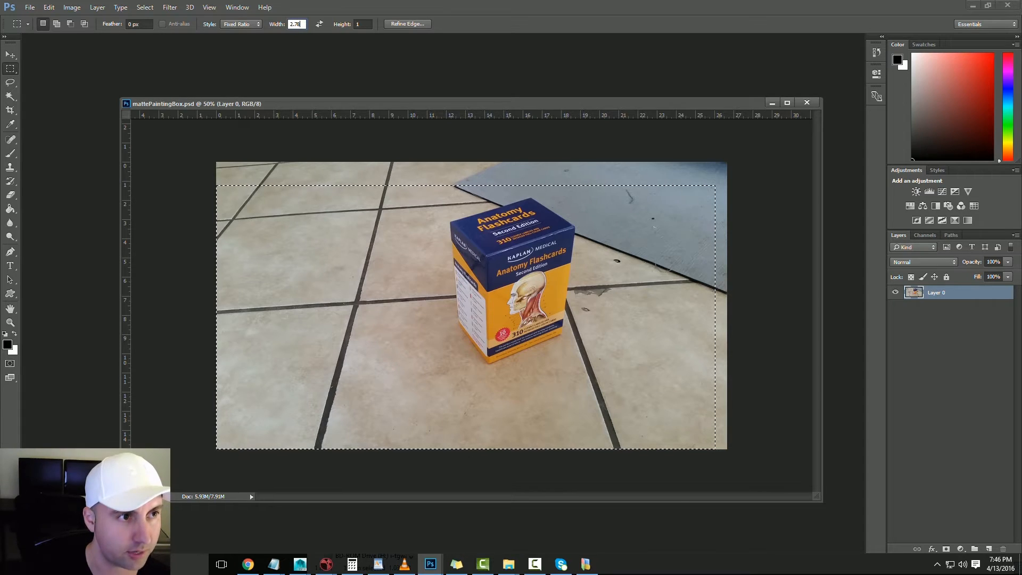
pyautogui.press('BackSpace')
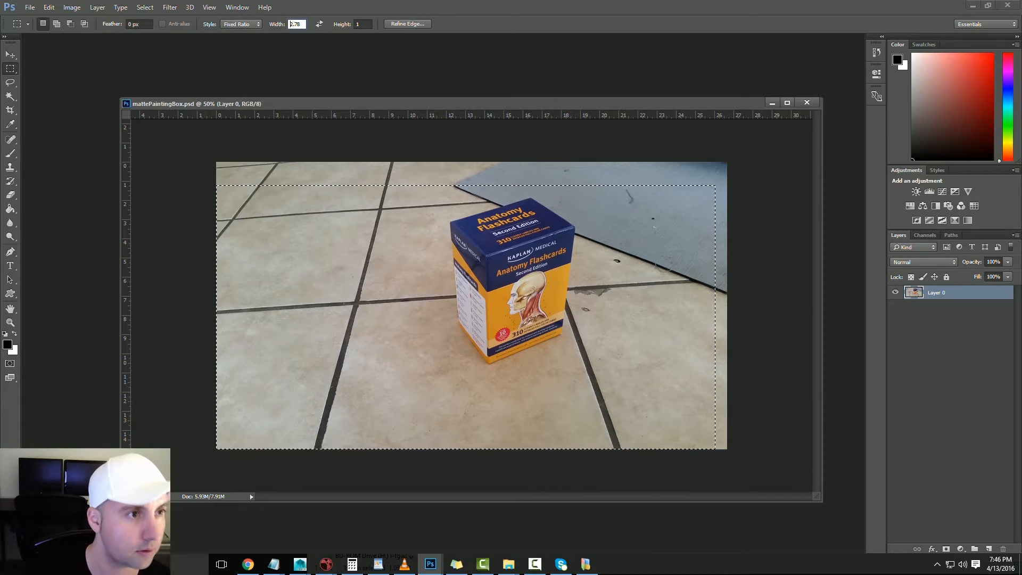
pyautogui.write('1')
pyautogui.press('Tab')
pyautogui.hotkey('ctrl', 'd')
pyautogui.moveTo(216, 162); pyautogui.dragTo(854, 499)
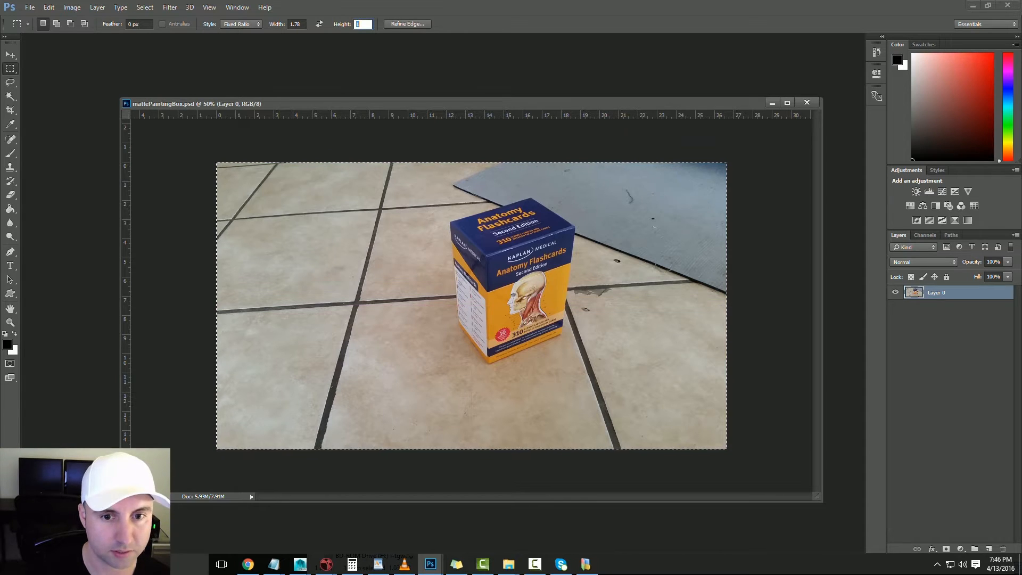
# Add a new layer, fill the selected area with black using the Paint Bucket, and deselect
pyautogui.hotkey('ctrl', 'shift', 'n')
pyautogui.press('Return')
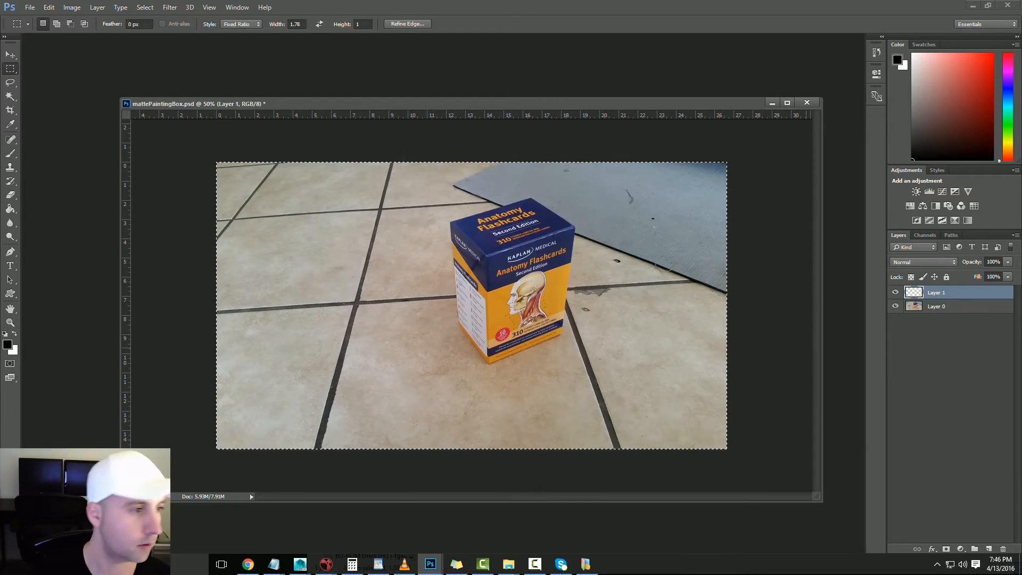
pyautogui.press('g')
pyautogui.click(693, 319)
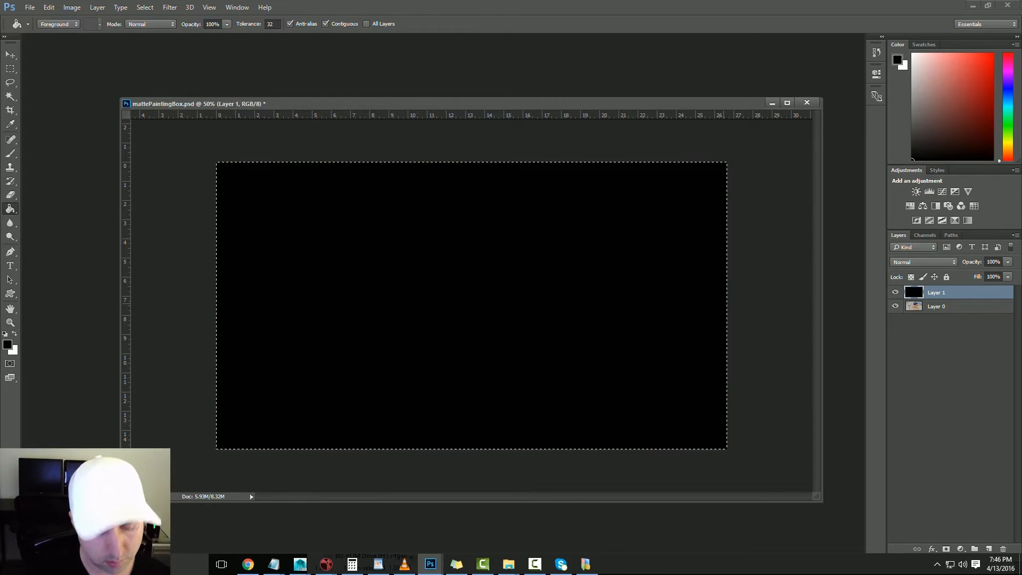
pyautogui.hotkey('ctrl', 'd')
# Toggle the black layer's visibility to compare its coverage with the photo, and leave it hidden
pyautogui.click(896, 292)
pyautogui.click(895, 292)
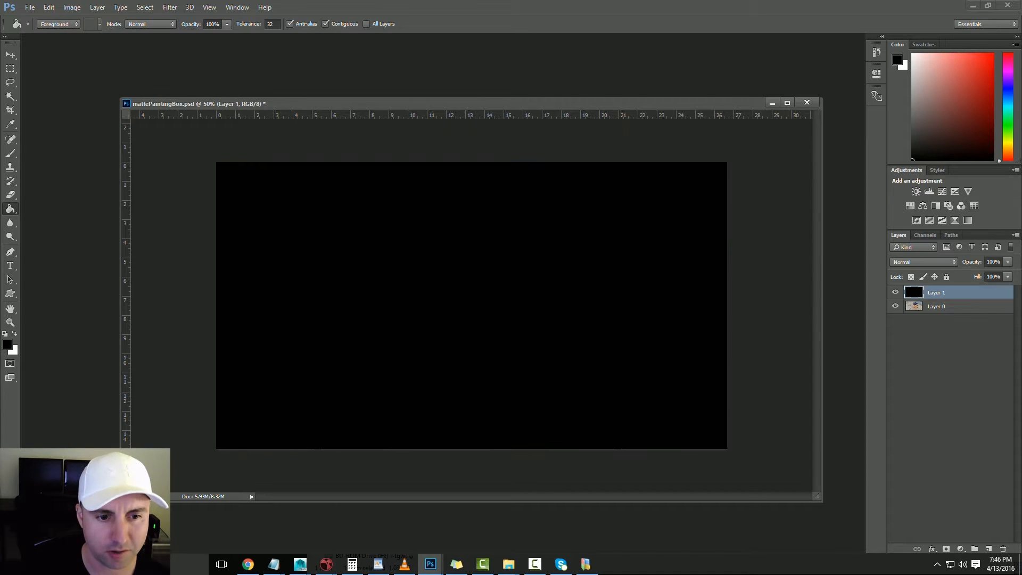
pyautogui.click(896, 293)
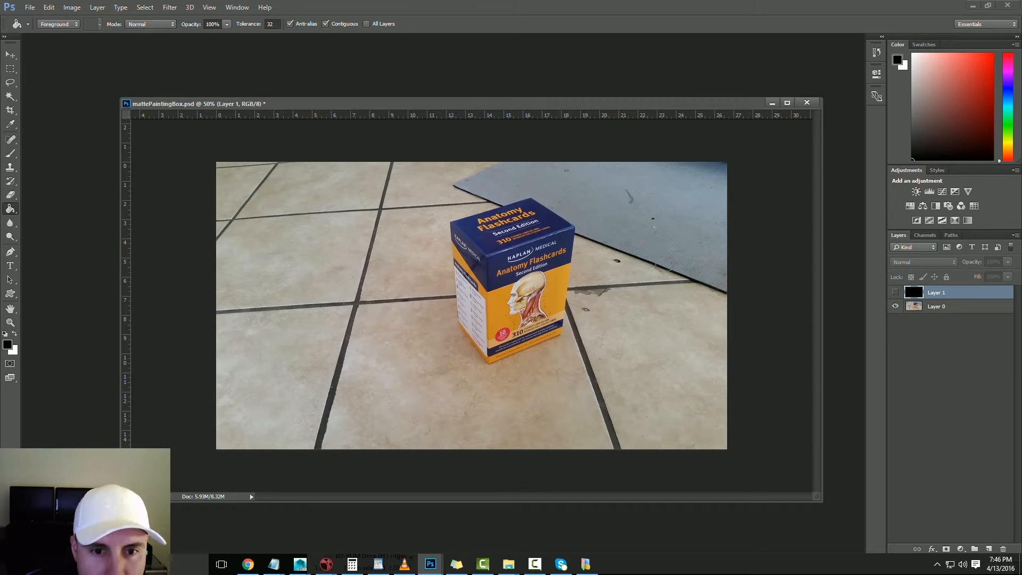
pyautogui.click(895, 292)
pyautogui.click(895, 292)
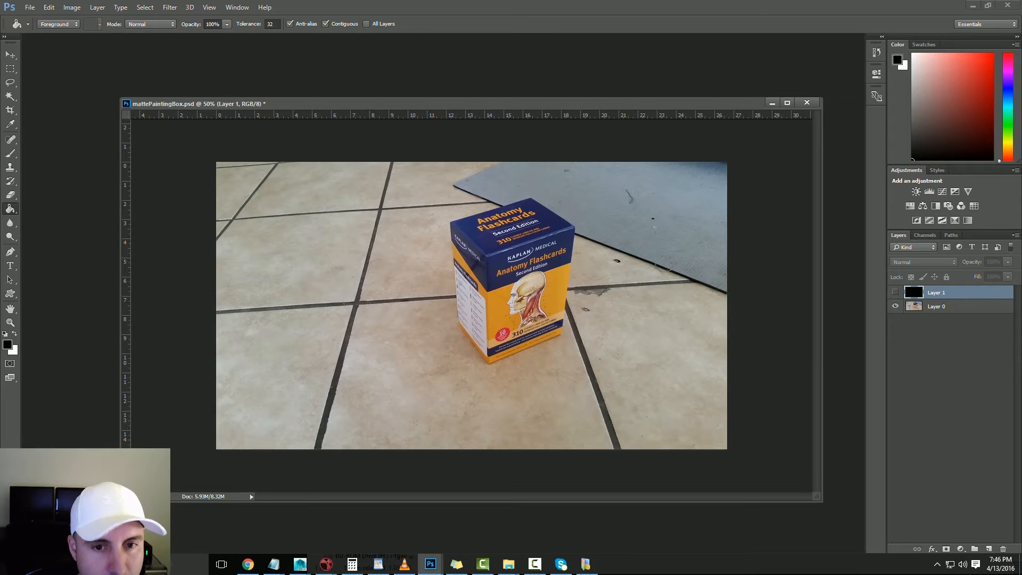
pyautogui.click(895, 293)
pyautogui.click(895, 292)
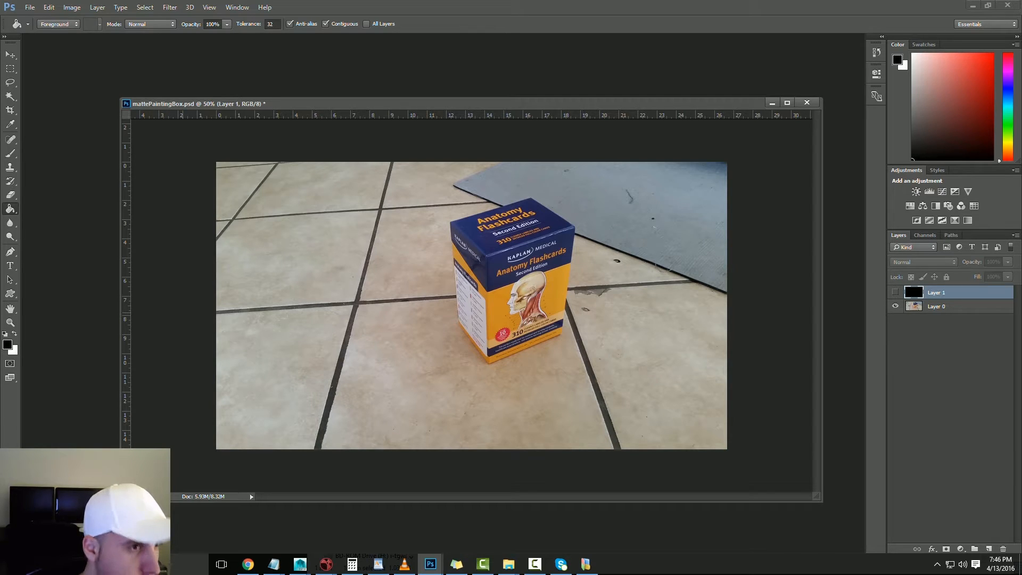
# Duplicate the Layer 0 photo layer and activate the Clone Stamp tool
pyautogui.press('v')
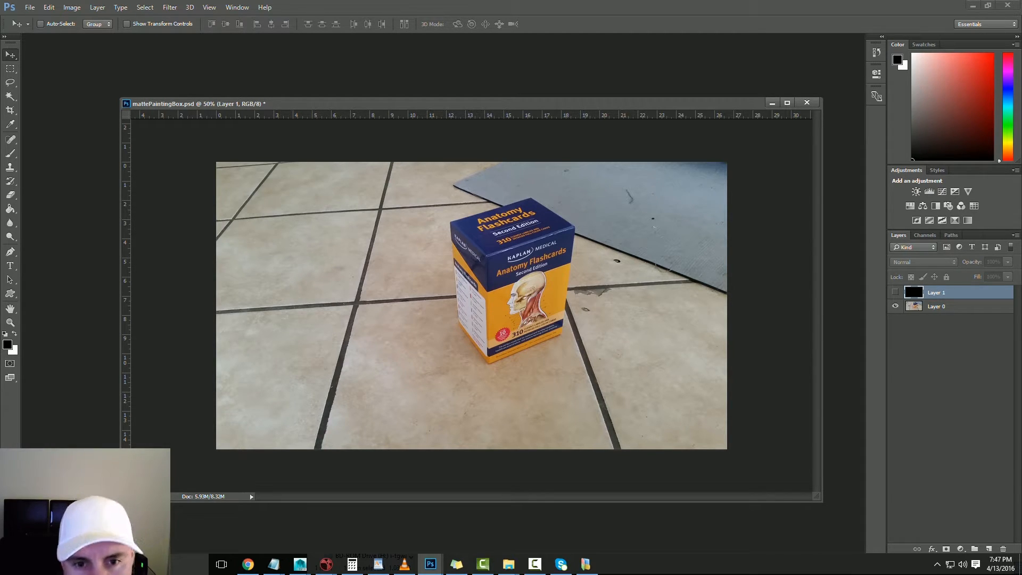
pyautogui.moveTo(988, 307); pyautogui.dragTo(990, 549)
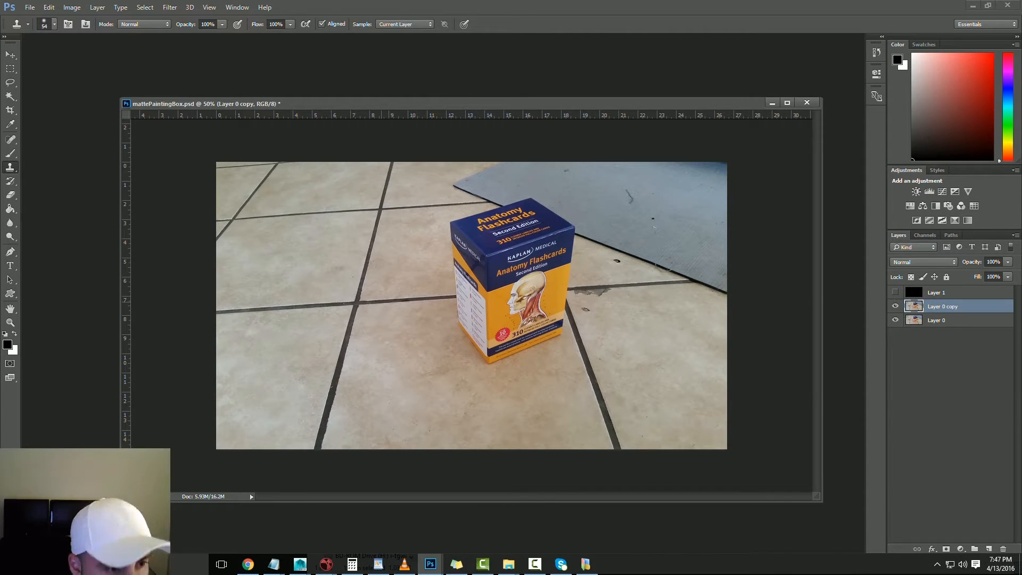
pyautogui.press('v')
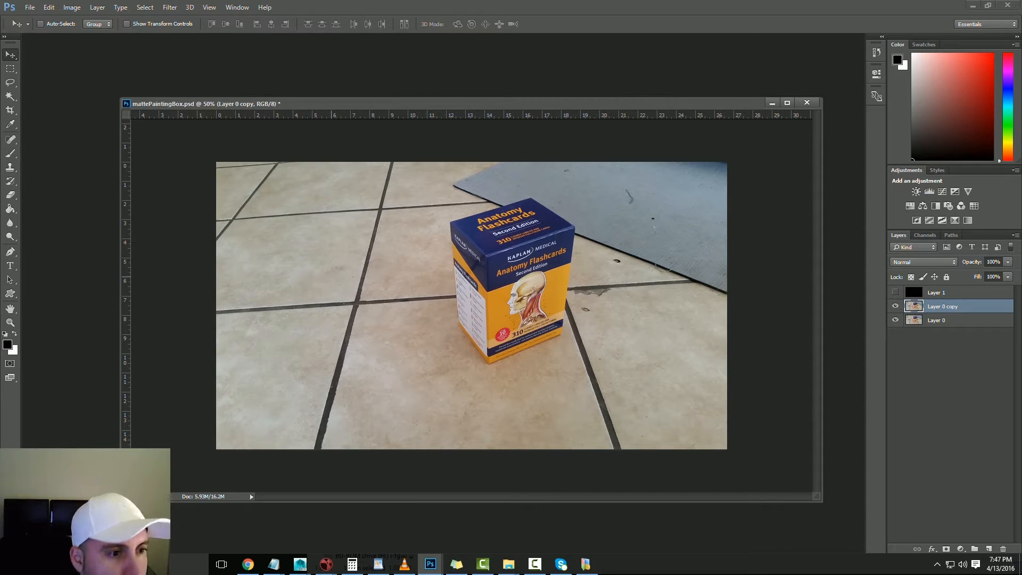
pyautogui.press('s')
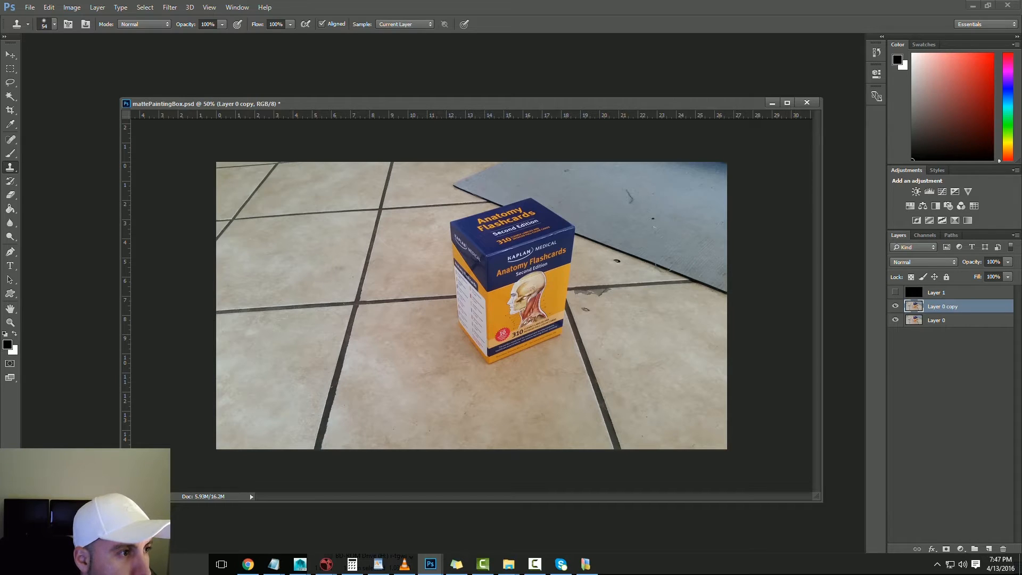
pyautogui.rightClick(10, 167)
pyautogui.press('Escape')
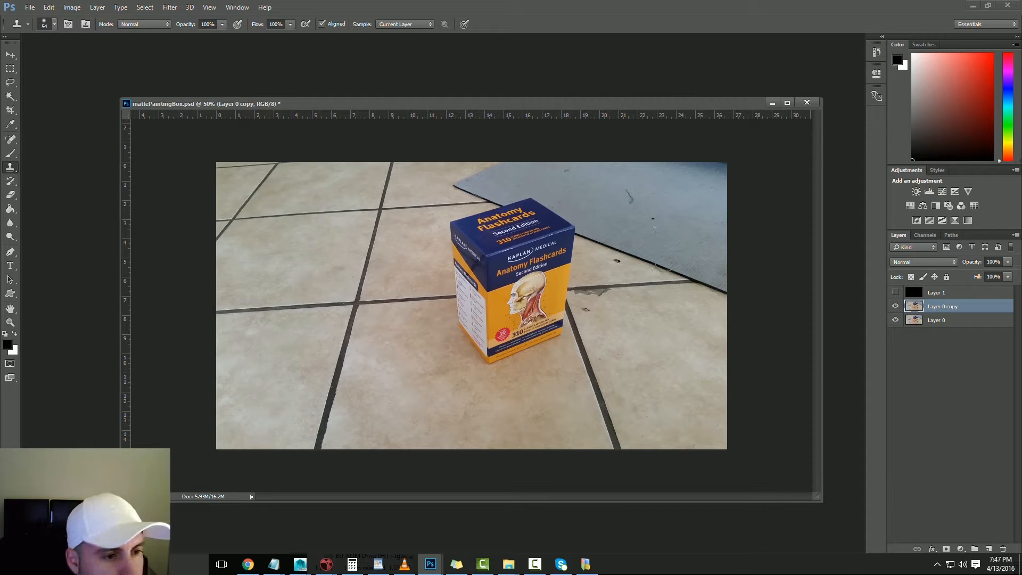
# Set the Clone Stamp brush to a size of 91 px and a hardness of 11%
pyautogui.press('alt')
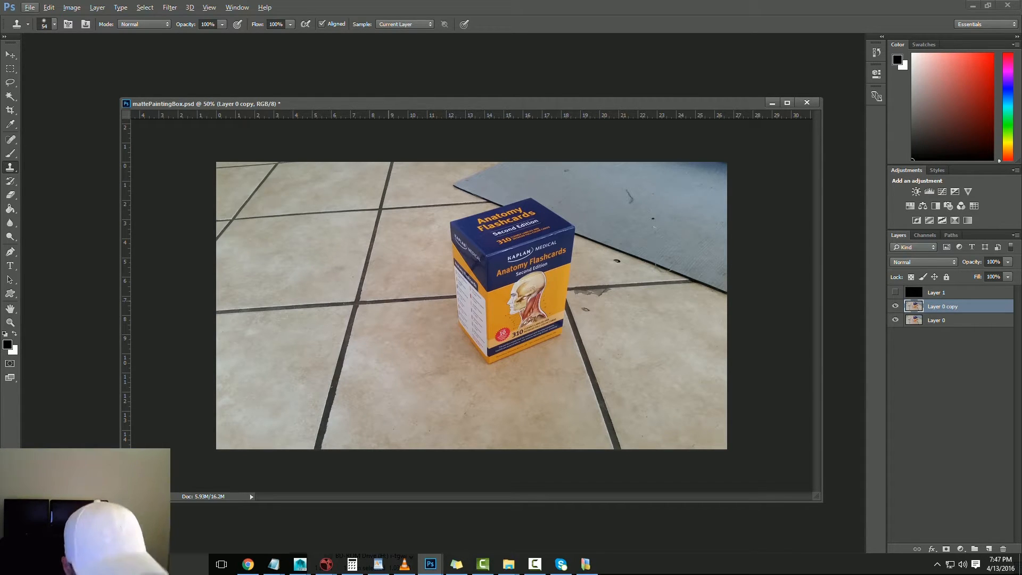
pyautogui.press('alt')
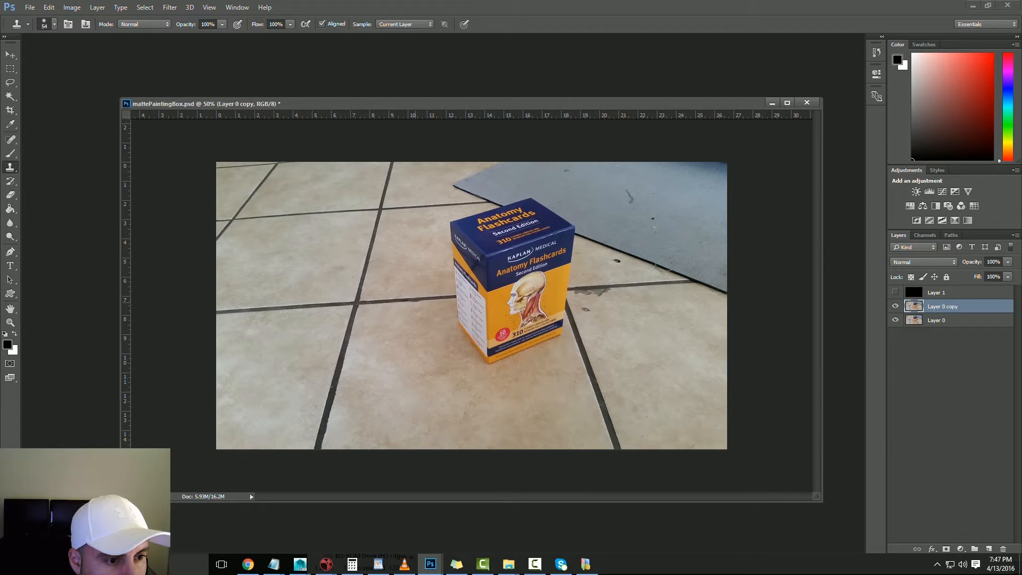
pyautogui.rightClick(416, 300)
pyautogui.moveTo(489, 328)
pyautogui.mouseDown()
pyautogui.moveTo(503, 328)
pyautogui.moveTo(479, 353)
pyautogui.mouseUp()
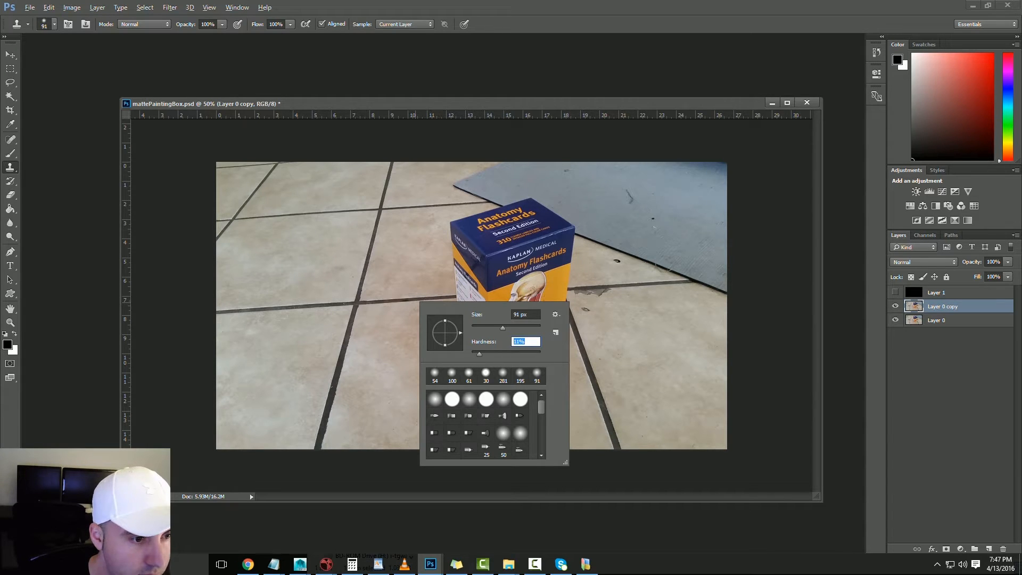
pyautogui.press('Return')
pyautogui.rightClick(445, 297)
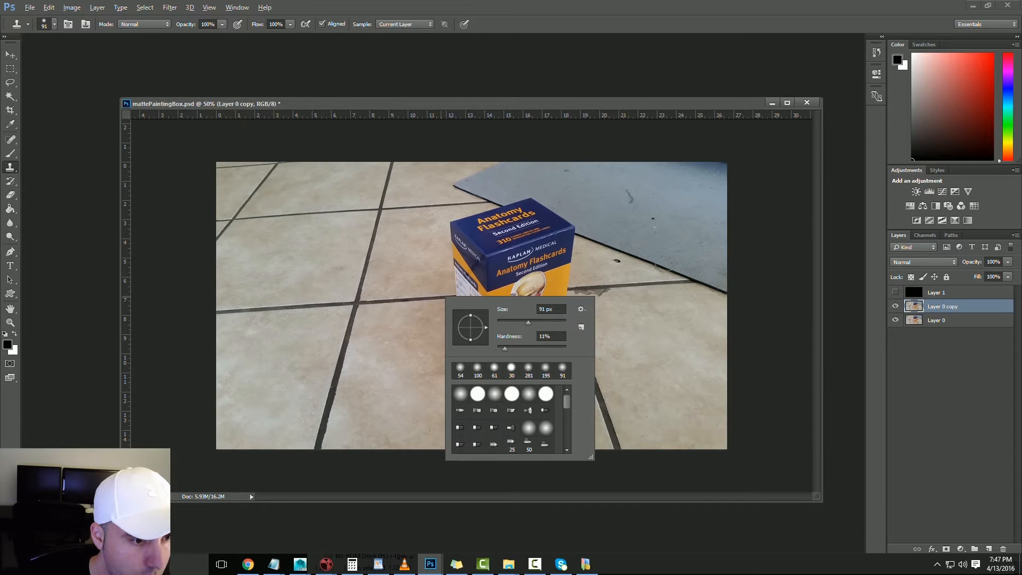
# Sample the tile floor beside the box and clone it over the box's left side, lower right edge and base
pyautogui.keyDown('alt'); pyautogui.click(440, 297); pyautogui.keyUp('alt')
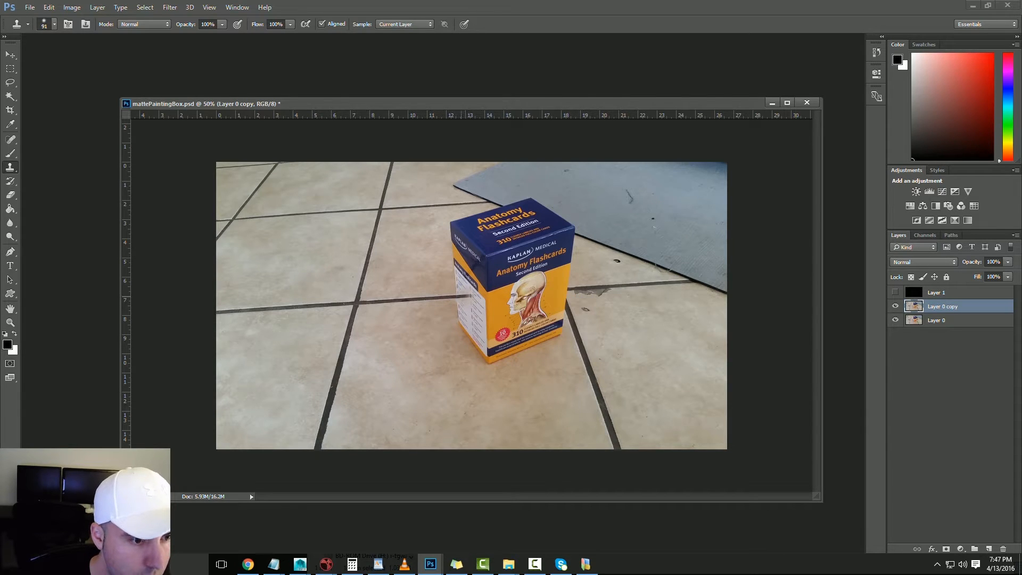
pyautogui.moveTo(465, 296)
pyautogui.mouseDown()
pyautogui.moveTo(457, 219)
pyautogui.moveTo(469, 261)
pyautogui.moveTo(461, 317)
pyautogui.moveTo(474, 339)
pyautogui.mouseUp()
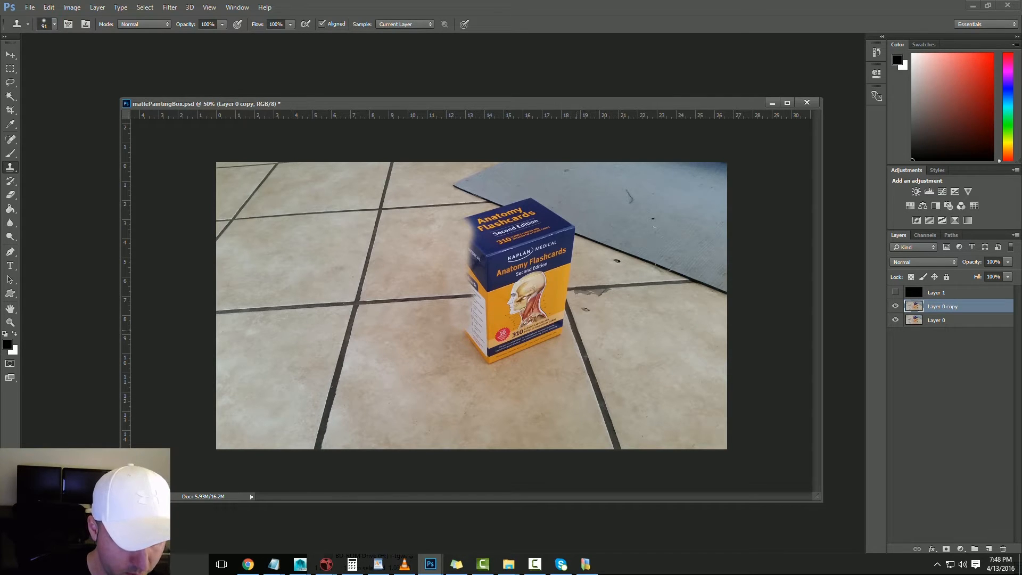
pyautogui.click(563, 296)
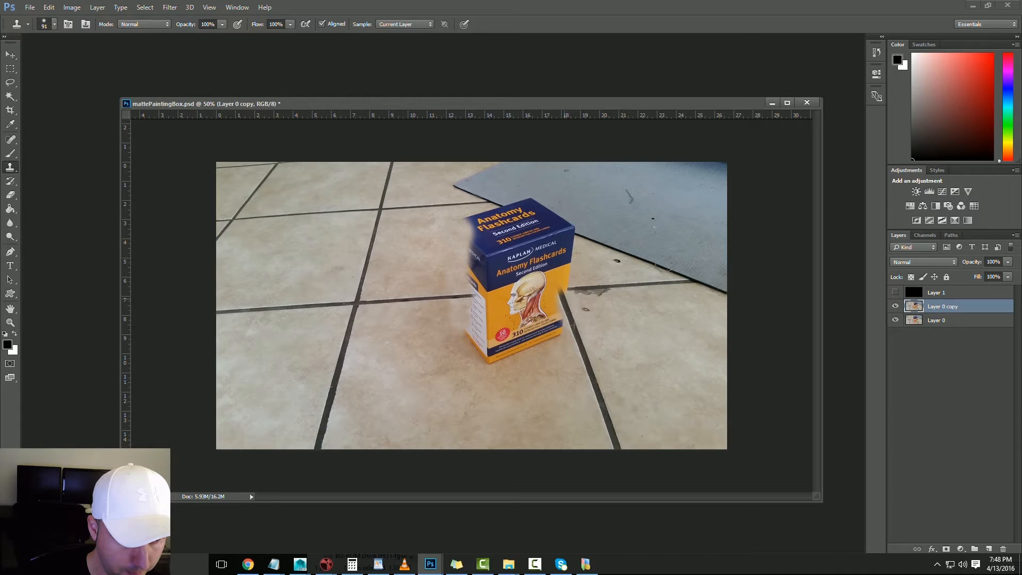
pyautogui.moveTo(564, 299)
pyautogui.mouseDown()
pyautogui.moveTo(558, 336)
pyautogui.moveTo(503, 344)
pyautogui.moveTo(485, 359)
pyautogui.moveTo(490, 376)
pyautogui.mouseUp()
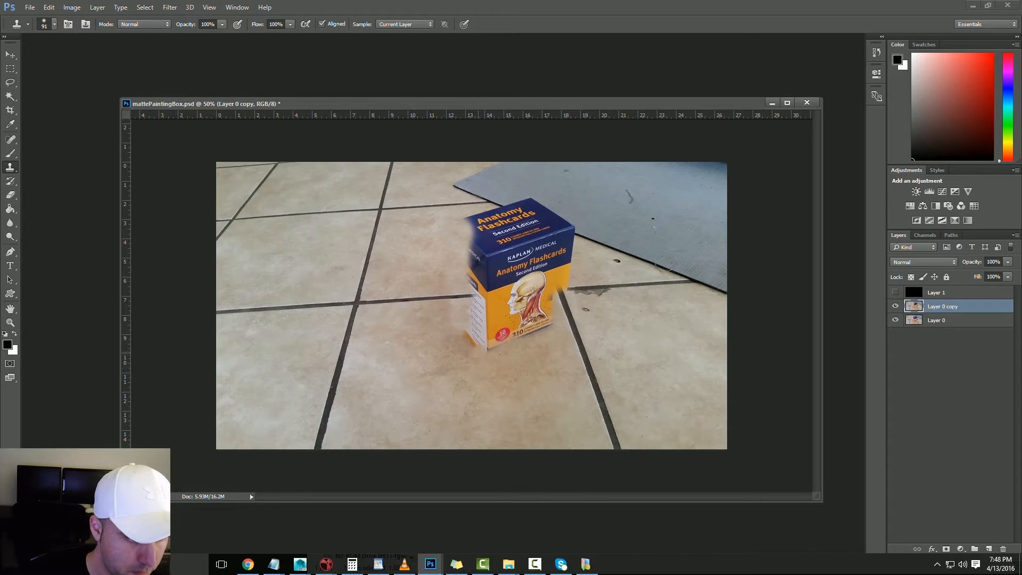
# Enlarge the Clone Stamp brush to 120 px at 5% hardness and clone tile over the lower part of the box front
pyautogui.rightClick(482, 351)
pyautogui.hotkey('shift', 'Tab')
pyautogui.write('105')
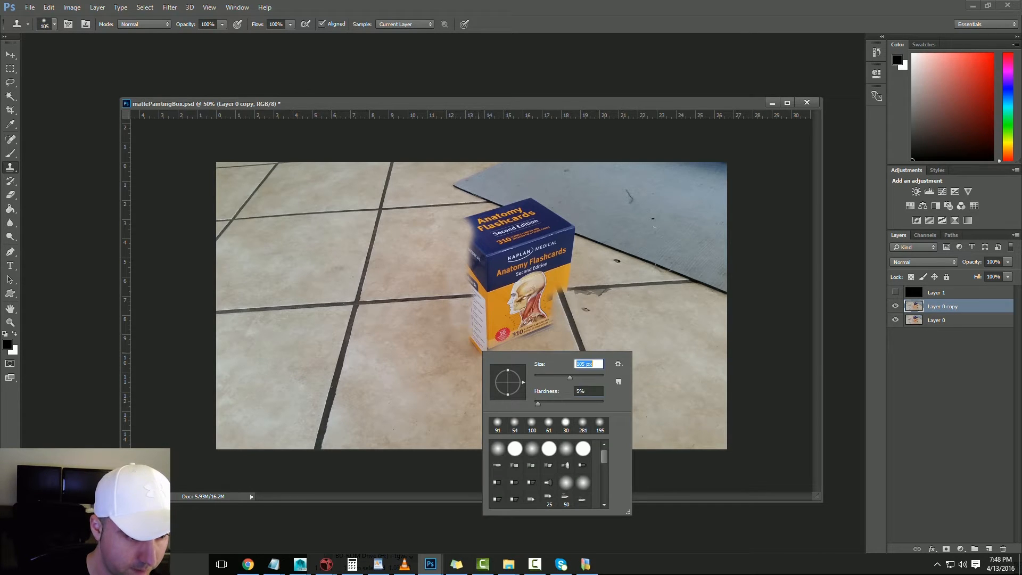
pyautogui.press('Return')
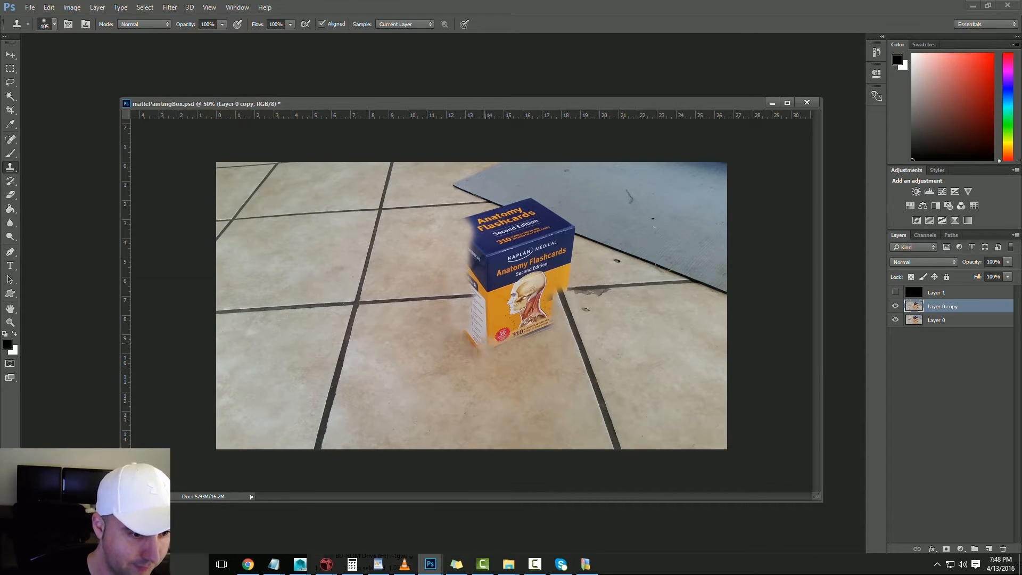
pyautogui.rightClick(489, 344)
pyautogui.write('120')
pyautogui.press('Return')
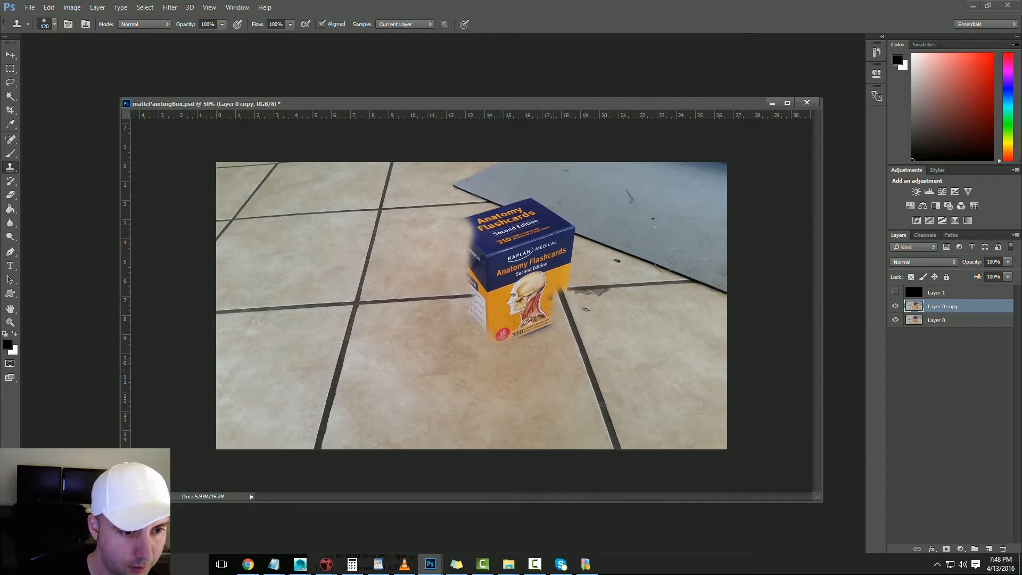
pyautogui.moveTo(538, 325)
pyautogui.mouseDown()
pyautogui.moveTo(498, 337)
pyautogui.moveTo(472, 295)
pyautogui.moveTo(494, 297)
pyautogui.moveTo(498, 320)
pyautogui.moveTo(516, 313)
pyautogui.mouseUp()
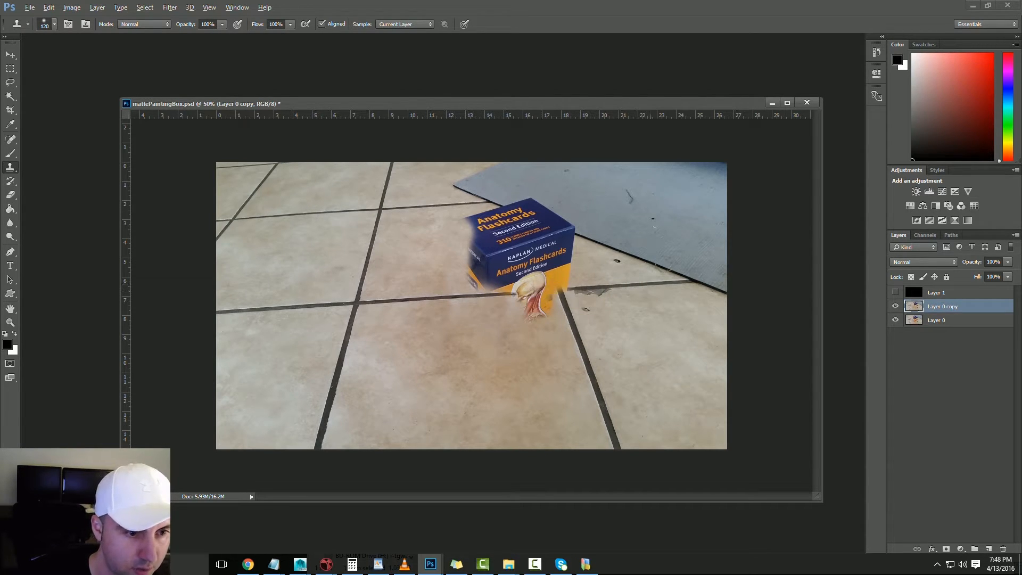
# Clone floor tile over the left edge of the box's blue upper part
pyautogui.moveTo(468, 221)
pyautogui.mouseDown()
pyautogui.moveTo(482, 226)
pyautogui.moveTo(470, 279)
pyautogui.moveTo(482, 270)
pyautogui.mouseUp()
pyautogui.keyDown('alt'); pyautogui.click(420, 255); pyautogui.keyUp('alt')
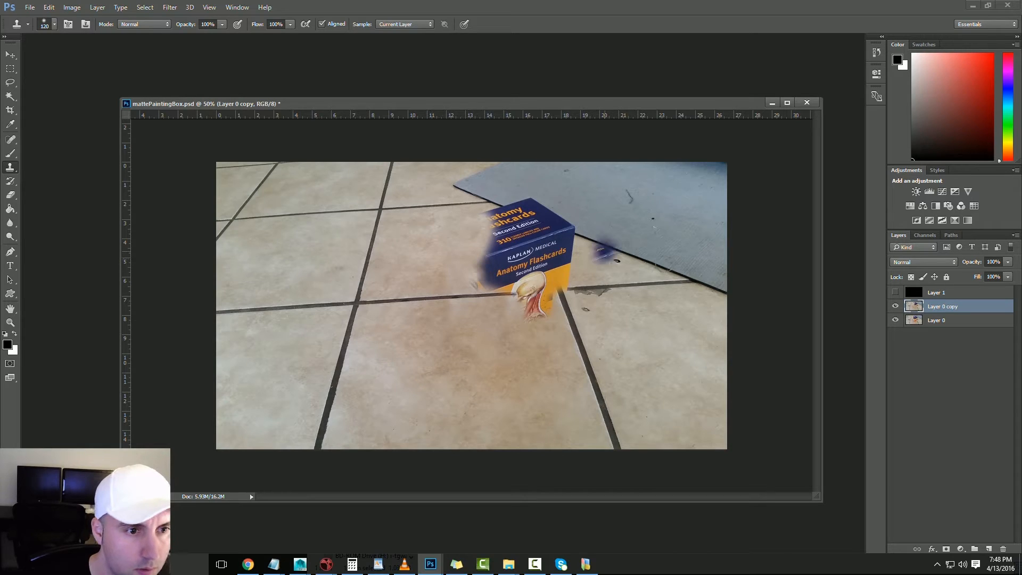
pyautogui.moveTo(596, 255); pyautogui.dragTo(610, 245)
# Set the Clone Stamp brush to 63 px and 18% hardness and clone the gray mat and its dark edge over the box's top corners
pyautogui.rightClick(645, 259)
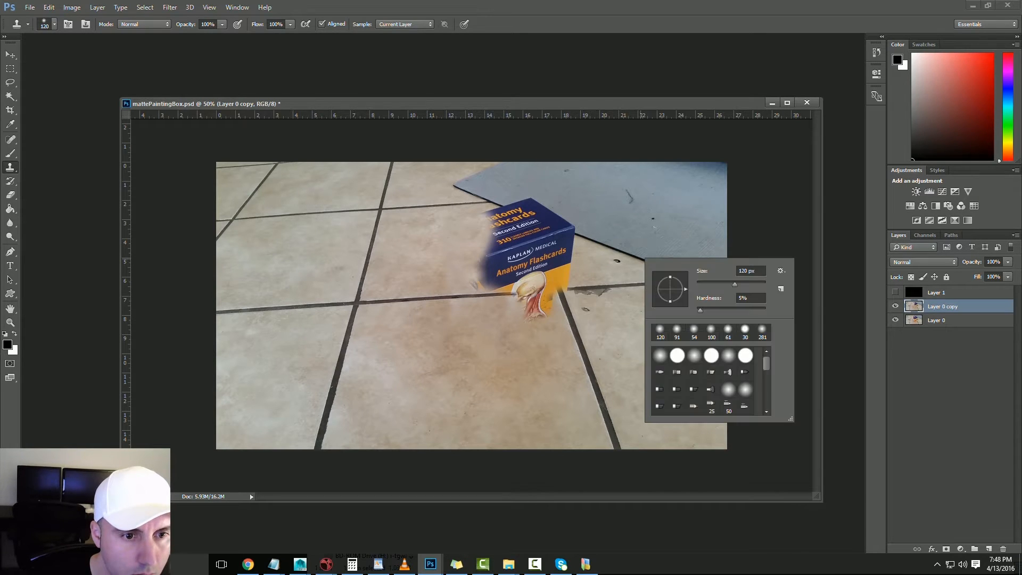
pyautogui.moveTo(735, 284)
pyautogui.mouseDown()
pyautogui.moveTo(718, 285)
pyautogui.moveTo(709, 309)
pyautogui.mouseUp()
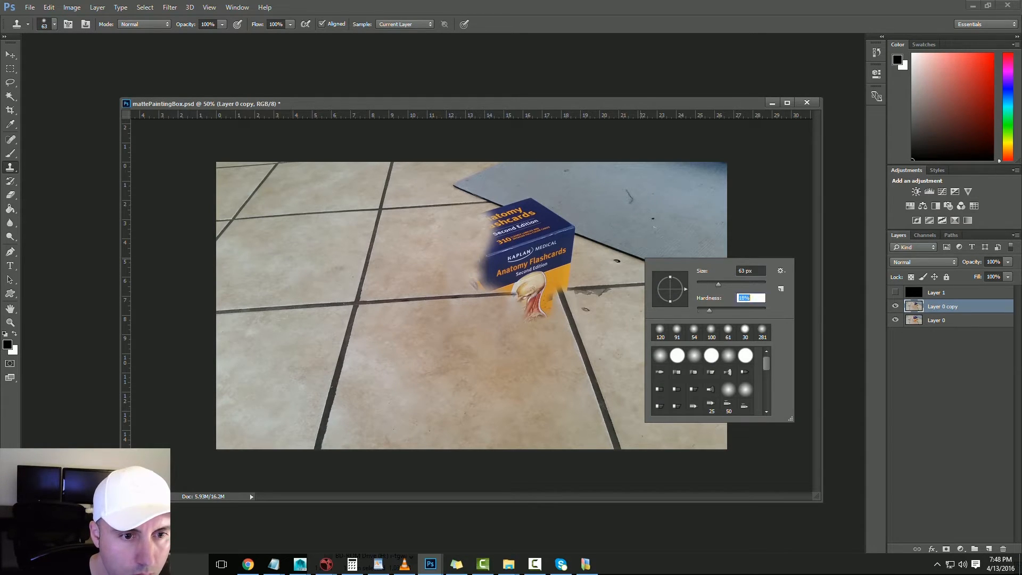
pyautogui.press('alt')
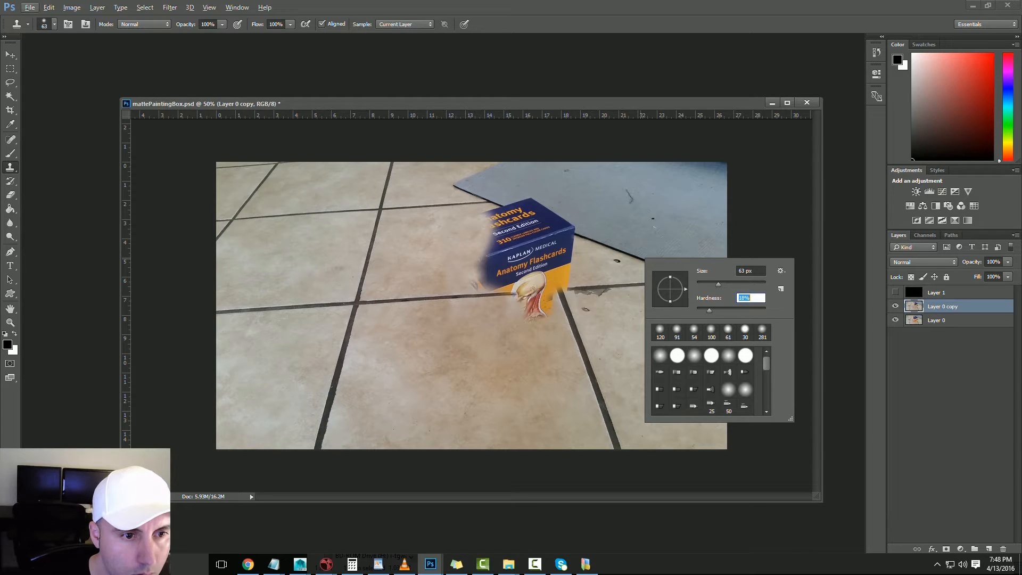
pyautogui.press('Return')
pyautogui.moveTo(565, 232)
pyautogui.mouseDown()
pyautogui.moveTo(544, 218)
pyautogui.moveTo(547, 209)
pyautogui.mouseUp()
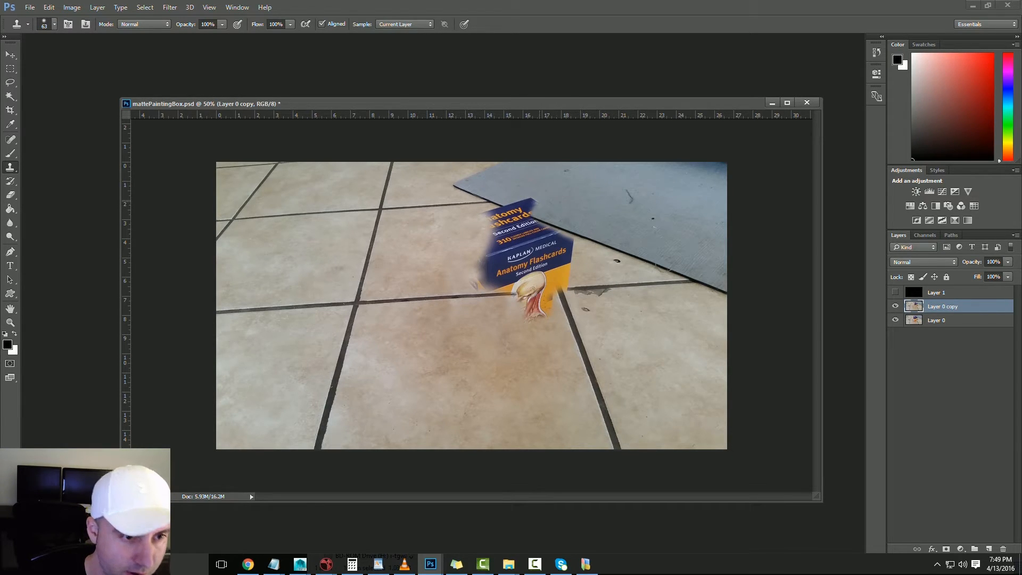
pyautogui.moveTo(540, 201); pyautogui.dragTo(533, 204)
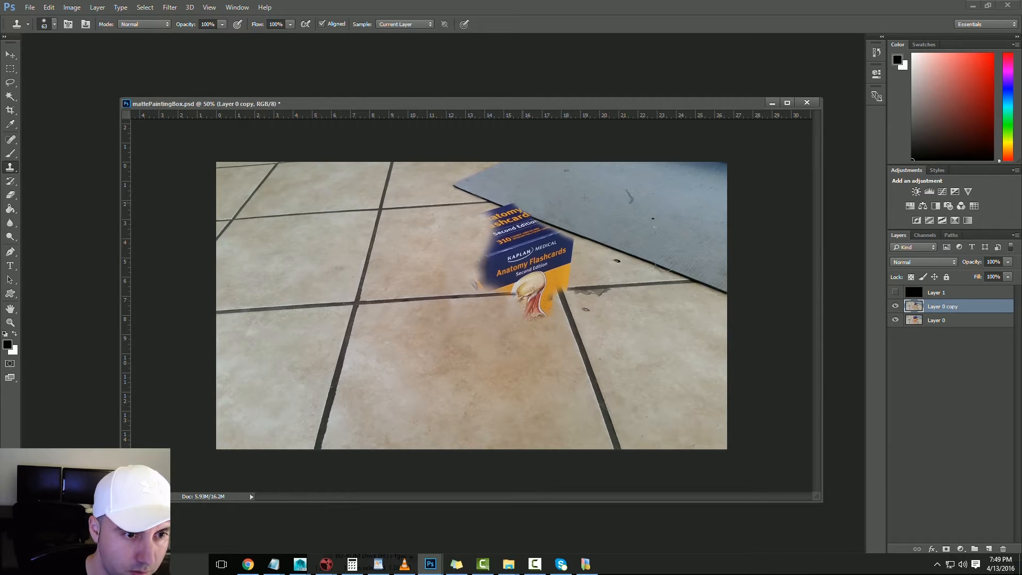
pyautogui.press('f')
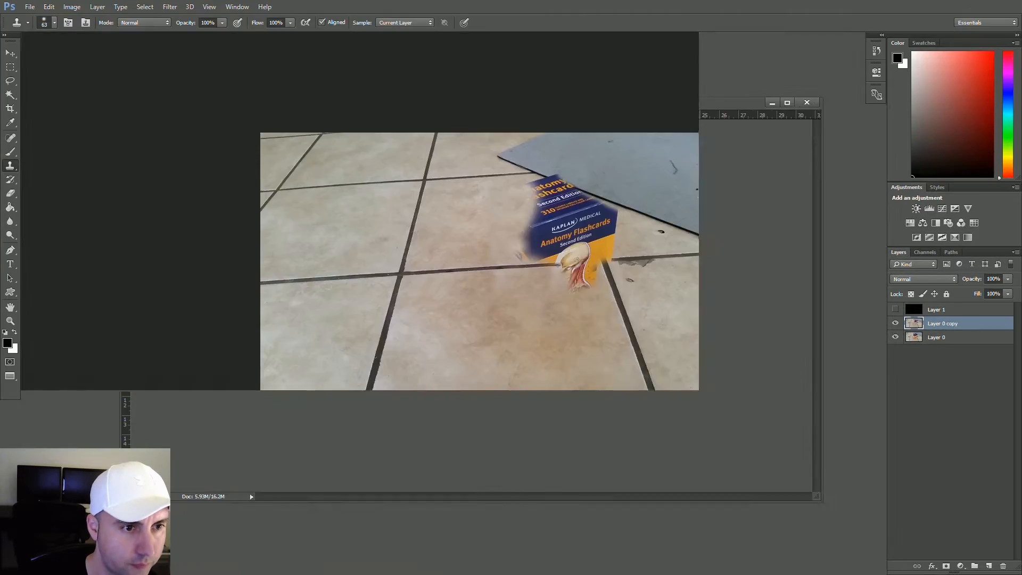
pyautogui.press('f')
pyautogui.press('f')
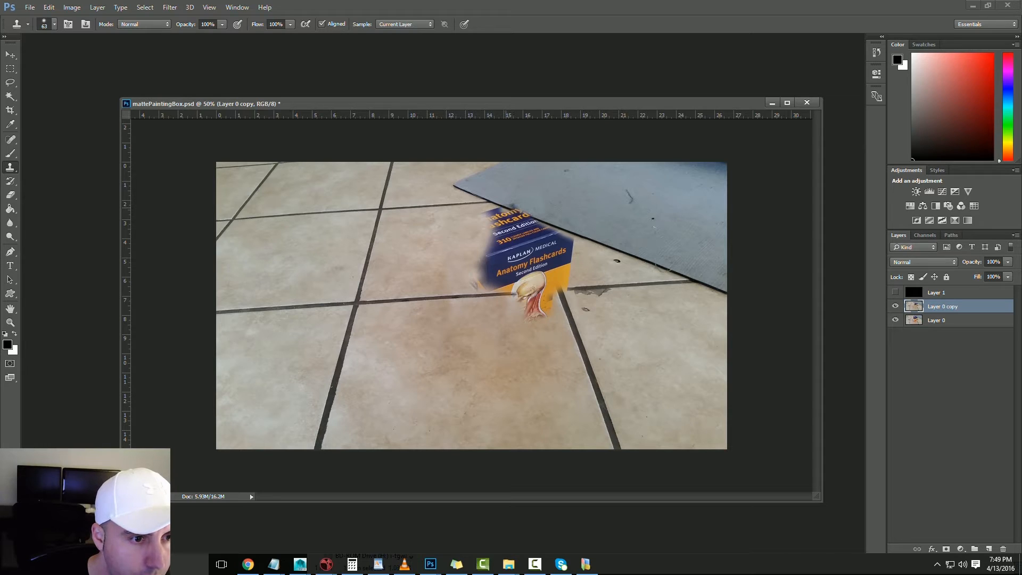
pyautogui.moveTo(504, 207); pyautogui.dragTo(530, 215)
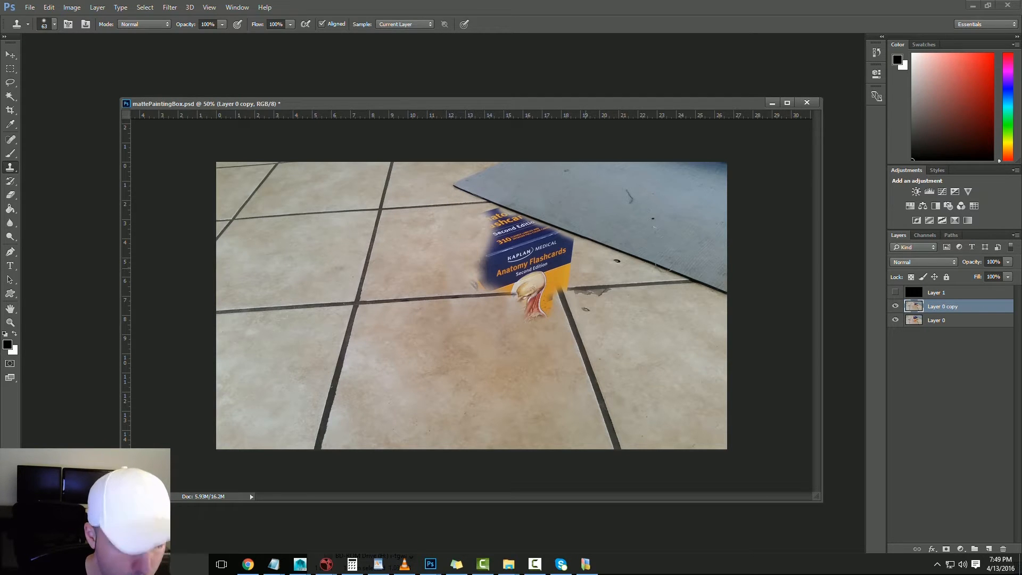
# Sample the horizontal grout line and clone it across the lower box front to meet the vertical grout line
pyautogui.press('z')
pyautogui.click(546, 272)
pyautogui.click(546, 272)
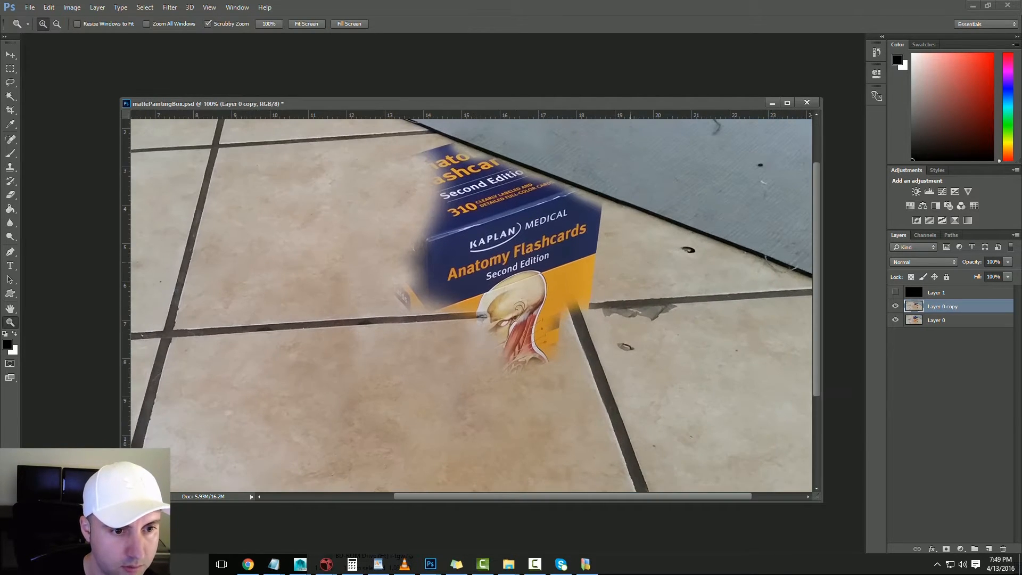
pyautogui.moveTo(545, 272); pyautogui.dragTo(504, 307)
pyautogui.moveTo(594, 286); pyautogui.dragTo(556, 287)
pyautogui.press('alt')
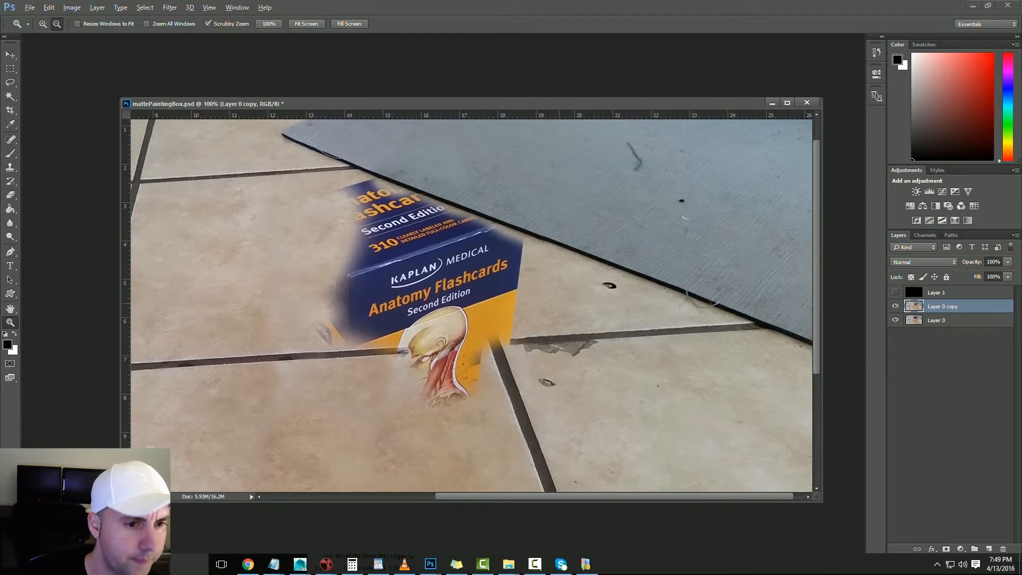
pyautogui.press('s')
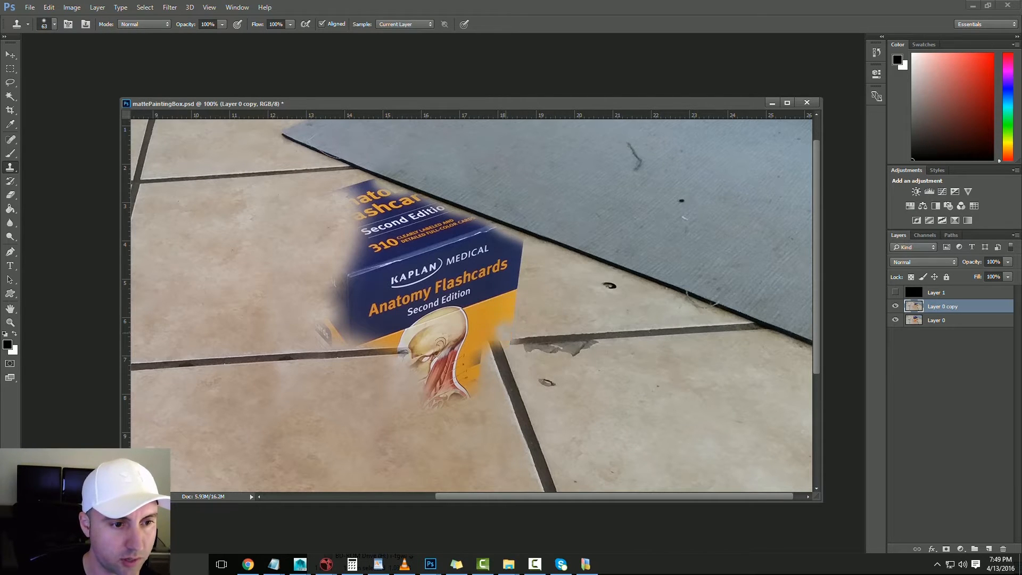
pyautogui.press('alt')
pyautogui.keyDown('alt'); pyautogui.click(654, 332); pyautogui.keyUp('alt')
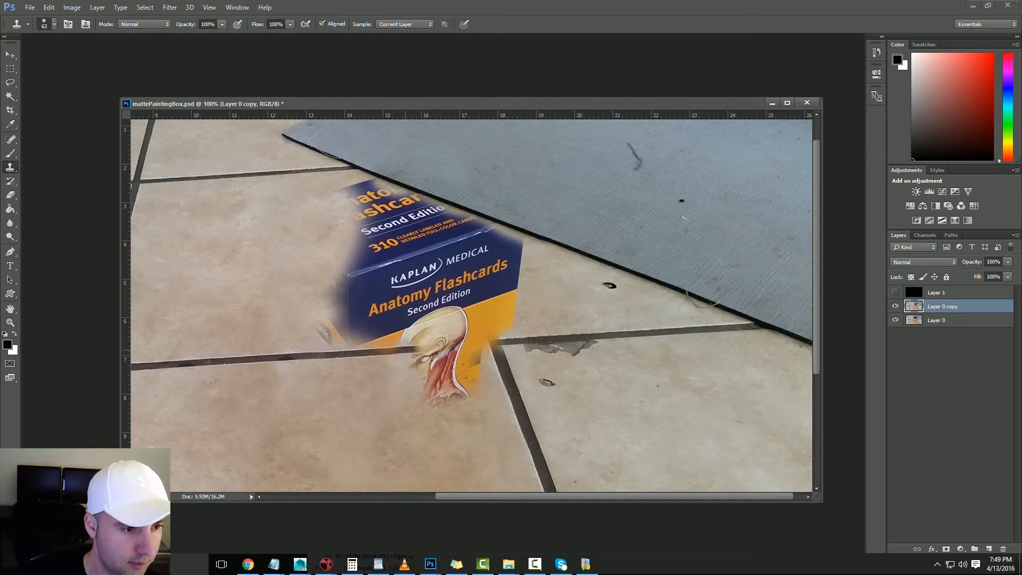
pyautogui.moveTo(412, 349); pyautogui.dragTo(498, 349)
pyautogui.hotkey('ctrl', 'alt', 'z')
pyautogui.hotkey('ctrl', 'alt', 'z')
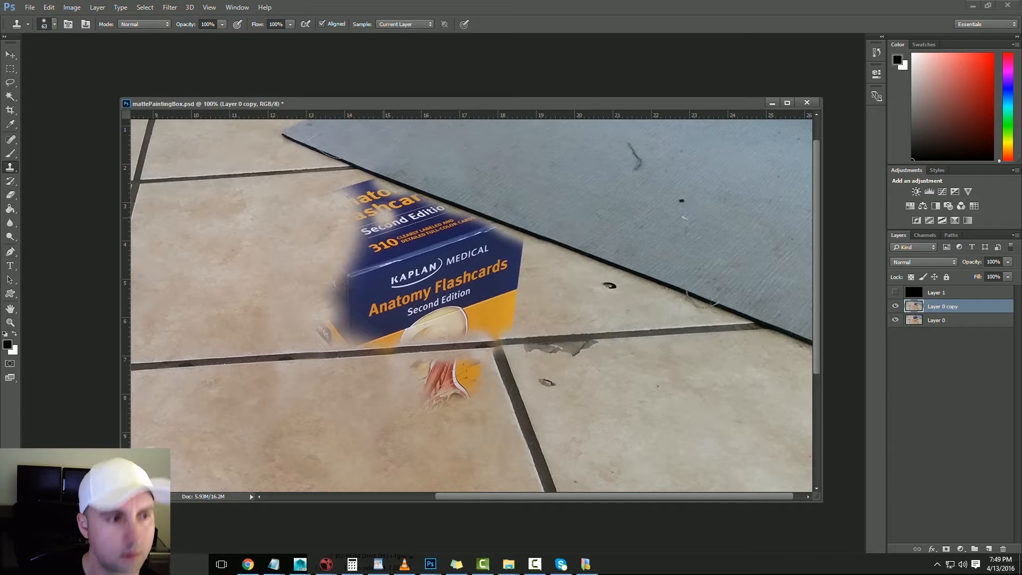
# Set the Clone Stamp brush to 89 px and clone tile over the leftover box illustration below the horizontal grout line
pyautogui.moveTo(397, 479); pyautogui.dragTo(379, 398)
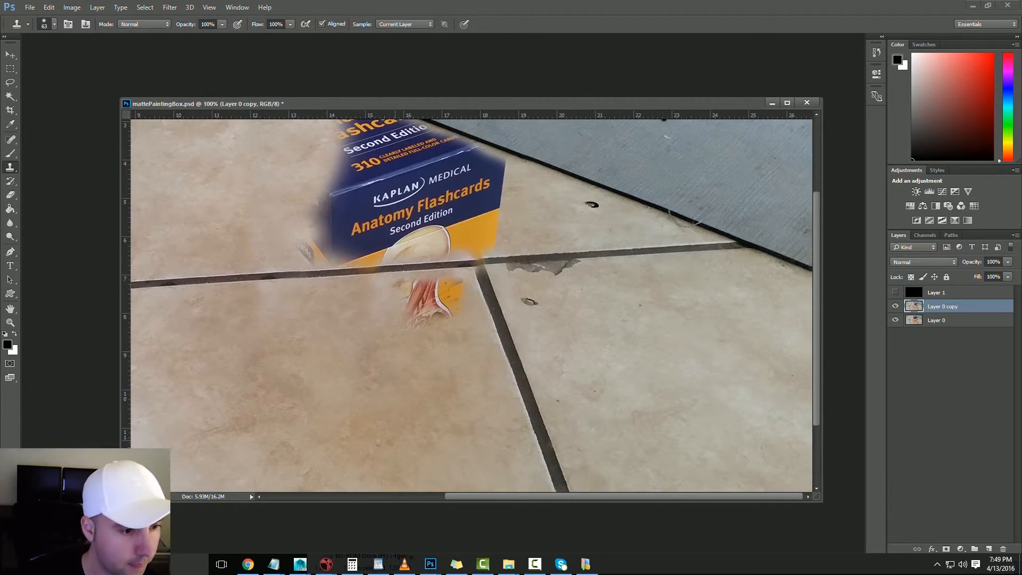
pyautogui.rightClick(402, 391)
pyautogui.moveTo(473, 416); pyautogui.dragTo(479, 416)
pyautogui.keyDown('alt'); pyautogui.click(413, 365); pyautogui.keyUp('alt')
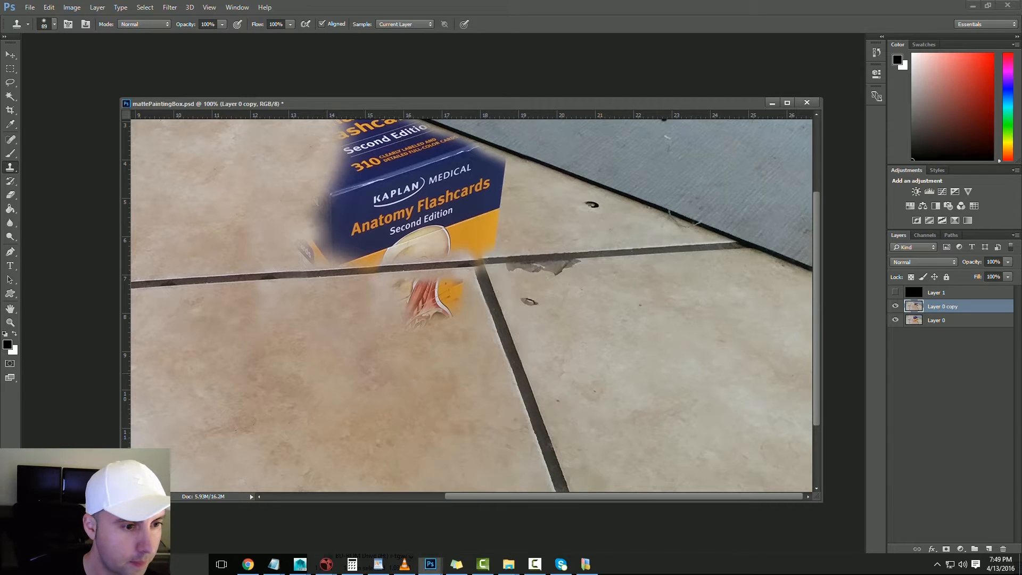
pyautogui.moveTo(441, 311)
pyautogui.mouseDown()
pyautogui.moveTo(437, 322)
pyautogui.moveTo(446, 287)
pyautogui.moveTo(431, 314)
pyautogui.moveTo(413, 316)
pyautogui.moveTo(438, 292)
pyautogui.moveTo(397, 293)
pyautogui.moveTo(438, 290)
pyautogui.mouseUp()
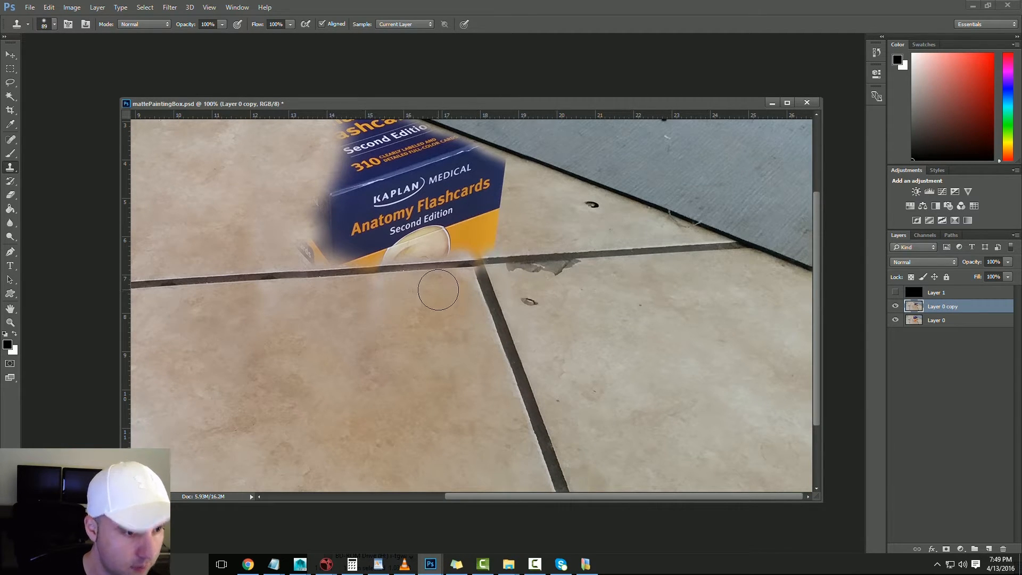
pyautogui.keyDown('alt'); pyautogui.click(411, 326); pyautogui.keyUp('alt')
pyautogui.hotkey('ctrl', 'z')
# Sample the tile above the horizontal grout line and clone it over the left edge of the remaining box top
pyautogui.moveTo(371, 272); pyautogui.dragTo(520, 383)
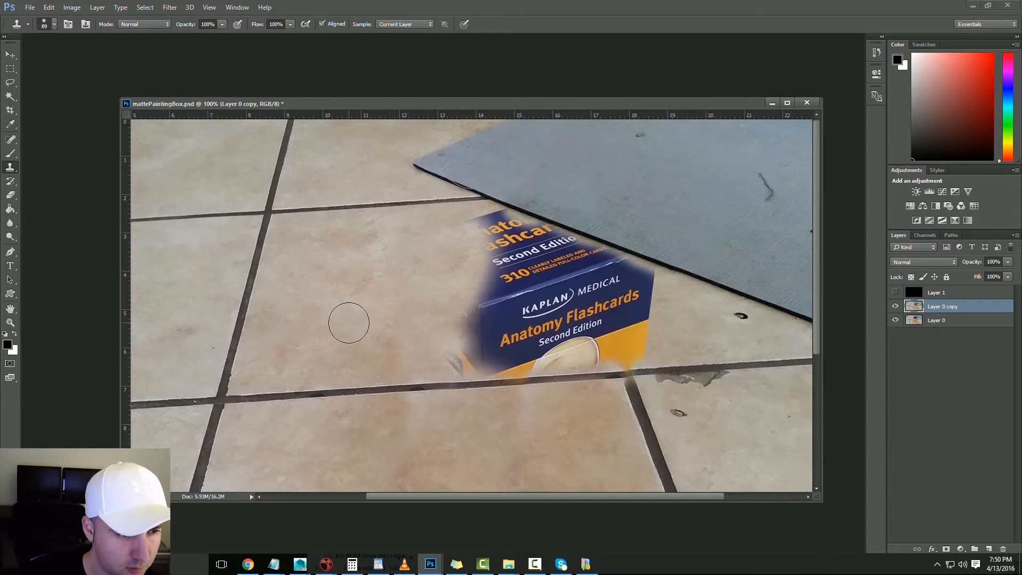
pyautogui.keyDown('alt'); pyautogui.click(368, 300); pyautogui.keyUp('alt')
pyautogui.click(488, 260)
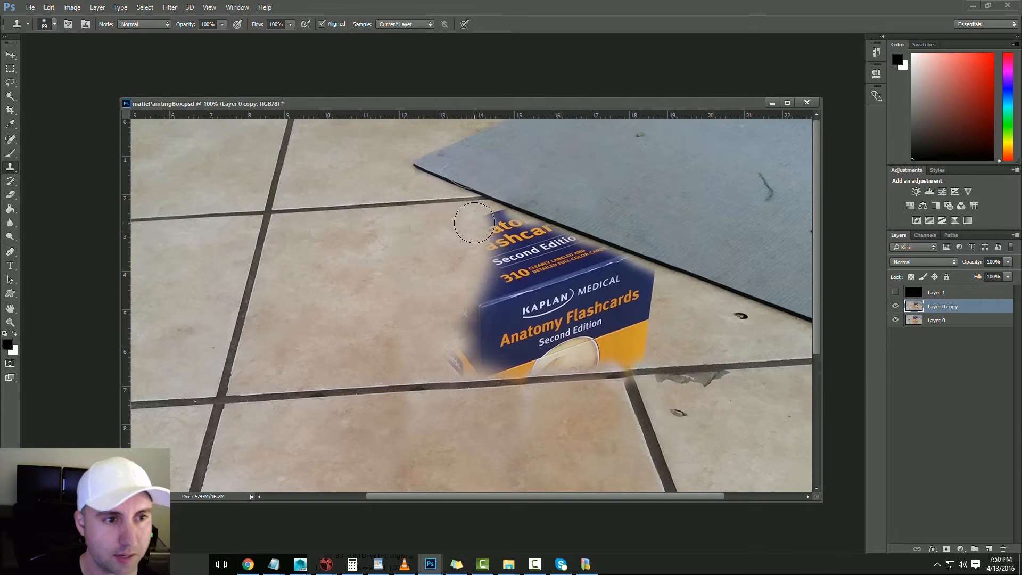
pyautogui.moveTo(481, 226); pyautogui.dragTo(481, 238)
# Sample the vertical grout line and clone it upward through the right side of the box to the mat's edge
pyautogui.moveTo(575, 292); pyautogui.dragTo(444, 294)
pyautogui.hotkey('ctrl', '-')
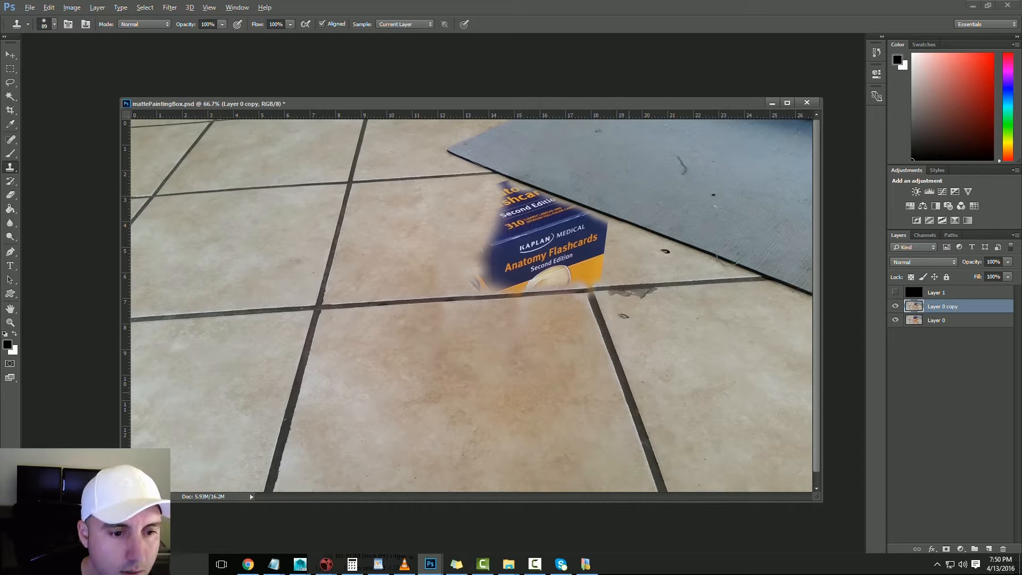
pyautogui.keyDown('alt'); pyautogui.click(602, 306); pyautogui.keyUp('alt')
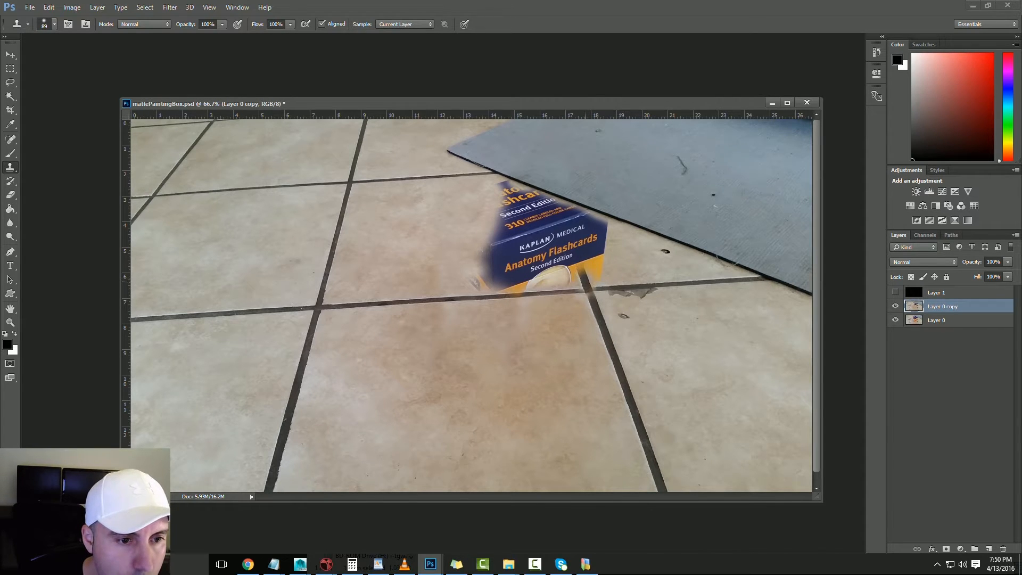
pyautogui.moveTo(583, 269)
pyautogui.mouseDown()
pyautogui.moveTo(560, 199)
pyautogui.moveTo(583, 226)
pyautogui.moveTo(601, 224)
pyautogui.moveTo(590, 249)
pyautogui.mouseUp()
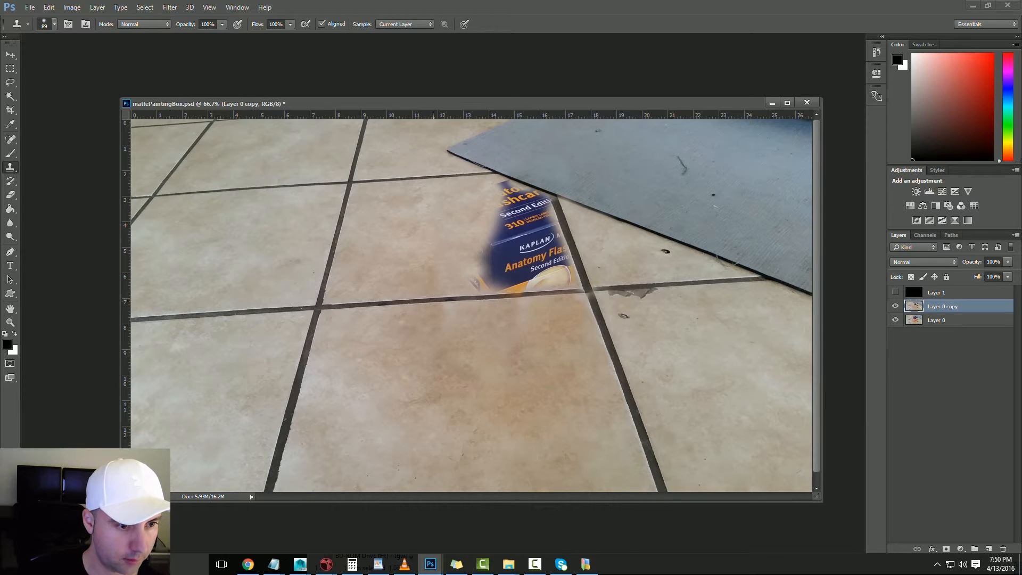
# Clone grout and tile over the remaining box up to near the mat's edge, enlarging the brush to 114 px partway through
pyautogui.keyDown('alt'); pyautogui.click(434, 302); pyautogui.keyUp('alt')
pyautogui.moveTo(509, 294)
pyautogui.mouseDown()
pyautogui.moveTo(492, 297)
pyautogui.moveTo(523, 275)
pyautogui.moveTo(549, 282)
pyautogui.moveTo(527, 264)
pyautogui.moveTo(560, 285)
pyautogui.moveTo(562, 272)
pyautogui.moveTo(512, 253)
pyautogui.moveTo(485, 261)
pyautogui.mouseUp()
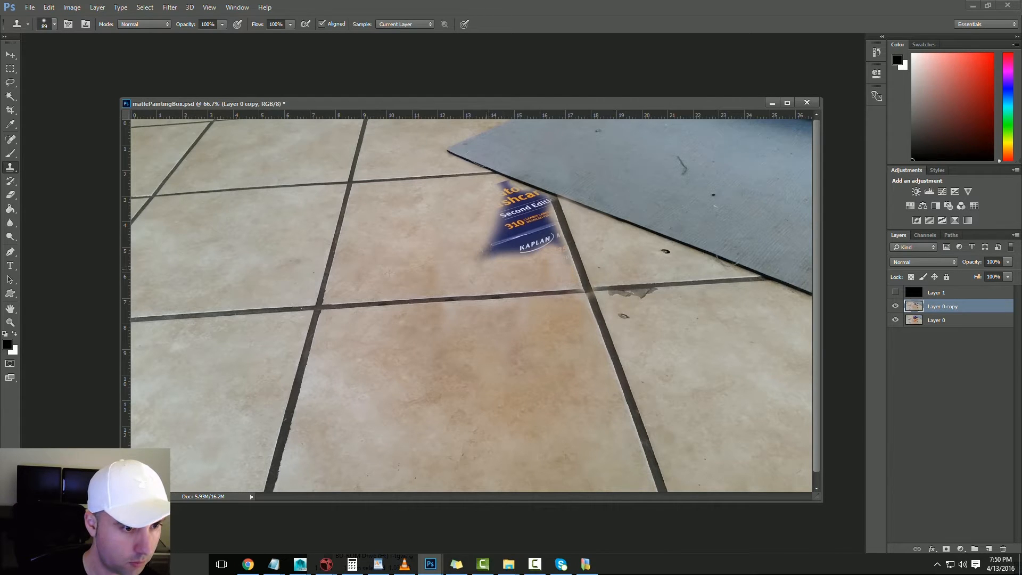
pyautogui.rightClick(498, 263)
pyautogui.moveTo(580, 290); pyautogui.dragTo(583, 290)
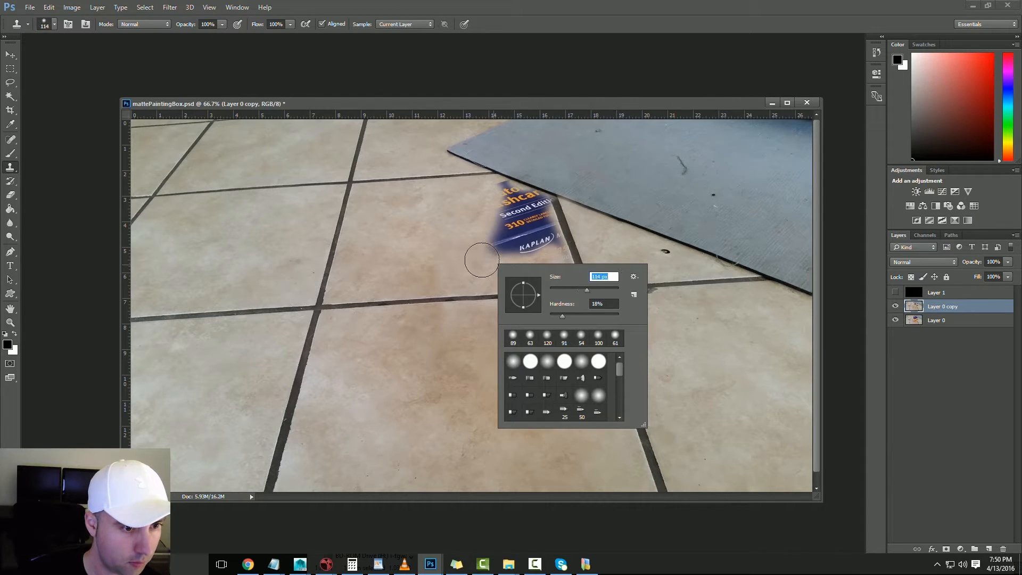
pyautogui.moveTo(482, 261); pyautogui.dragTo(512, 239)
pyautogui.moveTo(517, 240); pyautogui.dragTo(499, 199)
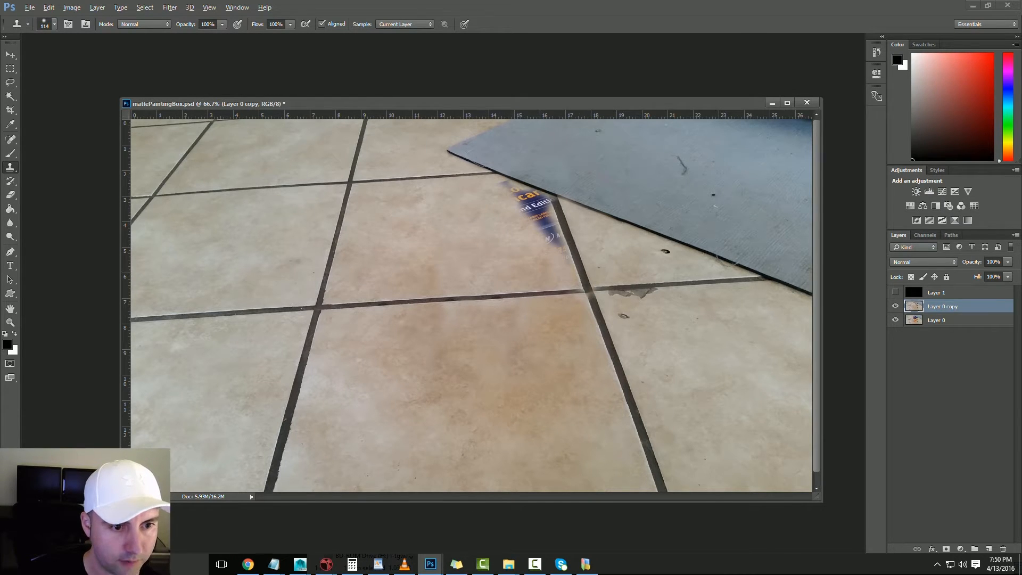
pyautogui.moveTo(561, 231)
pyautogui.mouseDown()
pyautogui.moveTo(551, 226)
pyautogui.moveTo(568, 242)
pyautogui.moveTo(560, 257)
pyautogui.moveTo(551, 205)
pyautogui.moveTo(549, 216)
pyautogui.mouseUp()
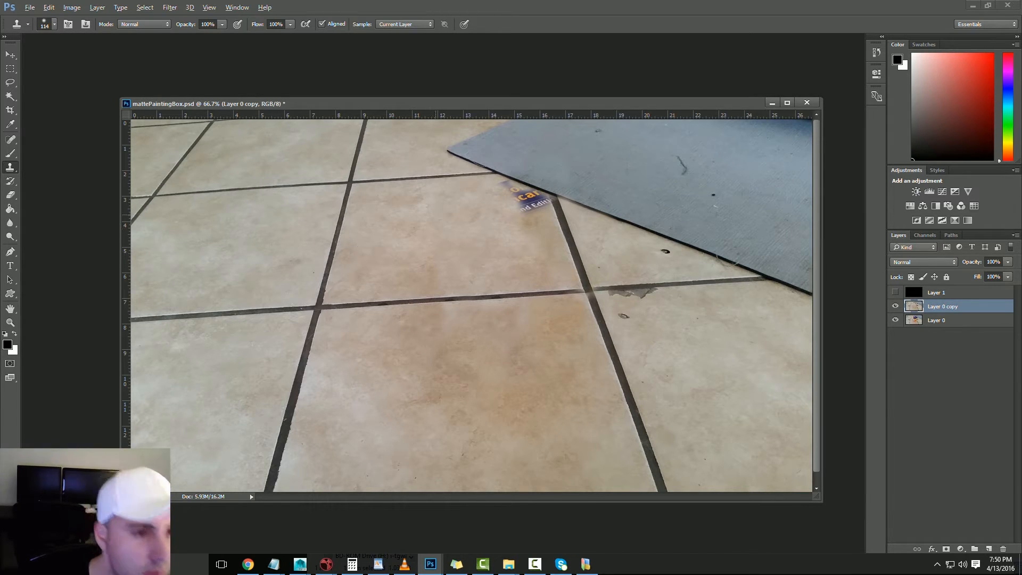
# Clone tile over the last printed fragment of the box just below the mat's edge
pyautogui.rightClick(453, 200)
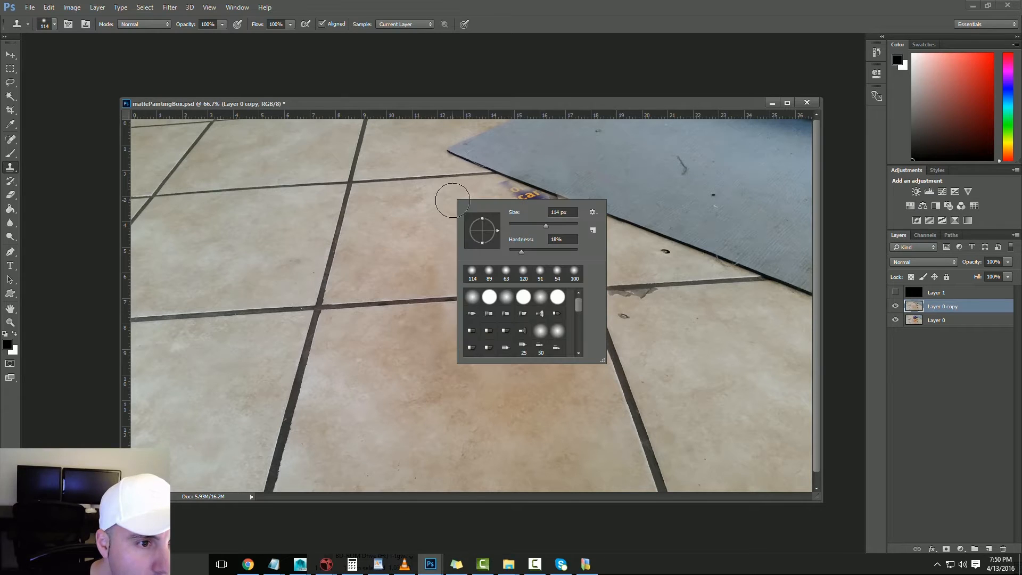
pyautogui.click(499, 193)
pyautogui.moveTo(500, 193); pyautogui.dragTo(513, 194)
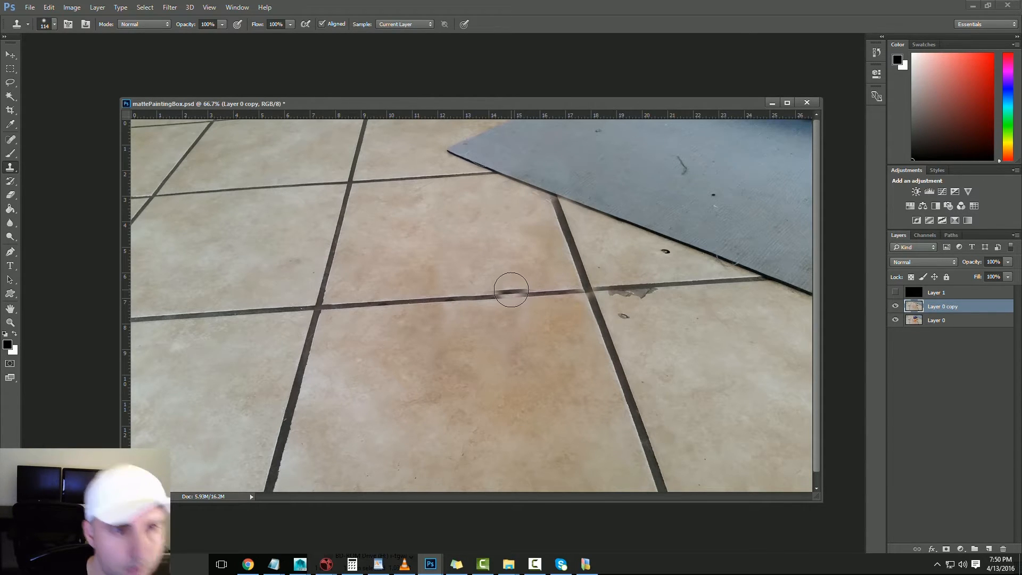
# Set the Clone Stamp brush to 52 px and clone mat edge and tile over the faint print traces beside the vertical grout line
pyautogui.press('z')
pyautogui.click(553, 196)
pyautogui.click(557, 196)
pyautogui.click(557, 196)
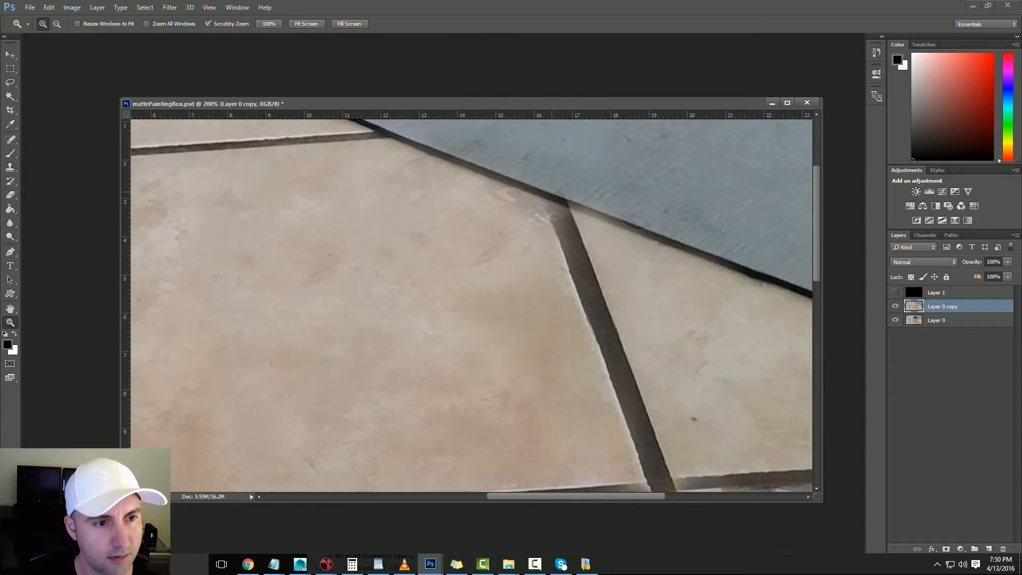
pyautogui.press('s')
pyautogui.moveTo(687, 242); pyautogui.dragTo(701, 251)
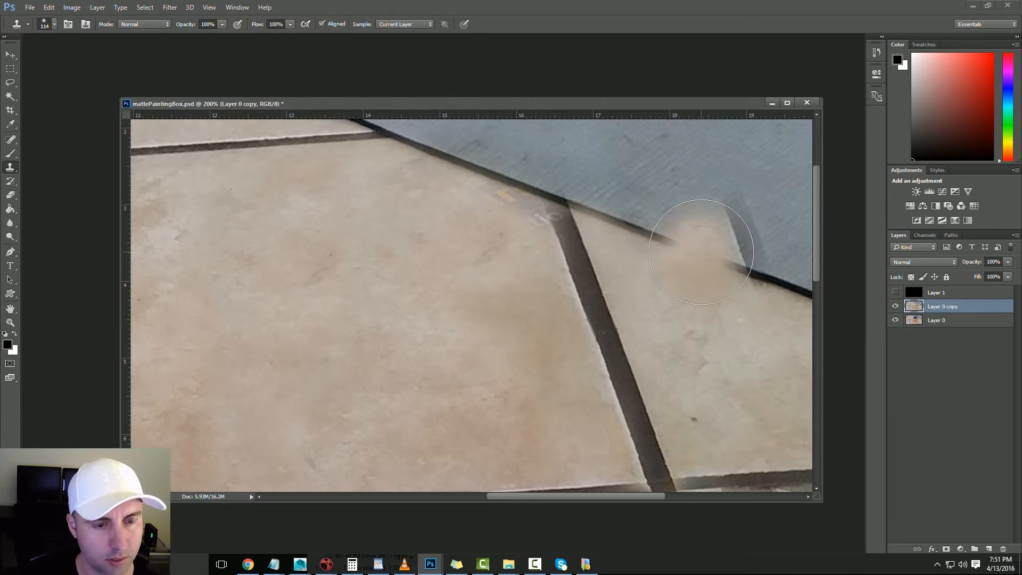
pyautogui.rightClick(701, 252)
pyautogui.moveTo(775, 277); pyautogui.dragTo(765, 277)
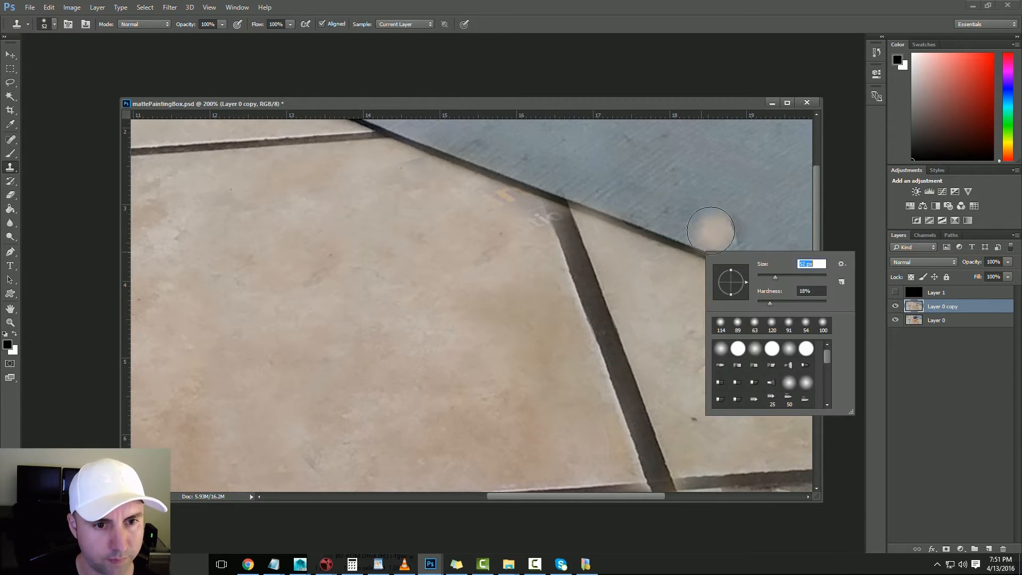
pyautogui.click(652, 235)
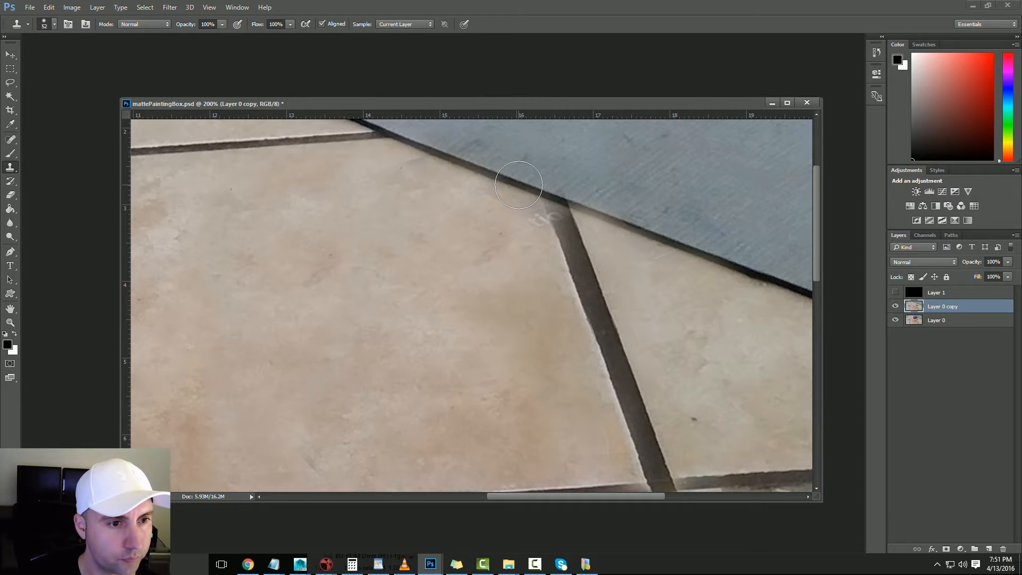
pyautogui.moveTo(519, 185); pyautogui.dragTo(533, 226)
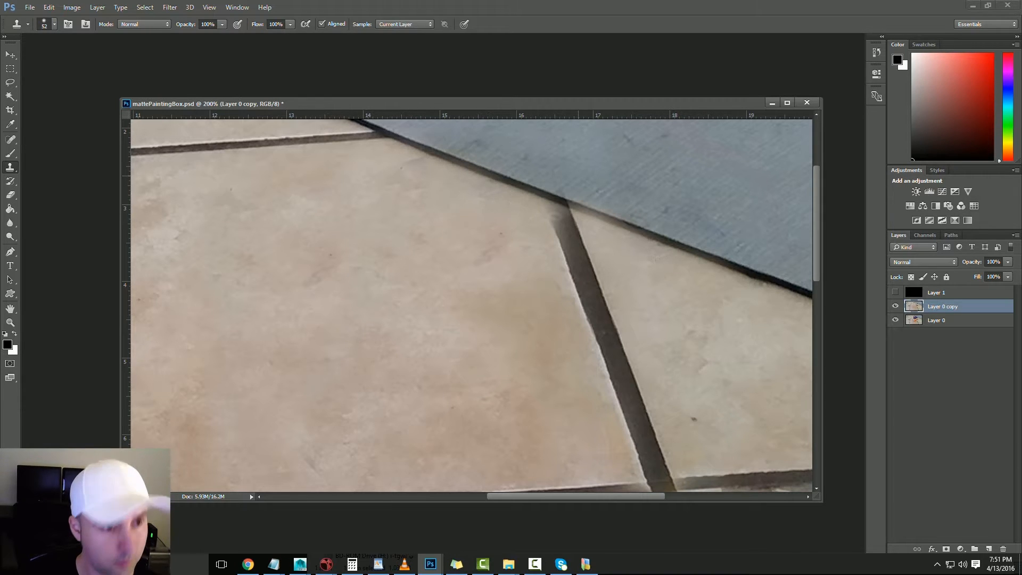
pyautogui.keyDown('alt'); pyautogui.click(316, 261); pyautogui.keyUp('alt')
pyautogui.moveTo(431, 176)
pyautogui.mouseDown()
pyautogui.moveTo(411, 173)
pyautogui.moveTo(500, 199)
pyautogui.moveTo(430, 194)
pyautogui.mouseUp()
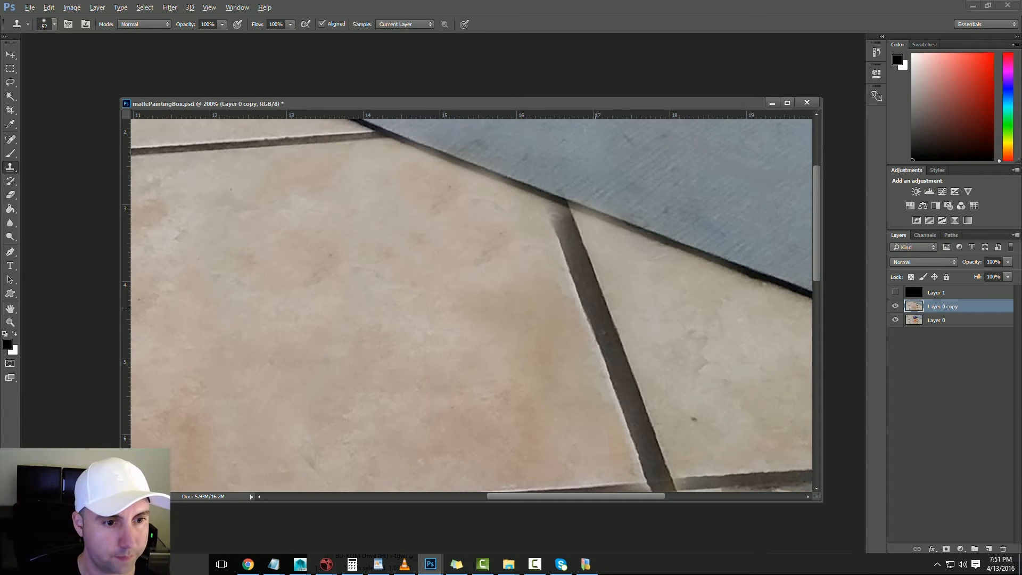
# Sample the vertical grout line and clone it over its blurred upper end below the mat, undoing any stray stamp
pyautogui.keyDown('alt'); pyautogui.click(595, 308); pyautogui.keyUp('alt')
pyautogui.moveTo(563, 226); pyautogui.dragTo(564, 230)
pyautogui.hotkey('ctrl', 'z')
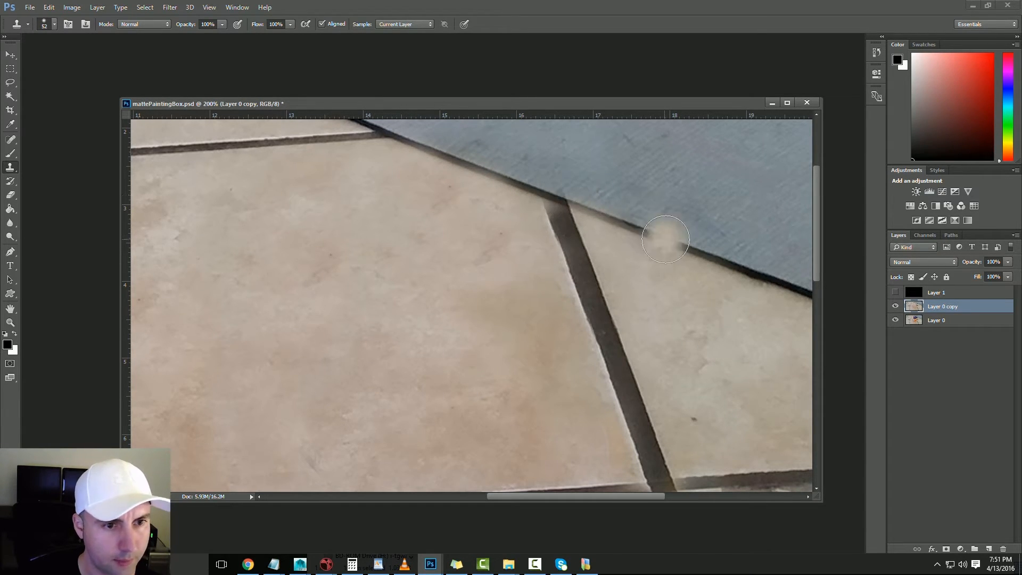
pyautogui.hotkey('ctrl', '-')
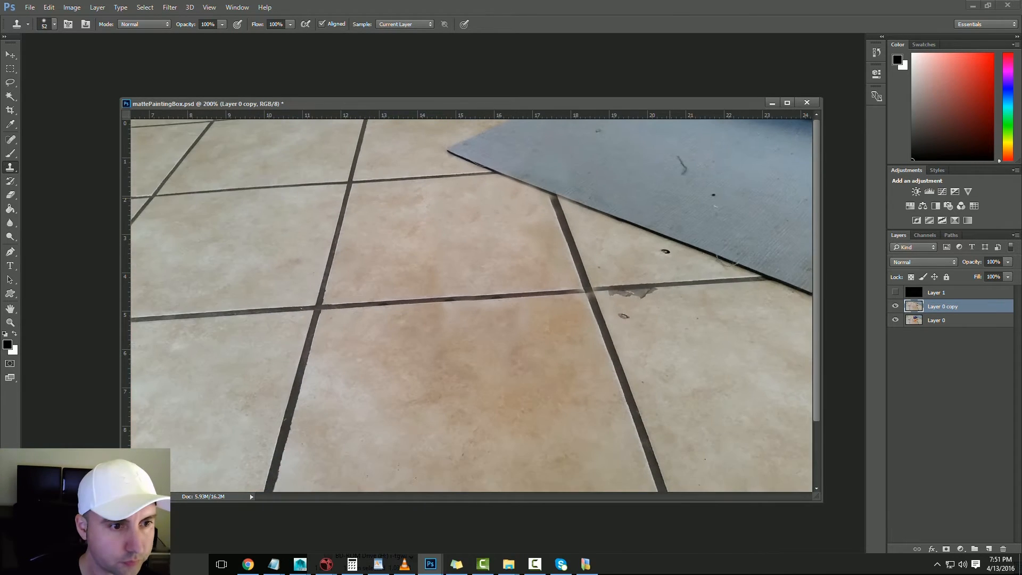
# Sample the mat's dark edge and clone it along the faded stretch of the edge above the vertical grout line
pyautogui.hotkey('ctrl', '+')
pyautogui.hotkey('ctrl', '+')
pyautogui.moveTo(669, 199); pyautogui.dragTo(468, 532)
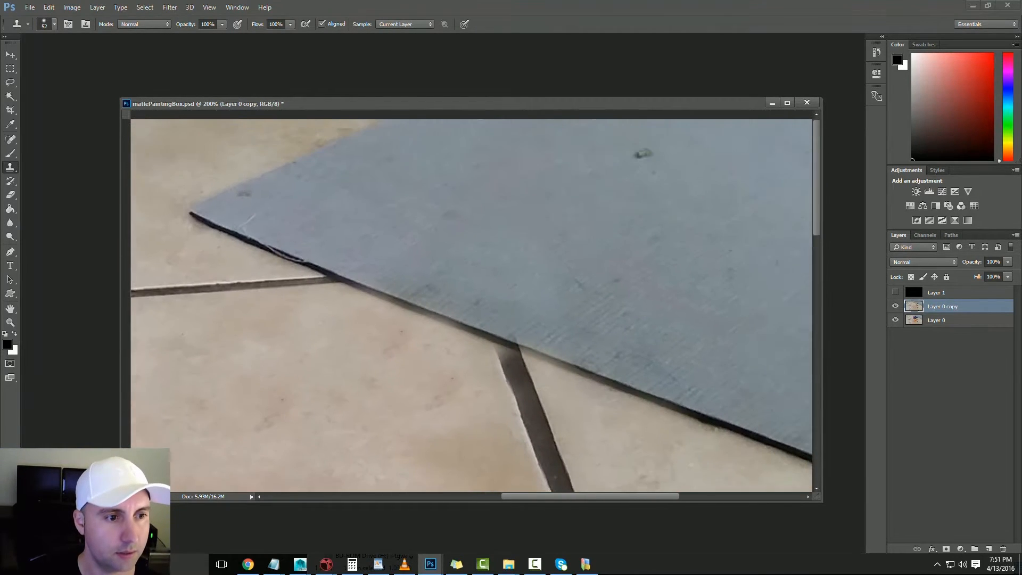
pyautogui.moveTo(641, 394); pyautogui.dragTo(634, 373)
pyautogui.keyDown('alt'); pyautogui.click(705, 399); pyautogui.keyUp('alt')
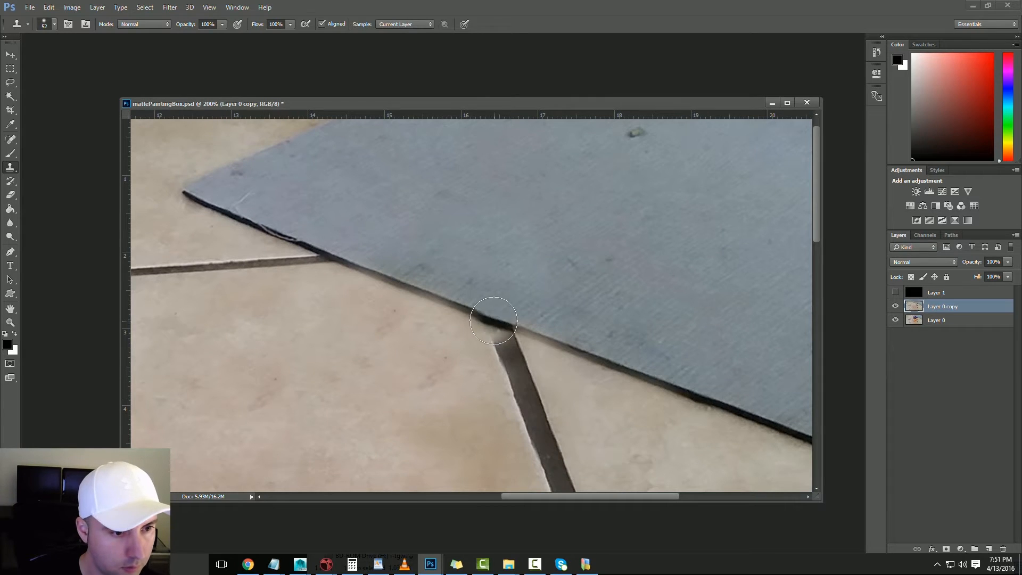
pyautogui.moveTo(439, 298)
pyautogui.mouseDown()
pyautogui.moveTo(332, 257)
pyautogui.moveTo(586, 348)
pyautogui.moveTo(534, 338)
pyautogui.mouseUp()
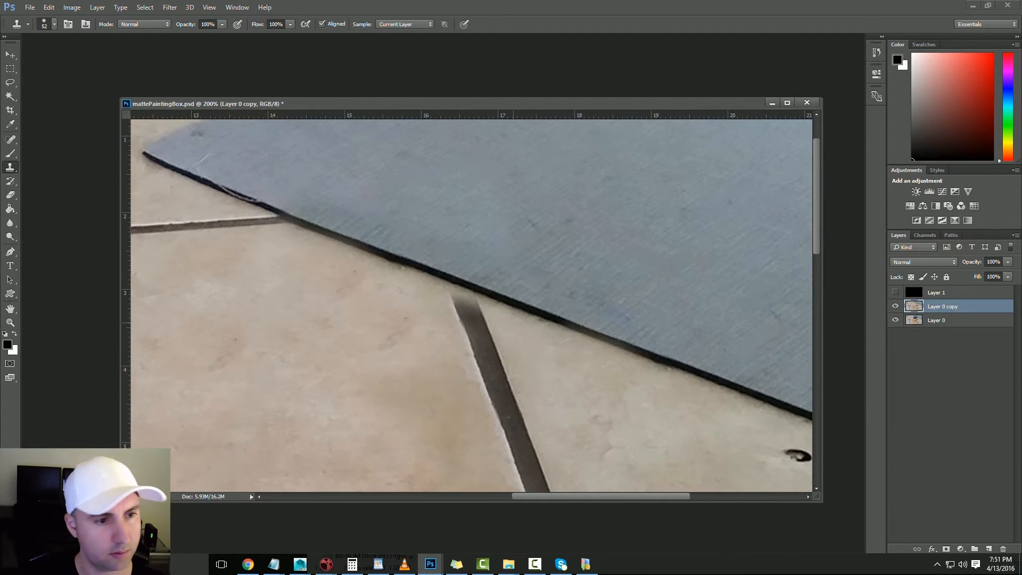
# Set the brush to 32 px with 61% hardness and clone a sharper upper end onto the vertical grout line
pyautogui.press('alt')
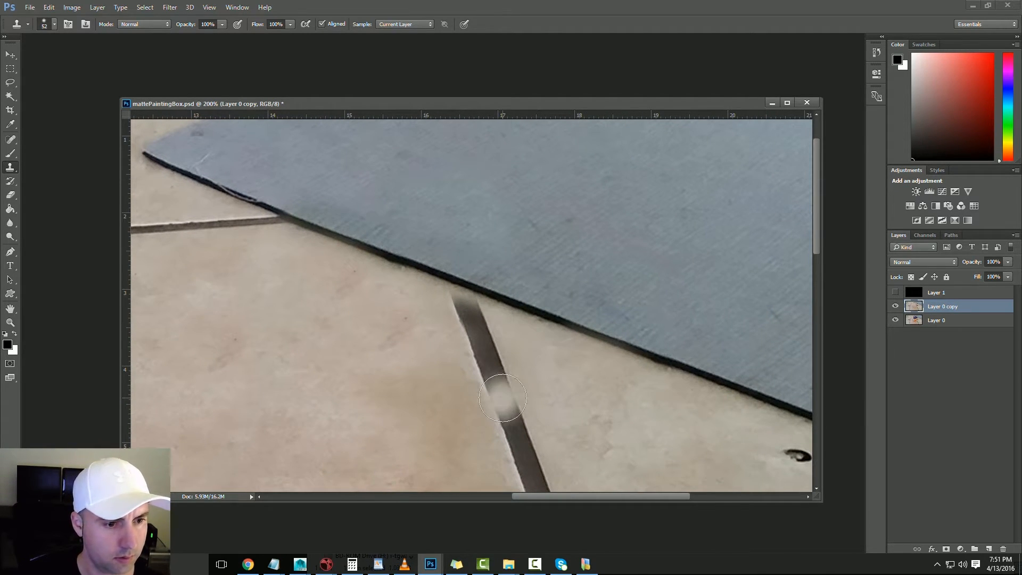
pyautogui.rightClick(506, 390)
pyautogui.moveTo(571, 442); pyautogui.dragTo(630, 442)
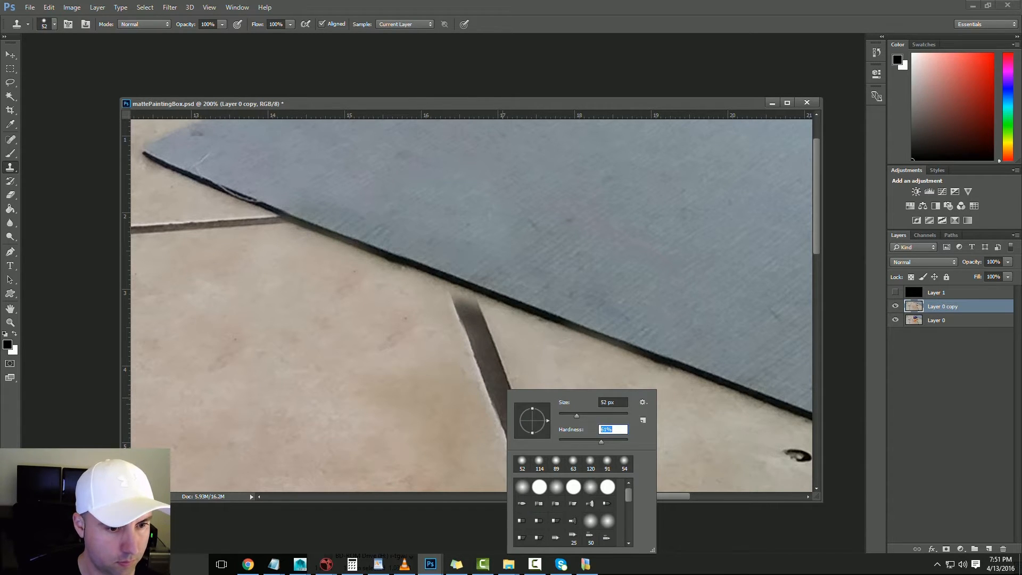
pyautogui.moveTo(576, 416); pyautogui.dragTo(570, 415)
pyautogui.press('Return')
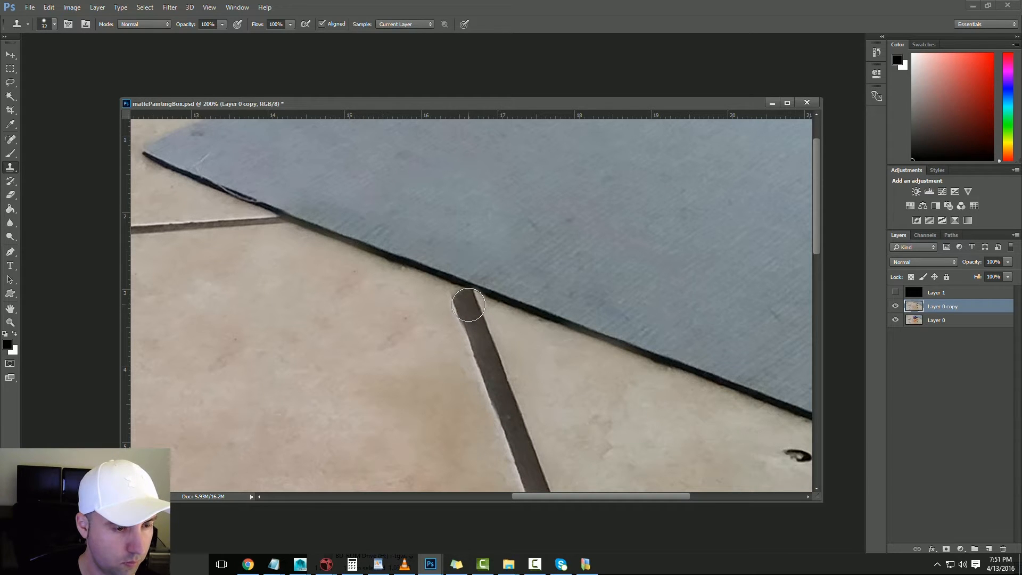
# Reduce the brush to 10 px and clone the grout line and its light border up to the mat's edge
pyautogui.rightClick(469, 305)
pyautogui.write('10')
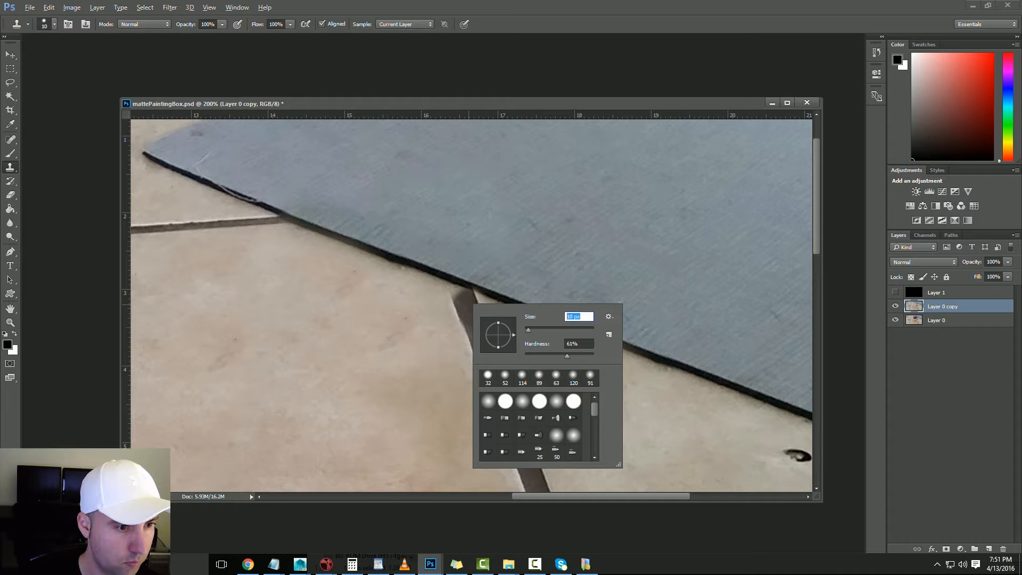
pyautogui.press('Return')
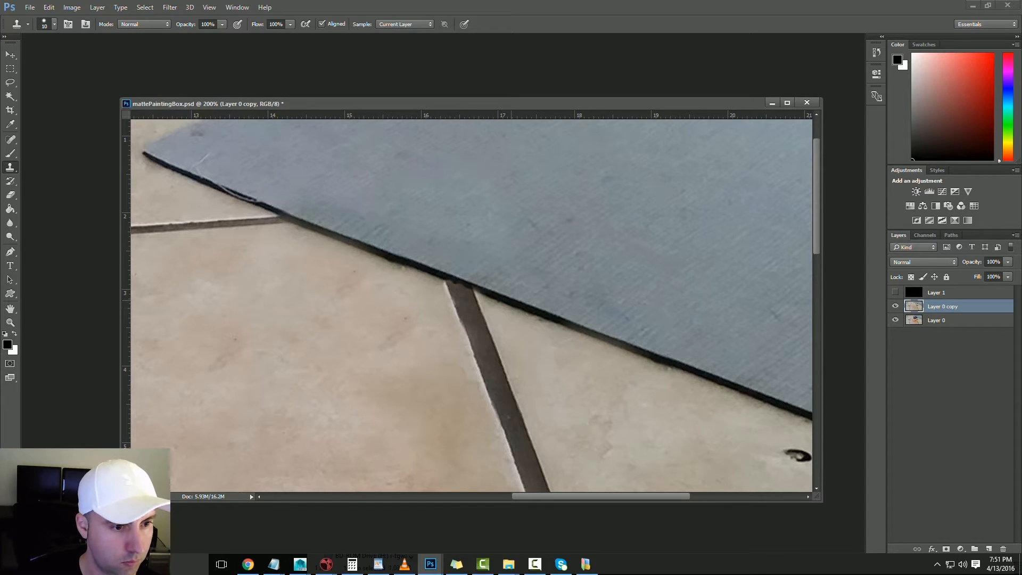
# Set the brush to 24 px and clone the mat's dark edge over the remaining faded section beyond the vertical grout line
pyautogui.rightClick(516, 299)
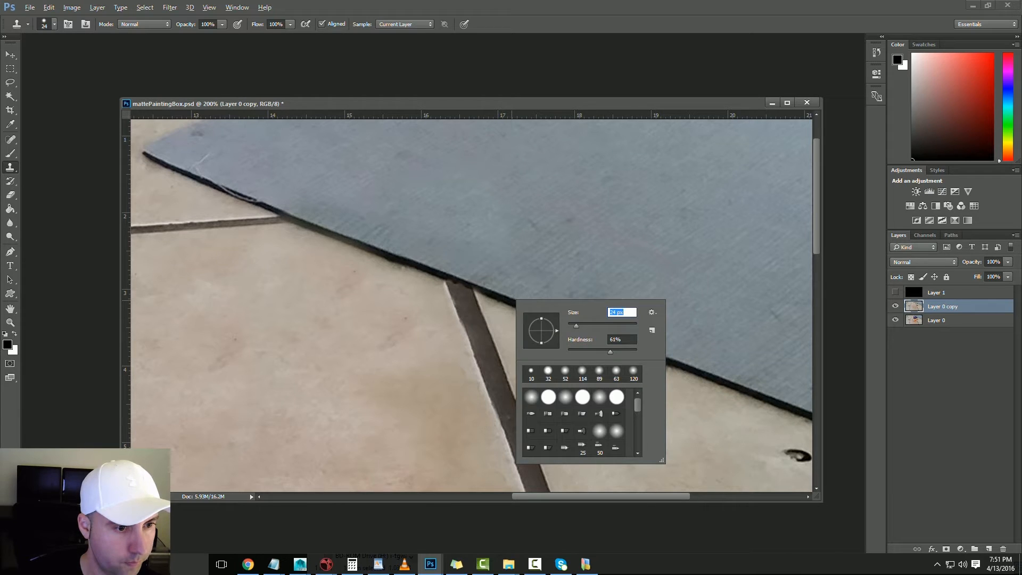
pyautogui.press('Return')
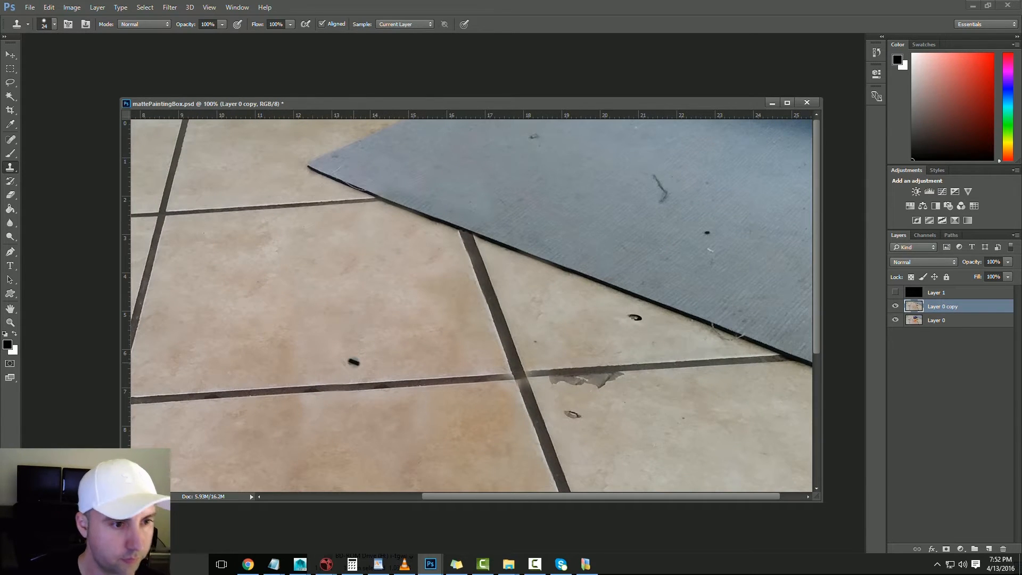
pyautogui.hotkey('ctrl', '-')
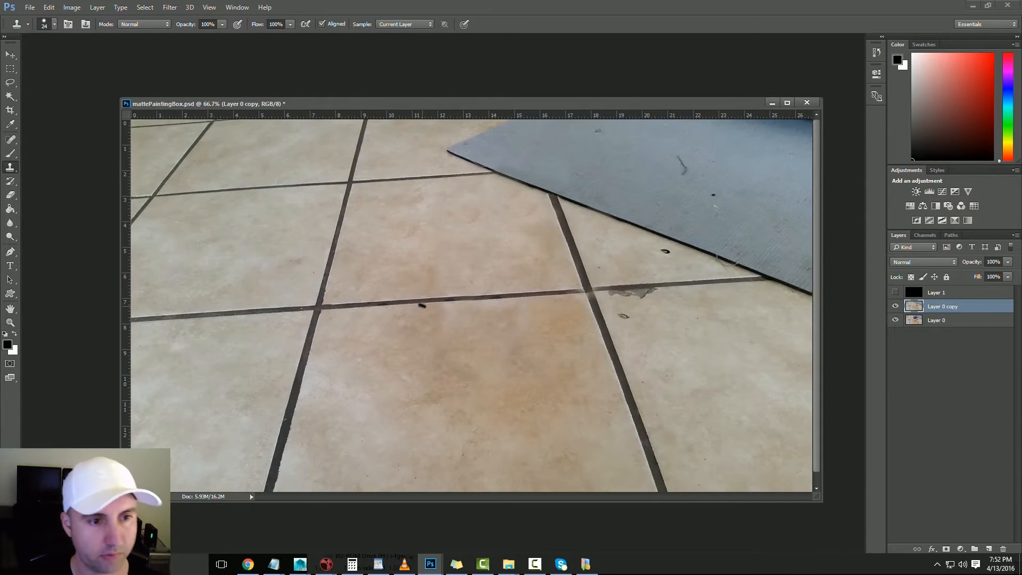
# Set the brush to 71 px with 25% hardness and clone the vertical grout line cleanly through the grout intersection
pyautogui.rightClick(611, 332)
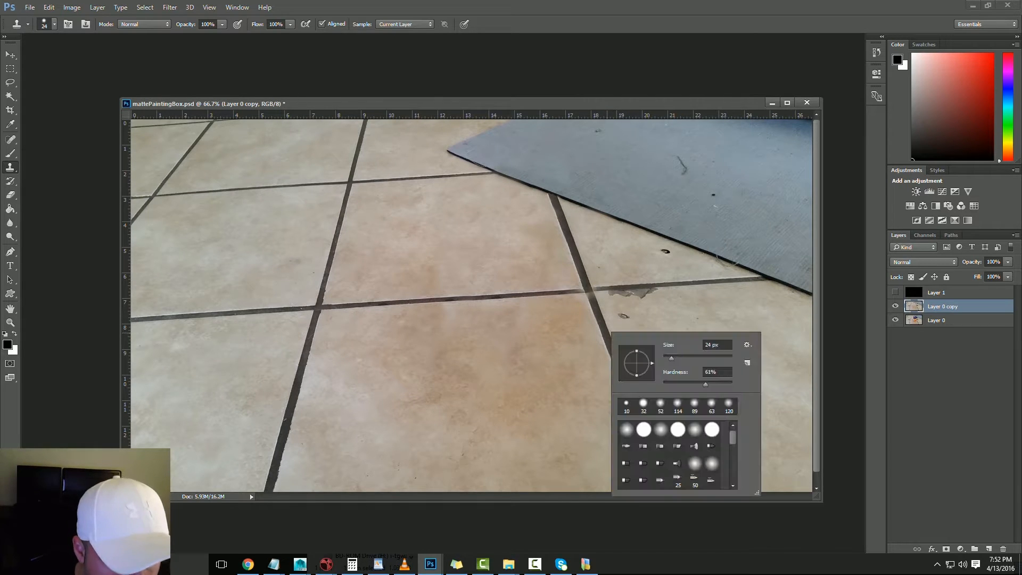
pyautogui.write('57')
pyautogui.press('Tab')
pyautogui.write('25')
pyautogui.press('Return')
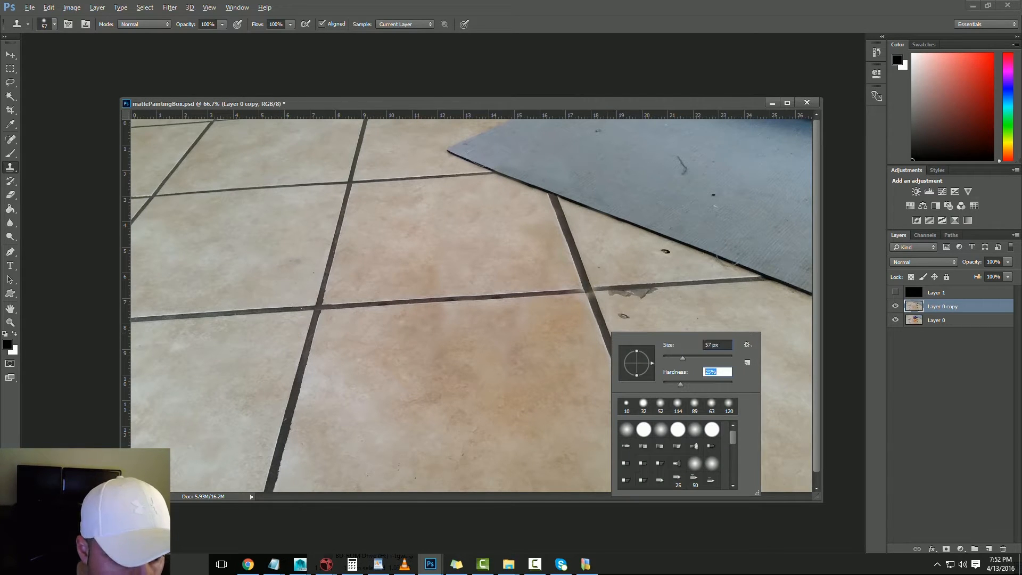
pyautogui.moveTo(683, 359); pyautogui.dragTo(687, 358)
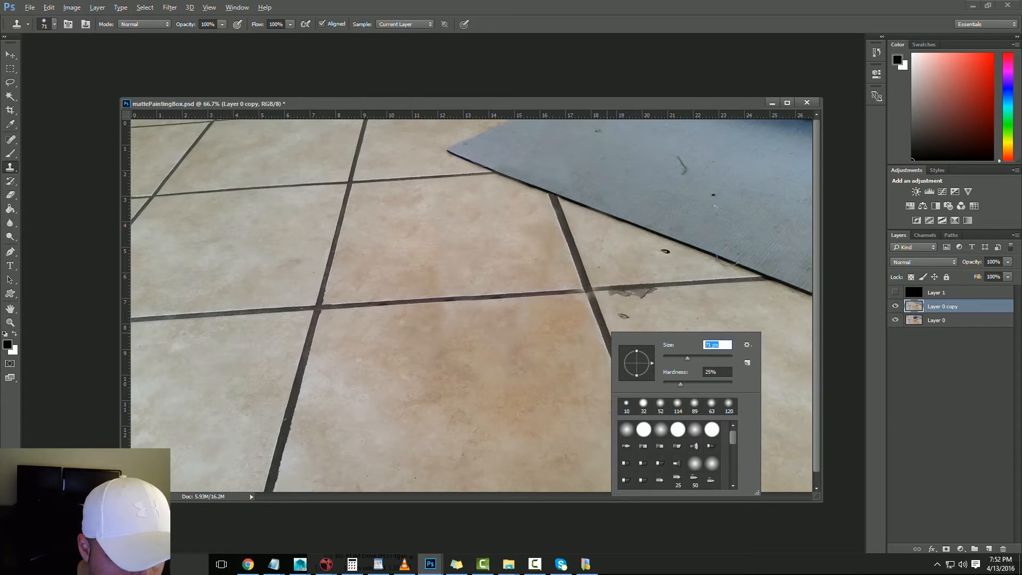
pyautogui.click(606, 330)
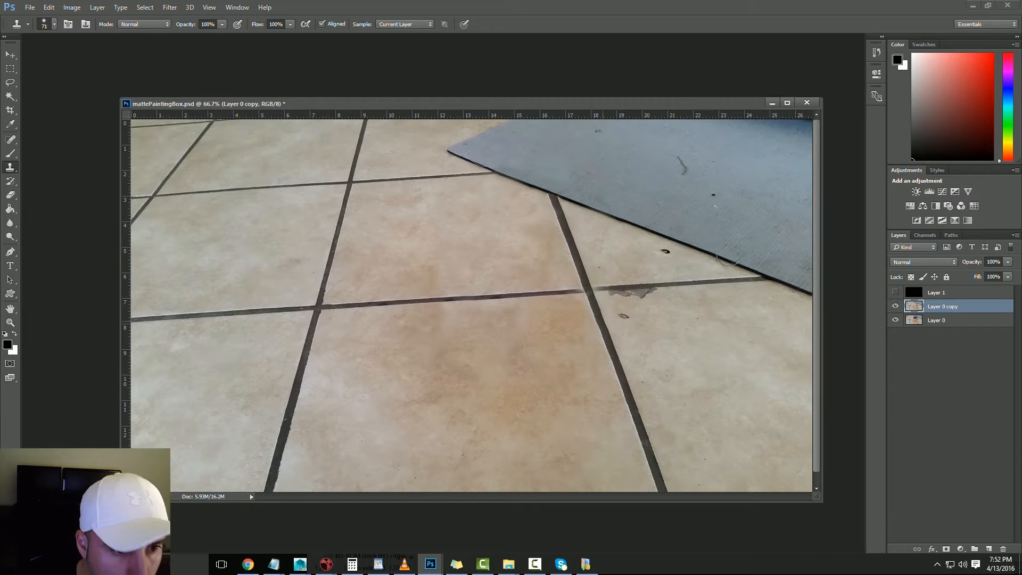
pyautogui.click(605, 289)
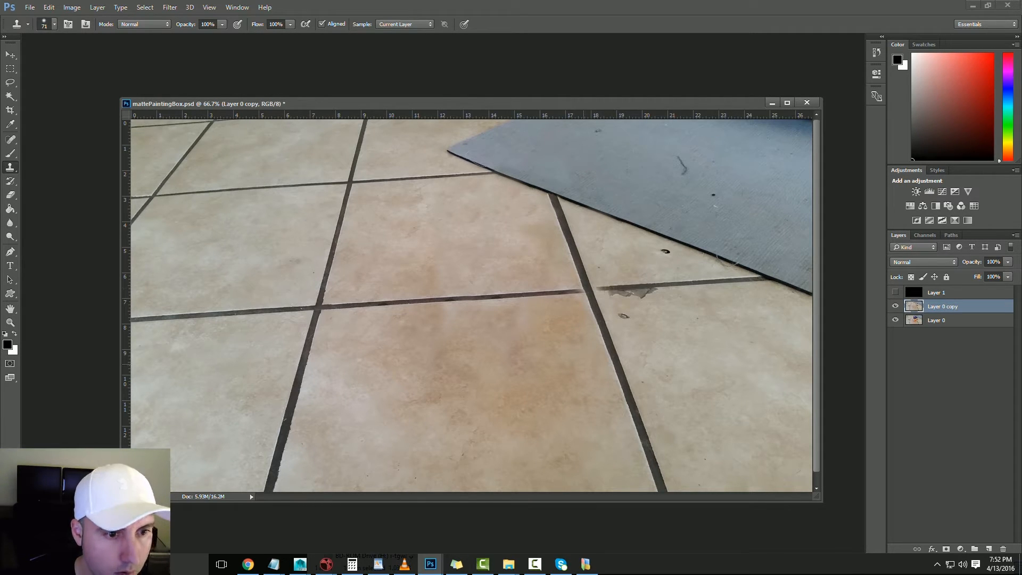
pyautogui.press('z')
pyautogui.keyDown('alt'); pyautogui.scroll(8, 591, 291); pyautogui.keyUp('alt')
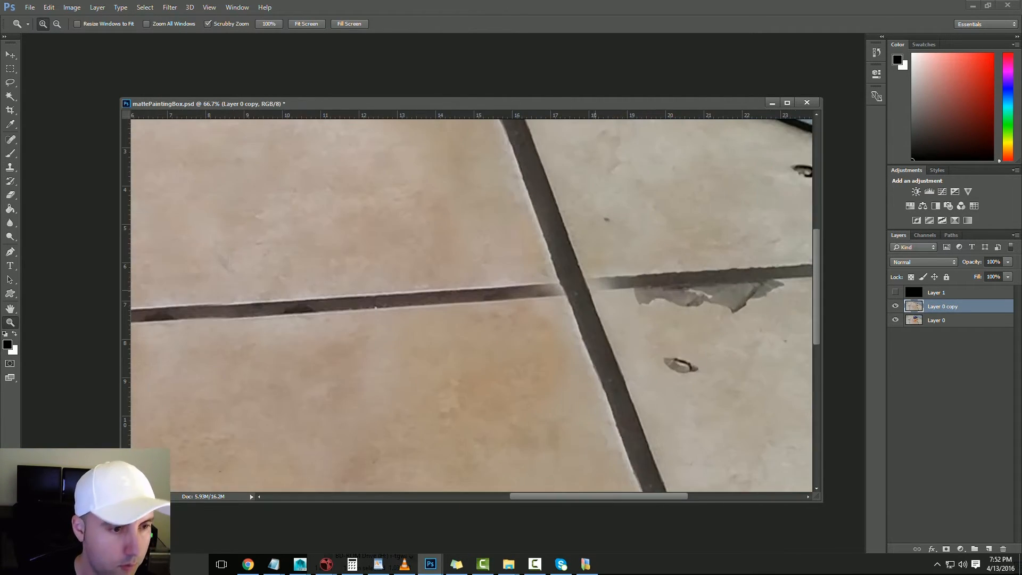
pyautogui.press('s')
pyautogui.rightClick(443, 174)
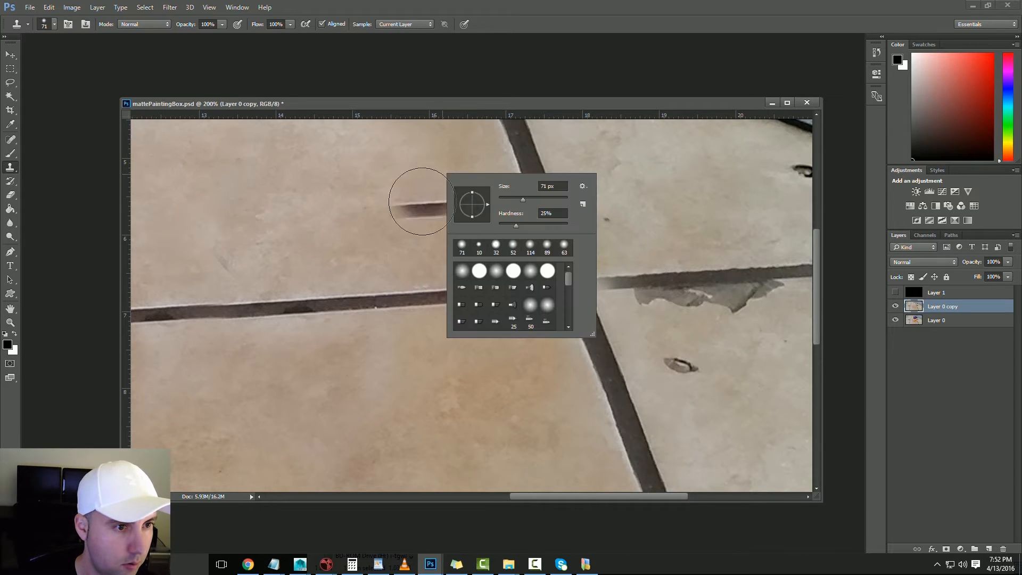
pyautogui.press('Escape')
pyautogui.press('z')
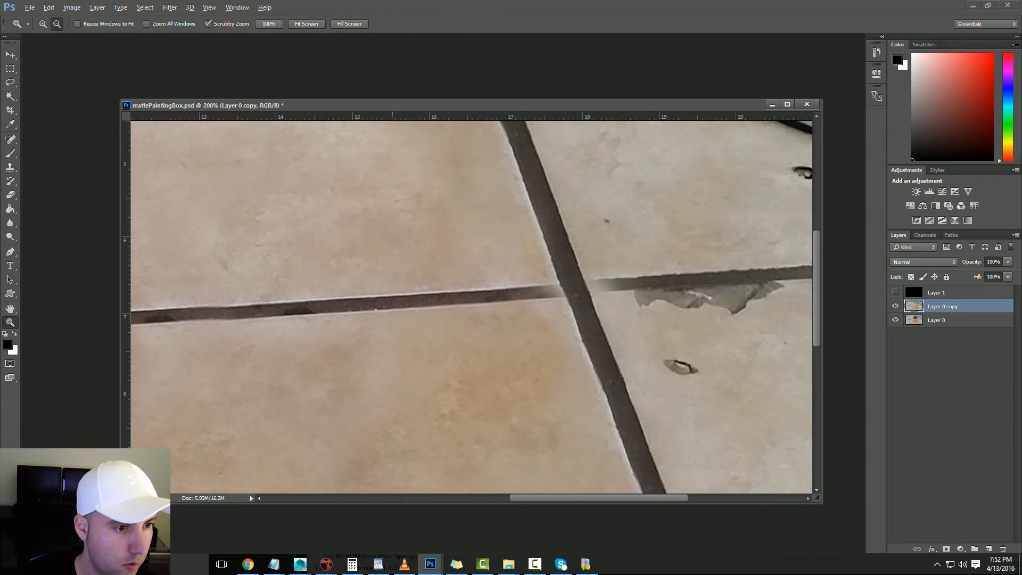
pyautogui.press('s')
pyautogui.press('Escape')
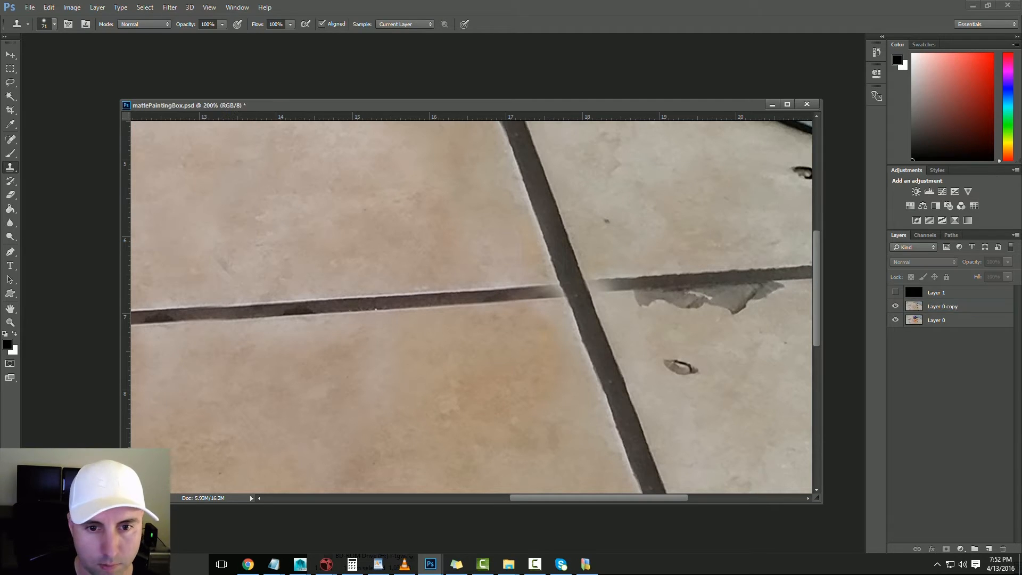
pyautogui.press('z')
pyautogui.press('s')
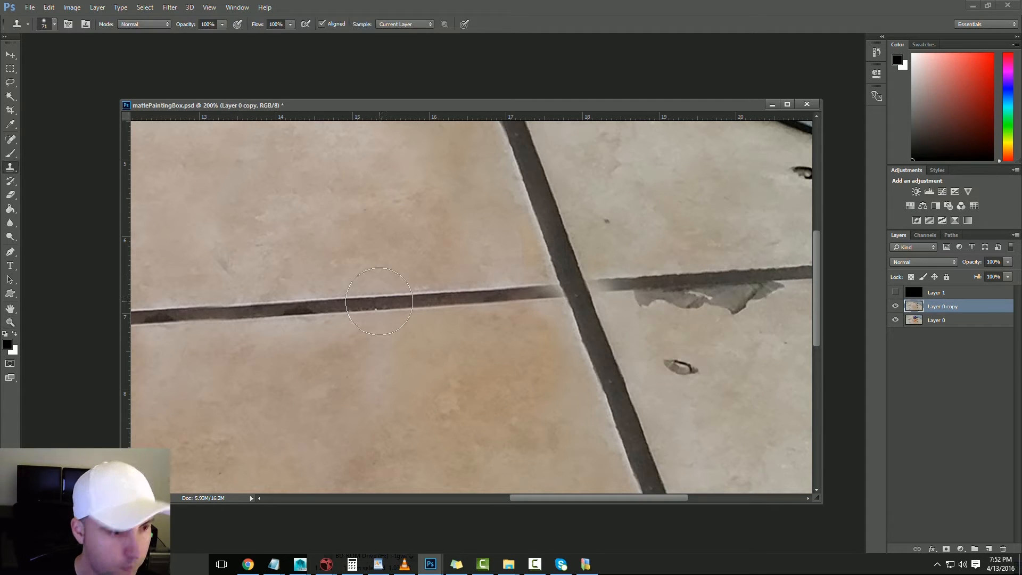
pyautogui.press('v')
pyautogui.press('s')
pyautogui.click(366, 303)
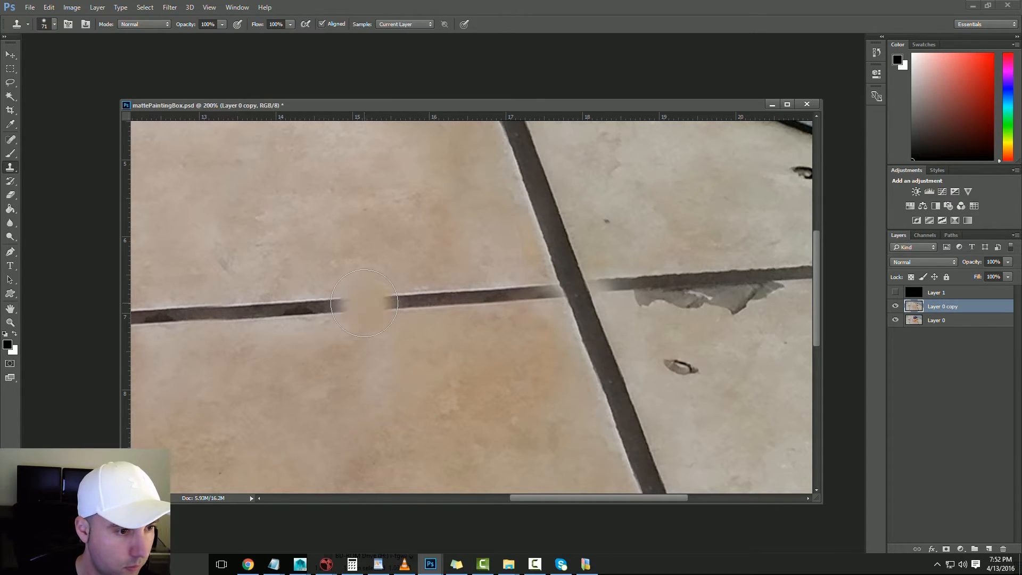
pyautogui.hotkey('ctrl', 'z')
# Sample the horizontal grout line, reduce the brush to 21 px, and clone the line across the gap to the vertical grout line
pyautogui.click(447, 301)
pyautogui.moveTo(447, 301); pyautogui.dragTo(498, 295)
pyautogui.rightClick(497, 294)
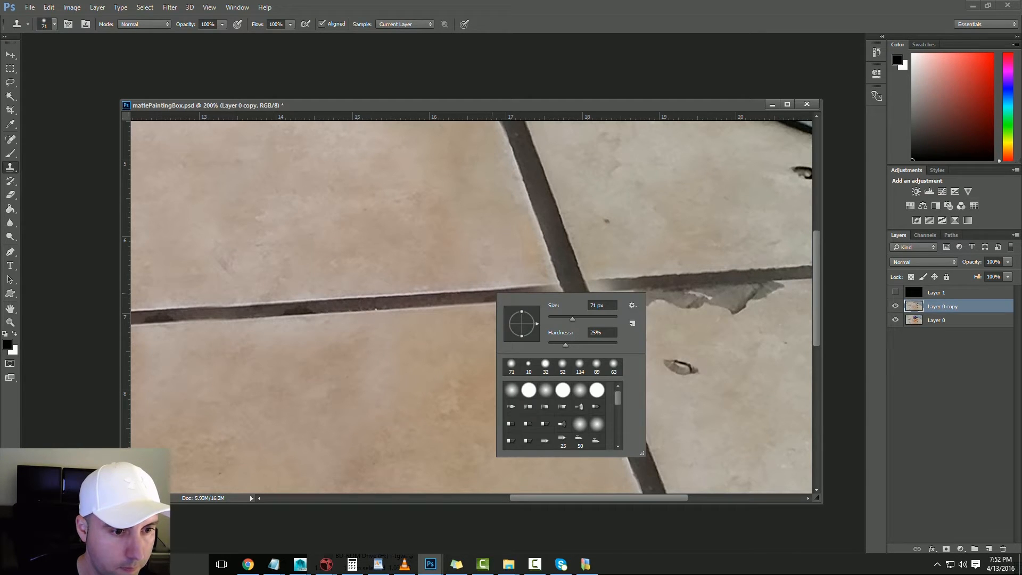
pyautogui.moveTo(572, 319); pyautogui.dragTo(556, 319)
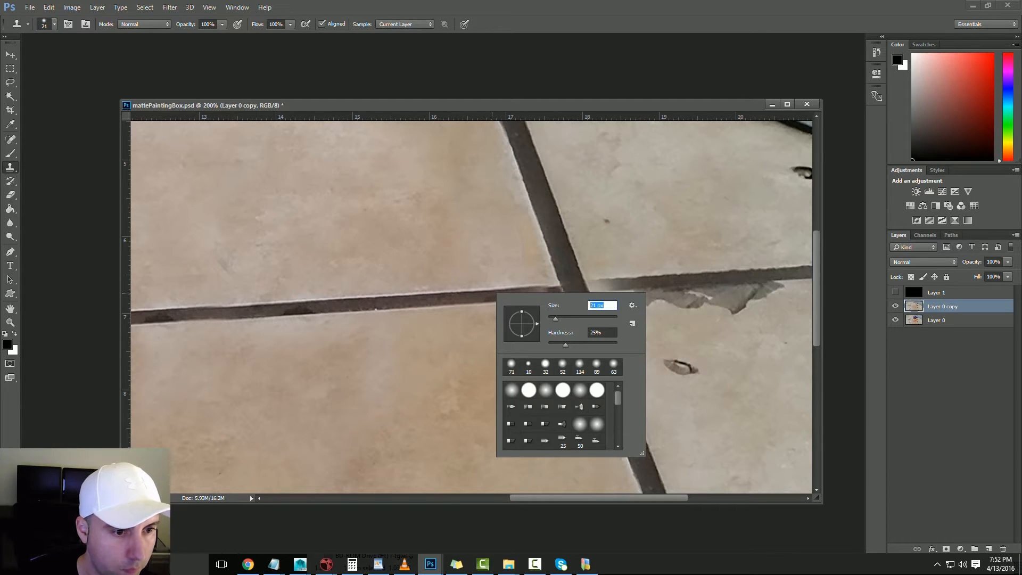
pyautogui.press('Return')
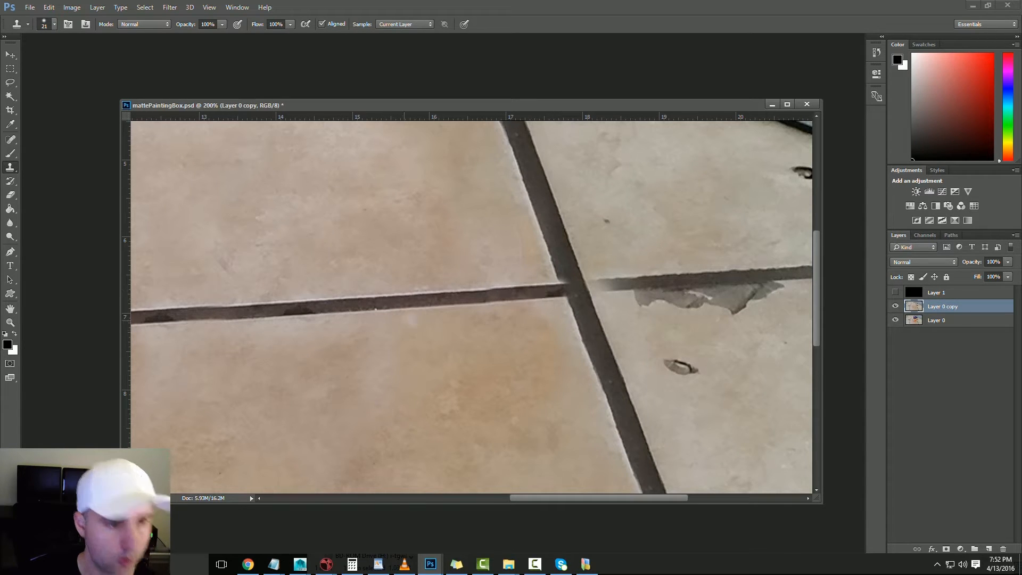
# Sample the horizontal grout line beside the chipped tile and clone it across the faded gap to the vertical grout line
pyautogui.moveTo(585, 287); pyautogui.dragTo(399, 293)
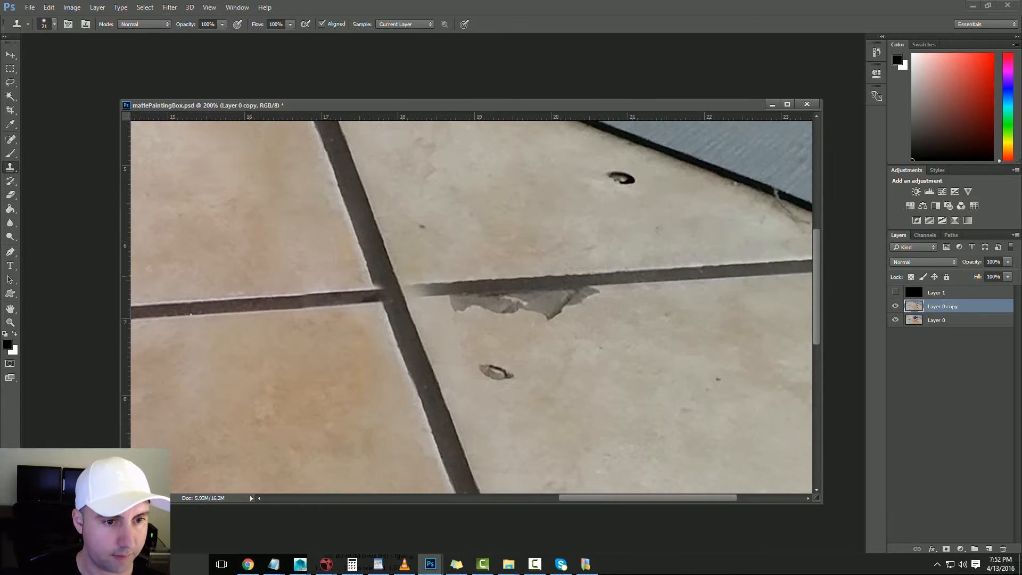
pyautogui.keyDown('alt'); pyautogui.click(639, 276); pyautogui.keyUp('alt')
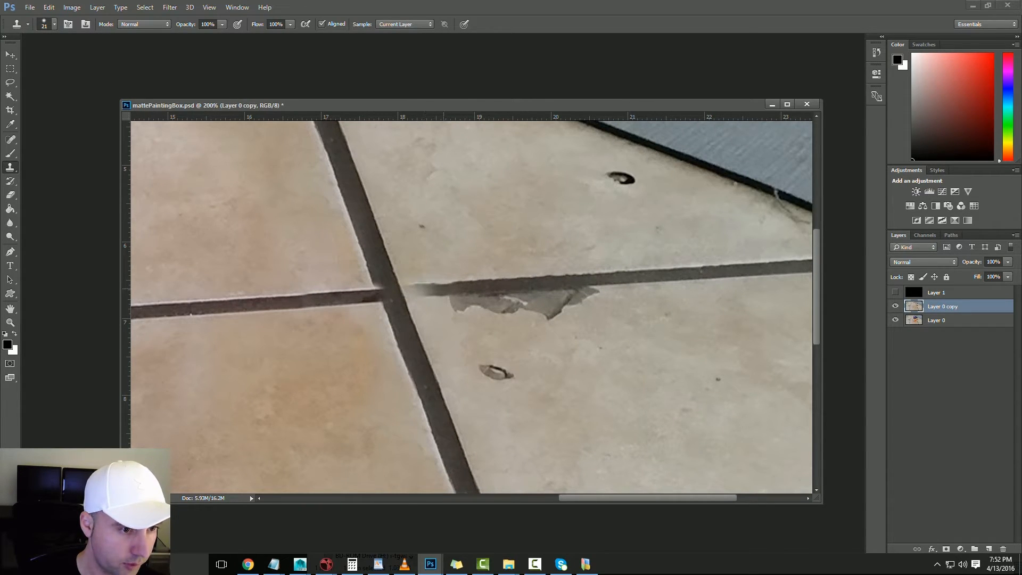
pyautogui.click(448, 286)
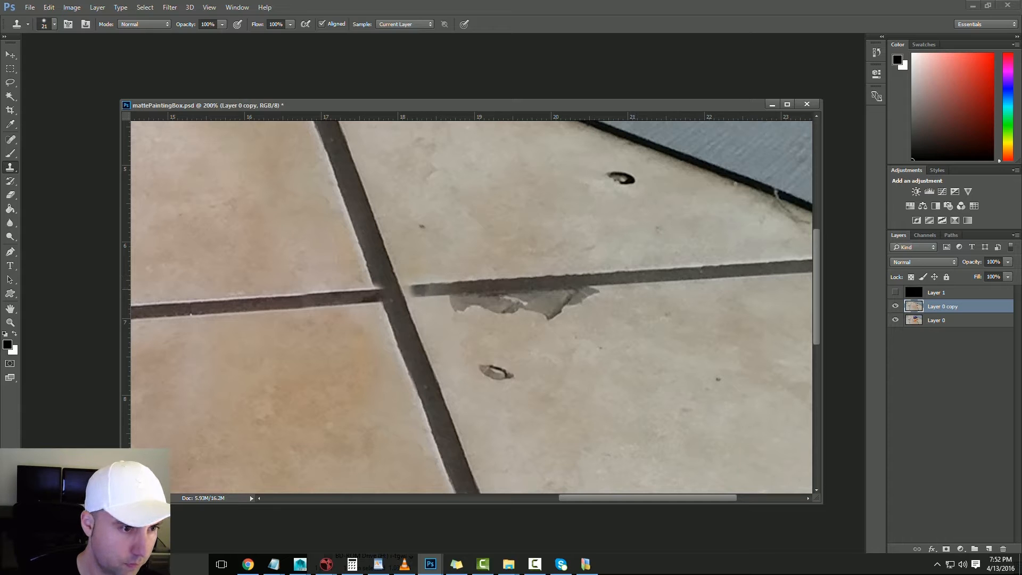
pyautogui.moveTo(408, 291); pyautogui.dragTo(432, 289)
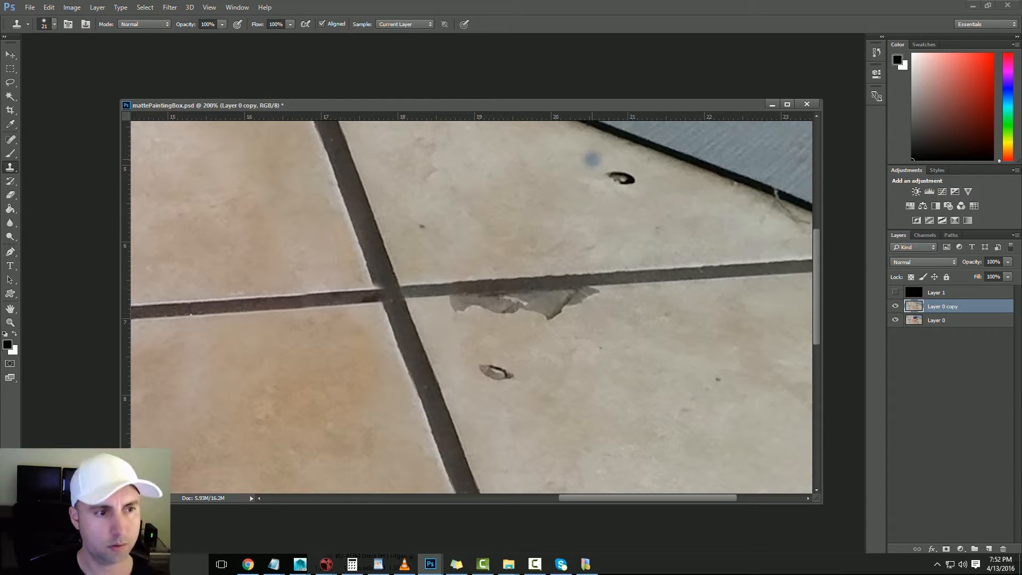
pyautogui.keyDown('alt'); pyautogui.click(366, 305); pyautogui.keyUp('alt')
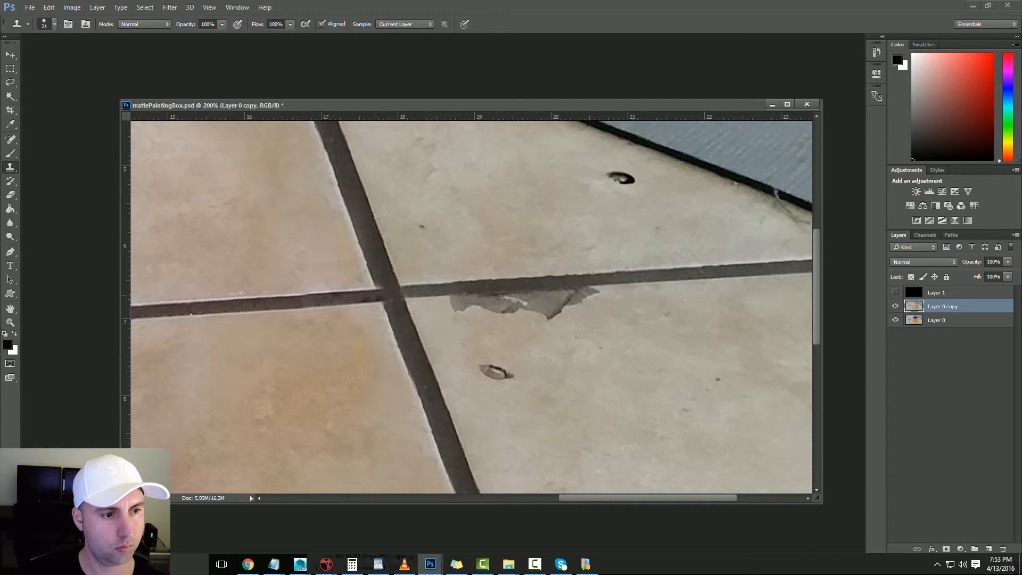
# Check the cleaned floor at full view against the original photo layer and save the document
pyautogui.hotkey('ctrl', '-')
pyautogui.hotkey('ctrl', '-')
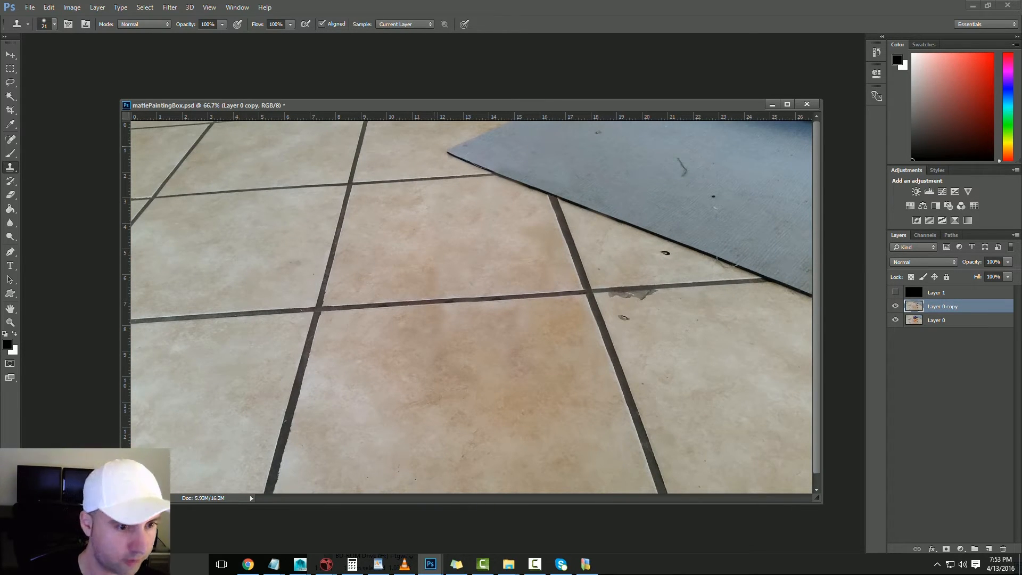
pyautogui.hotkey('ctrl', '-')
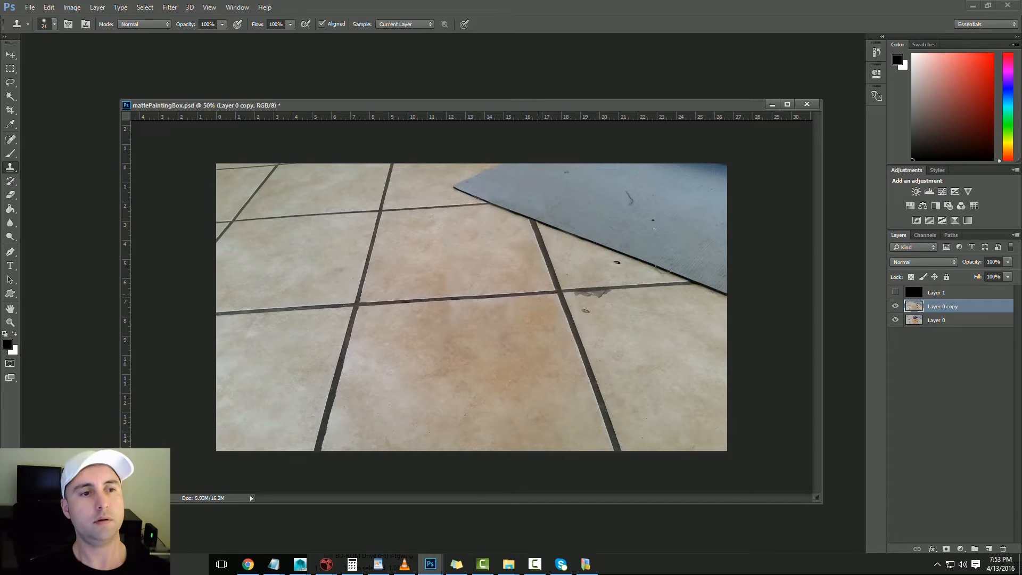
pyautogui.click(894, 306)
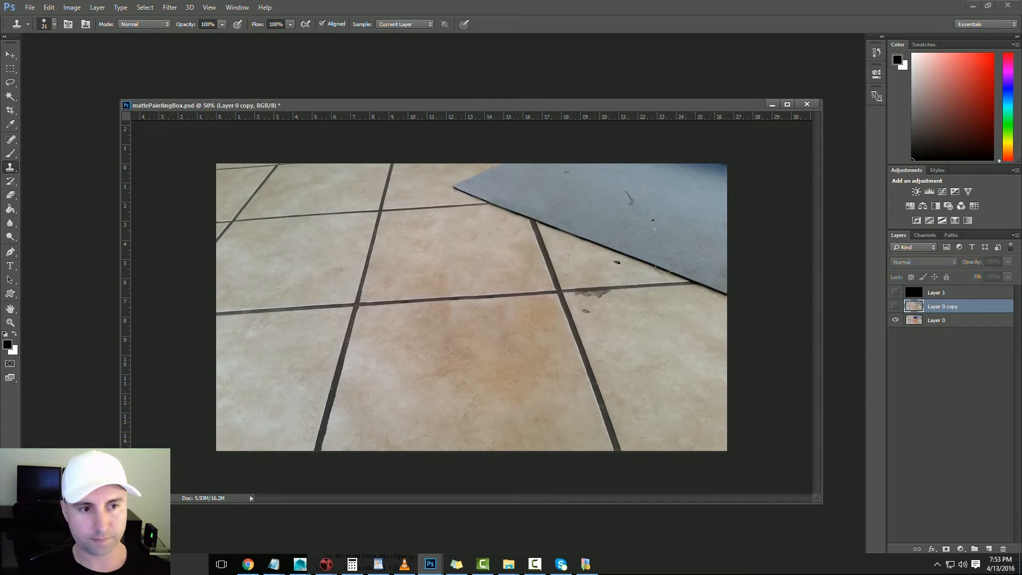
pyautogui.click(895, 306)
pyautogui.hotkey('ctrl', 's')
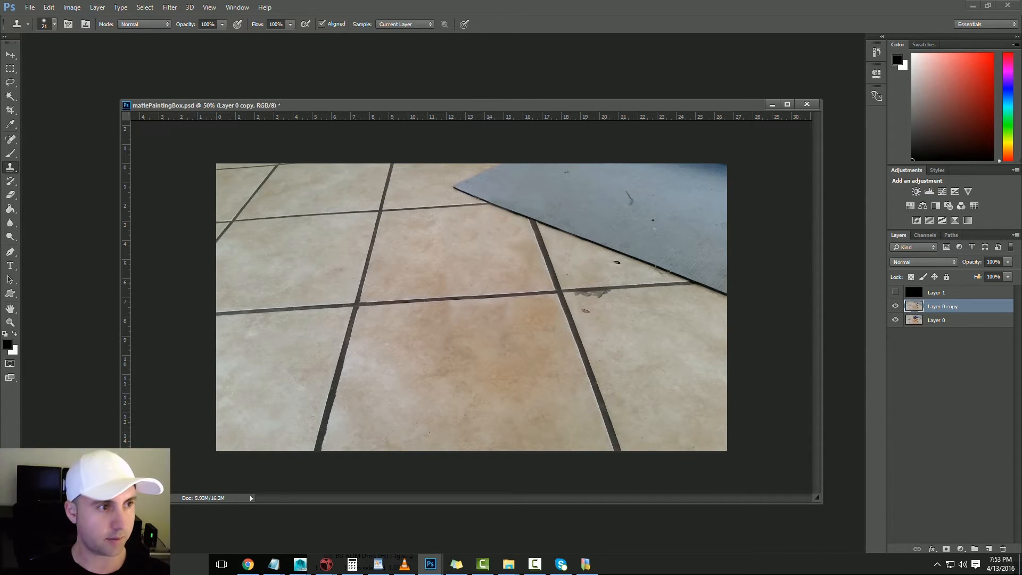
# Duplicate the original Layer 0 and rename the bottommost photo layer as safe
pyautogui.moveTo(937, 320); pyautogui.dragTo(988, 549)
pyautogui.doubleClick(937, 334)
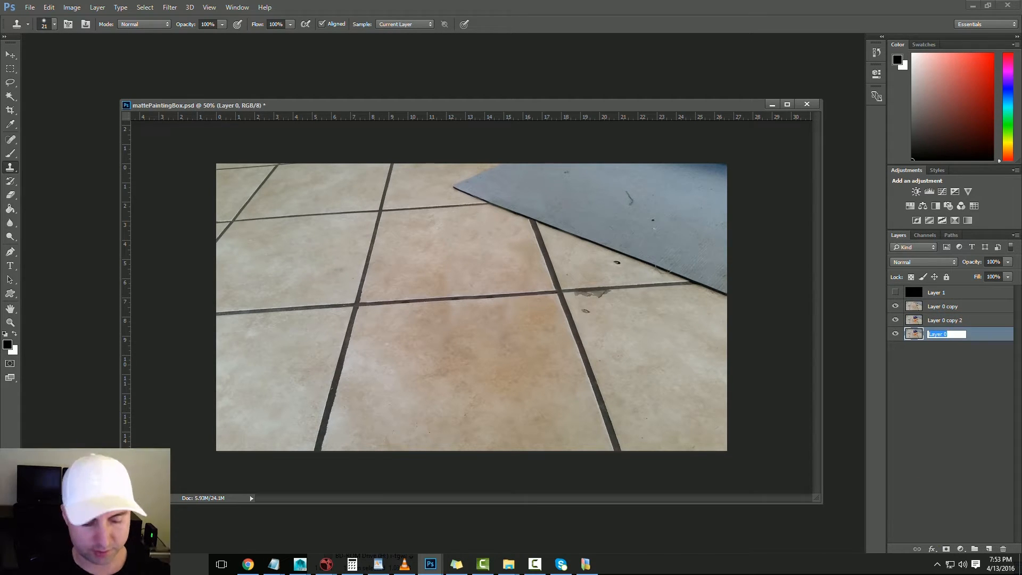
pyautogui.write('safe')
pyautogui.press('Return')
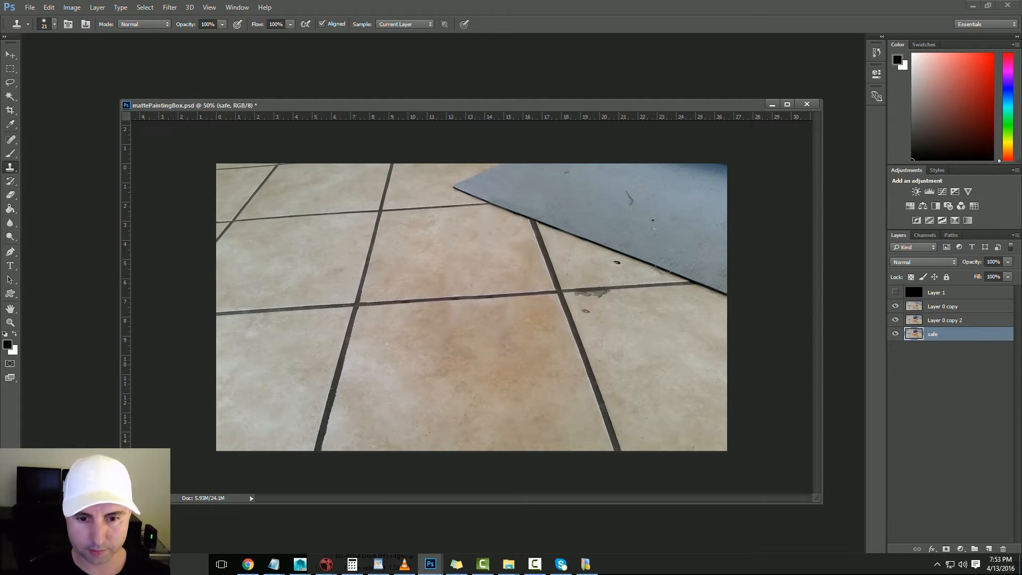
# Create a layer group named backup and move the safe layer into it
pyautogui.click(975, 548)
pyautogui.doubleClick(937, 334)
pyautogui.write('b')
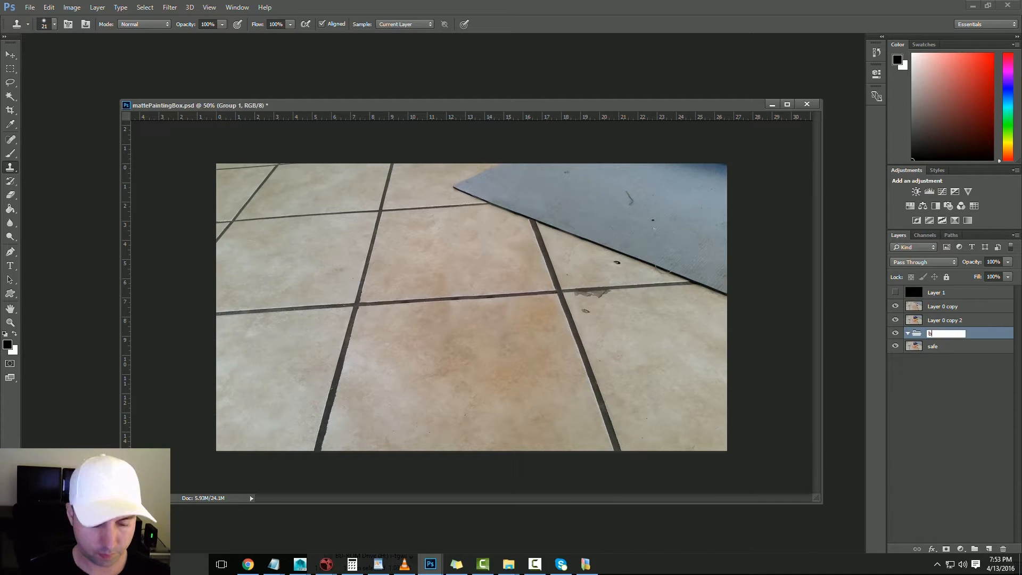
pyautogui.write('ackup')
pyautogui.press('Return')
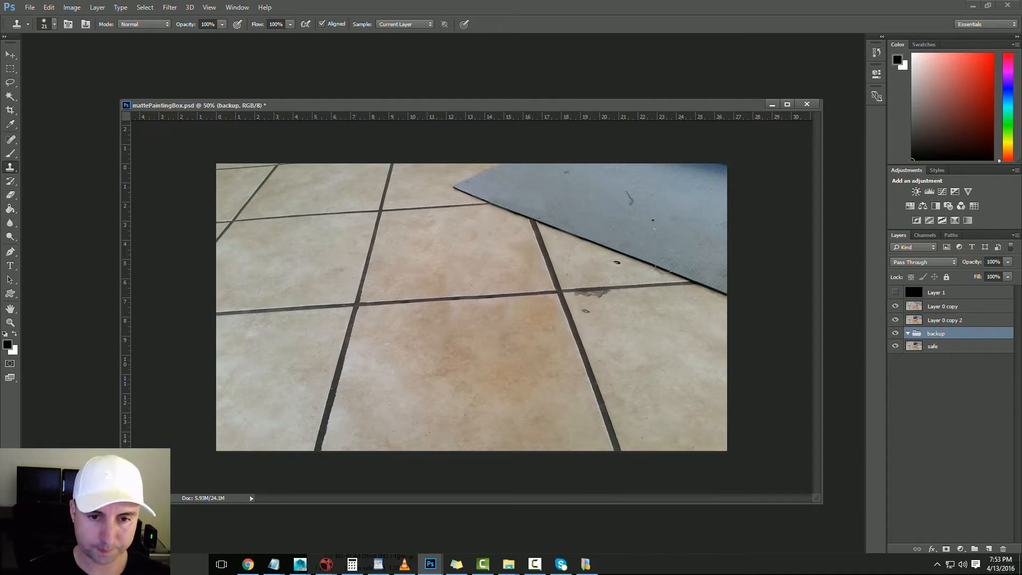
pyautogui.moveTo(934, 346); pyautogui.dragTo(936, 334)
pyautogui.click(936, 383)
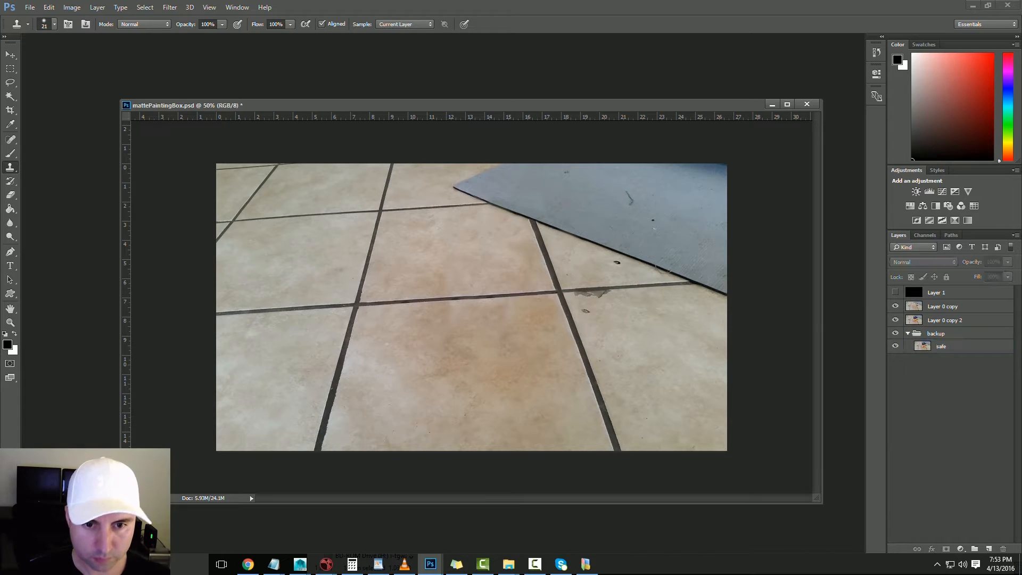
# Collapse and hide the backup group, leave only Layer 0 copy 2 visible and selected, and save the document
pyautogui.click(909, 333)
pyautogui.click(896, 333)
pyautogui.click(896, 333)
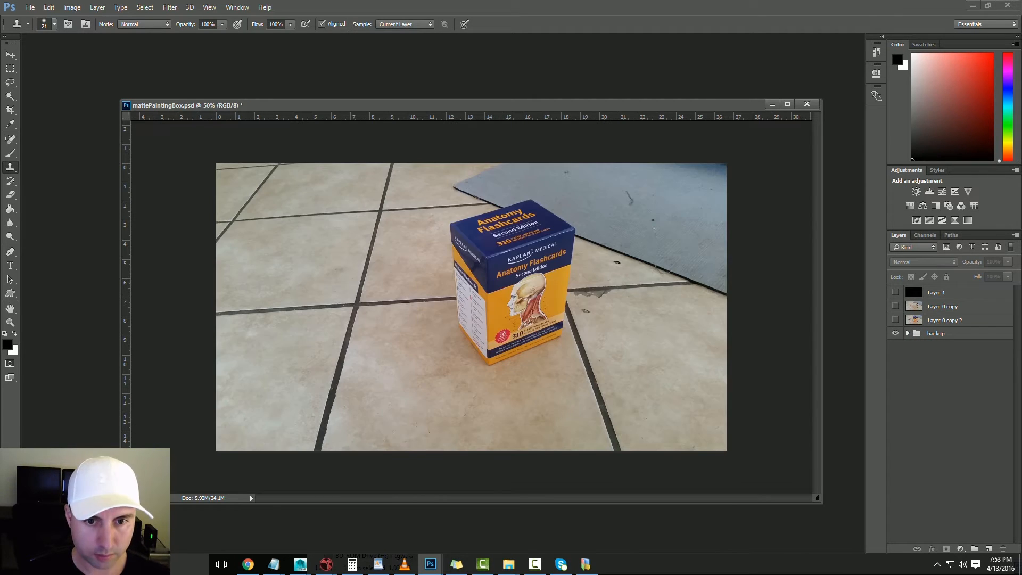
pyautogui.click(895, 333)
pyautogui.click(895, 320)
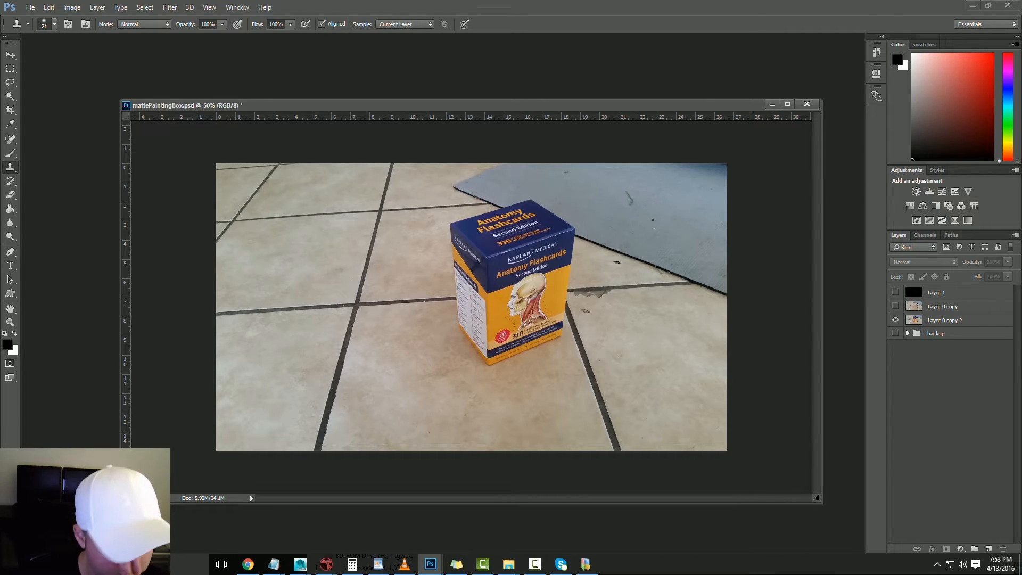
pyautogui.click(895, 306)
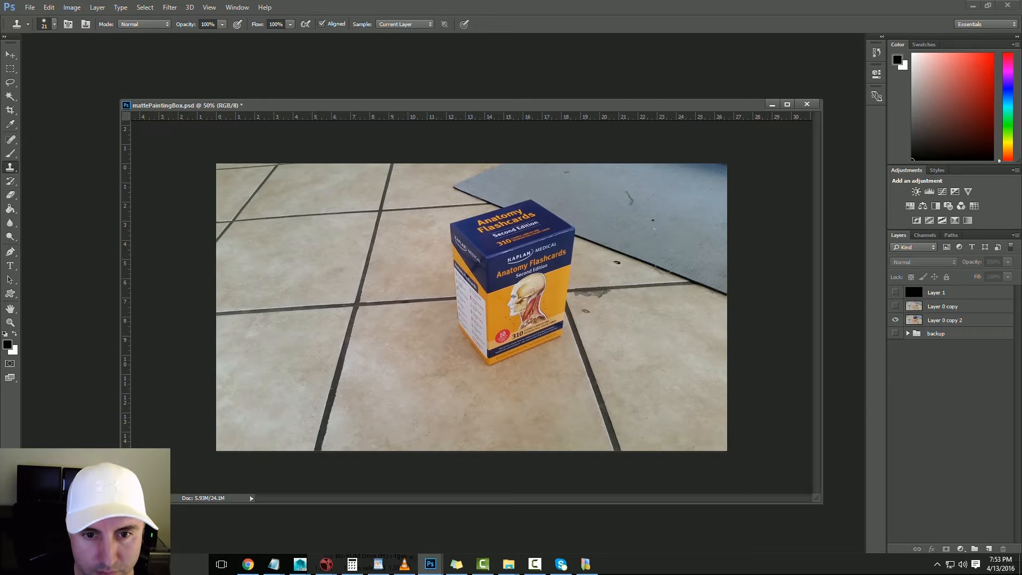
pyautogui.click(953, 320)
pyautogui.hotkey('ctrl', 's')
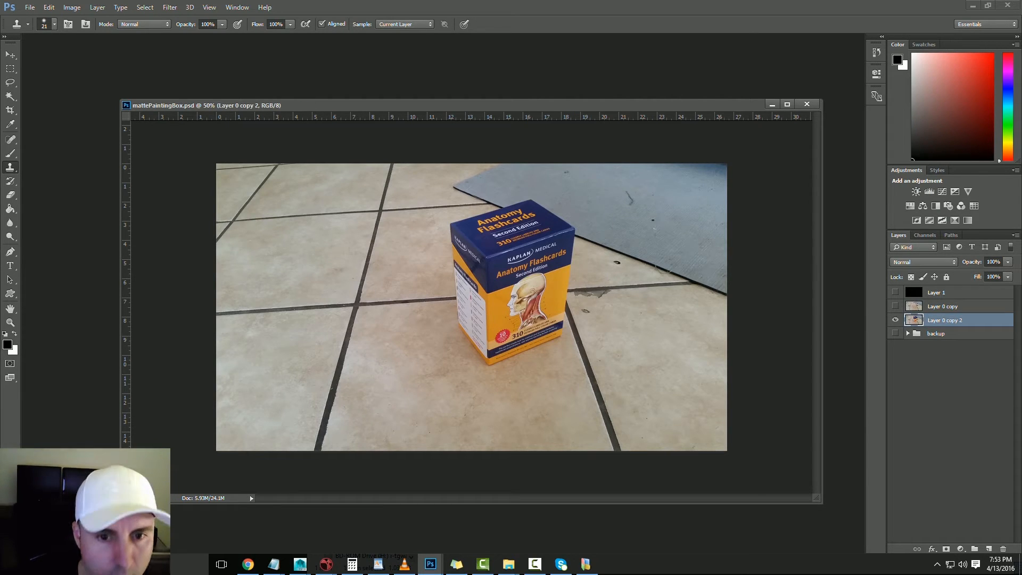
# Compare the box-free Layer 0 copy with the original photo on Layer 0 copy 2 by switching their visibility
pyautogui.click(896, 306)
pyautogui.click(895, 306)
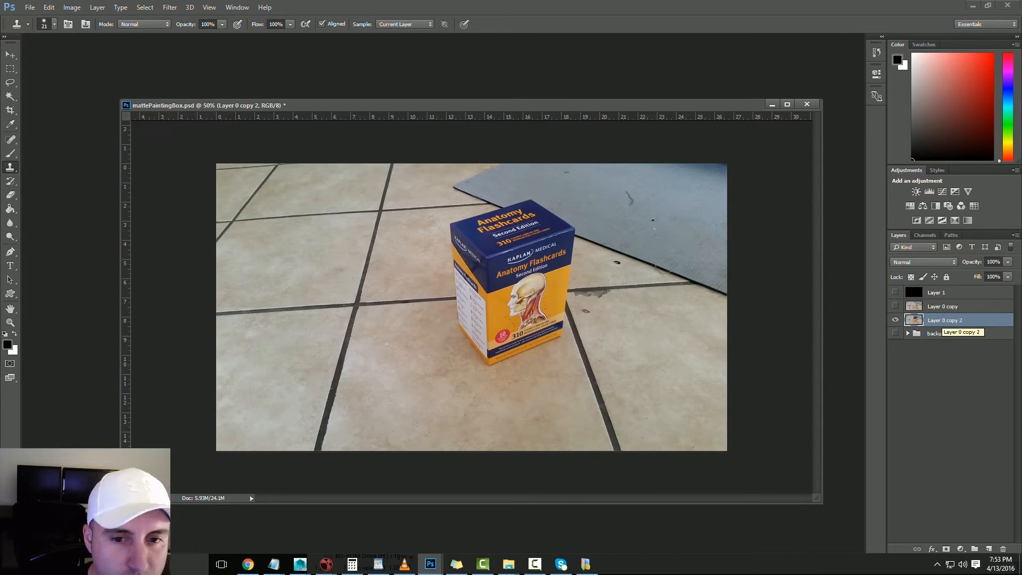
pyautogui.click(895, 320)
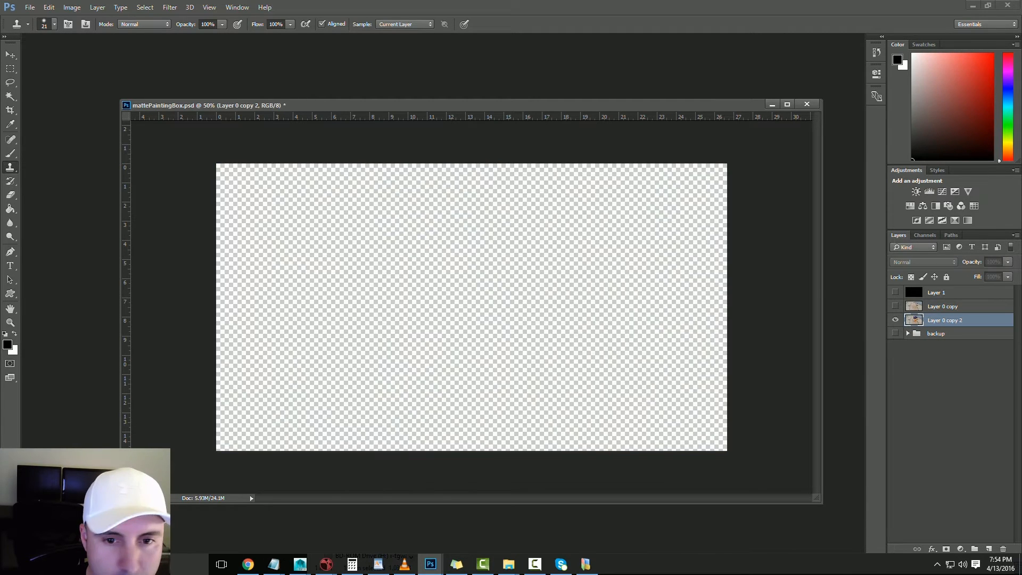
pyautogui.click(896, 320)
pyautogui.click(895, 306)
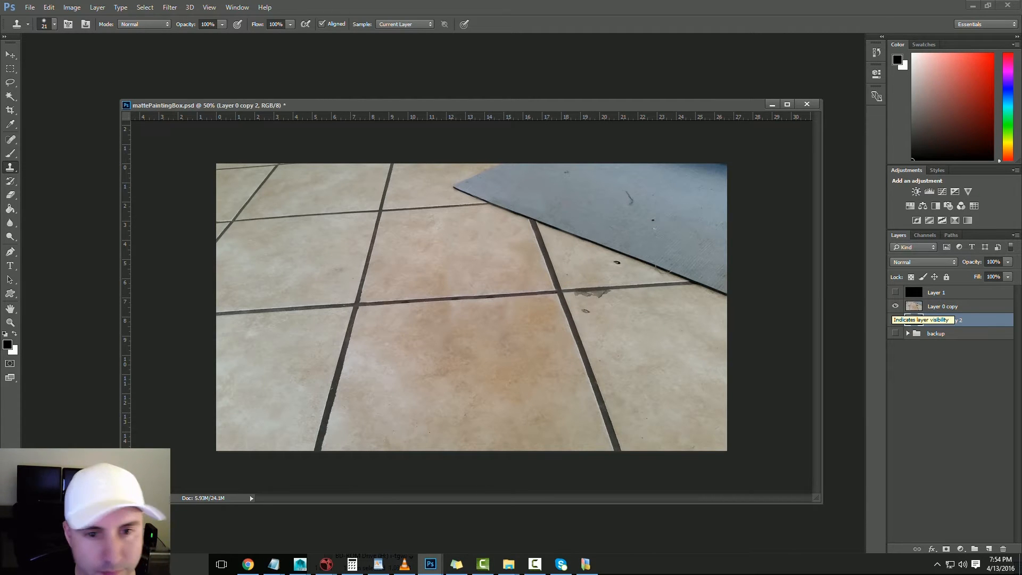
pyautogui.click(896, 306)
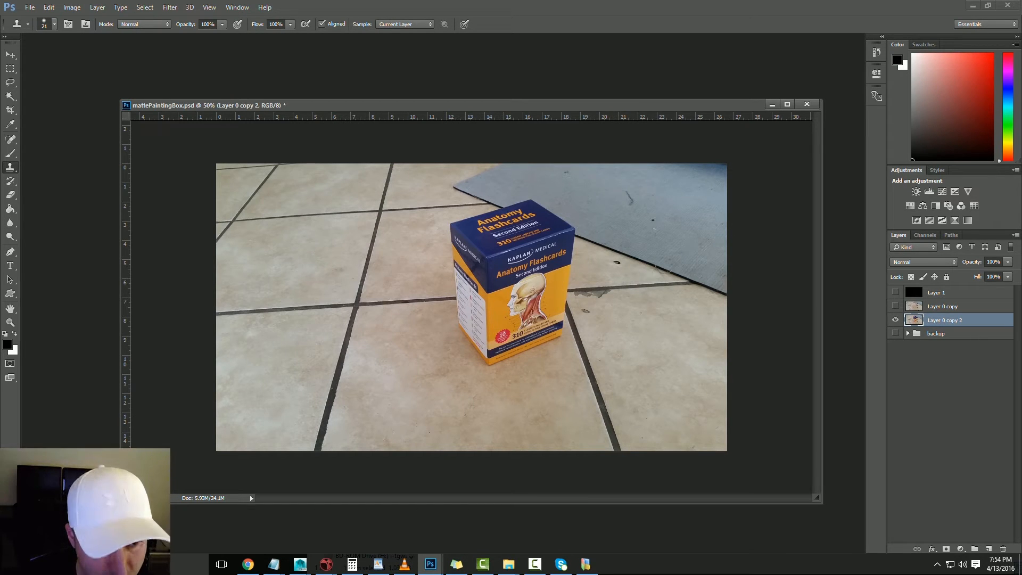
# Save the original box photo as a JPEG named concept_art.jpg in the PHOTOSHOP folder
pyautogui.hotkey('ctrl', 'shift', 's')
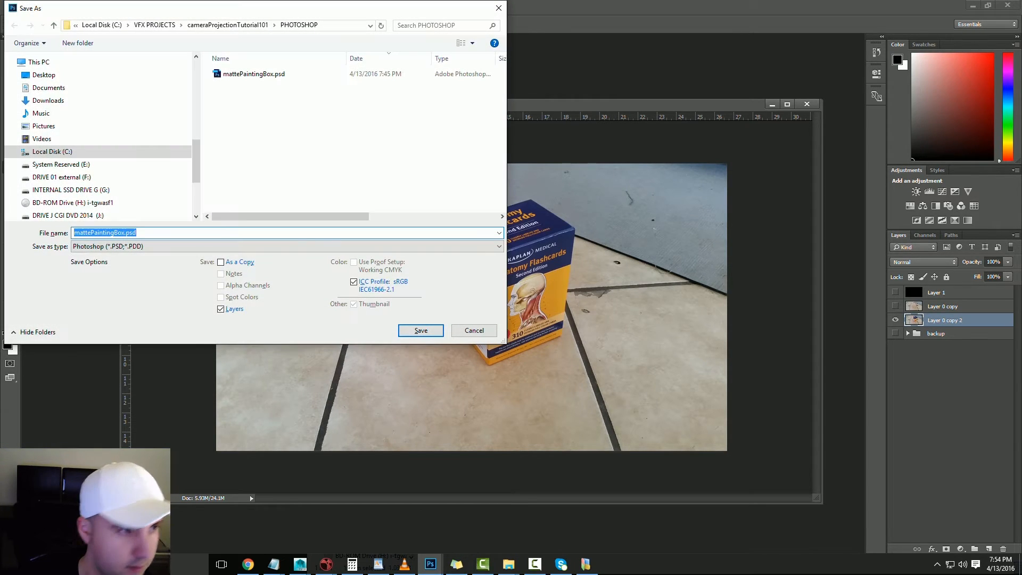
pyautogui.click(288, 246)
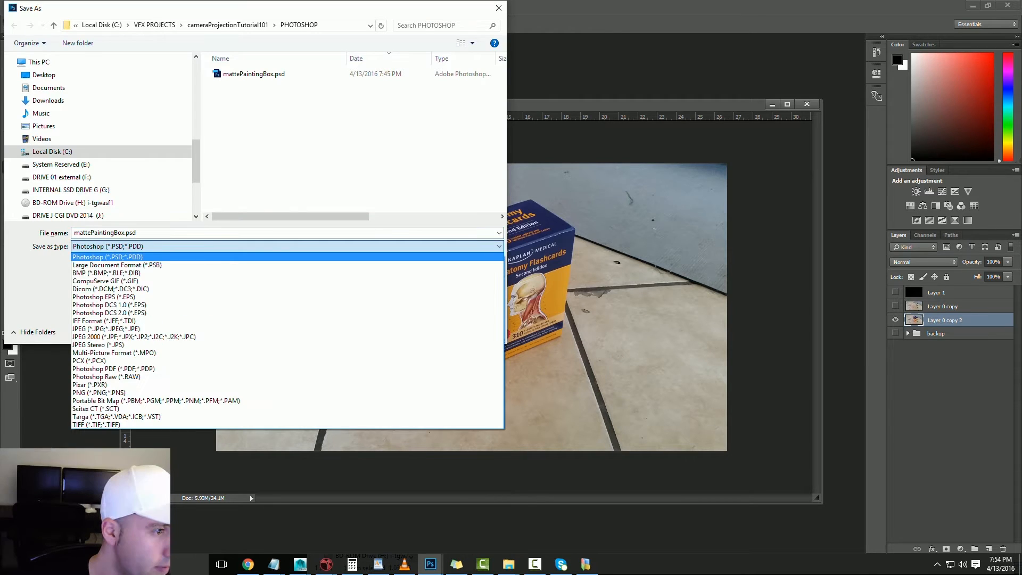
pyautogui.click(106, 329)
pyautogui.click(105, 233)
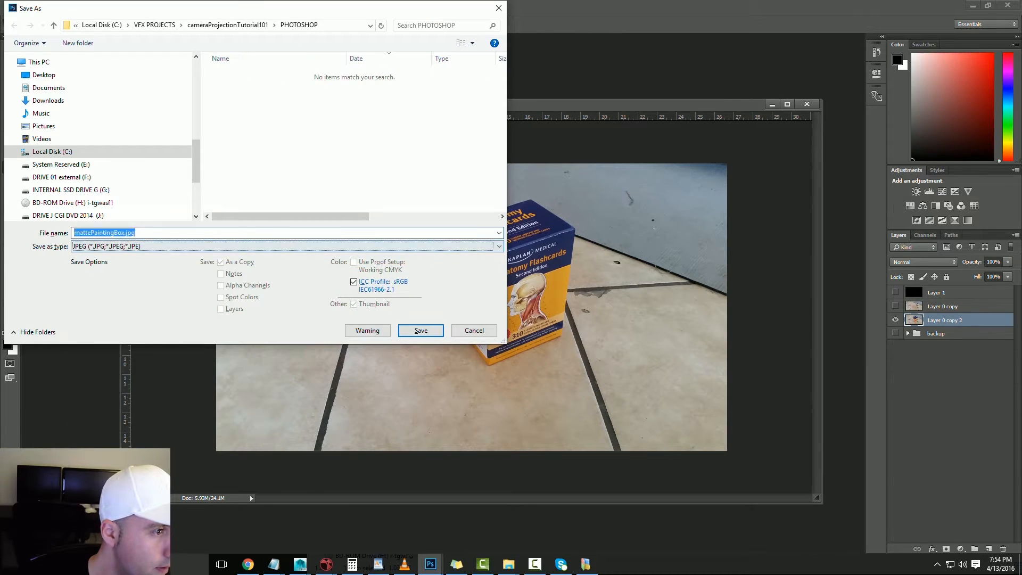
pyautogui.click(105, 233)
pyautogui.doubleClick(105, 232)
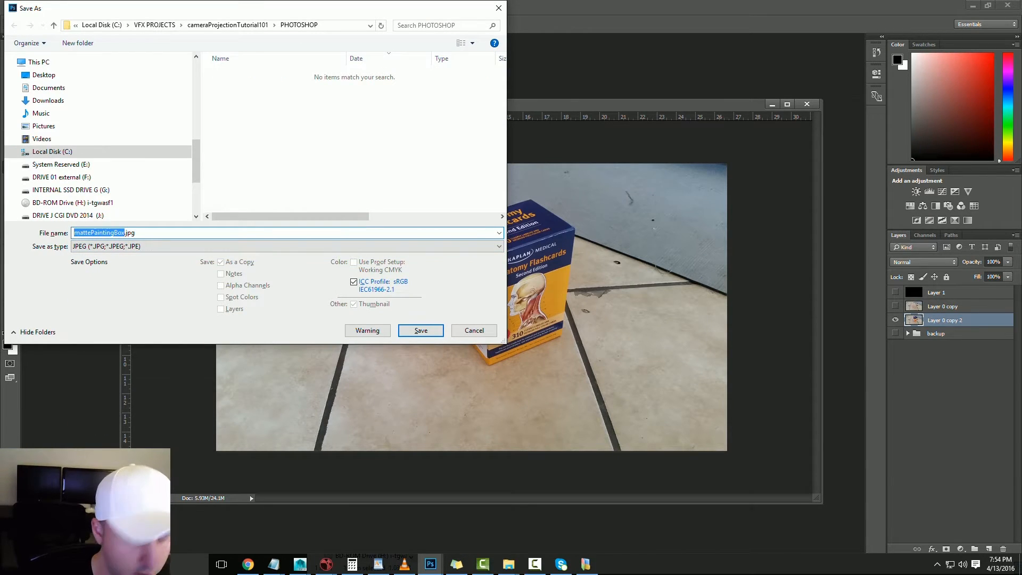
pyautogui.write('concept')
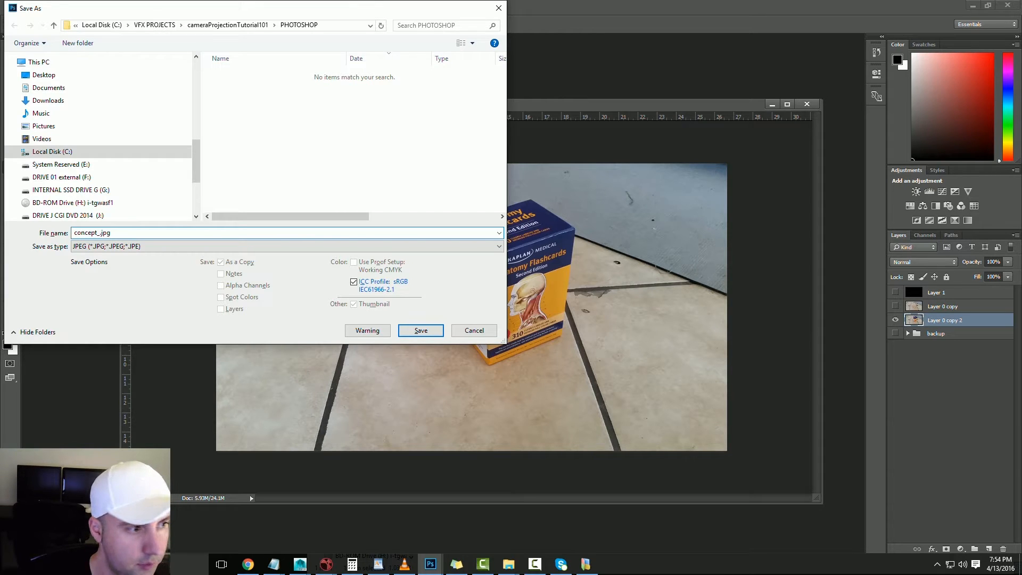
pyautogui.write('_art')
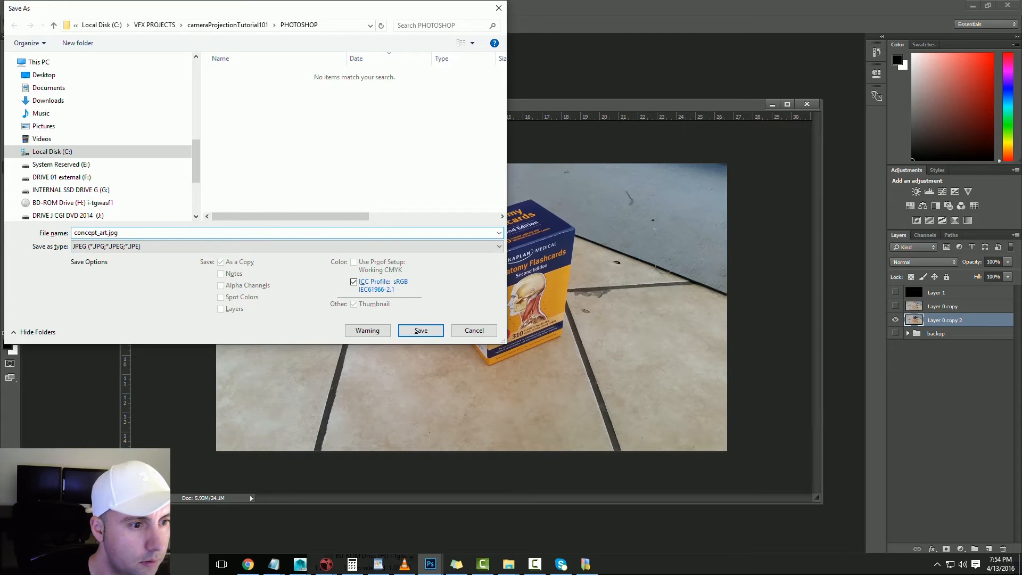
pyautogui.press('Return')
pyautogui.press('Return')
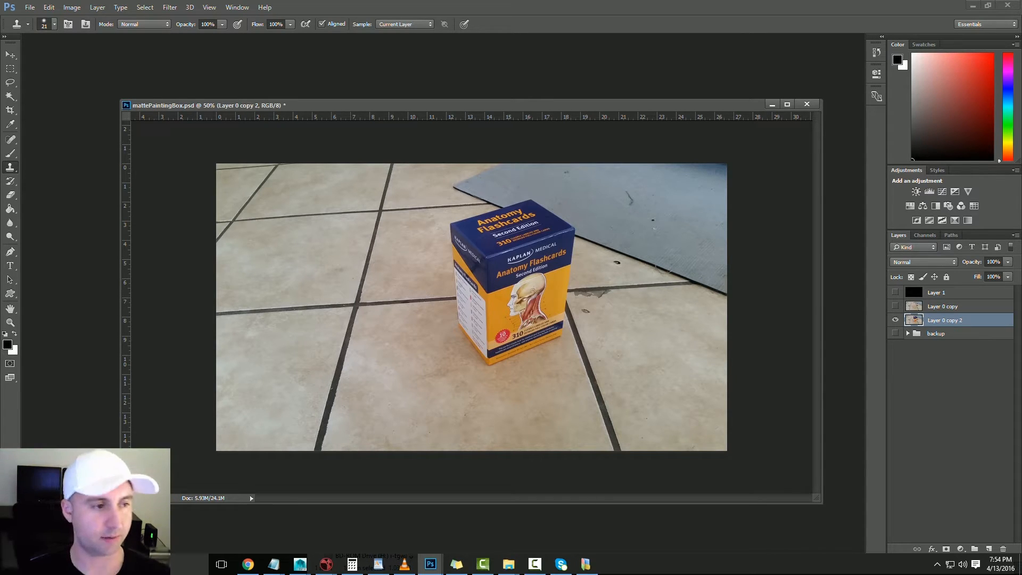
# Add a new empty layer above Layer 0 copy 2 and switch to the Brush tool
pyautogui.hotkey('ctrl', 'shift', 'n')
pyautogui.press('Return')
pyautogui.press('b')
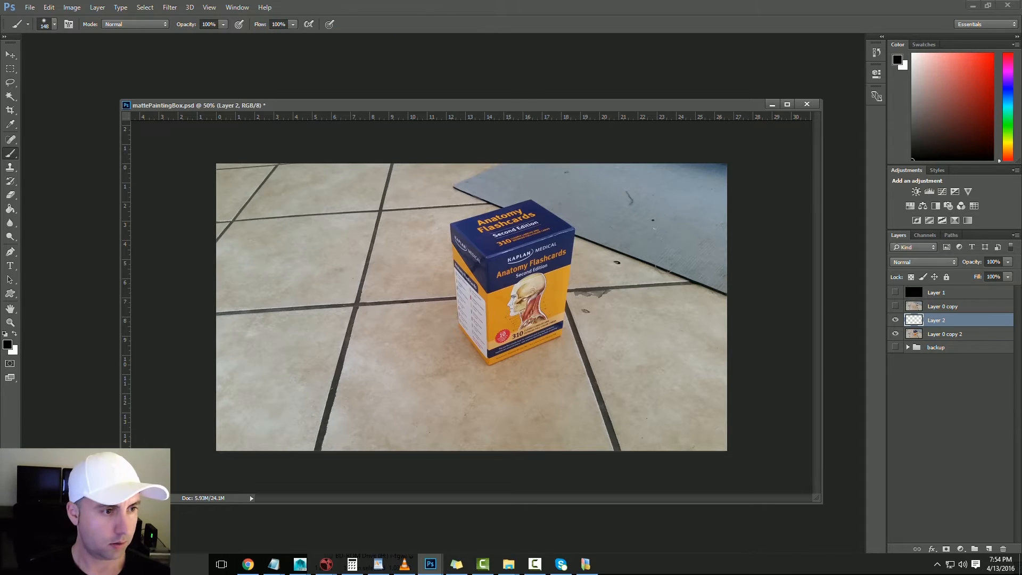
pyautogui.rightClick(207, 325)
pyautogui.click(176, 283)
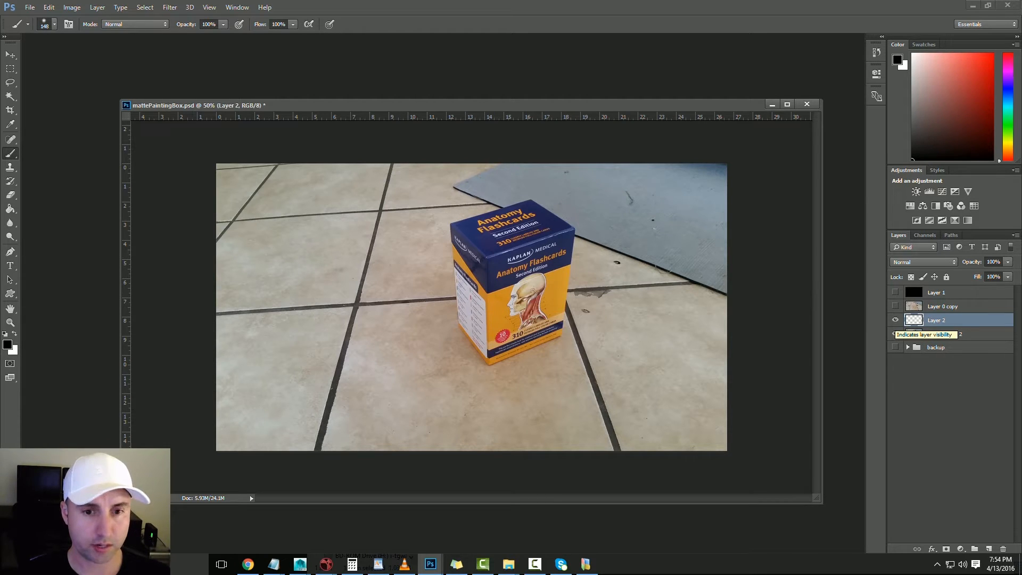
# Hide the empty Layer 2 and show the box-free Layer 0 copy above the visible Layer 0 copy 2
pyautogui.click(895, 333)
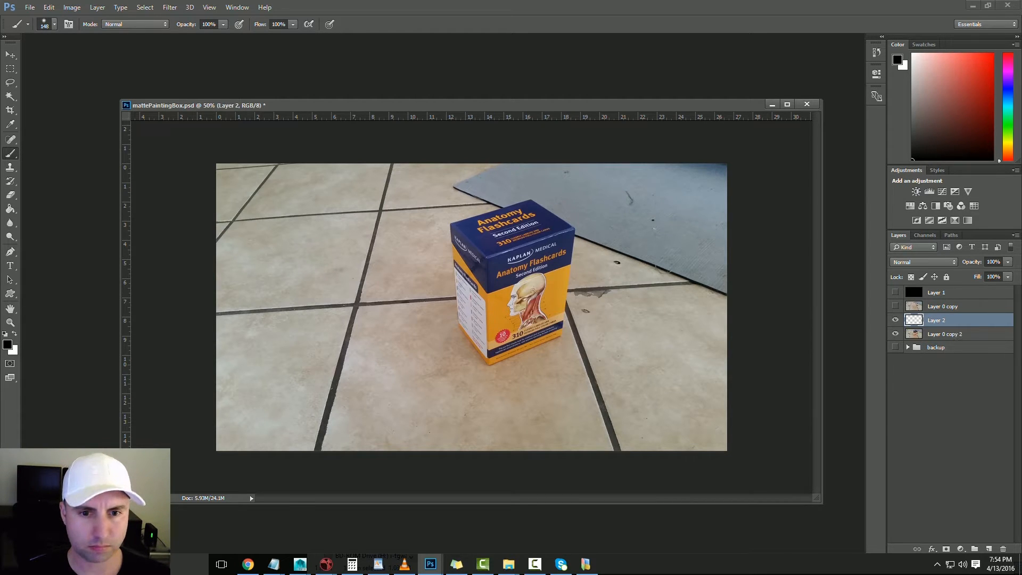
pyautogui.click(895, 320)
pyautogui.click(895, 334)
pyautogui.click(895, 334)
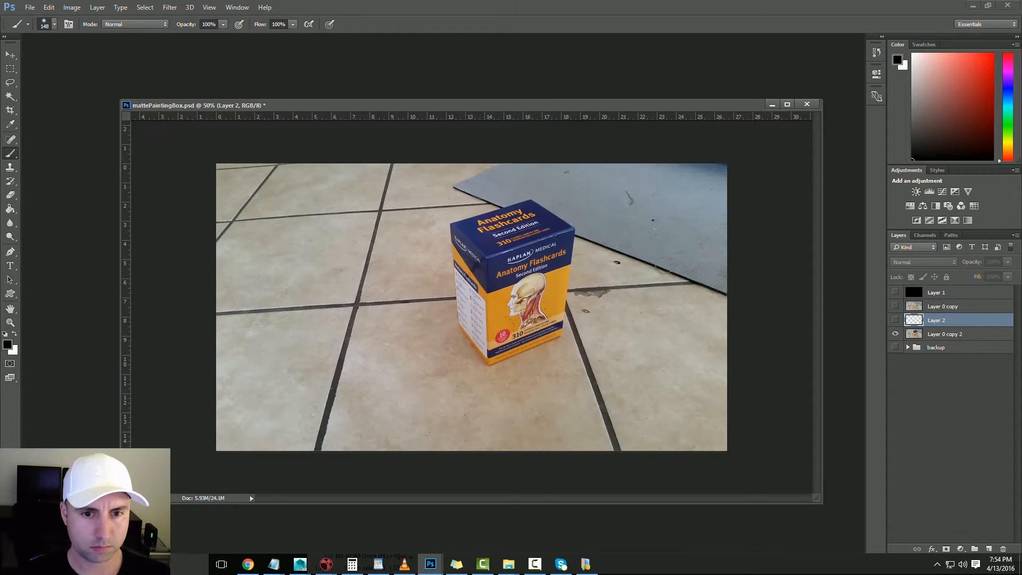
pyautogui.click(895, 306)
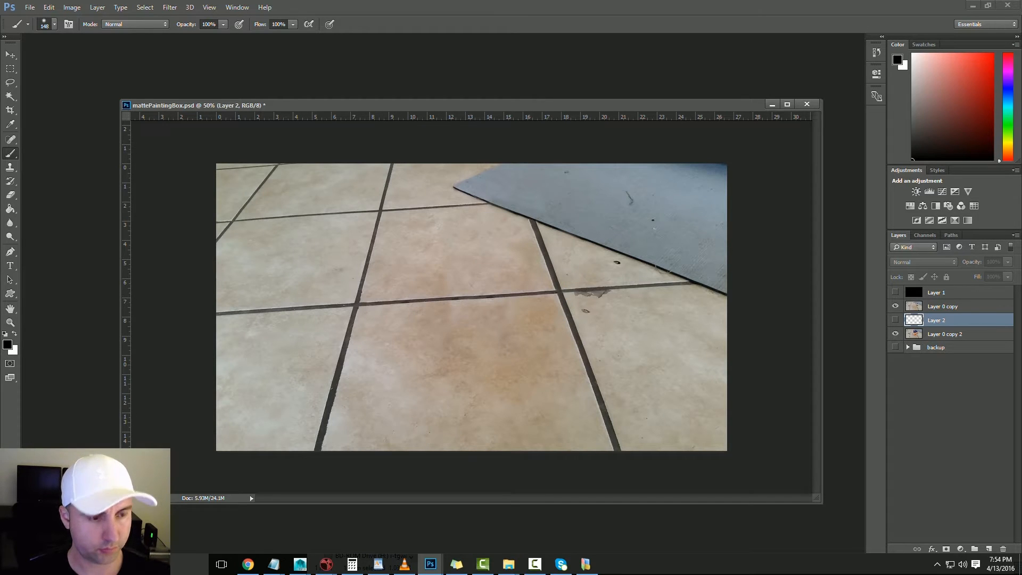
# Start saving the clean floor image as a copy in JPEG format in the PHOTOSHOP folder
pyautogui.hotkey('ctrl', 'shift', 'alt', 's')
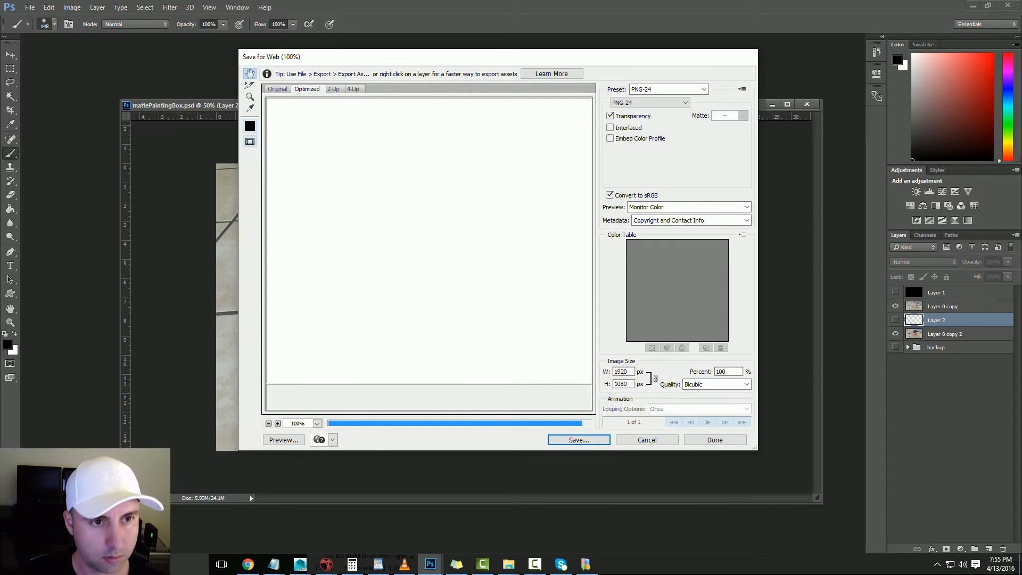
pyautogui.click(655, 441)
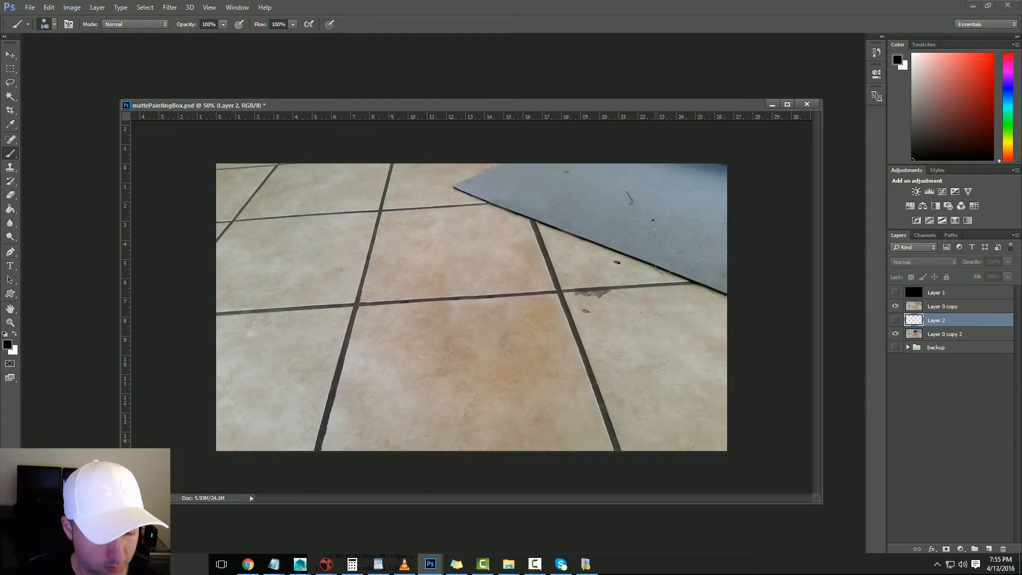
pyautogui.hotkey('ctrl', 'shift', 's')
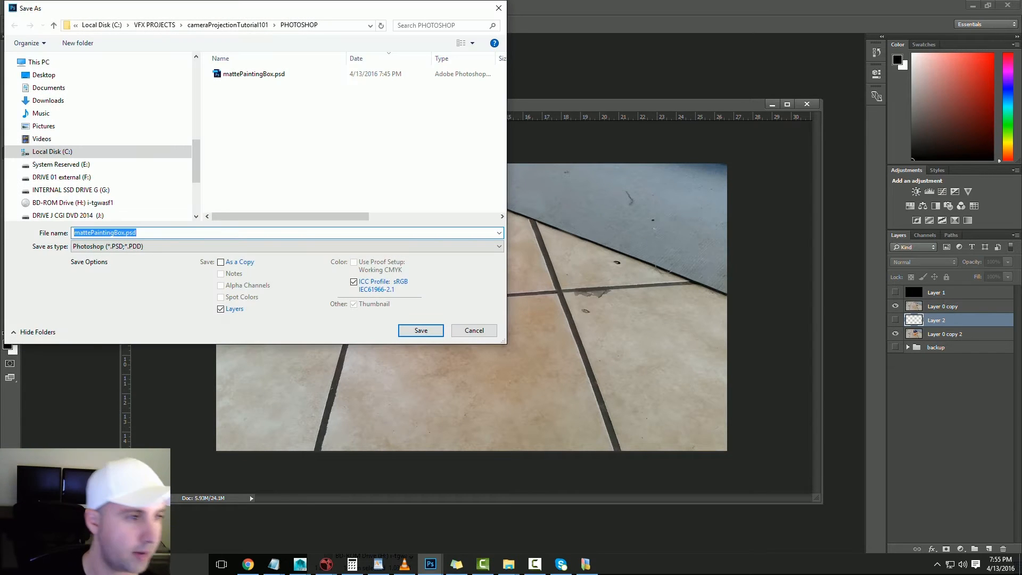
pyautogui.click(155, 246)
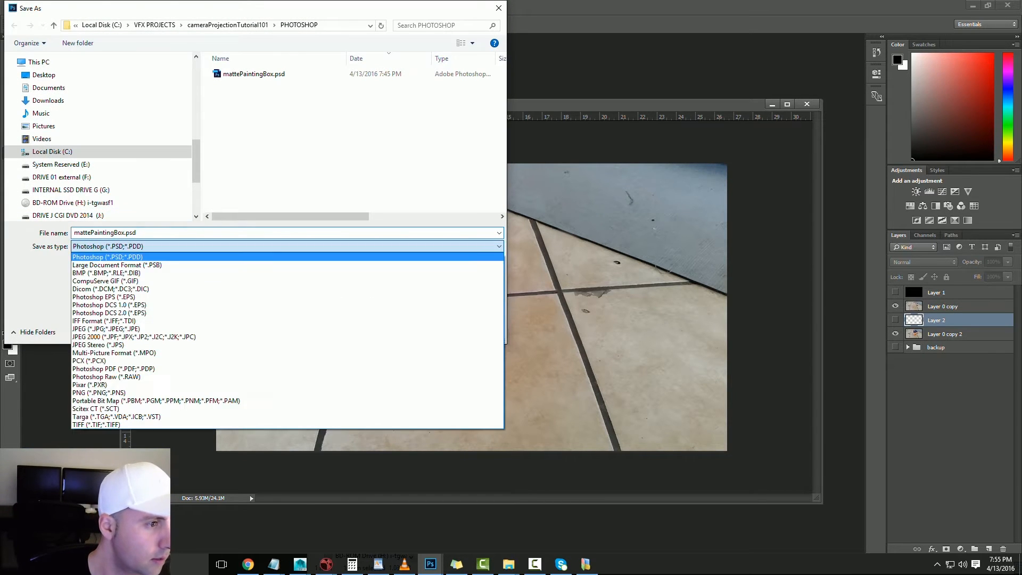
pyautogui.click(143, 329)
# Name the JPEG copy mattePaintingBox_BGcleanPlate.jpg and save it with maximum quality and Baseline Optimized format
pyautogui.click(125, 233)
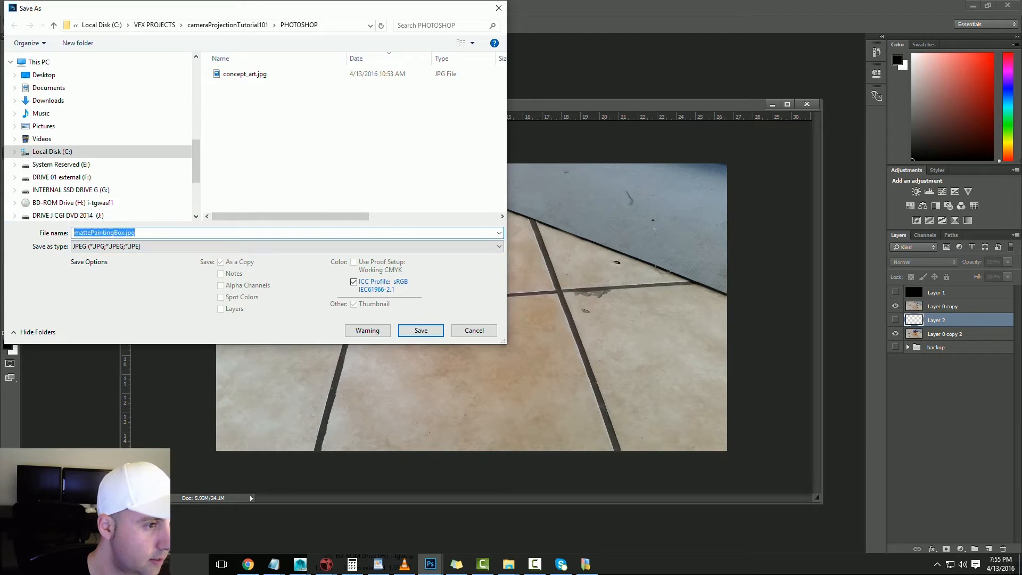
pyautogui.click(125, 232)
pyautogui.moveTo(125, 233); pyautogui.dragTo(114, 233)
pyautogui.click(113, 233)
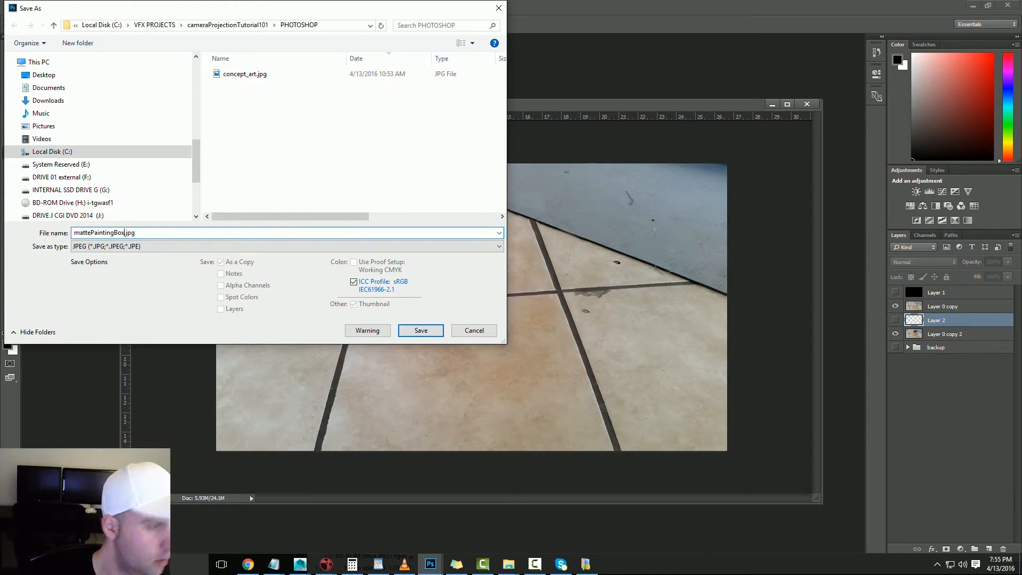
pyautogui.write('_BGcl')
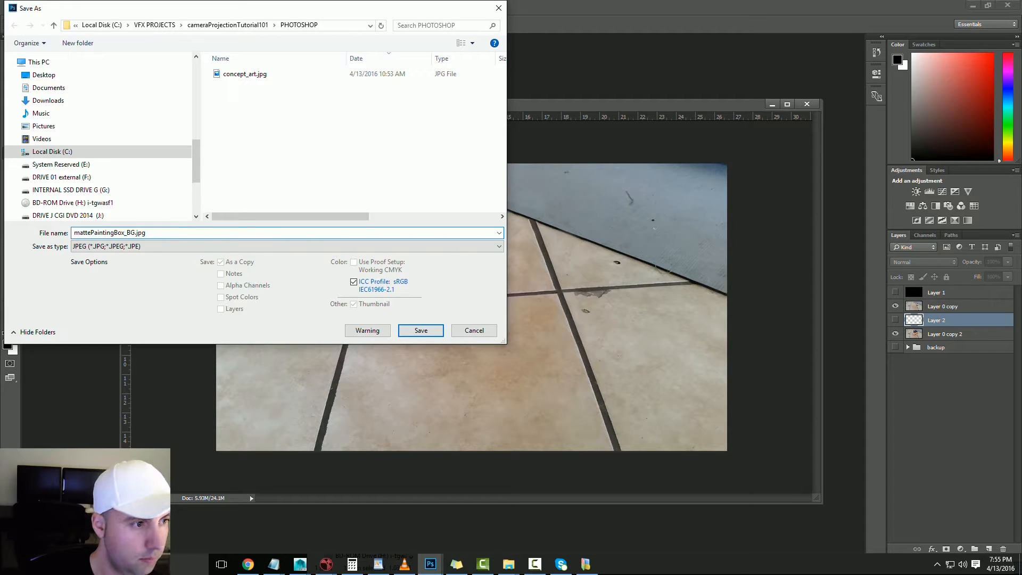
pyautogui.press('BackSpace')
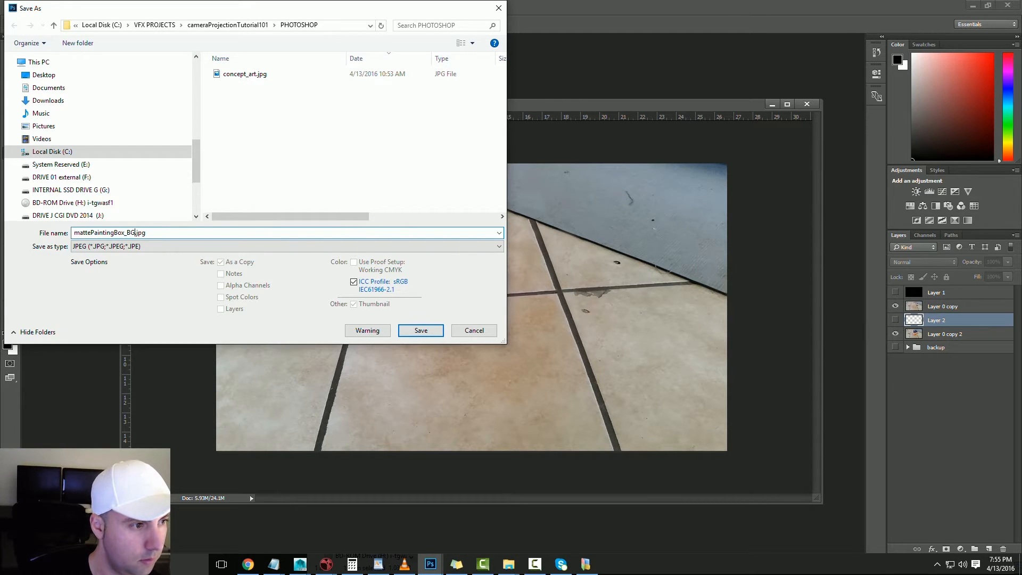
pyautogui.write('leanPlate')
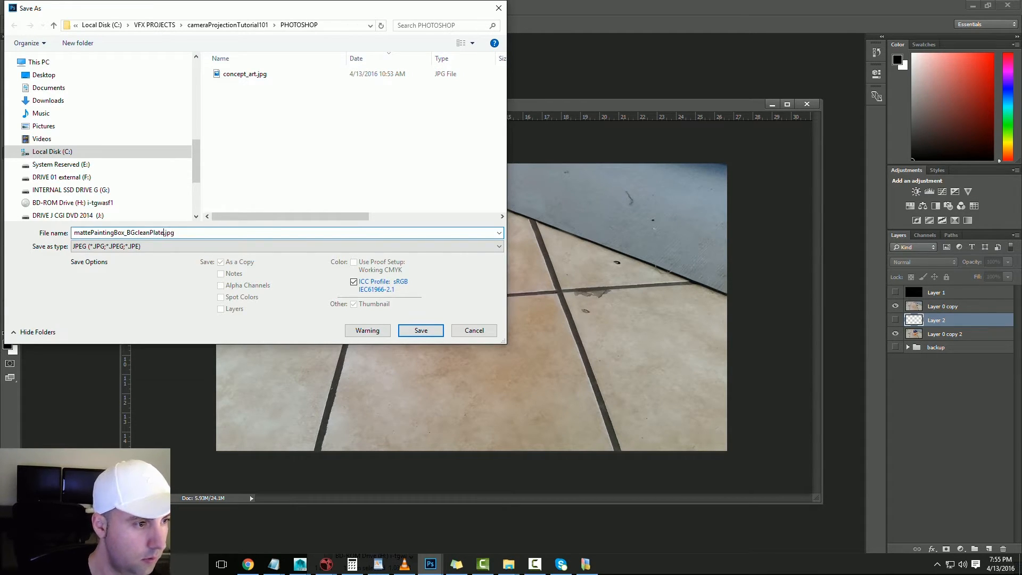
pyautogui.press('Return')
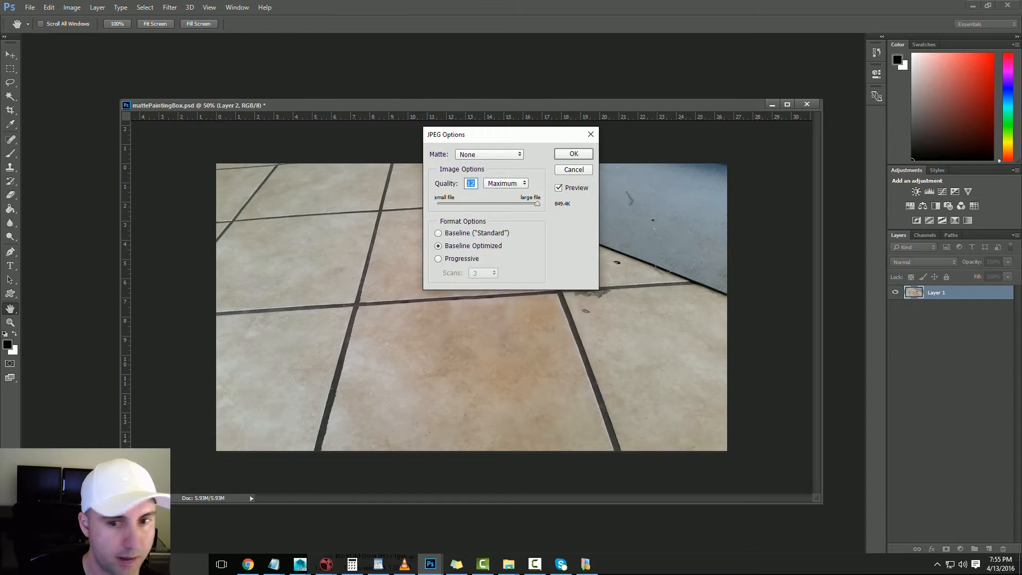
pyautogui.press('Return')
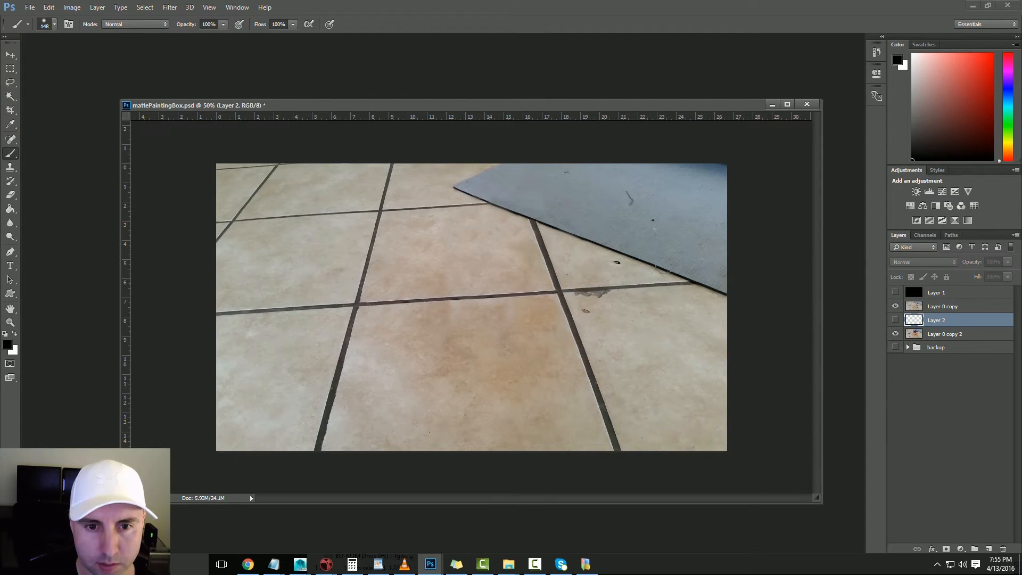
# Hide Layer 0 copy 2 and switch to the untitled scene in Autodesk Maya 2016
pyautogui.click(896, 334)
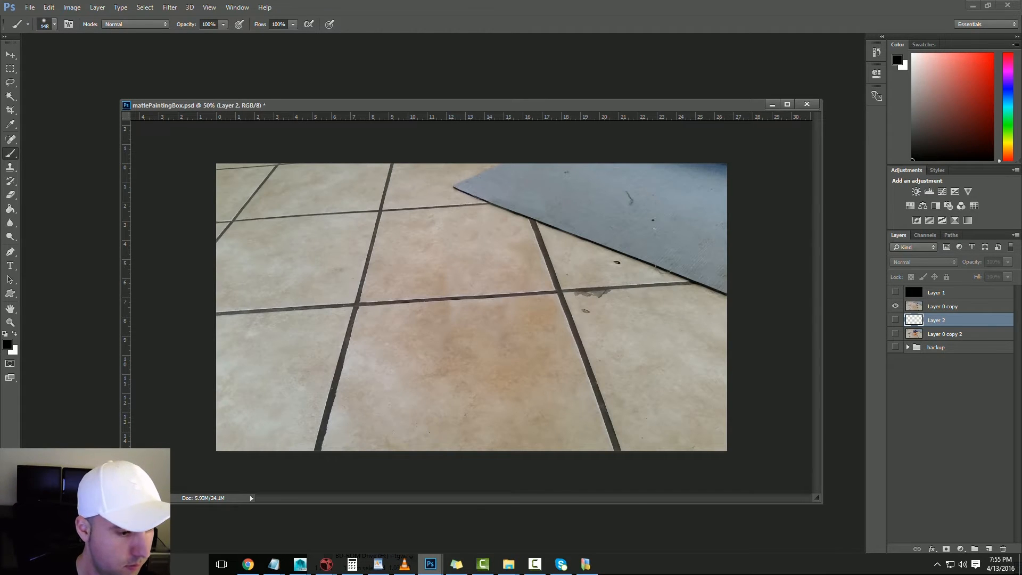
pyautogui.moveTo(430, 564)
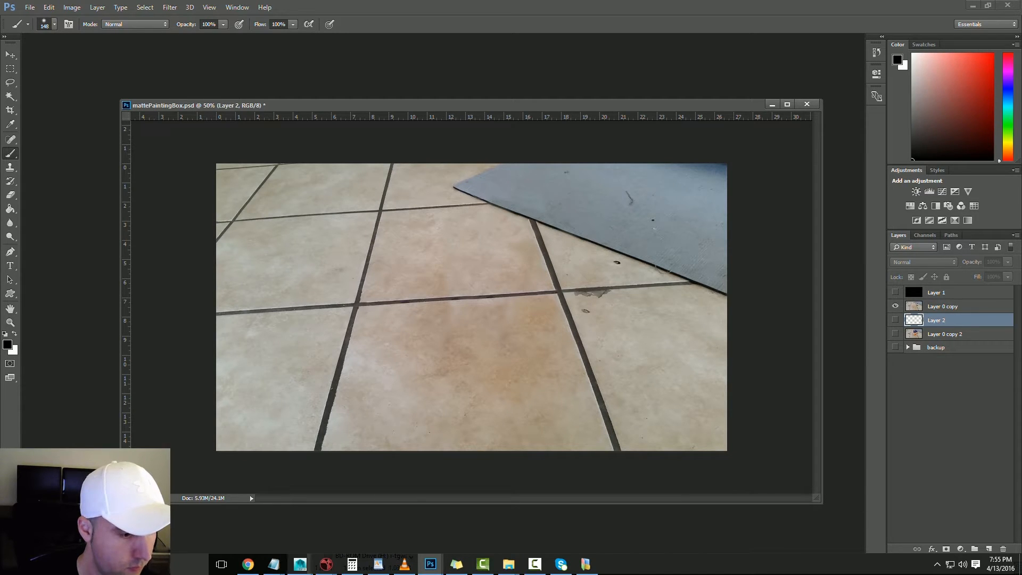
pyautogui.moveTo(299, 564)
pyautogui.click(353, 514)
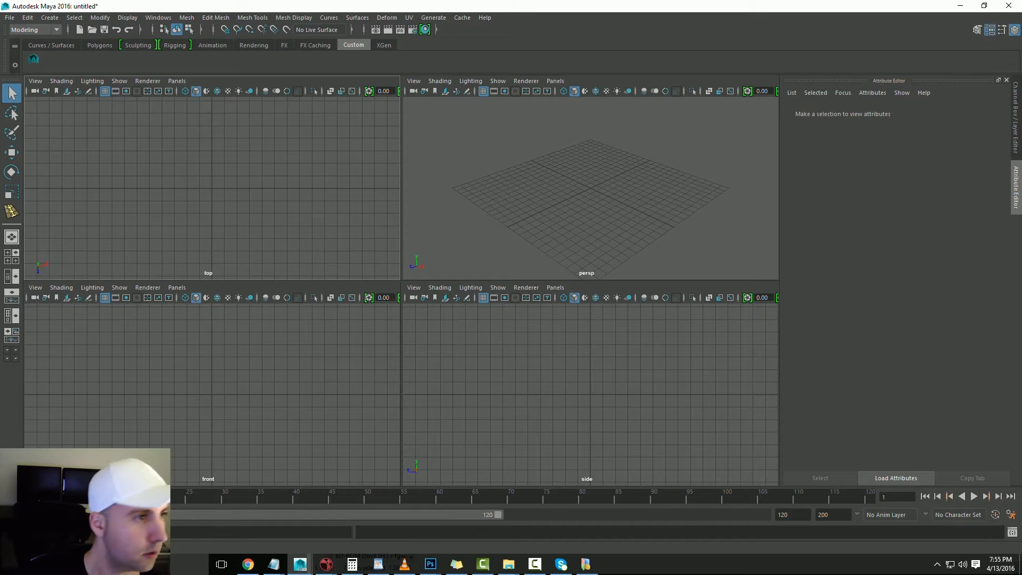
# Start saving the untitled scene and go to the folder C:\VFX PROJECTS\cameraProjectionTutorial101\MAYA
pyautogui.click(9, 17)
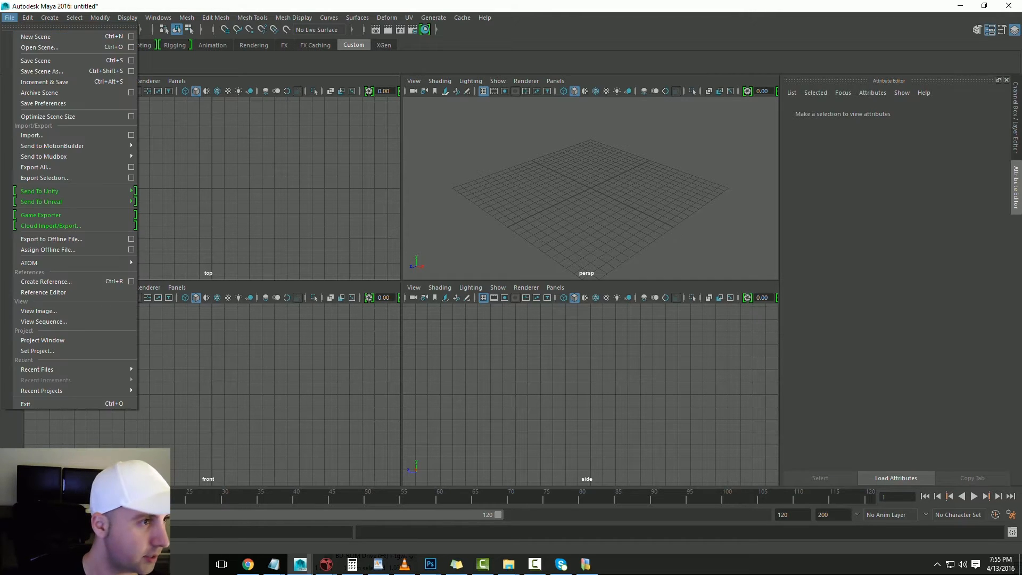
pyautogui.click(37, 59)
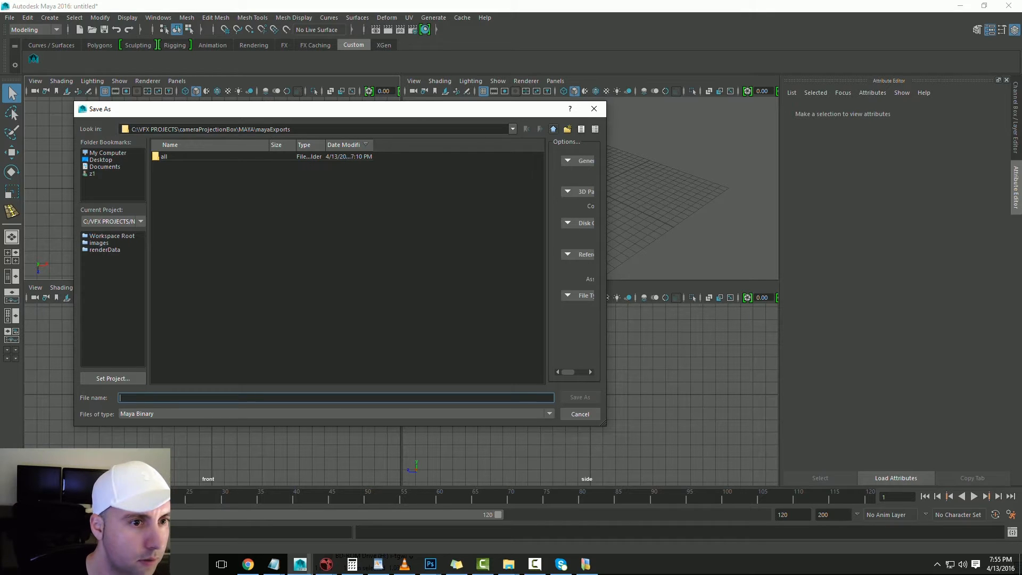
pyautogui.press('BackSpace')
pyautogui.press('BackSpace')
pyautogui.press('BackSpace')
pyautogui.press('BackSpace')
pyautogui.press('Tab')
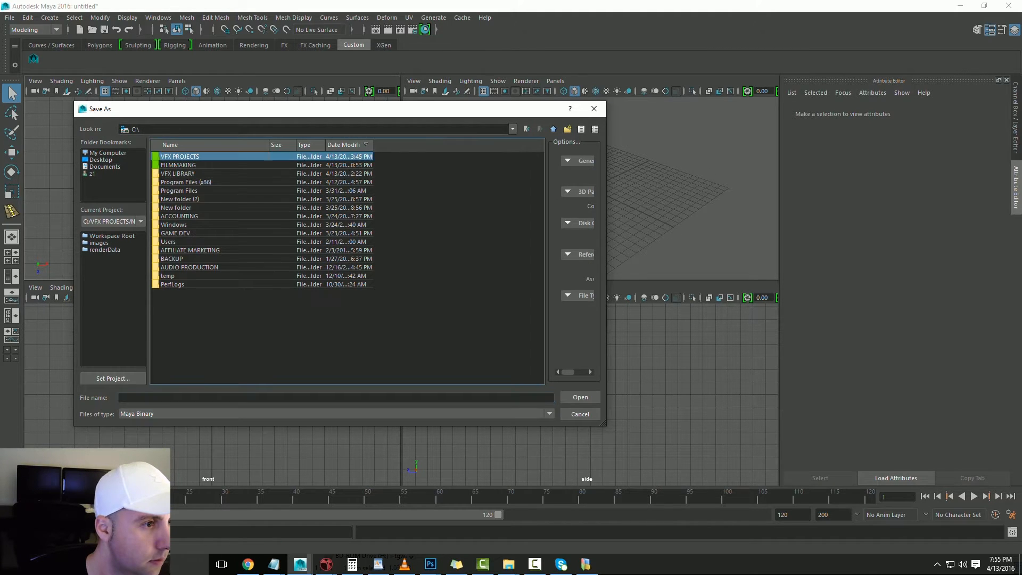
pyautogui.press('Return')
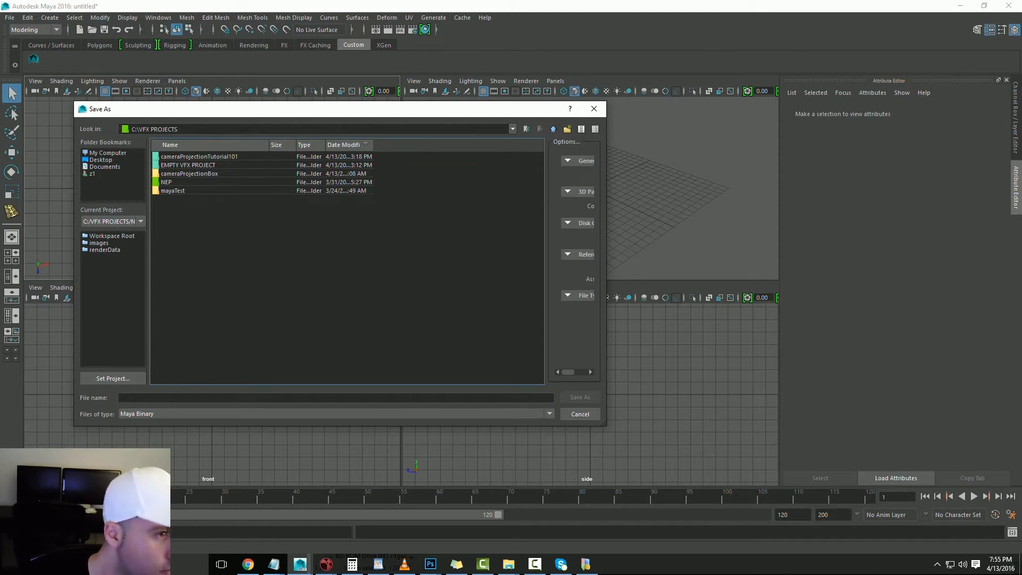
pyautogui.press('Down')
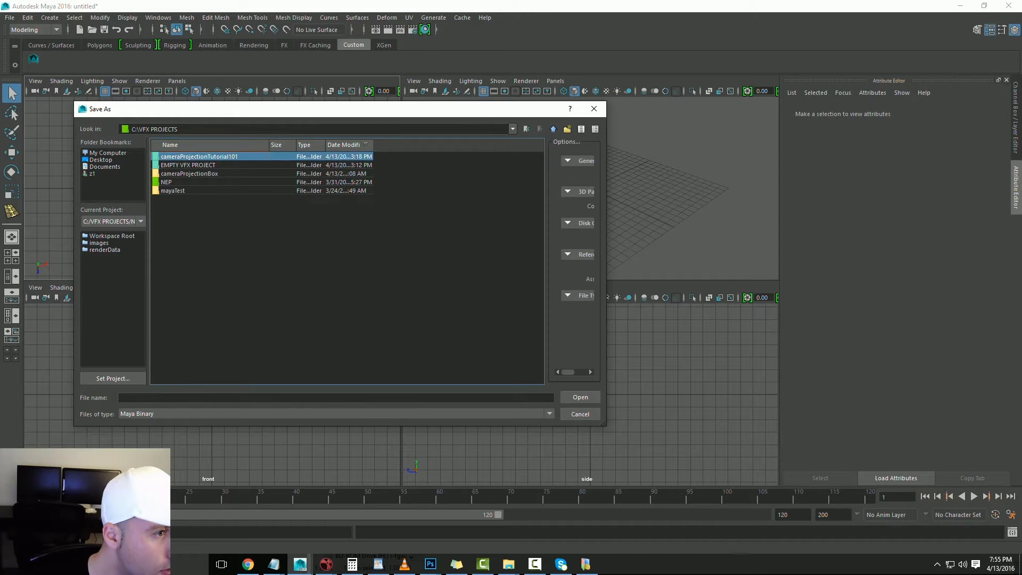
pyautogui.press('Return')
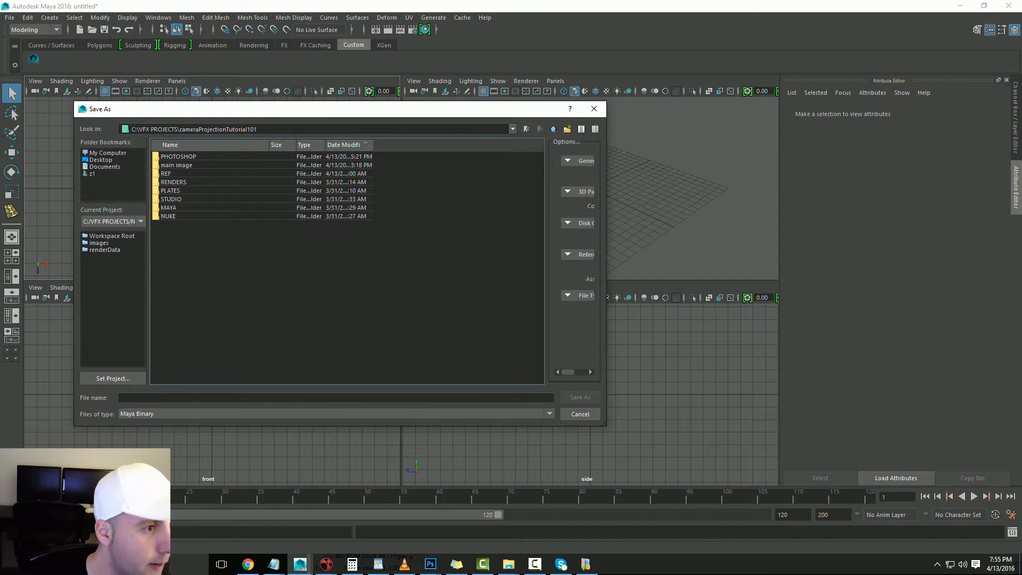
pyautogui.doubleClick(169, 208)
# Save the scene as a Maya Binary file named cameraBoxTutorial101
pyautogui.click(335, 398)
pyautogui.write('c')
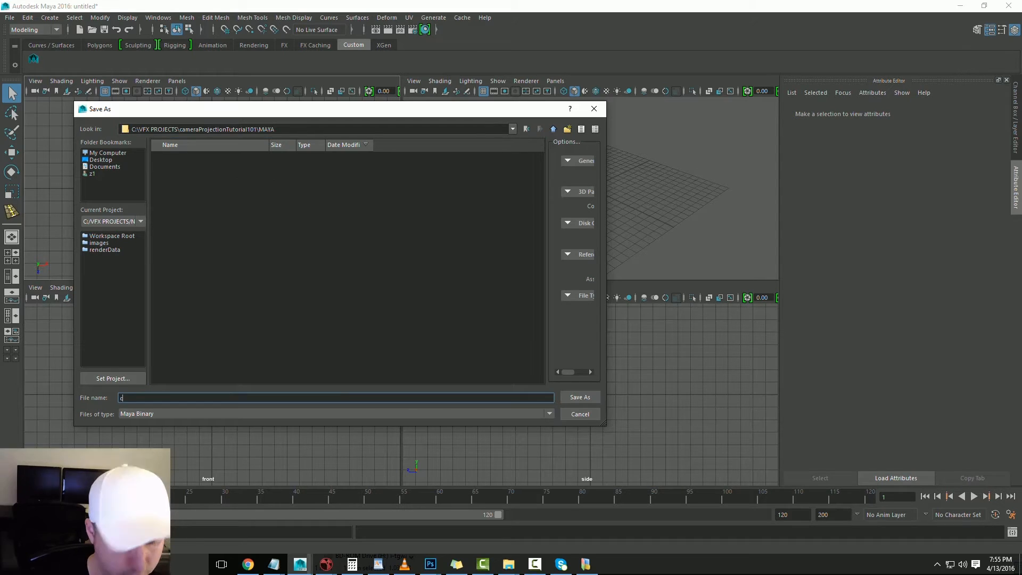
pyautogui.write('ameraBo')
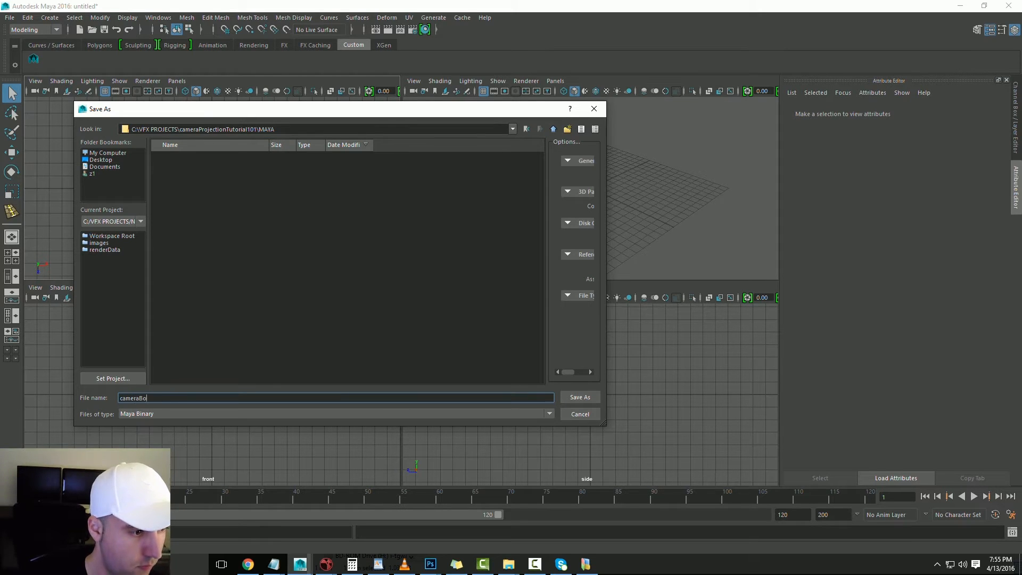
pyautogui.write('xTutorial101')
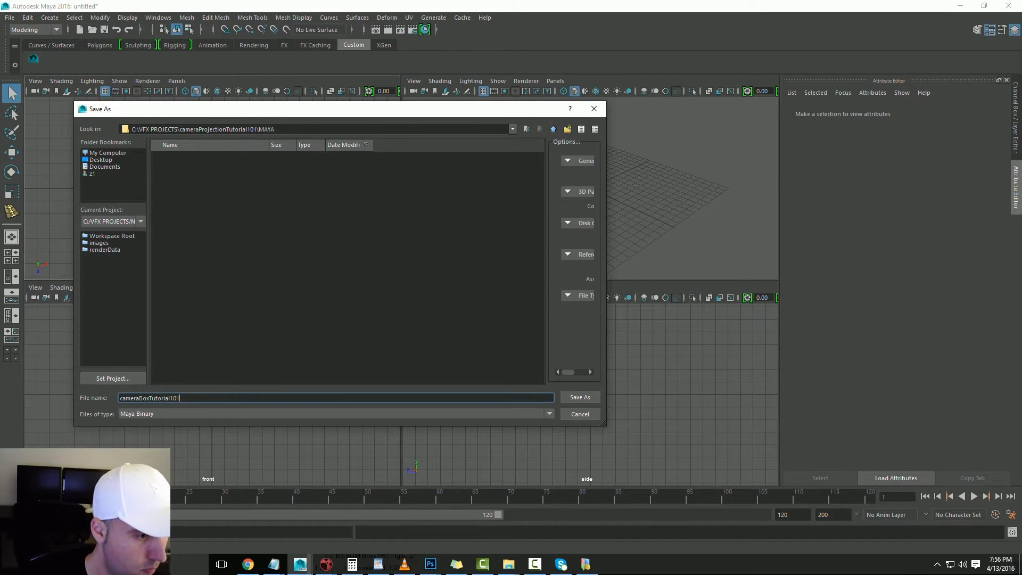
pyautogui.press('Return')
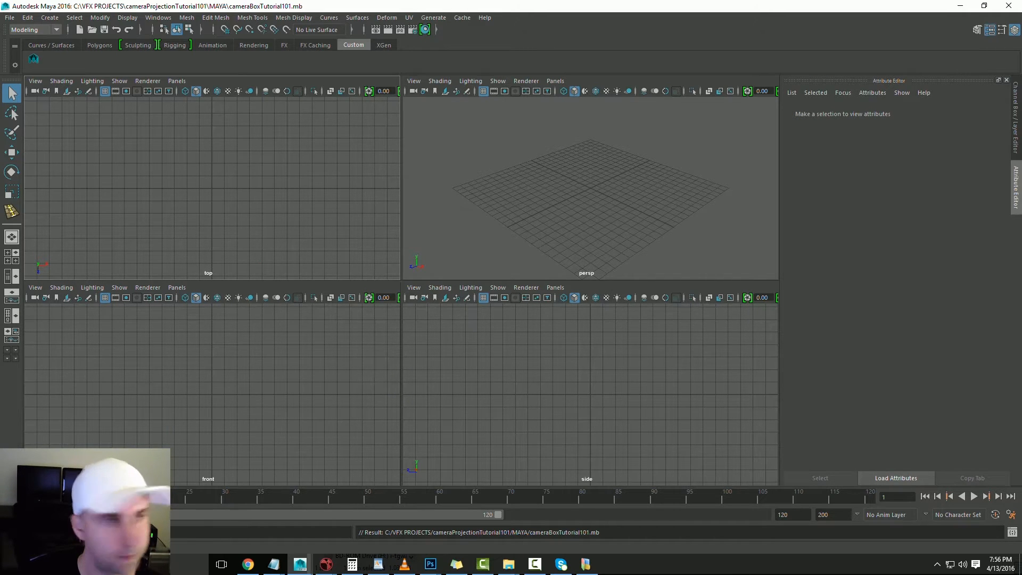
# Start another Save As, check the current project choices, and copy the path of the scene's MAYA folder
pyautogui.click(9, 17)
pyautogui.click(32, 71)
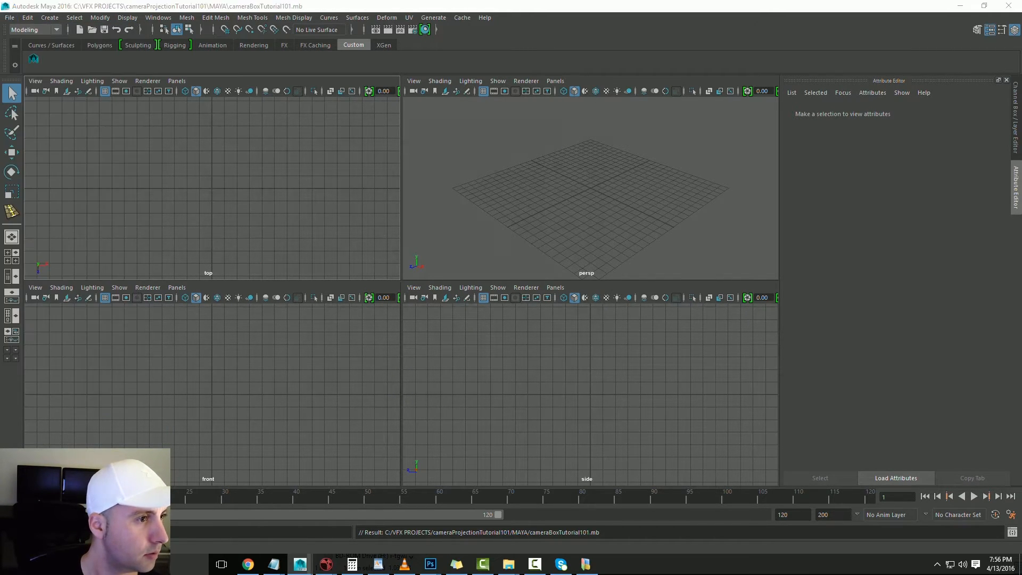
pyautogui.click(139, 221)
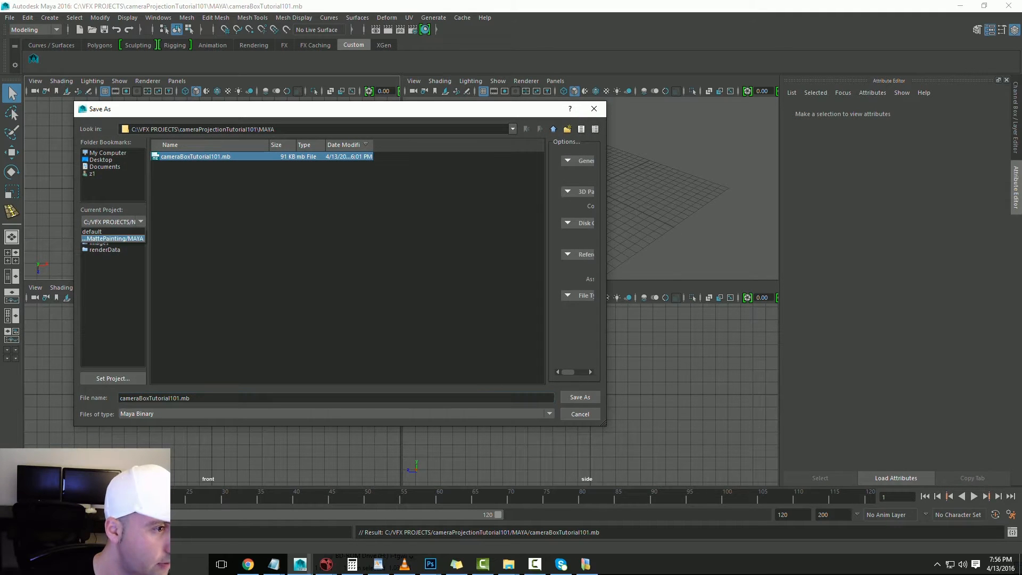
pyautogui.click(113, 239)
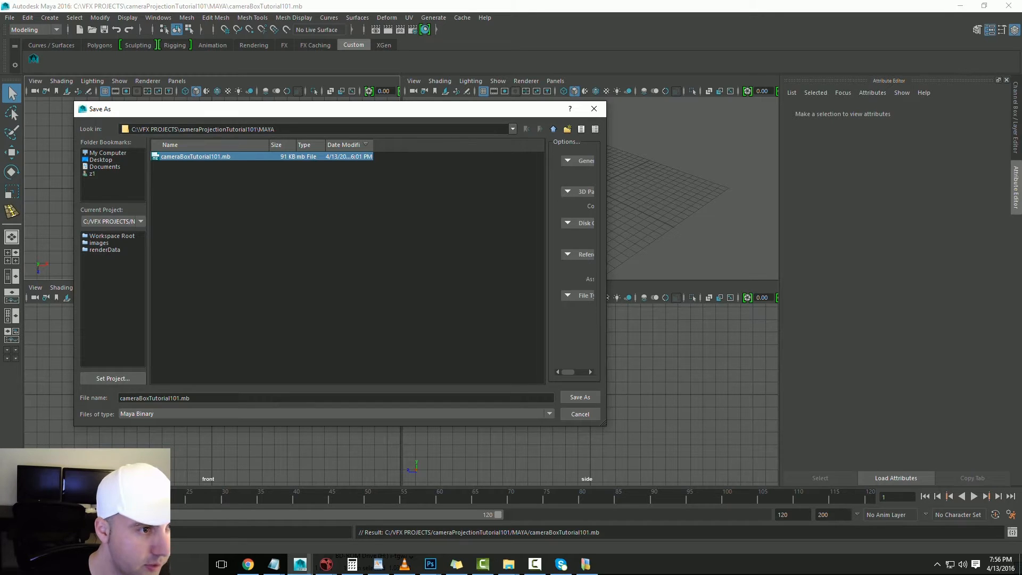
pyautogui.click(319, 130)
pyautogui.hotkey('ctrl', 'c')
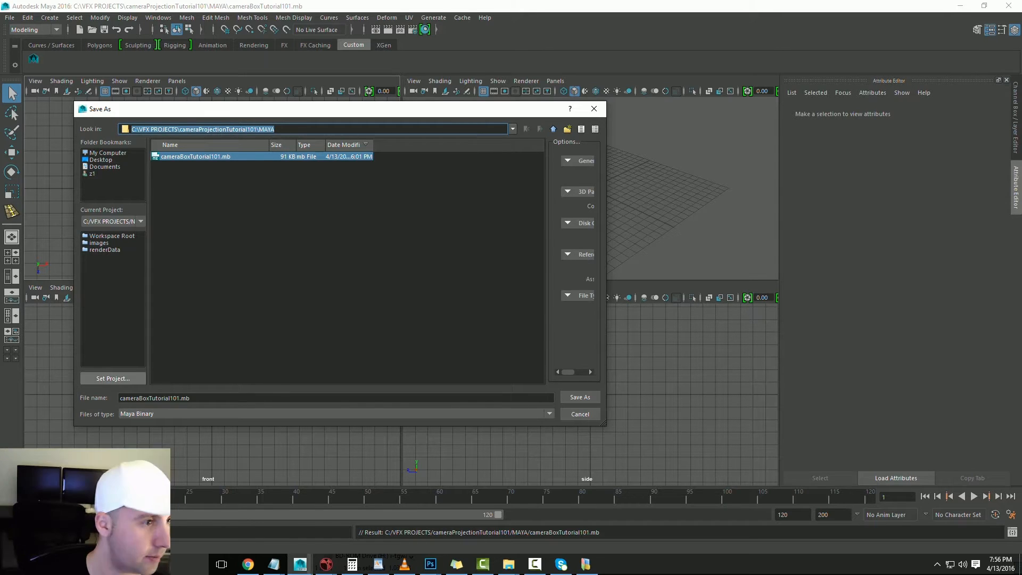
# Start setting the project from the Save As dialog and go to the folder C:\VFX PROJECTS\cameraProjectionTutorial101\MAYA
pyautogui.click(133, 221)
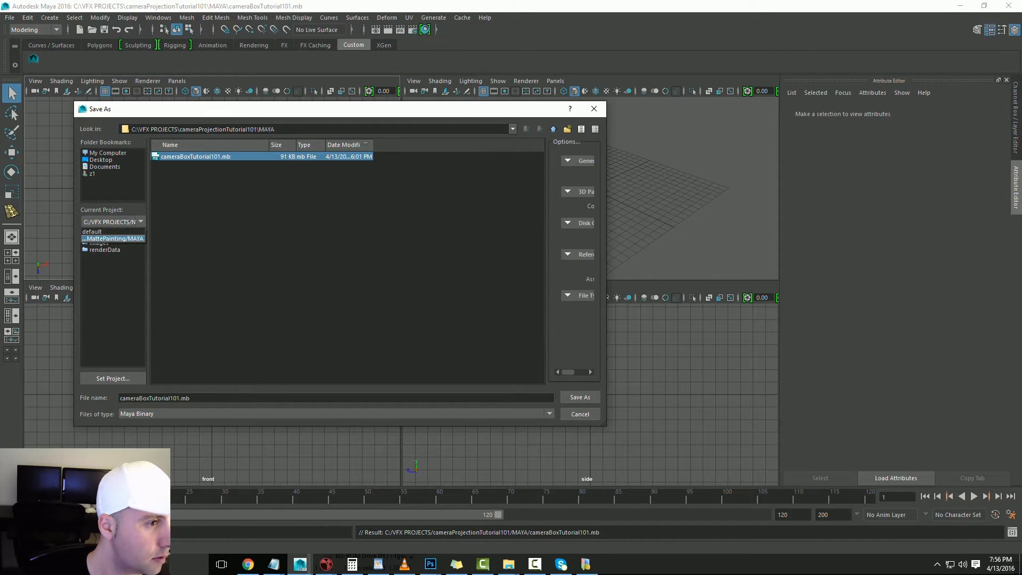
pyautogui.click(113, 378)
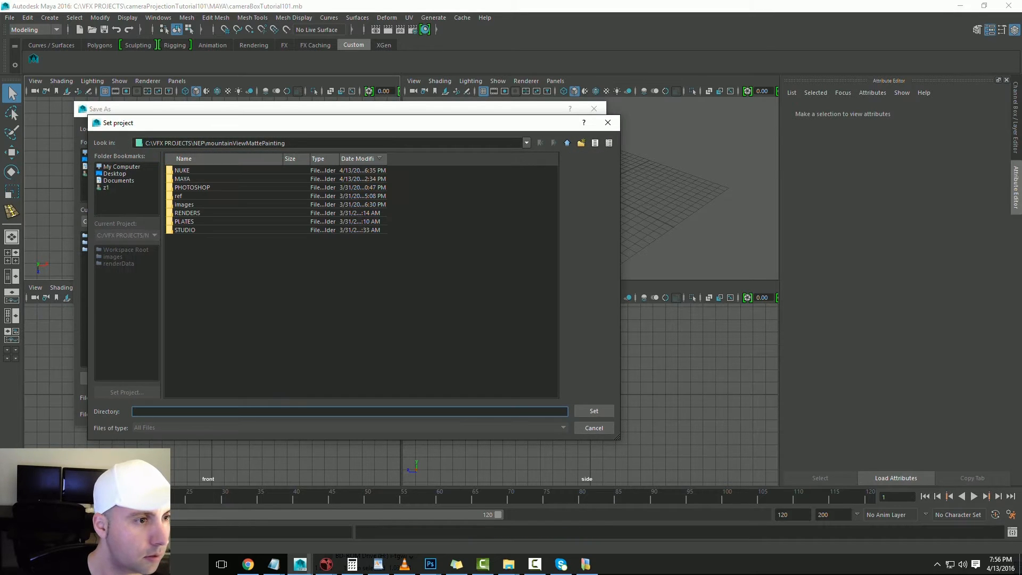
pyautogui.click(319, 143)
pyautogui.hotkey('ctrl', 'v')
pyautogui.press('Return')
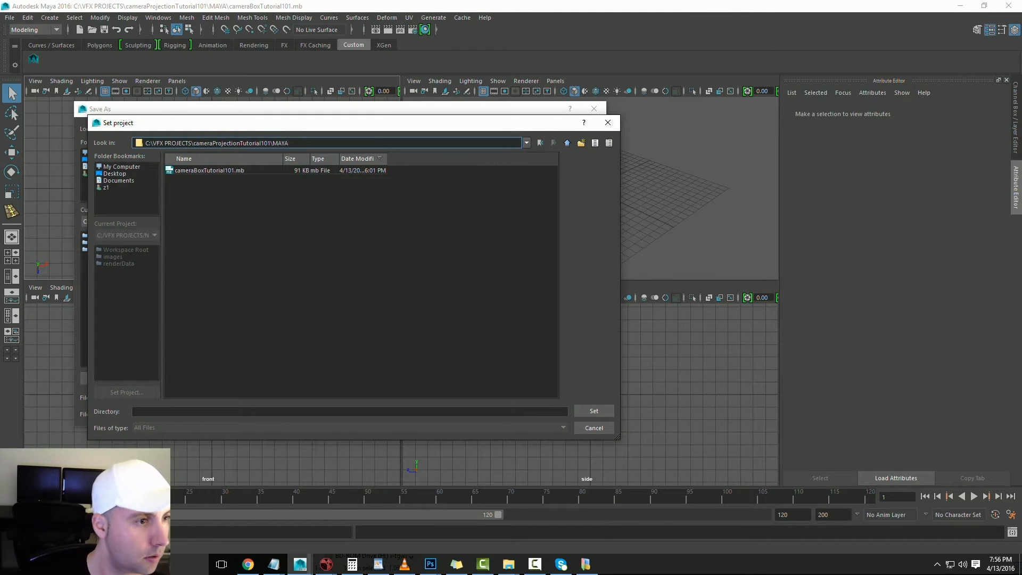
# Create a subfolder named maya and set it as the project with a default workspace
pyautogui.click(319, 412)
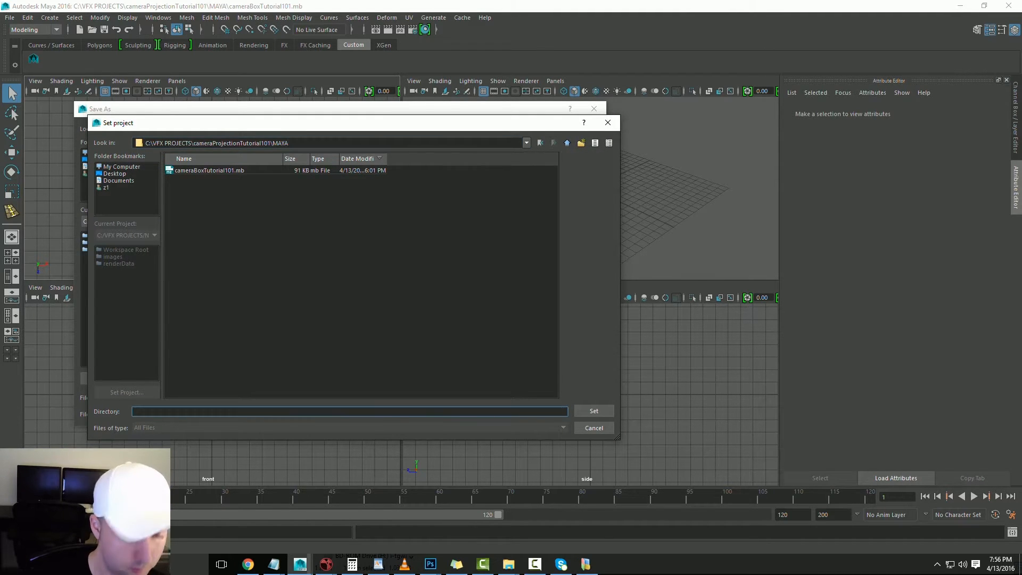
pyautogui.rightClick(363, 340)
pyautogui.click(393, 356)
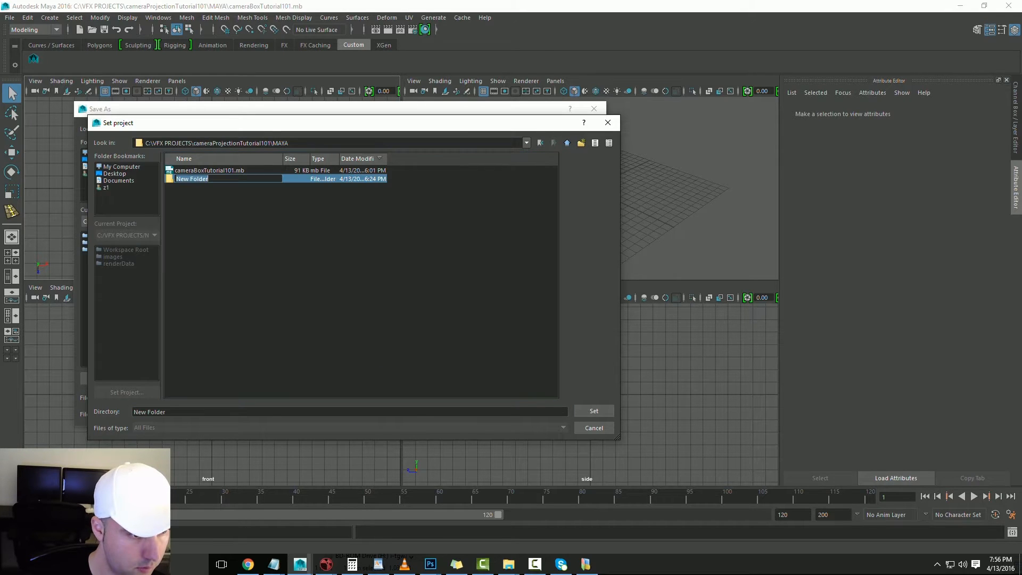
pyautogui.write('maya')
pyautogui.press('Return')
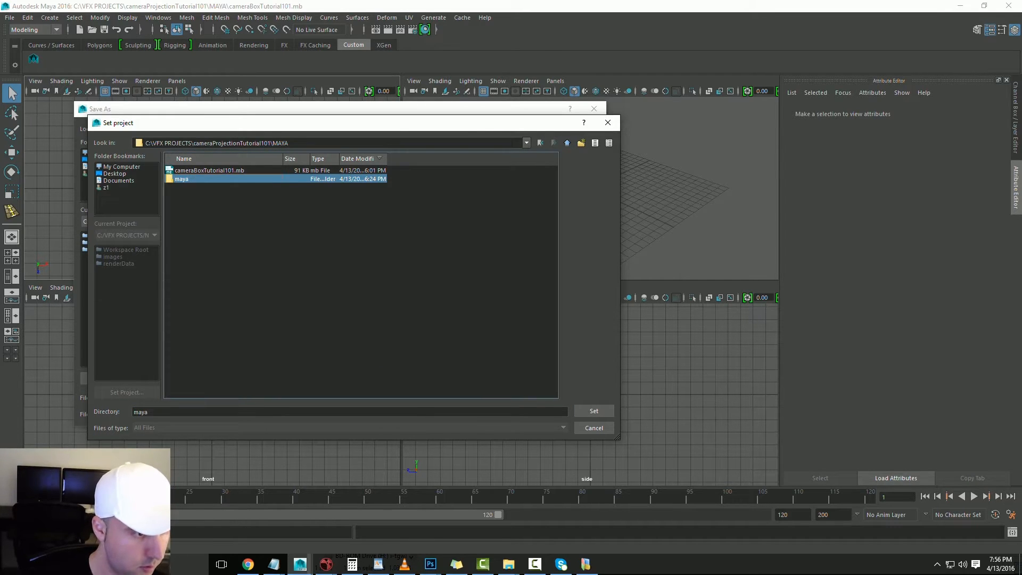
pyautogui.click(595, 410)
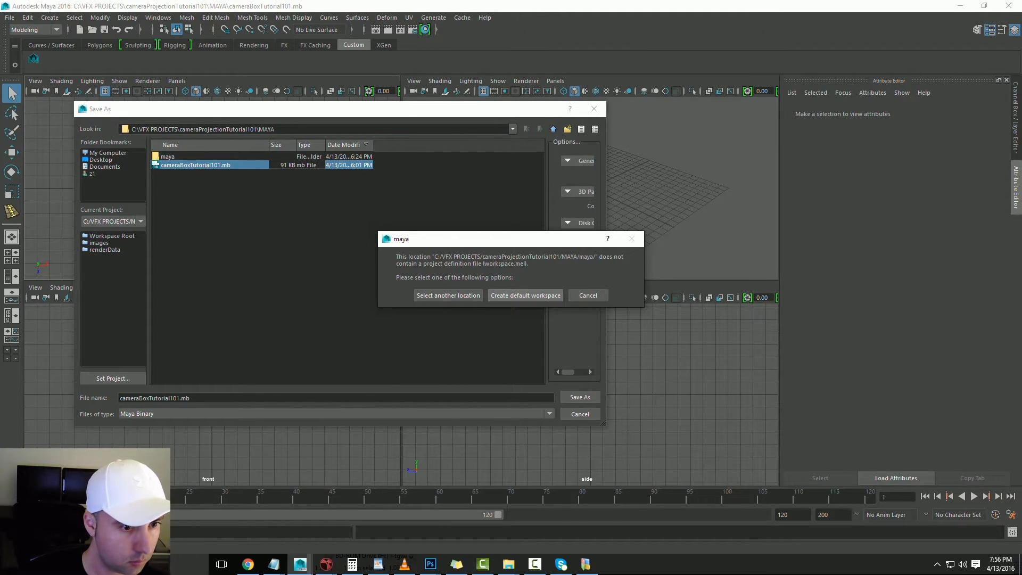
pyautogui.click(526, 295)
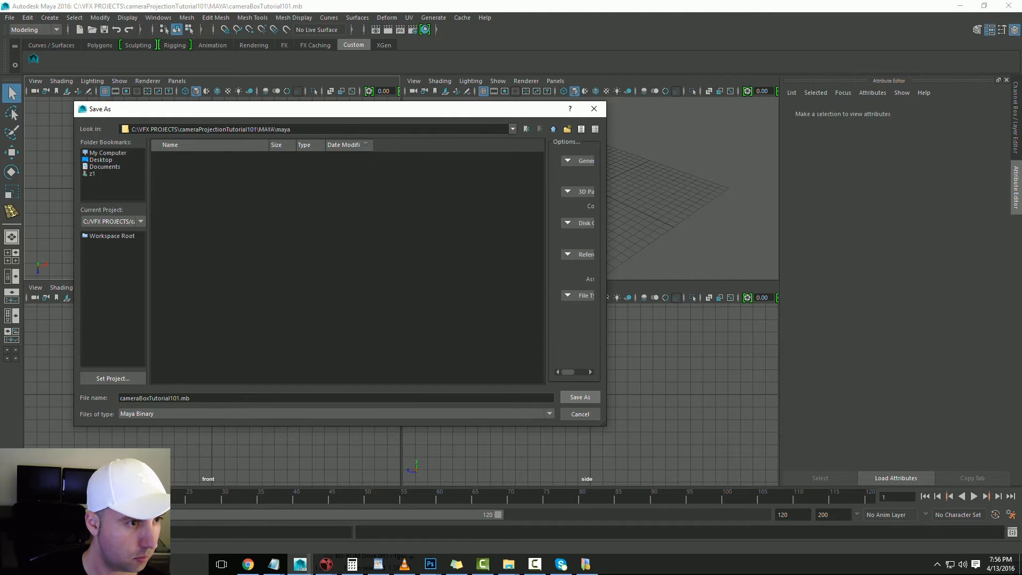
# Save the scene as cameraBoxTutorial101.mb in the new maya project folder
pyautogui.press('Return')
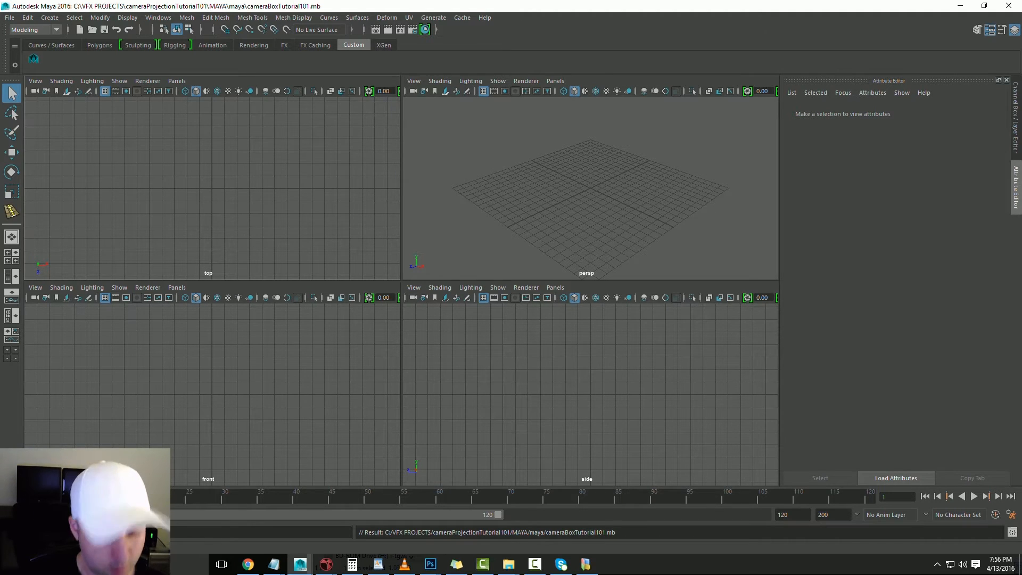
pyautogui.hotkey('ctrl', 's')
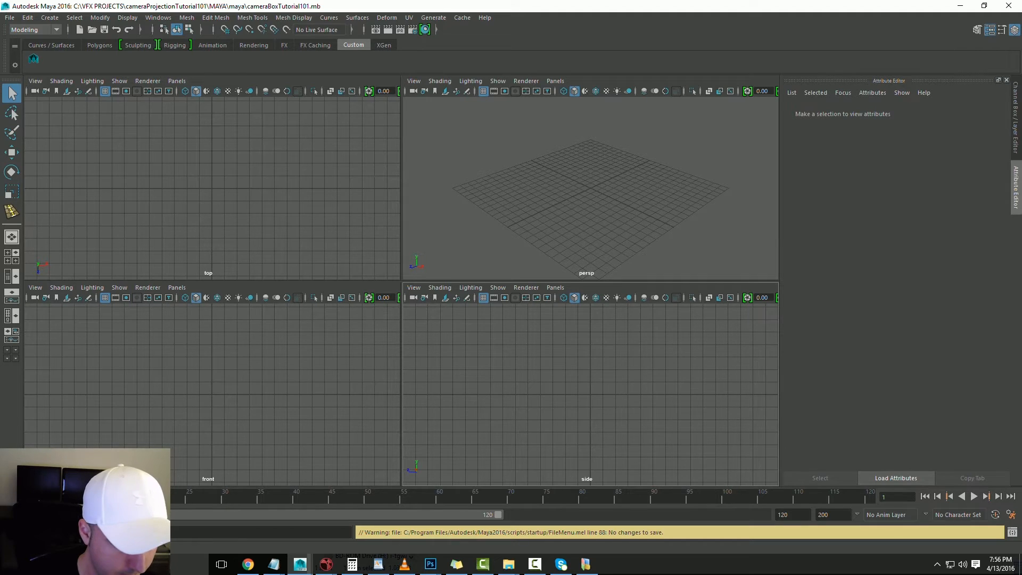
pyautogui.hotkey('ctrl', 's')
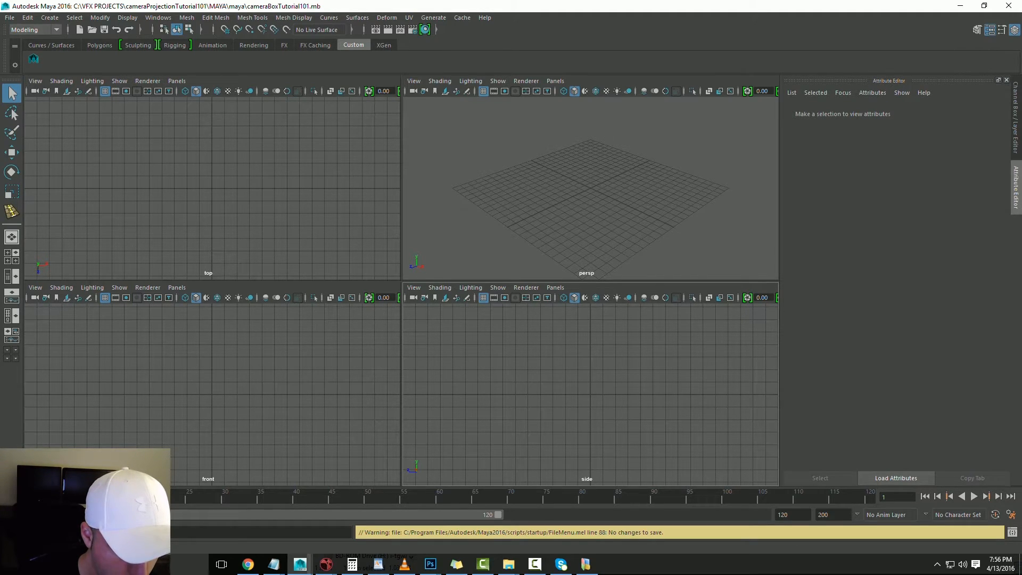
pyautogui.hotkey('ctrl', 's')
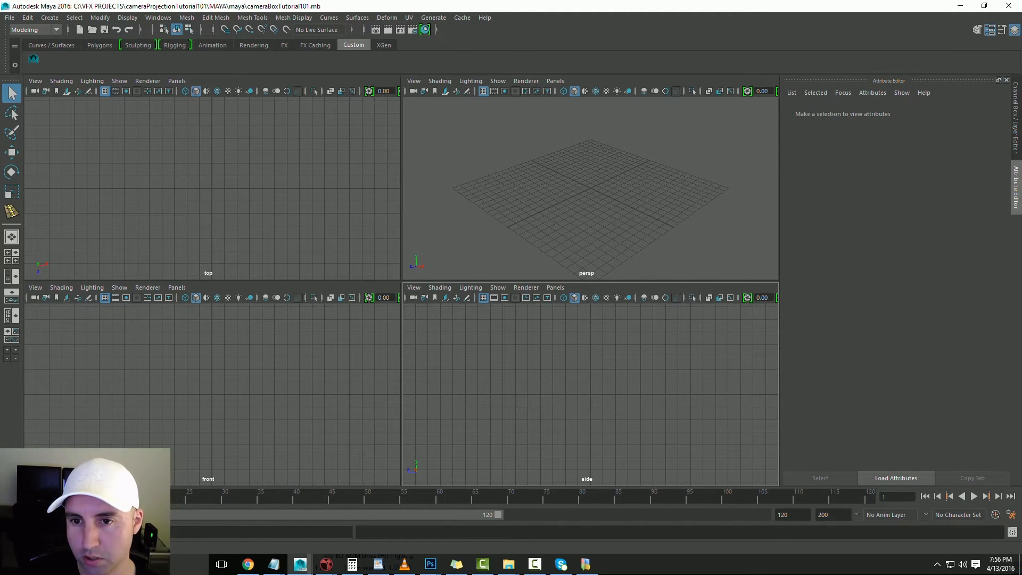
# Switch to the camera projection notes in WordPad and review the photoshop and maya sections line by line
pyautogui.hotkey('alt', 'Tab')
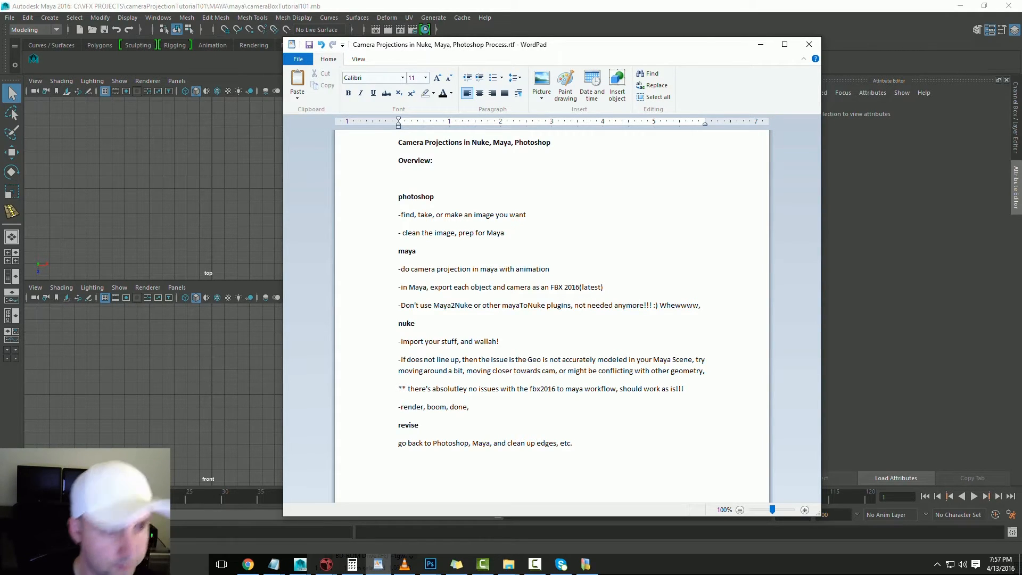
pyautogui.tripleClick(419, 215)
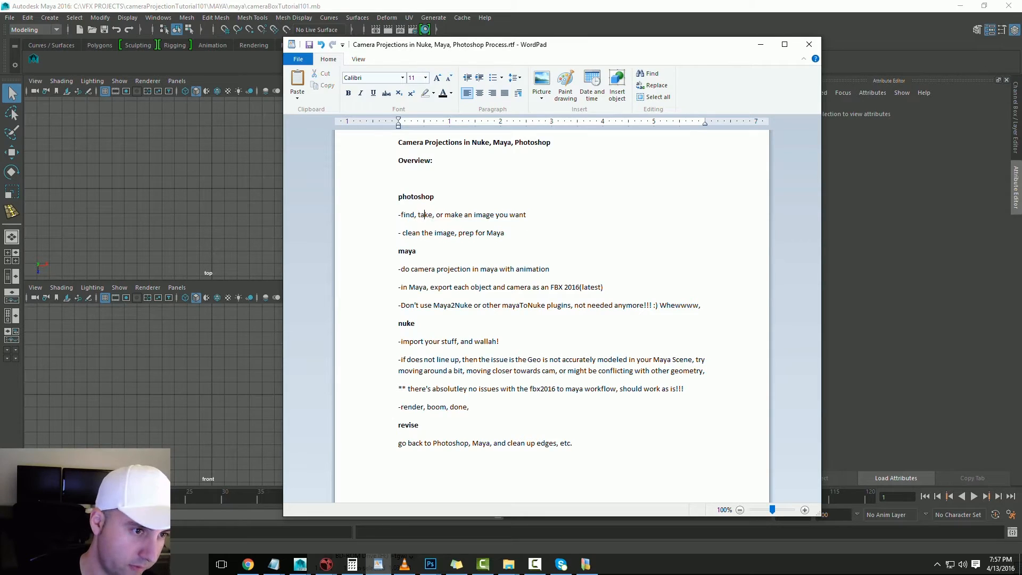
pyautogui.doubleClick(425, 215)
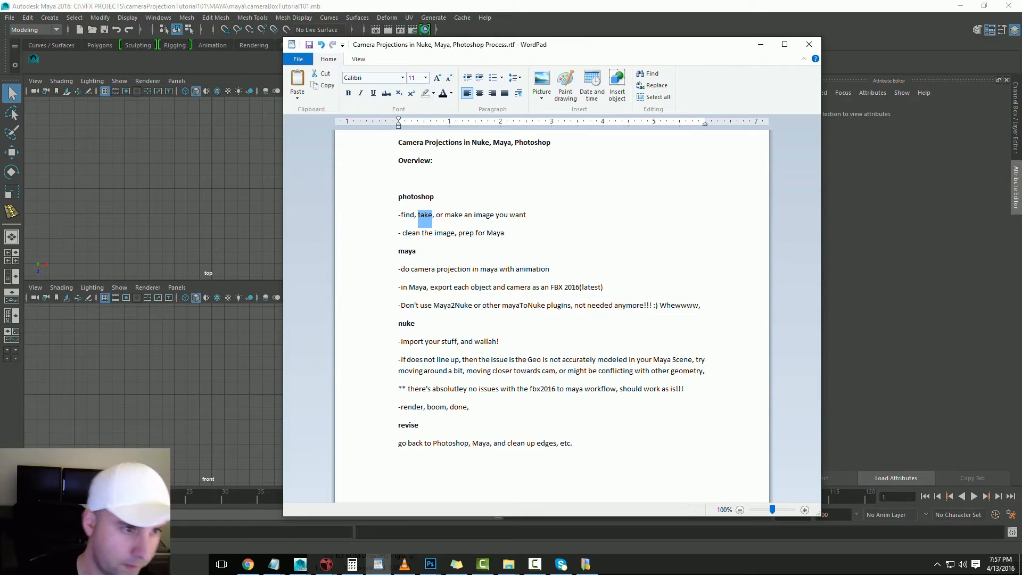
pyautogui.doubleClick(403, 215)
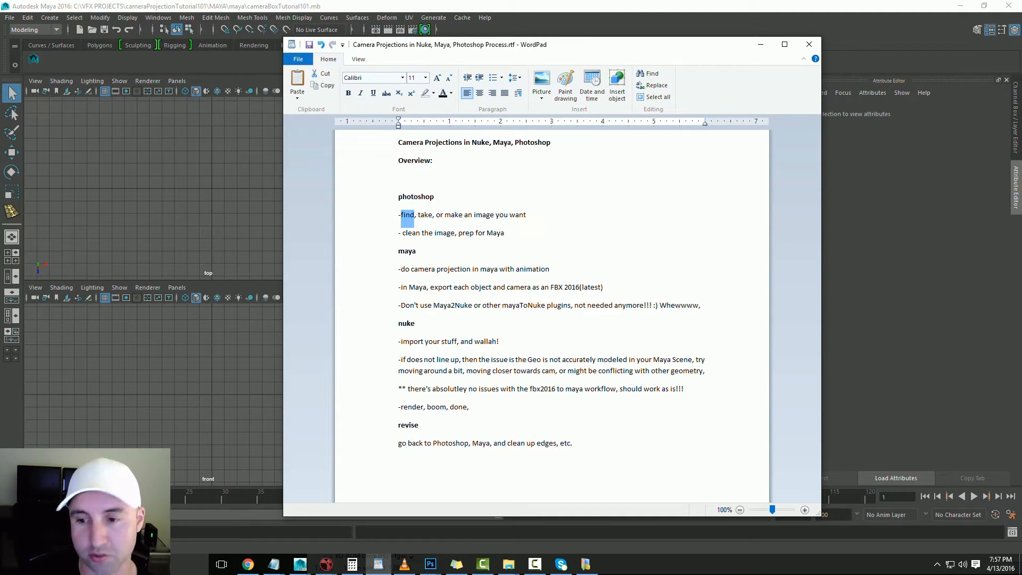
pyautogui.click(439, 214)
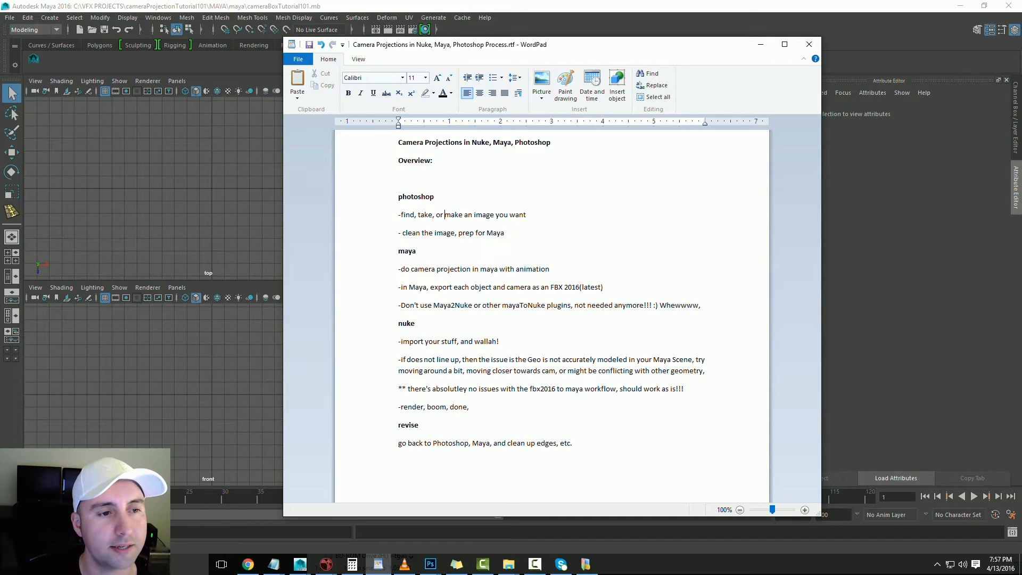
pyautogui.moveTo(444, 215); pyautogui.dragTo(527, 216)
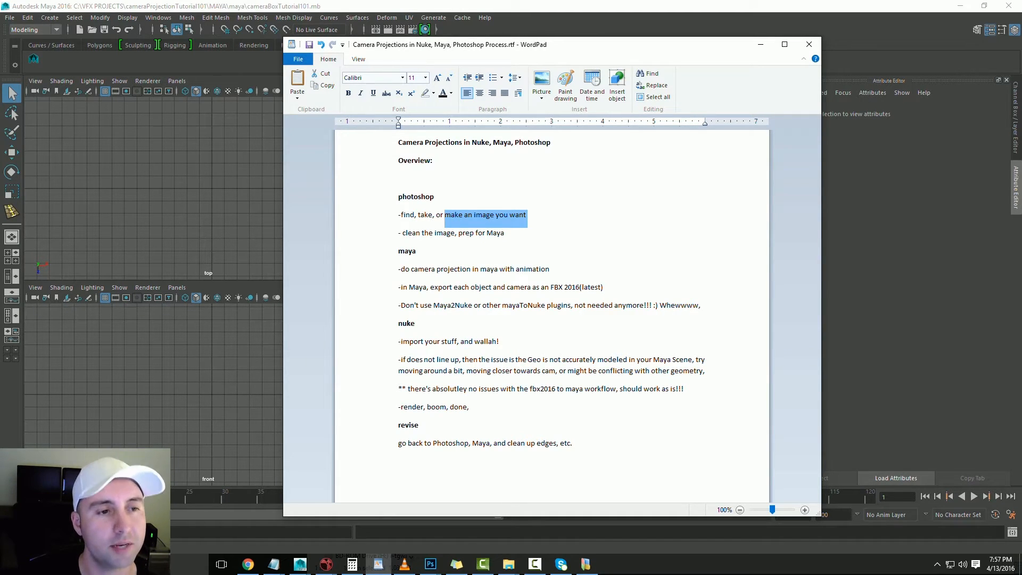
pyautogui.click(505, 233)
pyautogui.moveTo(505, 233); pyautogui.dragTo(398, 234)
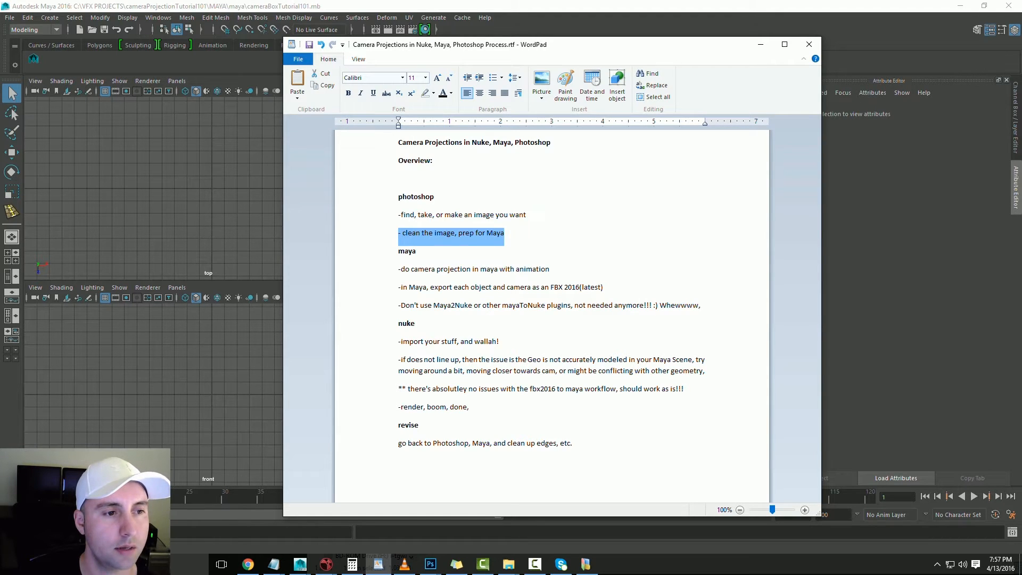
pyautogui.click(434, 233)
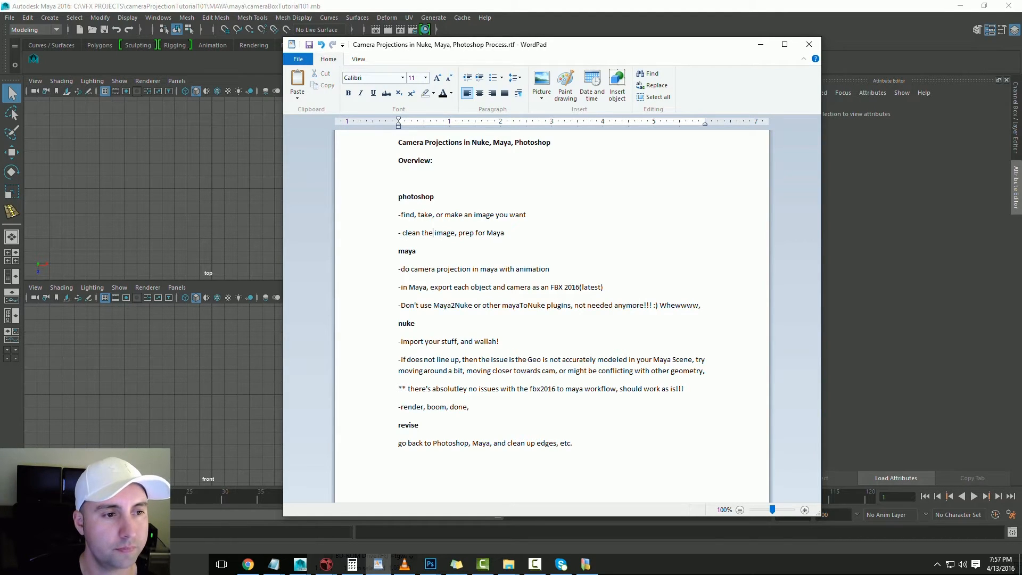
pyautogui.moveTo(402, 233); pyautogui.dragTo(504, 234)
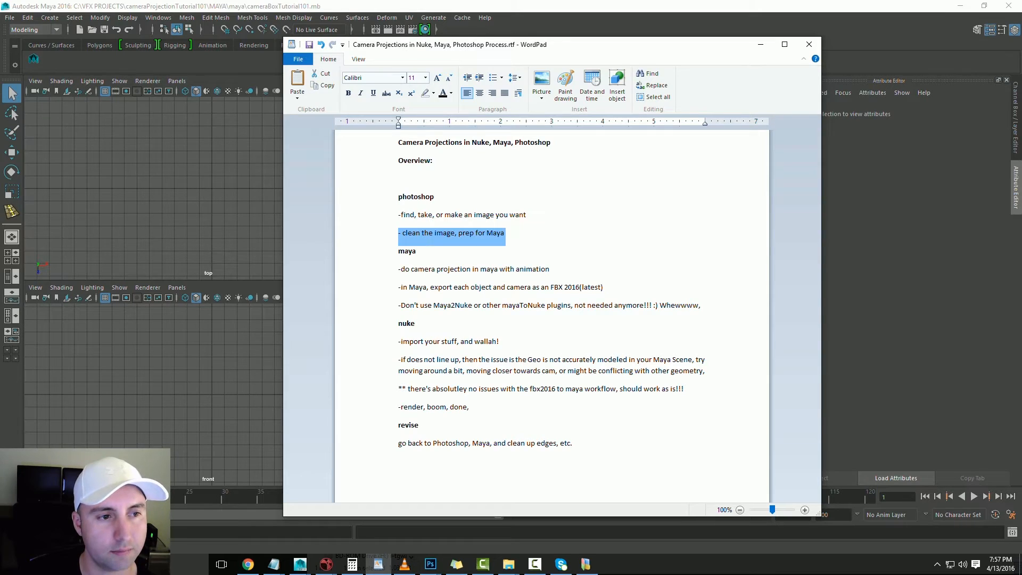
pyautogui.tripleClick(444, 233)
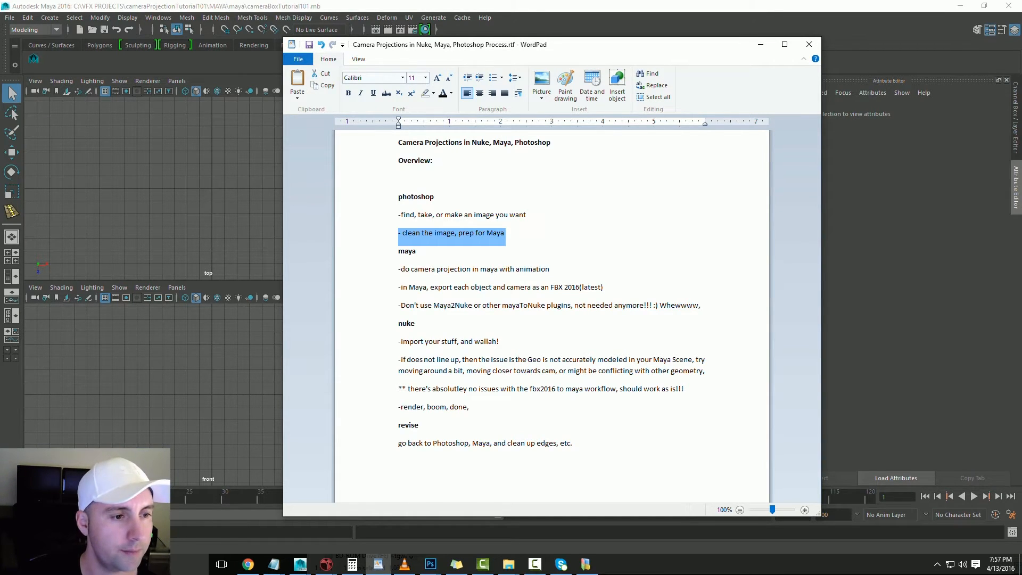
pyautogui.tripleClick(424, 269)
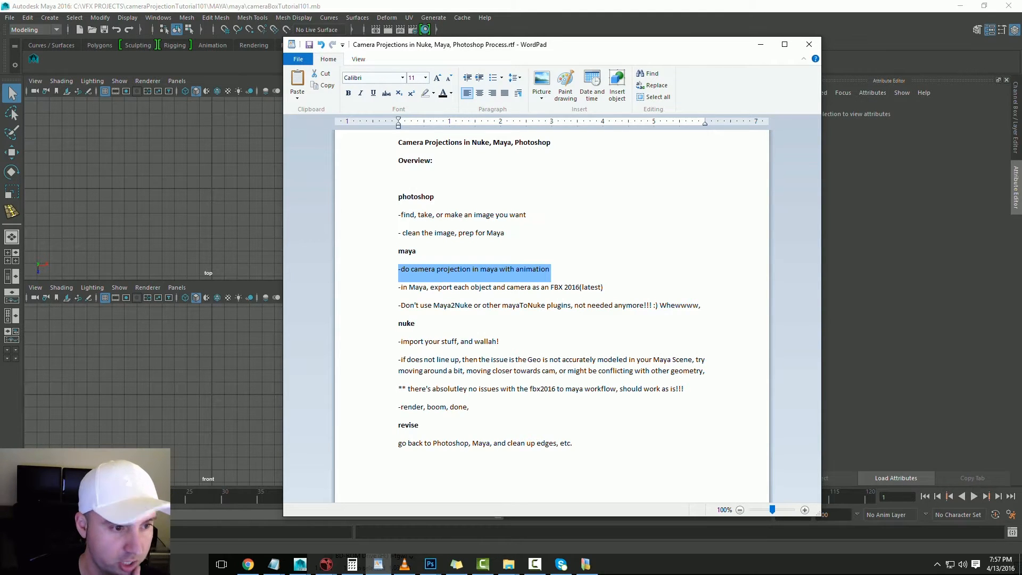
pyautogui.doubleClick(441, 287)
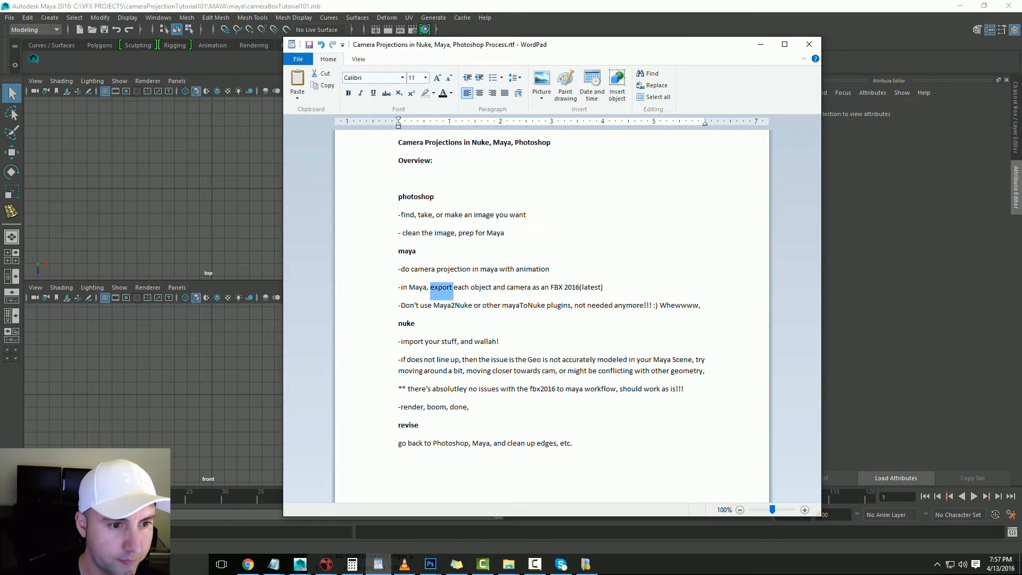
# Replace the leading dash of the "Don't use Maya2Nuke" line with an asterisk and a space
pyautogui.tripleClick(453, 305)
pyautogui.click(401, 306)
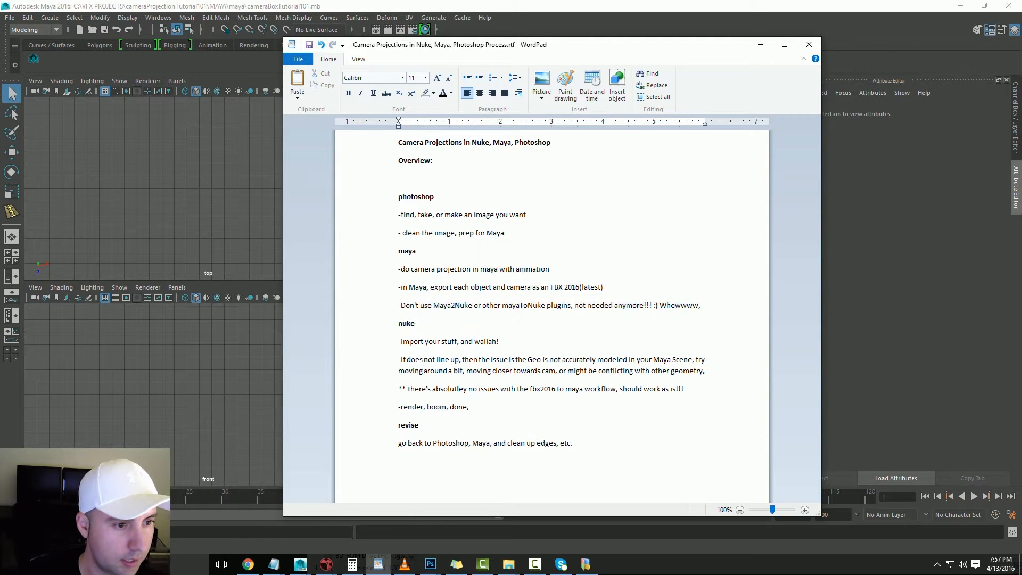
pyautogui.press('BackSpace')
pyautogui.write('*')
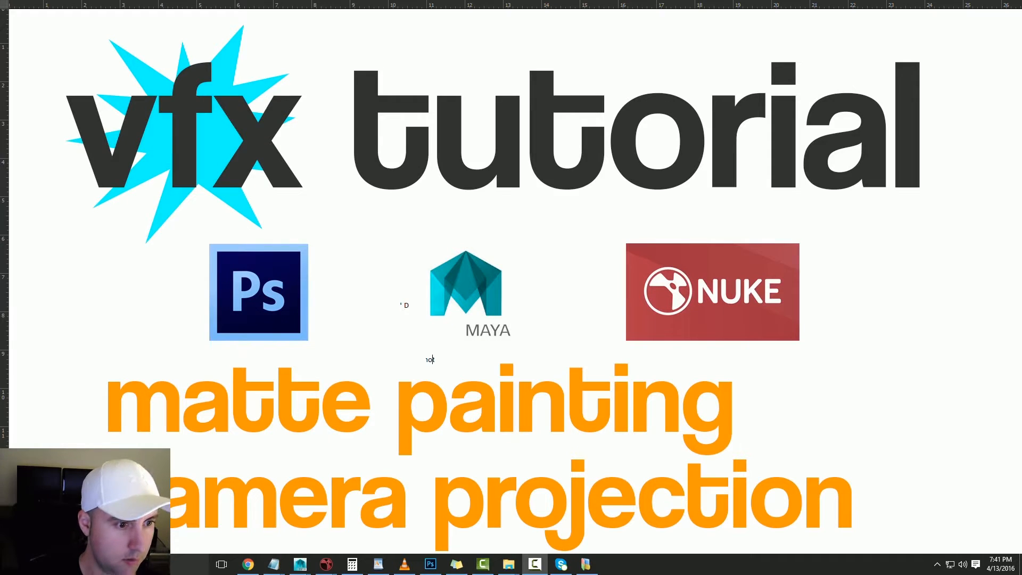
# Review the nuke and revise sections of the process notes
pyautogui.moveTo(416, 324); pyautogui.dragTo(474, 410)
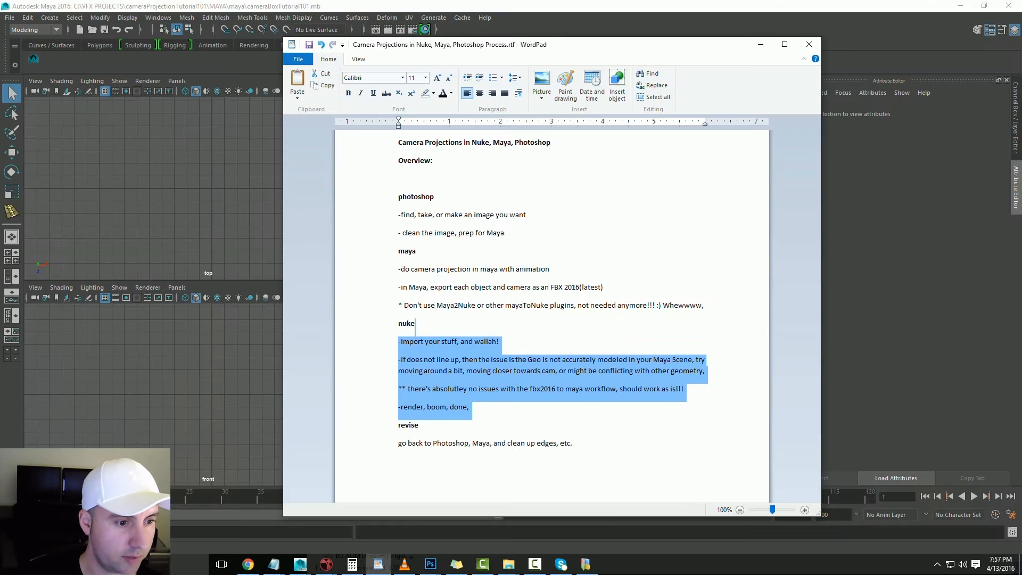
pyautogui.click(415, 326)
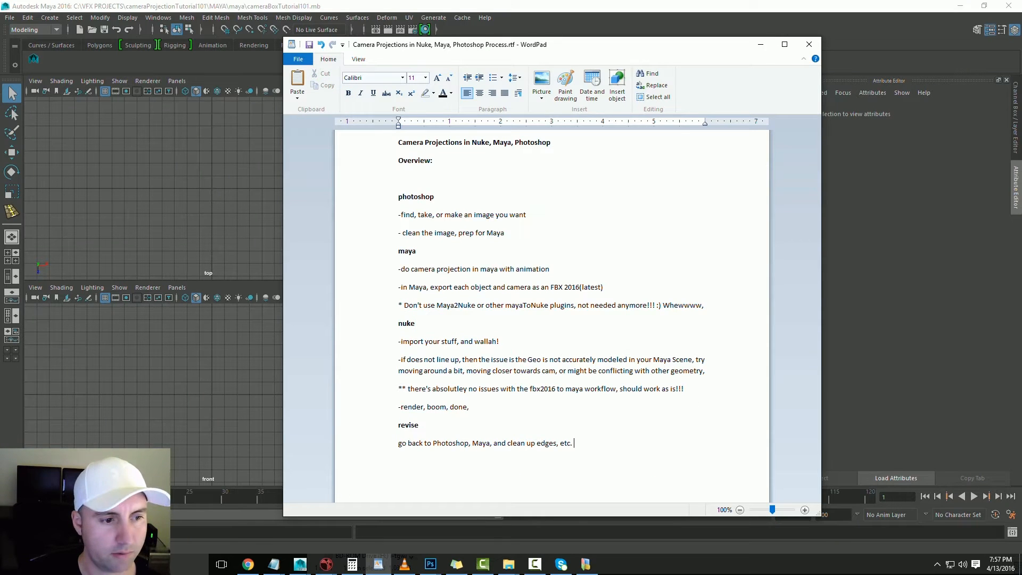
pyautogui.moveTo(398, 425); pyautogui.dragTo(470, 443)
pyautogui.click(420, 425)
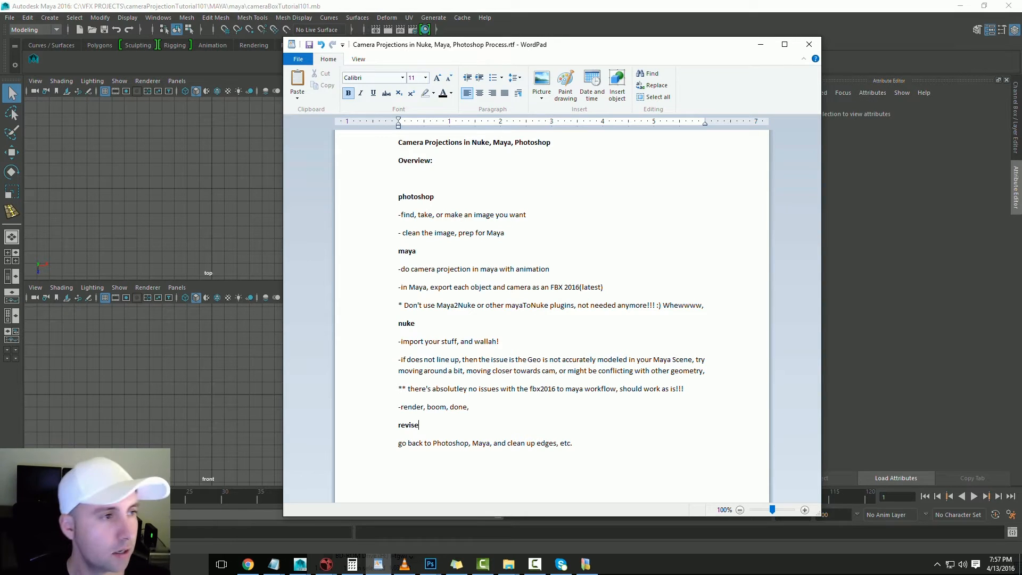
# Switch back to Maya and create a new perspective camera in the top view's viewport
pyautogui.hotkey('alt', 'Tab')
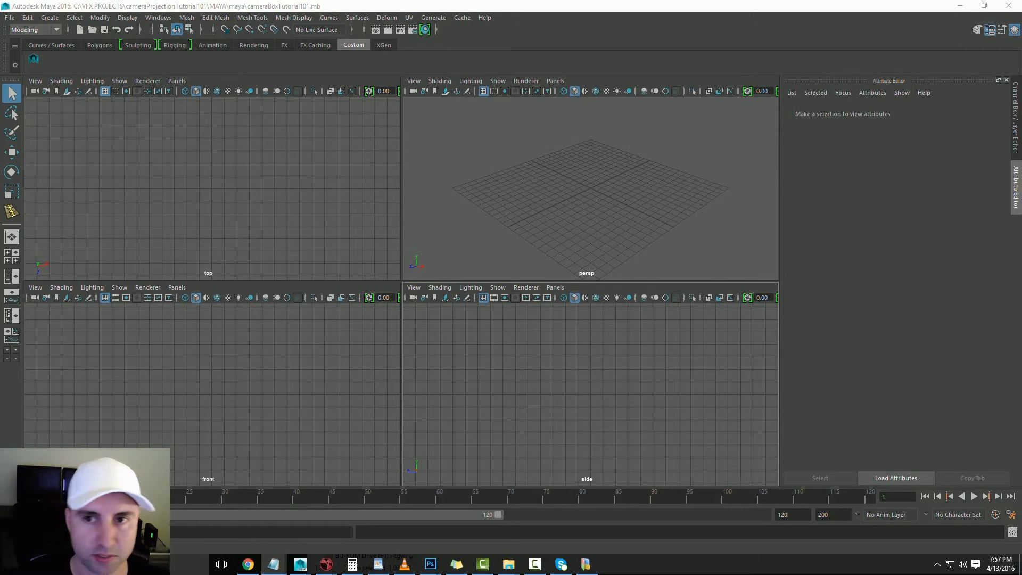
pyautogui.click(48, 59)
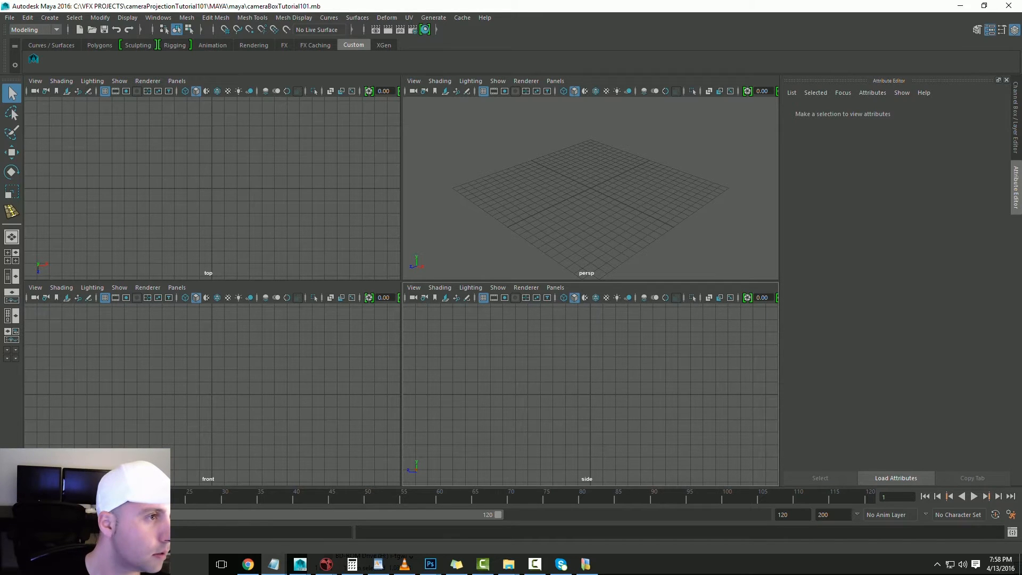
pyautogui.click(10, 17)
pyautogui.click(10, 18)
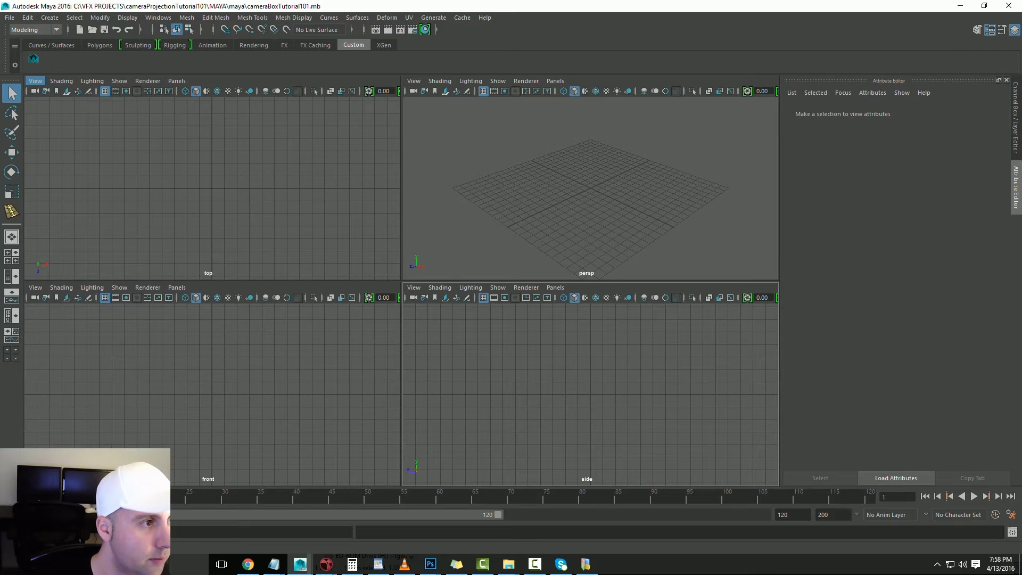
pyautogui.click(35, 81)
pyautogui.click(176, 81)
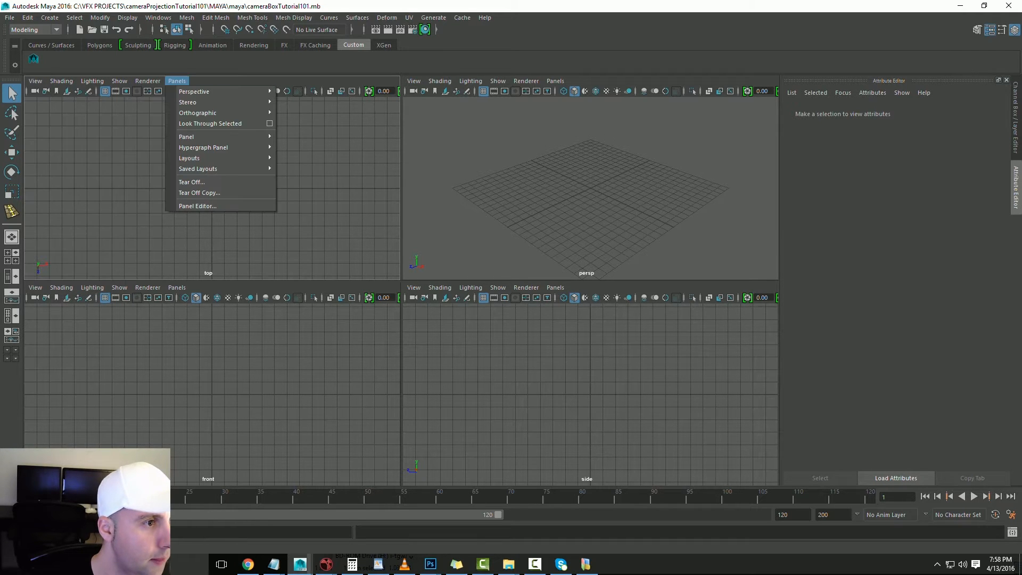
pyautogui.moveTo(223, 91)
pyautogui.click(296, 105)
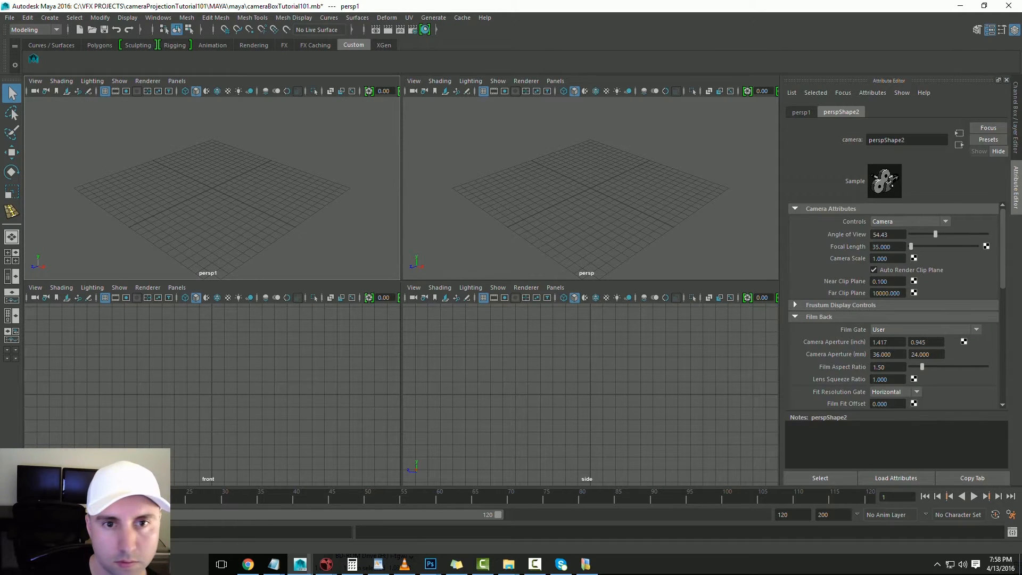
# Rename the new perspective camera's transform to concept_camera
pyautogui.click(801, 112)
pyautogui.moveTo(892, 140); pyautogui.dragTo(868, 140)
pyautogui.write('con')
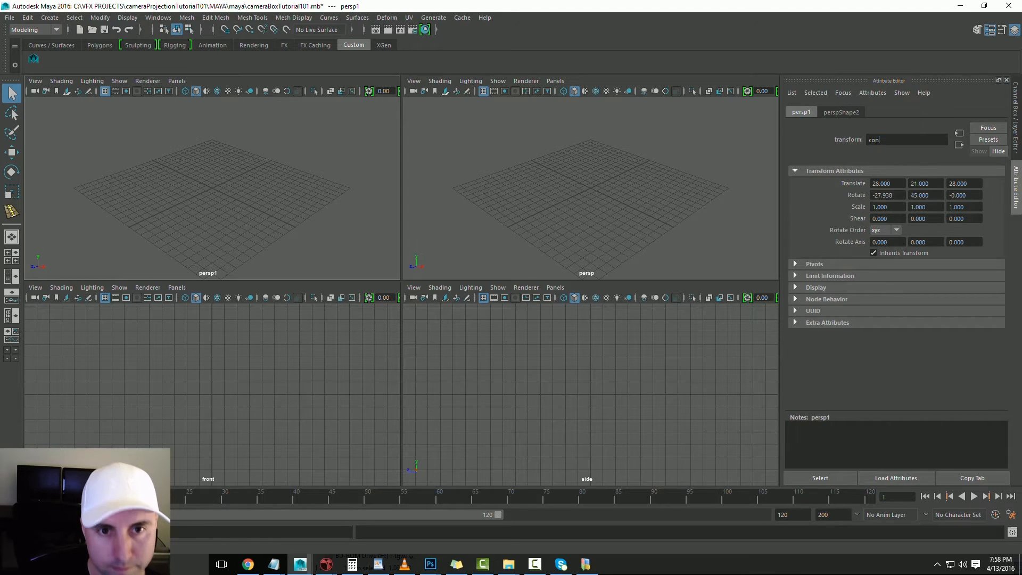
pyautogui.write('cept_camera')
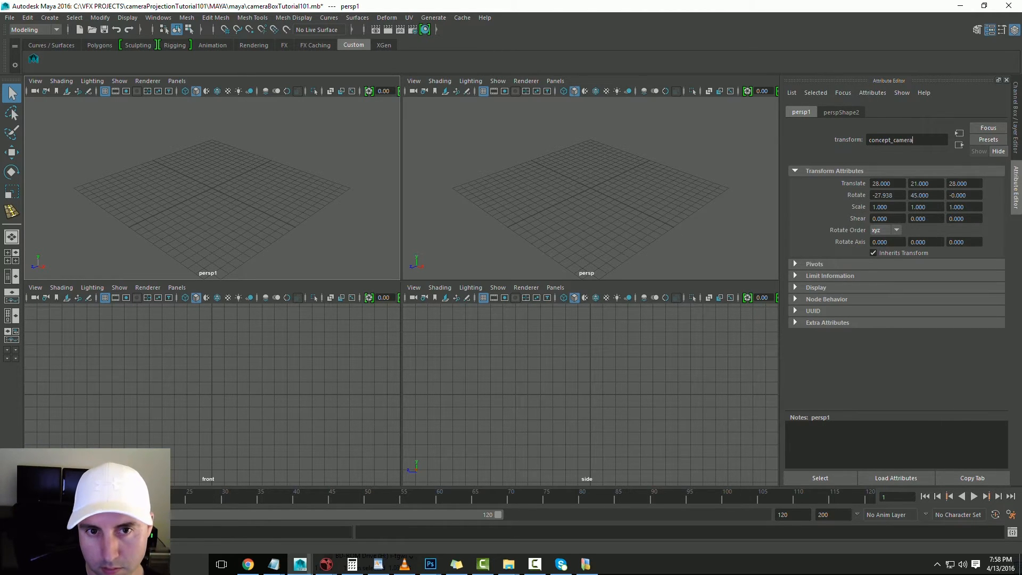
pyautogui.press('Return')
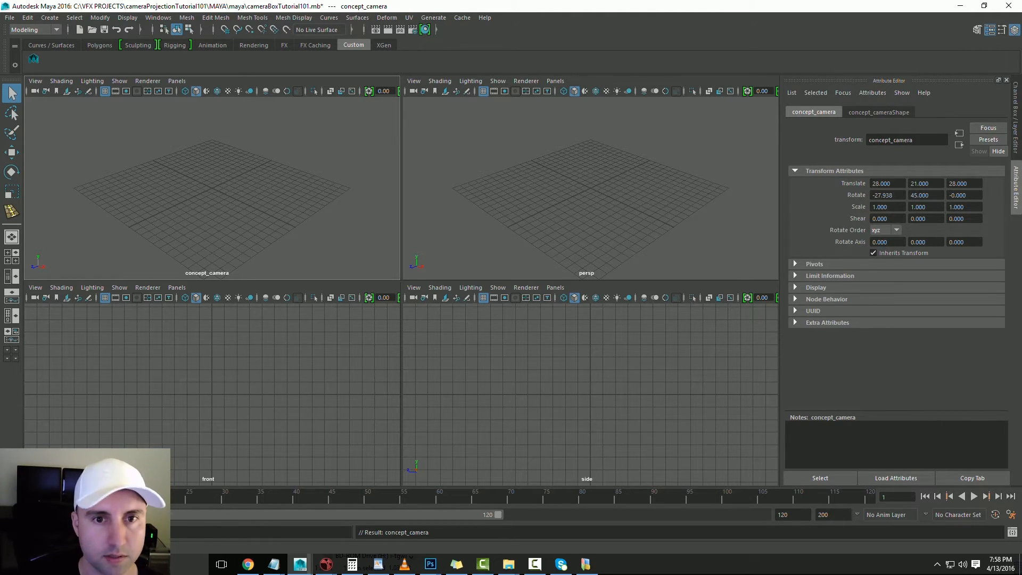
# Create an image plane for concept_camera from its shape node's environment attributes
pyautogui.click(879, 112)
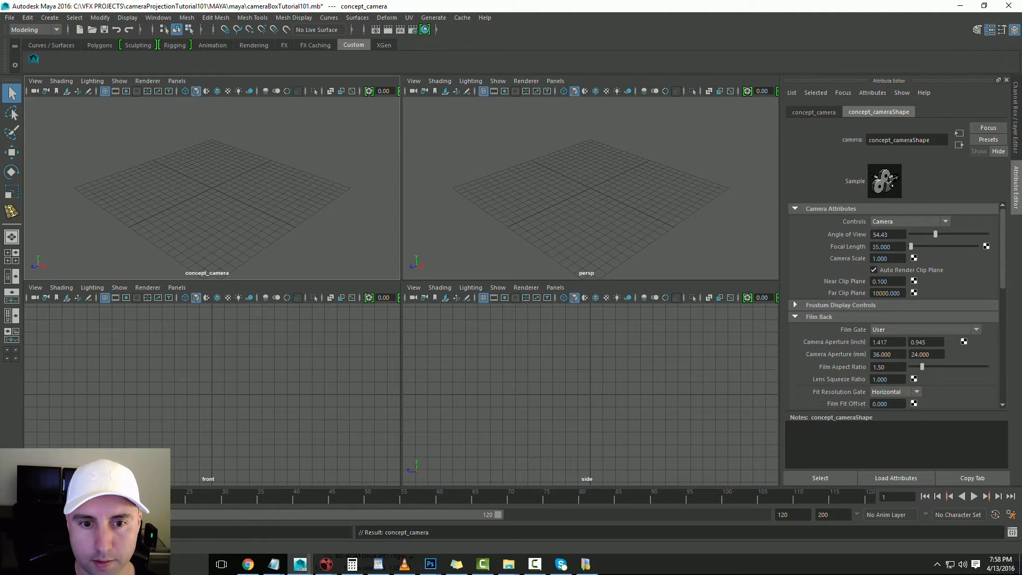
pyautogui.scroll(-2, 895, 304)
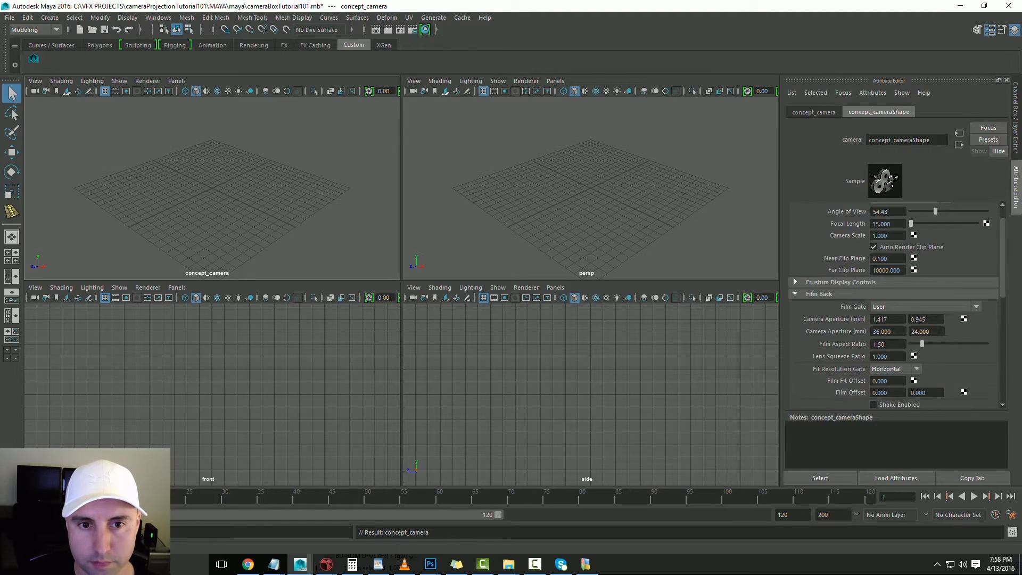
pyautogui.scroll(2, 895, 304)
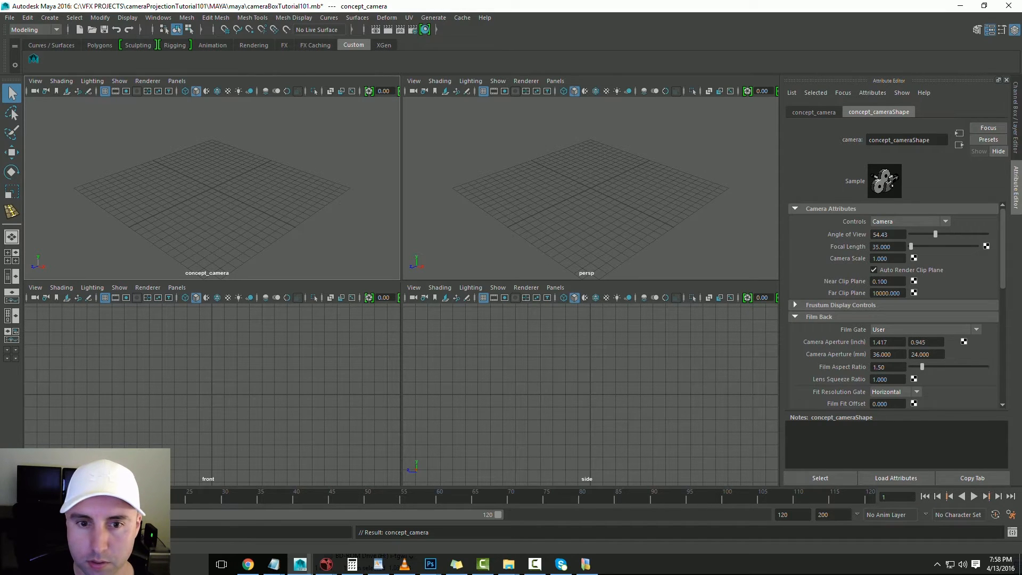
pyautogui.scroll(-10, 895, 304)
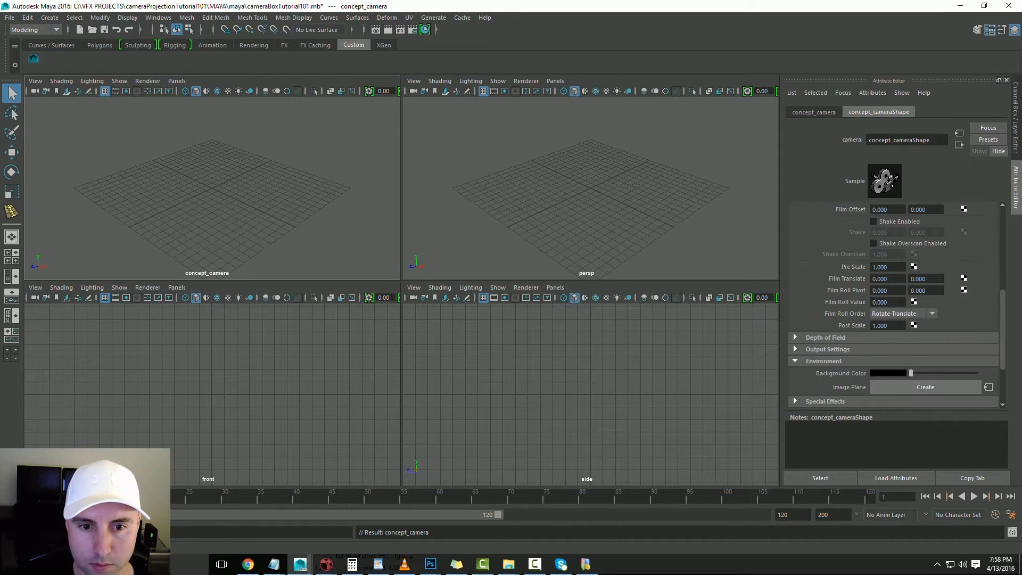
pyautogui.click(925, 387)
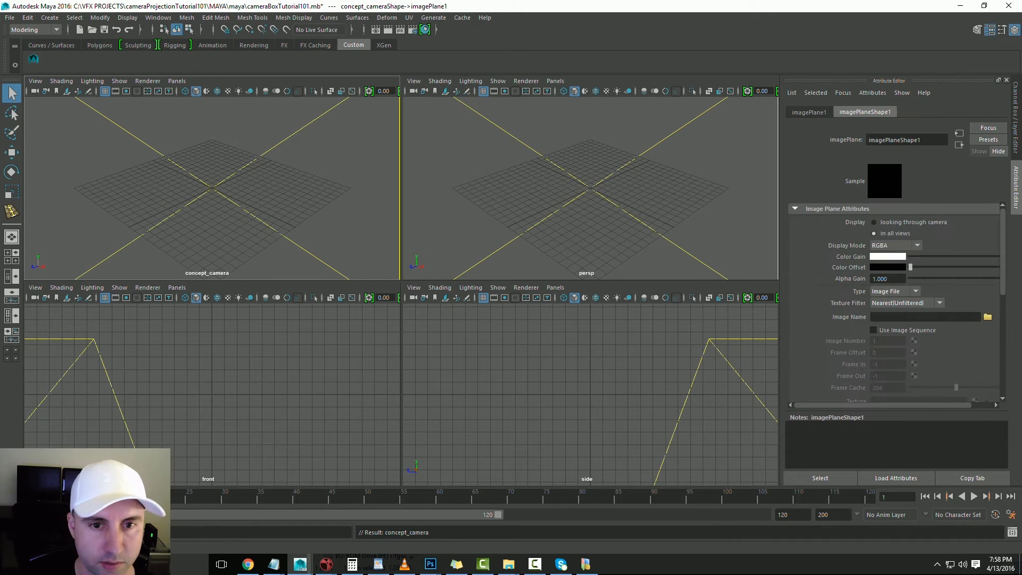
# Load concept_art.jpg from the cameraProjectionTutorial101 project's PHOTOSHOP folder as the image plane's picture
pyautogui.click(987, 317)
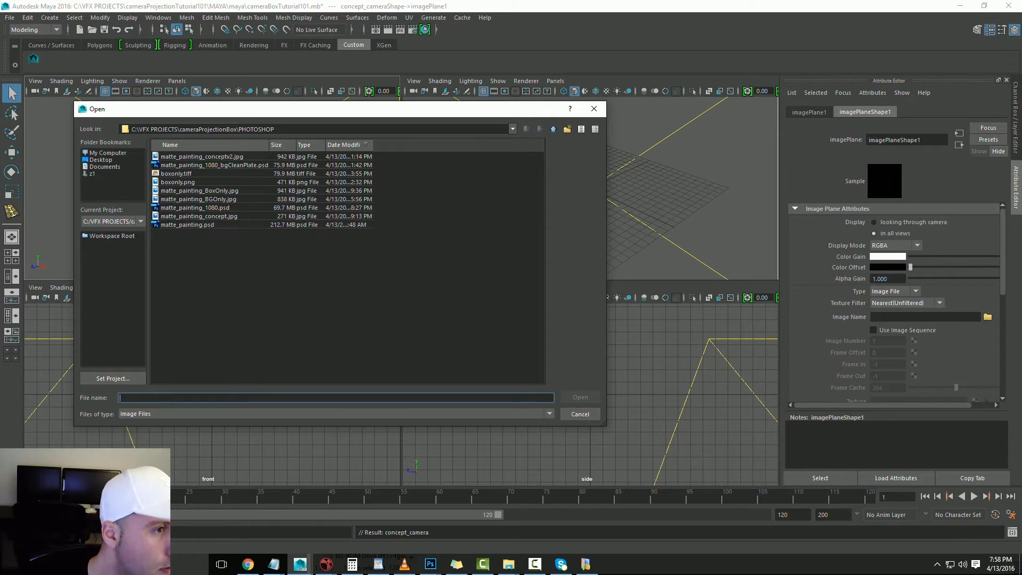
pyautogui.moveTo(276, 129); pyautogui.dragTo(183, 129)
pyautogui.press('BackSpace')
pyautogui.press('BackSpace')
pyautogui.press('BackSpace')
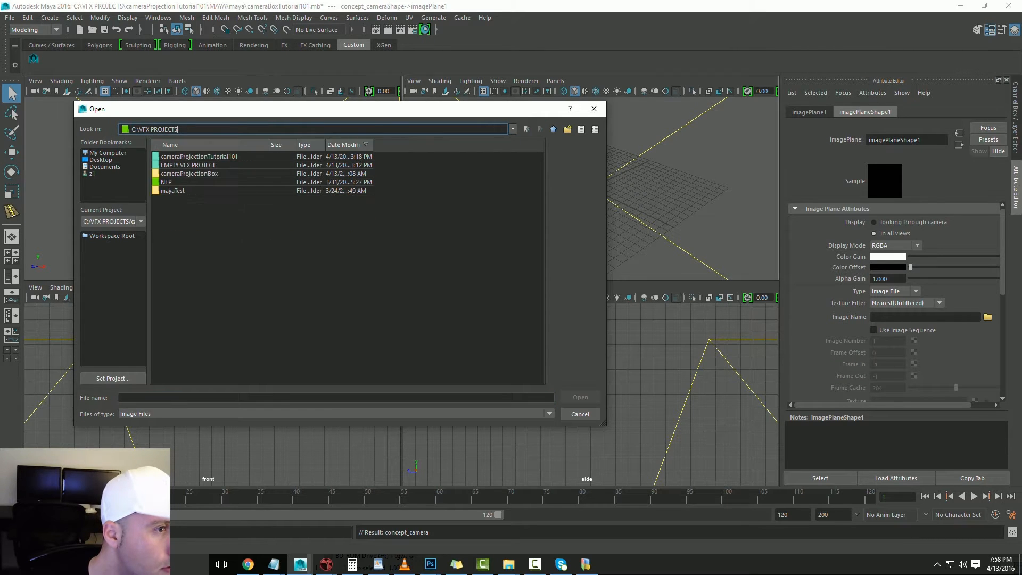
pyautogui.doubleClick(199, 156)
pyautogui.click(199, 156)
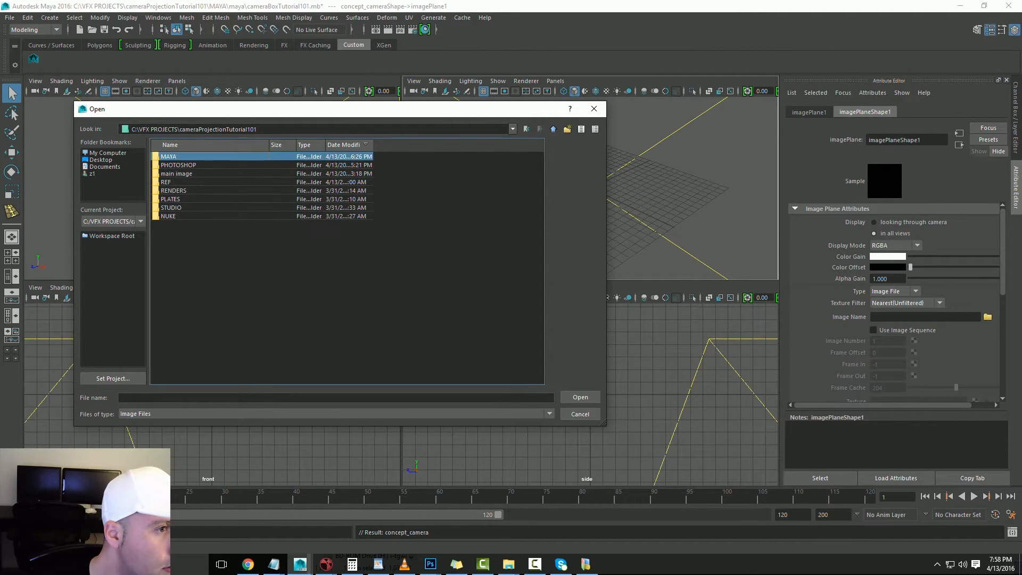
pyautogui.doubleClick(183, 165)
pyautogui.click(184, 157)
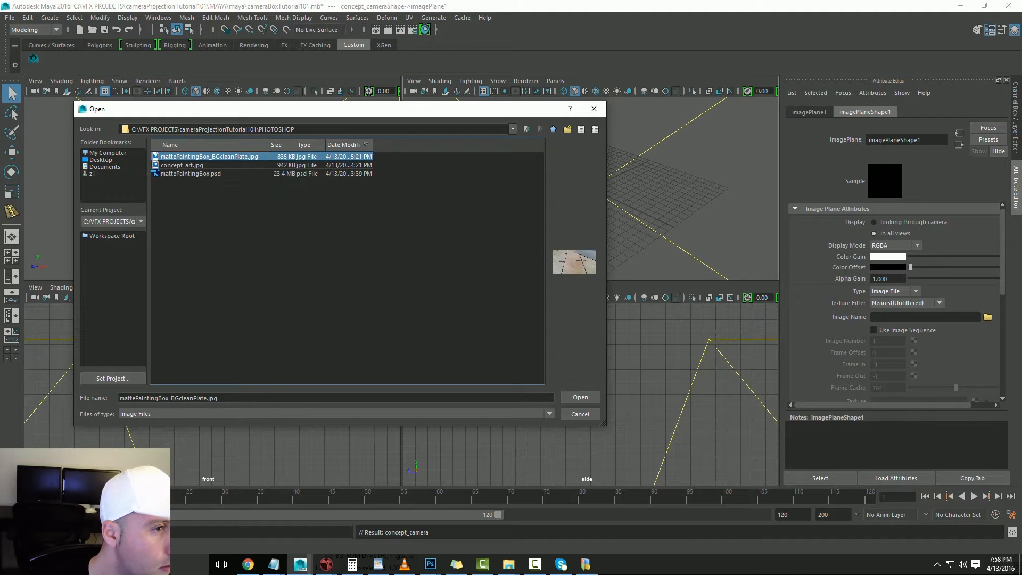
pyautogui.doubleClick(182, 166)
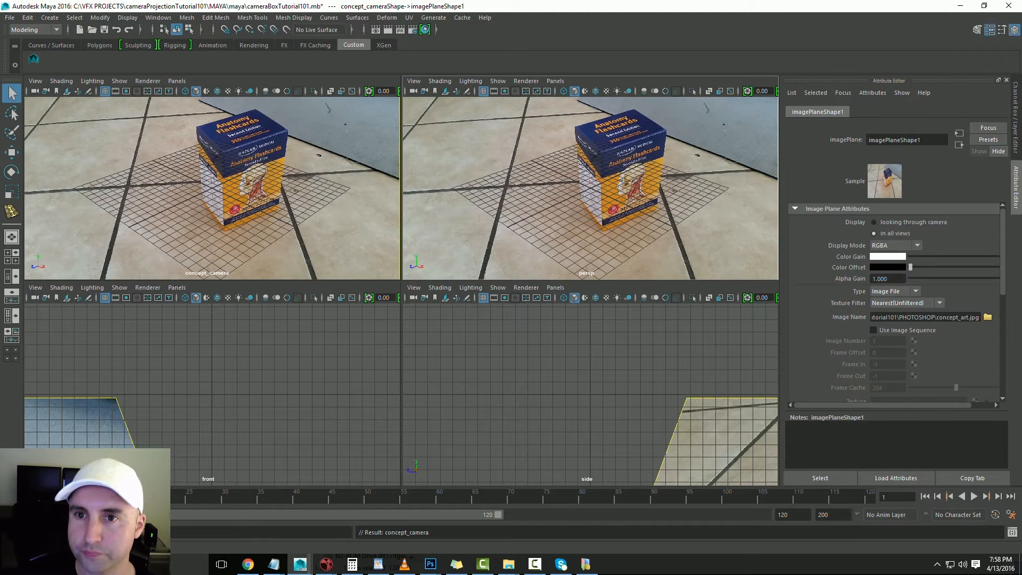
# Set the image plane's placement depth to 500 and its fit to Fill
pyautogui.scroll(-6, 895, 303)
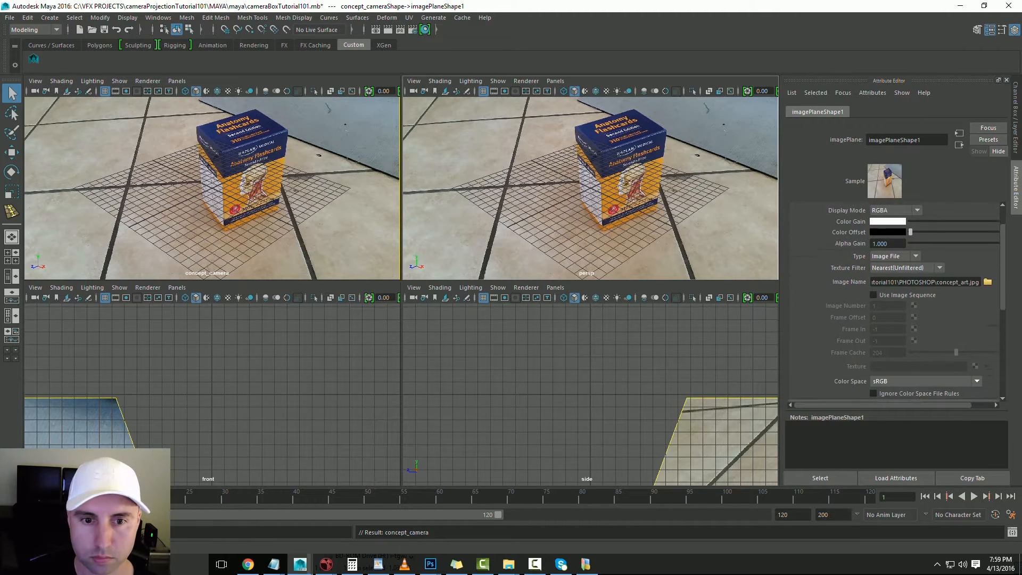
pyautogui.scroll(-2, 894, 303)
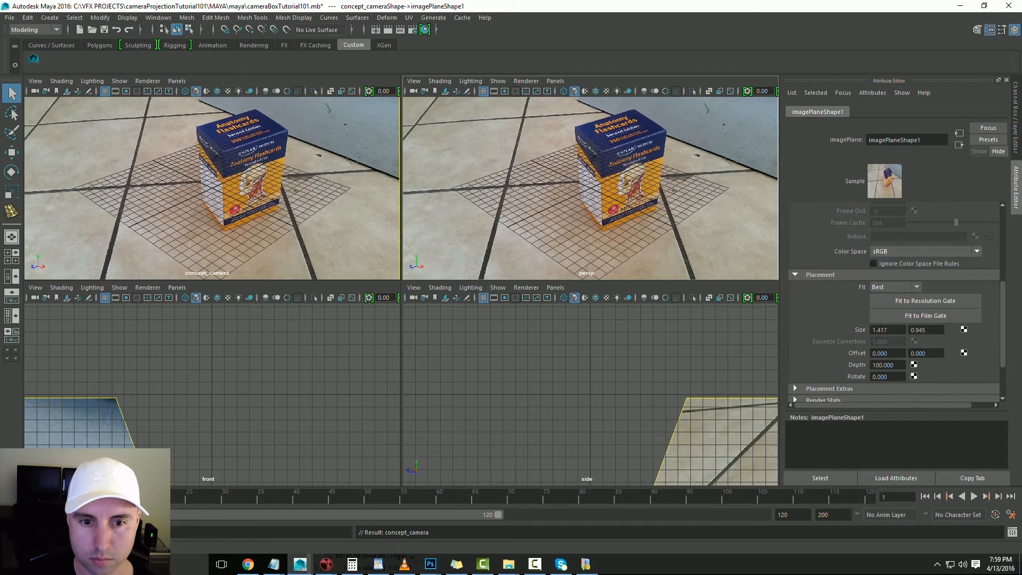
pyautogui.hotkey('ctrl', 'z')
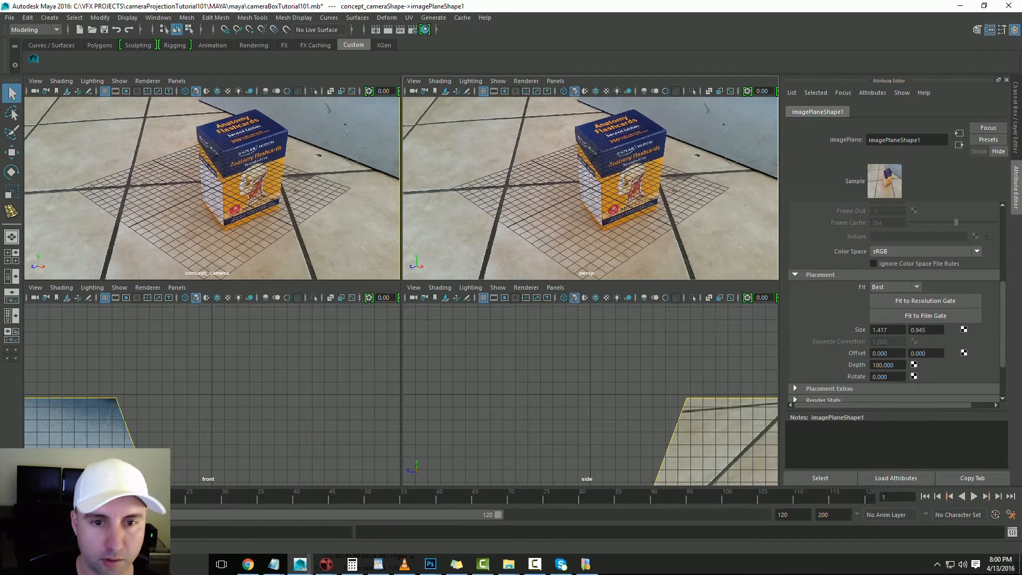
pyautogui.click(887, 364)
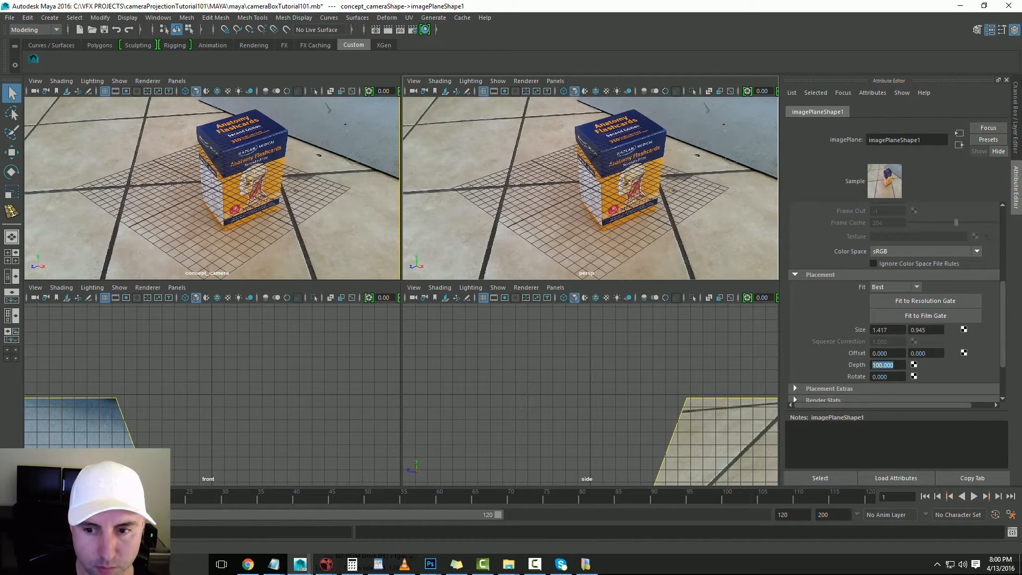
pyautogui.write('500')
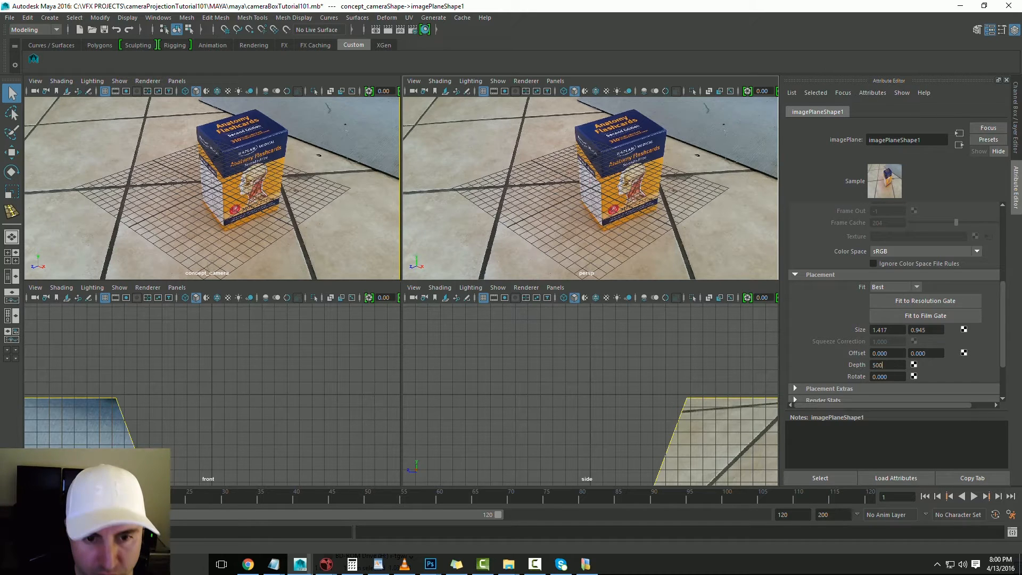
pyautogui.press('Tab')
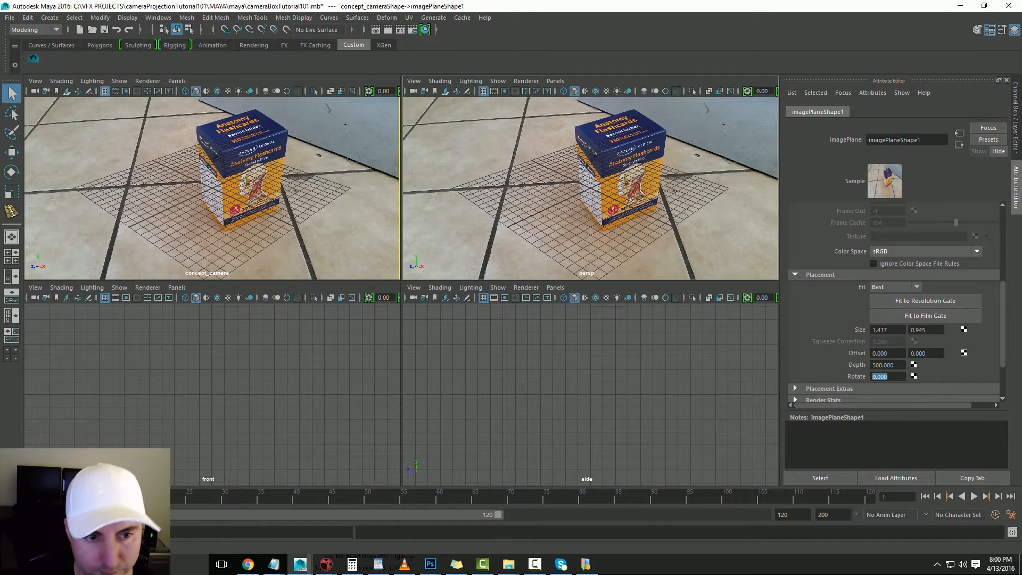
pyautogui.click(687, 384)
pyautogui.click(692, 223)
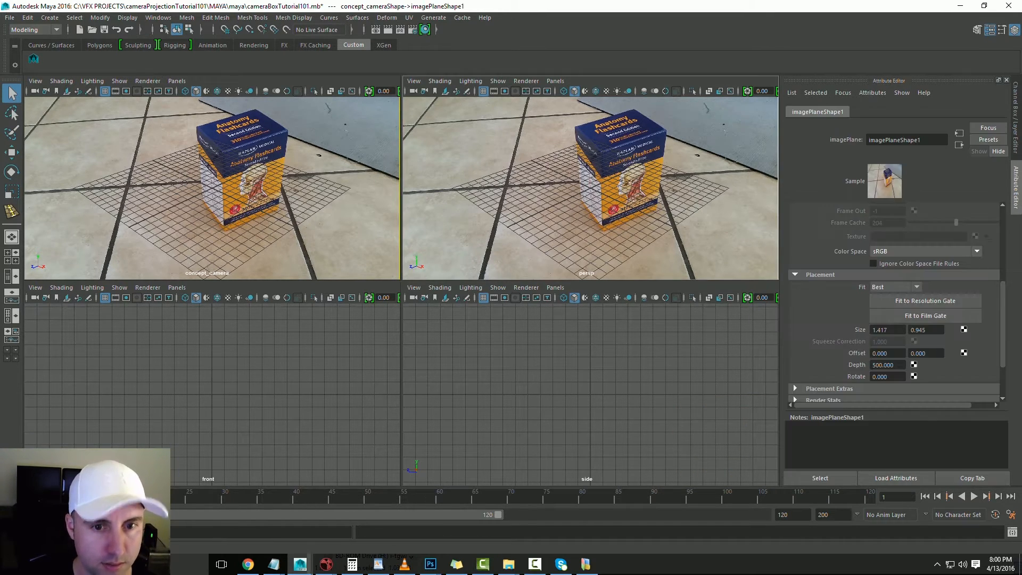
pyautogui.click(895, 287)
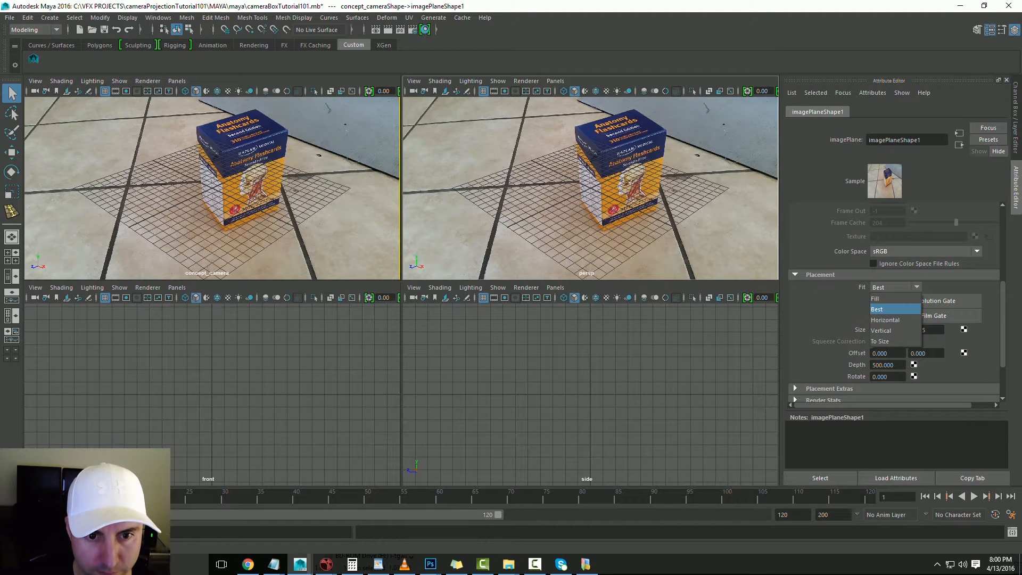
pyautogui.click(884, 298)
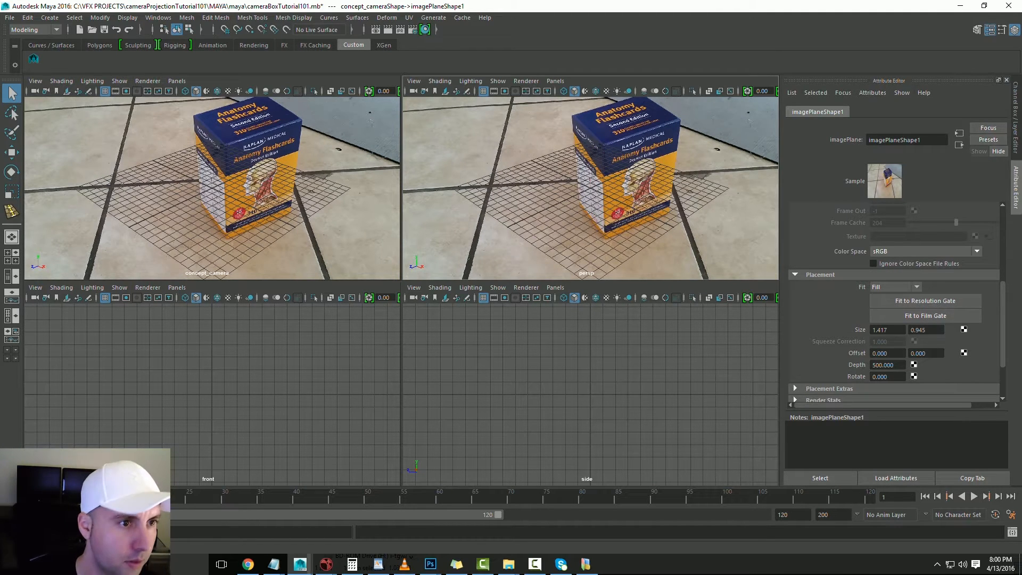
# Make the persp viewport look through concept_camera and select that camera
pyautogui.click(414, 81)
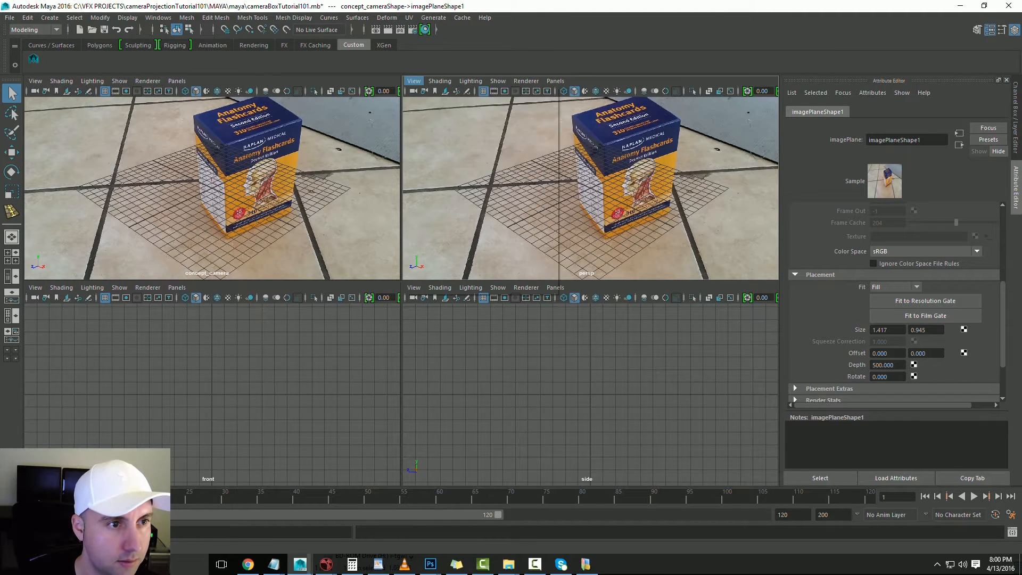
pyautogui.click(413, 81)
pyautogui.click(434, 100)
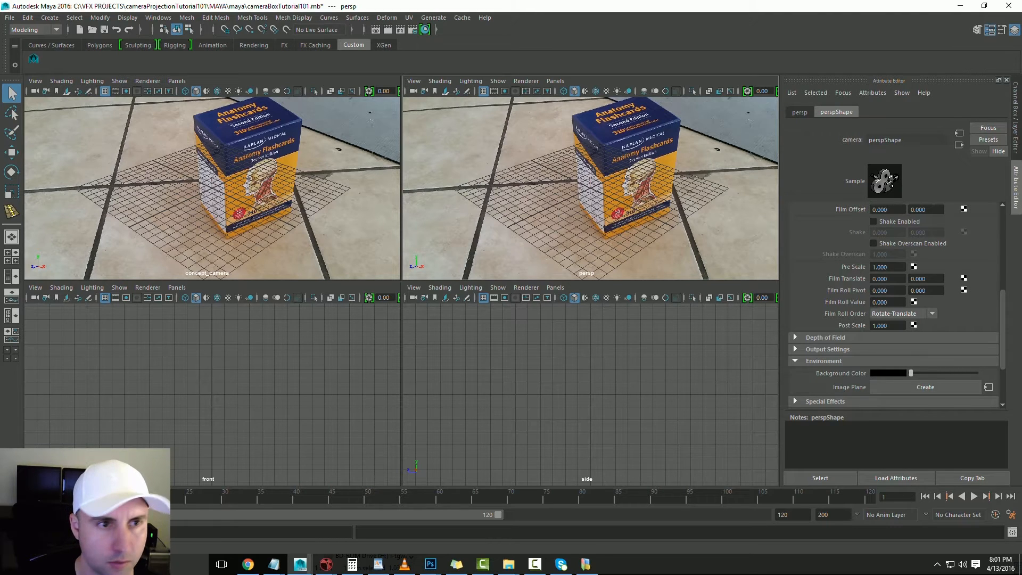
pyautogui.click(555, 81)
pyautogui.moveTo(586, 91)
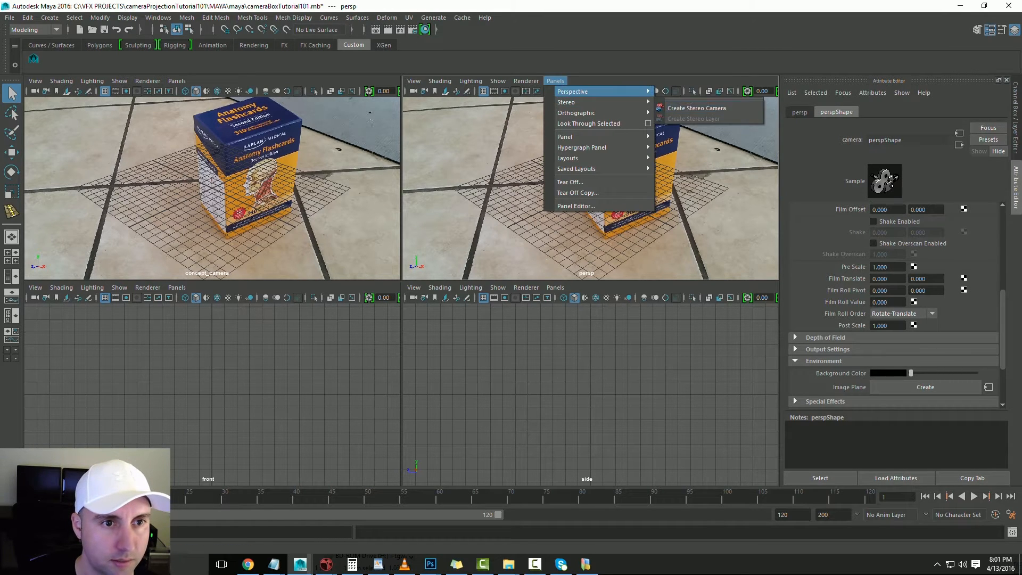
pyautogui.click(692, 91)
pyautogui.click(413, 81)
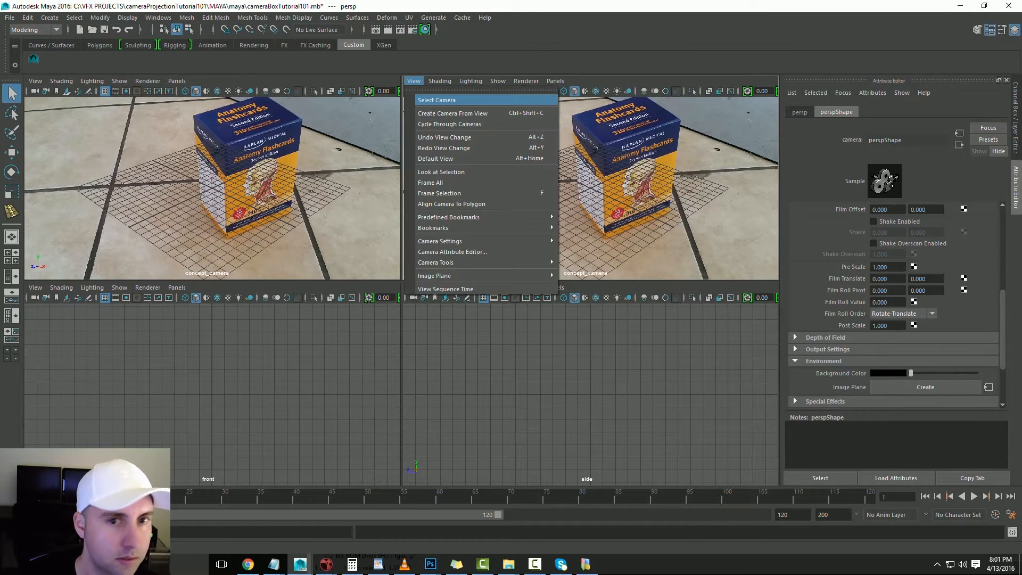
pyautogui.click(437, 100)
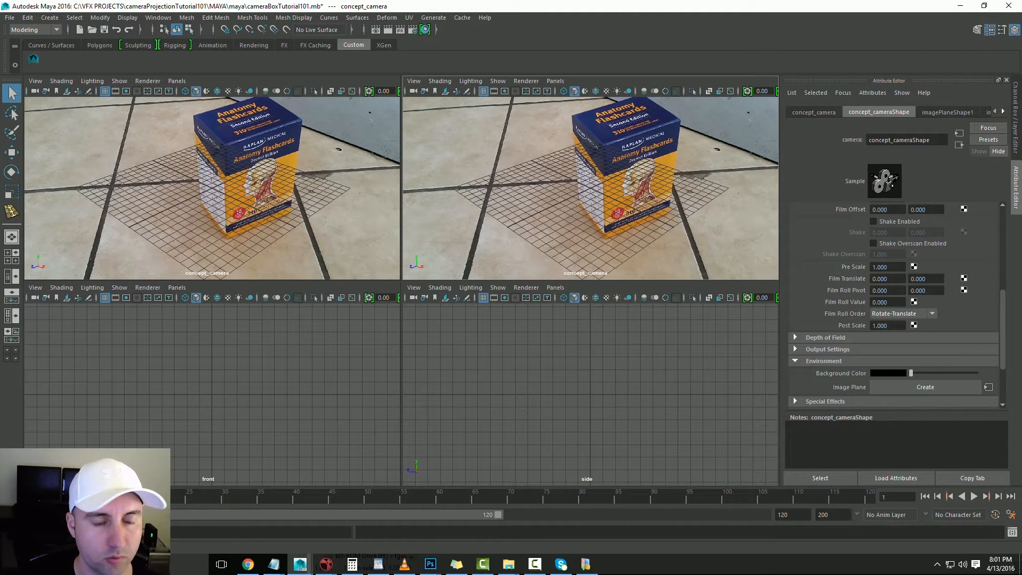
# Set concept_camera's view fit to Overscan and display its film gate
pyautogui.click(413, 81)
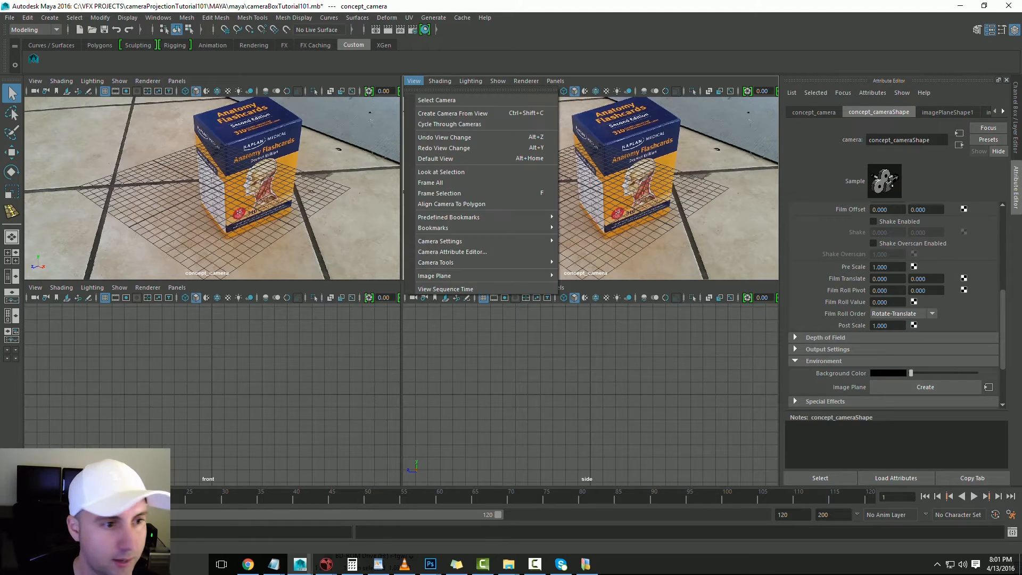
pyautogui.moveTo(479, 241)
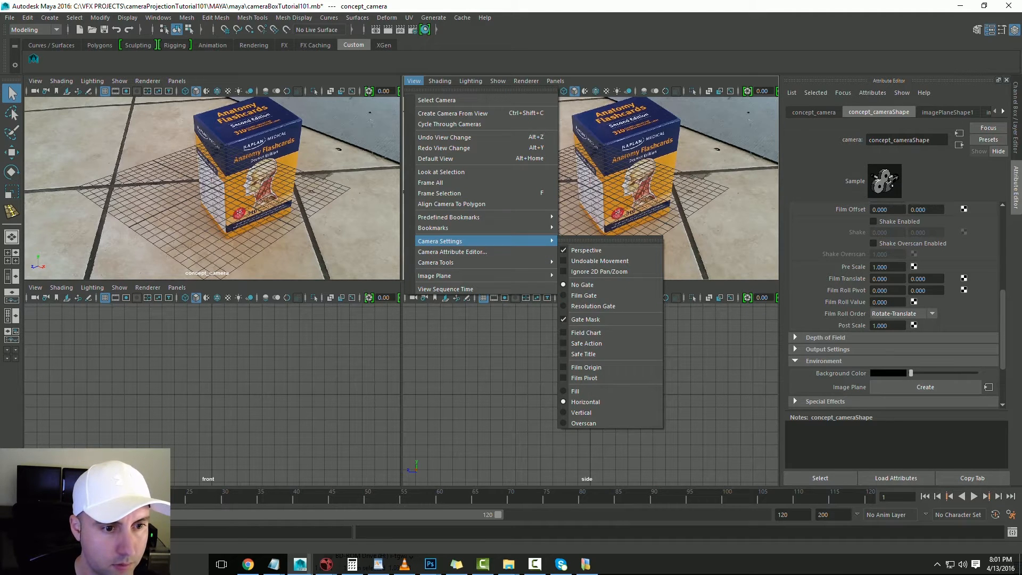
pyautogui.click(583, 423)
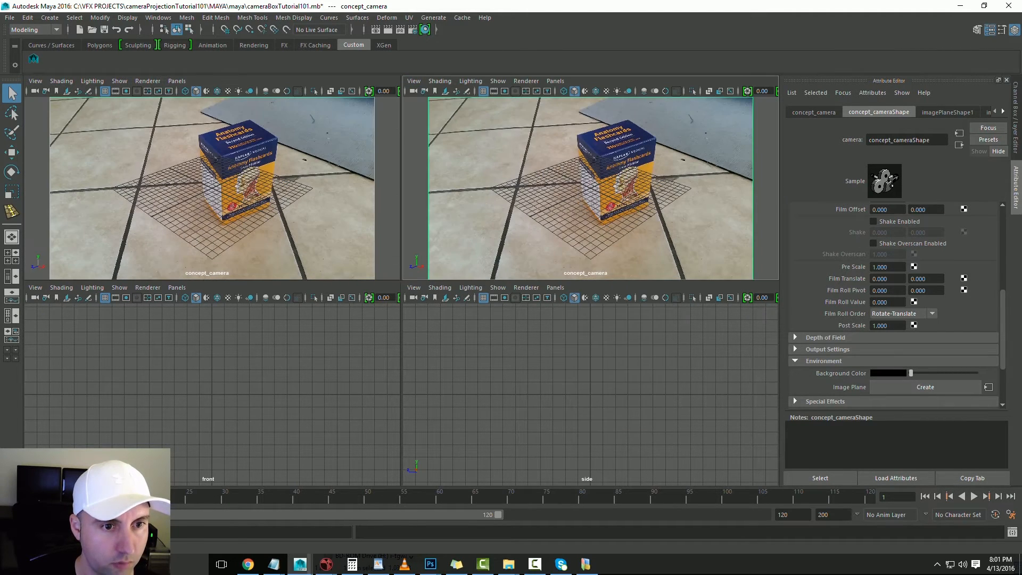
pyautogui.click(414, 81)
pyautogui.moveTo(479, 241)
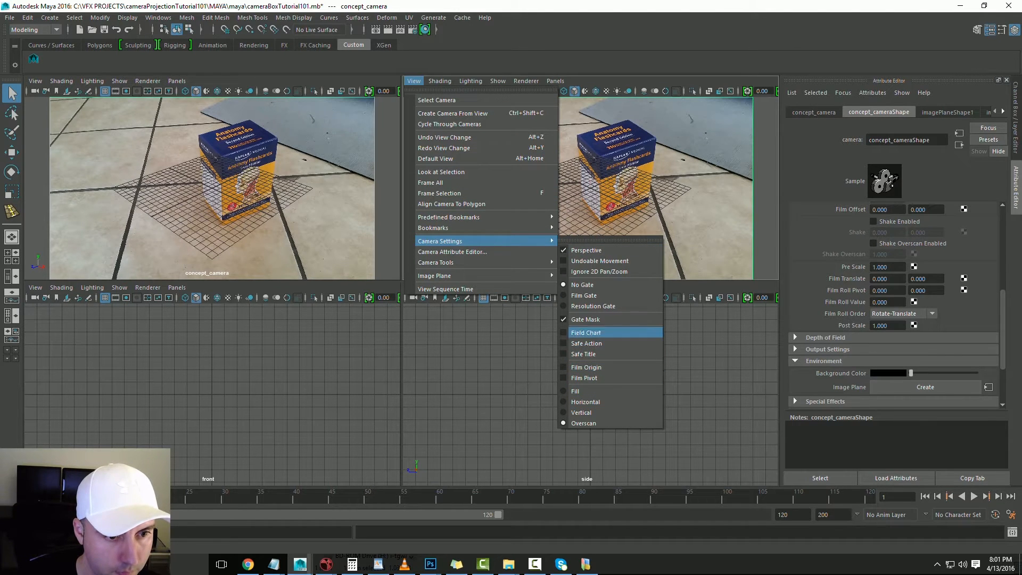
pyautogui.click(584, 295)
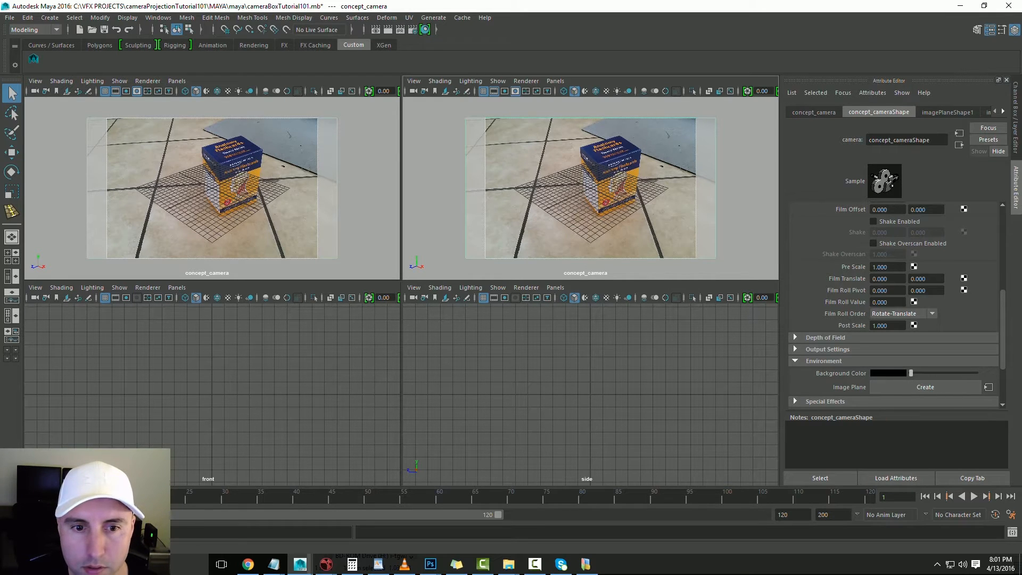
# Set concept_camera's film aspect ratio to 1.78 so the film gate fits the image plane
pyautogui.scroll(5, 894, 306)
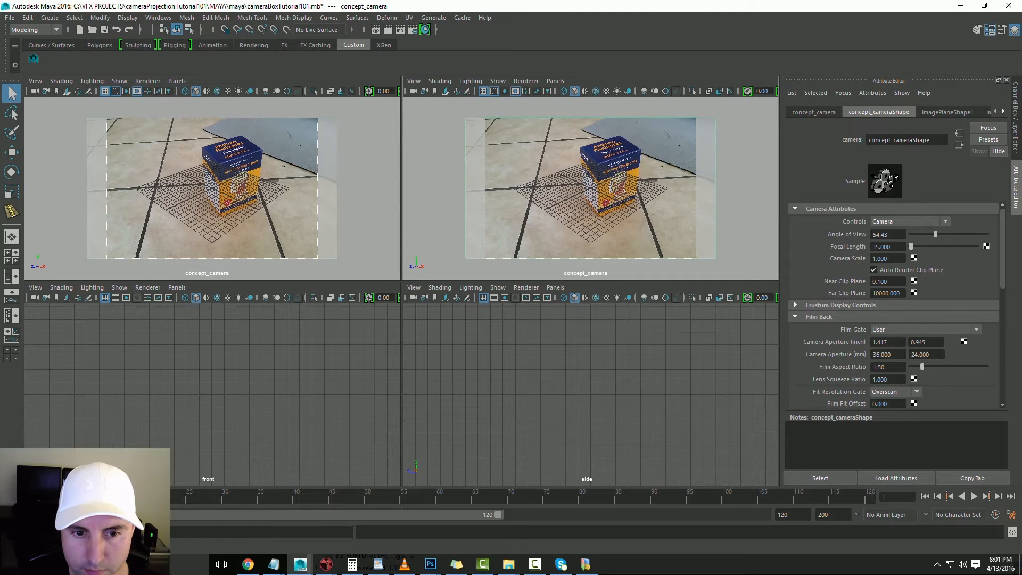
pyautogui.moveTo(887, 367); pyautogui.dragTo(872, 368)
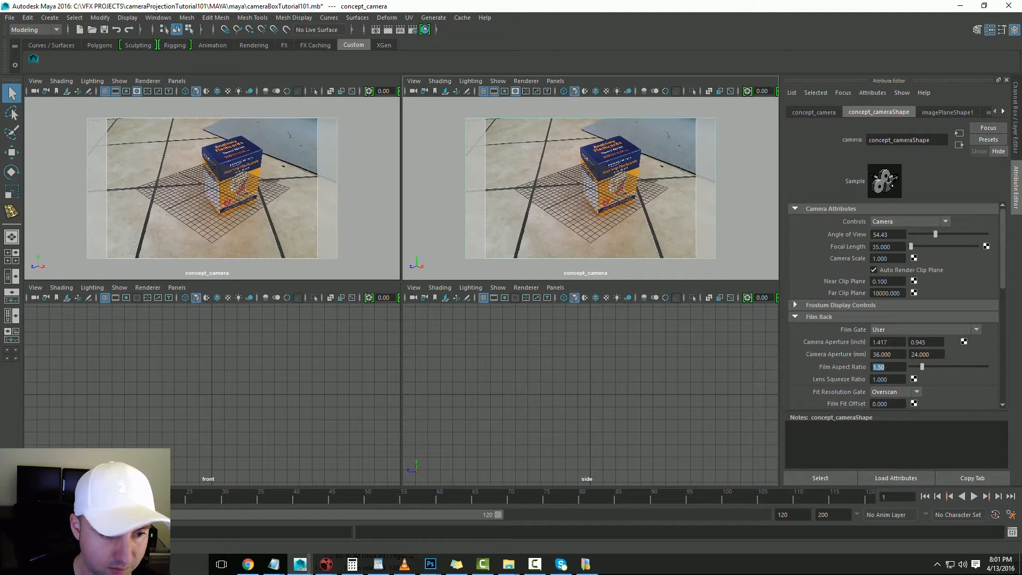
pyautogui.write('1.78')
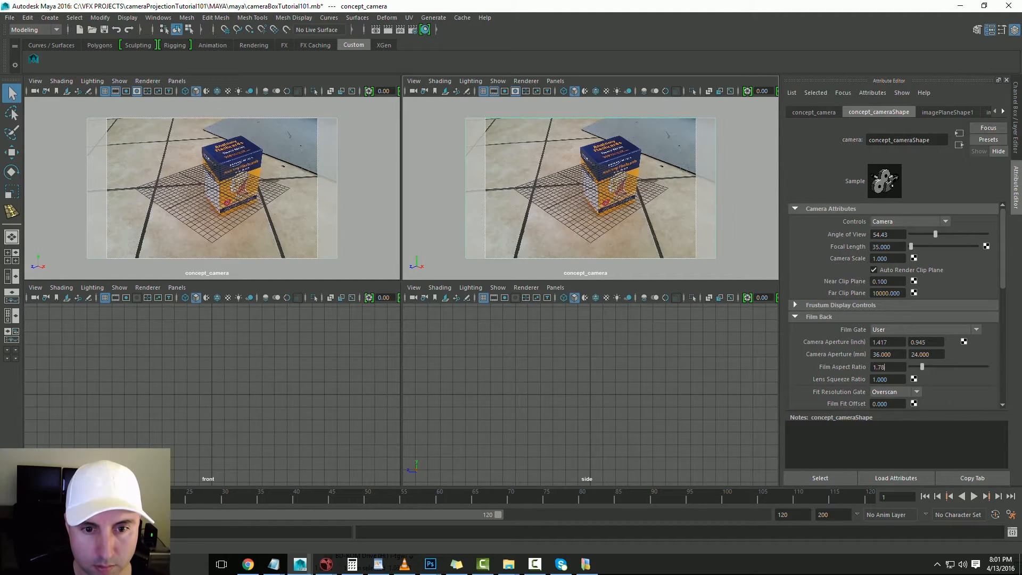
pyautogui.press('Tab')
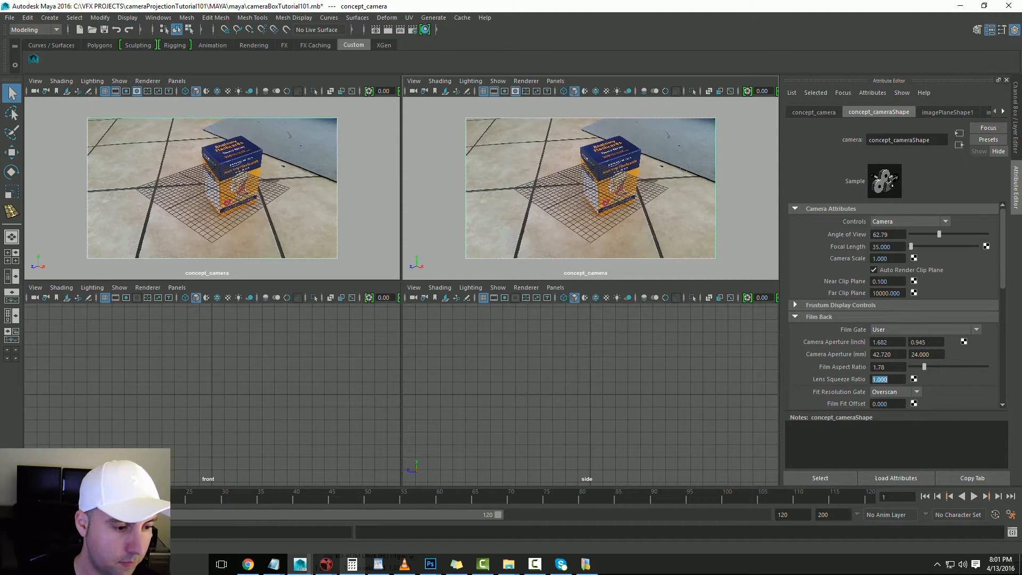
# Switch to Calculator, divide 1920 by 1080 to check the aspect ratio, and put the calculator away
pyautogui.click(352, 563)
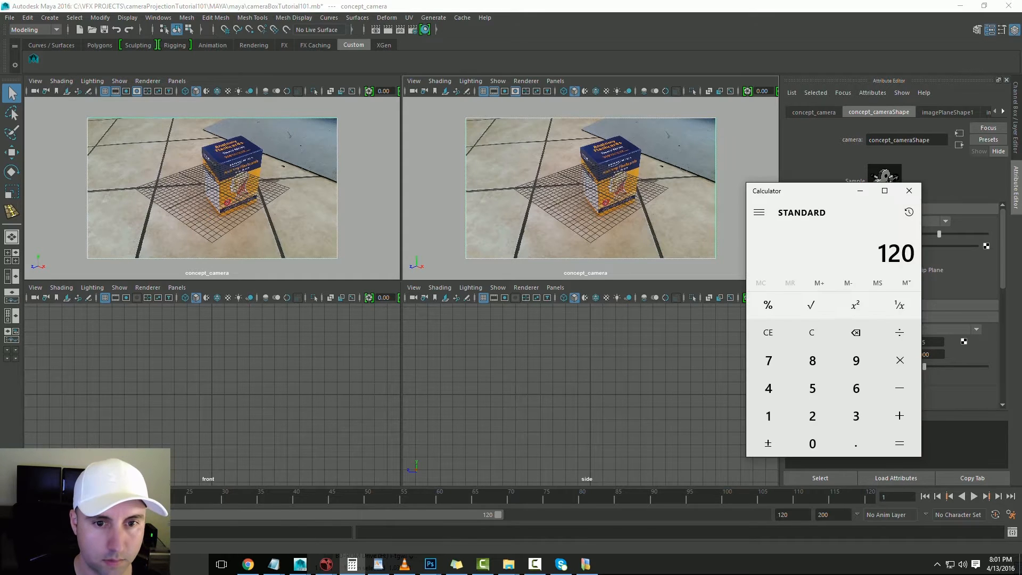
pyautogui.click(811, 332)
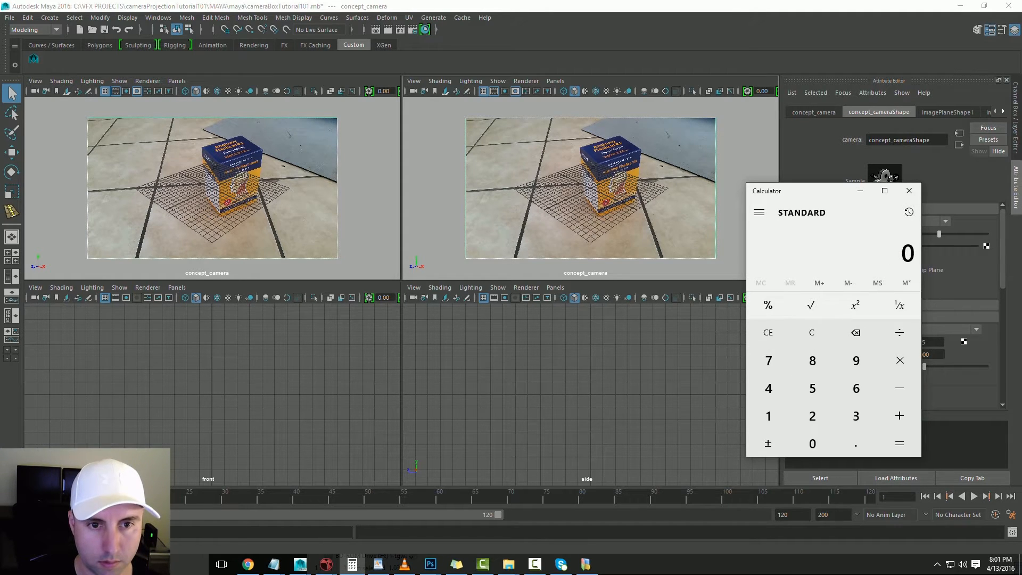
pyautogui.moveTo(799, 190); pyautogui.dragTo(494, 203)
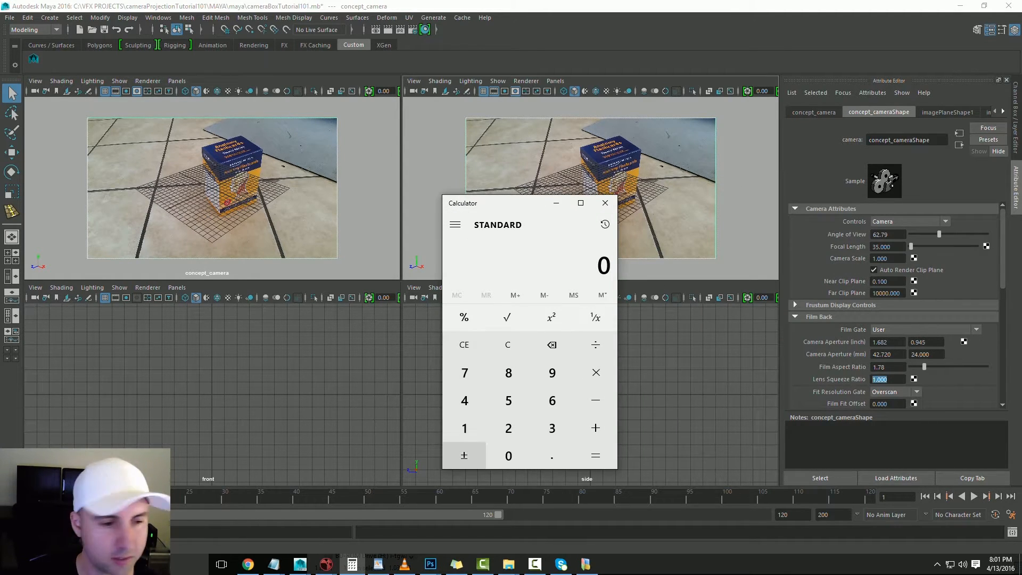
pyautogui.click(464, 428)
pyautogui.click(552, 372)
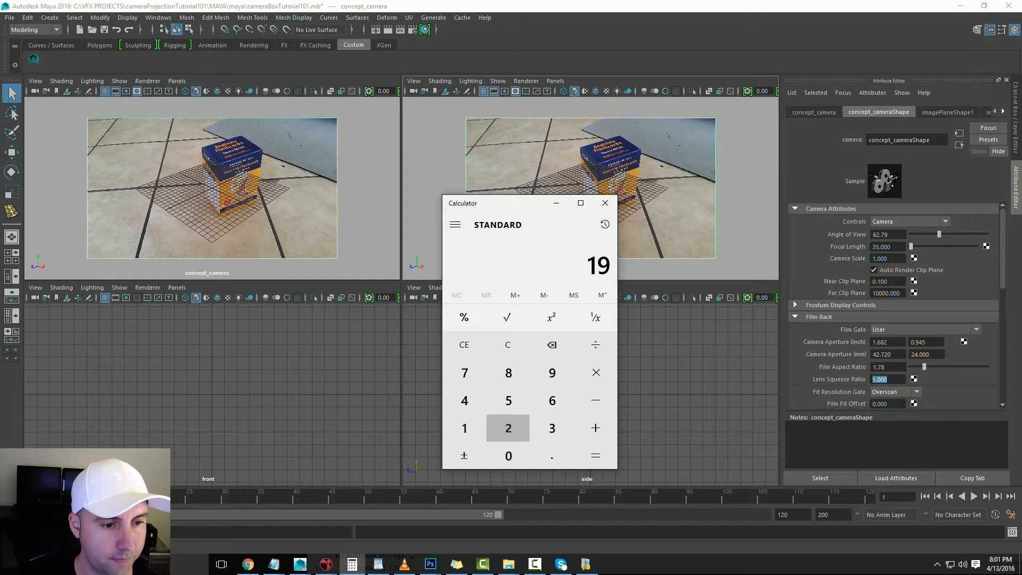
pyautogui.click(508, 428)
pyautogui.click(509, 456)
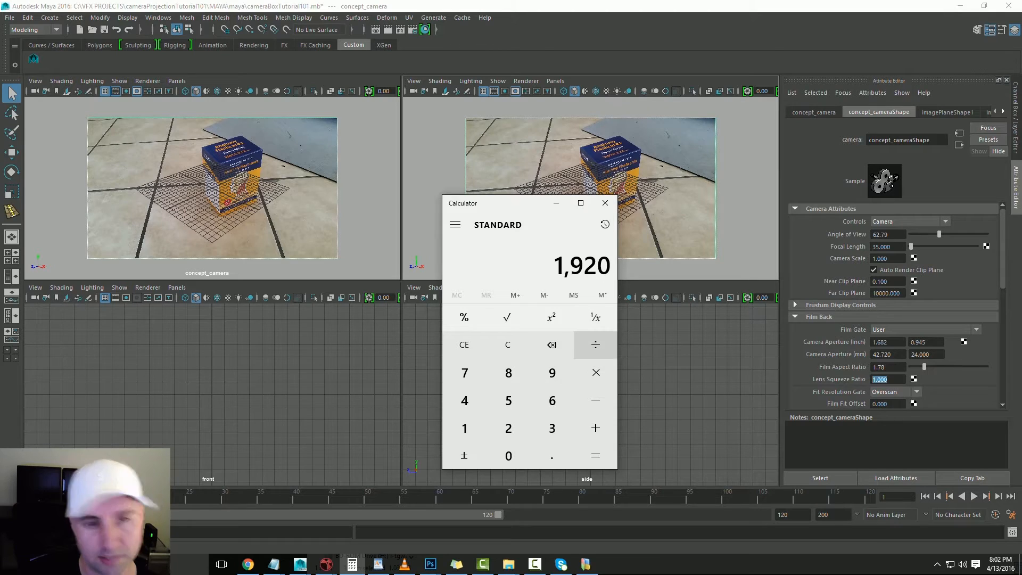
pyautogui.click(595, 345)
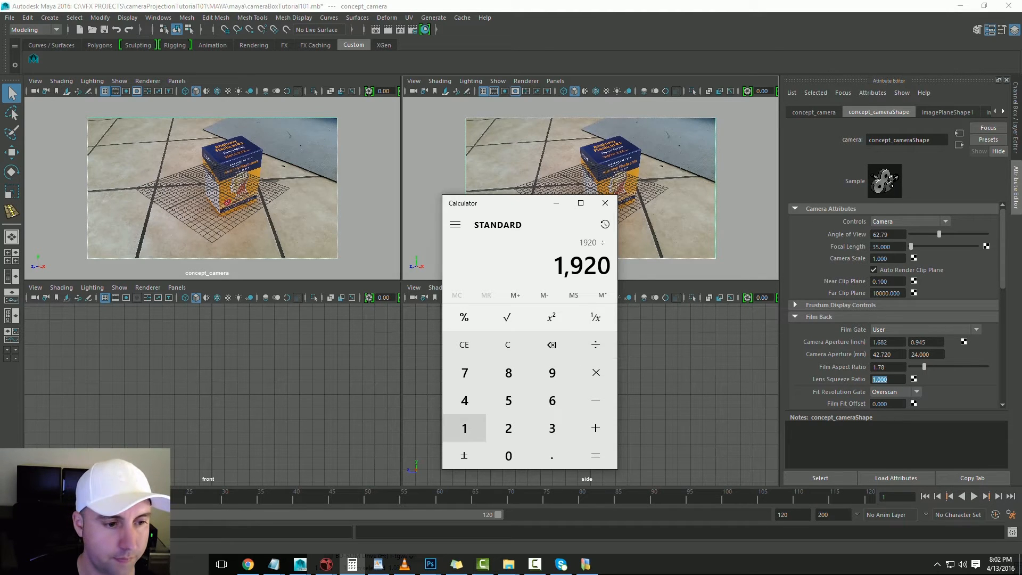
pyautogui.click(464, 428)
pyautogui.click(508, 456)
pyautogui.click(508, 372)
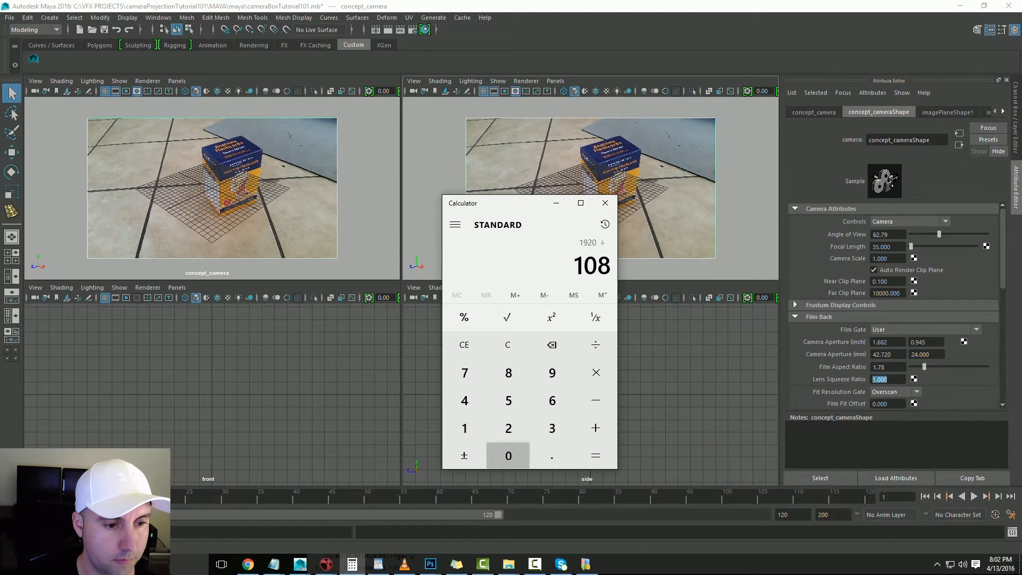
pyautogui.click(508, 456)
pyautogui.click(595, 456)
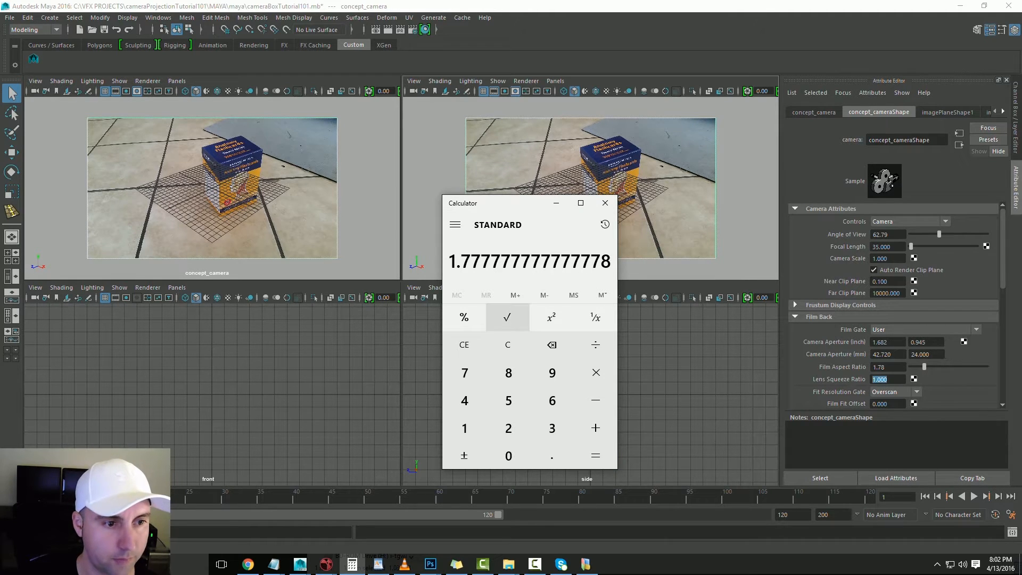
pyautogui.click(556, 203)
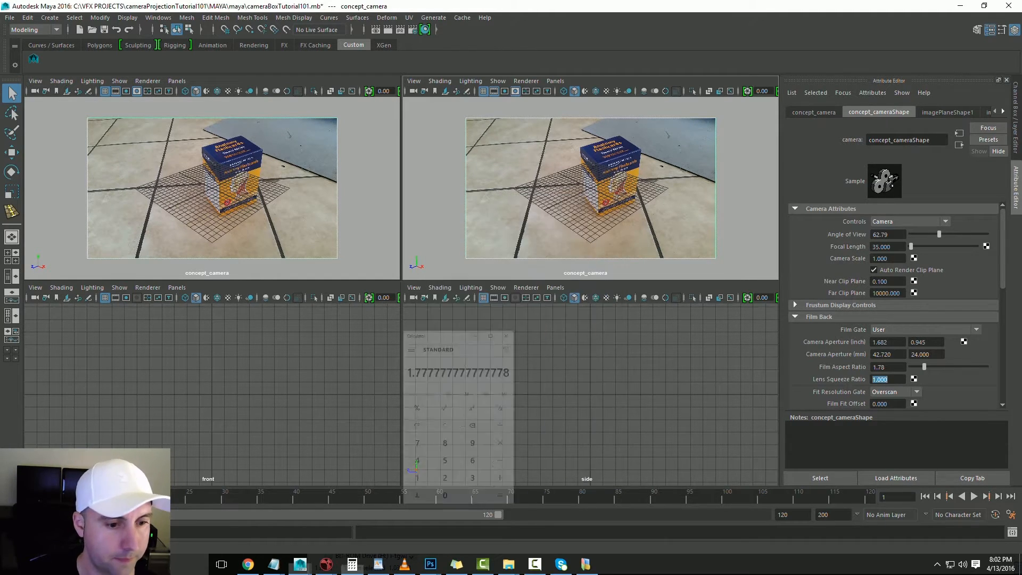
# Switch to mattePaintingBox.psd in Photoshop and draw a marquee selection across the full image width with a fixed ratio of 2.69 to 1
pyautogui.moveTo(431, 564)
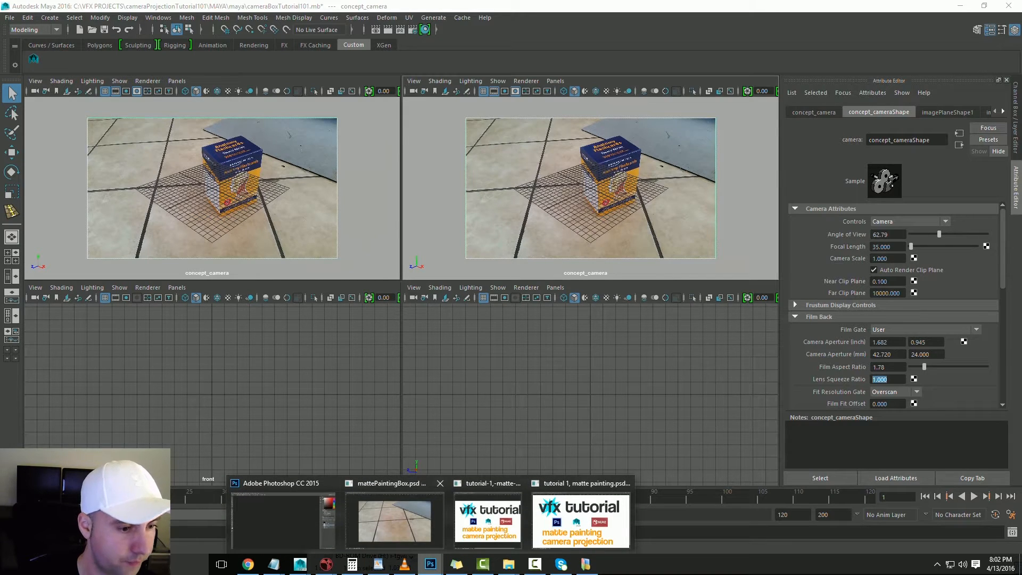
pyautogui.click(400, 514)
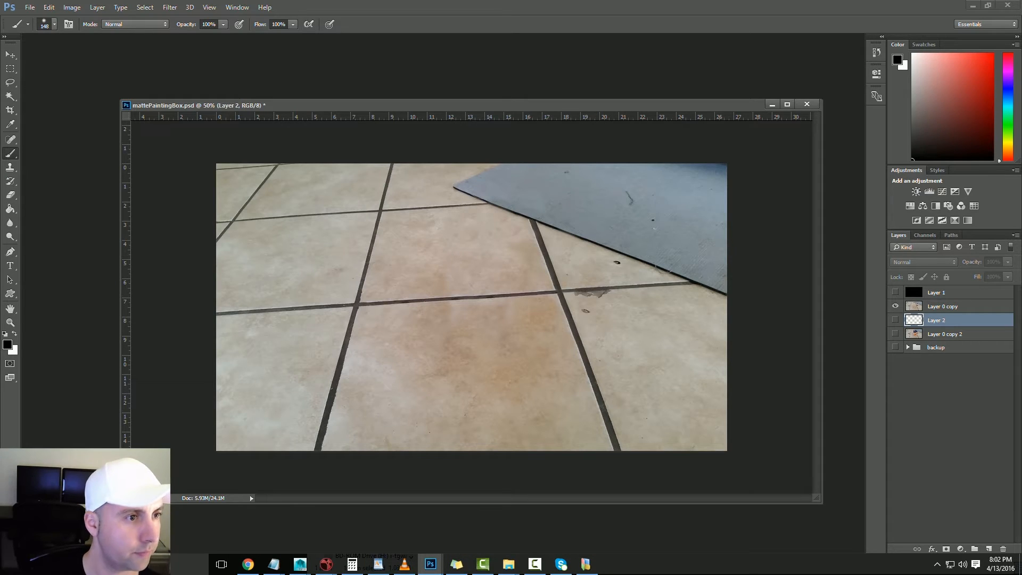
pyautogui.moveTo(471, 105); pyautogui.dragTo(477, 103)
pyautogui.press('m')
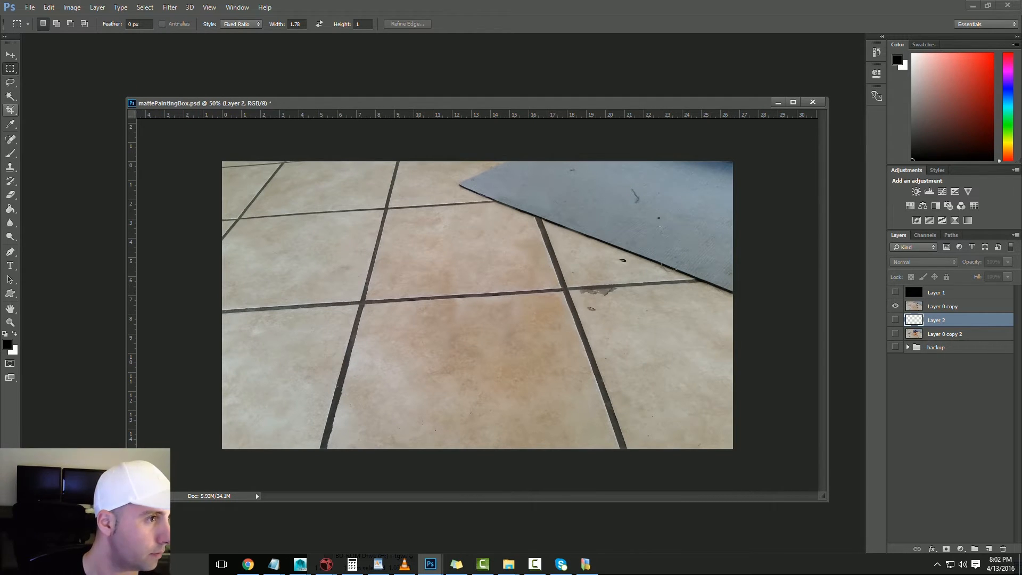
pyautogui.rightClick(10, 69)
pyautogui.press('Escape')
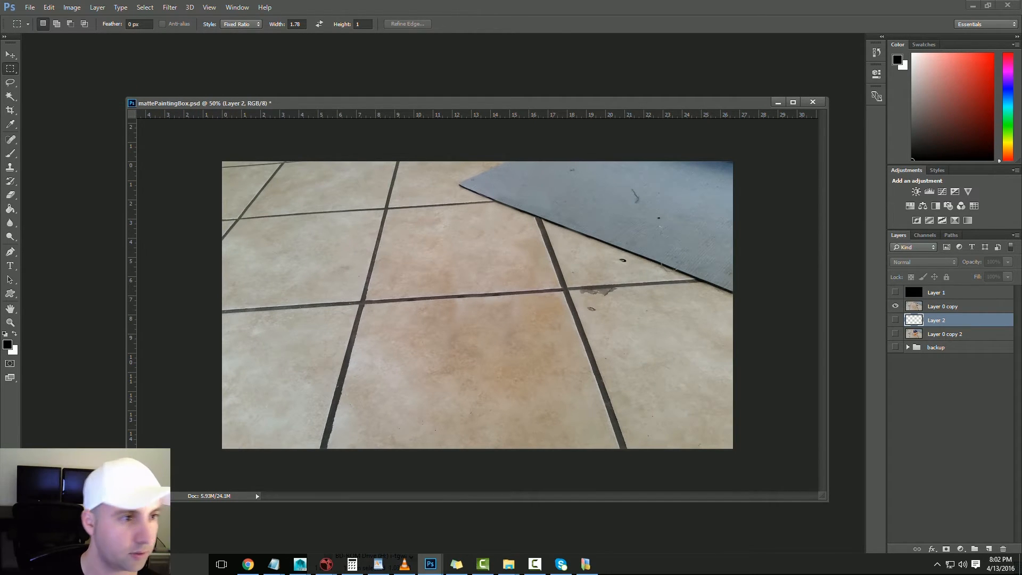
pyautogui.click(296, 24)
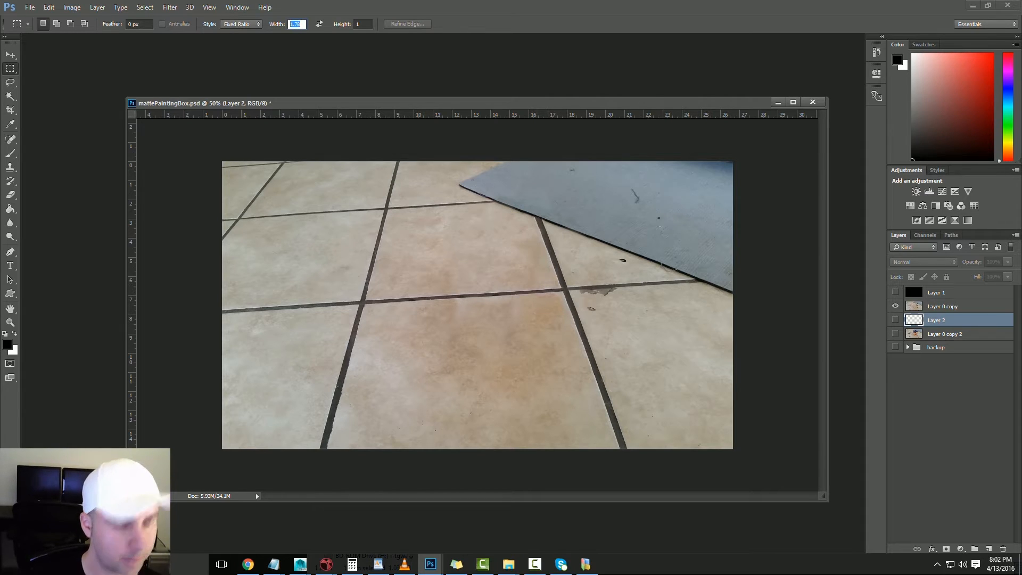
pyautogui.write('.69')
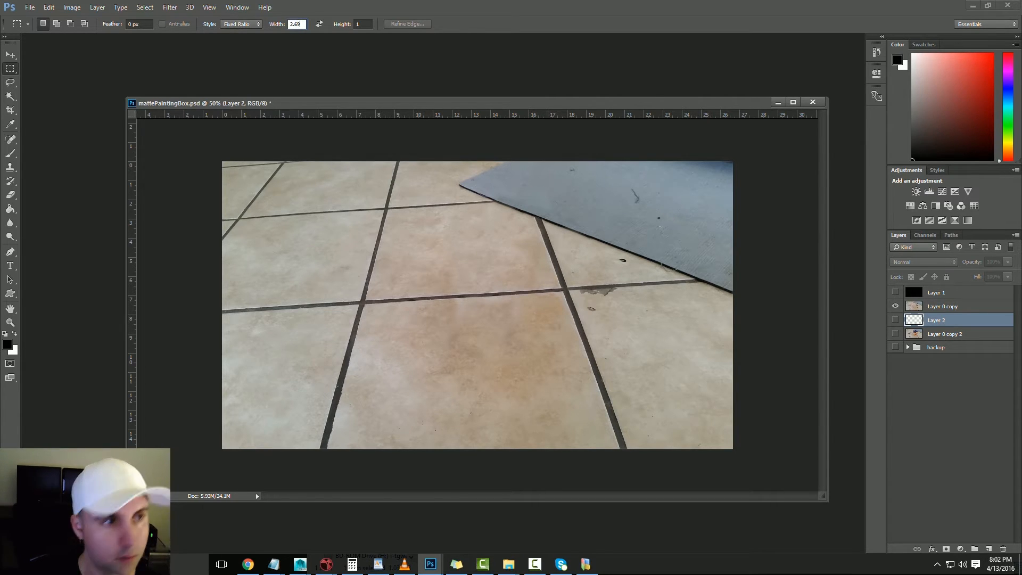
pyautogui.press('Tab')
pyautogui.moveTo(222, 202); pyautogui.dragTo(799, 421)
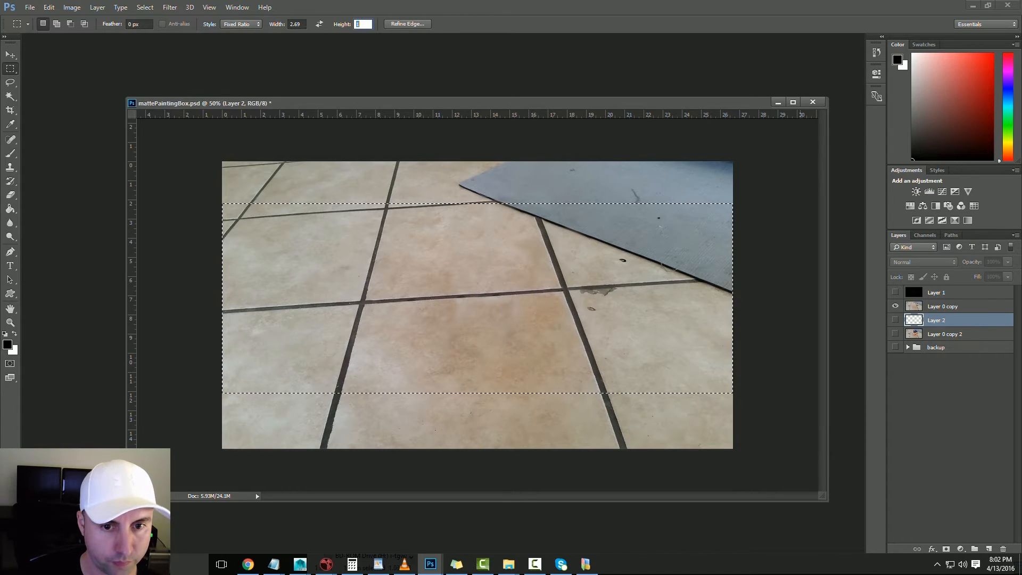
# Select and show the black Layer 1, then deselect the 2.69 to 1 marquee area
pyautogui.click(937, 292)
pyautogui.click(895, 292)
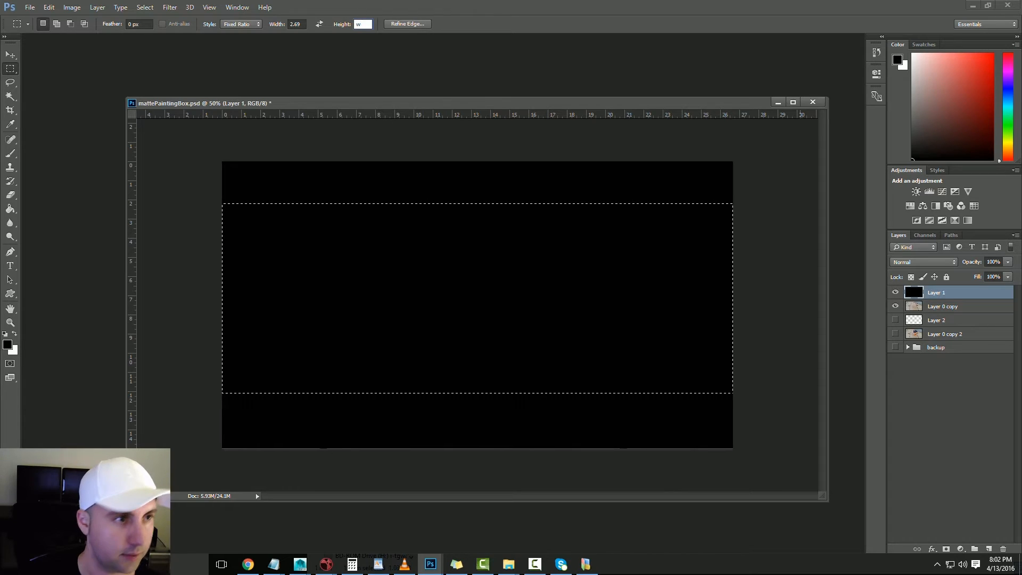
pyautogui.press('Return')
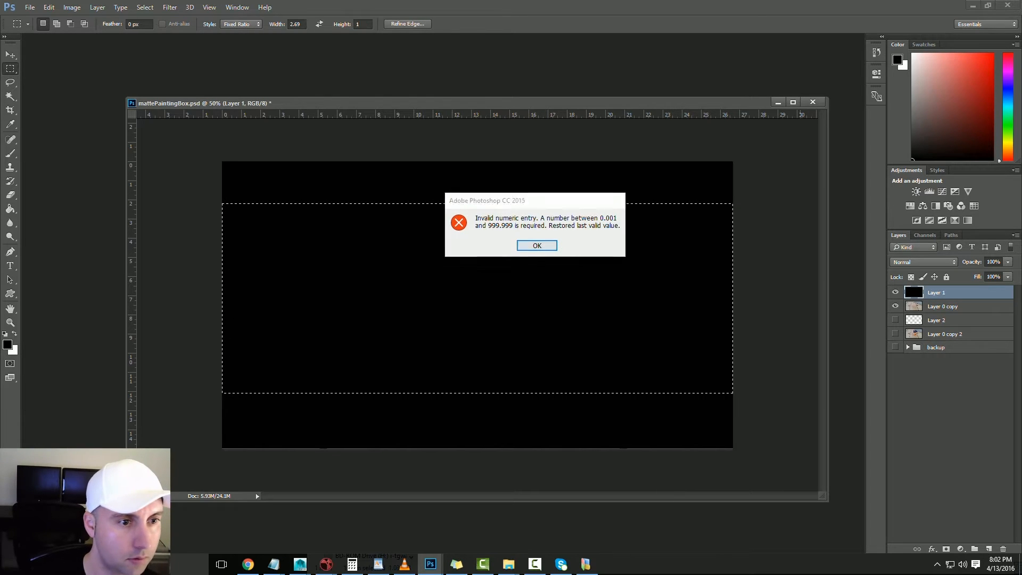
pyautogui.press('Return')
pyautogui.press('Return')
pyautogui.hotkey('ctrl', 'd')
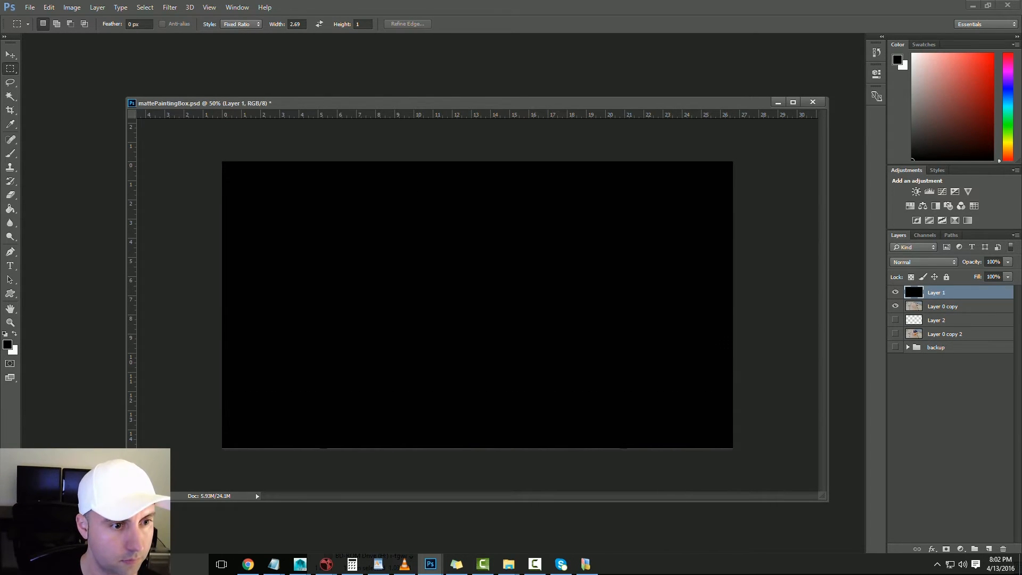
# Check a 1.78 to 1 fixed-ratio marquee against the whole canvas, then deselect it and hide Layer 1
pyautogui.doubleClick(295, 23)
pyautogui.write('1.78')
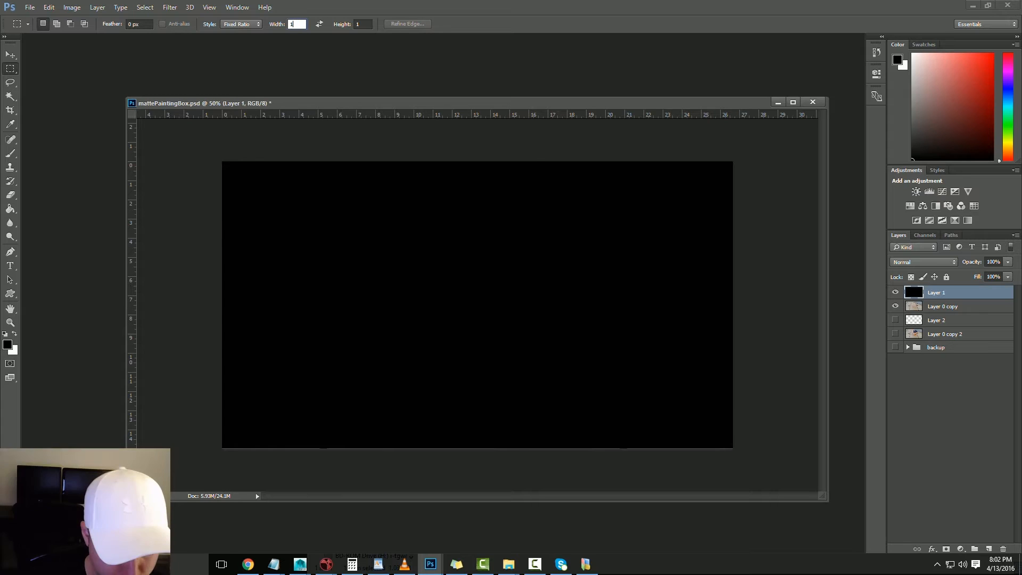
pyautogui.press('Tab')
pyautogui.moveTo(222, 161); pyautogui.dragTo(886, 522)
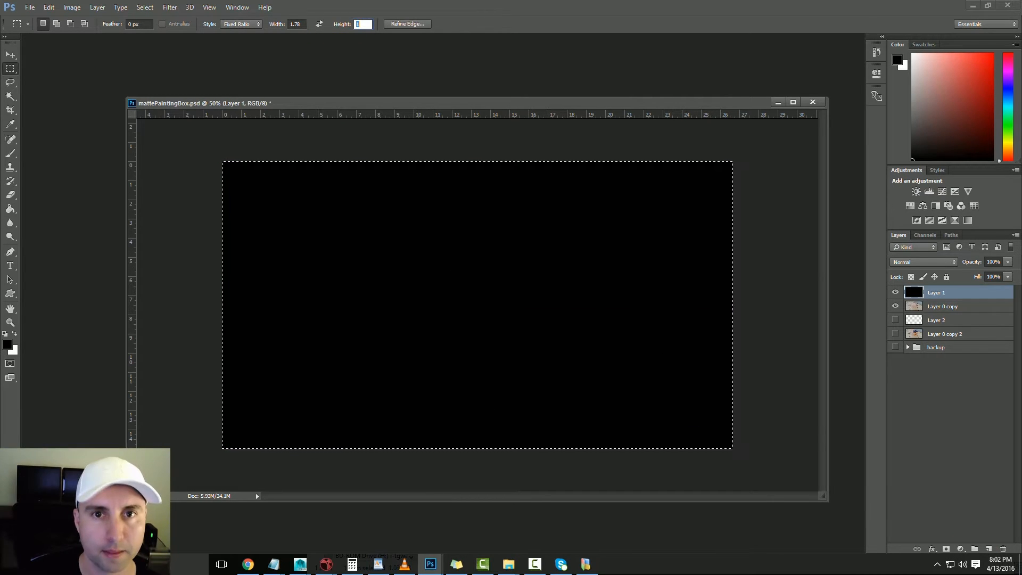
pyautogui.press('Return')
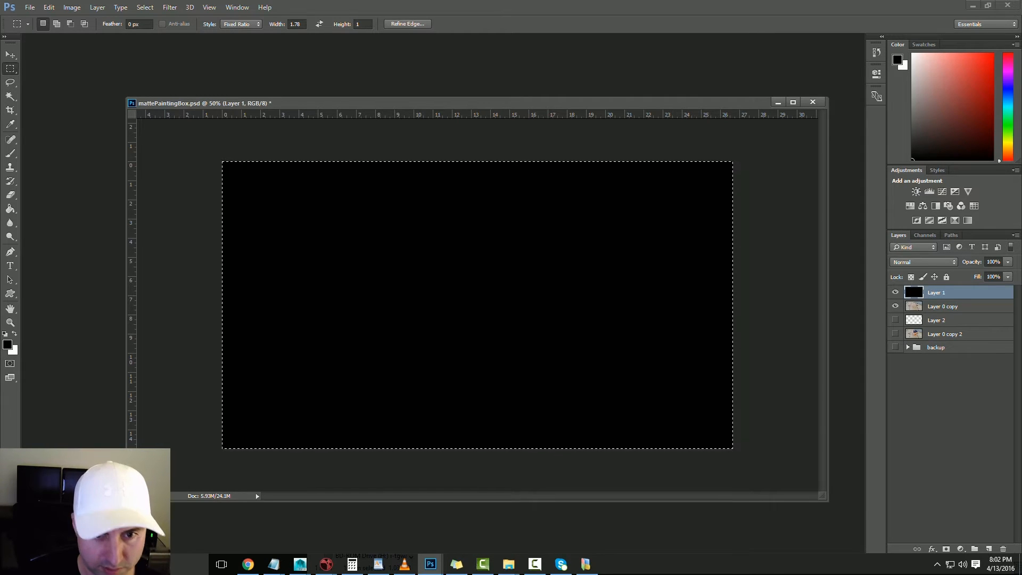
pyautogui.hotkey('ctrl', 'd')
pyautogui.click(896, 292)
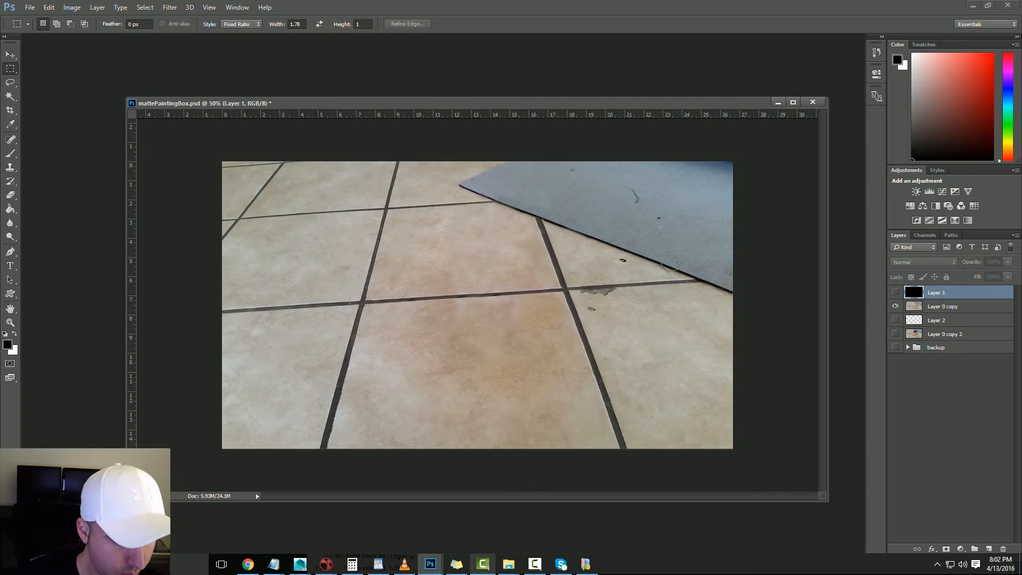
# Switch back to Maya, review concept_camera's gate and fit settings, and clear the camera selection
pyautogui.moveTo(300, 564)
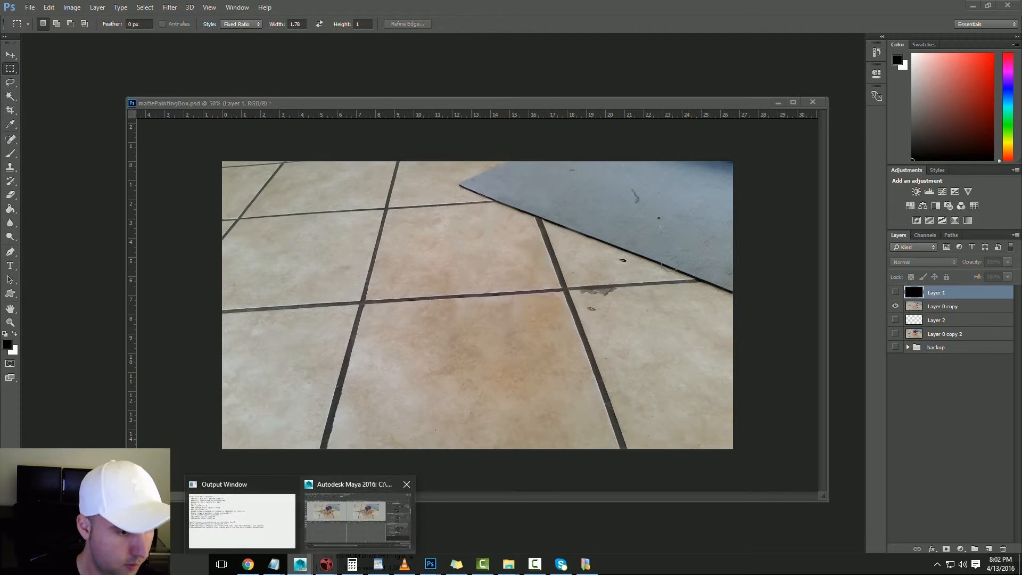
pyautogui.click(362, 514)
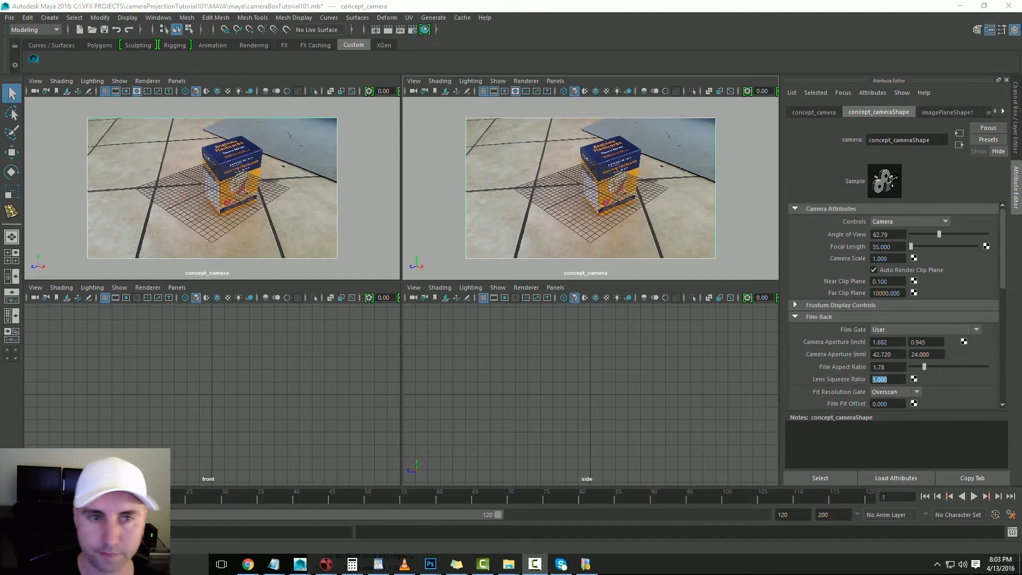
pyautogui.click(414, 81)
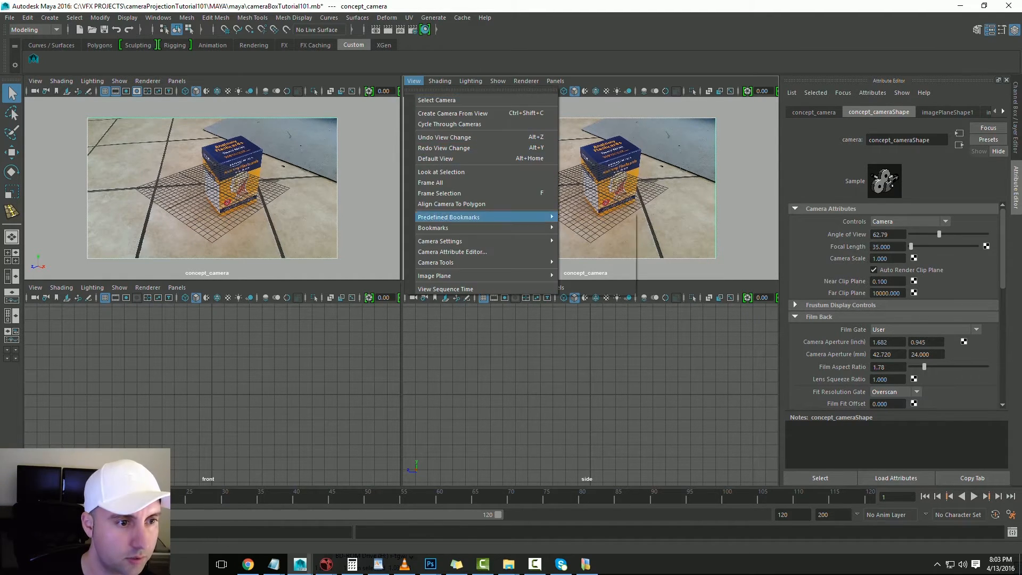
pyautogui.moveTo(479, 241)
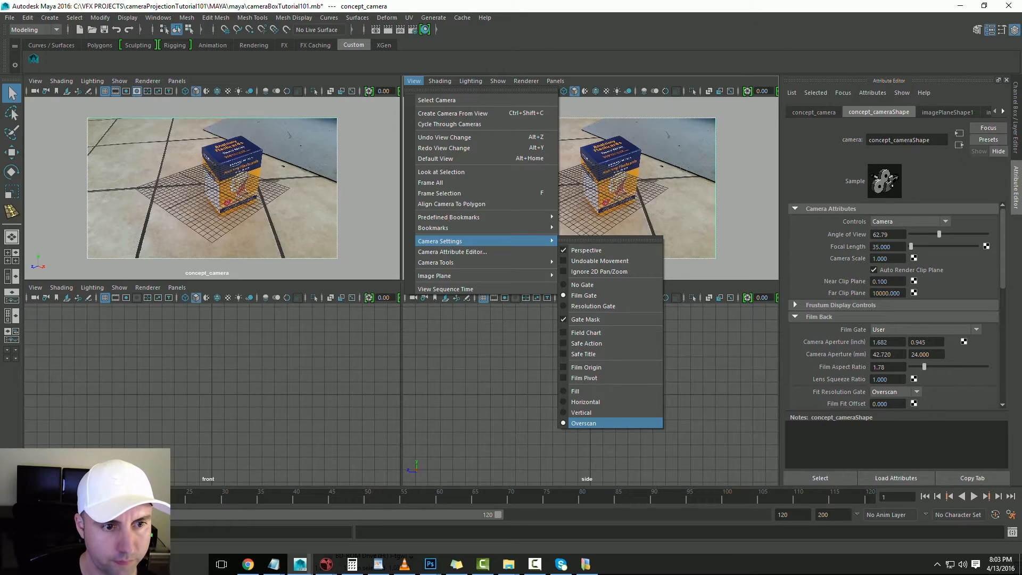
pyautogui.click(746, 239)
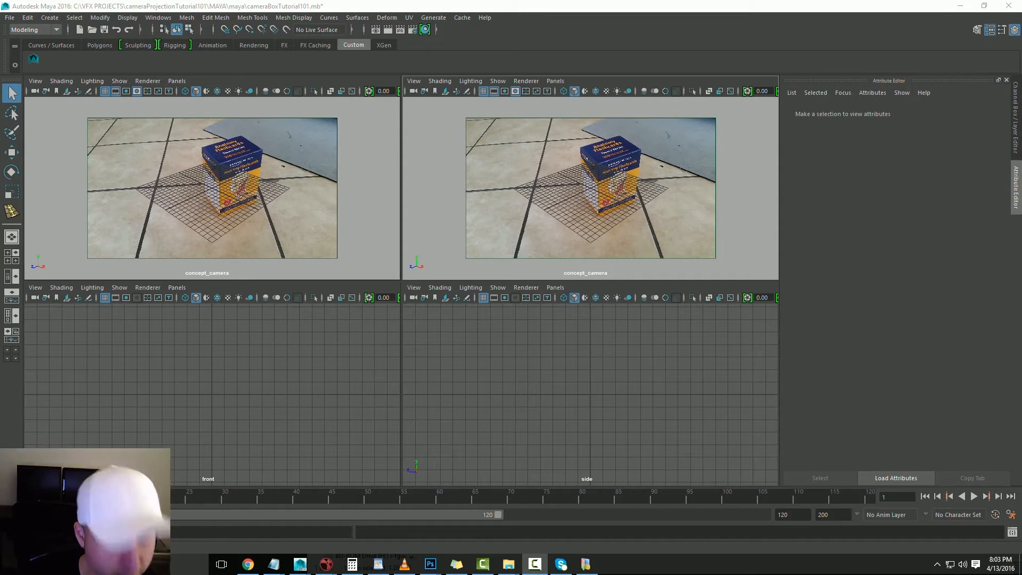
# Orbit, dolly and pan concept_camera until the grid's side edges line up with the floor tile's grout lines beneath the box
pyautogui.keyDown('alt'); pyautogui.moveTo(591, 189); pyautogui.dragTo(521, 212); pyautogui.keyUp('alt')
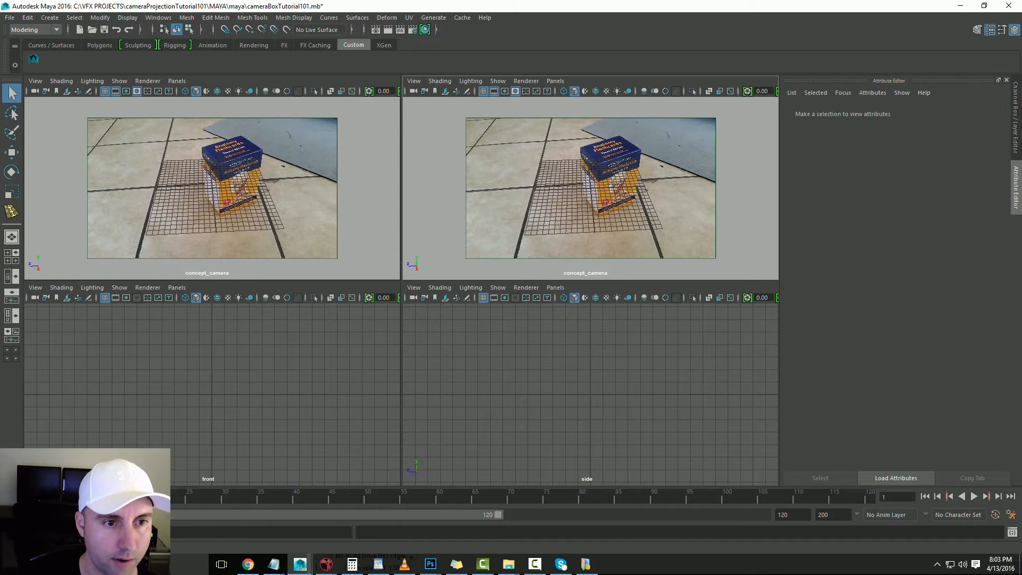
pyautogui.moveTo(591, 197)
pyautogui.keyDown('alt'); pyautogui.mouseDown(button='right')
pyautogui.moveTo(548, 197)
pyautogui.moveTo(634, 197)
pyautogui.moveTo(599, 197)
pyautogui.mouseUp(button='right'); pyautogui.keyUp('alt')
pyautogui.keyDown('alt'); pyautogui.moveTo(593, 192); pyautogui.dragTo(585, 219, button='middle'); pyautogui.keyUp('alt')
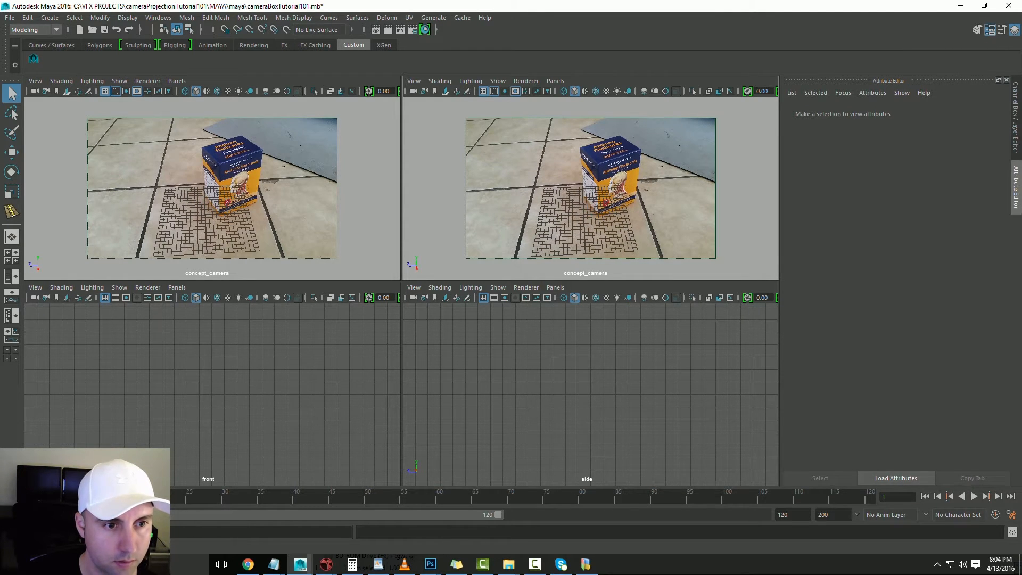
pyautogui.keyDown('alt'); pyautogui.moveTo(586, 213); pyautogui.dragTo(612, 213, button='right'); pyautogui.keyUp('alt')
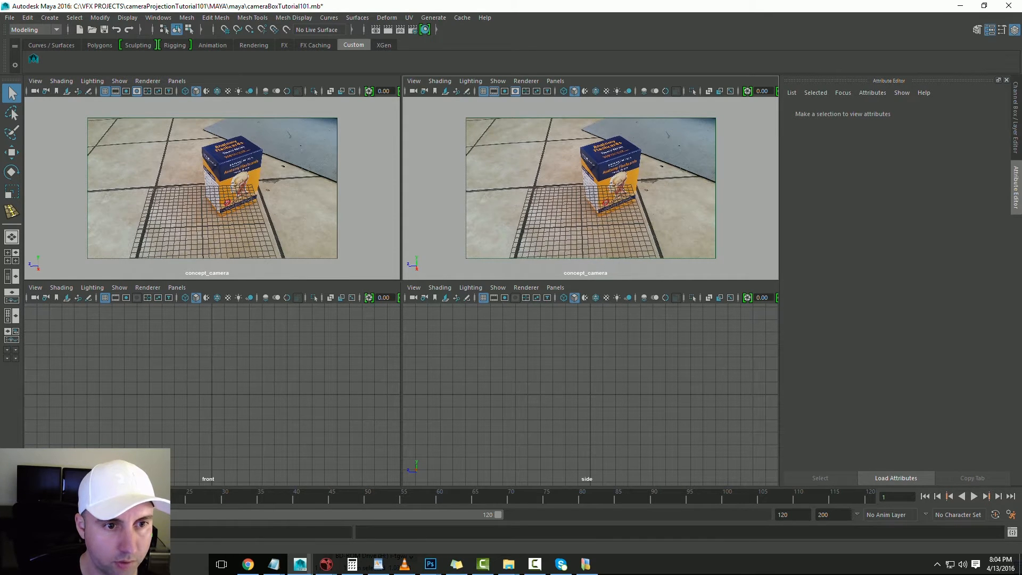
pyautogui.keyDown('alt'); pyautogui.moveTo(591, 213); pyautogui.dragTo(596, 211, button='middle'); pyautogui.keyUp('alt')
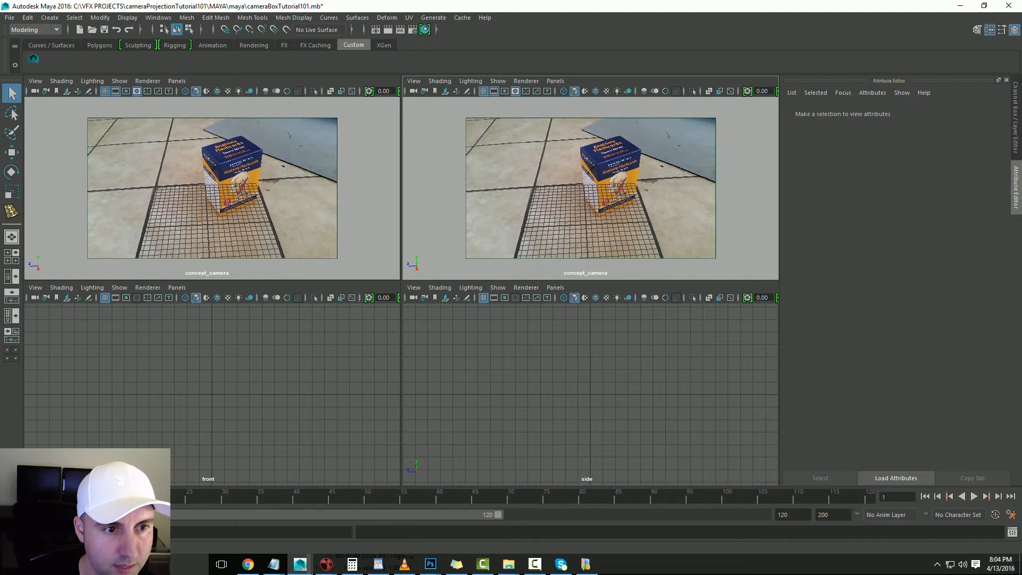
pyautogui.moveTo(591, 213)
pyautogui.keyDown('alt'); pyautogui.mouseDown(button='right')
pyautogui.moveTo(581, 213)
pyautogui.moveTo(619, 213)
pyautogui.moveTo(589, 213)
pyautogui.mouseUp(button='right'); pyautogui.keyUp('alt')
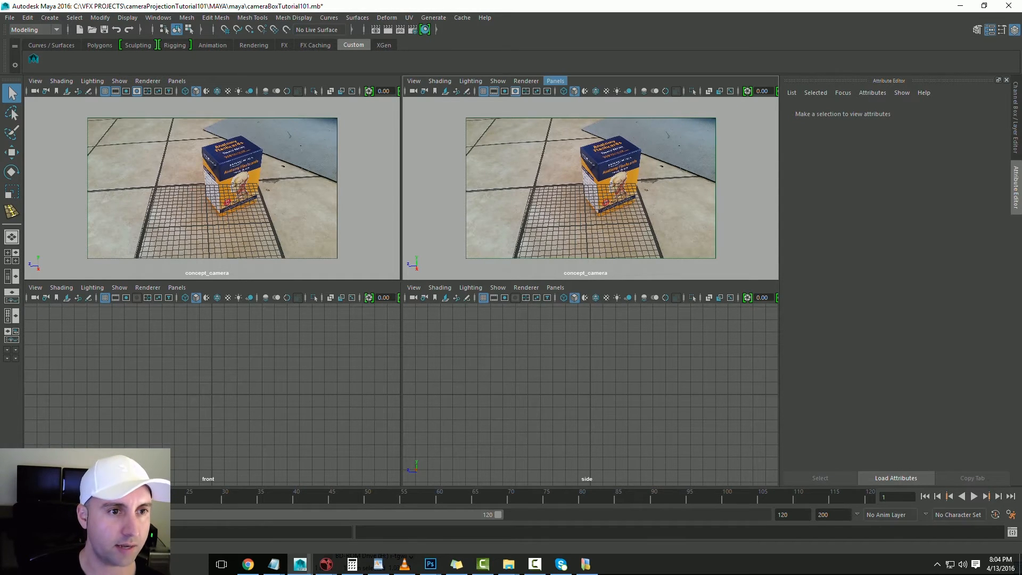
# Select concept_camera, lock its Translate and Rotate X, Y and Z channels, and clear the selection
pyautogui.click(555, 81)
pyautogui.moveTo(575, 91)
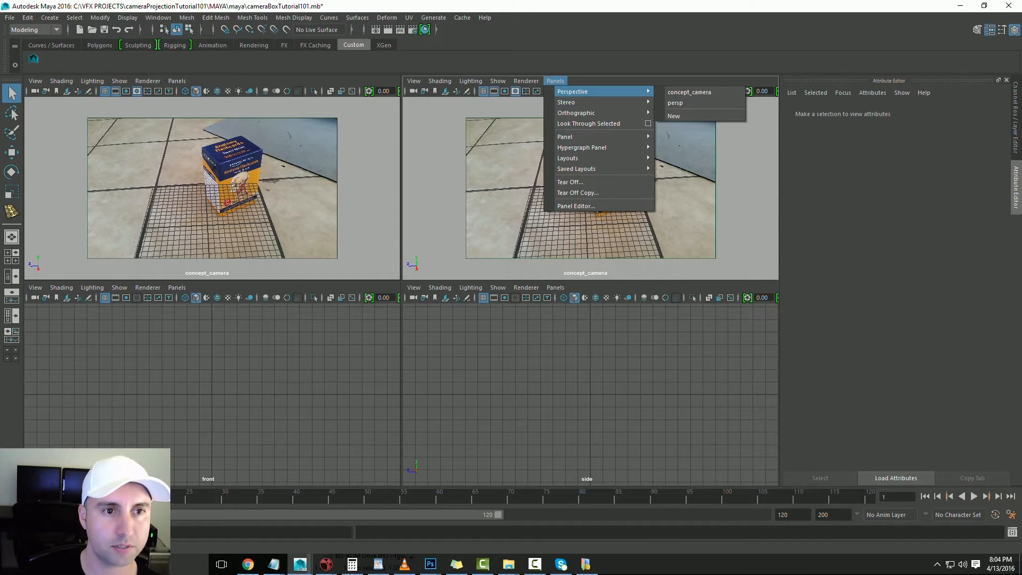
pyautogui.click(689, 92)
pyautogui.click(414, 81)
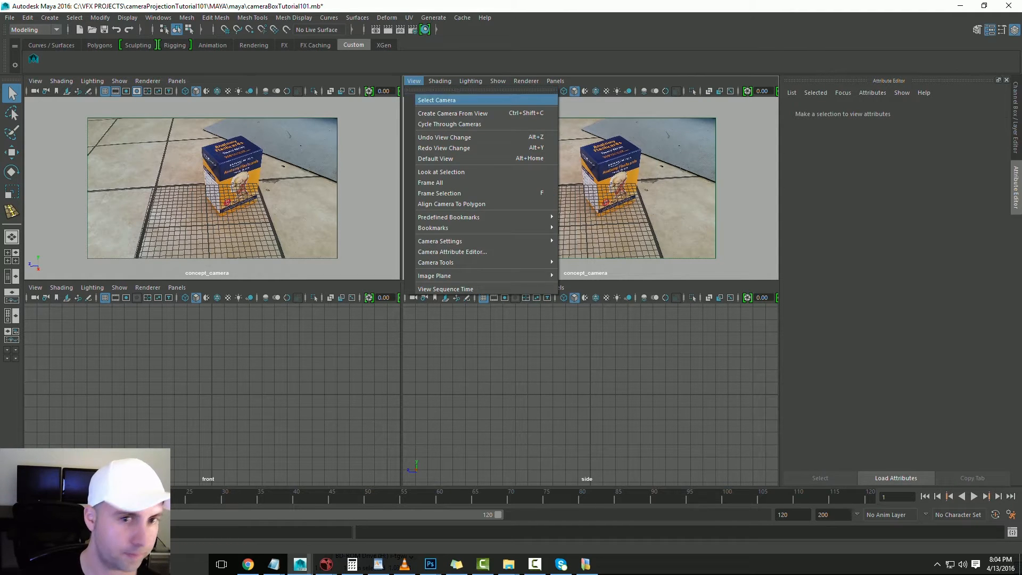
pyautogui.click(429, 96)
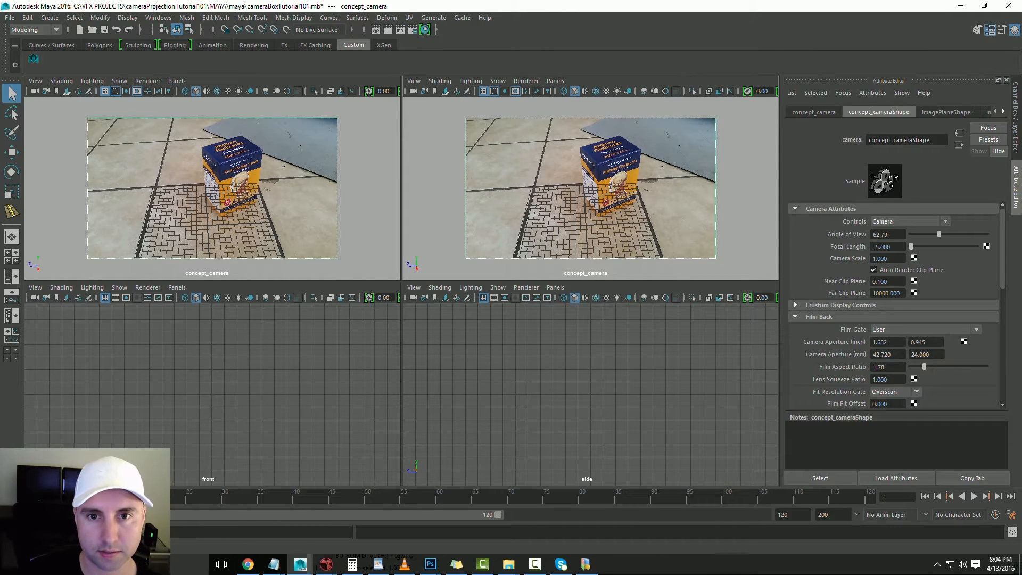
pyautogui.hotkey('ctrl', 'a')
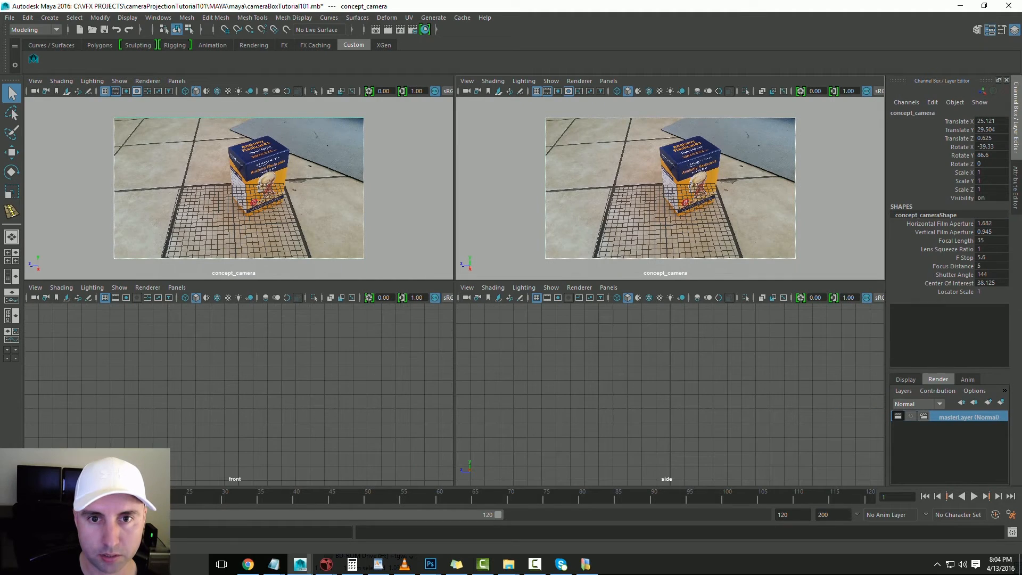
pyautogui.moveTo(957, 121); pyautogui.dragTo(959, 164)
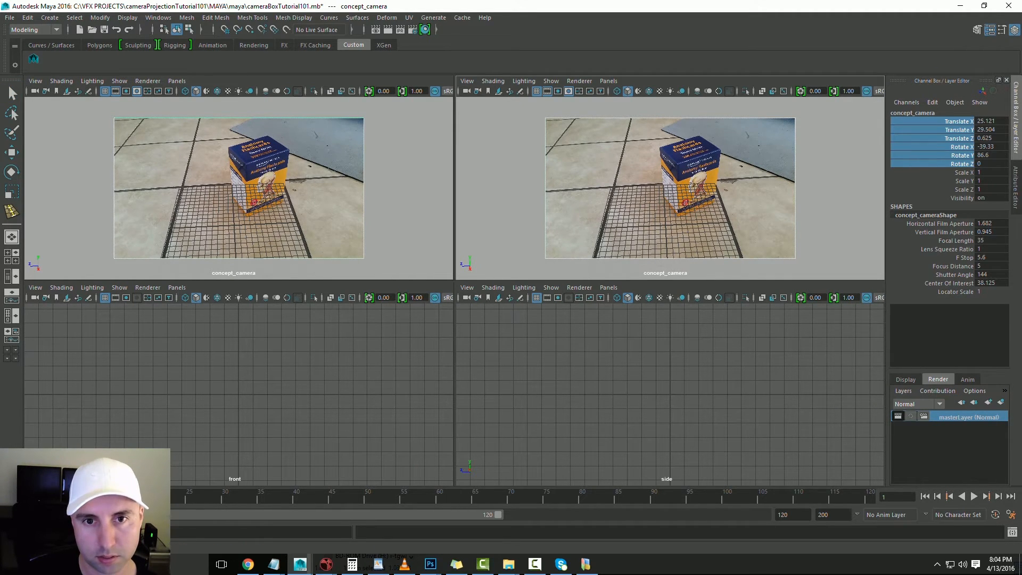
pyautogui.click(961, 121)
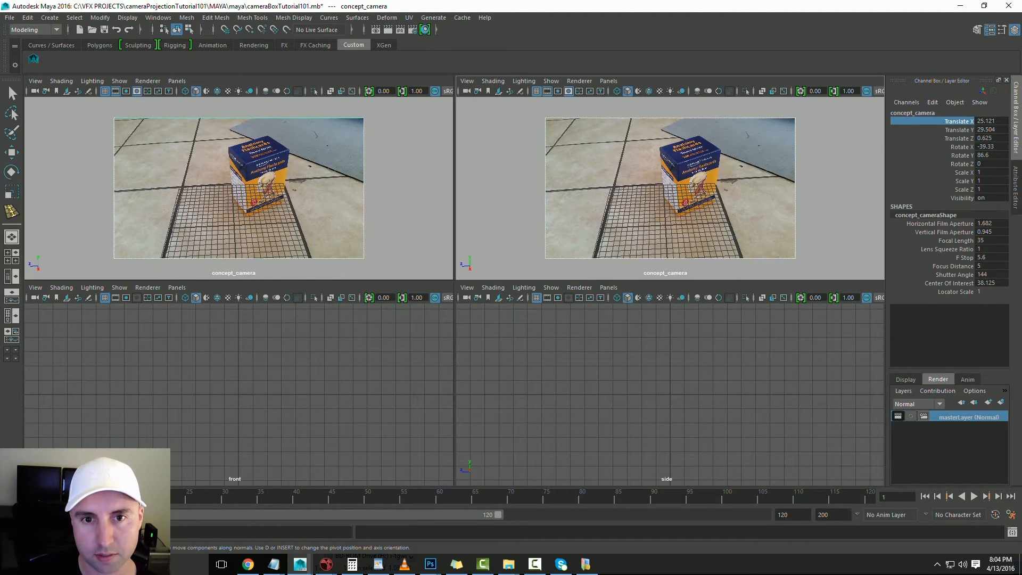
pyautogui.keyDown('shift'); pyautogui.click(961, 163); pyautogui.keyUp('shift')
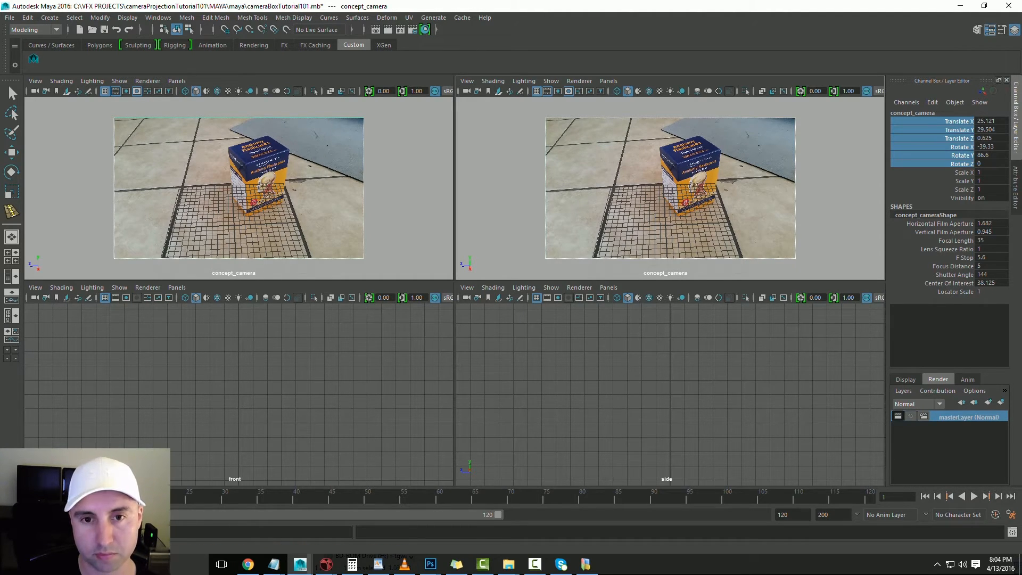
pyautogui.rightClick(961, 162)
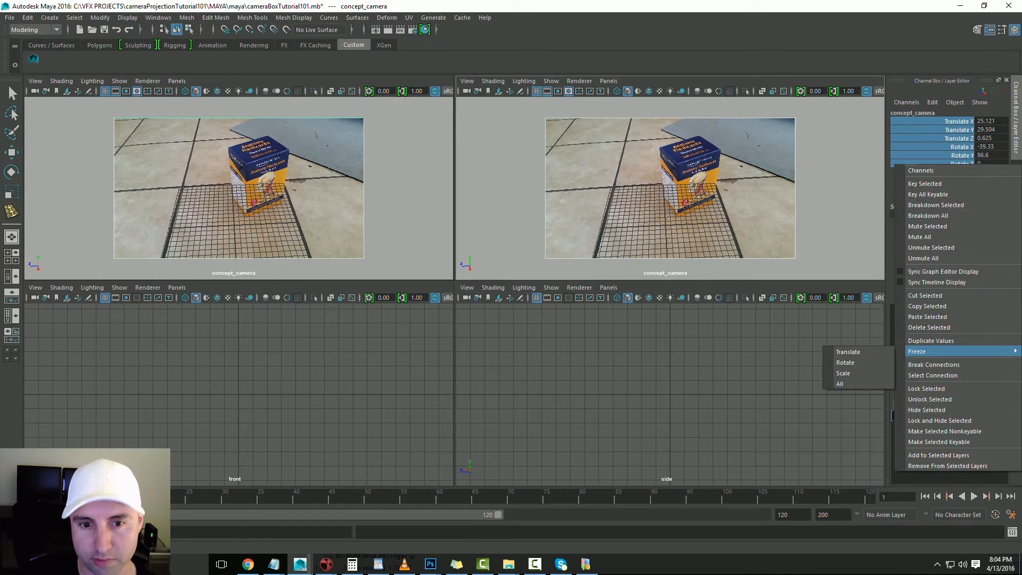
pyautogui.click(926, 388)
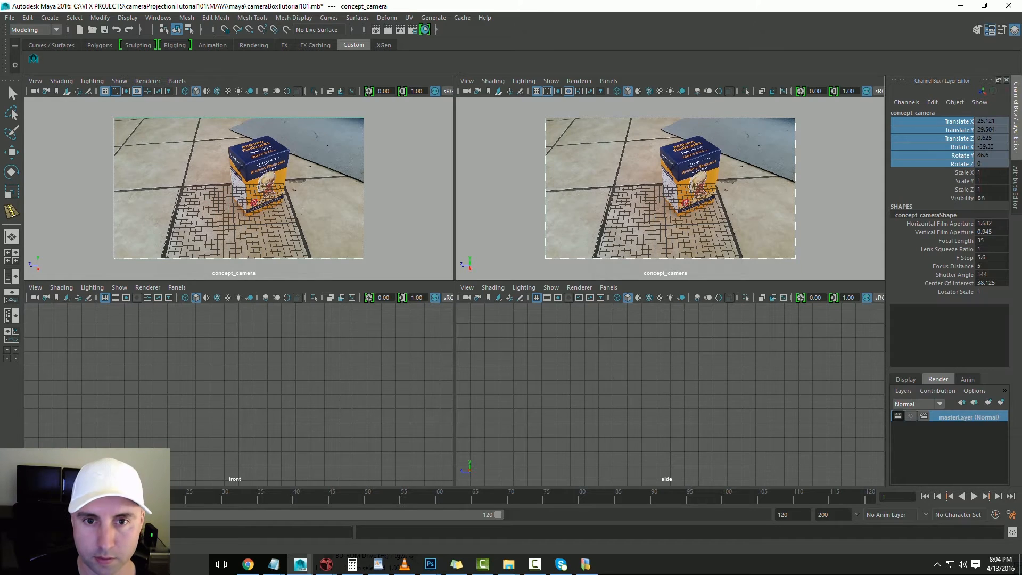
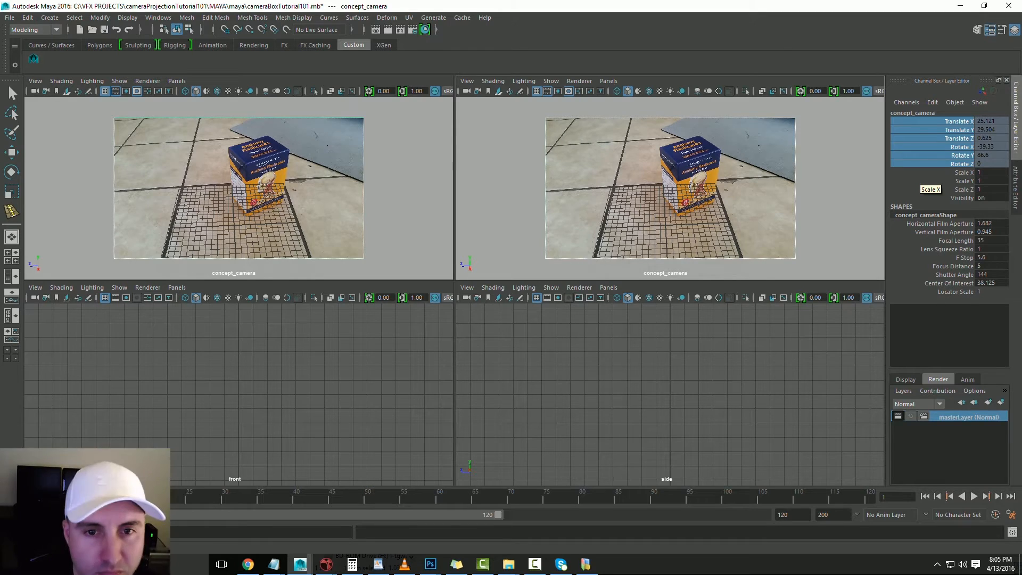
pyautogui.click(841, 186)
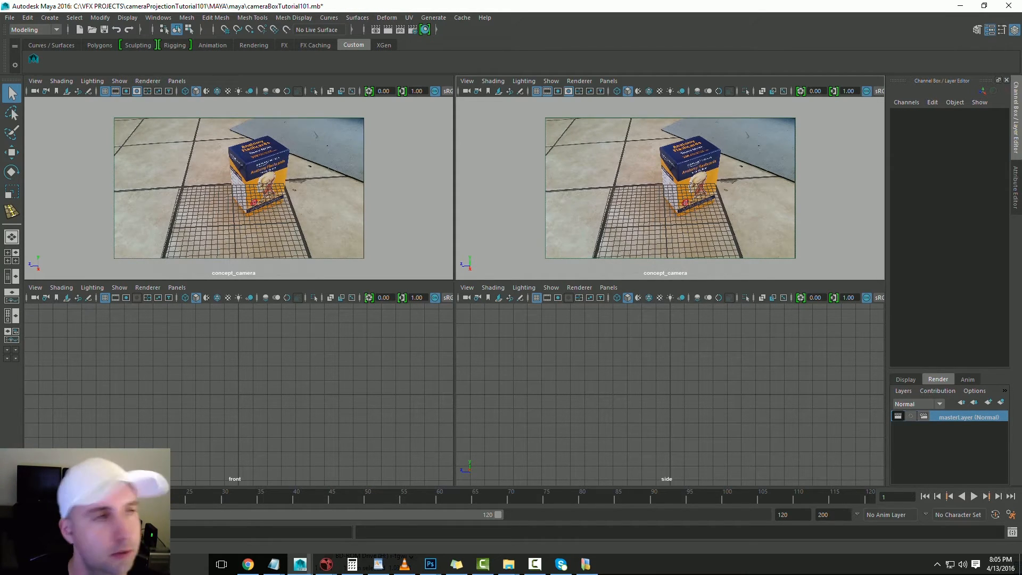
# Create a default polygon cube at the origin
pyautogui.click(50, 18)
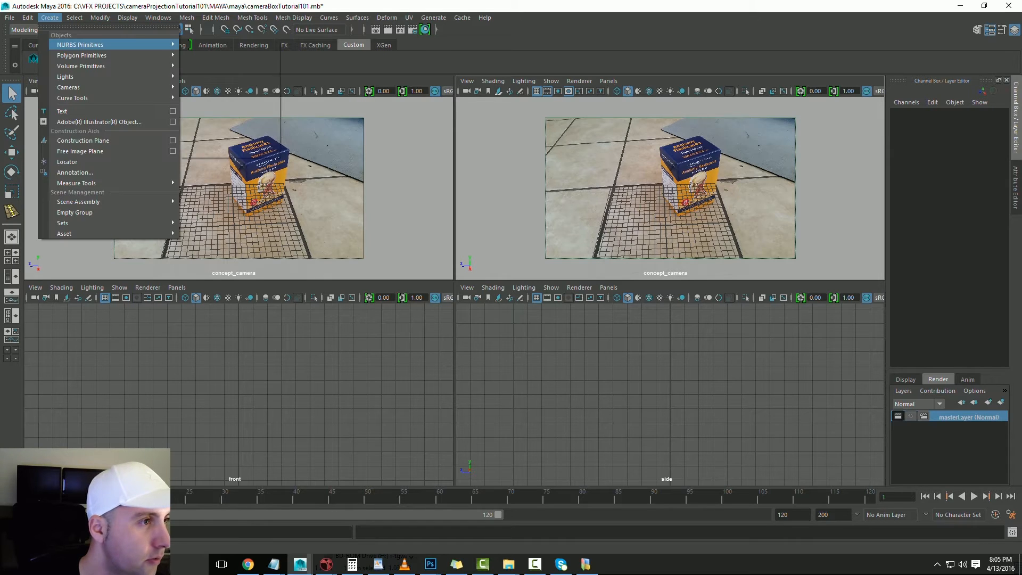
pyautogui.moveTo(79, 45)
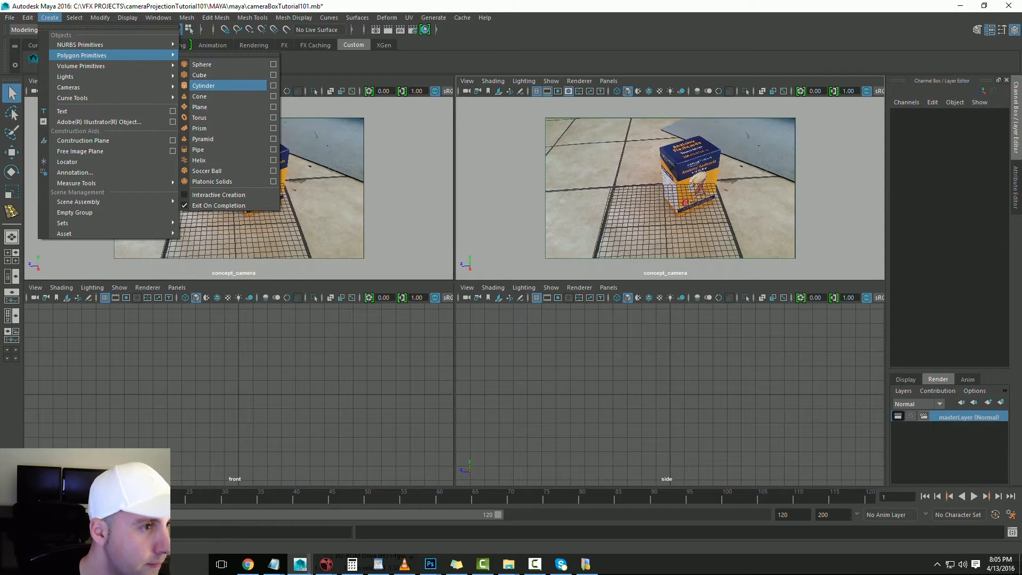
pyautogui.press('Escape')
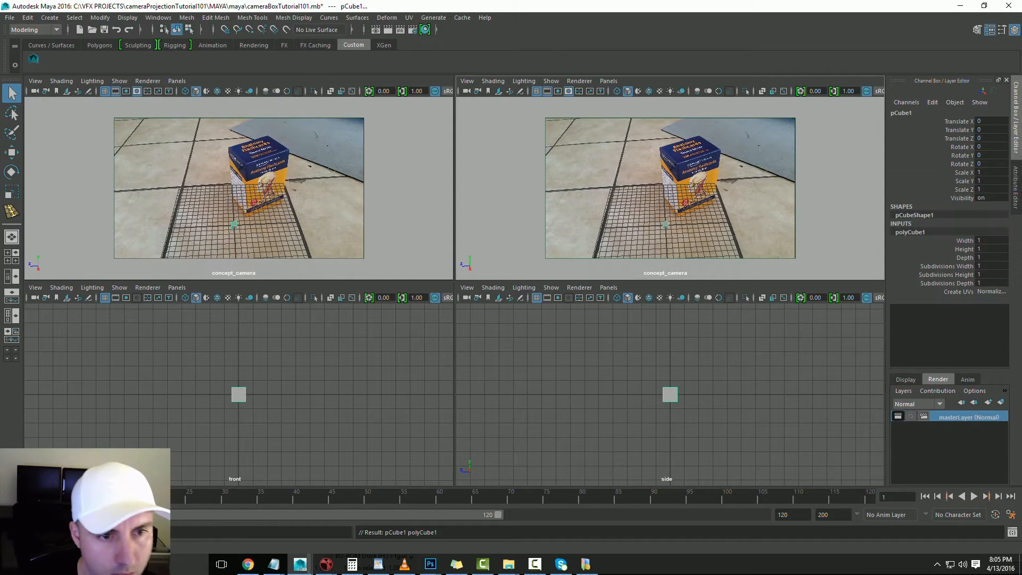
# Compare the Move, Rotate and Scale manipulators on the new cube by switching between them
pyautogui.press('w')
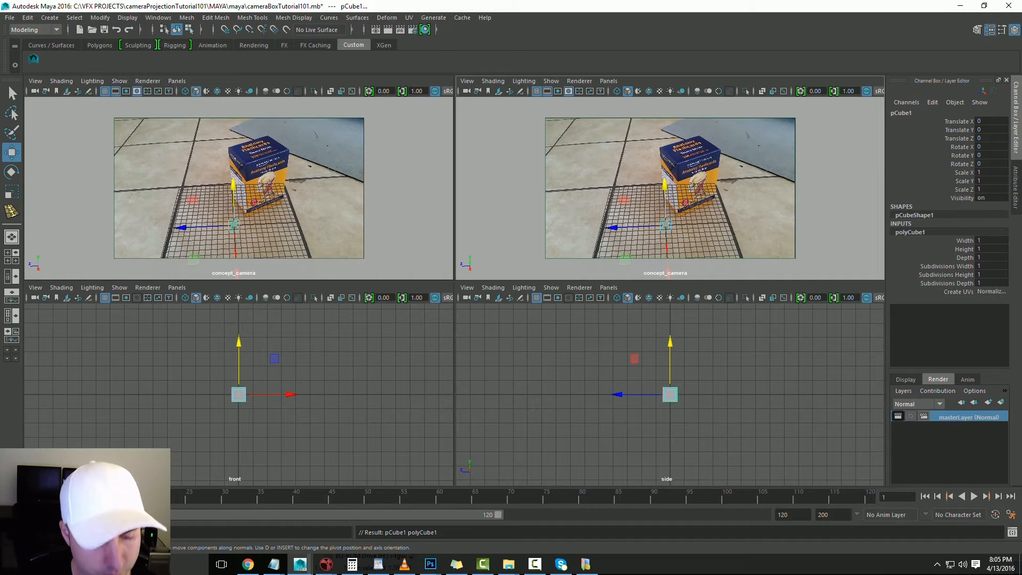
pyautogui.press('e')
pyautogui.press('r')
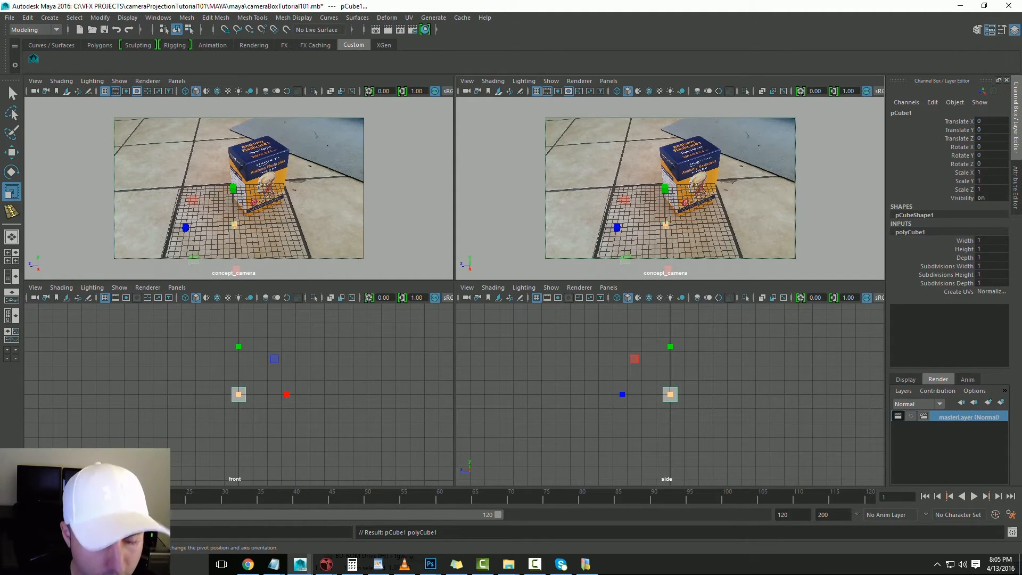
pyautogui.press('e')
pyautogui.press('w')
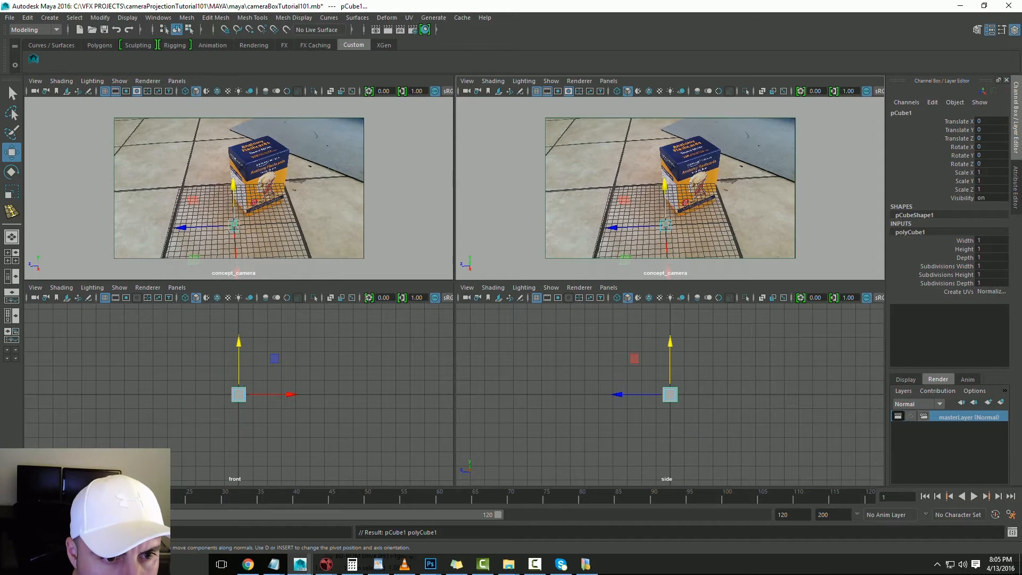
pyautogui.press('e')
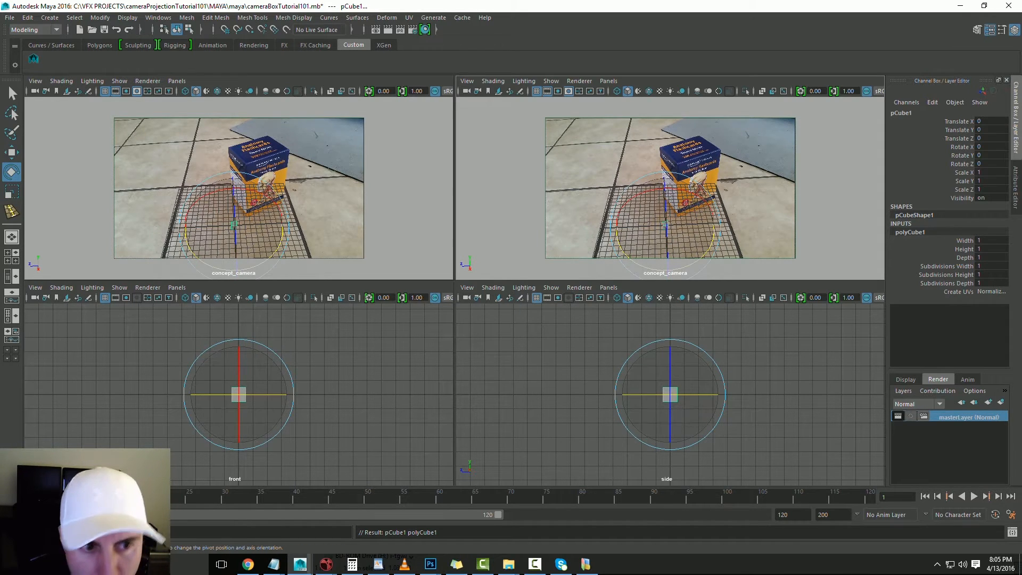
pyautogui.press('r')
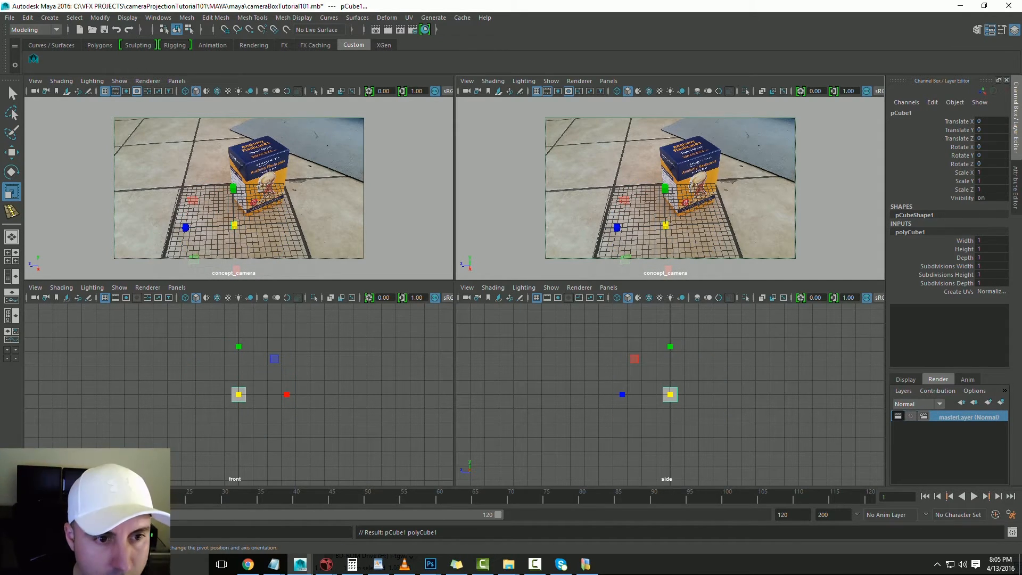
pyautogui.press('e')
pyautogui.press('w')
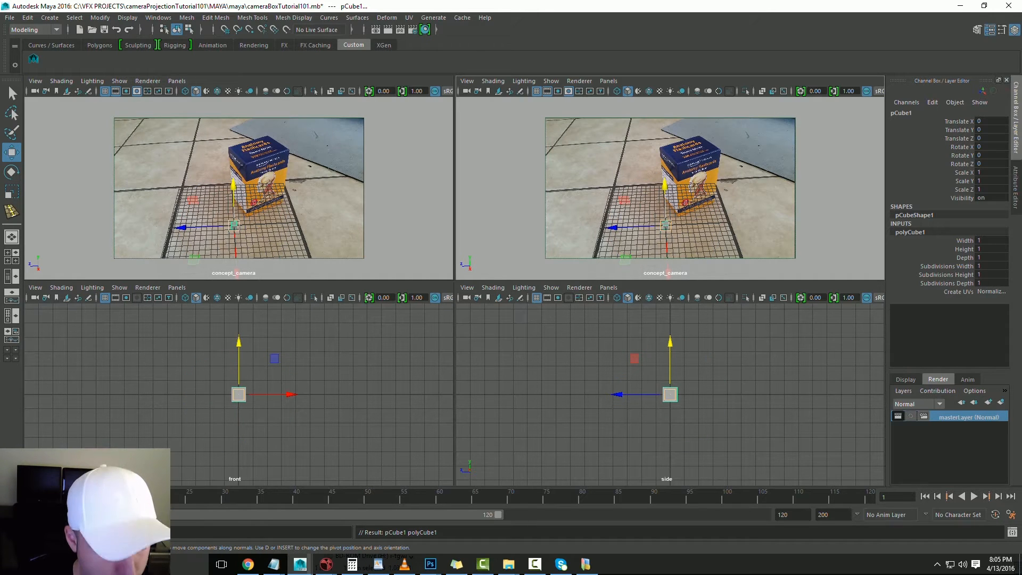
# Try scaling the cube uniformly to 5.576 and sliding it across the ground plane, undoing each change
pyautogui.press('r')
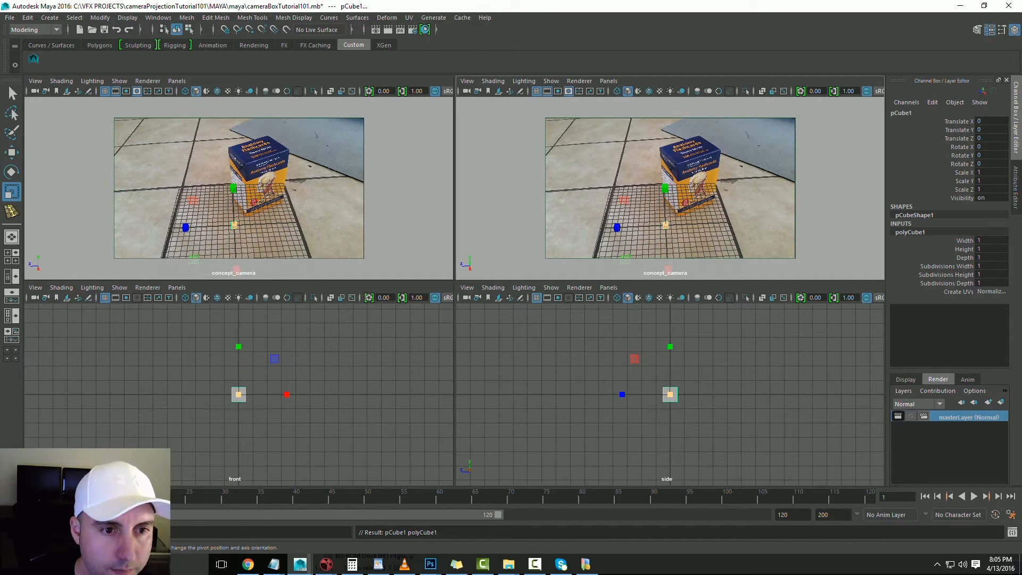
pyautogui.moveTo(665, 226); pyautogui.dragTo(881, 225)
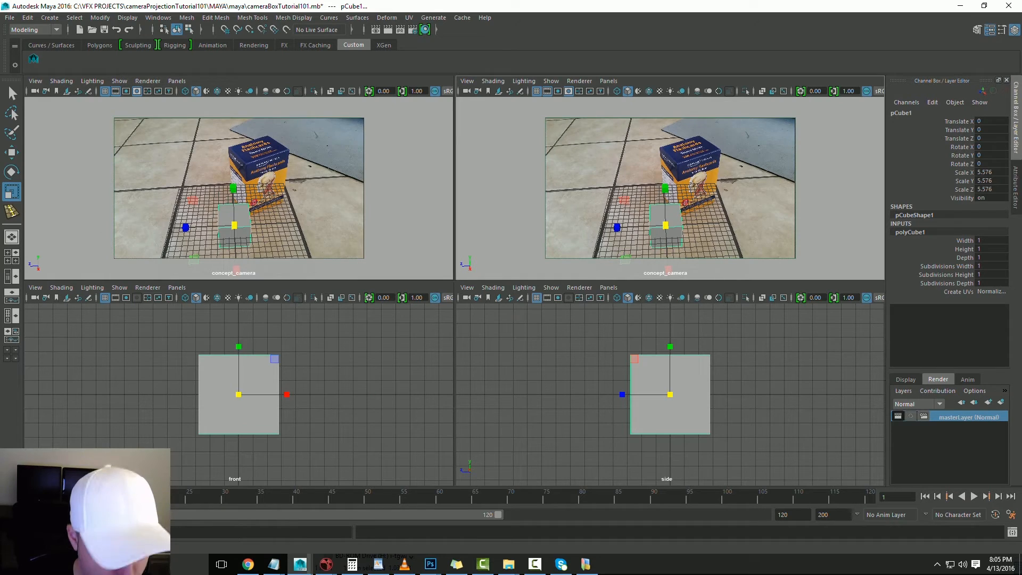
pyautogui.hotkey('ctrl', 'z')
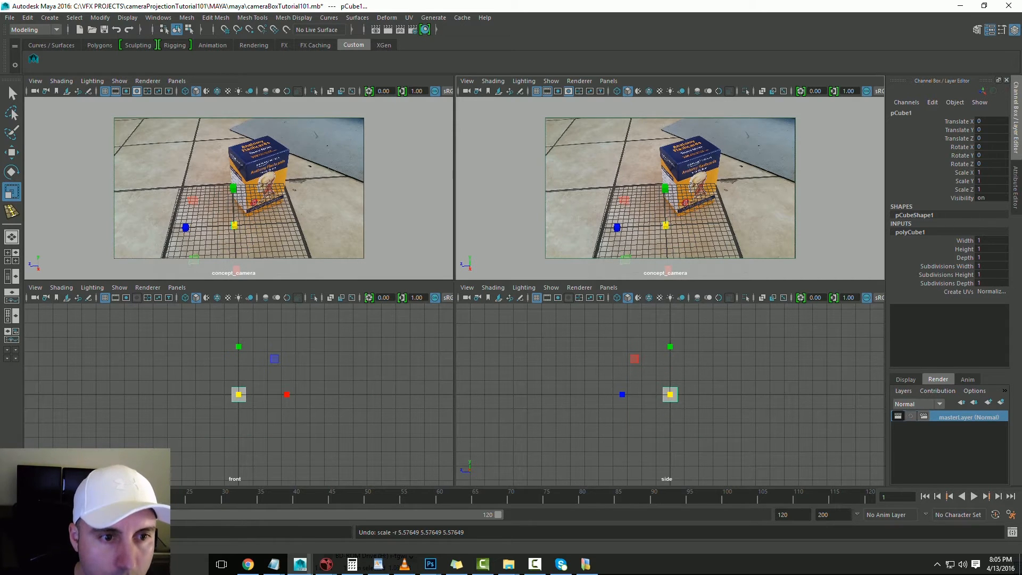
pyautogui.press('e')
pyautogui.press('w')
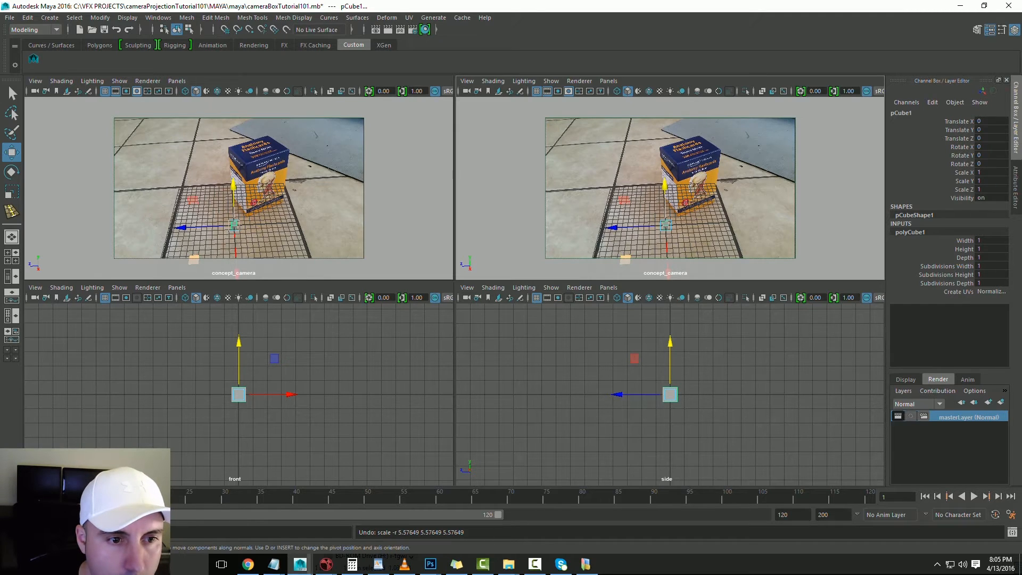
pyautogui.moveTo(626, 259); pyautogui.dragTo(611, 260)
pyautogui.hotkey('ctrl', 'z')
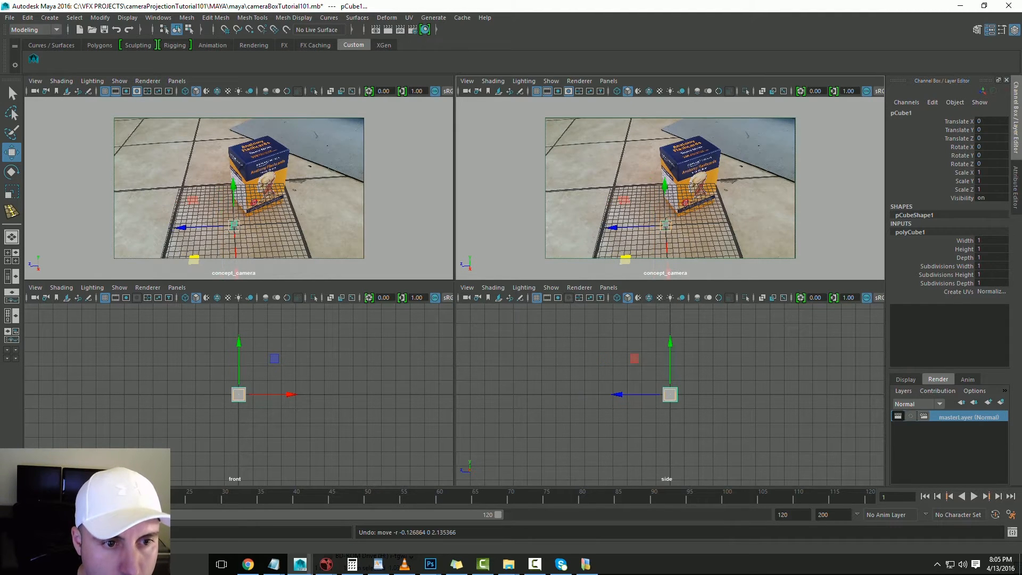
# Stretch the cube along Z to a scale of about 72.175 so it spans beyond the camera frame's width
pyautogui.press('r')
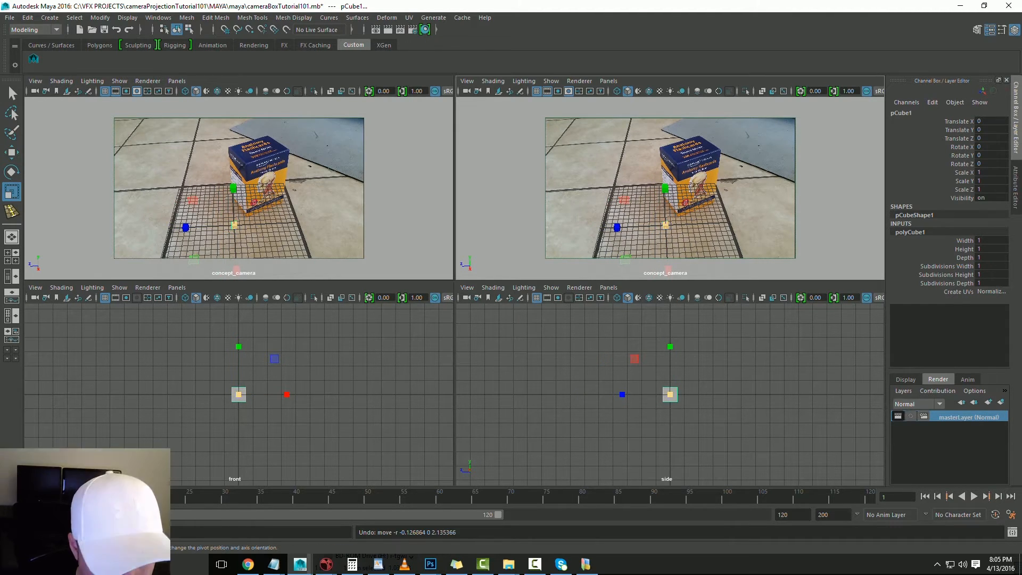
pyautogui.press('e')
pyautogui.press('r')
pyautogui.moveTo(622, 394); pyautogui.dragTo(415, 395)
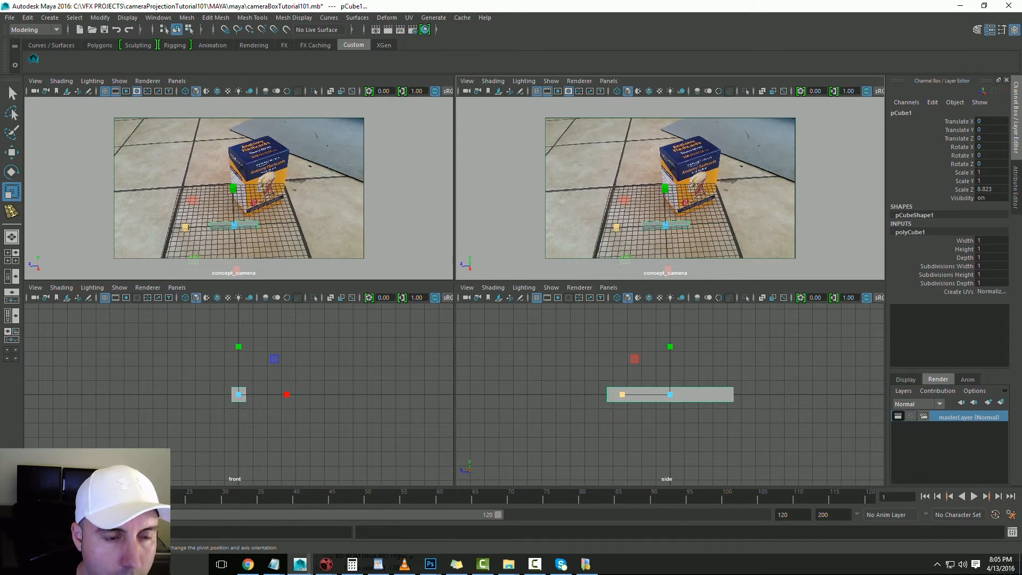
pyautogui.moveTo(616, 227); pyautogui.dragTo(277, 244)
pyautogui.moveTo(617, 227)
pyautogui.mouseDown()
pyautogui.moveTo(682, 225)
pyautogui.moveTo(614, 228)
pyautogui.mouseUp()
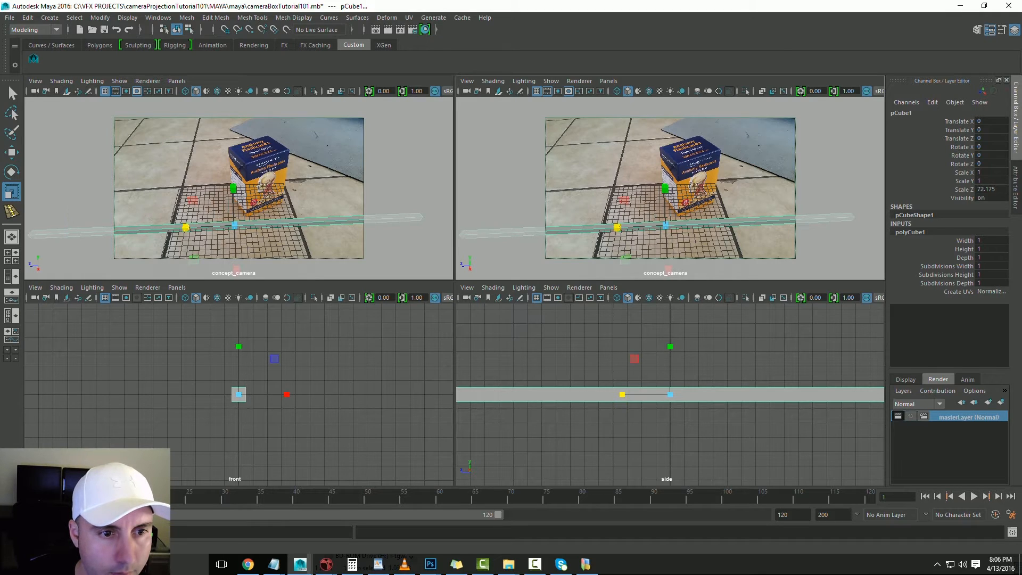
# Stretch the cube along X to a scale of about 75.299 and shift it to about -22.39 in Translate X
pyautogui.moveTo(286, 394); pyautogui.dragTo(402, 395)
pyautogui.moveTo(286, 395); pyautogui.dragTo(371, 395)
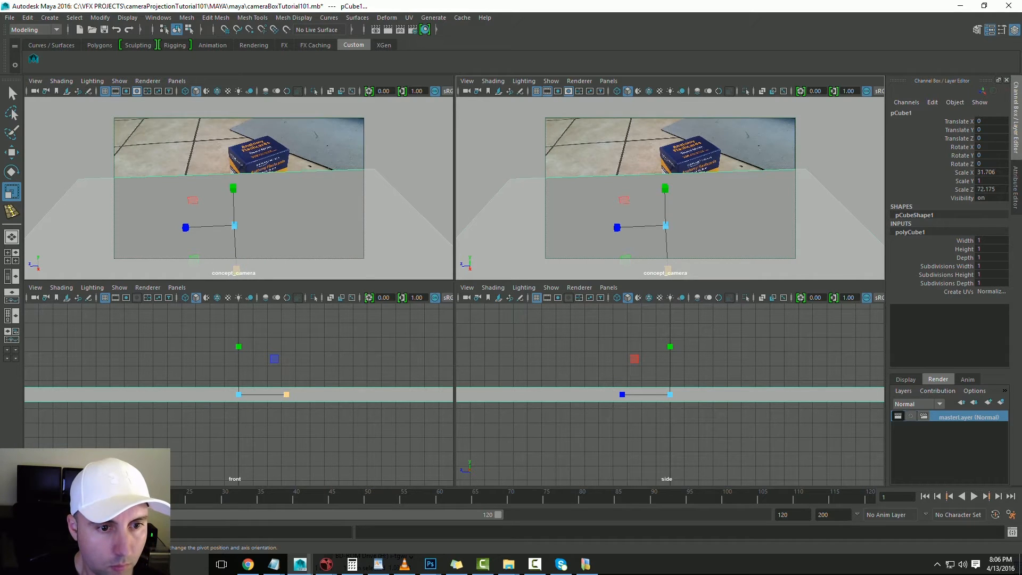
pyautogui.moveTo(286, 395)
pyautogui.mouseDown()
pyautogui.moveTo(323, 394)
pyautogui.moveTo(271, 394)
pyautogui.mouseUp()
pyautogui.press('w')
pyautogui.moveTo(664, 185); pyautogui.dragTo(664, 205)
pyautogui.press('e')
pyautogui.press('r')
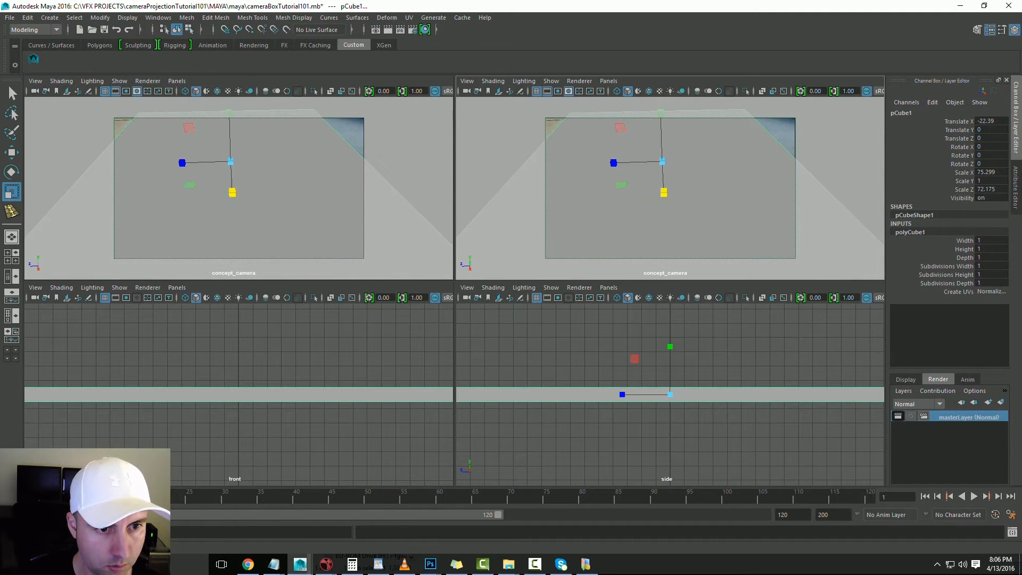
# Stretch the floor cube along Z to a scale of about 124.729 and turn on X-Ray shading in the second concept_camera view
pyautogui.moveTo(613, 163); pyautogui.dragTo(574, 162)
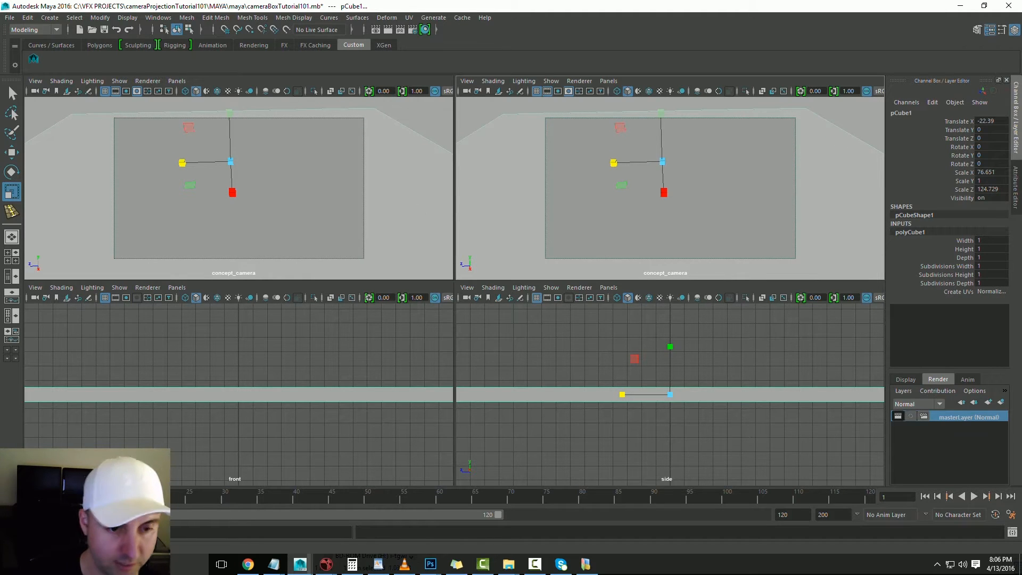
pyautogui.click(493, 81)
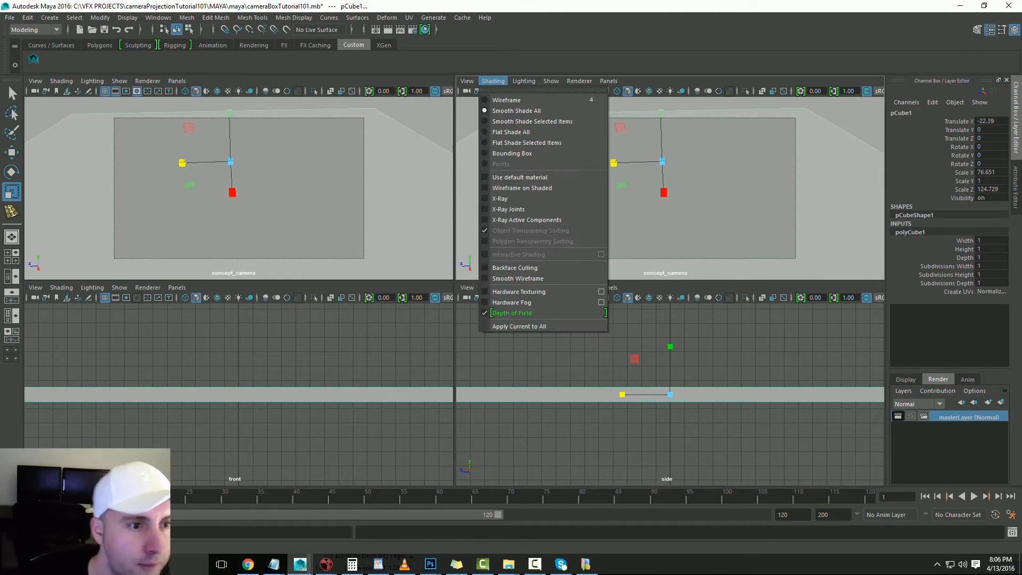
pyautogui.click(509, 199)
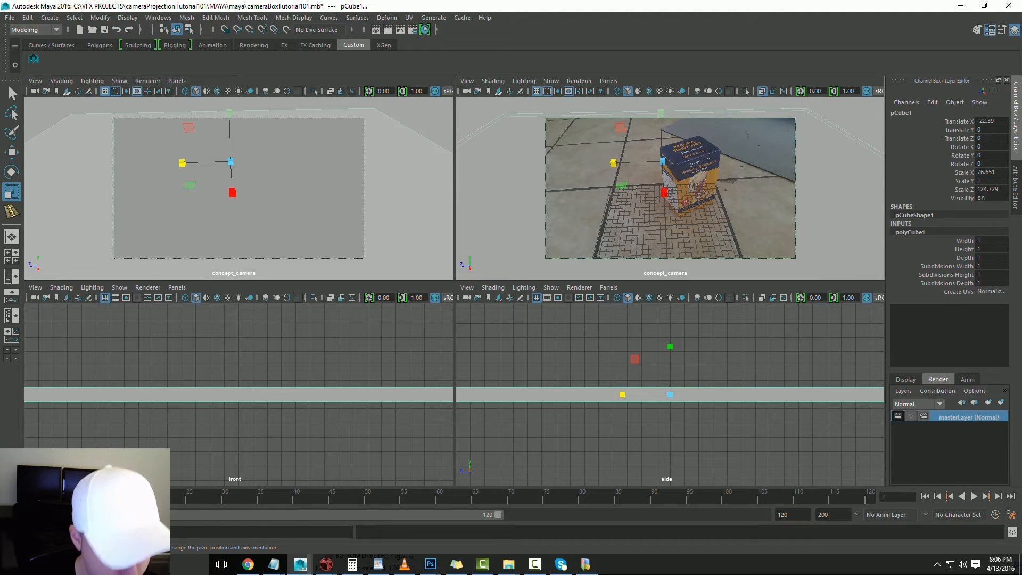
# Flatten the floor cube to a Y scale of about 0.024 and save the scene
pyautogui.hotkey('ctrl', 's')
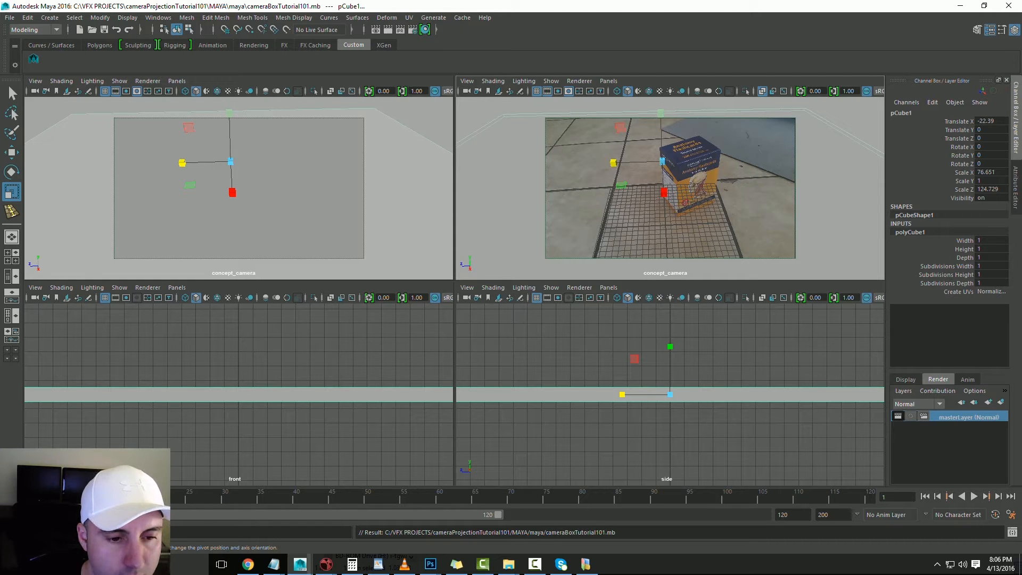
pyautogui.moveTo(670, 347); pyautogui.dragTo(670, 384)
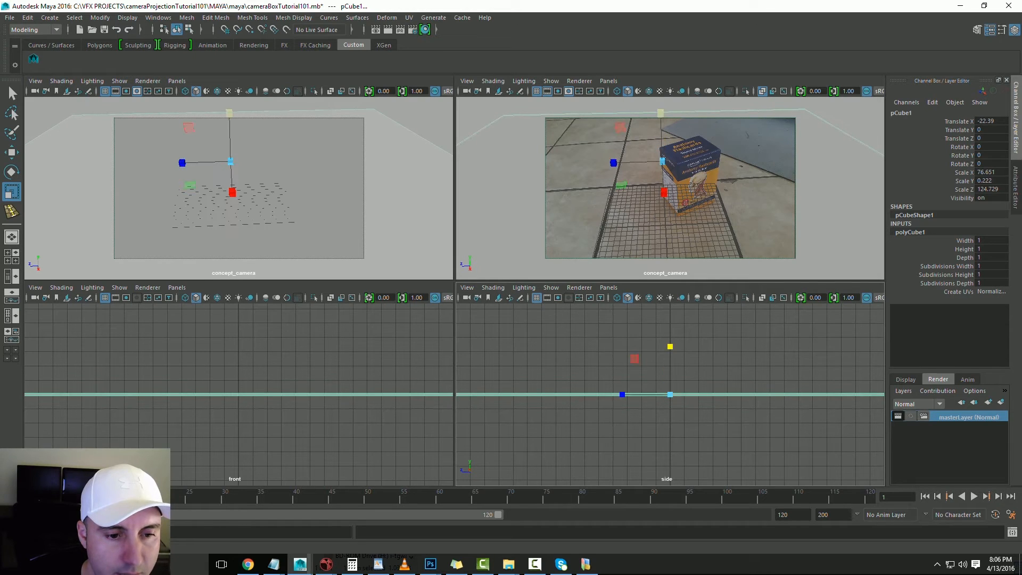
pyautogui.scroll(10, 671, 394)
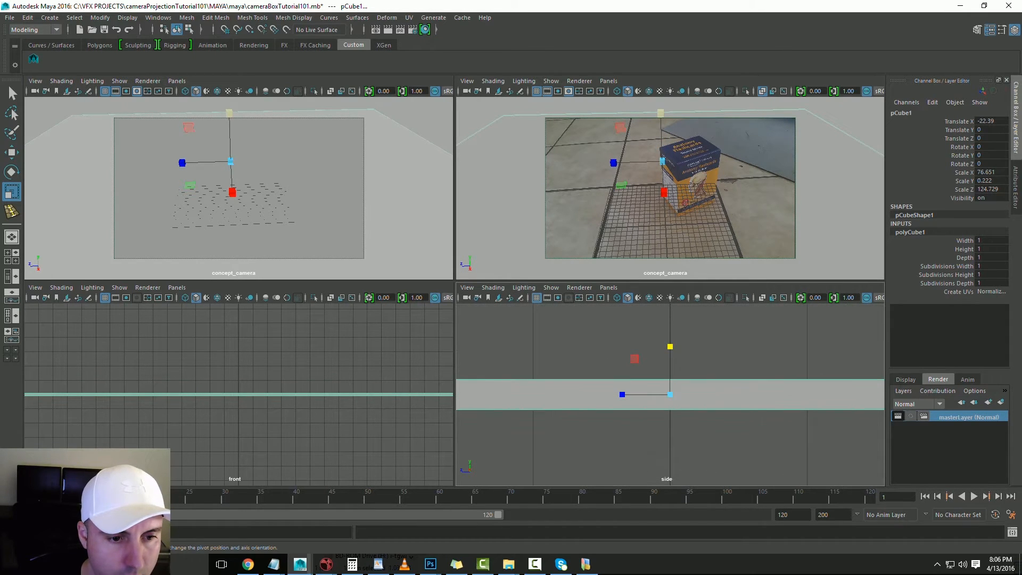
pyautogui.moveTo(671, 346); pyautogui.dragTo(670, 368)
pyautogui.click(716, 362)
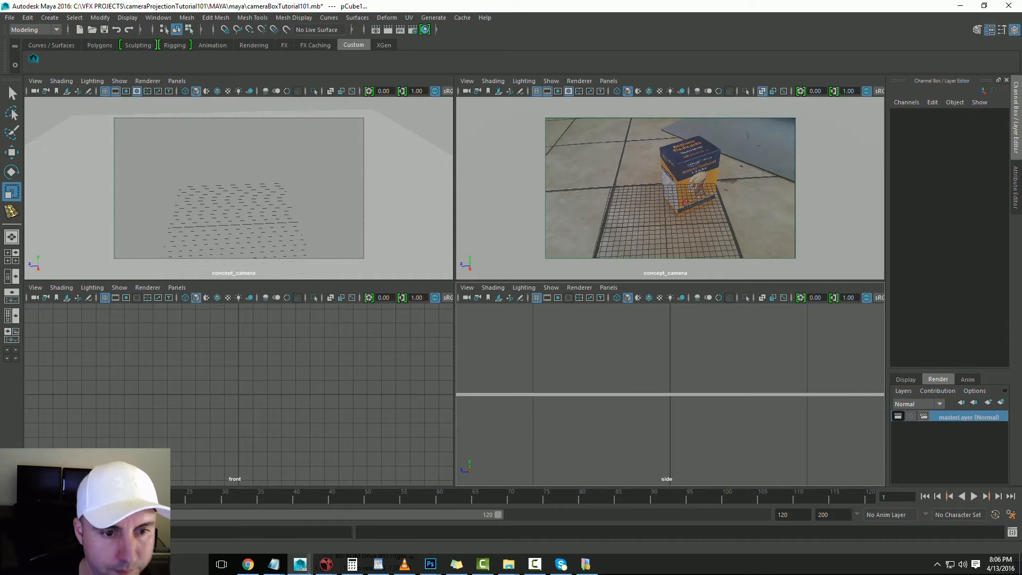
pyautogui.hotkey('ctrl', 's')
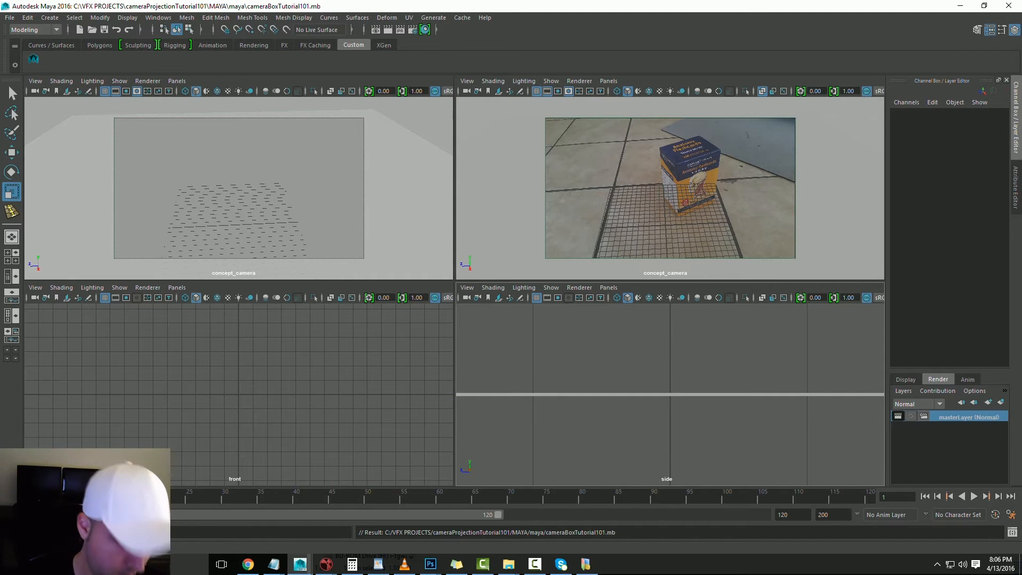
pyautogui.click(714, 234)
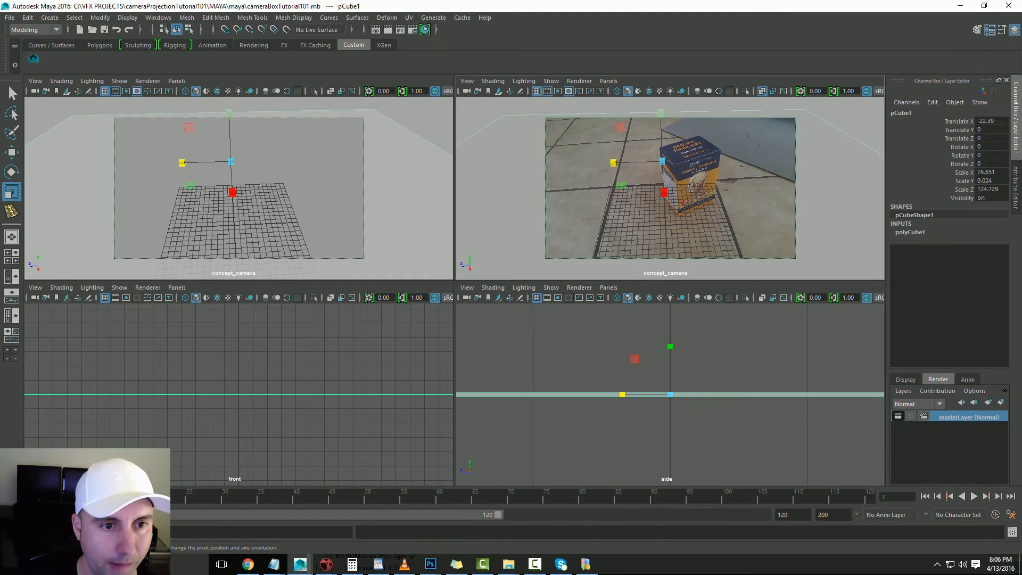
pyautogui.click(716, 354)
pyautogui.hotkey('ctrl', 's')
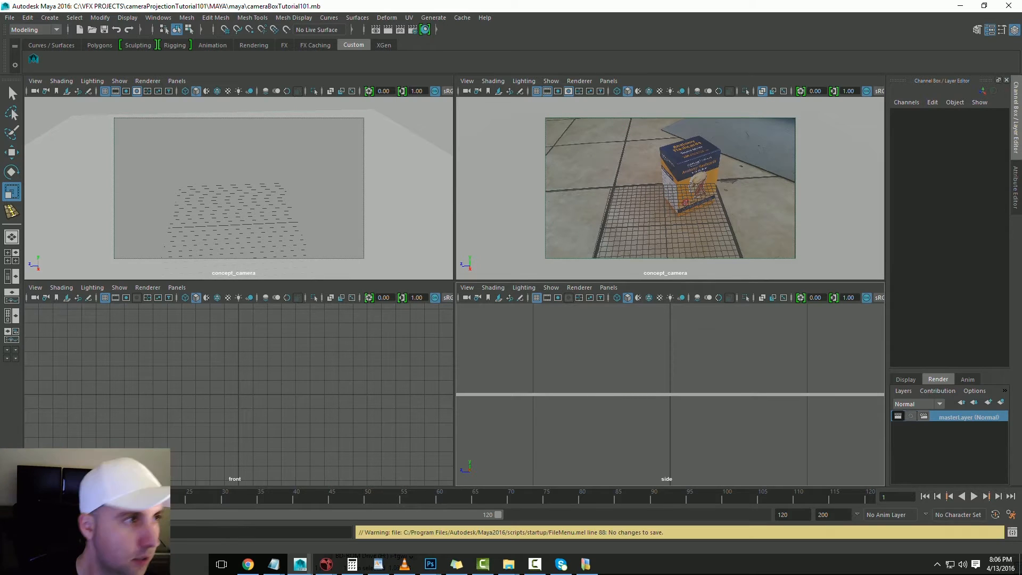
# Try creating a second polygon cube and scaling it uniformly in the camera view
pyautogui.click(746, 235)
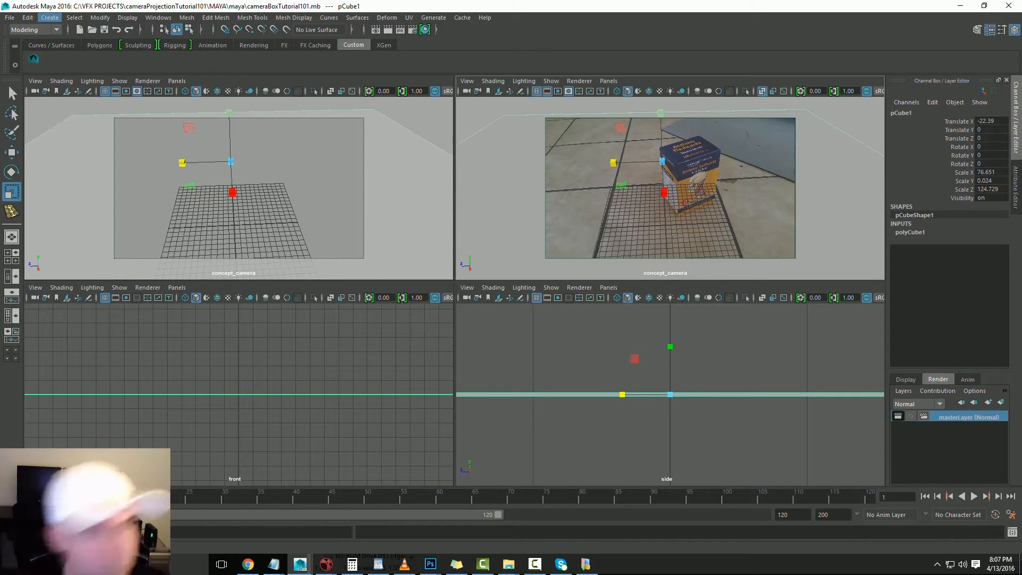
pyautogui.click(49, 18)
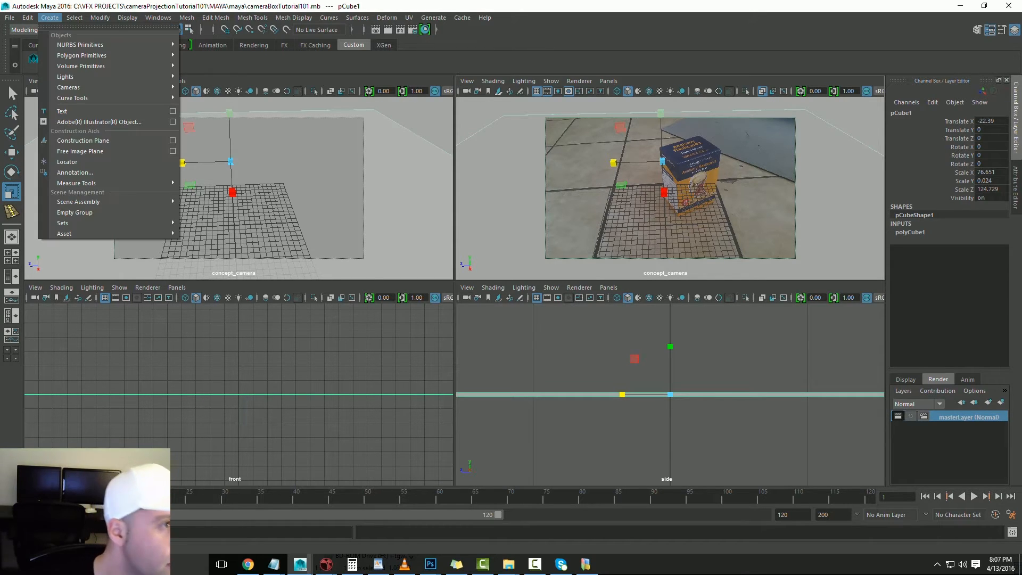
pyautogui.moveTo(81, 56)
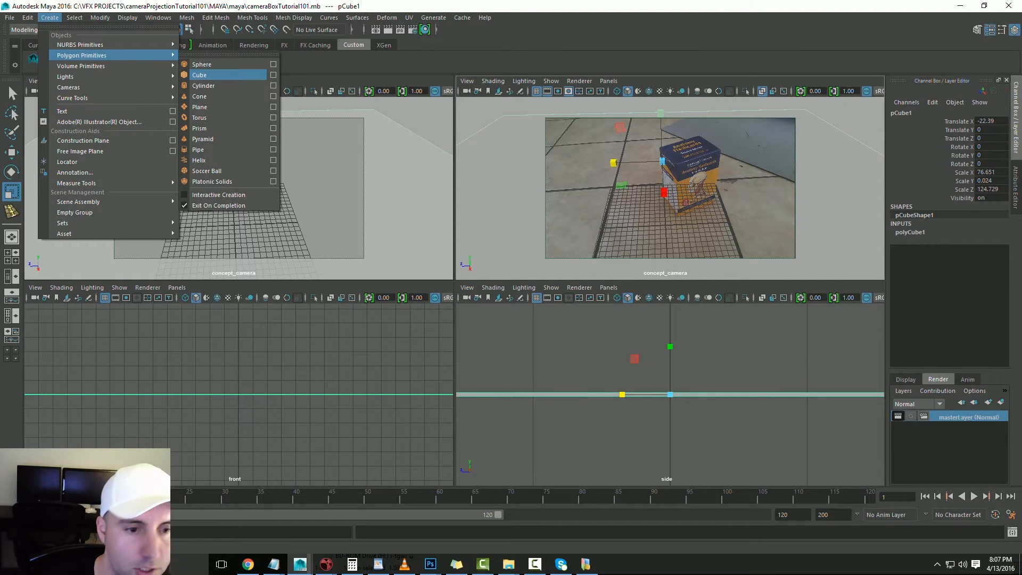
pyautogui.click(199, 75)
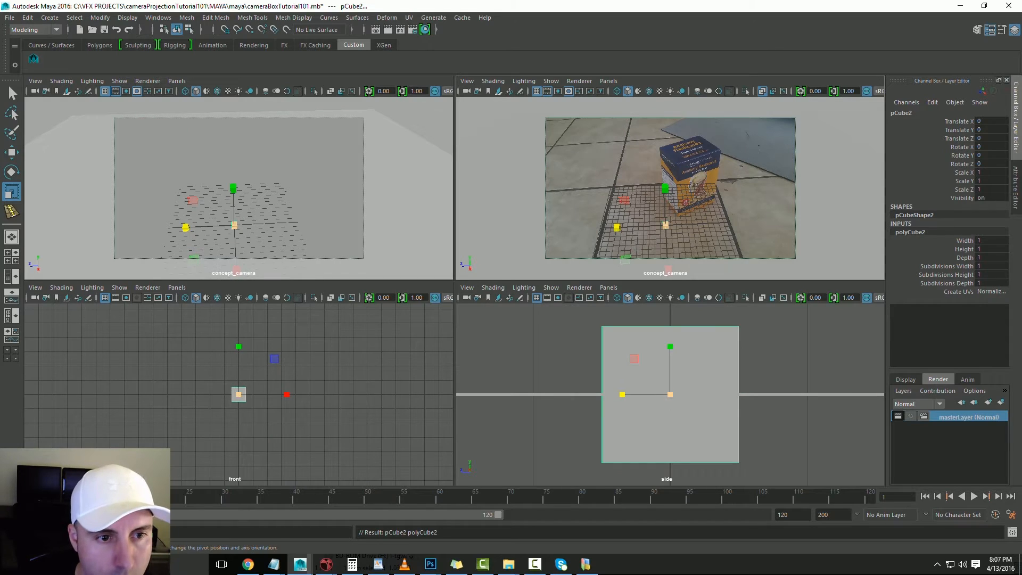
pyautogui.moveTo(665, 226); pyautogui.dragTo(731, 225)
pyautogui.hotkey('ctrl', 'z')
pyautogui.hotkey('ctrl', 'z')
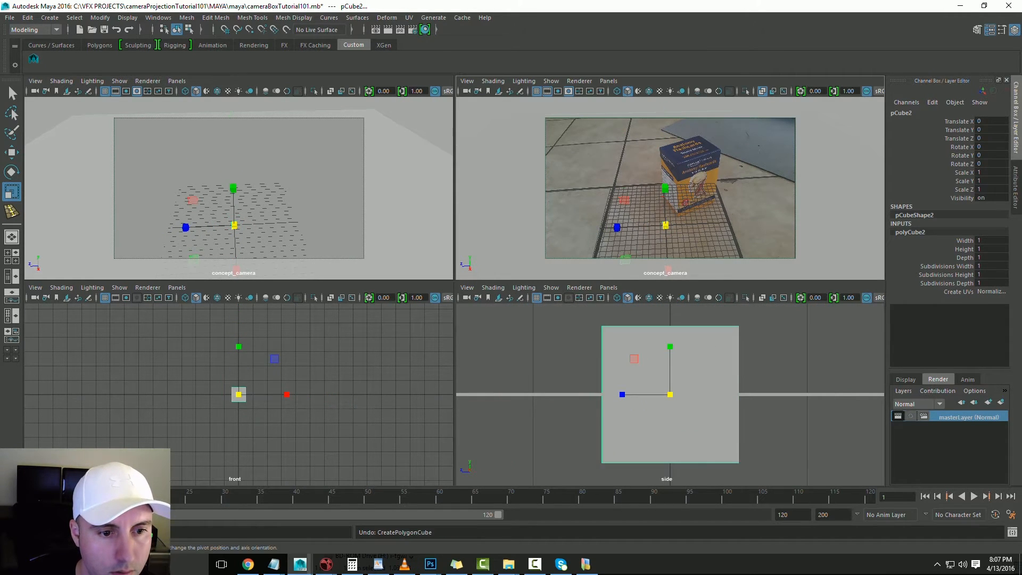
# Create a second polygon cube and scale it to about 6.433 in Y and 4.728 in X and Z
pyautogui.click(50, 17)
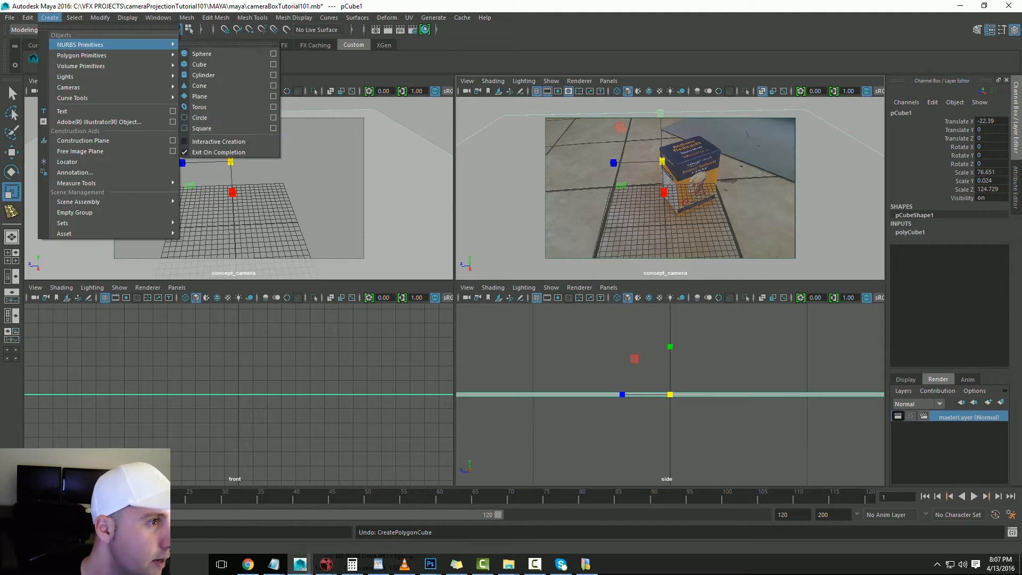
pyautogui.moveTo(107, 55)
pyautogui.click(200, 75)
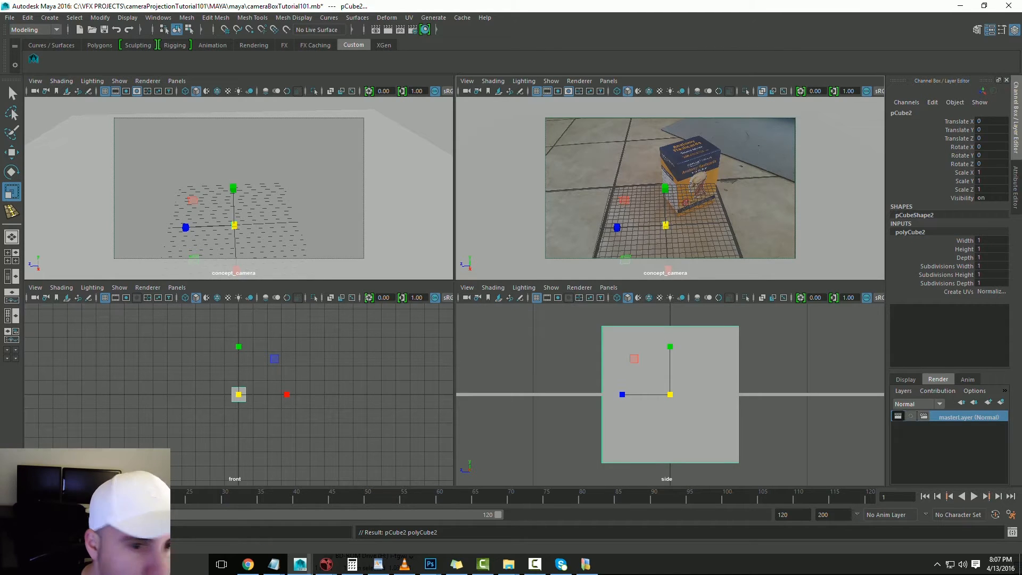
pyautogui.moveTo(239, 347); pyautogui.dragTo(238, 160)
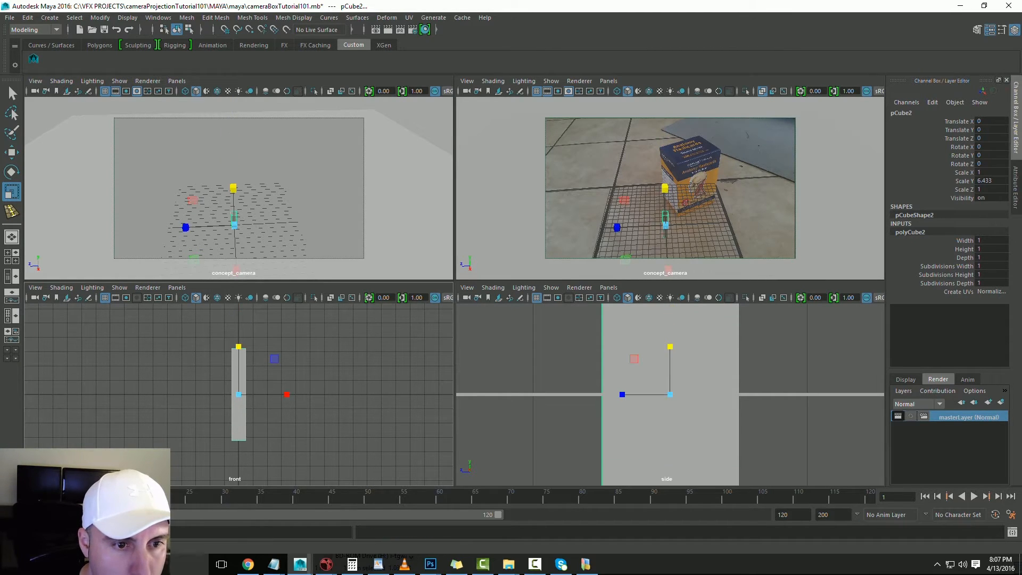
pyautogui.moveTo(625, 260); pyautogui.dragTo(803, 260)
# Move the second cube to about -7.666 in Translate X and rotate it about 23.65 degrees around Y
pyautogui.press('w')
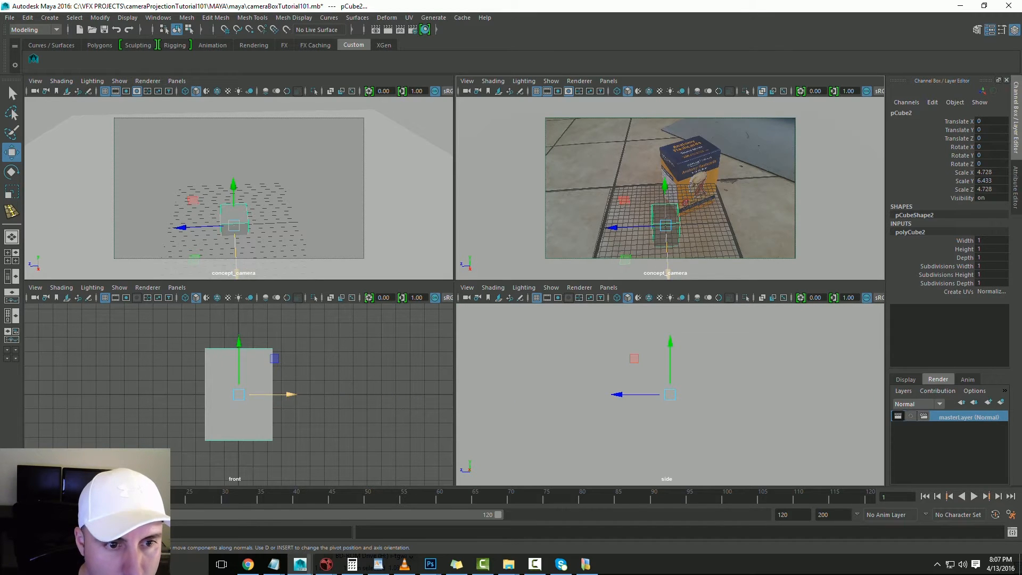
pyautogui.moveTo(282, 394); pyautogui.dragTo(173, 395)
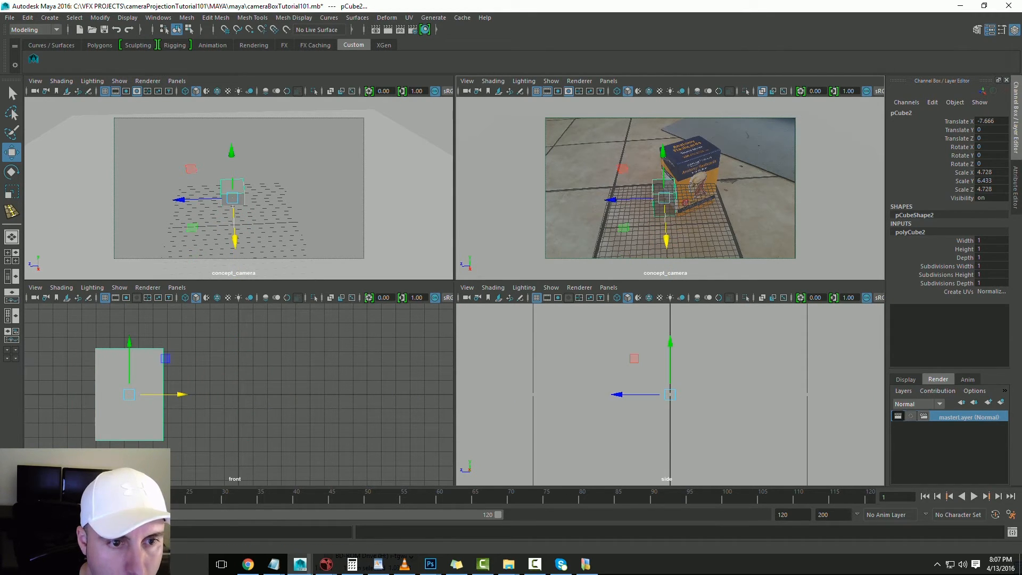
pyautogui.press('e')
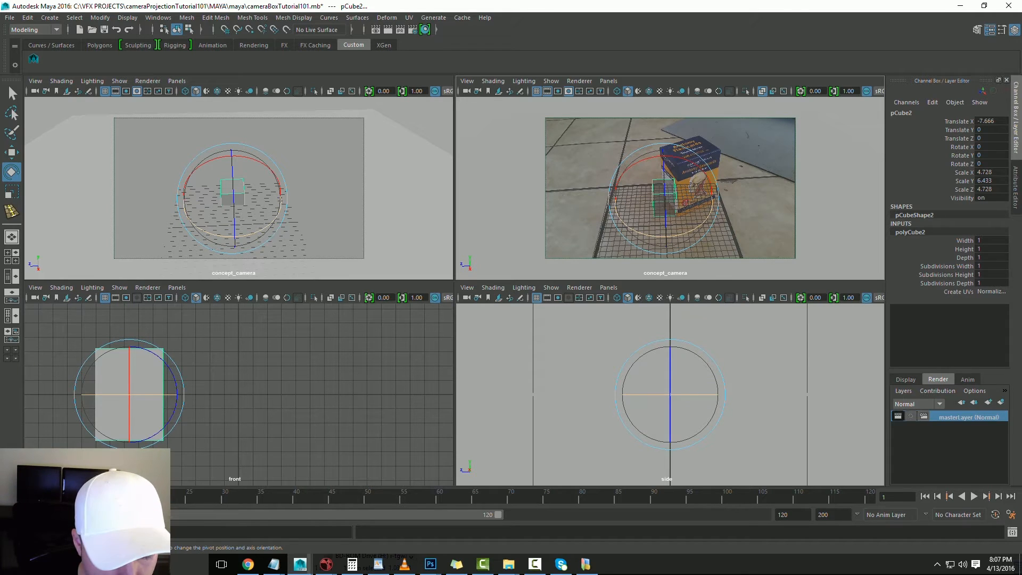
pyautogui.moveTo(679, 235)
pyautogui.mouseDown()
pyautogui.moveTo(697, 227)
pyautogui.moveTo(683, 232)
pyautogui.mouseUp()
# Adjust the second cube's X scale and enlarge it uniformly to about 6.755, 10.356 and 7.611 in X, Y and Z
pyautogui.press('r')
pyautogui.press('w')
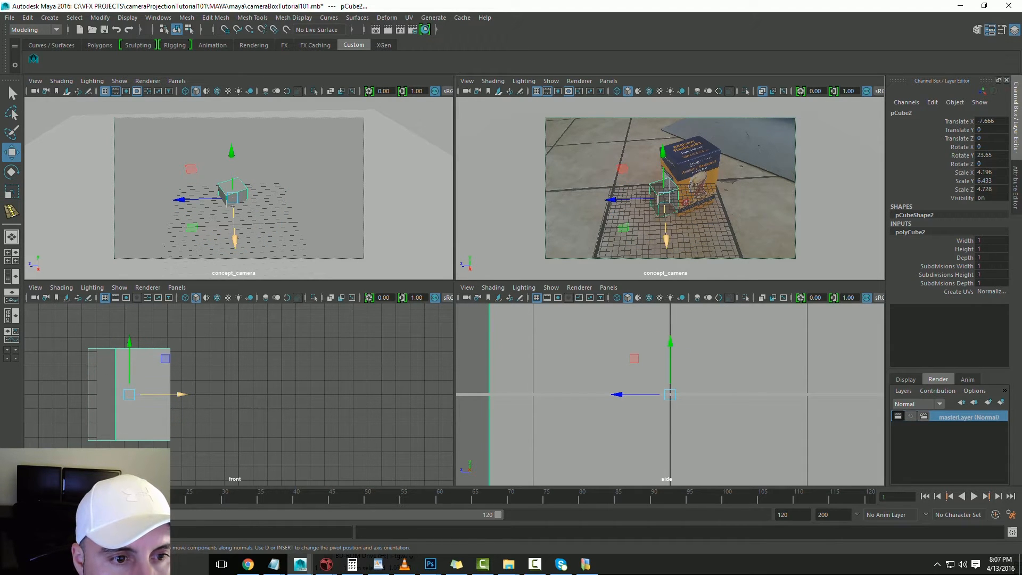
pyautogui.press('r')
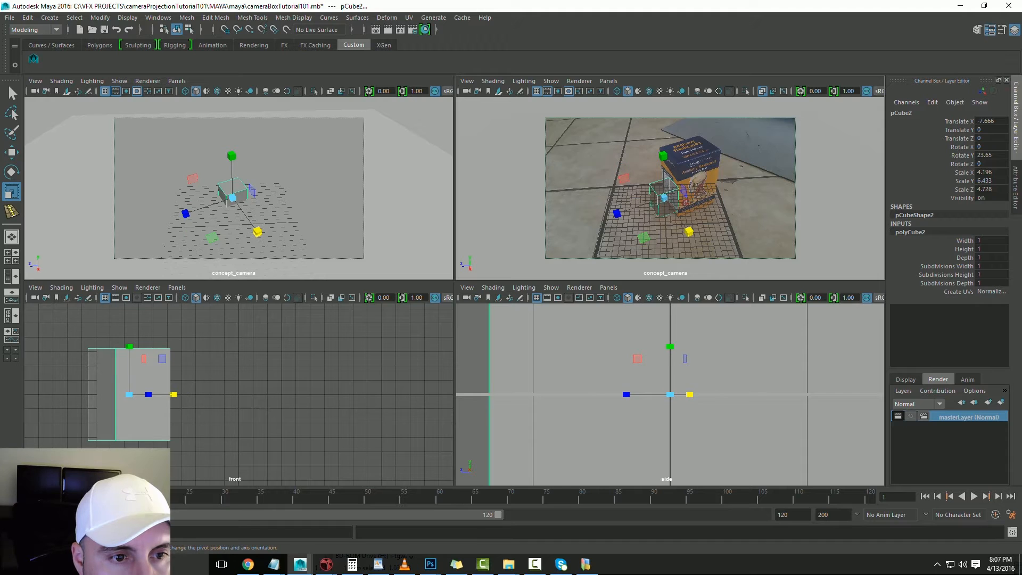
pyautogui.moveTo(664, 197); pyautogui.dragTo(697, 198)
# Move the second cube over the photographed box, to about -12.875 in Translate X and -7.554 in Translate Z
pyautogui.press('w')
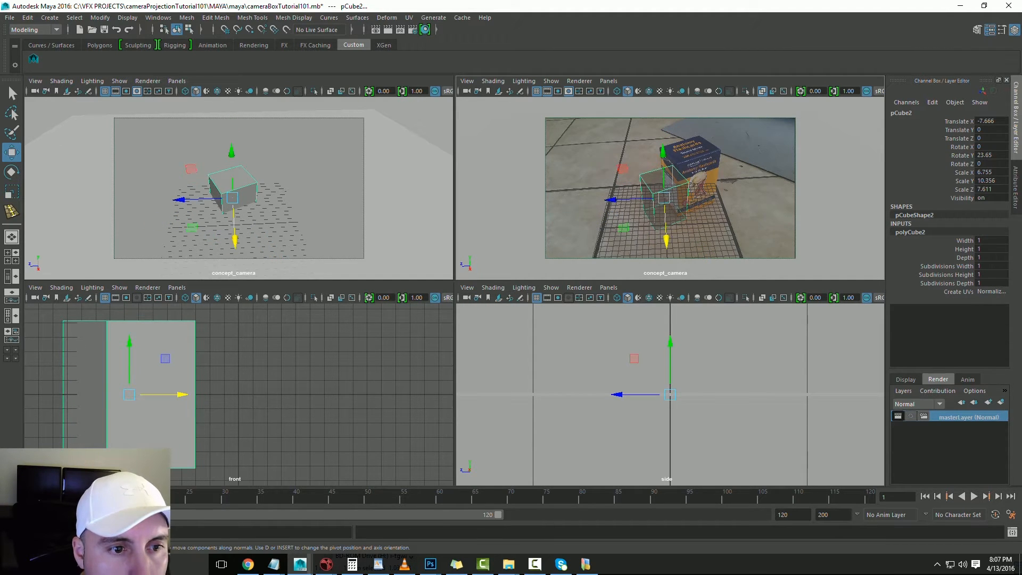
pyautogui.moveTo(621, 199); pyautogui.dragTo(655, 199)
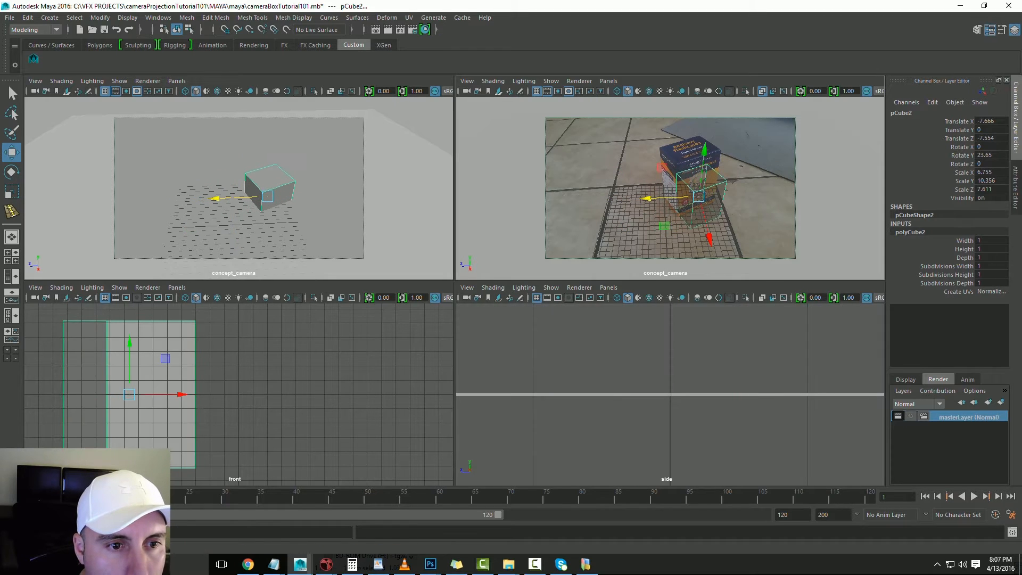
pyautogui.moveTo(178, 394); pyautogui.dragTo(103, 395)
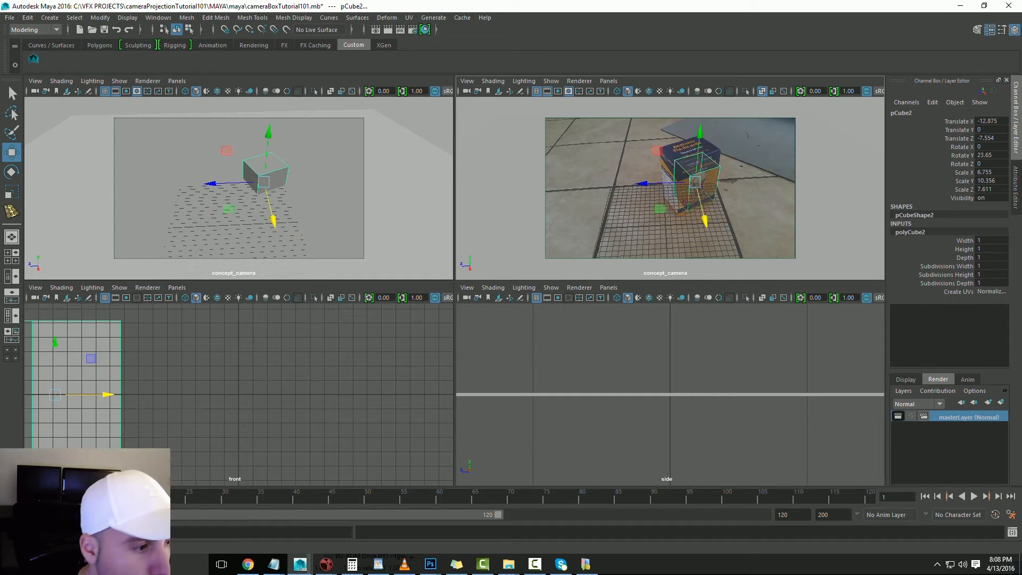
# Frame all geometry in the front and side views and reselect the second cube
pyautogui.keyDown('alt'); pyautogui.click(104, 395); pyautogui.keyUp('alt')
pyautogui.hotkey('alt', 'd')
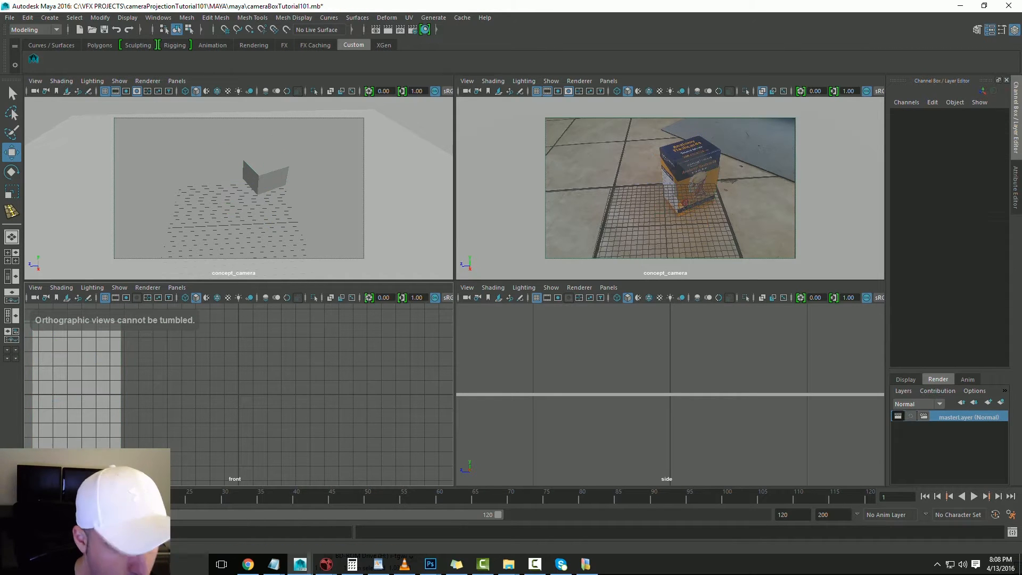
pyautogui.press('a')
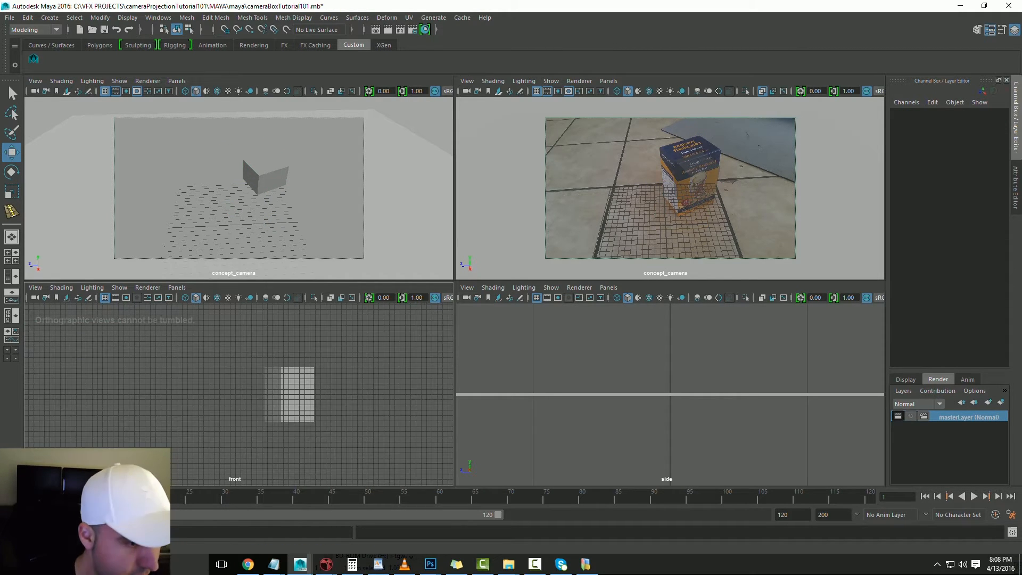
pyautogui.click(639, 368)
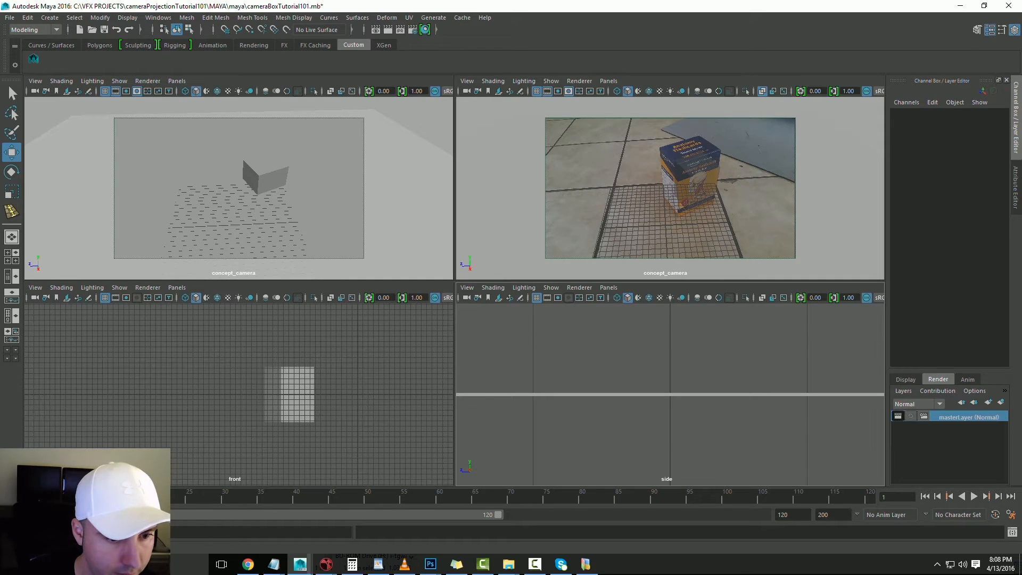
pyautogui.press('a')
pyautogui.scroll(9, 692, 394)
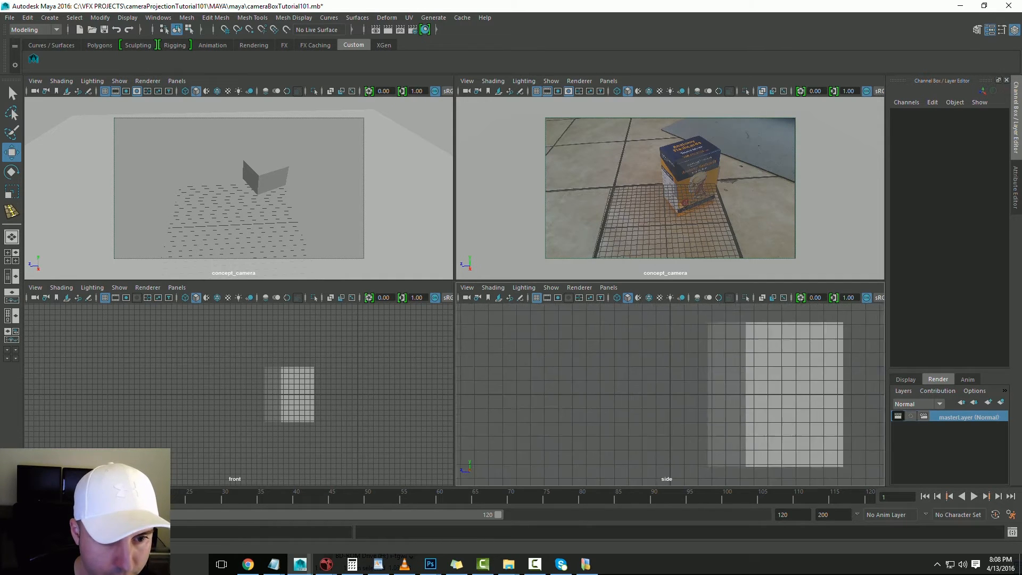
pyautogui.click(777, 394)
pyautogui.moveTo(614, 365); pyautogui.dragTo(640, 420)
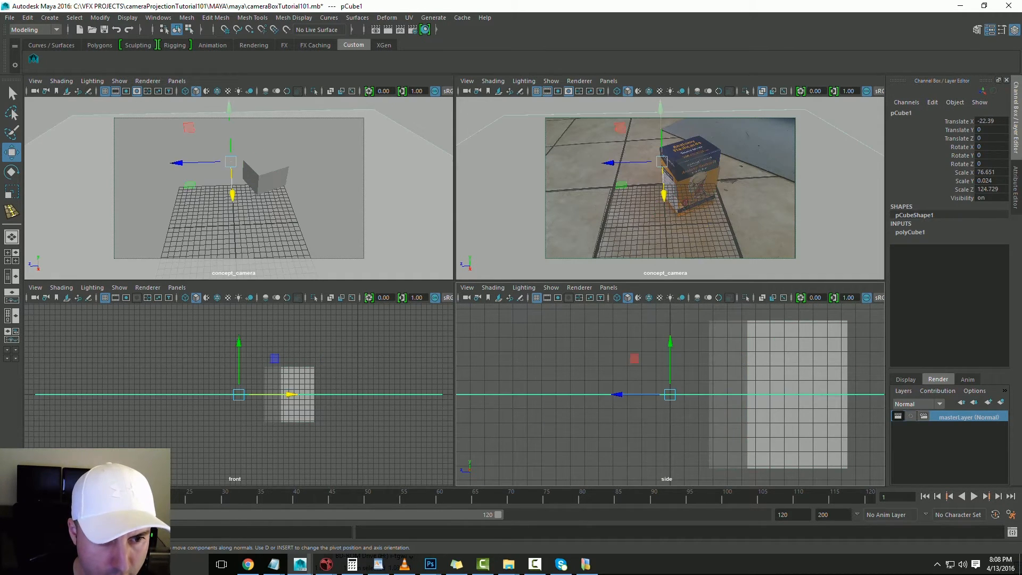
pyautogui.hotkey('ctrl', 'z')
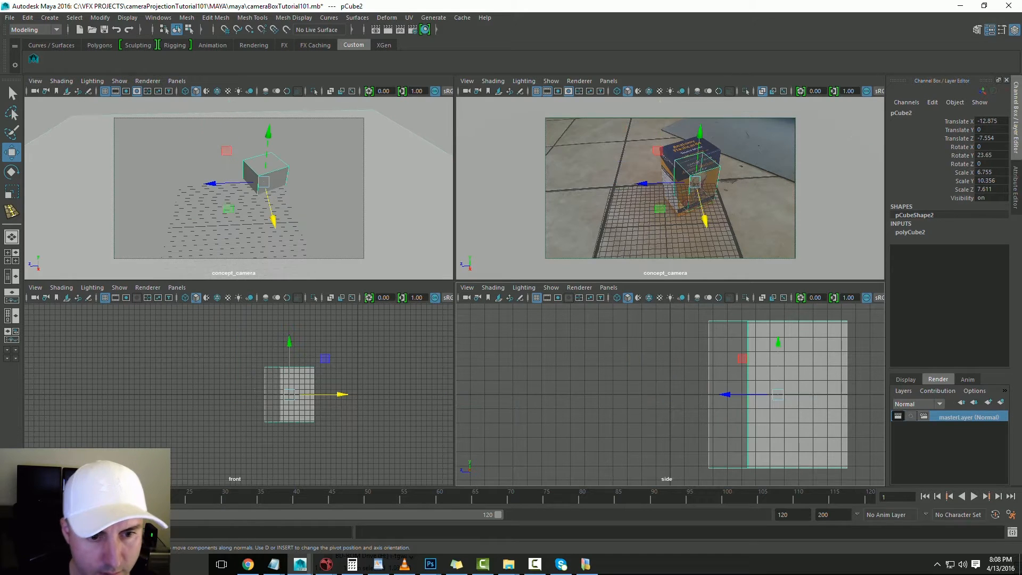
pyautogui.click(669, 395)
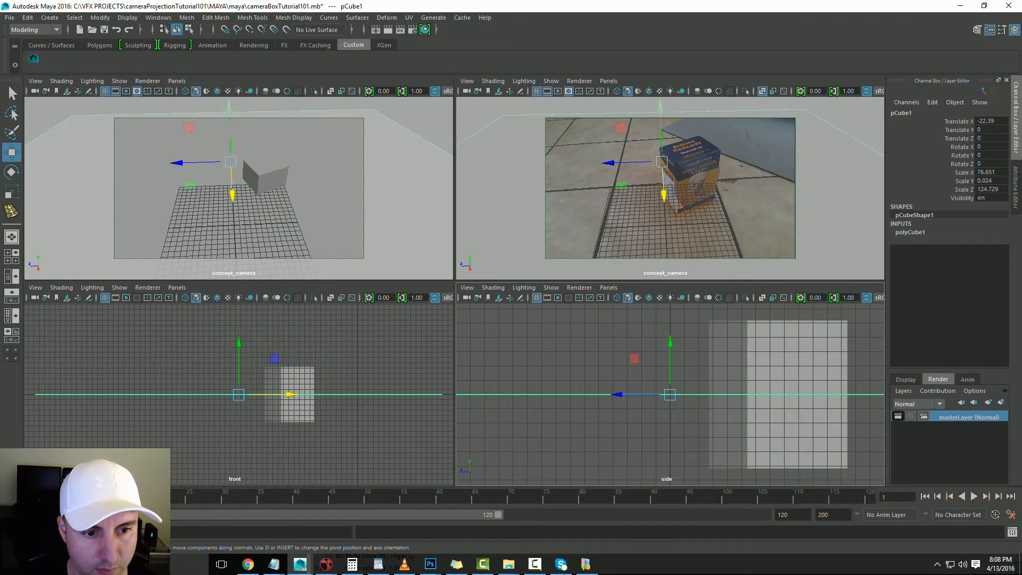
pyautogui.scroll(-3, 670, 395)
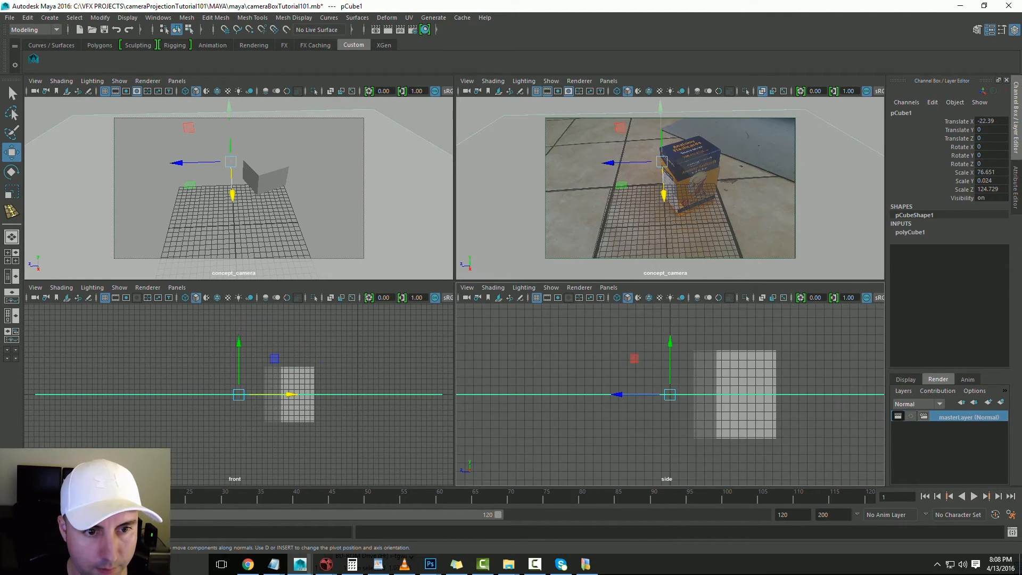
pyautogui.hotkey('ctrl', 'z')
# Shrink the second cube to about 6.084, 6.329 and 5.399 in X, Y and Z, and raise it to about 3.234 in Translate Y
pyautogui.press('r')
pyautogui.moveTo(735, 347); pyautogui.dragTo(735, 366)
pyautogui.moveTo(333, 394)
pyautogui.mouseDown()
pyautogui.moveTo(317, 395)
pyautogui.moveTo(329, 395)
pyautogui.mouseUp()
pyautogui.moveTo(691, 394); pyautogui.dragTo(703, 394)
pyautogui.press('w')
pyautogui.moveTo(735, 362); pyautogui.dragTo(735, 334)
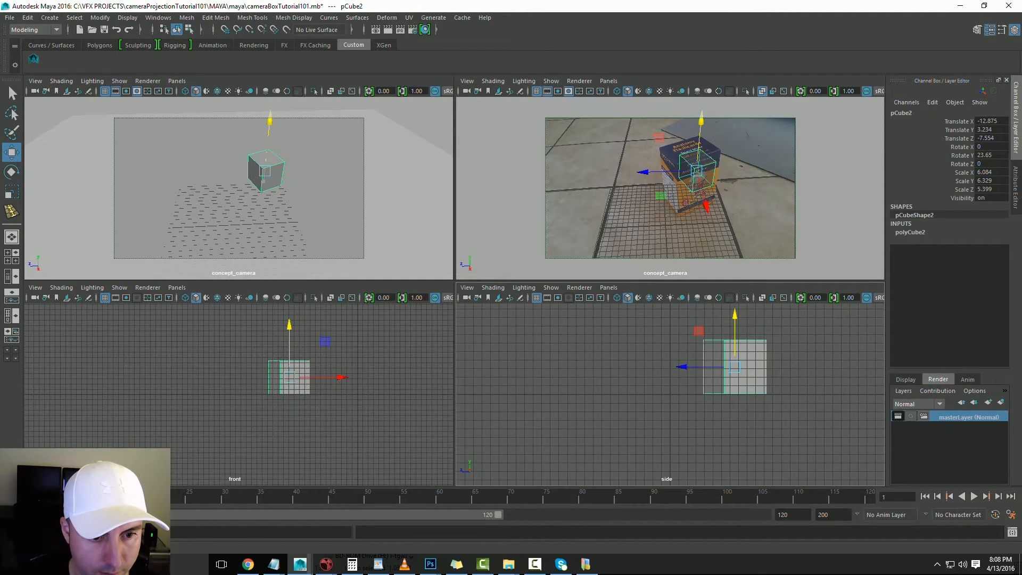
# Fine-tune the second cube's height just above the floor, ending at about 3.23 in Translate Y
pyautogui.scroll(5, 678, 394)
pyautogui.keyDown('alt'); pyautogui.moveTo(679, 394); pyautogui.dragTo(685, 394); pyautogui.keyUp('alt')
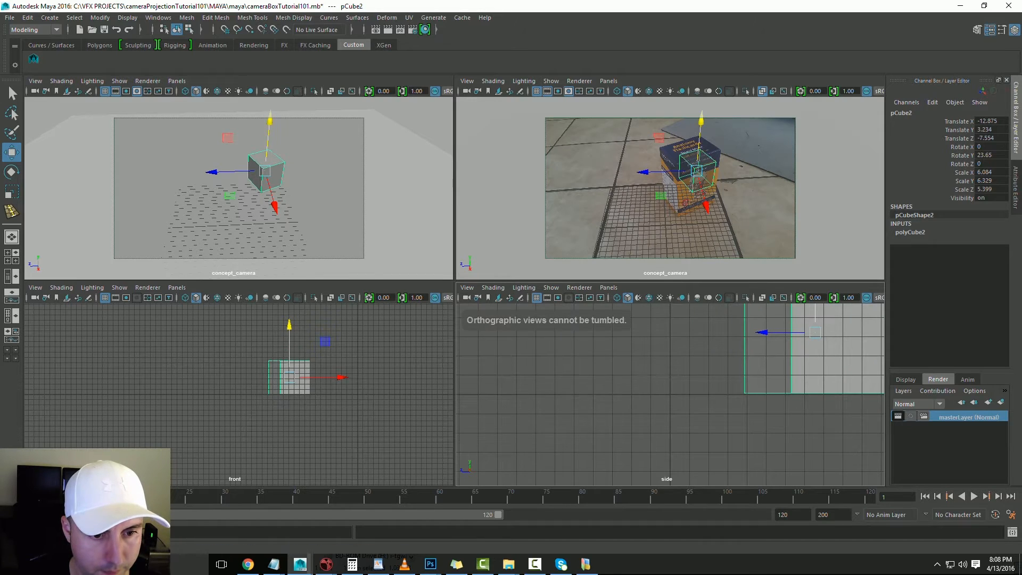
pyautogui.keyDown('alt'); pyautogui.moveTo(684, 394); pyautogui.dragTo(498, 394, button='middle'); pyautogui.keyUp('alt')
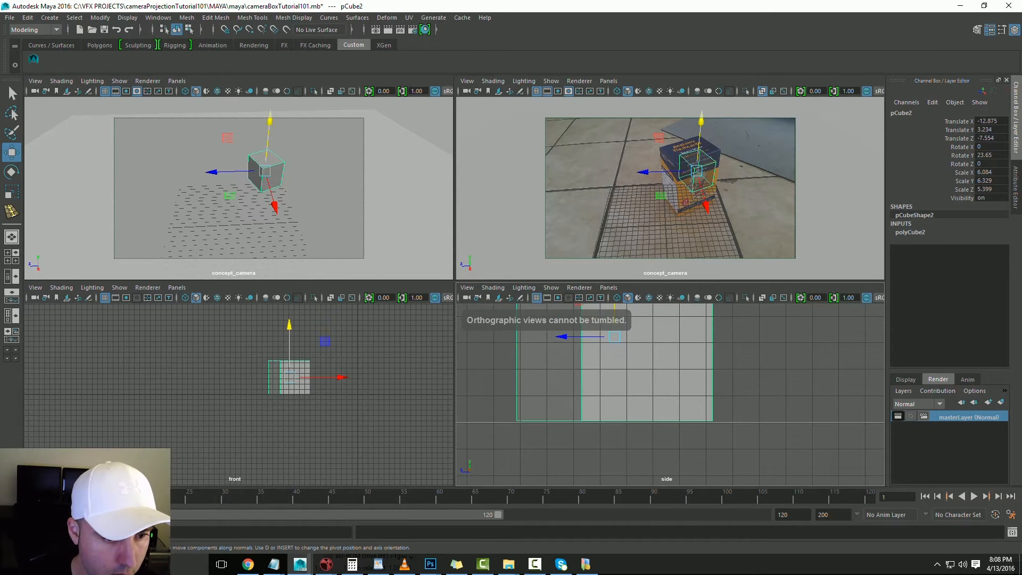
pyautogui.scroll(3, 670, 394)
pyautogui.scroll(2, 671, 395)
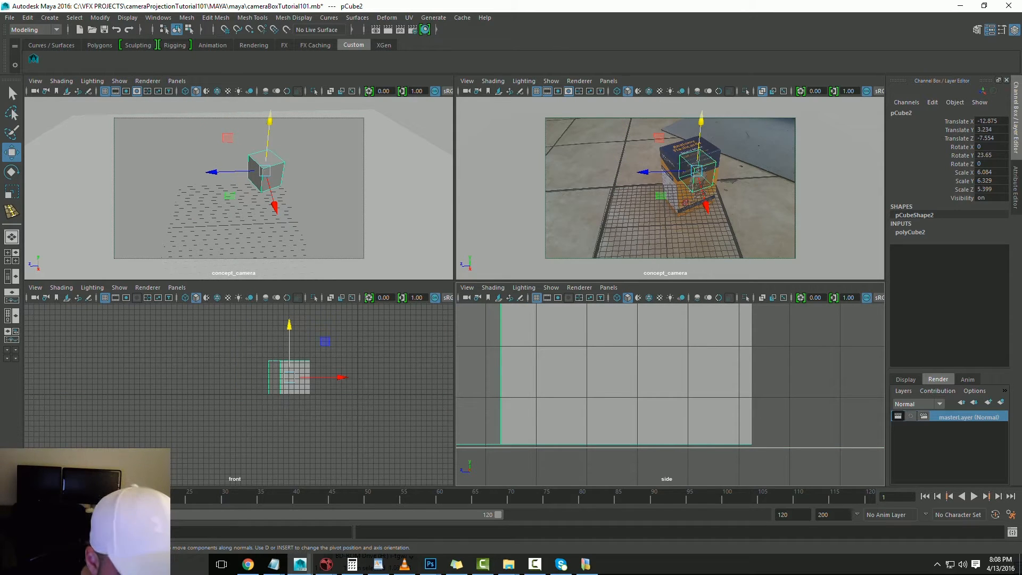
pyautogui.moveTo(701, 122); pyautogui.dragTo(701, 122)
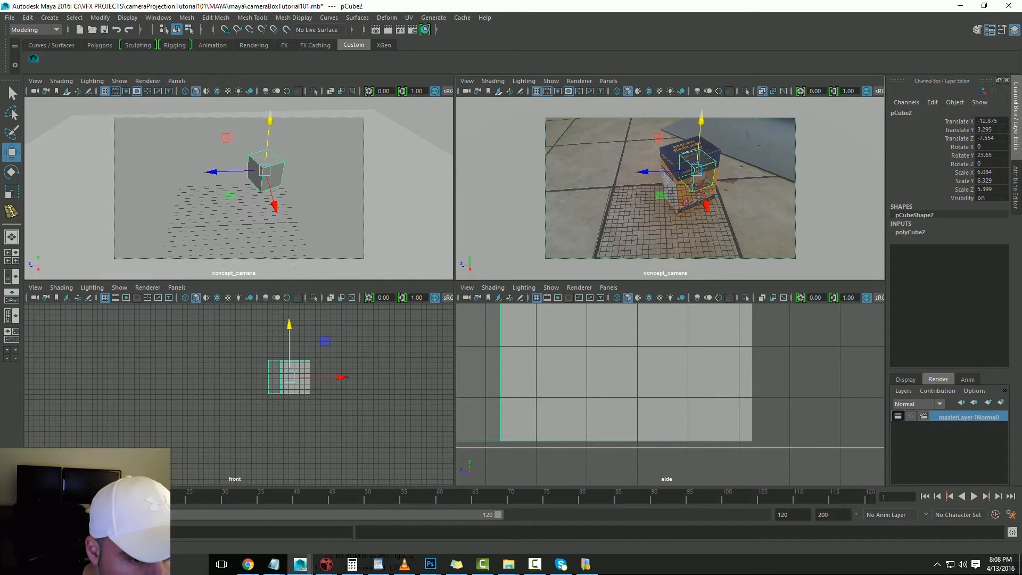
pyautogui.press('e')
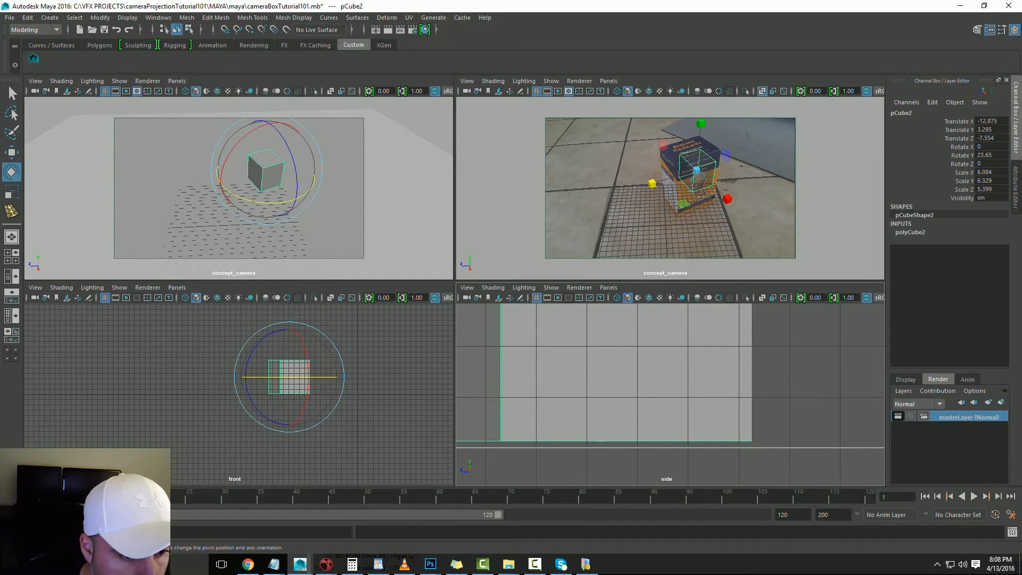
pyautogui.press('w')
pyautogui.scroll(-4, 671, 394)
pyautogui.scroll(4, 670, 394)
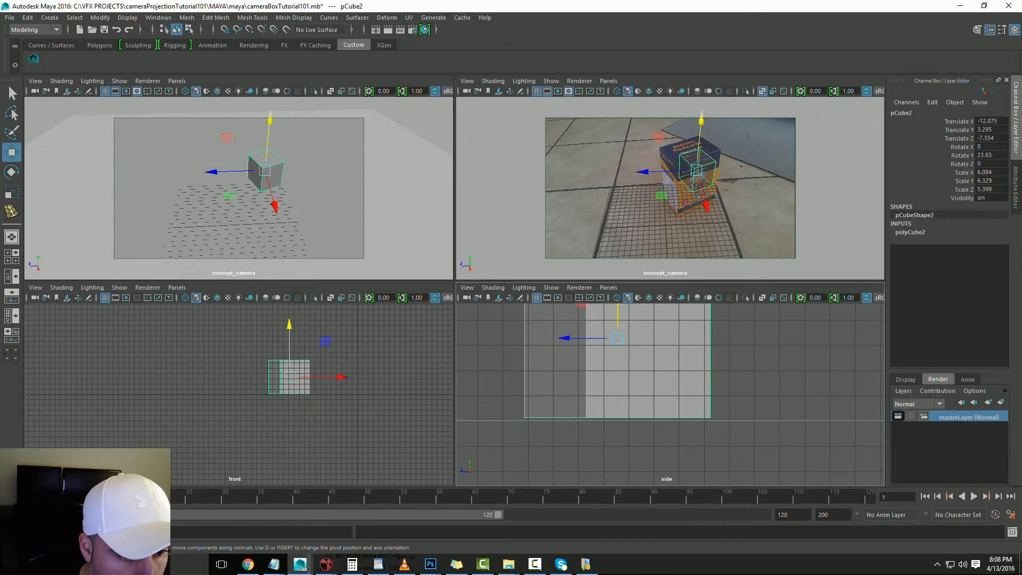
pyautogui.keyDown('alt'); pyautogui.moveTo(671, 395); pyautogui.dragTo(714, 421, button='middle'); pyautogui.keyUp('alt')
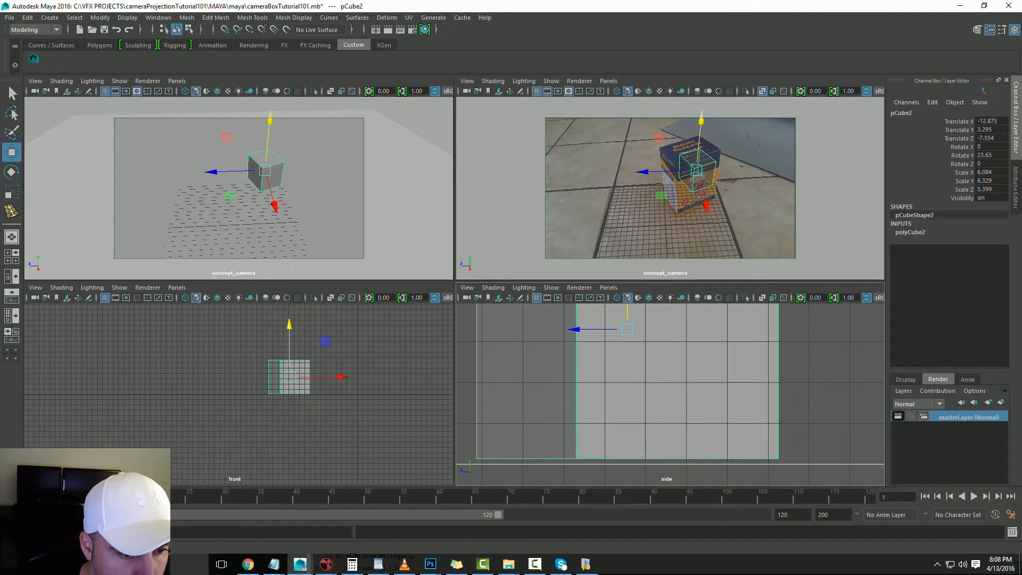
pyautogui.moveTo(627, 312); pyautogui.dragTo(628, 314)
# Thicken the flattened floor cube slightly by scaling it up along Y only
pyautogui.moveTo(810, 440); pyautogui.dragTo(825, 477)
pyautogui.press('e')
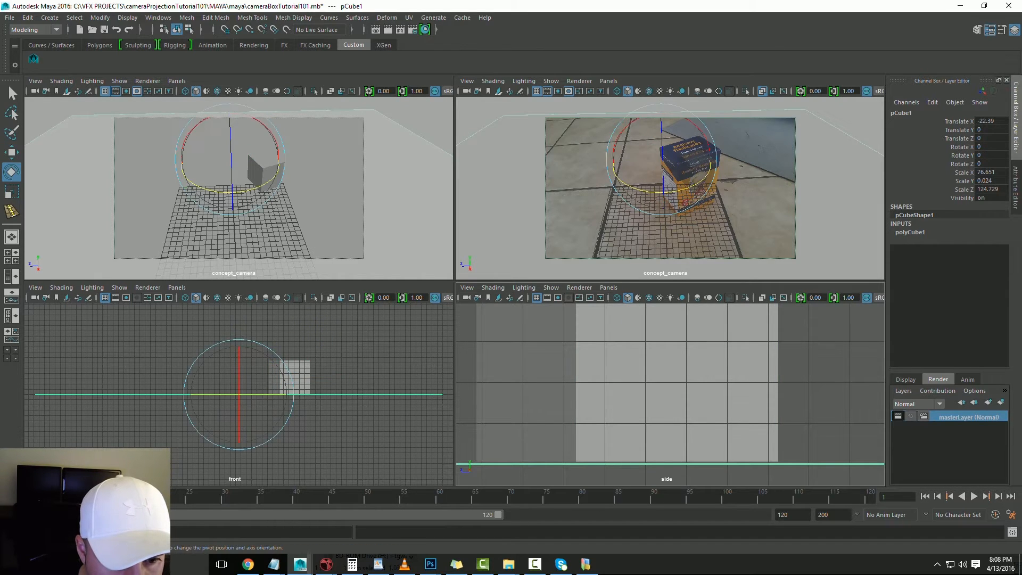
pyautogui.press('r')
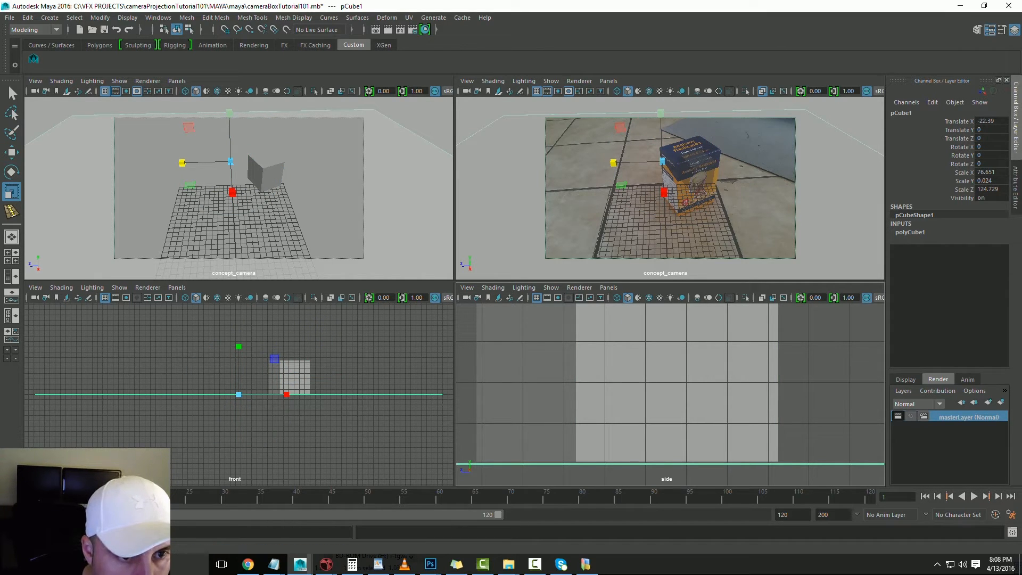
pyautogui.moveTo(661, 113); pyautogui.dragTo(659, 41)
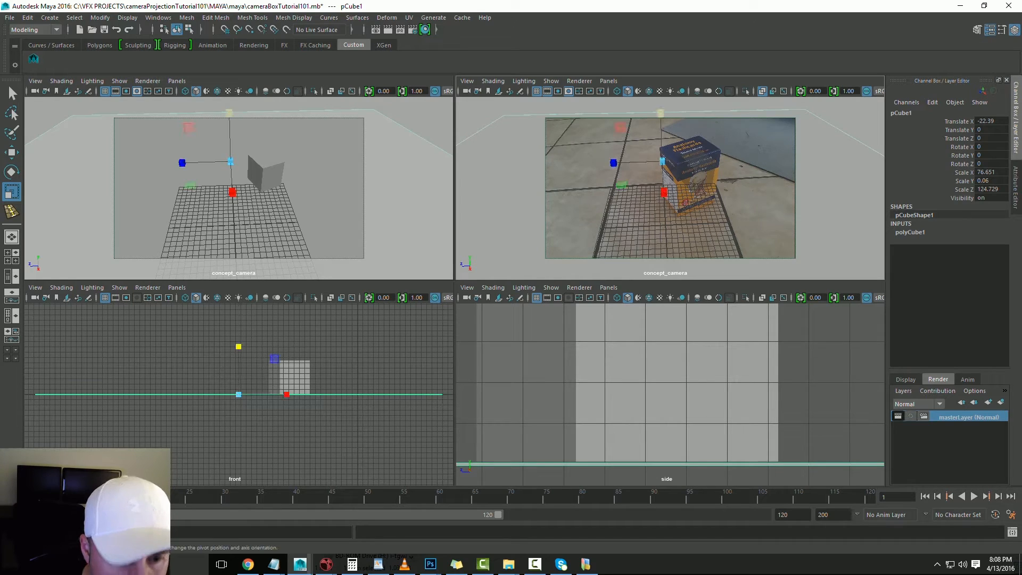
pyautogui.moveTo(238, 347); pyautogui.dragTo(239, 318)
# Lower the second cube onto the thickened floor, to about 3.204 in Translate Y
pyautogui.moveTo(842, 394); pyautogui.dragTo(777, 424)
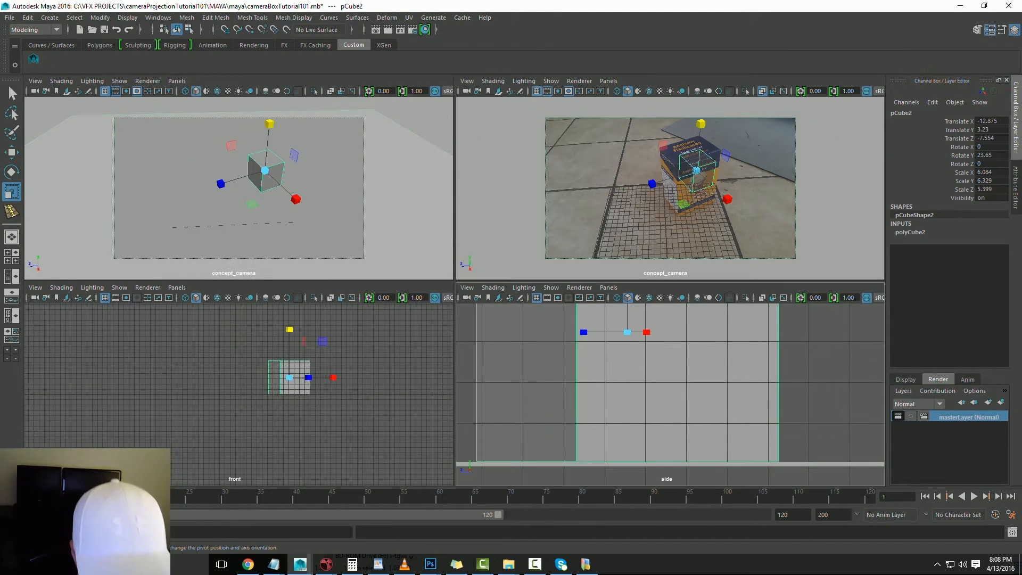
pyautogui.press('w')
pyautogui.moveTo(627, 313); pyautogui.dragTo(627, 314)
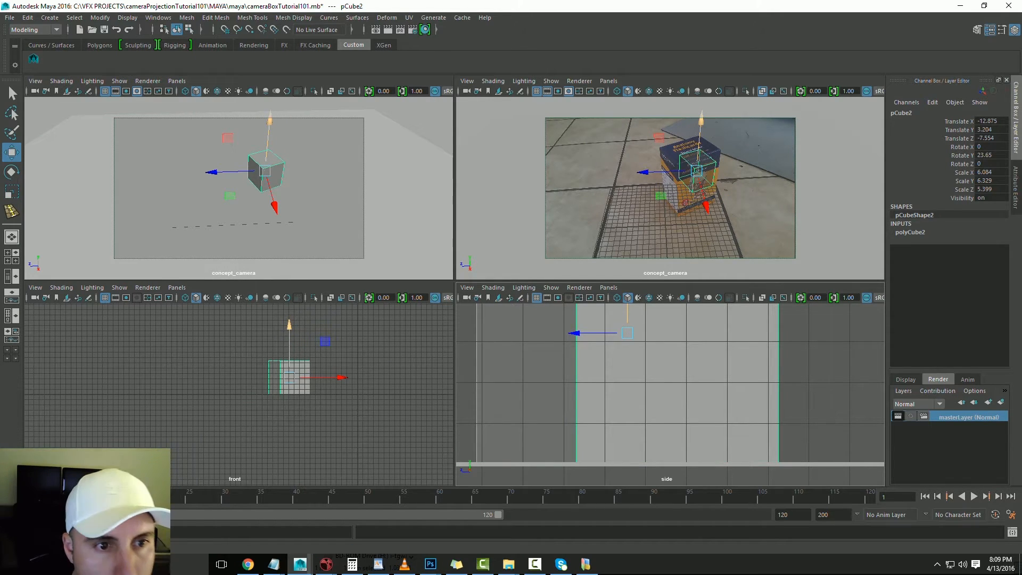
# Move the second cube over the photographed box, to about -7.119 in Translate X and -4.705 in Translate Z, and rotate it to about 26.945 in Y
pyautogui.moveTo(706, 207); pyautogui.dragTo(712, 225)
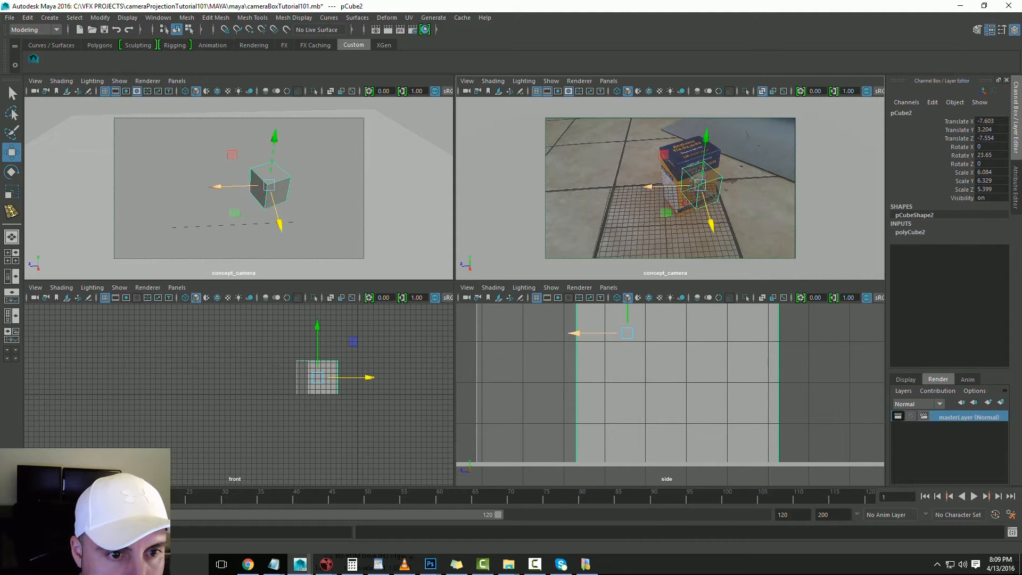
pyautogui.moveTo(666, 186); pyautogui.dragTo(692, 223)
pyautogui.press('e')
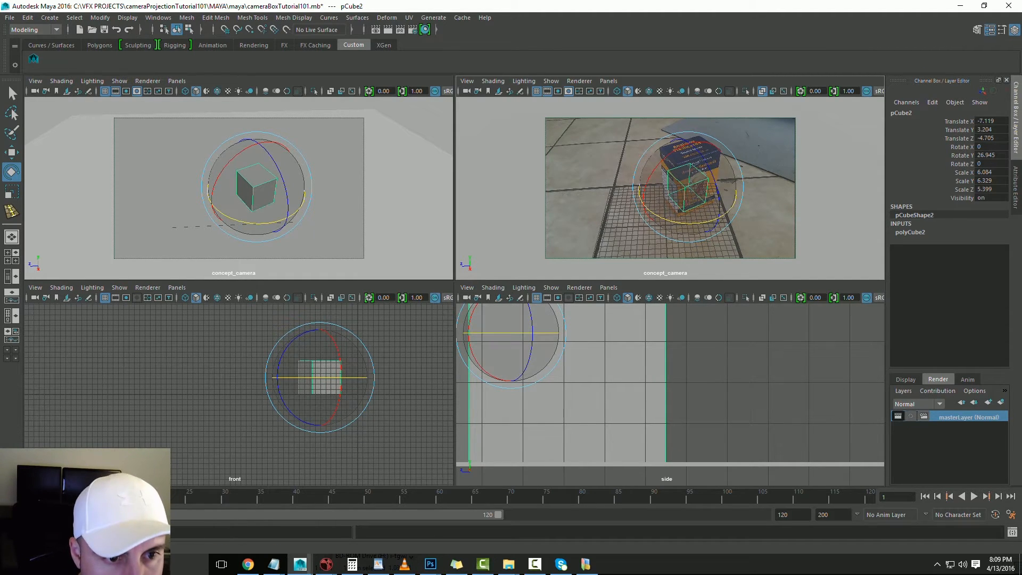
# Rotate the cube to about 25.33 on Y and scale it to about 7.395 on Z to match the photographed box
pyautogui.moveTo(692, 224); pyautogui.dragTo(695, 224)
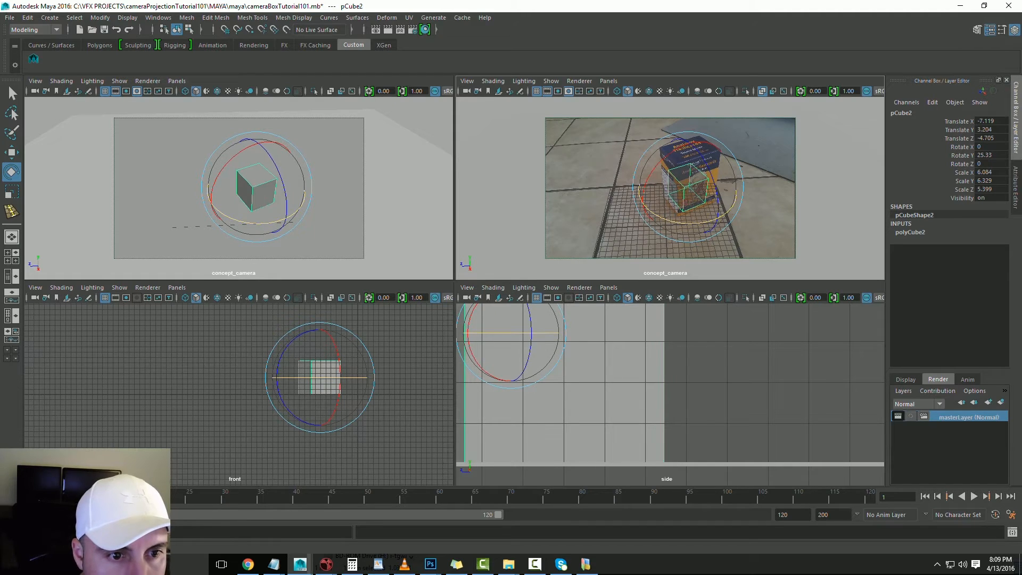
pyautogui.press('r')
pyautogui.moveTo(212, 202); pyautogui.dragTo(192, 209)
pyautogui.press('w')
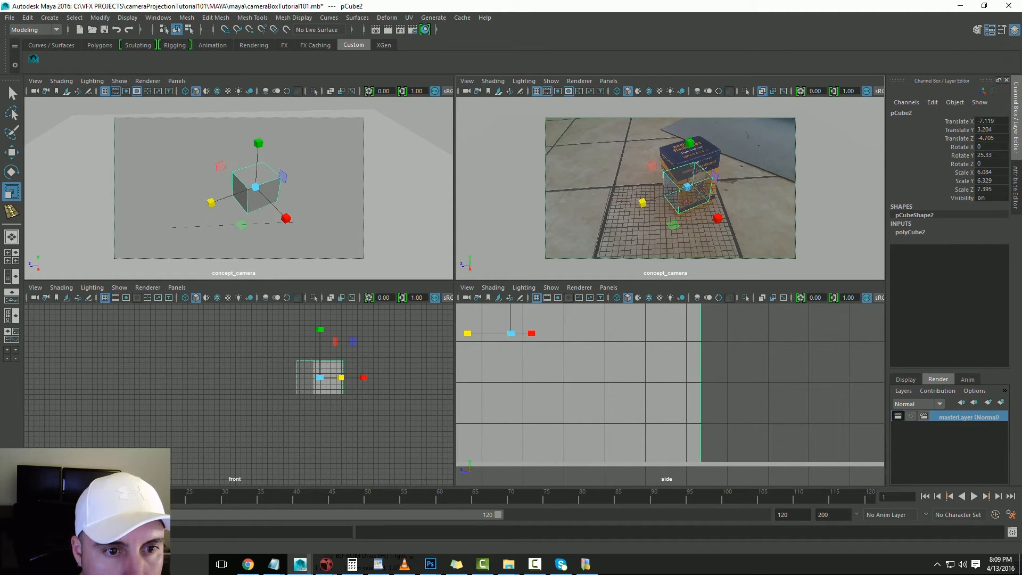
# Scale the cube to about 6.354 on X and move it to about -6.527 on X
pyautogui.press('r')
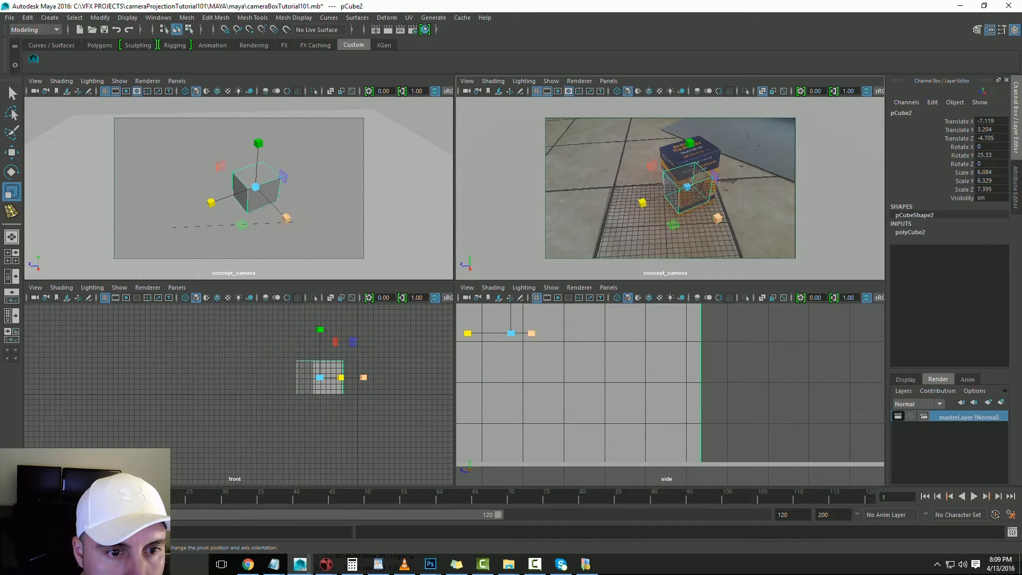
pyautogui.moveTo(286, 218); pyautogui.dragTo(286, 220)
pyautogui.press('w')
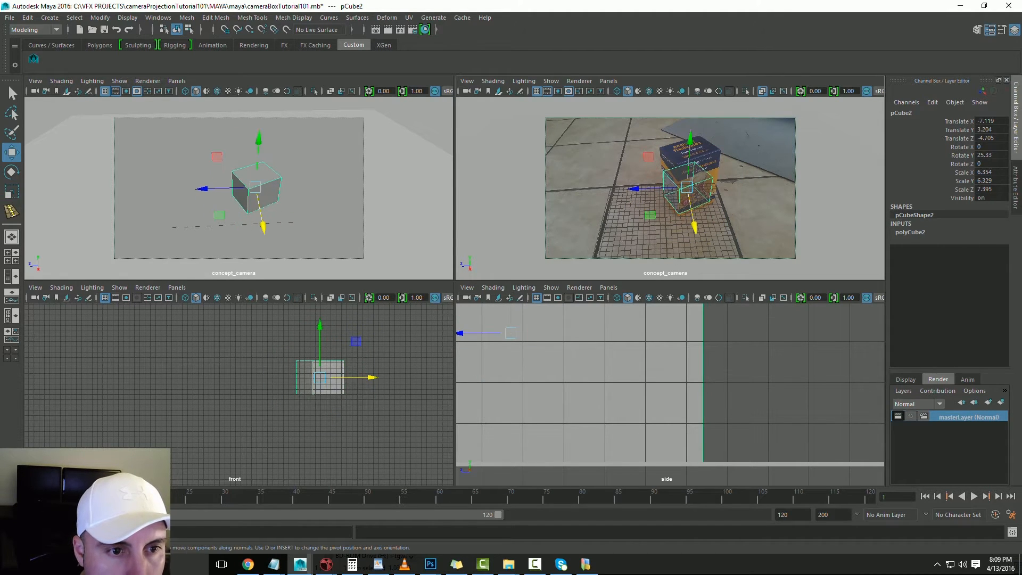
pyautogui.moveTo(694, 227); pyautogui.dragTo(695, 229)
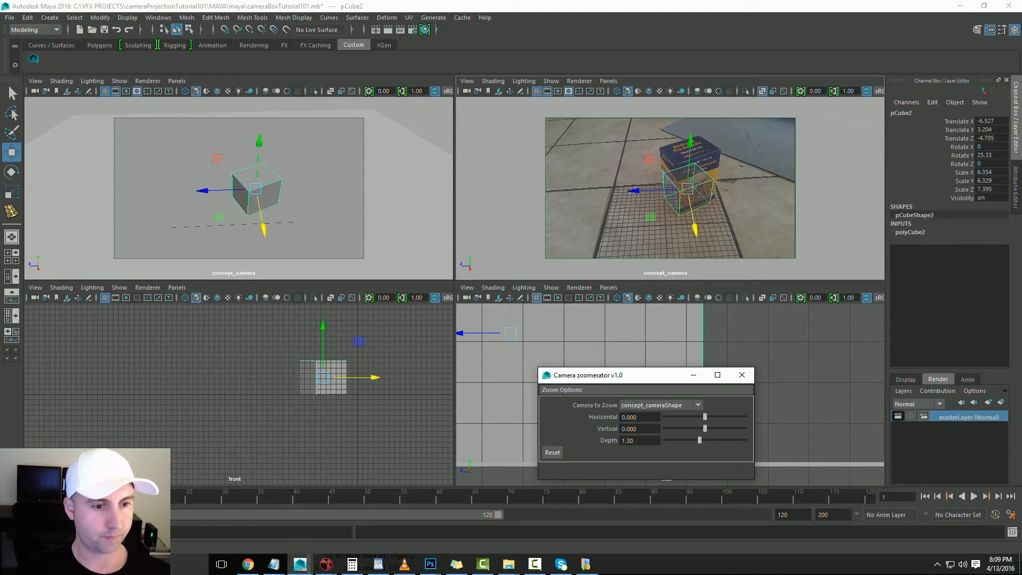
# In the enlarged camera view, scale the cube's height to about 10.318 and raise it to about 5.295 on Y
pyautogui.moveTo(612, 375); pyautogui.dragTo(224, 358)
pyautogui.click(612, 181)
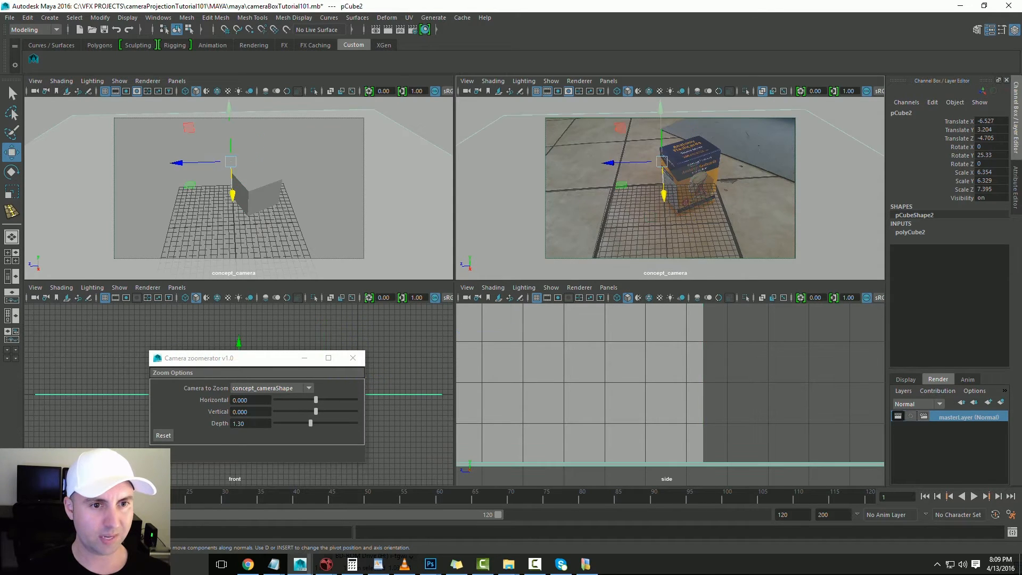
pyautogui.press('space')
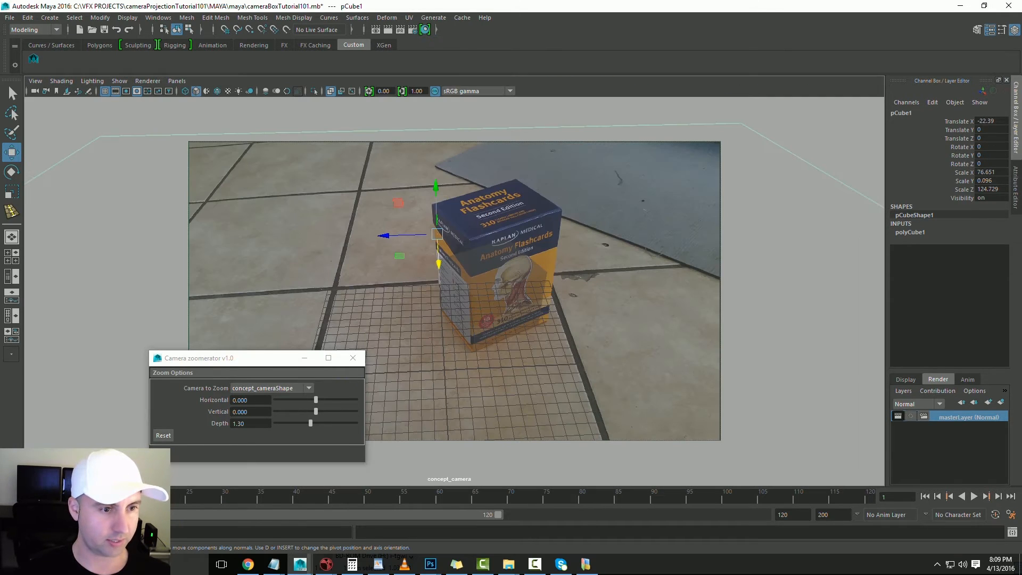
pyautogui.click(495, 296)
pyautogui.press('r')
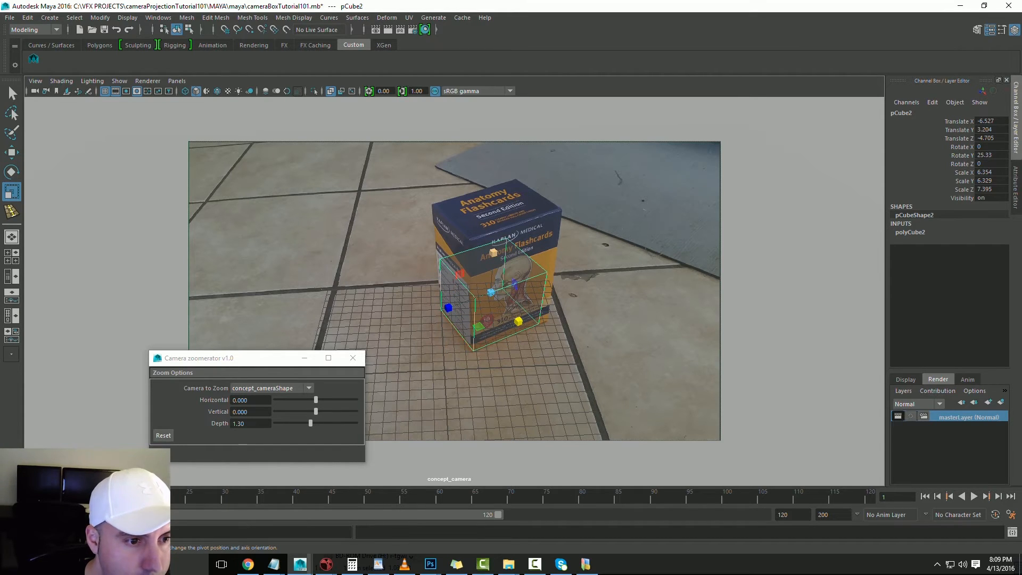
pyautogui.moveTo(494, 252); pyautogui.dragTo(494, 230)
pyautogui.press('w')
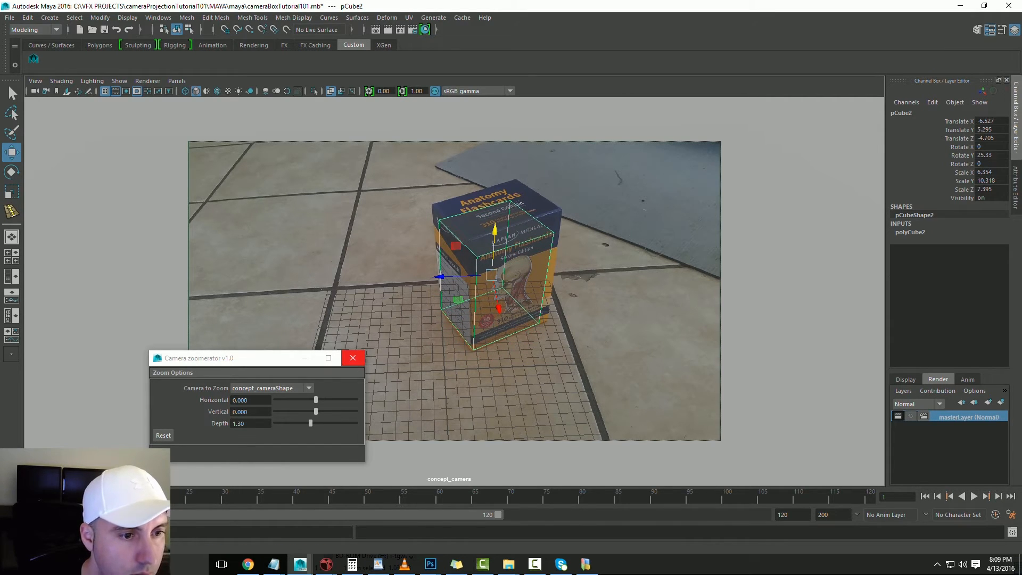
# Close the camera zoom tool, scale the cube to about 8.56 on Z and move it to about -5.54 on Z
pyautogui.click(353, 358)
pyautogui.press('e')
pyautogui.press('r')
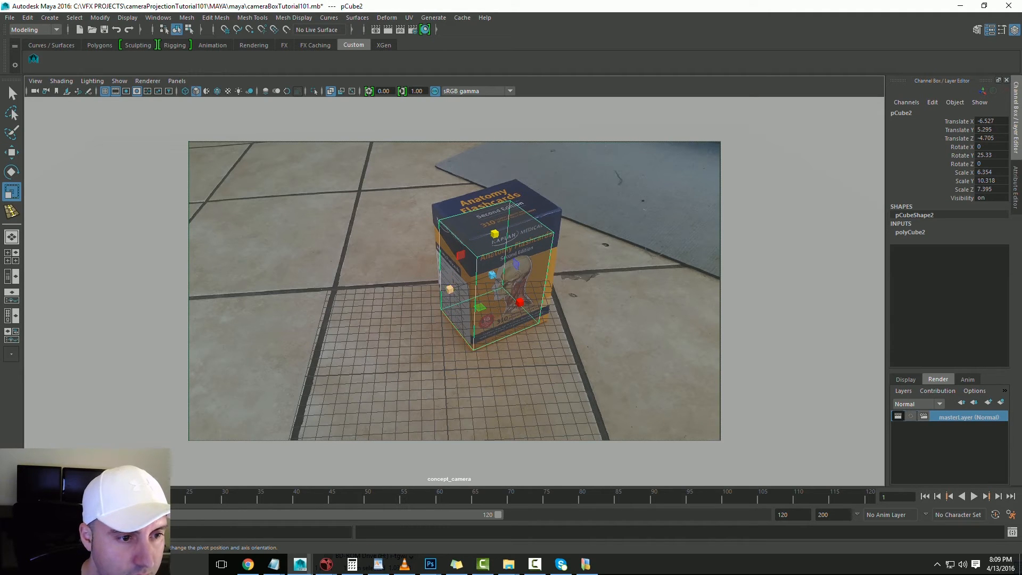
pyautogui.moveTo(450, 289); pyautogui.dragTo(449, 277)
pyautogui.press('w')
pyautogui.press('e')
pyautogui.press('r')
pyautogui.press('w')
# Reopen the camera zoom tool, set depth 0.55 and vertical 0.020, and shift the cube to about -5.144 on Z
pyautogui.click(33, 59)
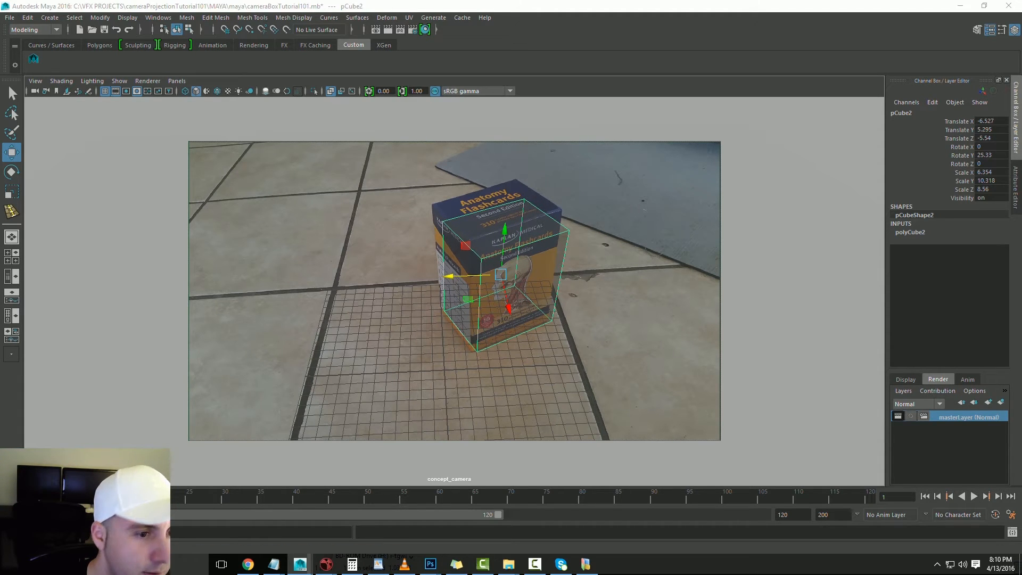
pyautogui.moveTo(310, 423)
pyautogui.mouseDown()
pyautogui.moveTo(284, 423)
pyautogui.moveTo(316, 411)
pyautogui.mouseUp()
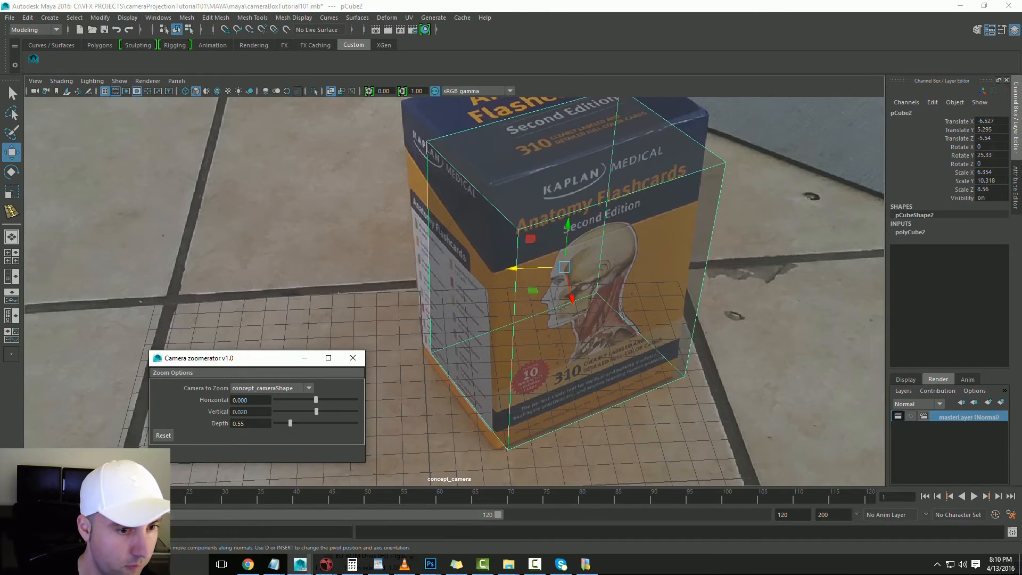
pyautogui.moveTo(513, 267); pyautogui.dragTo(501, 269)
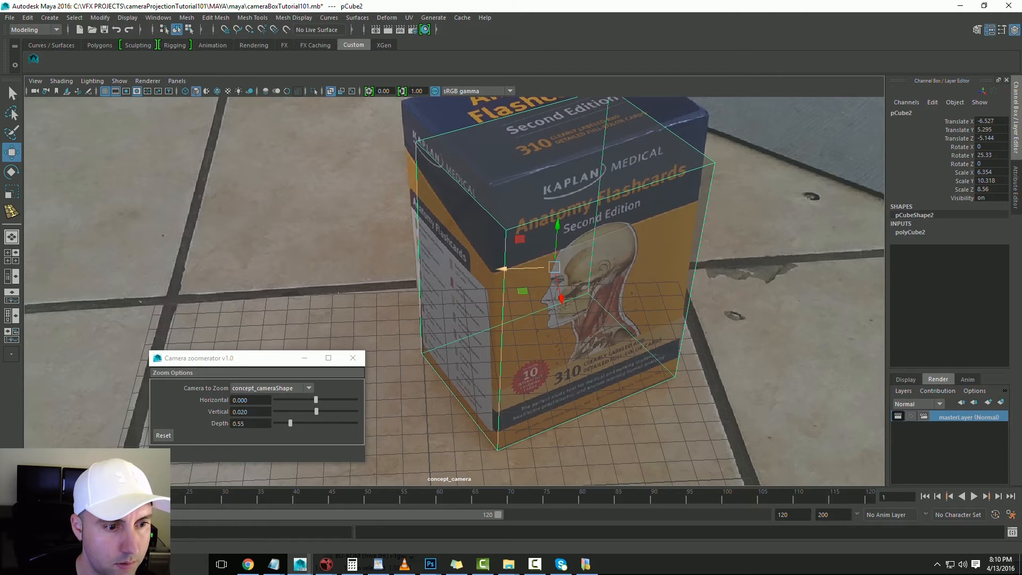
# Scale the cube's height to about 11.77 on Y to follow the photographed box
pyautogui.press('space')
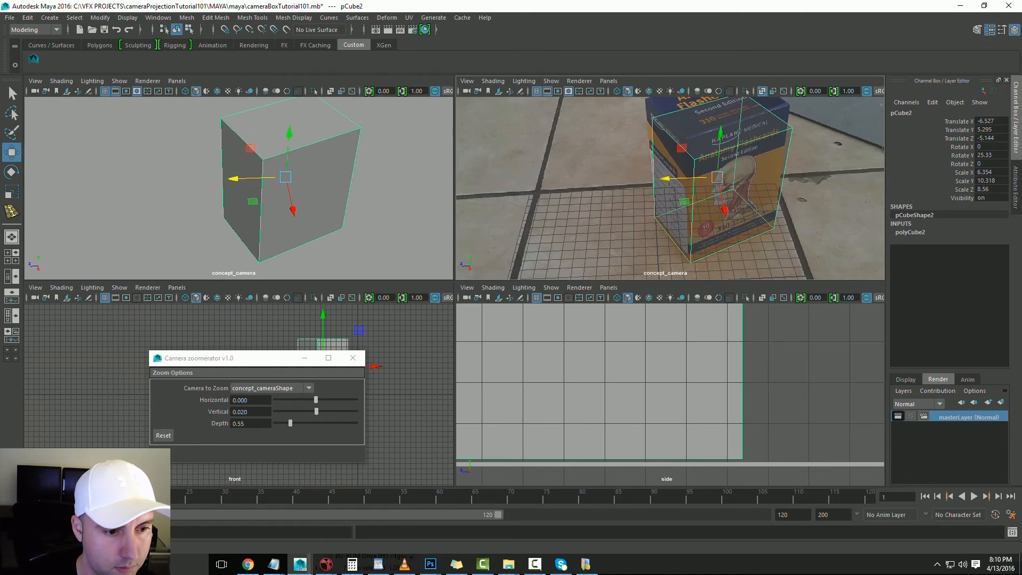
pyautogui.press('r')
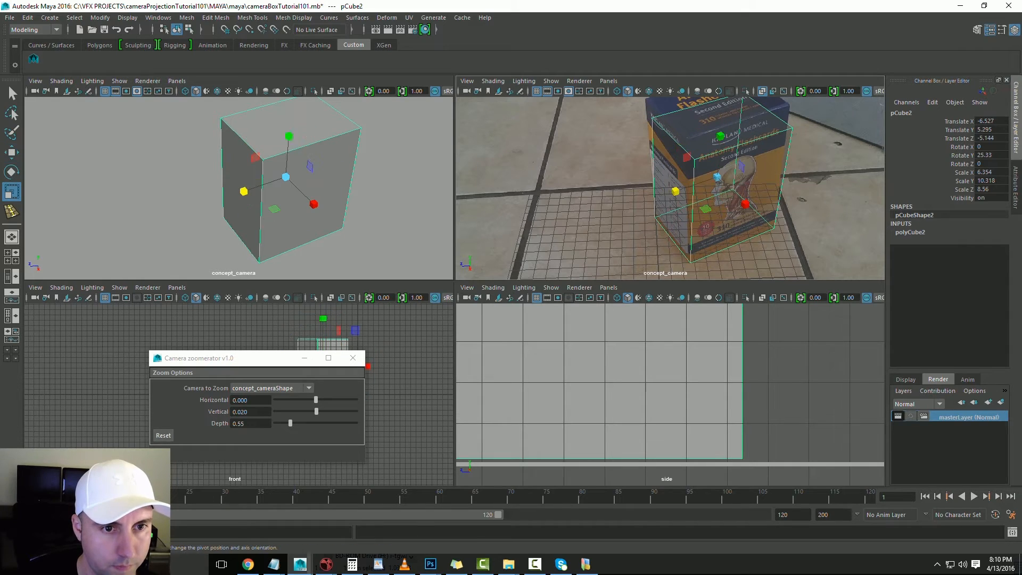
pyautogui.moveTo(721, 137); pyautogui.dragTo(721, 131)
pyautogui.press('w')
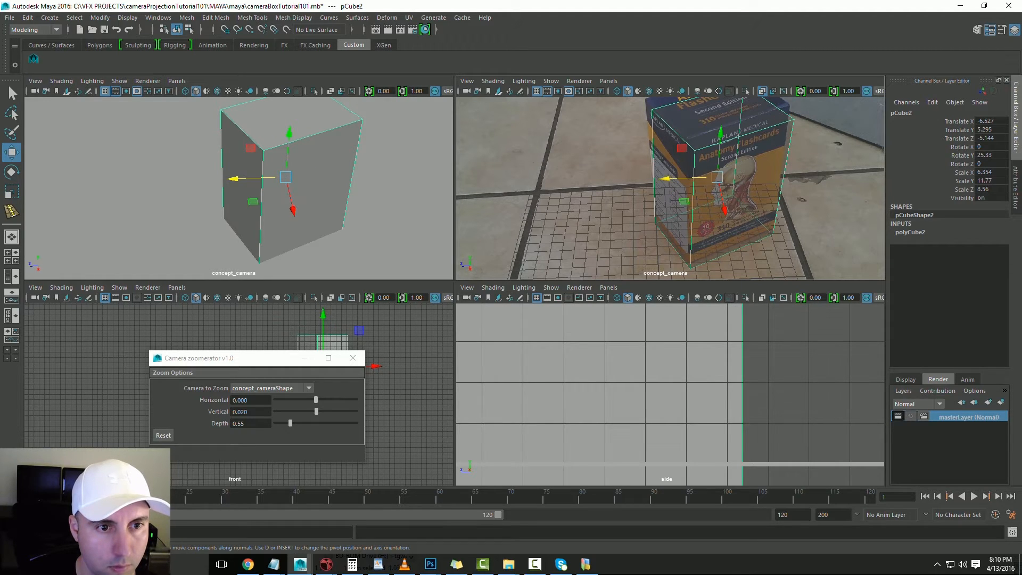
# Scale the cube to about 5.528 on X and move it to about -6.81 on X
pyautogui.press('e')
pyautogui.press('r')
pyautogui.moveTo(745, 205); pyautogui.dragTo(724, 210)
pyautogui.press('w')
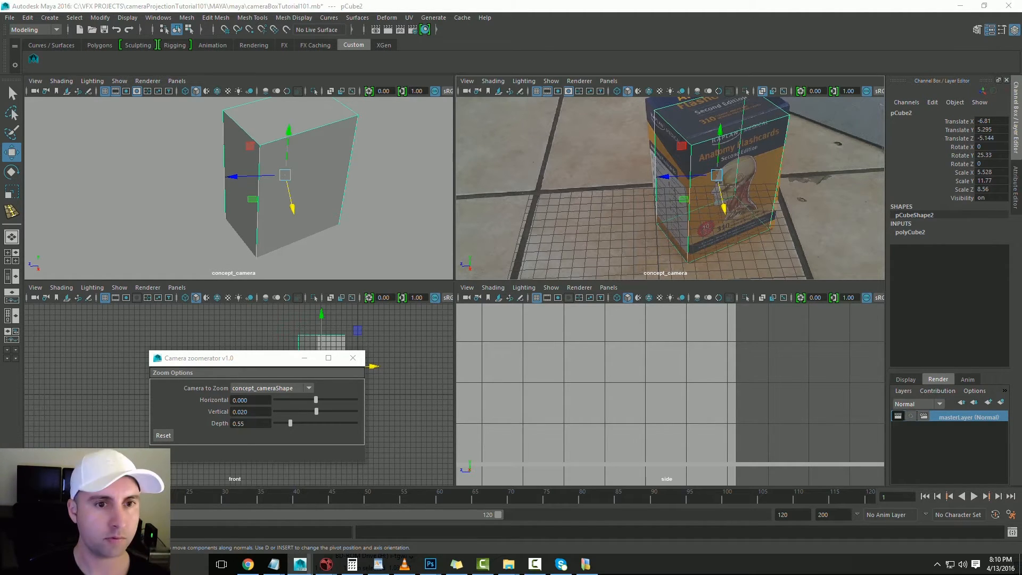
# Frame the cube in the side view and raise it to about 5.914 on Y so its base meets the floor
pyautogui.press('space')
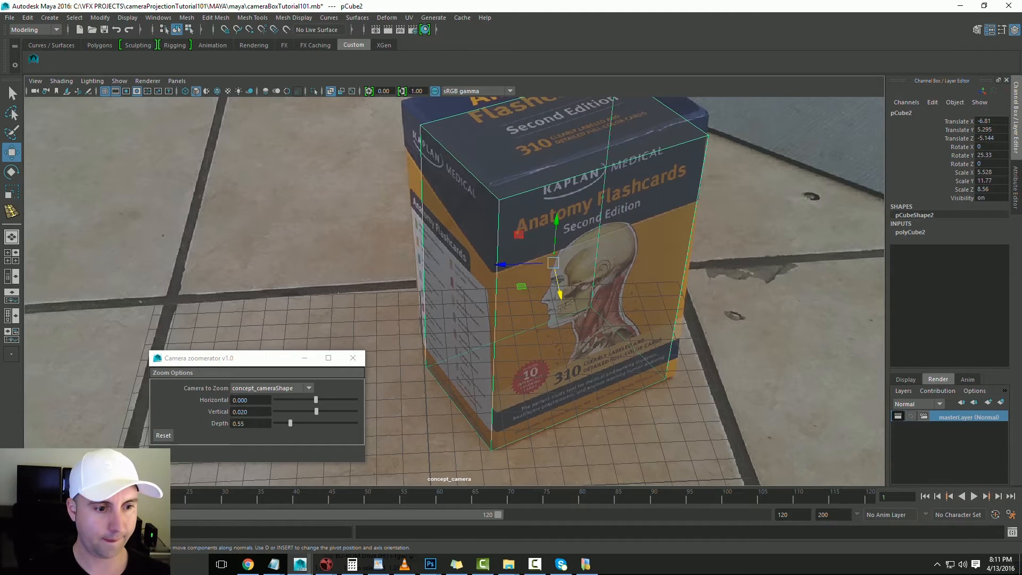
pyautogui.press('e')
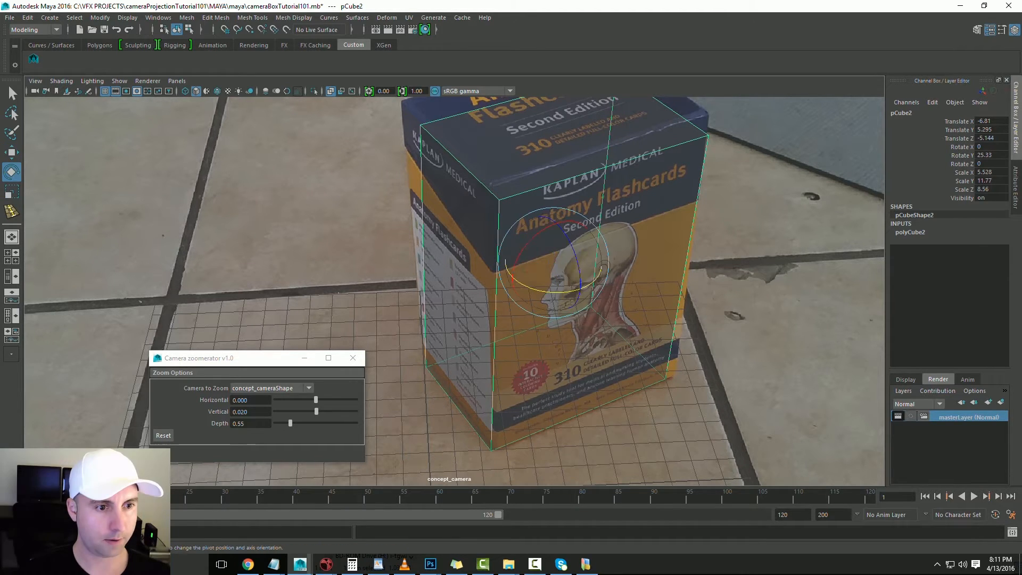
pyautogui.press('r')
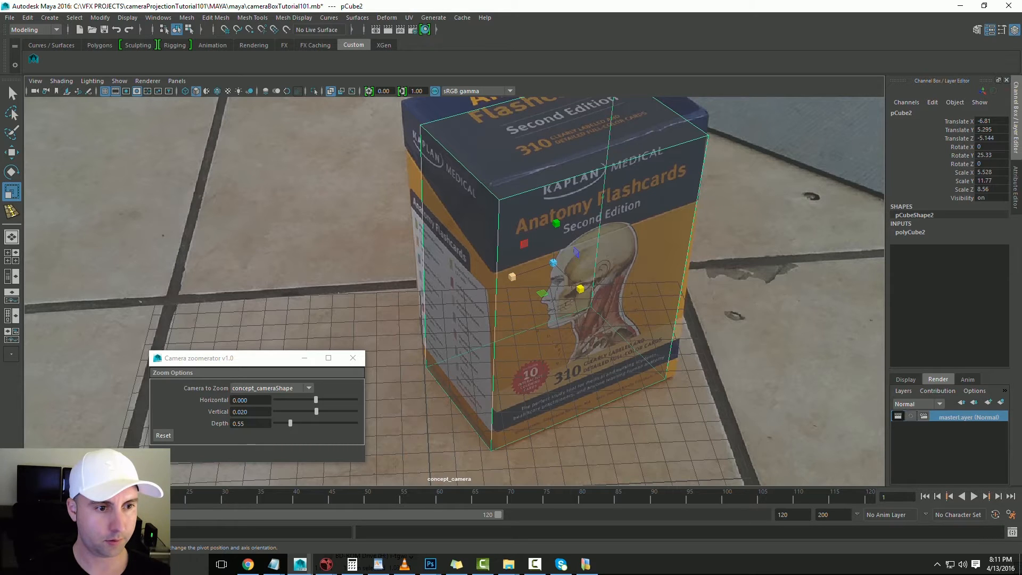
pyautogui.press('space')
pyautogui.press('f')
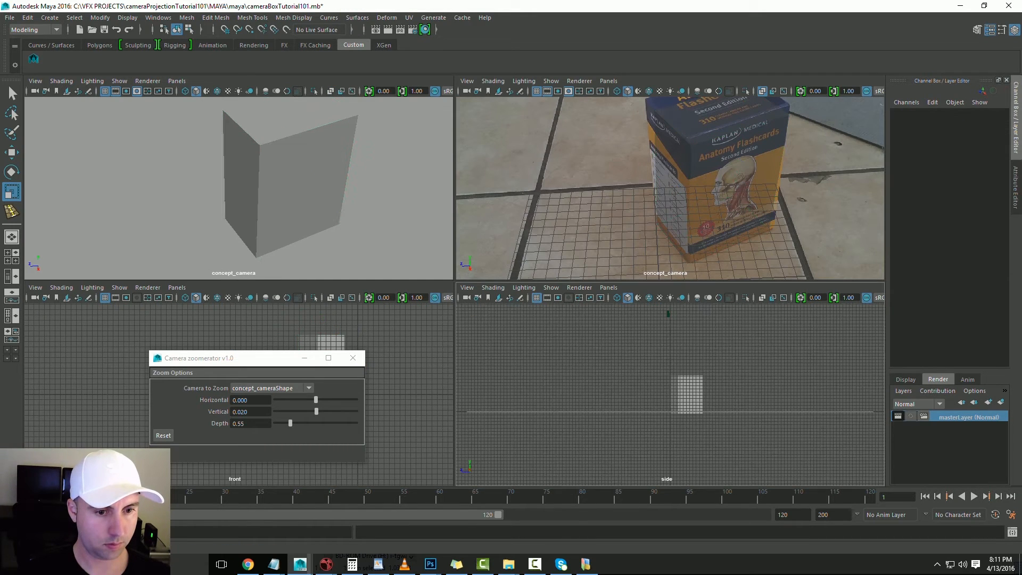
pyautogui.press('e')
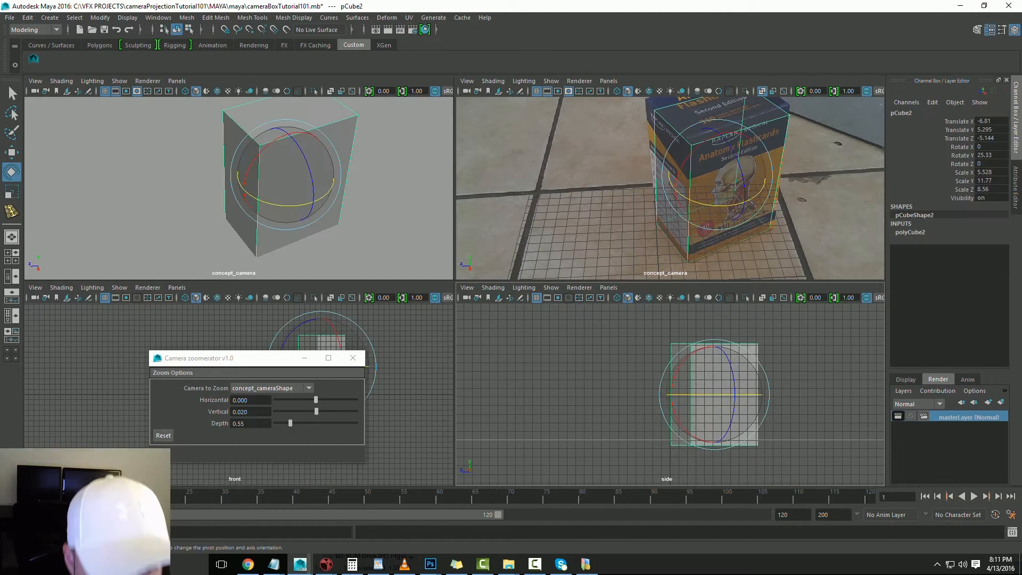
pyautogui.press('w')
pyautogui.moveTo(714, 342); pyautogui.dragTo(714, 338)
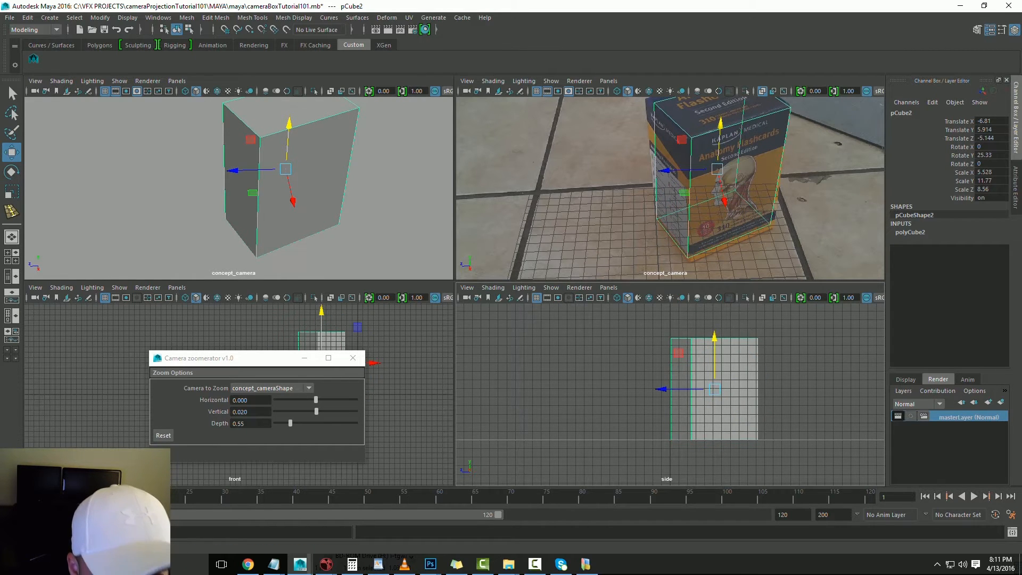
# Check the cube's base against the floor in the side view, then move the cube to about -6.187 on X
pyautogui.scroll(5, 714, 338)
pyautogui.keyDown('alt'); pyautogui.moveTo(746, 426); pyautogui.dragTo(632, 299, button='middle'); pyautogui.keyUp('alt')
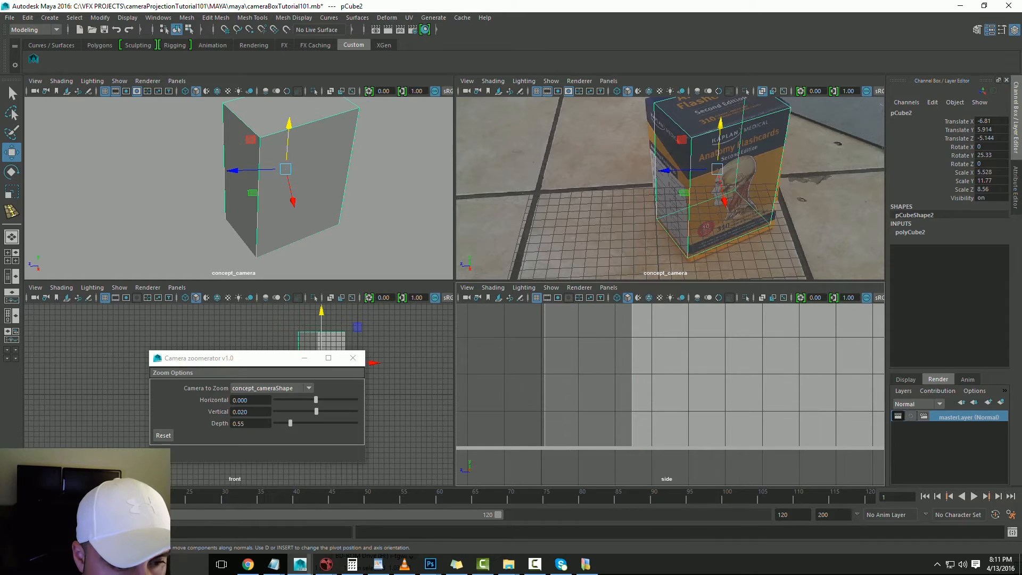
pyautogui.scroll(-5, 671, 394)
pyautogui.keyDown('alt'); pyautogui.moveTo(692, 373); pyautogui.dragTo(688, 401, button='middle'); pyautogui.keyUp('alt')
pyautogui.moveTo(696, 320); pyautogui.dragTo(696, 320)
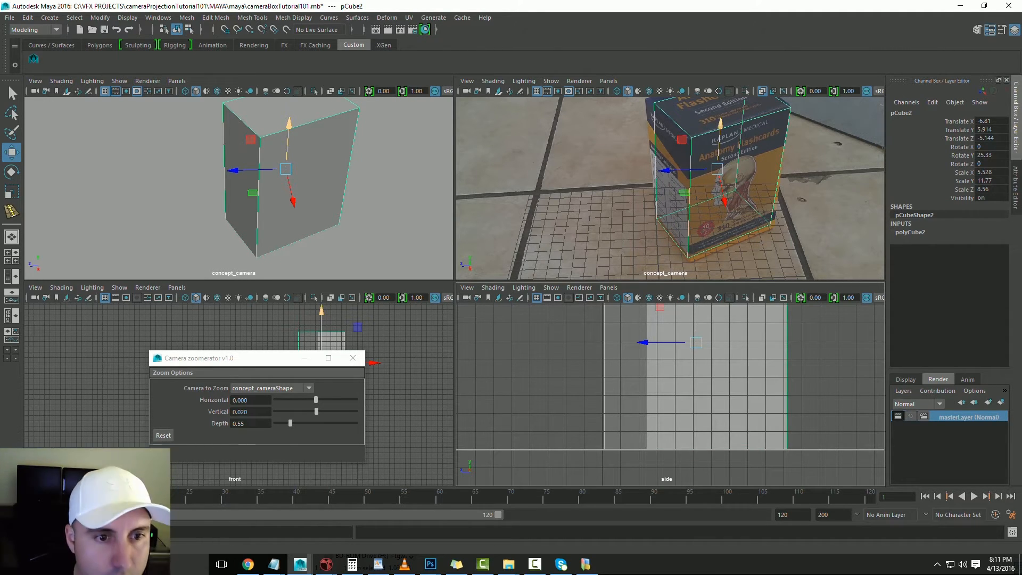
pyautogui.moveTo(725, 202); pyautogui.dragTo(726, 207)
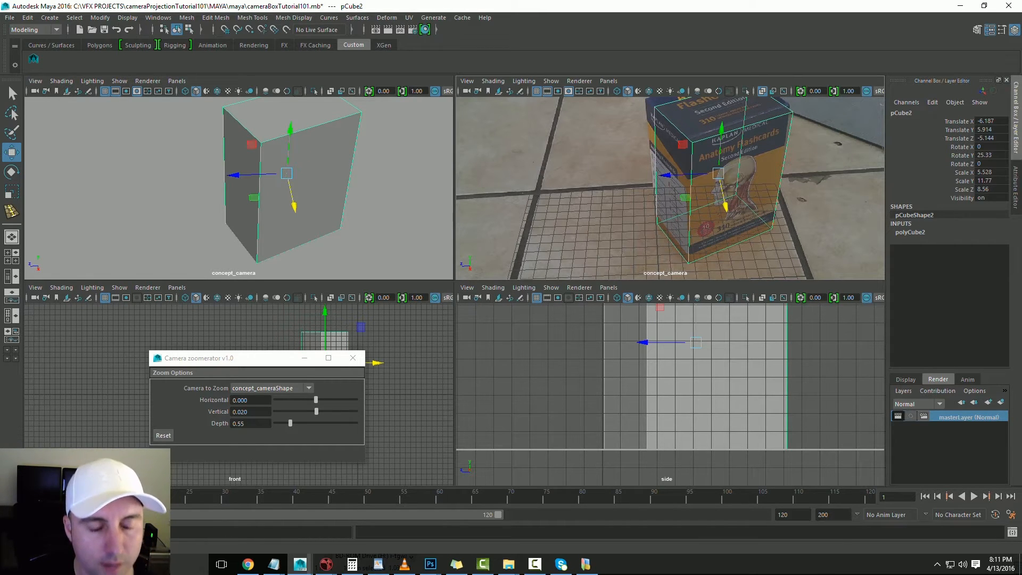
pyautogui.press('space')
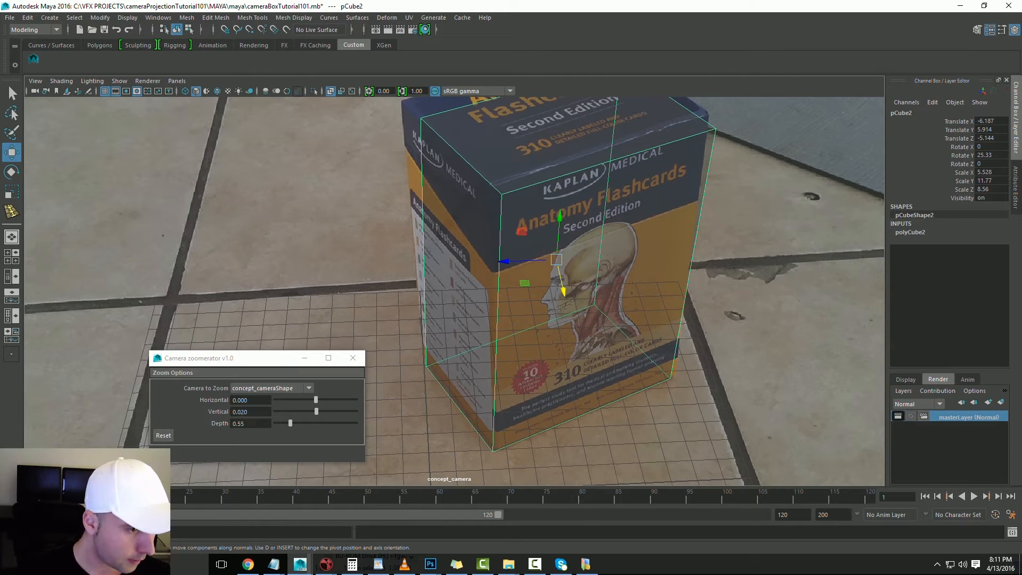
# Set the camera zoom depth to 1.01 and shift the cube's front, left and back vertices slightly backward along X
pyautogui.moveTo(290, 423)
pyautogui.mouseDown()
pyautogui.moveTo(346, 424)
pyautogui.moveTo(302, 424)
pyautogui.mouseUp()
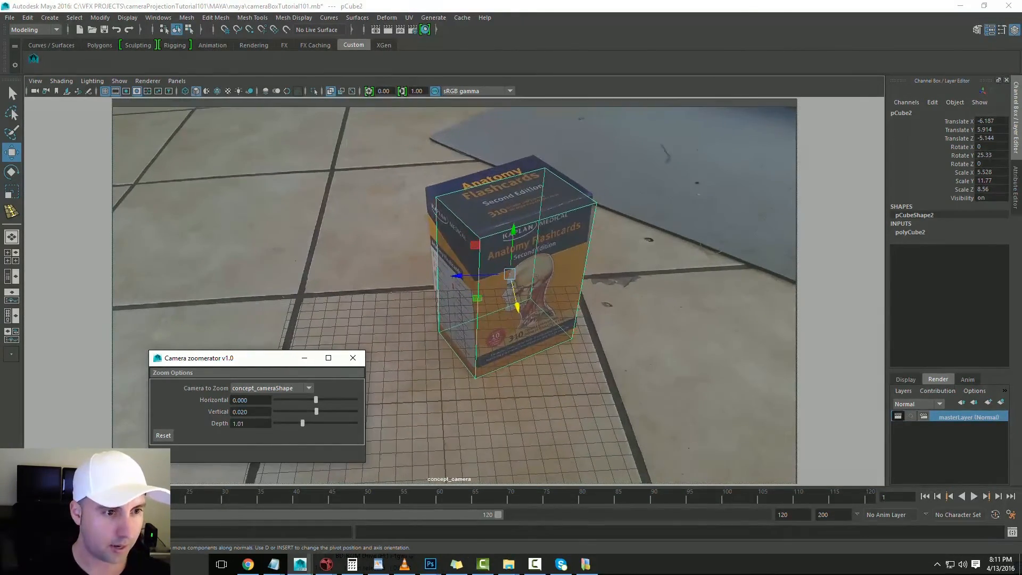
pyautogui.moveTo(450, 213); pyautogui.dragTo(394, 201, button='right')
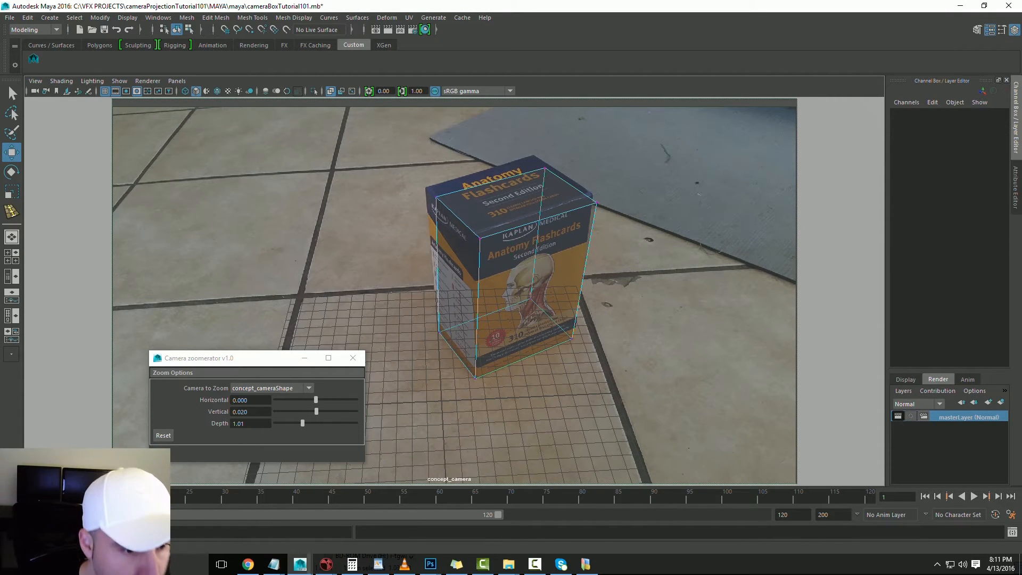
pyautogui.moveTo(406, 153); pyautogui.dragTo(555, 337)
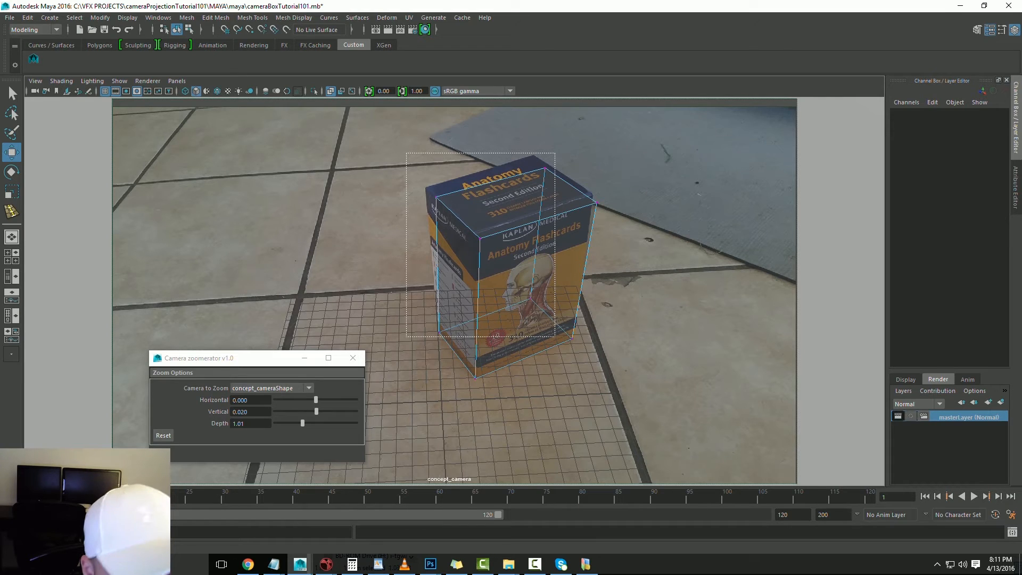
pyautogui.moveTo(555, 337); pyautogui.dragTo(556, 337)
pyautogui.moveTo(499, 306); pyautogui.dragTo(498, 300)
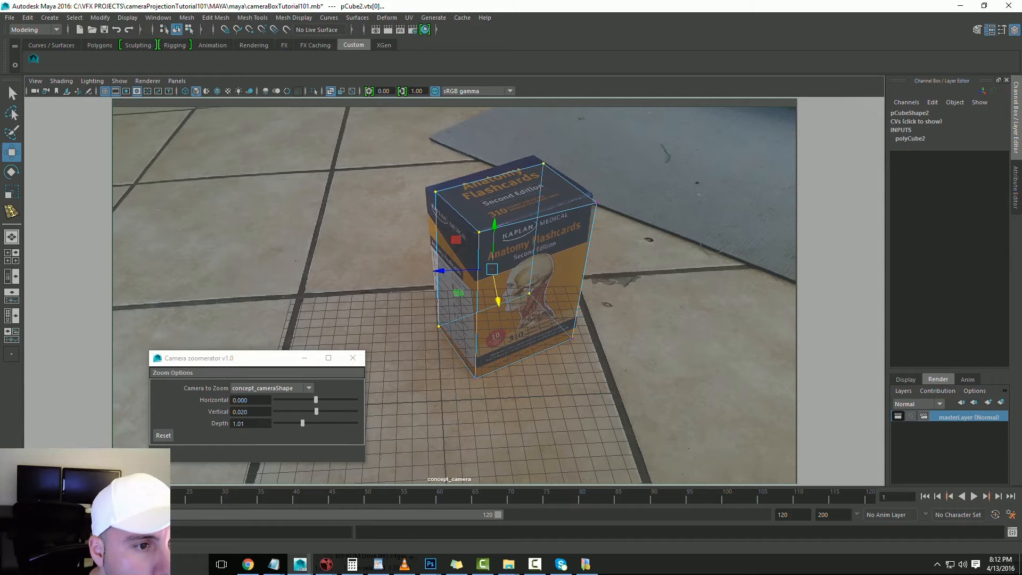
# Select the cube's four top vertices and shift them along Z and X toward the photographed box's top corners
pyautogui.moveTo(628, 144); pyautogui.dragTo(433, 230)
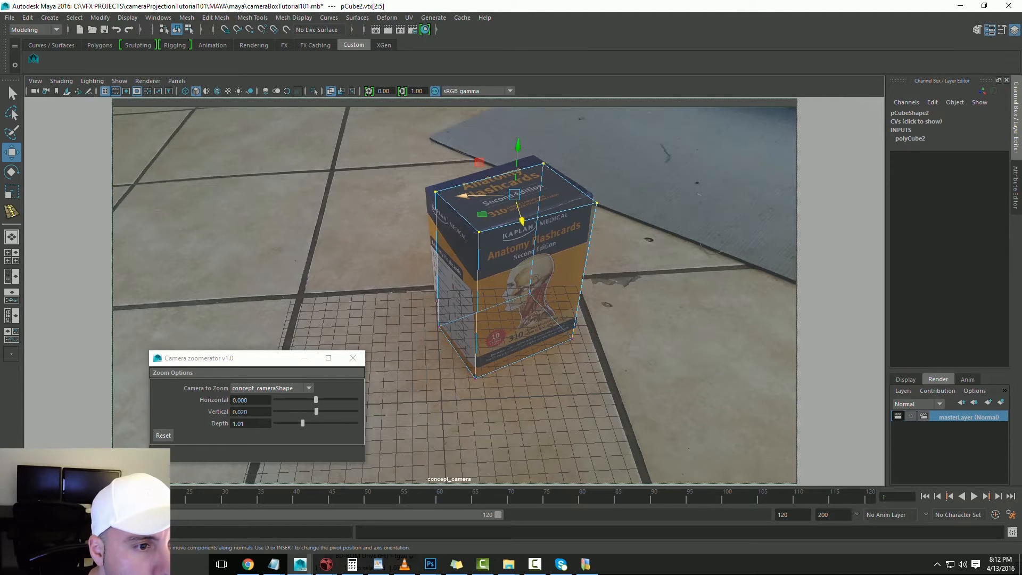
pyautogui.moveTo(463, 196); pyautogui.dragTo(452, 196)
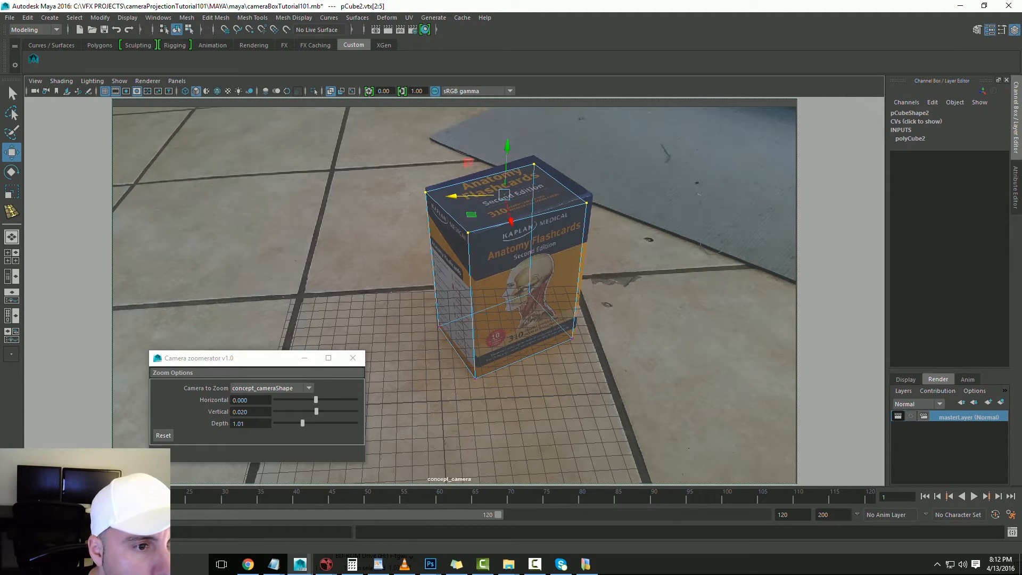
pyautogui.moveTo(511, 221); pyautogui.dragTo(510, 217)
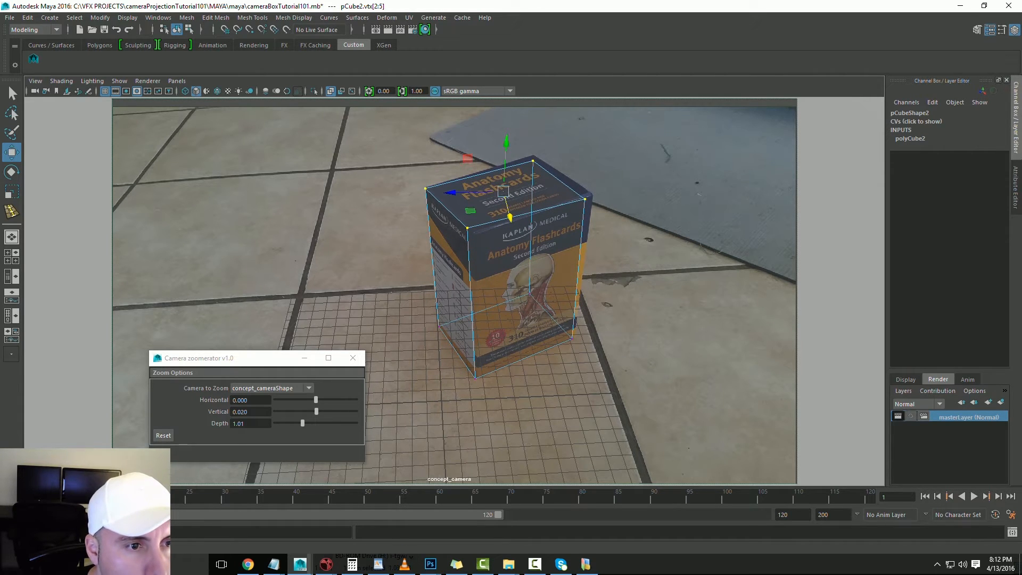
# Select the cube's back and right top vertices and shift them slightly outward along Z and backward along X
pyautogui.moveTo(616, 143); pyautogui.dragTo(512, 223)
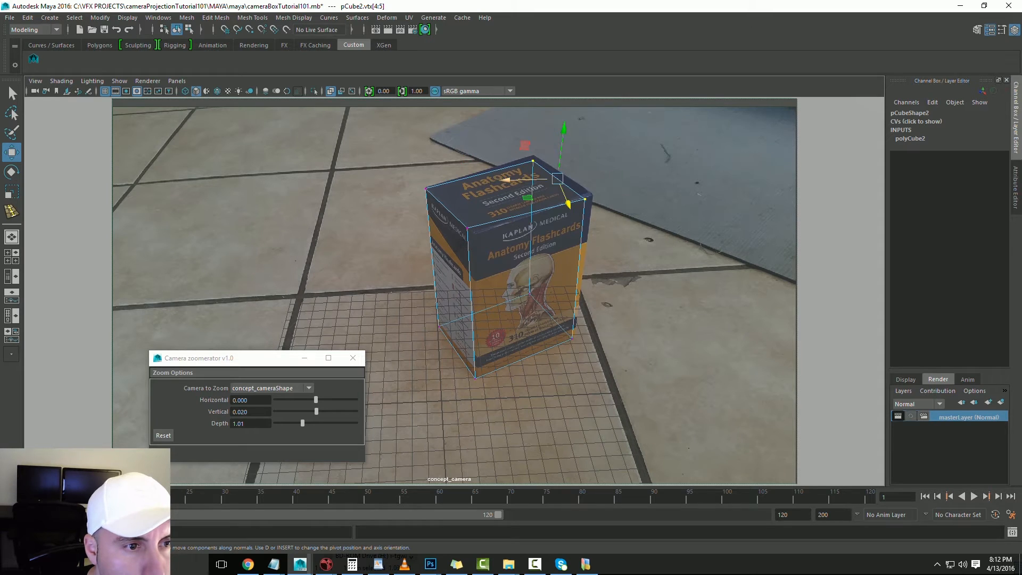
pyautogui.moveTo(506, 180); pyautogui.dragTo(511, 180)
pyautogui.moveTo(573, 203); pyautogui.dragTo(570, 198)
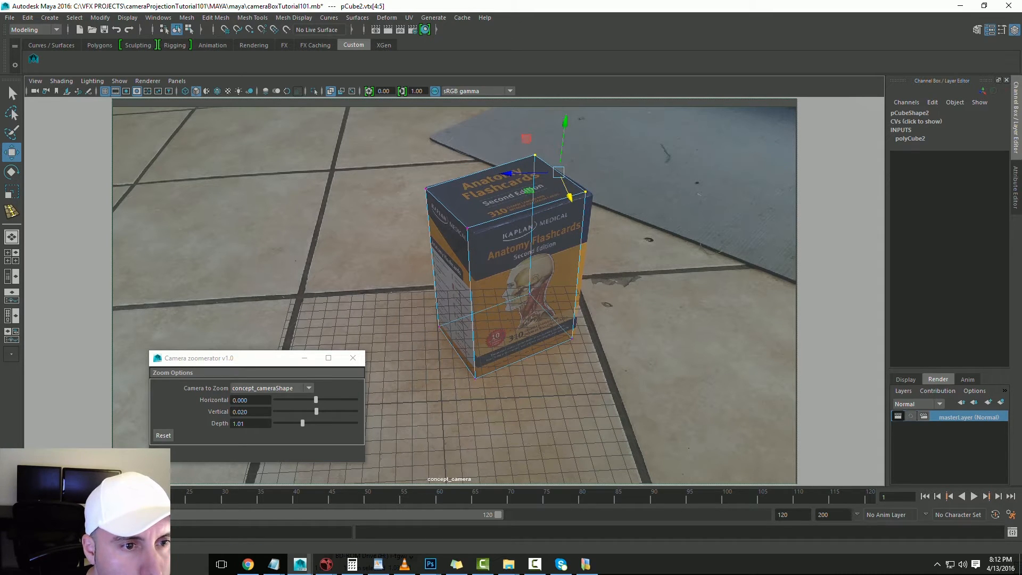
# Select the cube's front and right top vertices and move them along X and Z onto the photographed box's front top edge
pyautogui.moveTo(637, 181); pyautogui.dragTo(458, 295)
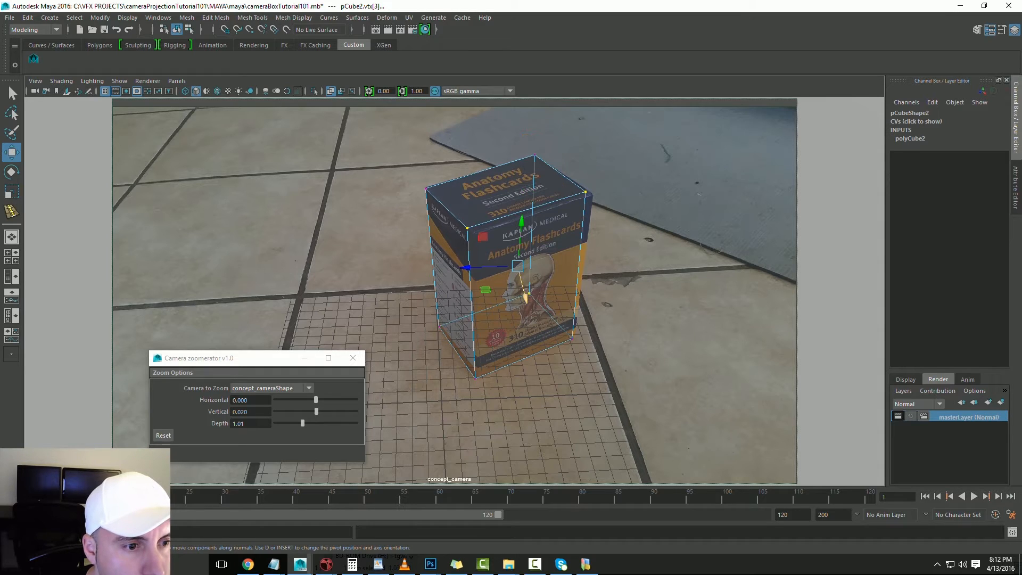
pyautogui.moveTo(526, 298); pyautogui.dragTo(527, 304)
pyautogui.moveTo(613, 181); pyautogui.dragTo(461, 251)
pyautogui.moveTo(538, 236); pyautogui.dragTo(540, 242)
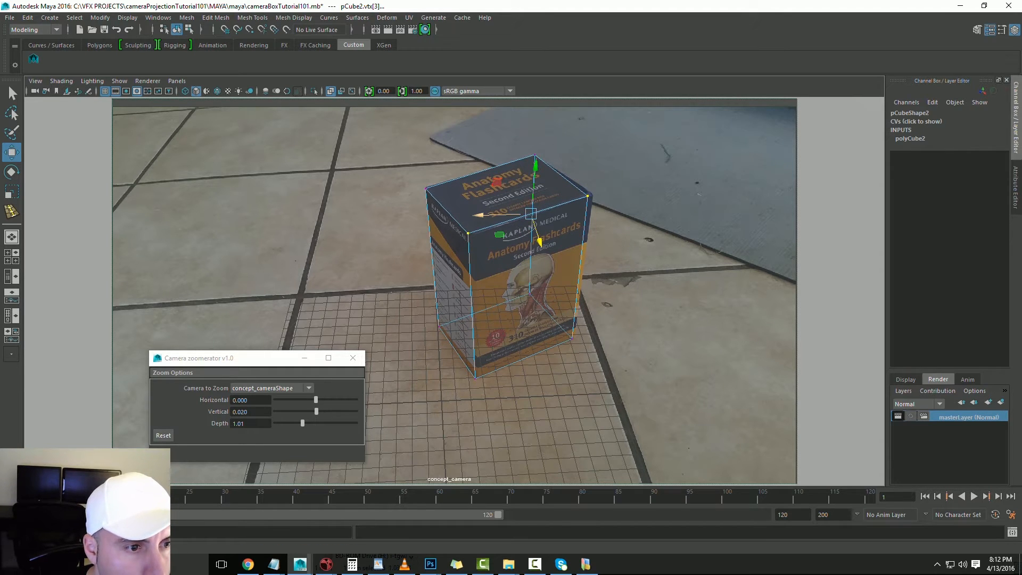
pyautogui.moveTo(479, 216); pyautogui.dragTo(482, 215)
# Nudge the cube's right top vertex along X and Z onto the photographed box's corner
pyautogui.click(591, 196)
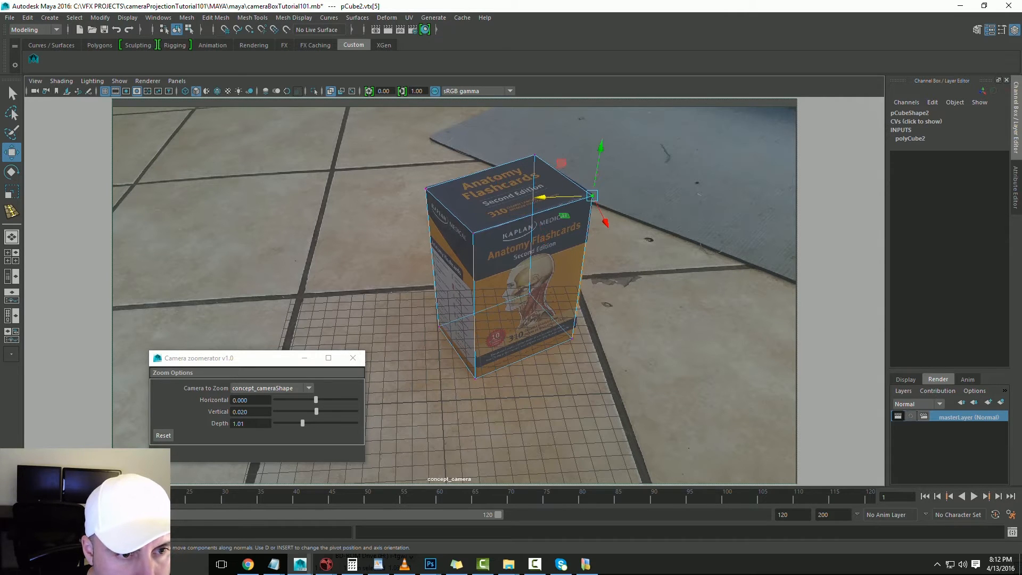
pyautogui.moveTo(606, 223); pyautogui.dragTo(605, 221)
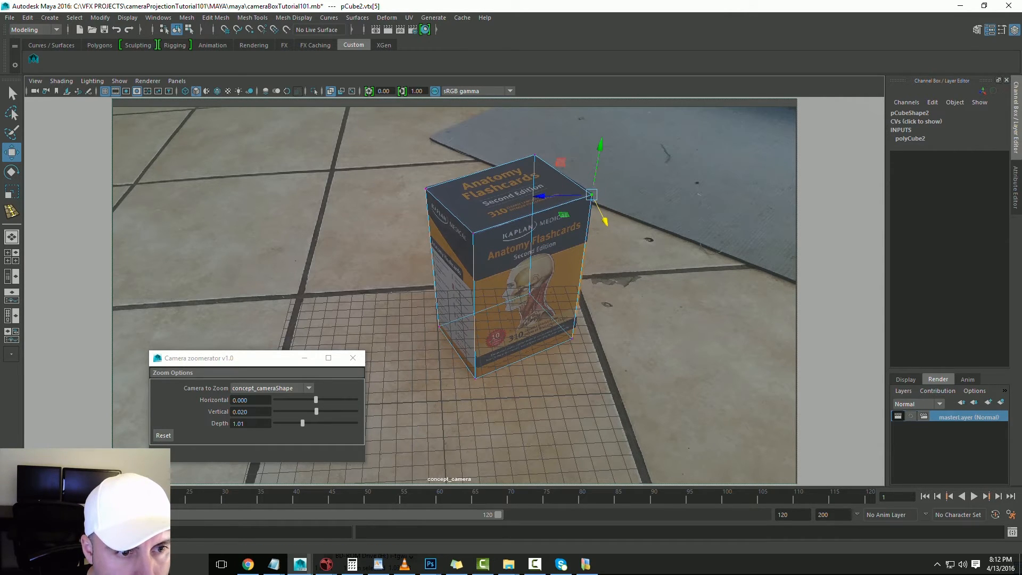
pyautogui.moveTo(540, 197); pyautogui.dragTo(542, 197)
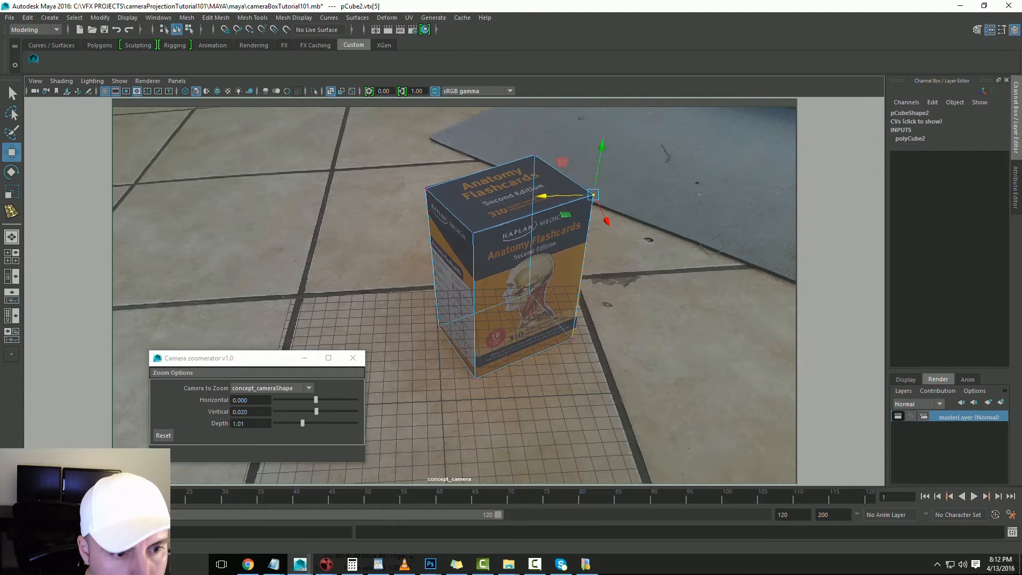
# Zoom concept_camera onto the box's base with vertical -0.060 and depth 0.37, and shift the cube's right bottom vertex outward along Z
pyautogui.click(572, 338)
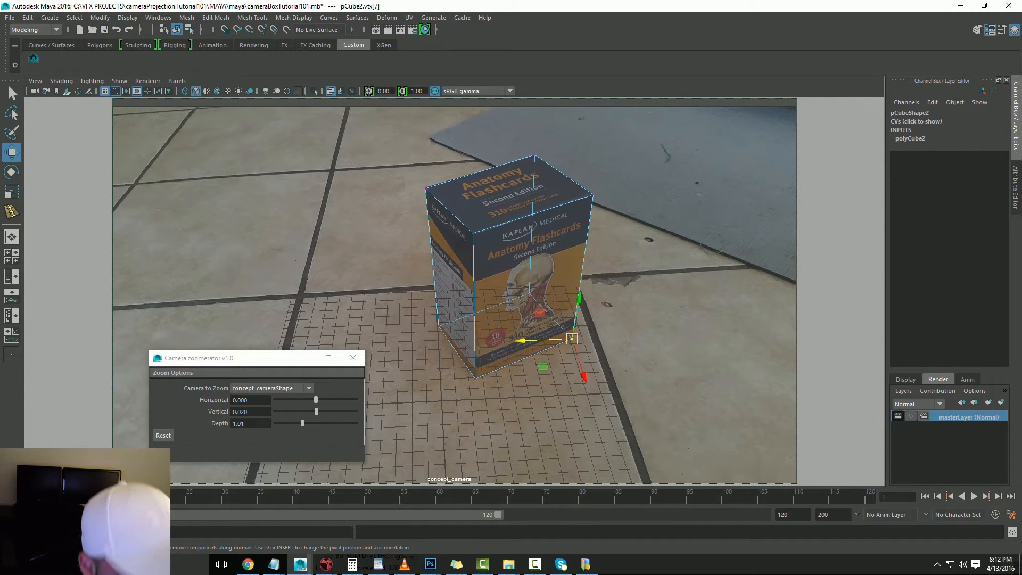
pyautogui.moveTo(317, 412); pyautogui.dragTo(285, 422)
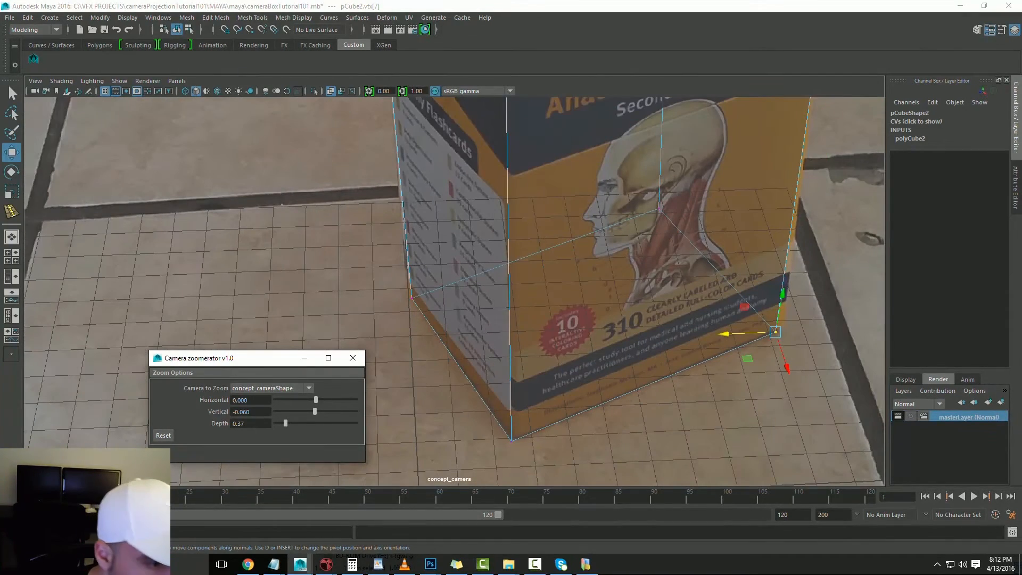
pyautogui.moveTo(760, 307); pyautogui.dragTo(839, 348)
pyautogui.moveTo(725, 334); pyautogui.dragTo(730, 334)
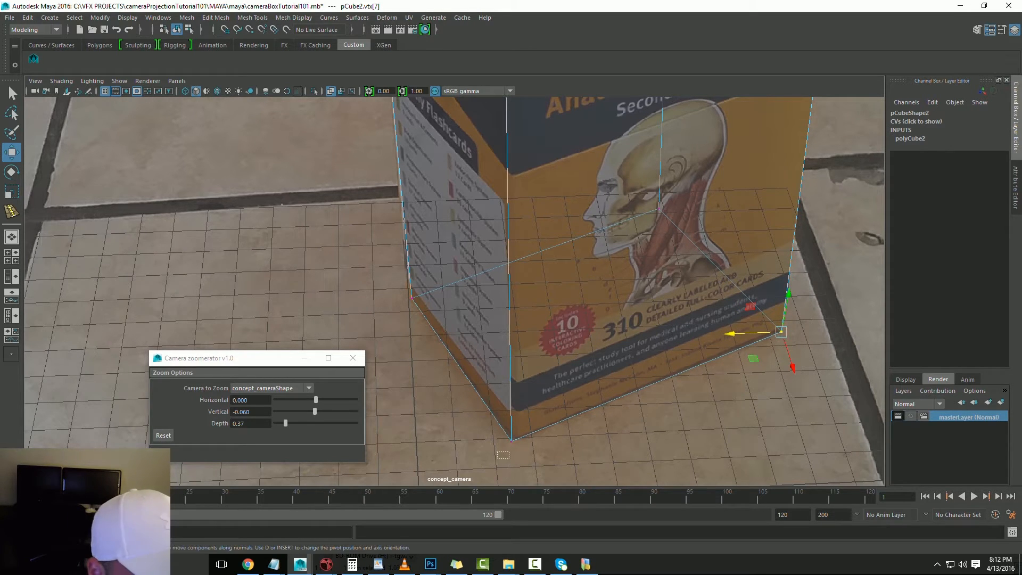
# Select the cube's front bottom vertex and nudge it along X and Z onto the photographed box's front corner
pyautogui.click(496, 461)
pyautogui.click(496, 461)
pyautogui.click(496, 462)
pyautogui.moveTo(495, 461); pyautogui.dragTo(517, 428)
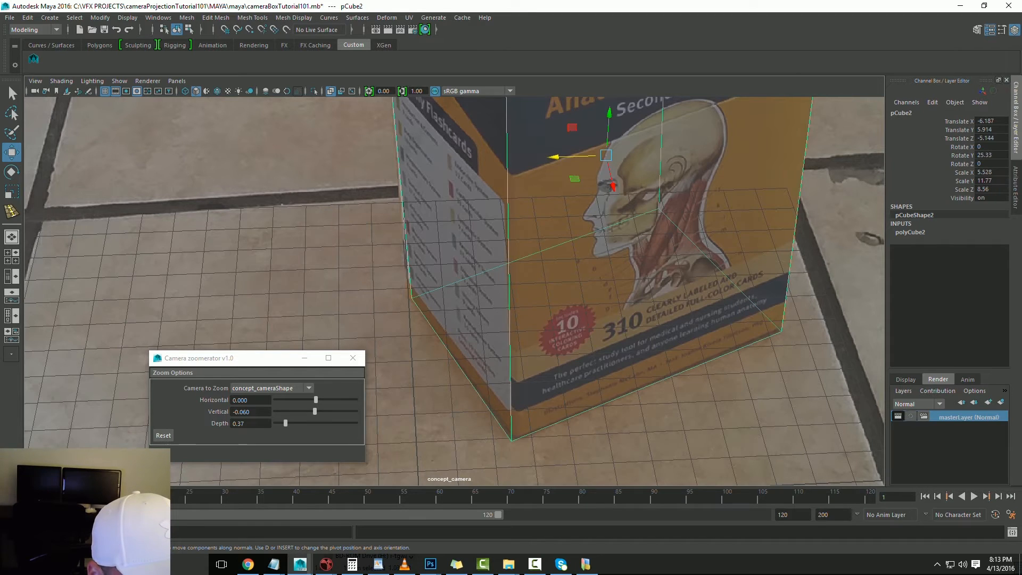
pyautogui.click(496, 461)
pyautogui.click(516, 432)
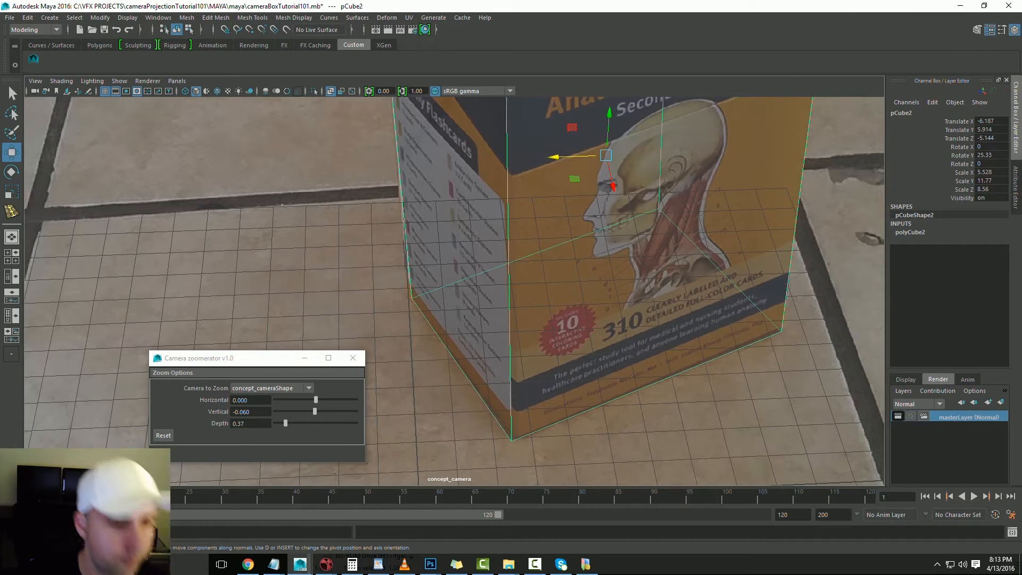
pyautogui.moveTo(521, 268); pyautogui.dragTo(499, 269, button='right')
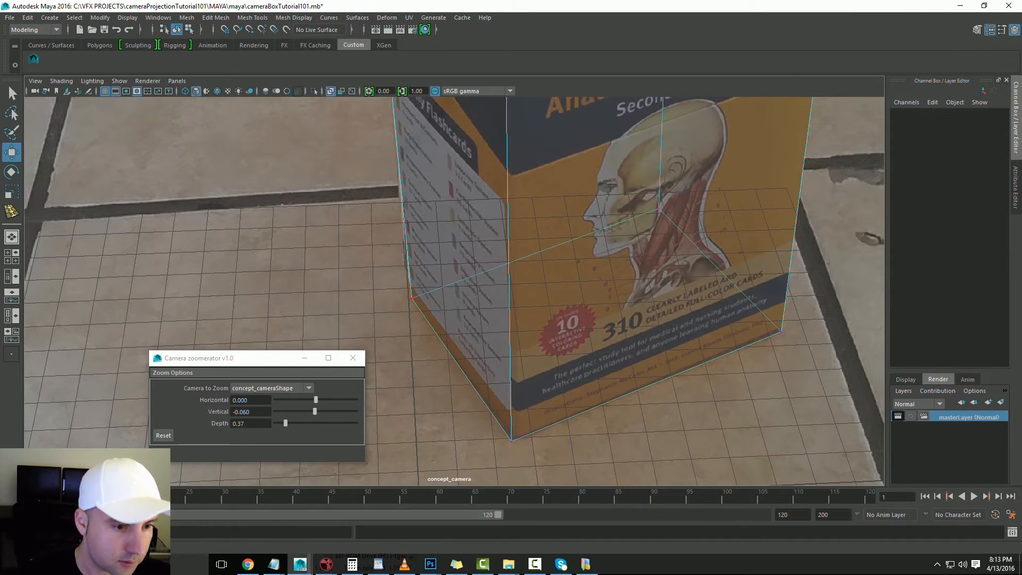
pyautogui.click(511, 441)
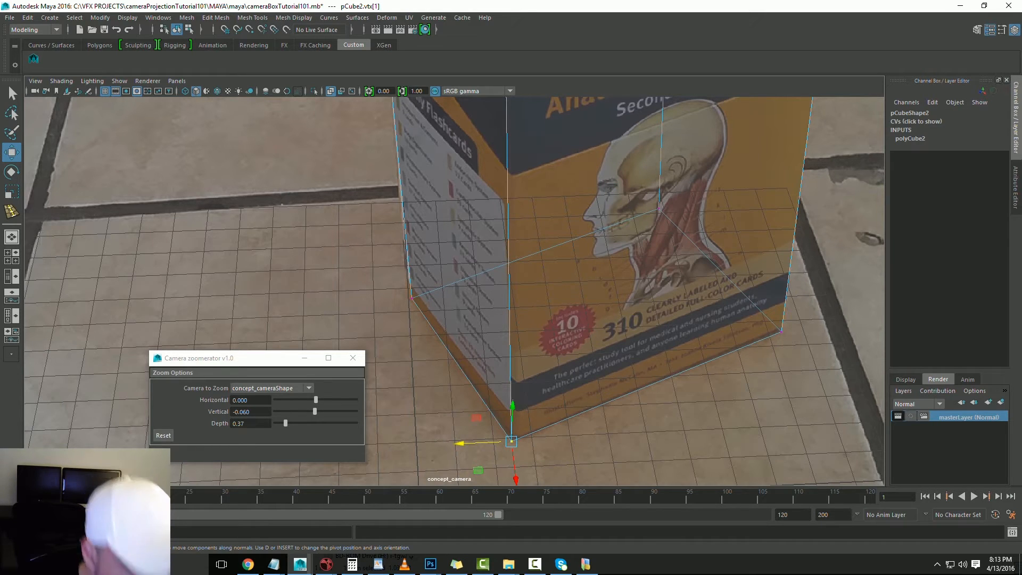
pyautogui.moveTo(515, 479); pyautogui.dragTo(515, 478)
pyautogui.moveTo(460, 442); pyautogui.dragTo(465, 442)
pyautogui.moveTo(520, 477); pyautogui.dragTo(520, 476)
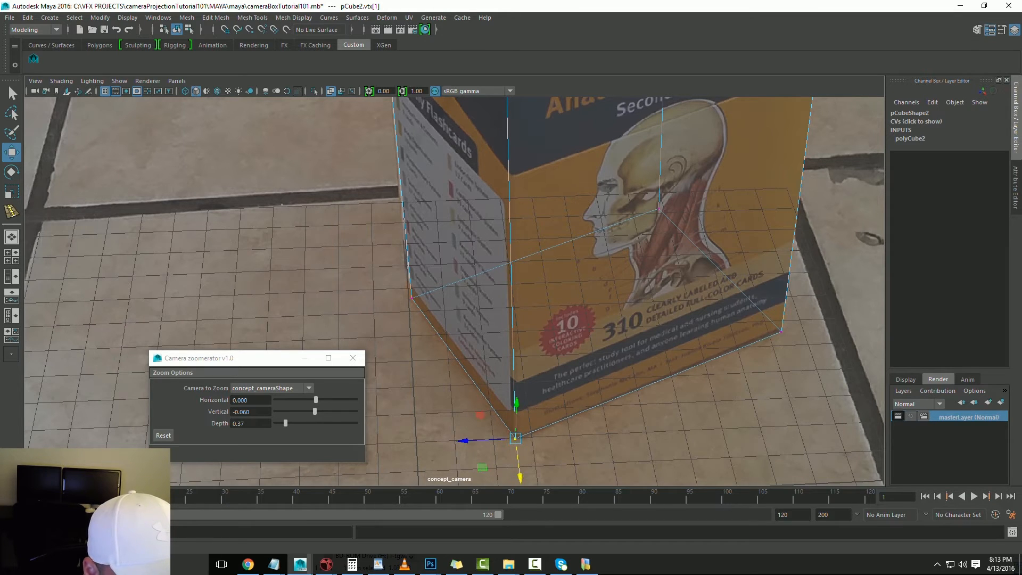
# Shift the cube's left bottom vertex outward along Z and fine-tune the right bottom vertex along X and Z
pyautogui.click(411, 297)
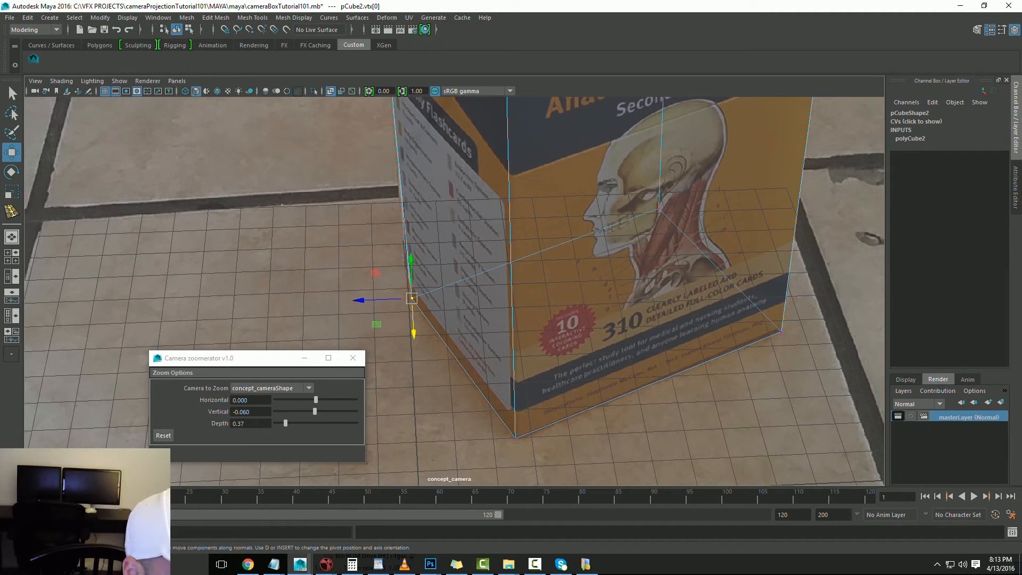
pyautogui.moveTo(381, 300); pyautogui.dragTo(377, 300)
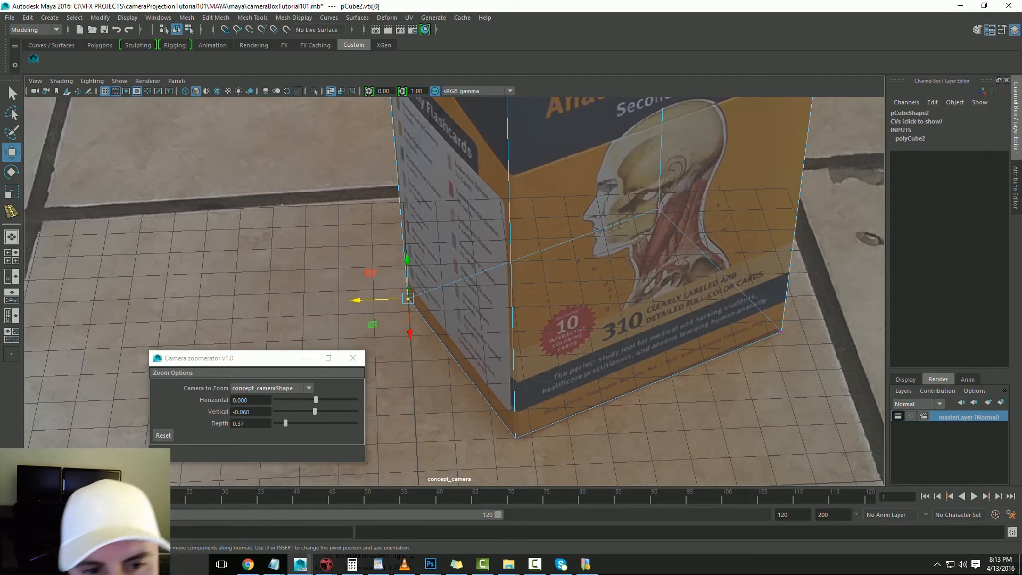
pyautogui.click(781, 331)
pyautogui.moveTo(732, 334)
pyautogui.mouseDown()
pyautogui.moveTo(720, 334)
pyautogui.moveTo(730, 334)
pyautogui.mouseUp()
pyautogui.hotkey('ctrl', 'z')
pyautogui.moveTo(793, 366); pyautogui.dragTo(793, 364)
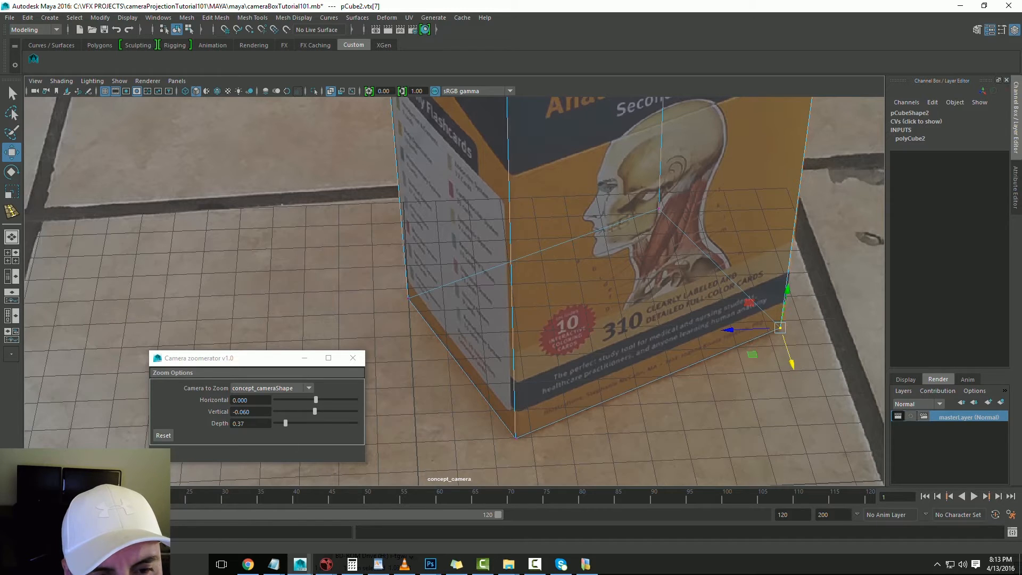
pyautogui.click(820, 352)
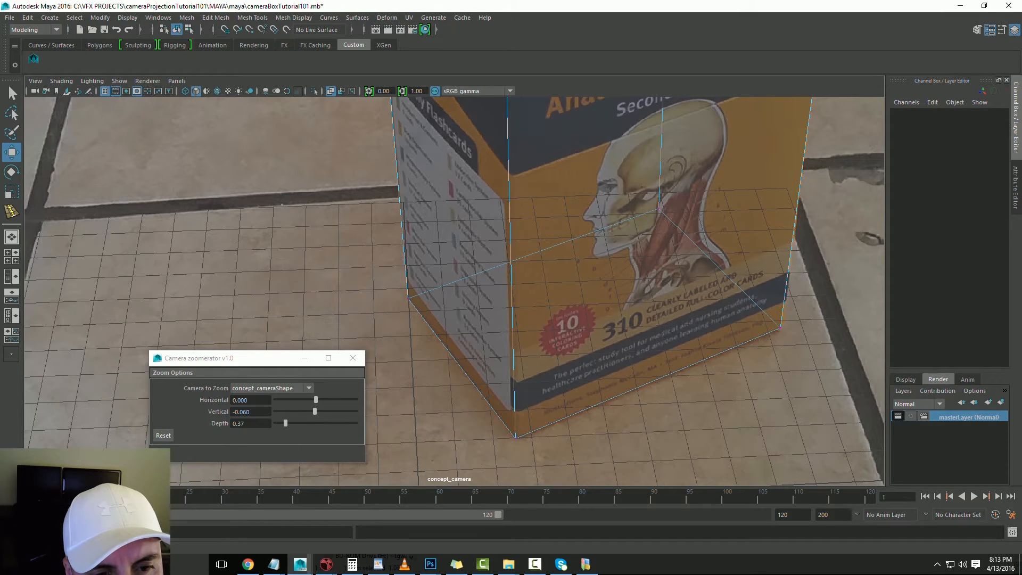
pyautogui.click(780, 327)
pyautogui.moveTo(780, 328); pyautogui.dragTo(778, 328)
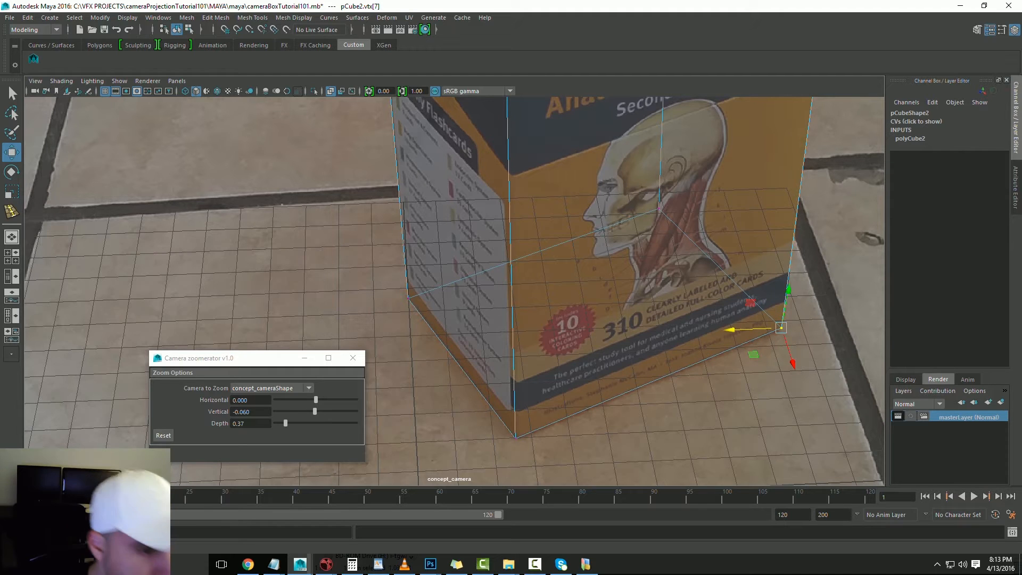
pyautogui.click(820, 351)
pyautogui.moveTo(820, 352); pyautogui.dragTo(818, 352, button='middle')
# Set the camera zoom to vertical 0.141 and depth 0.47, and nudge the cube's left and right top vertices slightly backward along X
pyautogui.moveTo(285, 423); pyautogui.dragTo(318, 411)
pyautogui.click(498, 341)
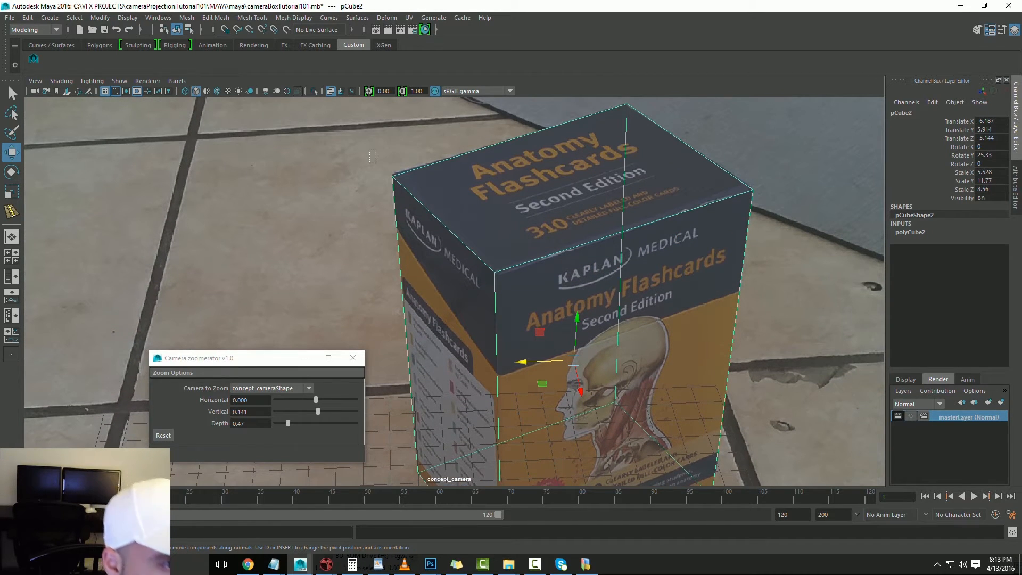
pyautogui.moveTo(393, 178); pyautogui.dragTo(354, 179, button='right')
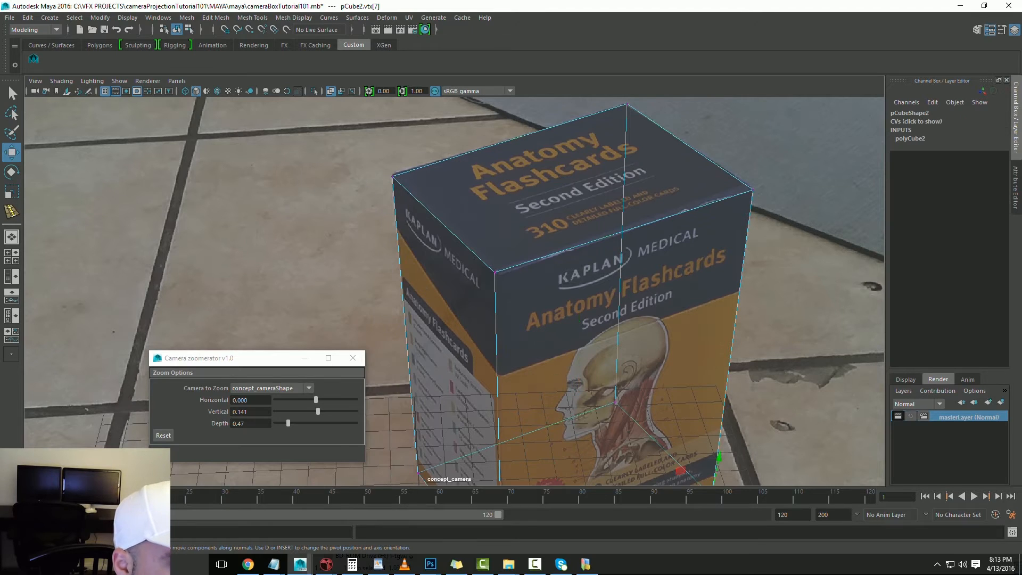
pyautogui.click(393, 177)
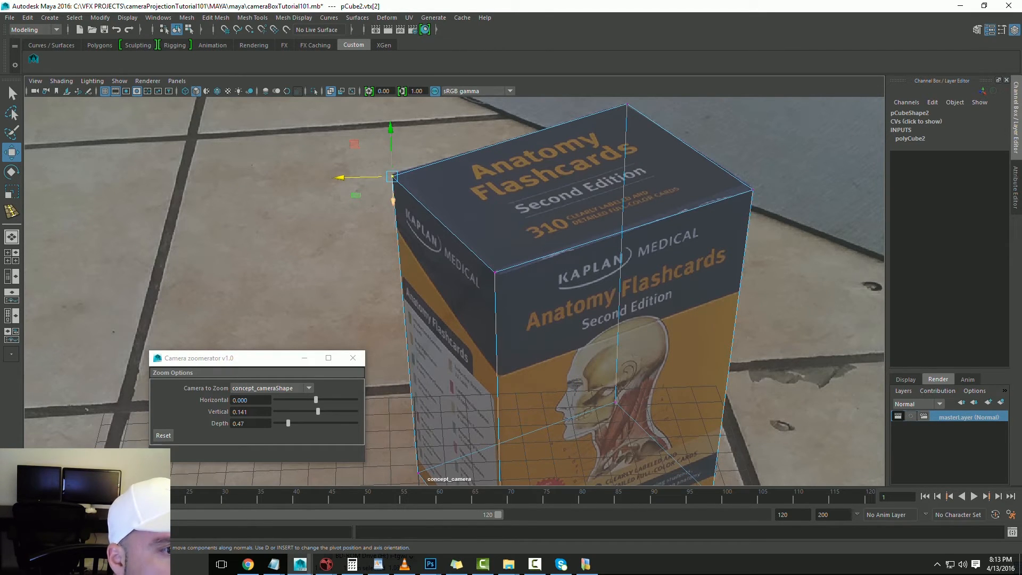
pyautogui.moveTo(393, 202); pyautogui.dragTo(393, 199)
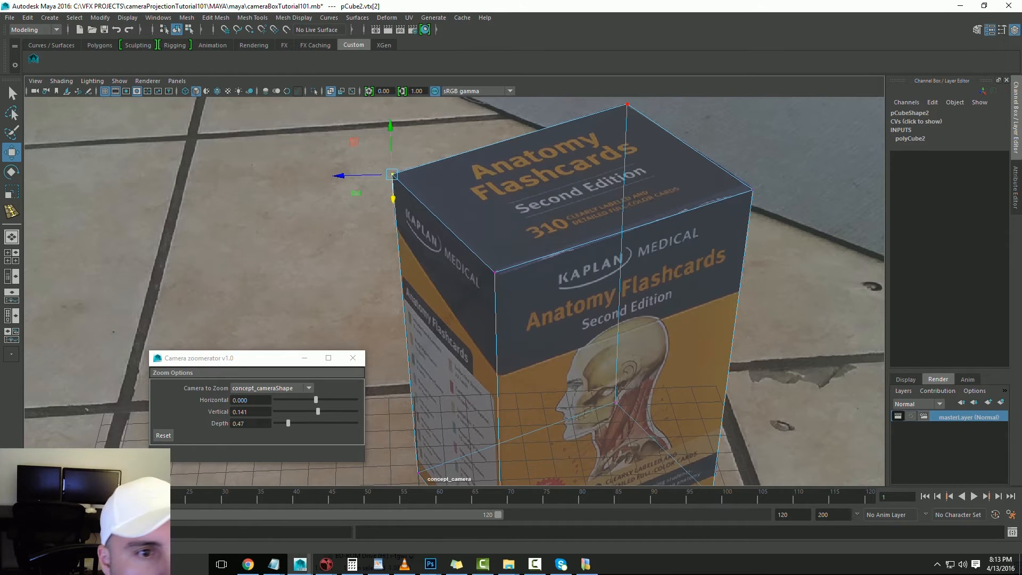
pyautogui.click(752, 190)
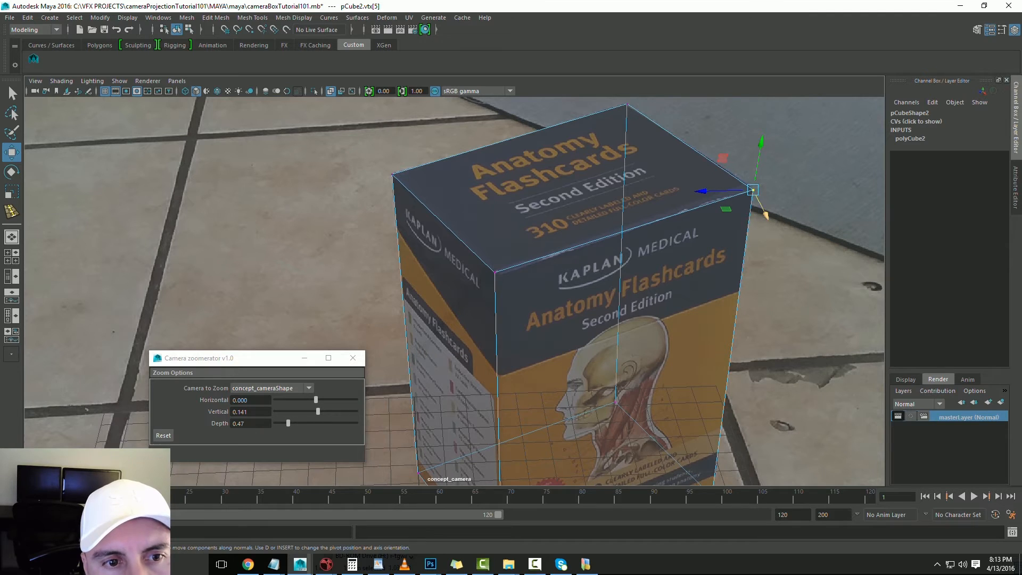
pyautogui.moveTo(765, 215); pyautogui.dragTo(765, 213)
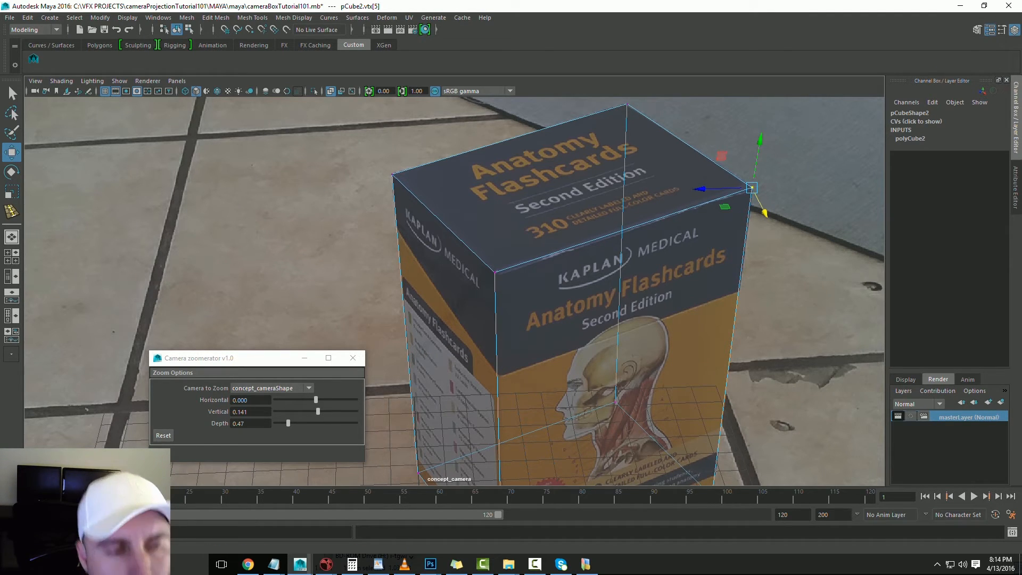
pyautogui.click(799, 234)
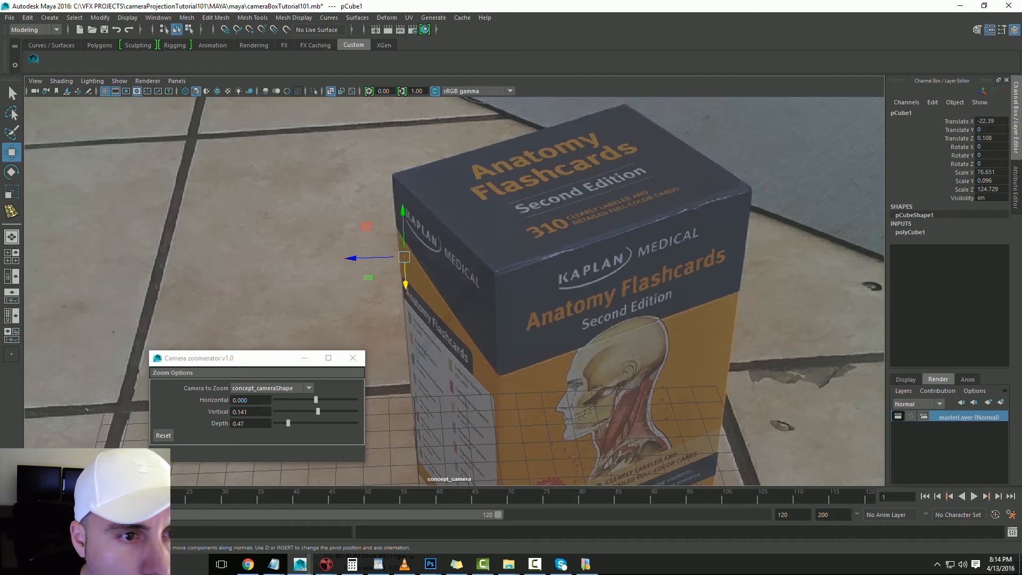
# Nudge the cube's back top vertex slightly along Z to fit the photographed box, and return to object selection
pyautogui.click(698, 239)
pyautogui.moveTo(637, 102); pyautogui.dragTo(578, 106, button='right')
pyautogui.click(628, 104)
pyautogui.moveTo(575, 105); pyautogui.dragTo(573, 105)
pyautogui.click(511, 109)
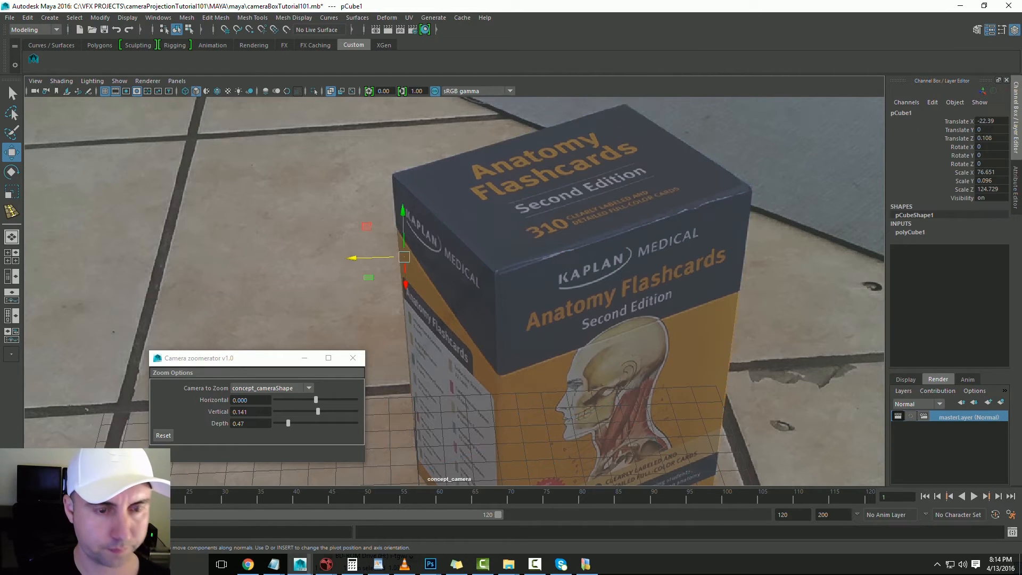
pyautogui.click(553, 155)
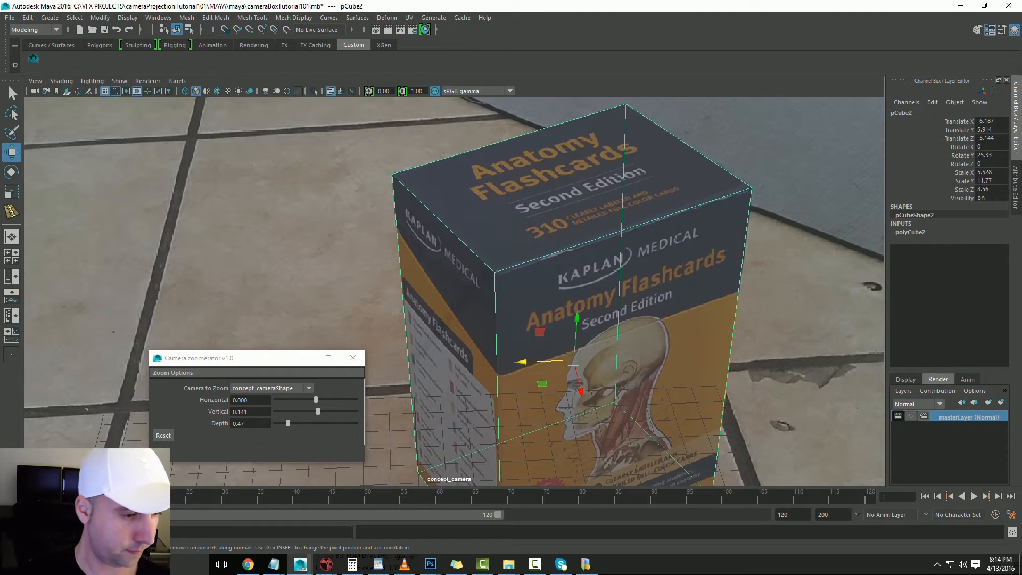
# Reset the concept_camera zoom to its default framing
pyautogui.click(164, 435)
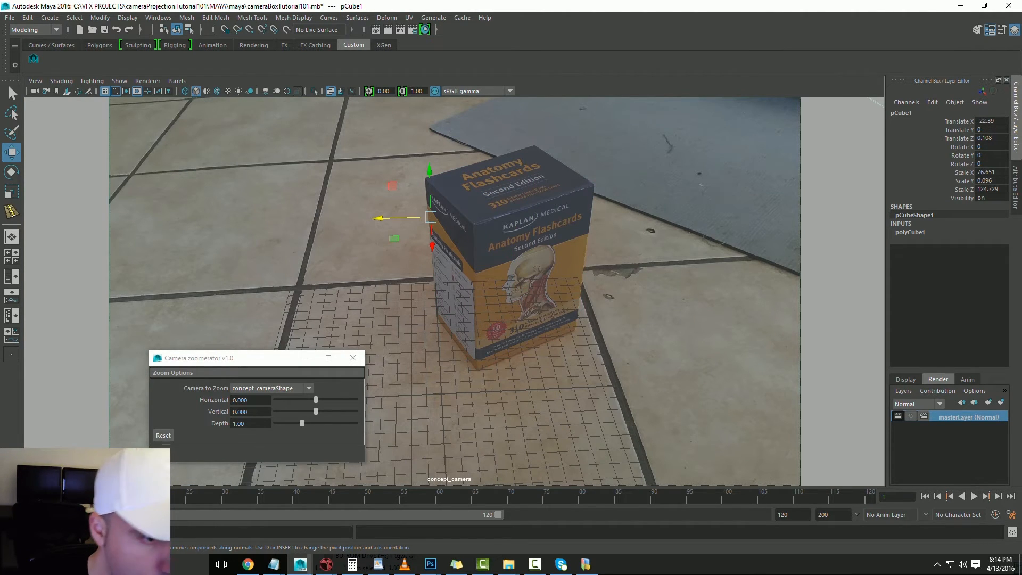
pyautogui.click(510, 256)
pyautogui.hotkey('ctrl', 'z')
pyautogui.hotkey('ctrl', 'z')
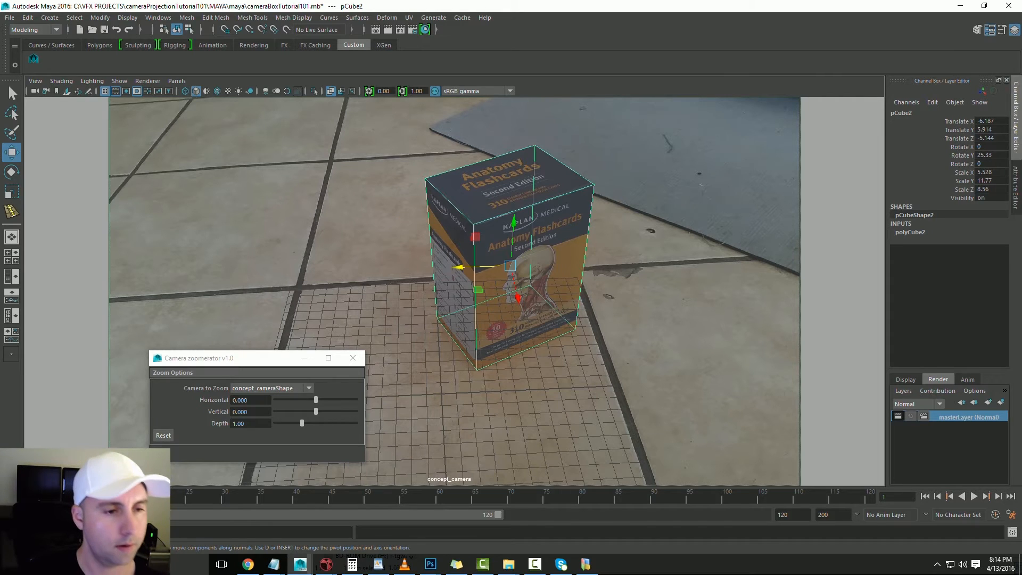
pyautogui.moveTo(525, 217); pyautogui.dragTo(525, 216, button='right')
pyautogui.hotkey('ctrl', 'z')
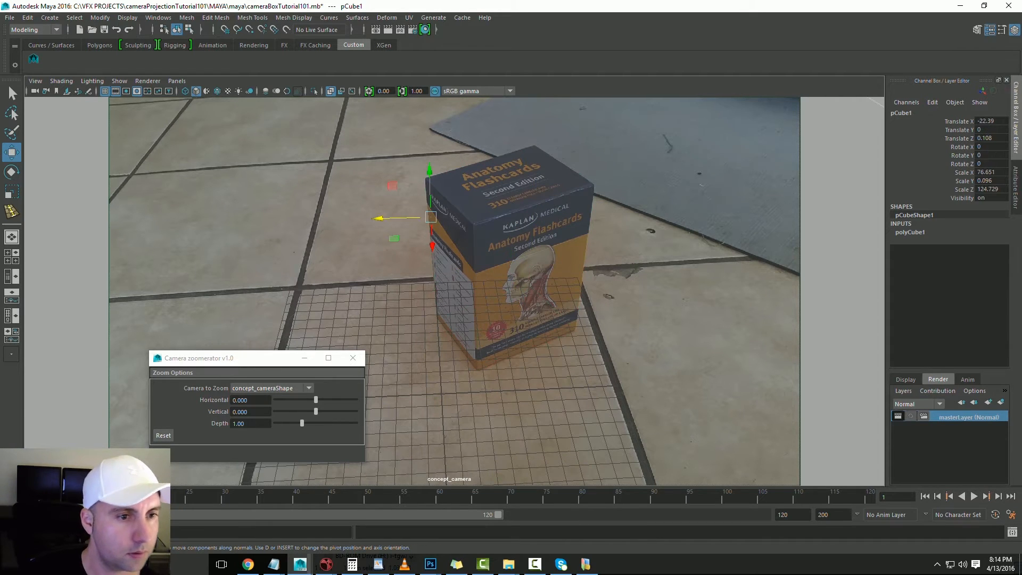
# Try beveling the flashcard box cube with a fractional width of 0.3 and one segment
pyautogui.click(525, 224)
pyautogui.click(215, 18)
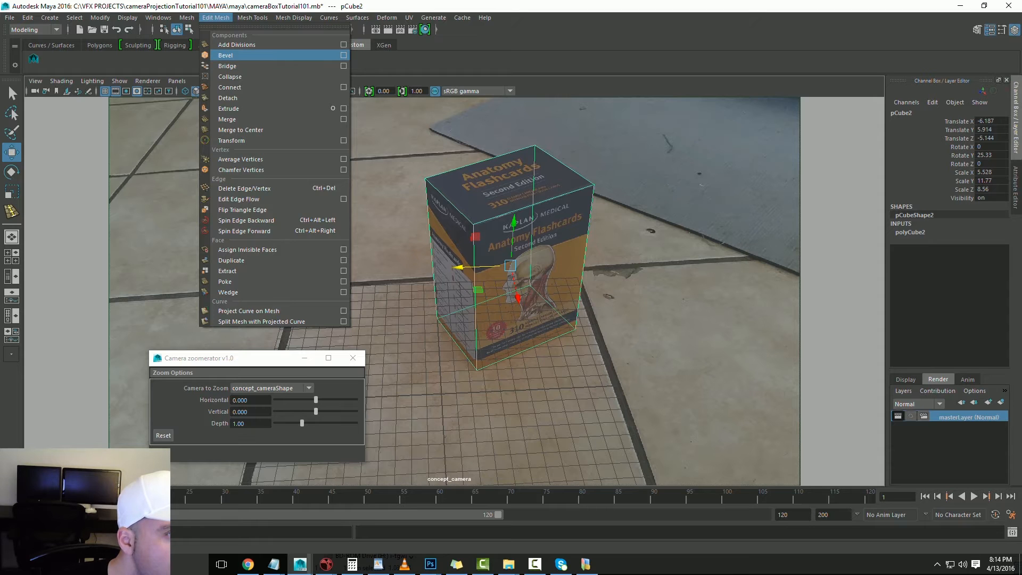
pyautogui.click(343, 40)
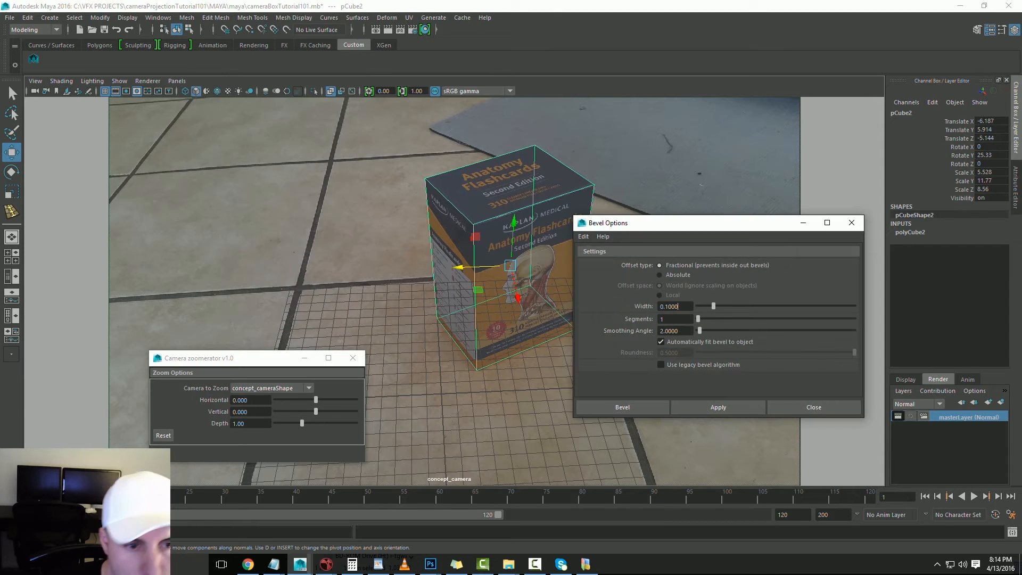
pyautogui.moveTo(686, 224); pyautogui.dragTo(747, 224)
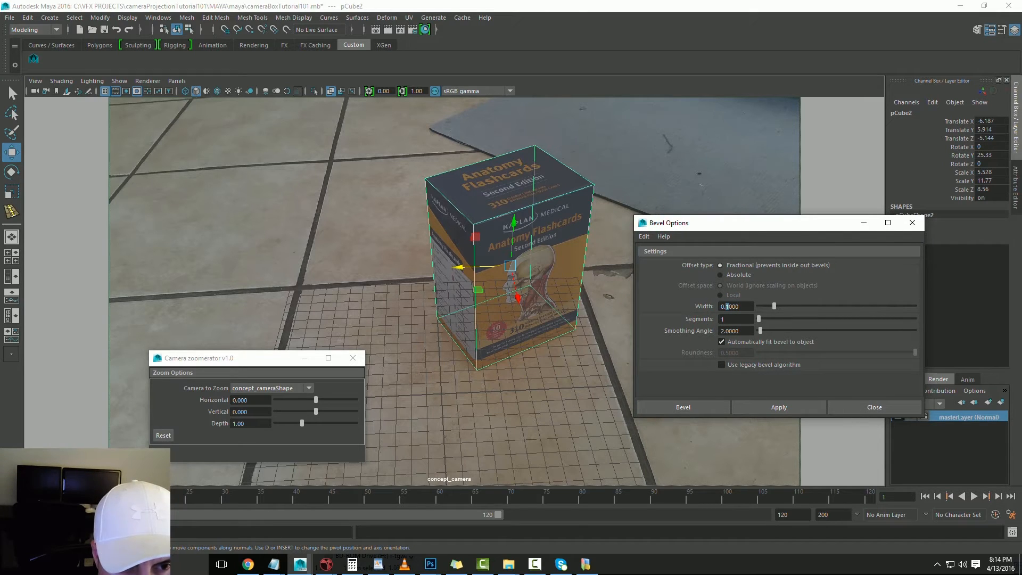
pyautogui.write('3')
pyautogui.press('Tab')
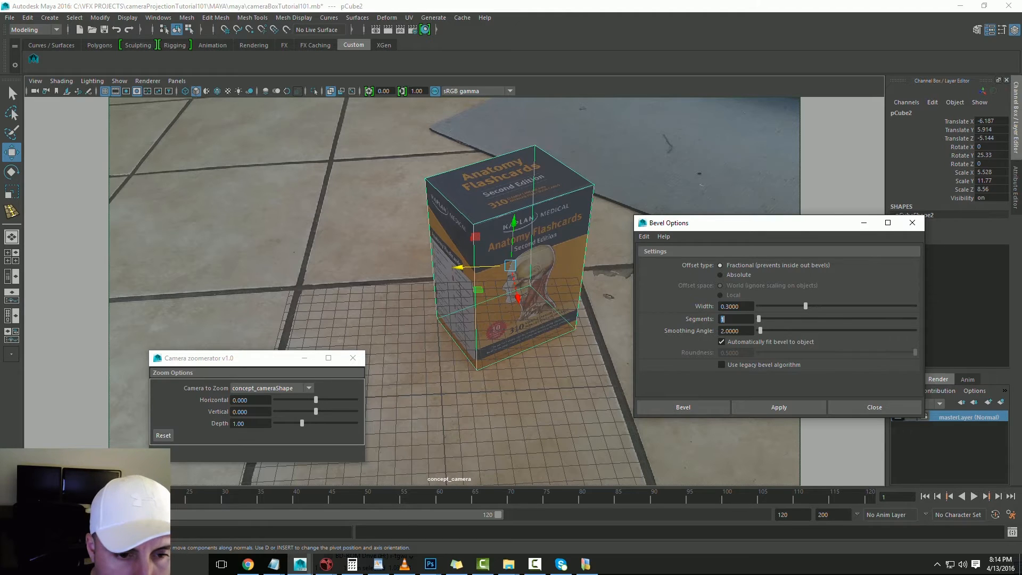
pyautogui.click(683, 407)
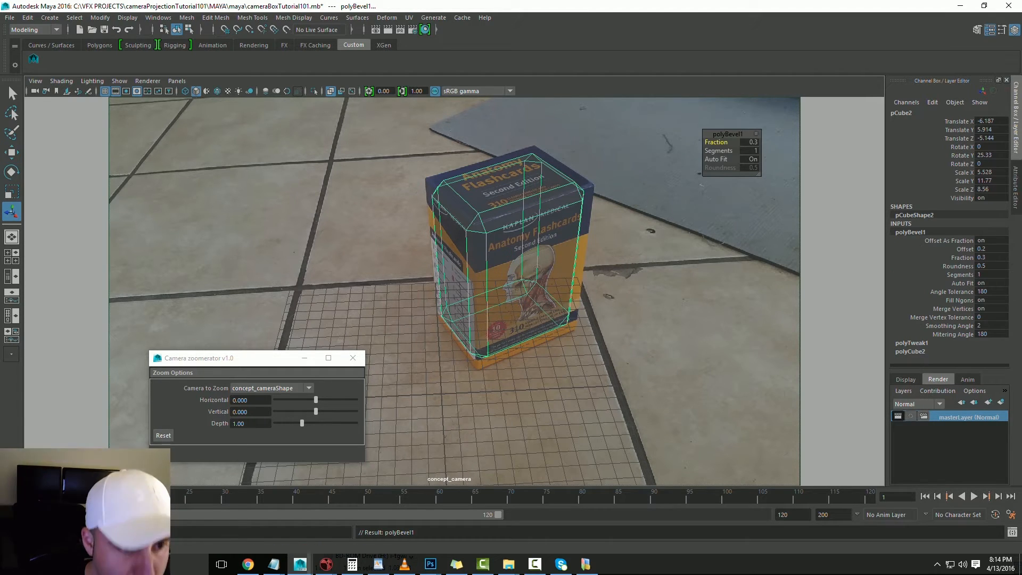
pyautogui.hotkey('ctrl', 'z')
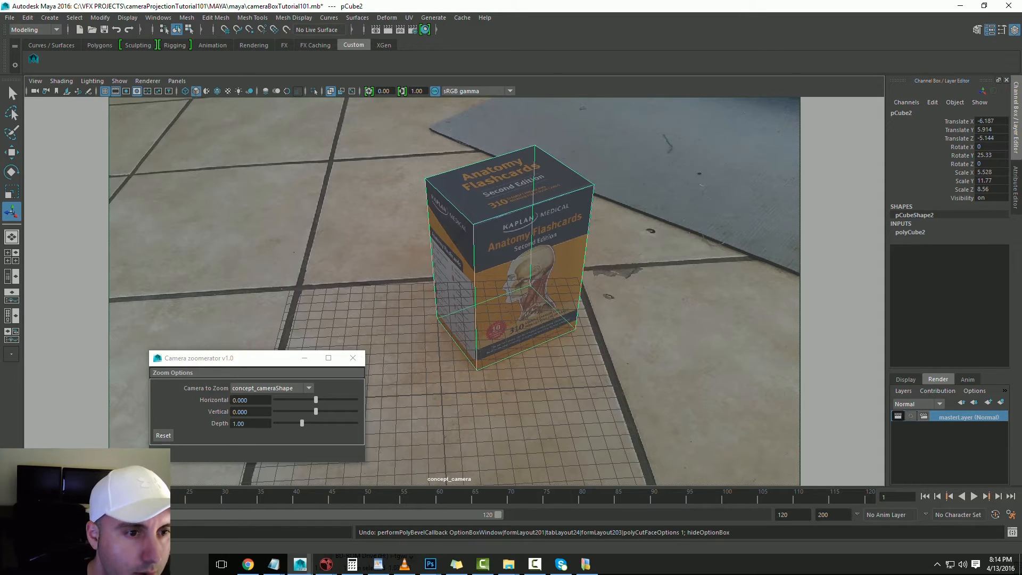
# Try beveling the flashcard box cube with a narrower fractional width of 0.1
pyautogui.moveTo(498, 202); pyautogui.dragTo(550, 187, button='right')
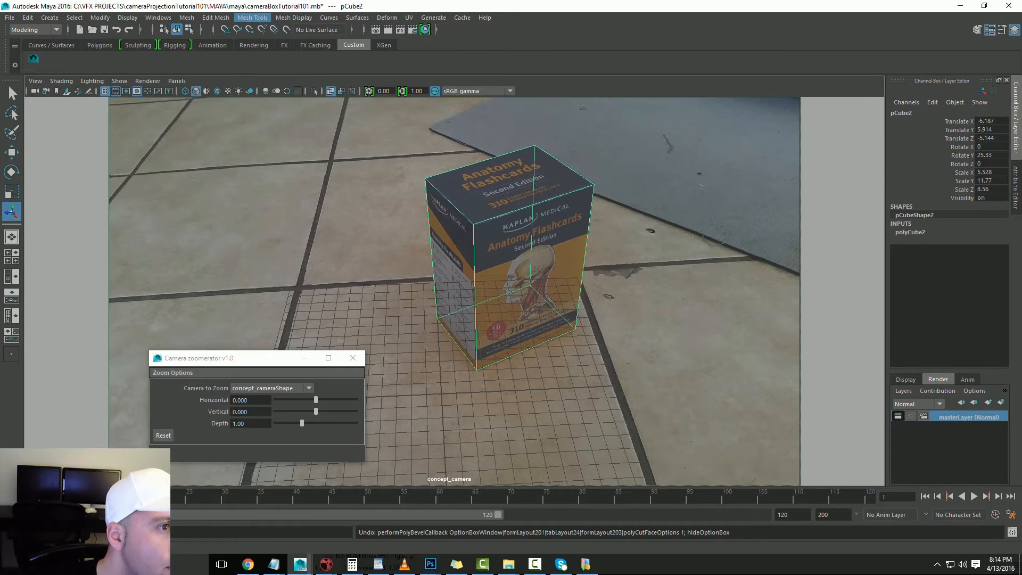
pyautogui.click(215, 18)
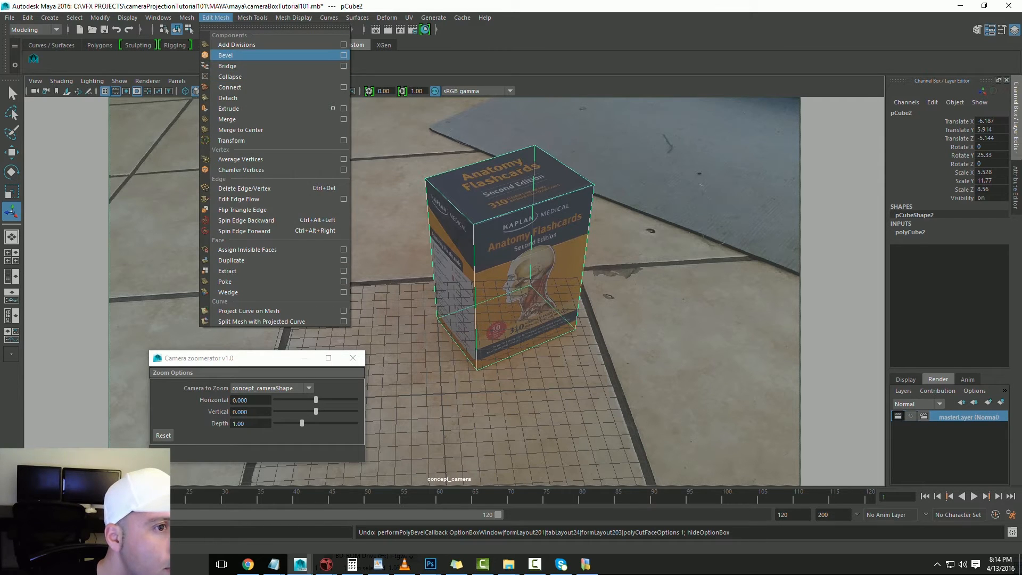
pyautogui.click(343, 55)
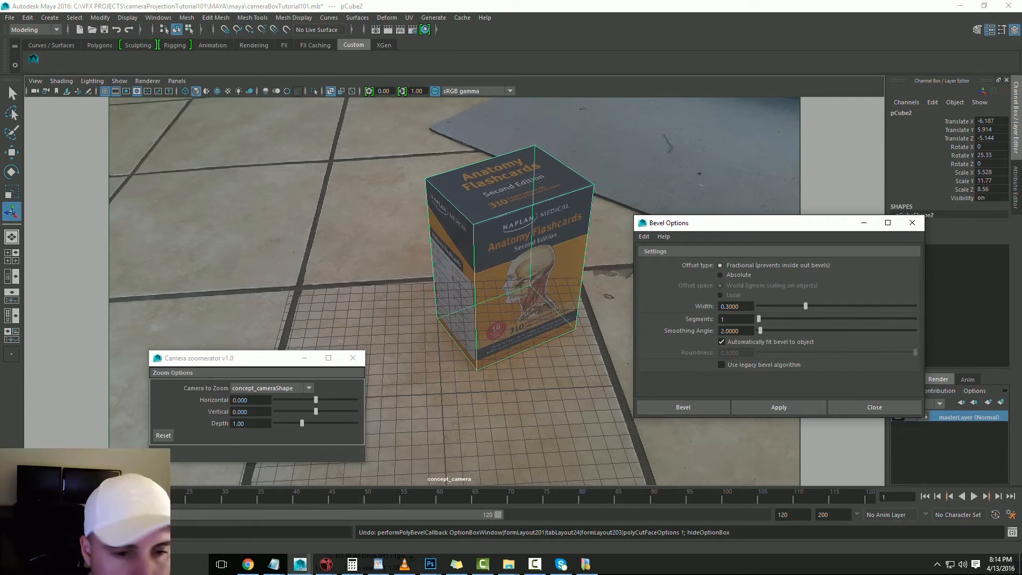
pyautogui.moveTo(730, 306); pyautogui.dragTo(726, 306)
pyautogui.write('1')
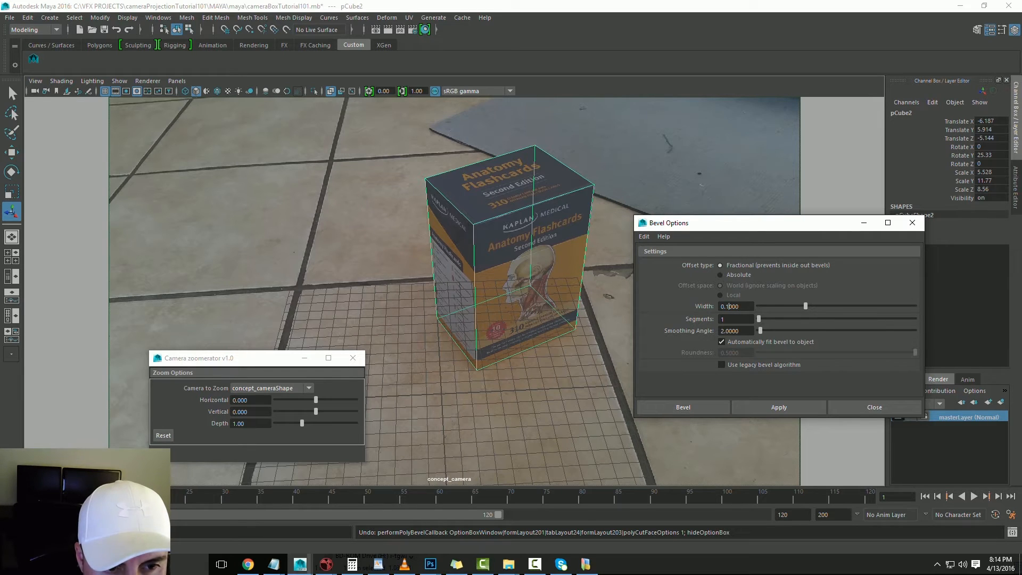
pyautogui.press('Tab')
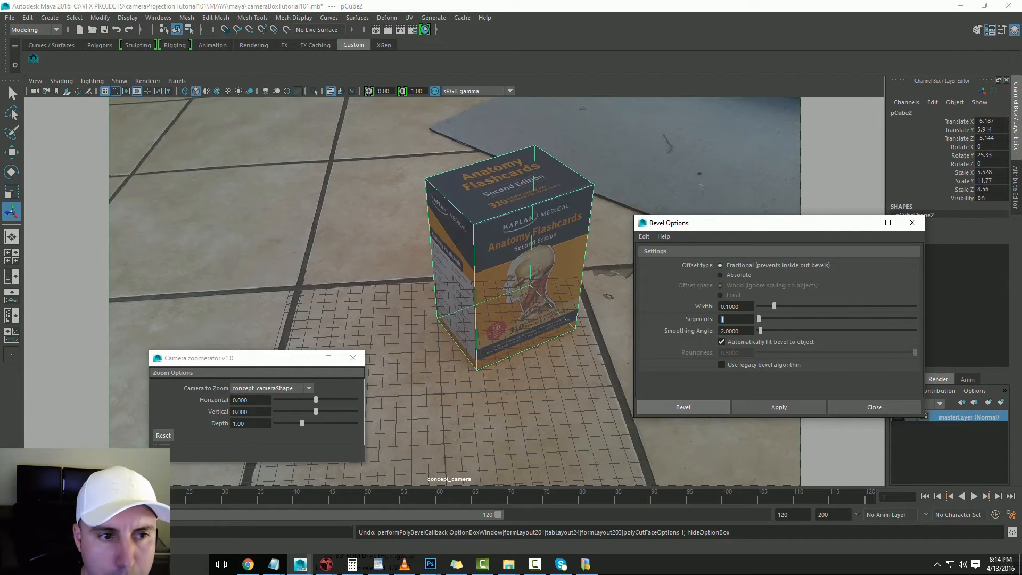
pyautogui.click(684, 407)
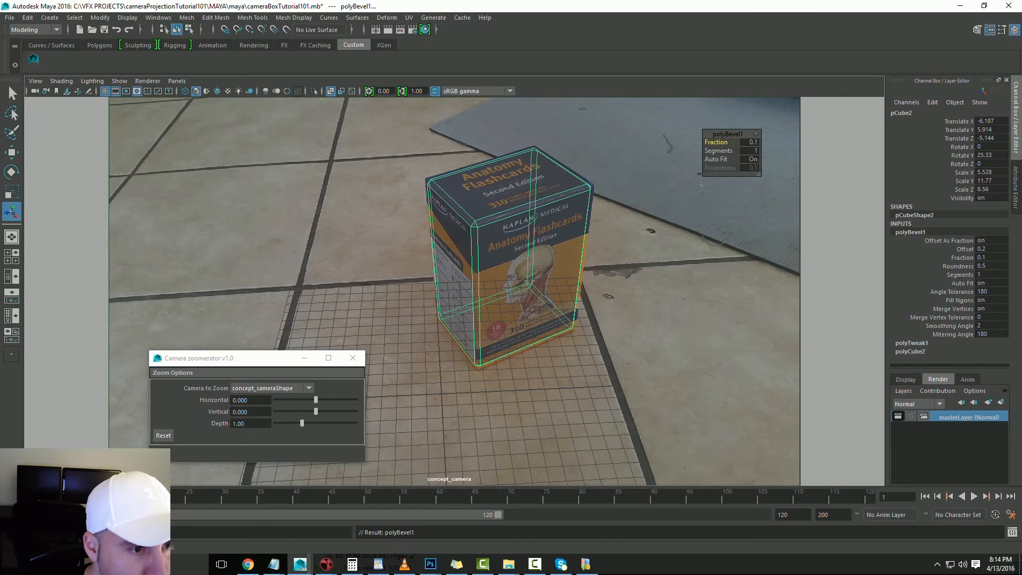
pyautogui.hotkey('ctrl', 'z')
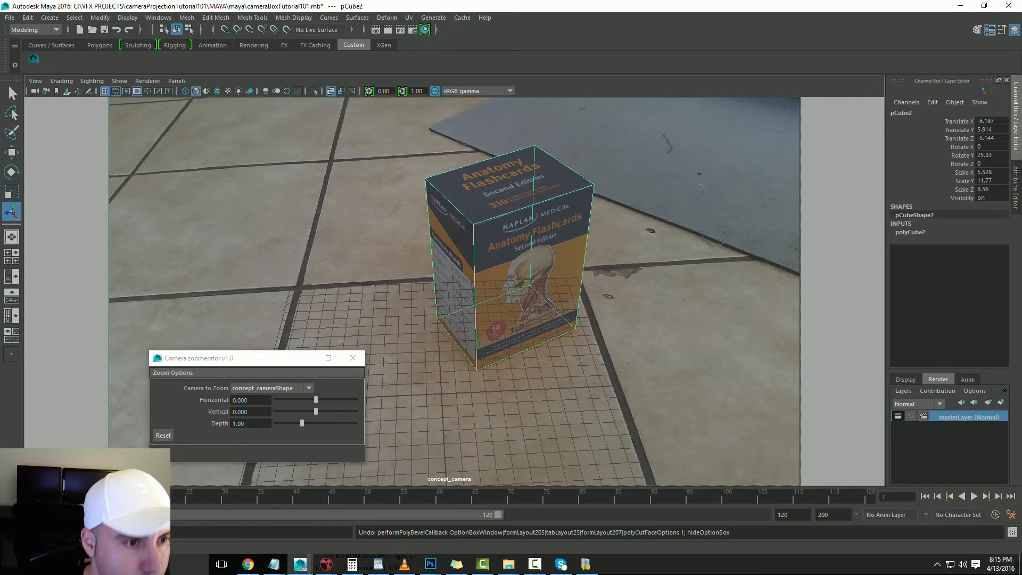
# Bevel the flashcard box cube with a fractional width of 0.03 and one segment
pyautogui.click(216, 18)
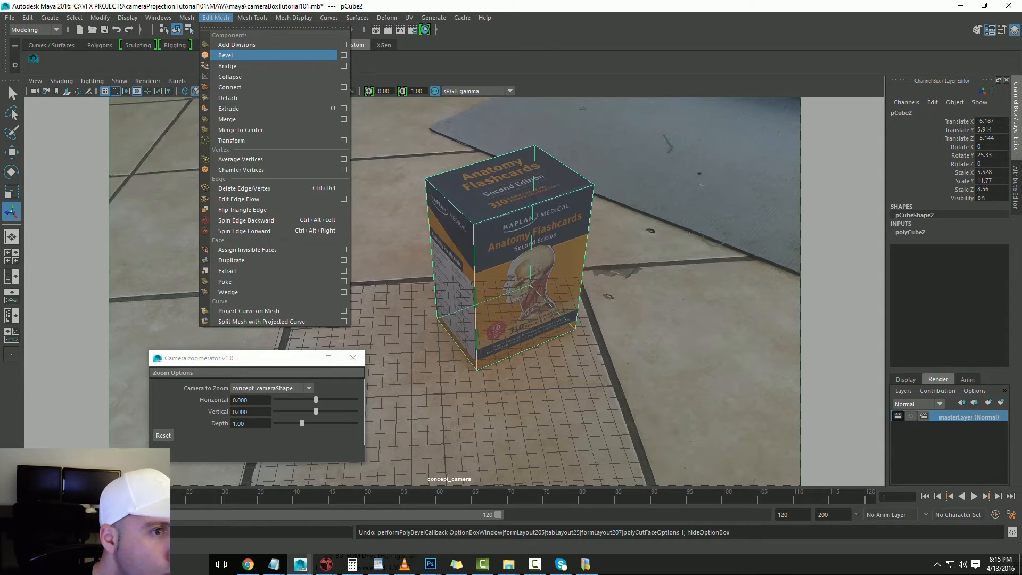
pyautogui.click(344, 55)
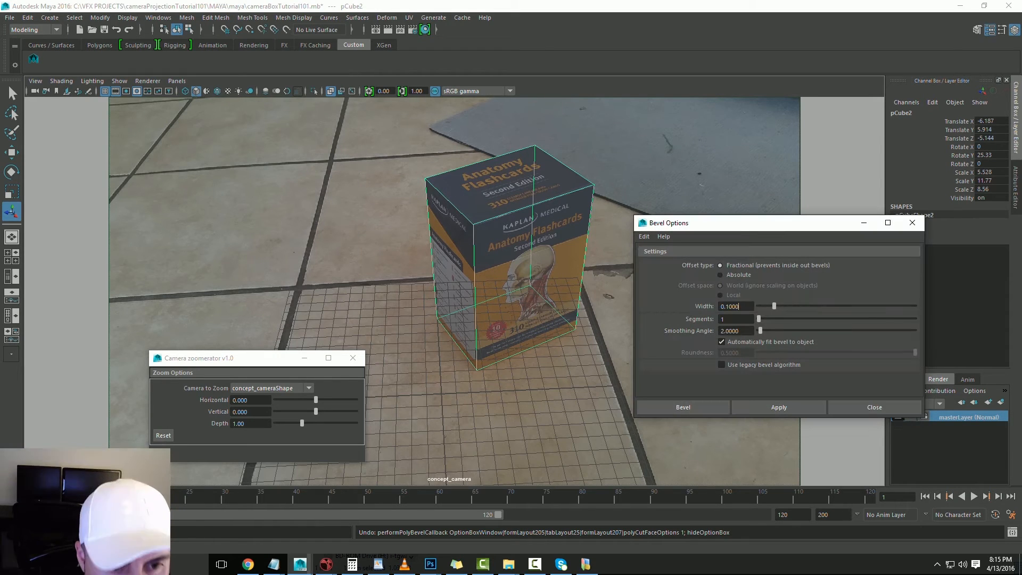
pyautogui.press('BackSpace')
pyautogui.press('BackSpace')
pyautogui.press('BackSpace')
pyautogui.press('BackSpace')
pyautogui.write('0')
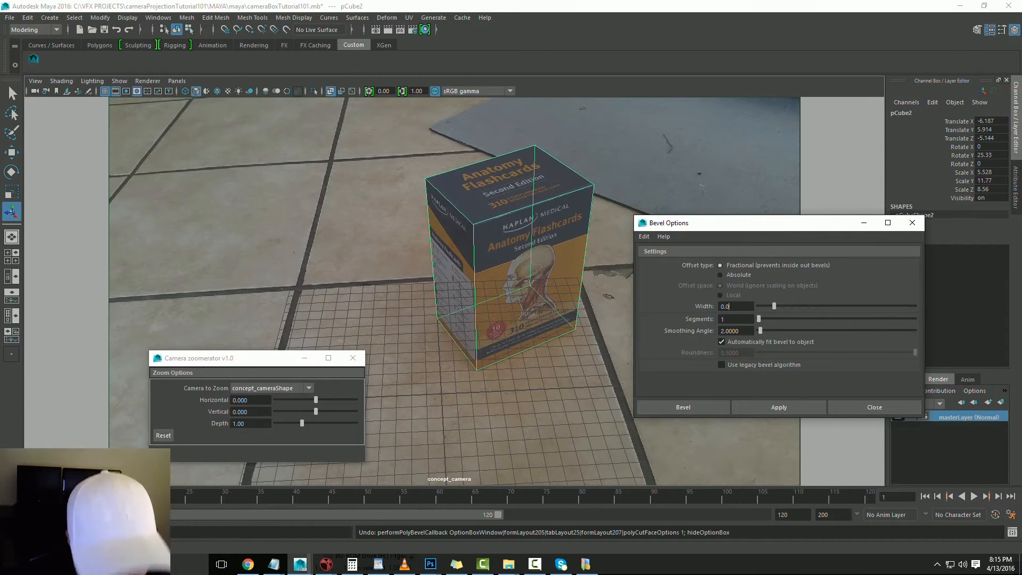
pyautogui.write('3')
pyautogui.press('Tab')
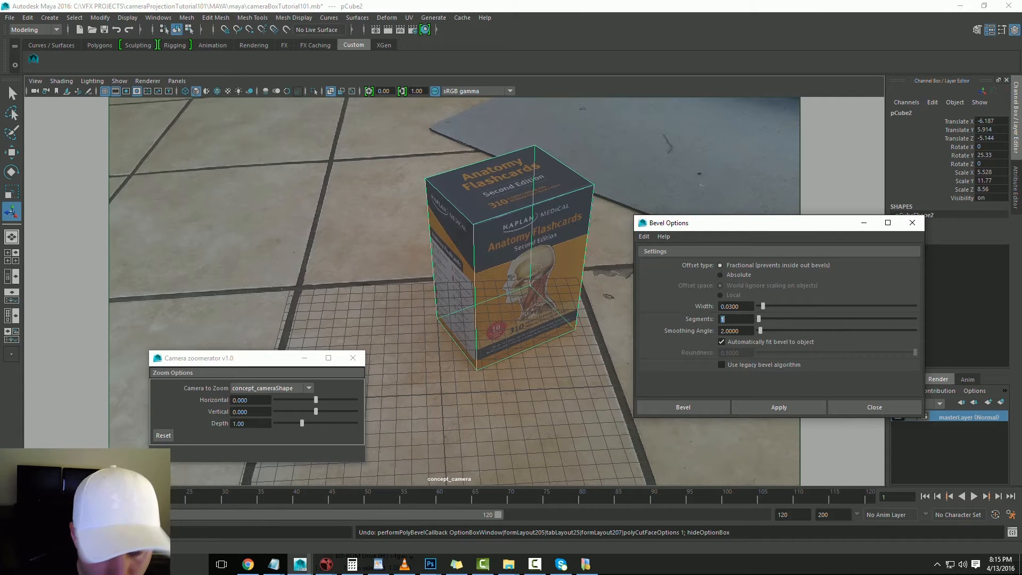
pyautogui.click(683, 407)
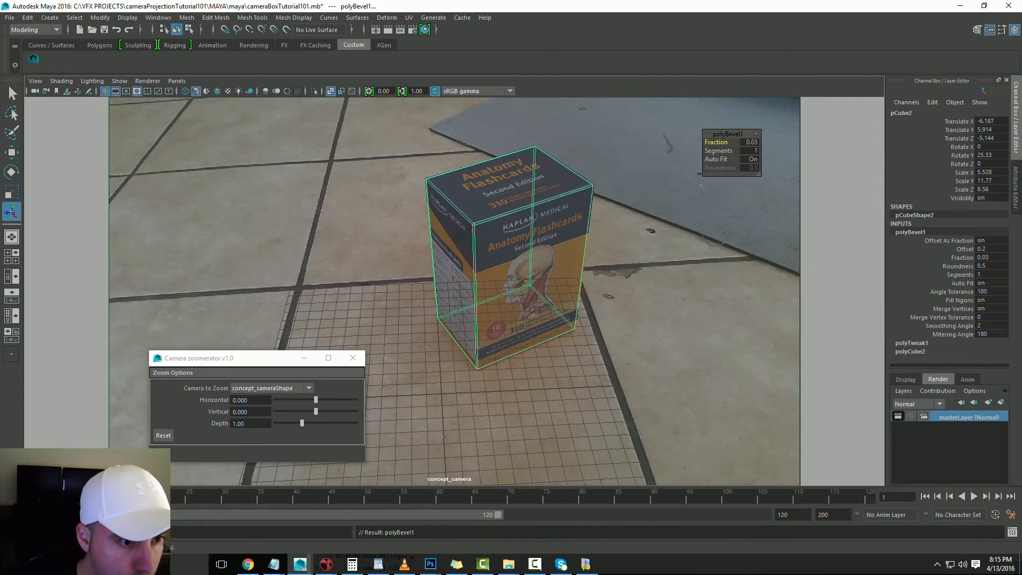
# Examine the beveled cube's lower corners against the photographed box with the concept_camera zoom depth at 0.43
pyautogui.press('Left')
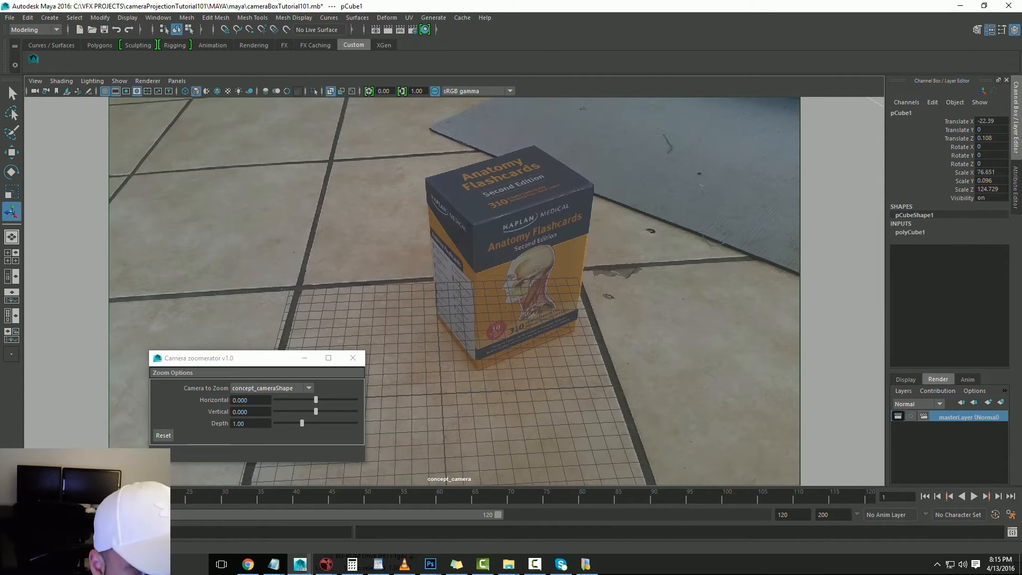
pyautogui.press('Right')
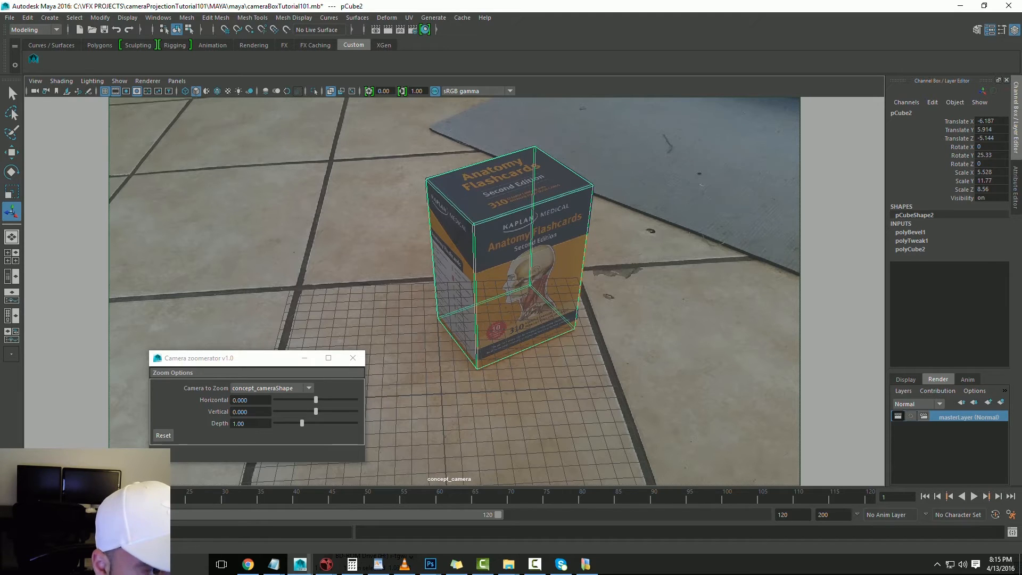
pyautogui.moveTo(518, 172); pyautogui.dragTo(467, 173, button='right')
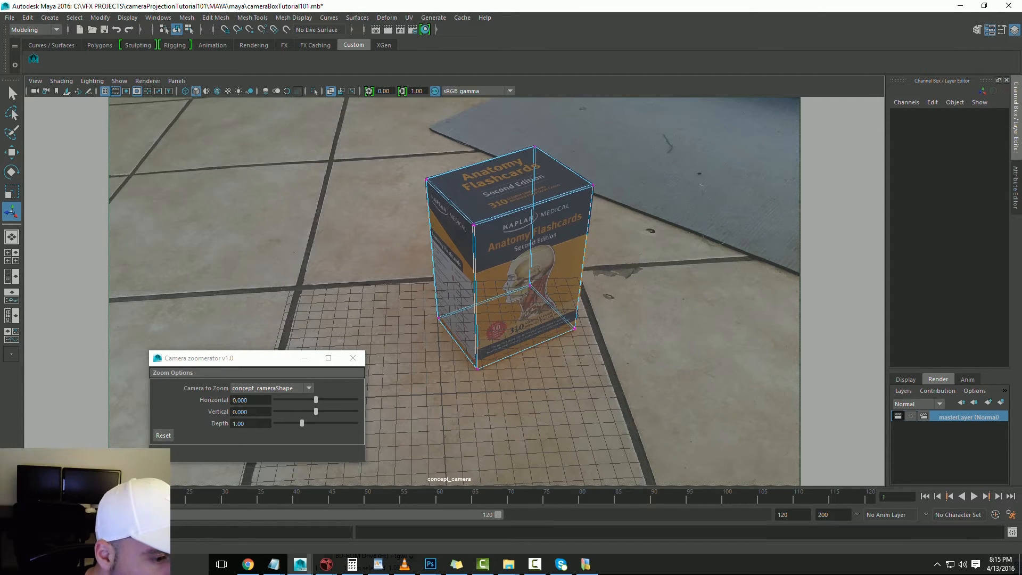
pyautogui.moveTo(302, 423)
pyautogui.mouseDown()
pyautogui.moveTo(311, 423)
pyautogui.moveTo(286, 423)
pyautogui.mouseUp()
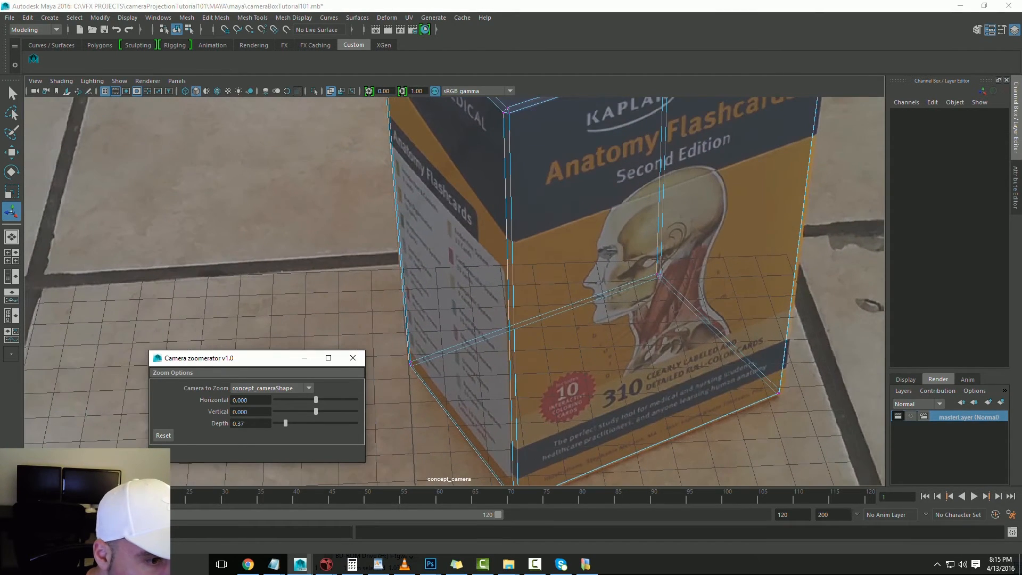
pyautogui.click(411, 365)
pyautogui.hotkey('ctrl', 'z')
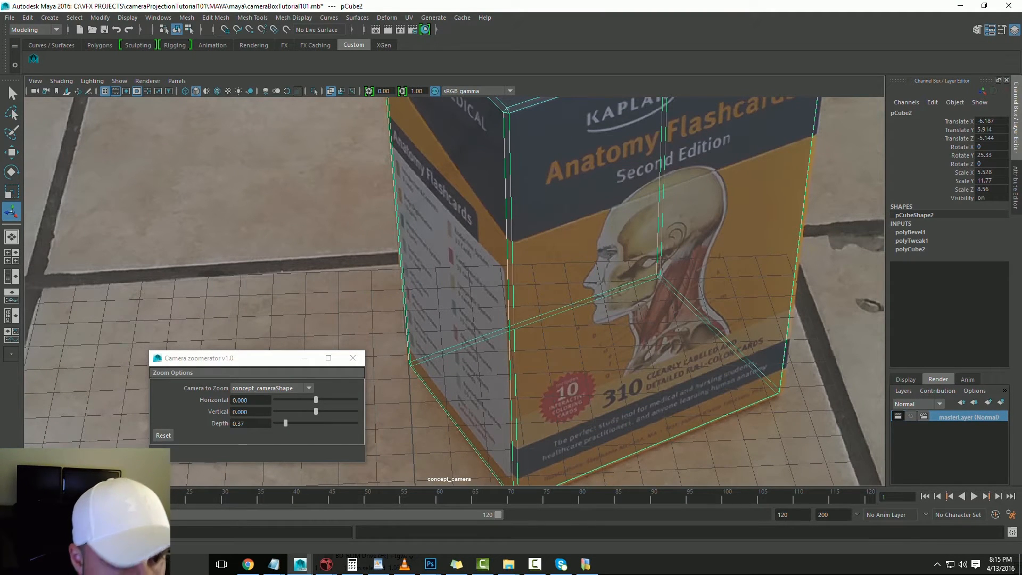
pyautogui.moveTo(286, 423); pyautogui.dragTo(287, 424)
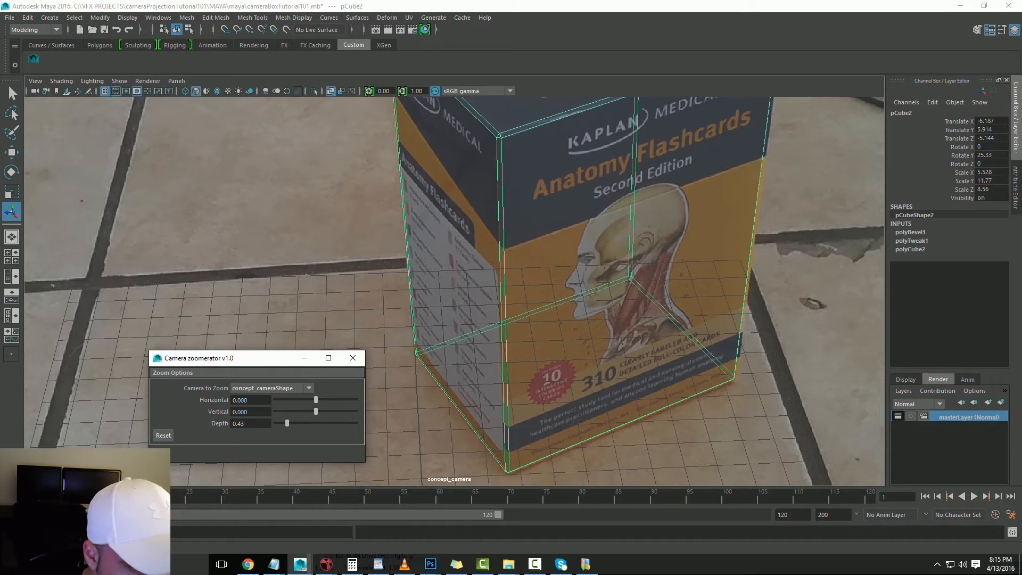
pyautogui.click(748, 380)
# Select all vertices of the beveled cube and scale them up slightly and uniformly to fit the photographed box
pyautogui.moveTo(751, 266); pyautogui.dragTo(684, 269, button='right')
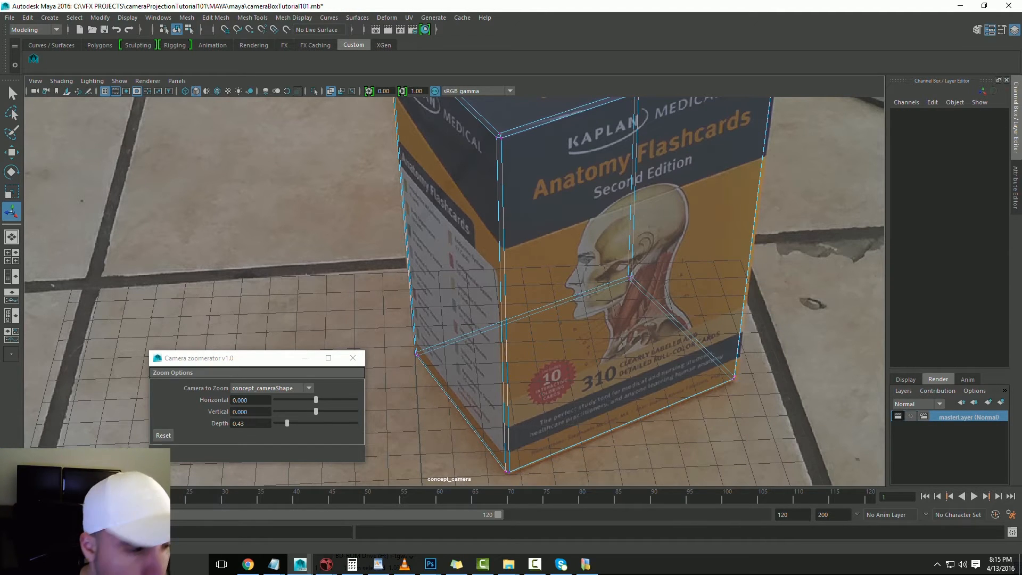
pyautogui.moveTo(287, 423); pyautogui.dragTo(299, 423)
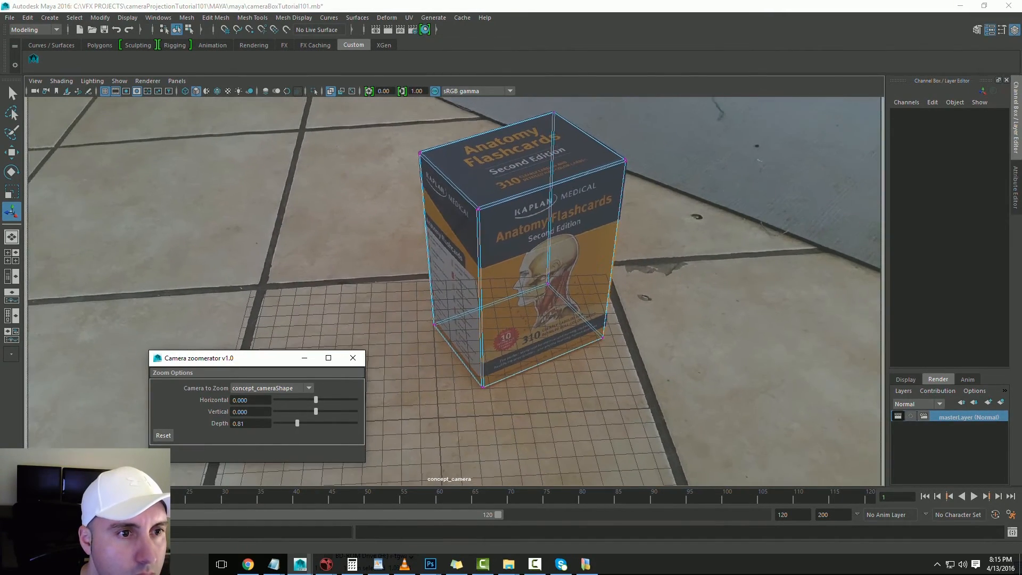
pyautogui.moveTo(635, 117); pyautogui.dragTo(399, 358)
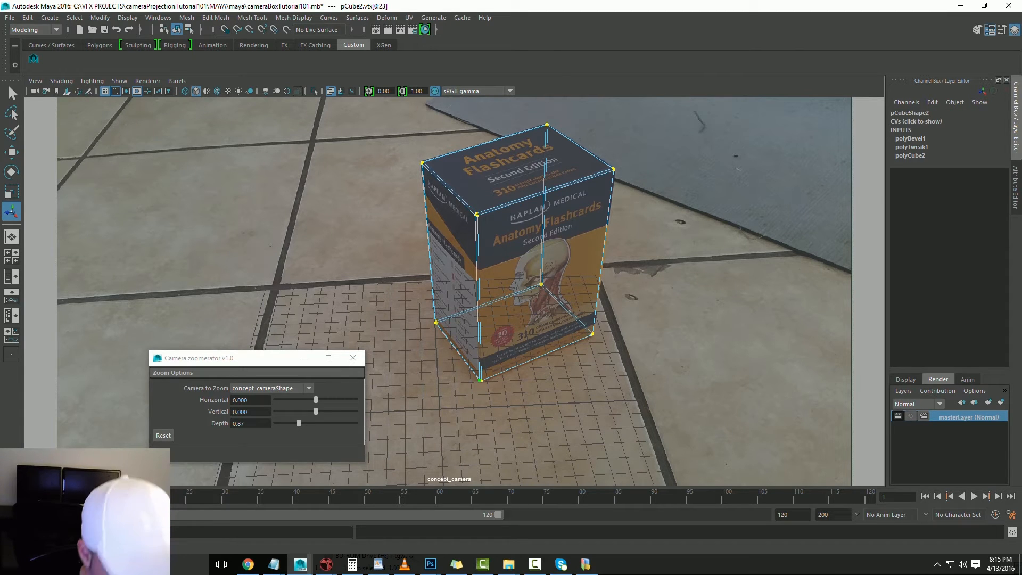
pyautogui.press('e')
pyautogui.press('r')
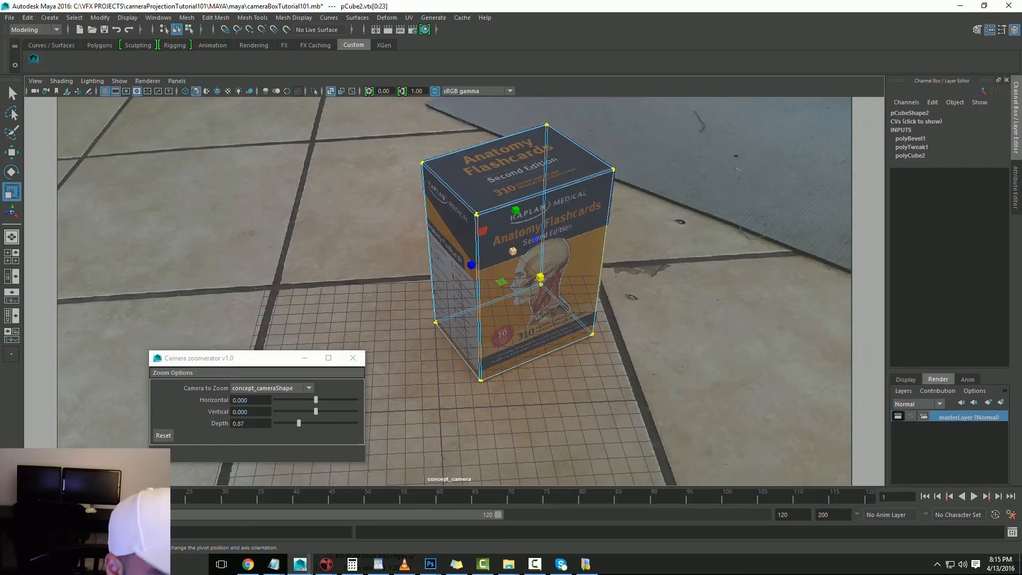
pyautogui.moveTo(299, 423); pyautogui.dragTo(284, 424)
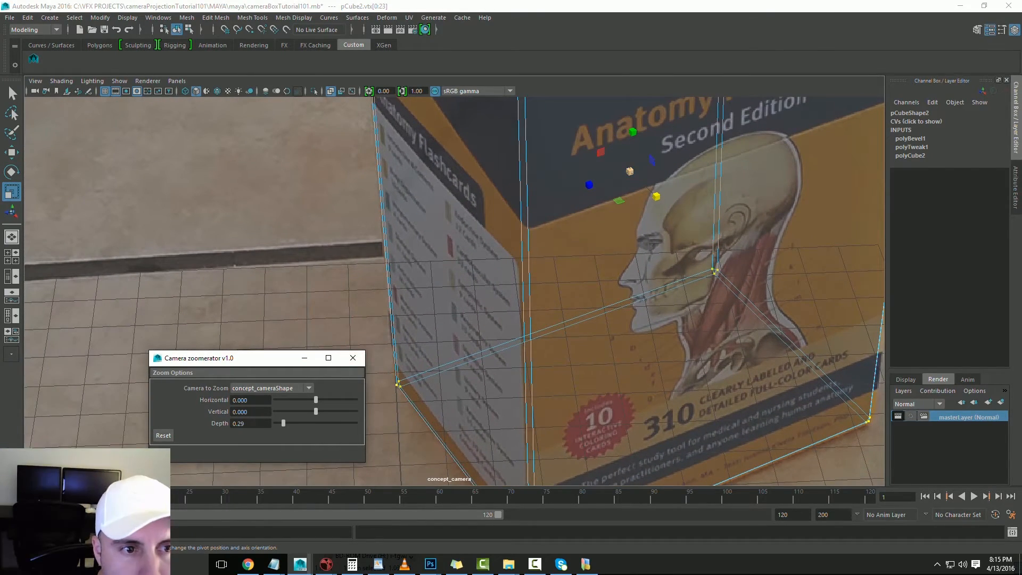
pyautogui.click(630, 171)
pyautogui.moveTo(630, 171); pyautogui.dragTo(633, 171)
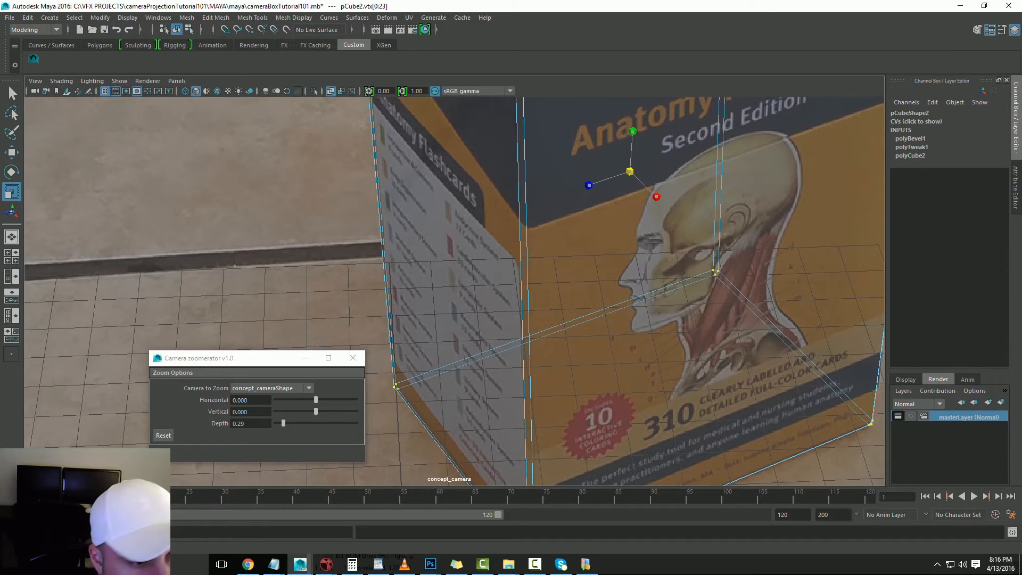
pyautogui.moveTo(633, 171); pyautogui.dragTo(633, 171)
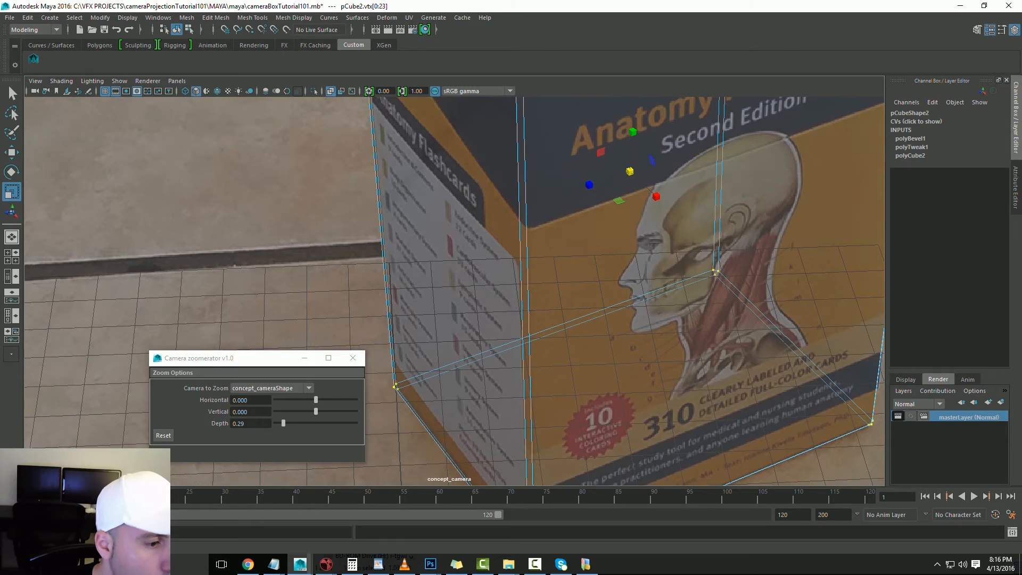
# Set the concept_camera zoom to horizontal 0.101, vertical 0.262 and depth 0.27, and check the cube's top edges in object selection
pyautogui.moveTo(284, 424); pyautogui.dragTo(320, 412)
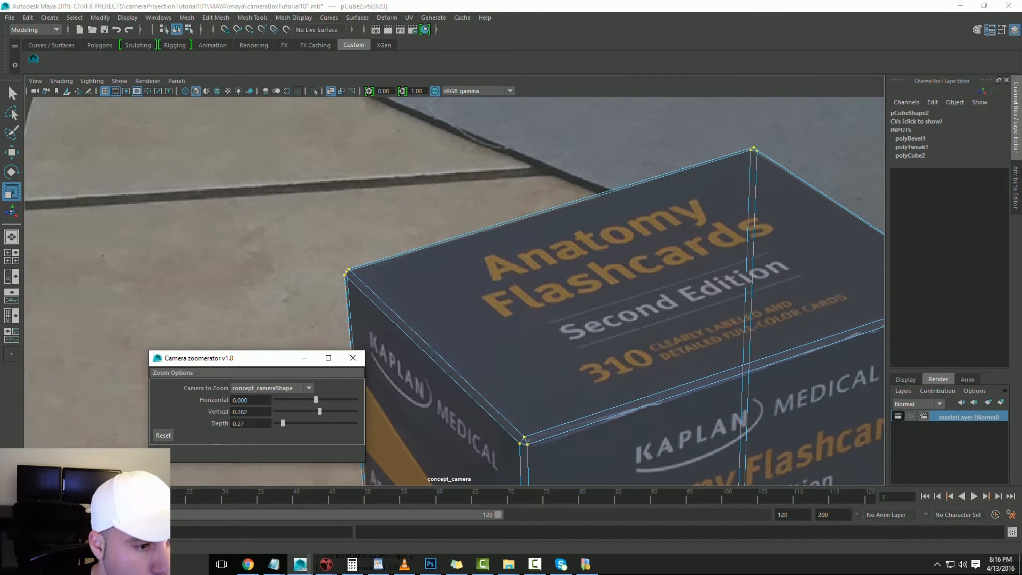
pyautogui.moveTo(316, 400); pyautogui.dragTo(318, 399)
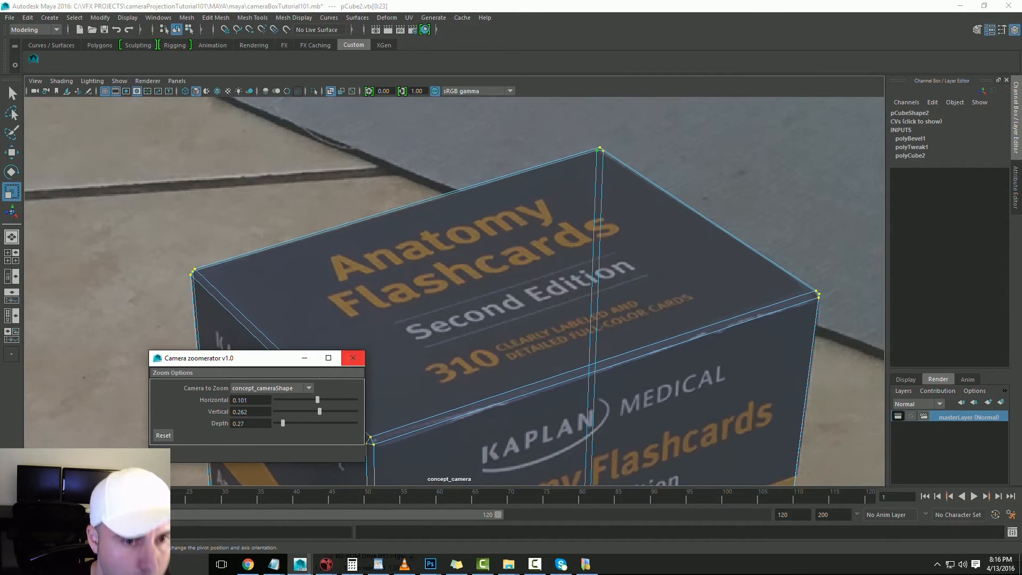
pyautogui.moveTo(573, 132); pyautogui.dragTo(644, 174)
pyautogui.click(645, 171)
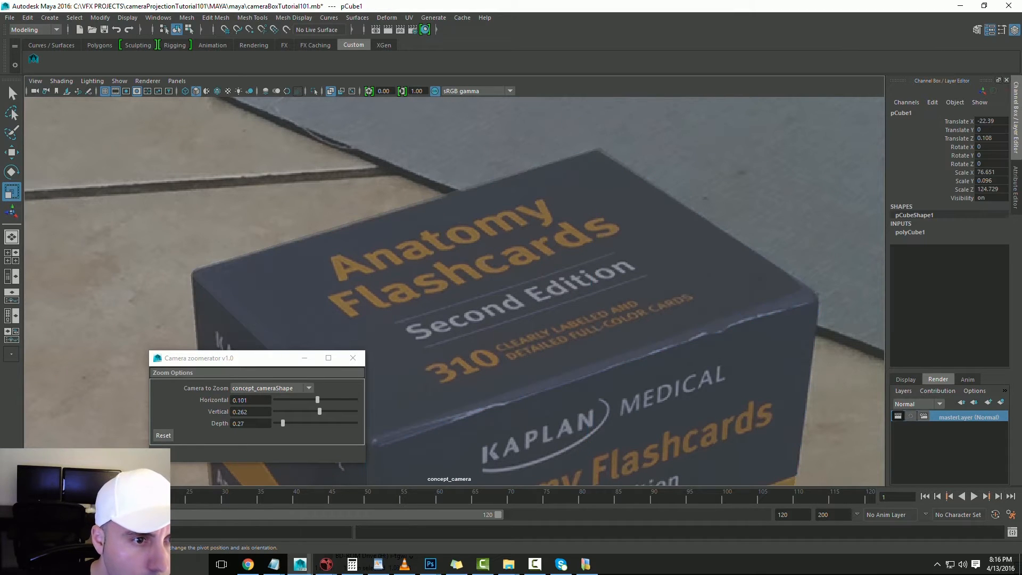
pyautogui.click(602, 155)
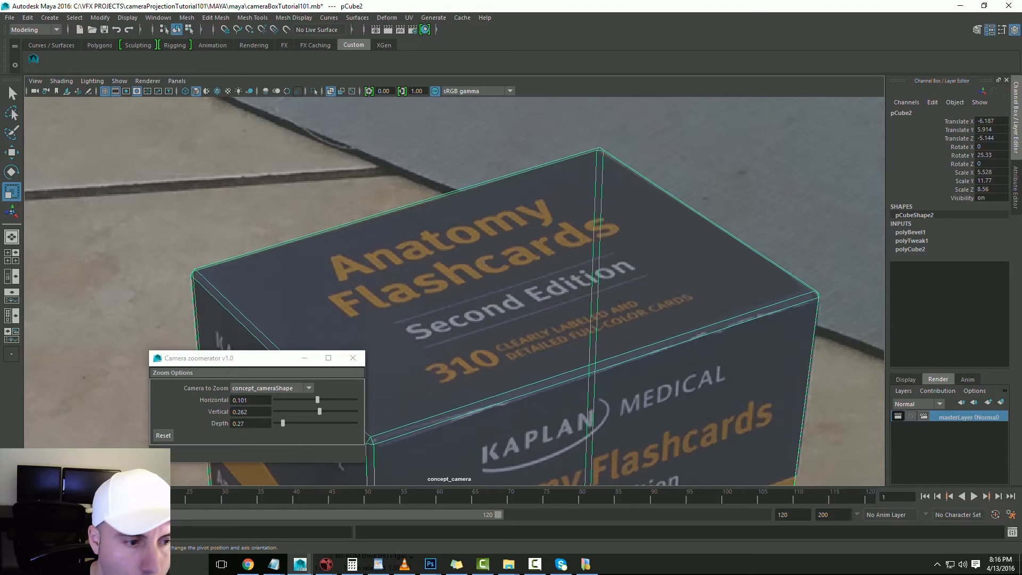
# Select the box cube's bevel vertices at its right top corner and move them slightly to match the photographed box
pyautogui.moveTo(843, 116); pyautogui.dragTo(135, 453)
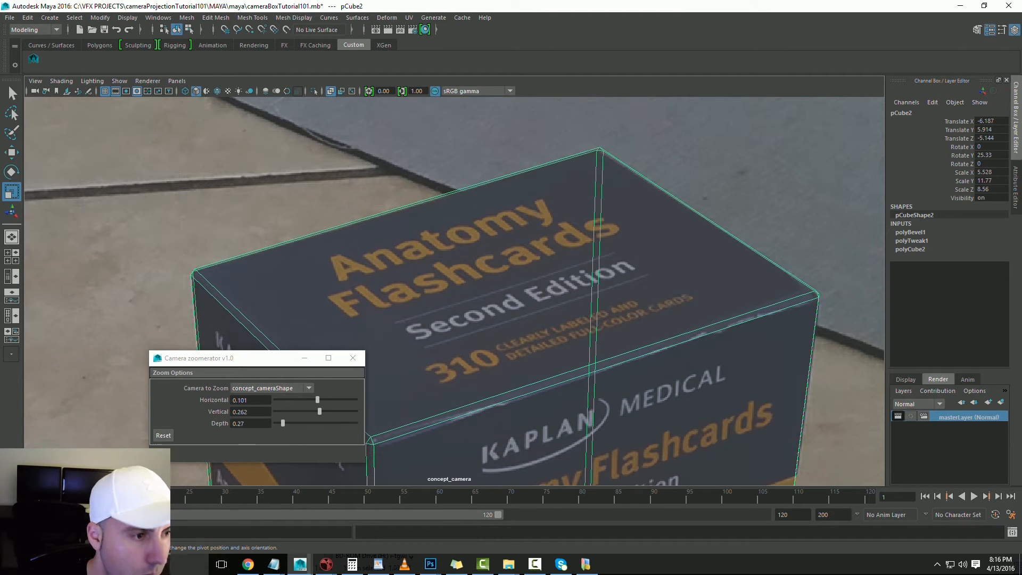
pyautogui.moveTo(186, 266); pyautogui.dragTo(143, 267, button='right')
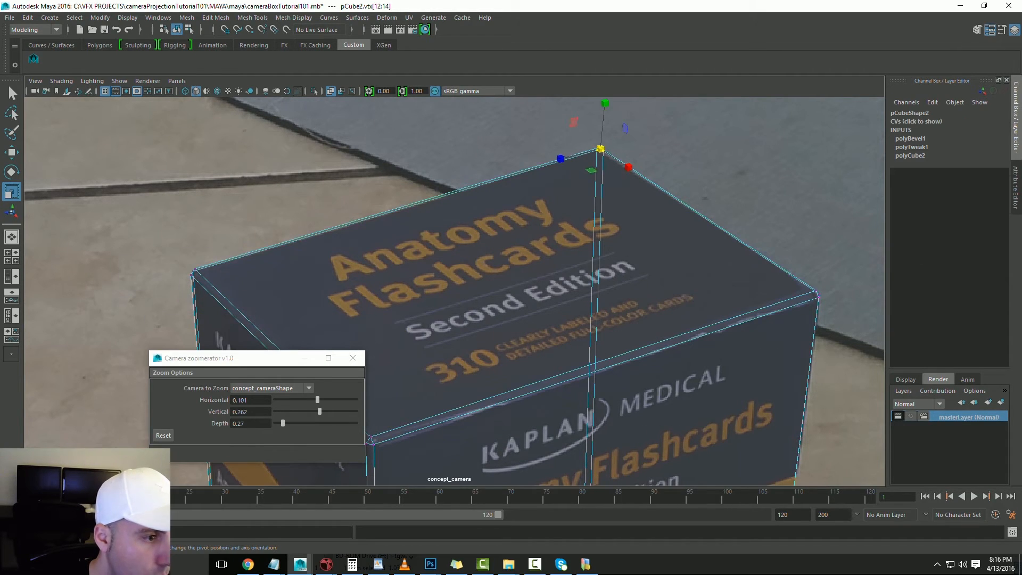
pyautogui.keyDown('shift'); pyautogui.moveTo(849, 129); pyautogui.dragTo(553, 354); pyautogui.keyUp('shift')
pyautogui.moveTo(703, 217); pyautogui.dragTo(701, 218)
pyautogui.moveTo(861, 278); pyautogui.dragTo(809, 316)
pyautogui.press('w')
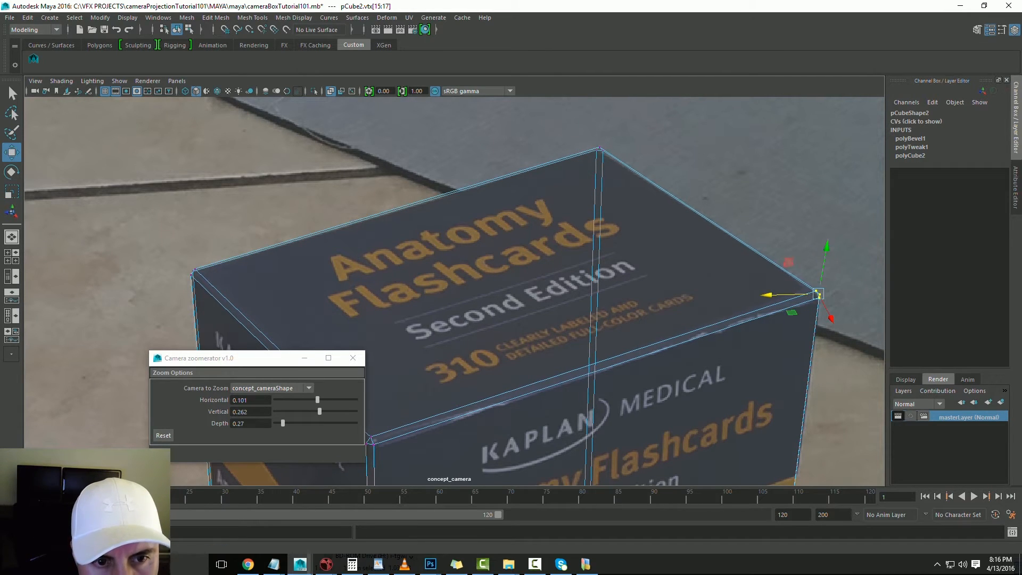
# Move the bevel vertices at the cube's far and left top corners onto the corners of the photographed box
pyautogui.moveTo(580, 134); pyautogui.dragTo(630, 173)
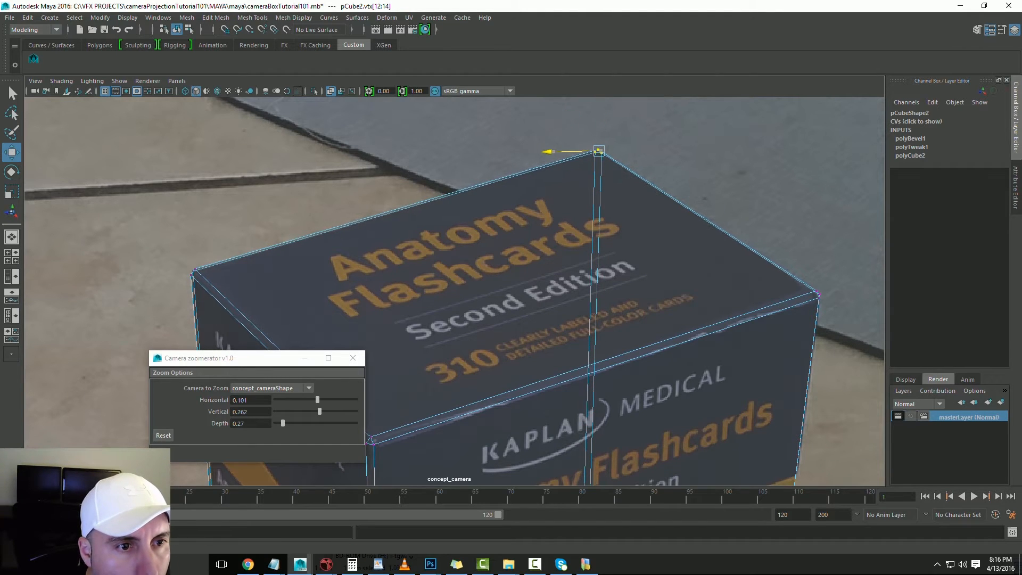
pyautogui.moveTo(175, 254); pyautogui.dragTo(212, 288)
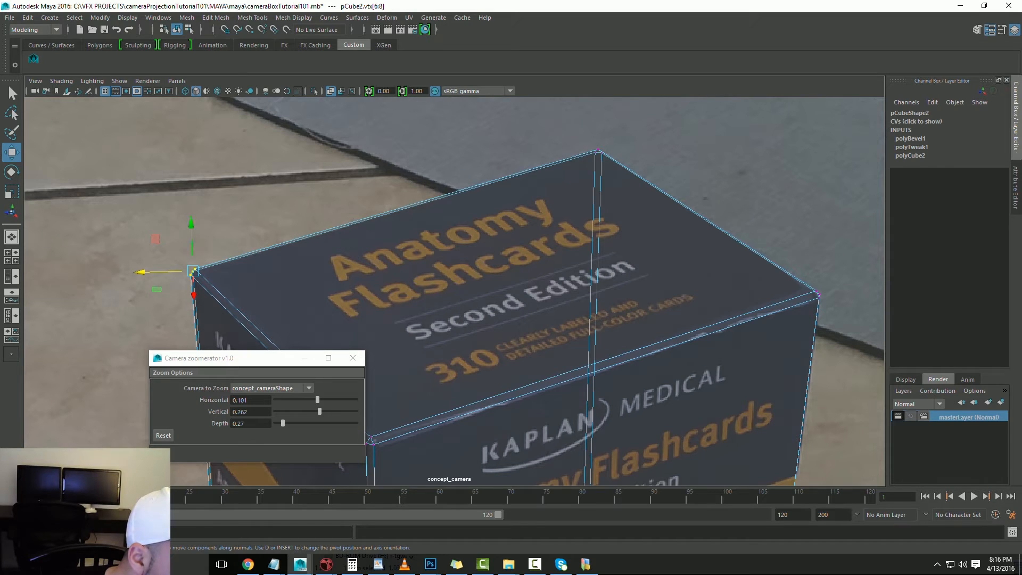
pyautogui.click(191, 226)
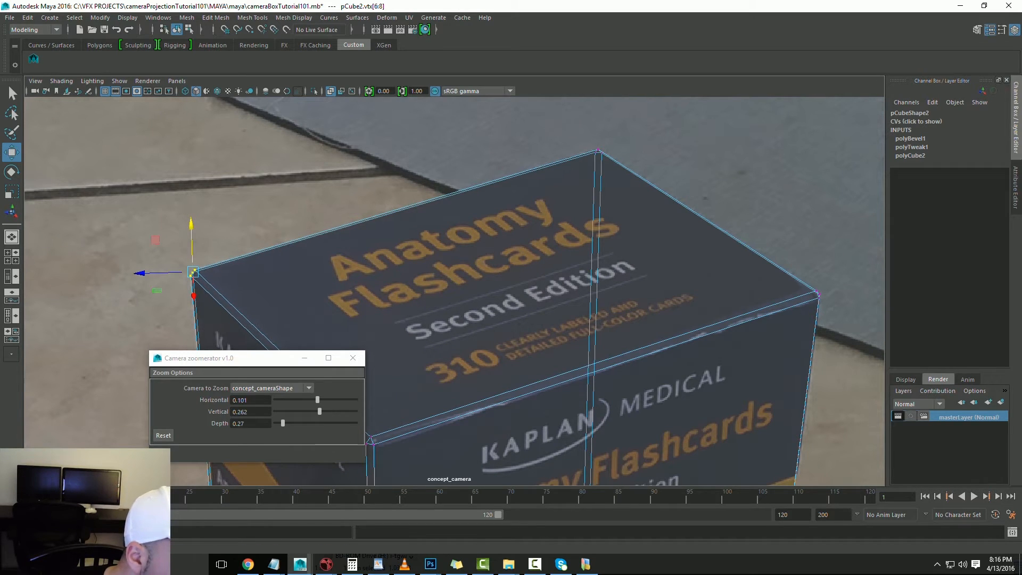
# Set the concept_camera zoom to vertical 0.020 and depth 0.45, select the ground plane and save the scene
pyautogui.moveTo(256, 358); pyautogui.dragTo(354, 283)
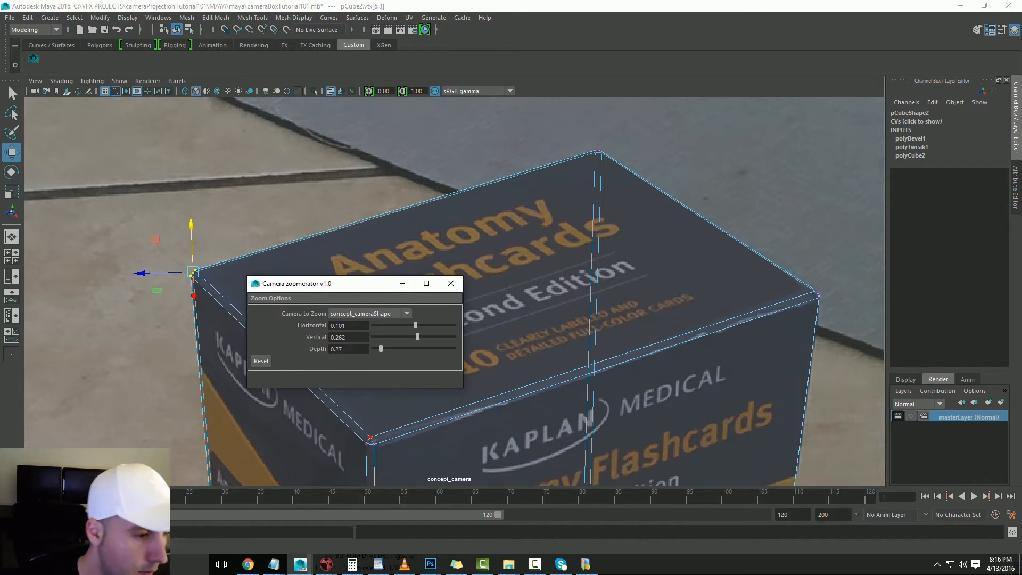
pyautogui.moveTo(381, 349); pyautogui.dragTo(415, 337)
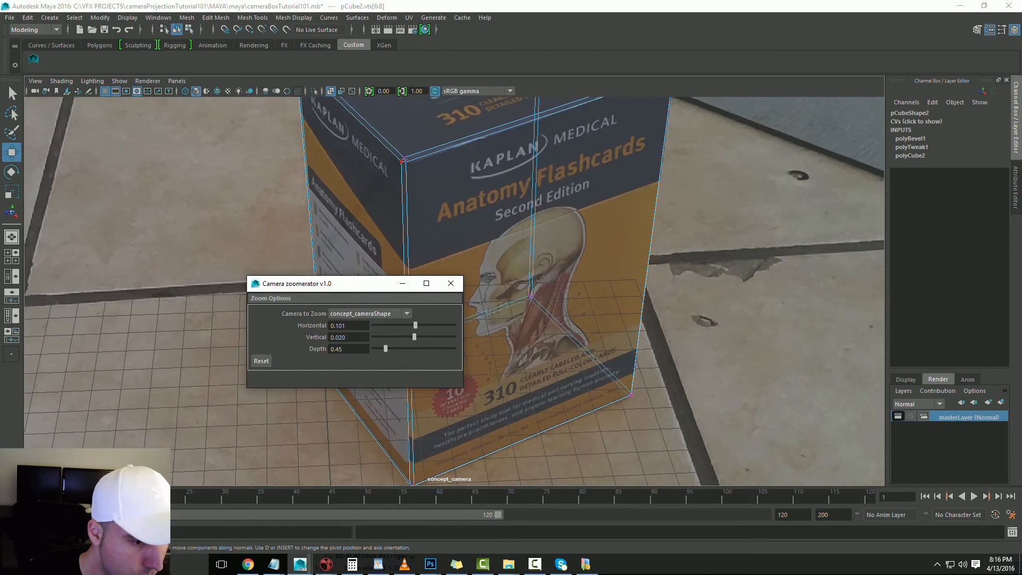
pyautogui.click(372, 452)
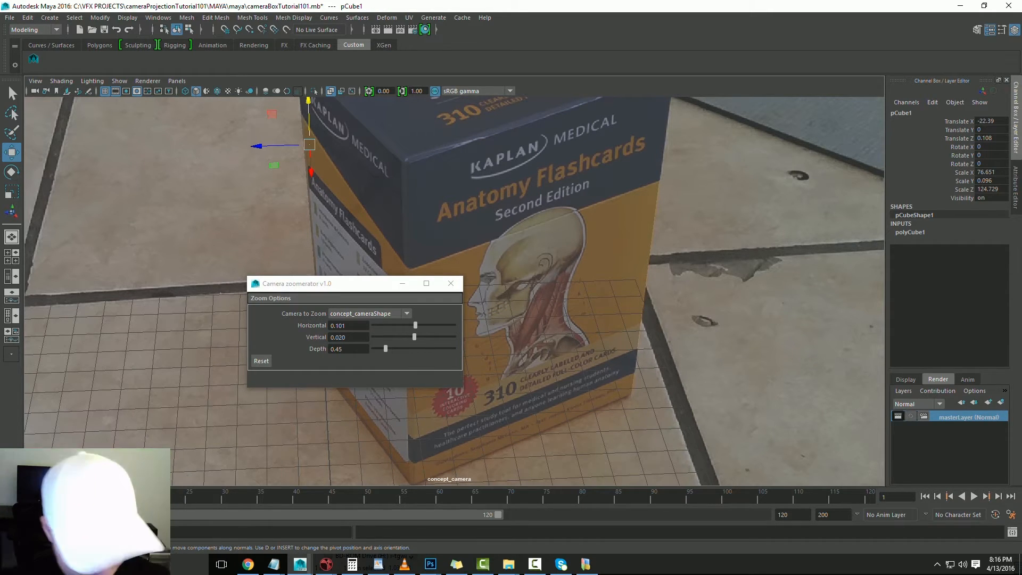
pyautogui.hotkey('ctrl', 's')
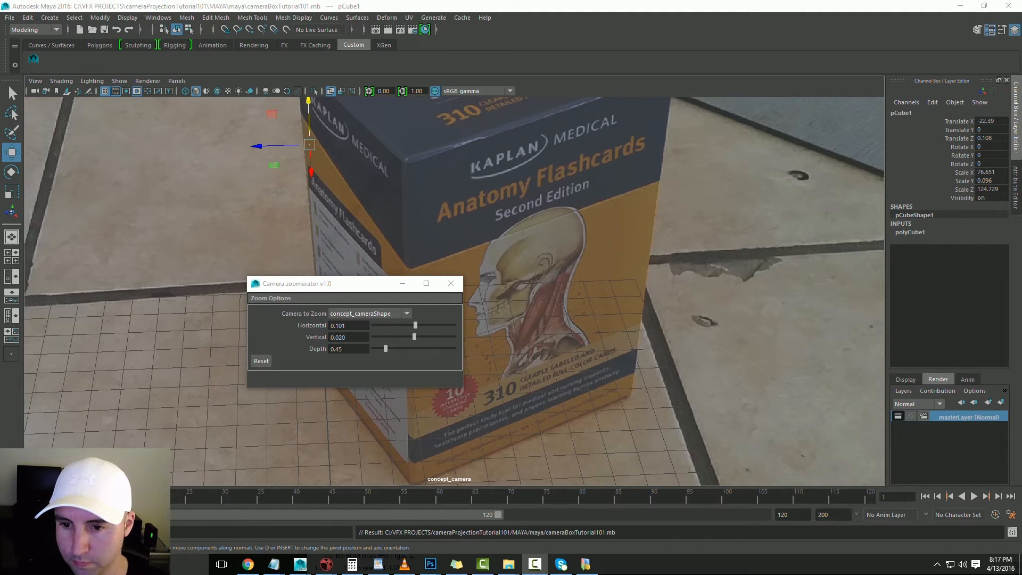
# Reset the concept_camera zoom, close the Camera zoomerator and show all four views
pyautogui.click(261, 361)
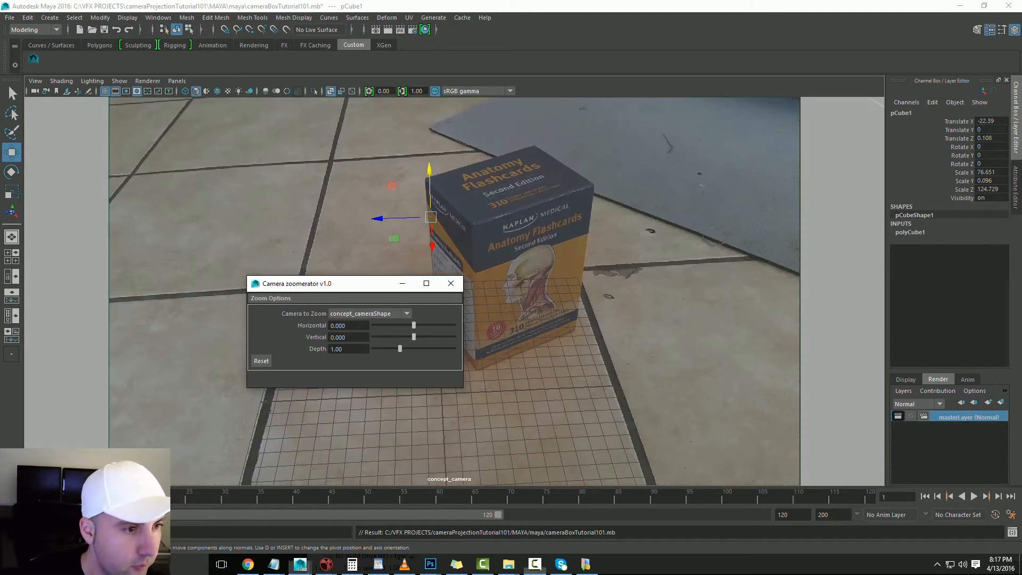
pyautogui.click(451, 283)
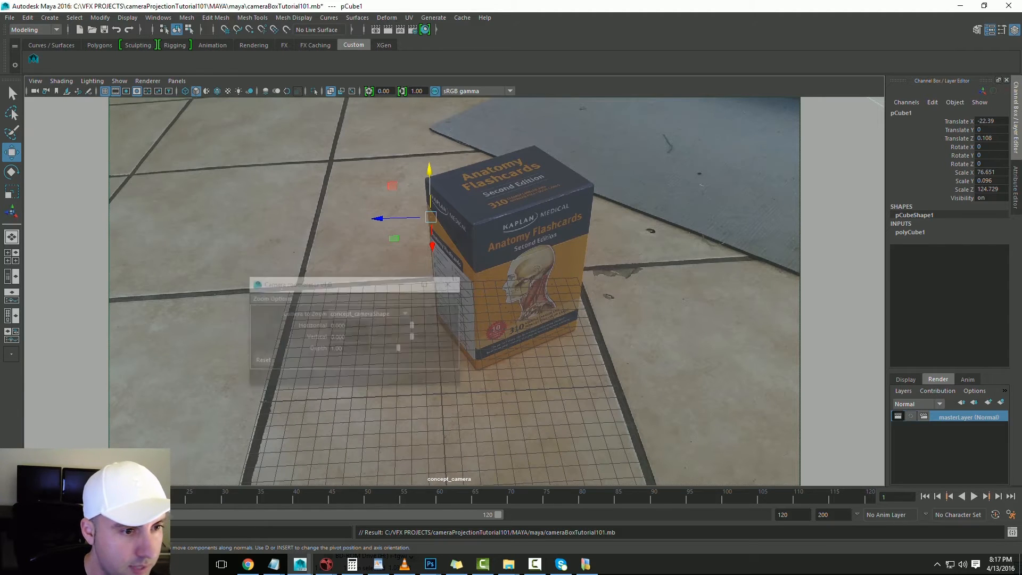
pyautogui.press('space')
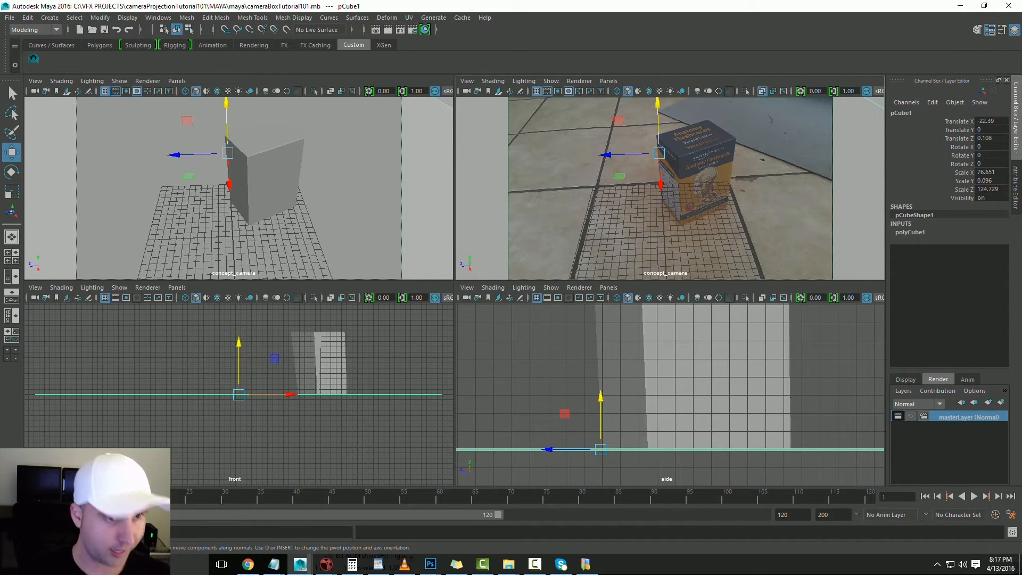
# Insert five edge loops in both directions across the ground plane around the flashcard box with Insert Edge Loop, and save the scene
pyautogui.click(215, 17)
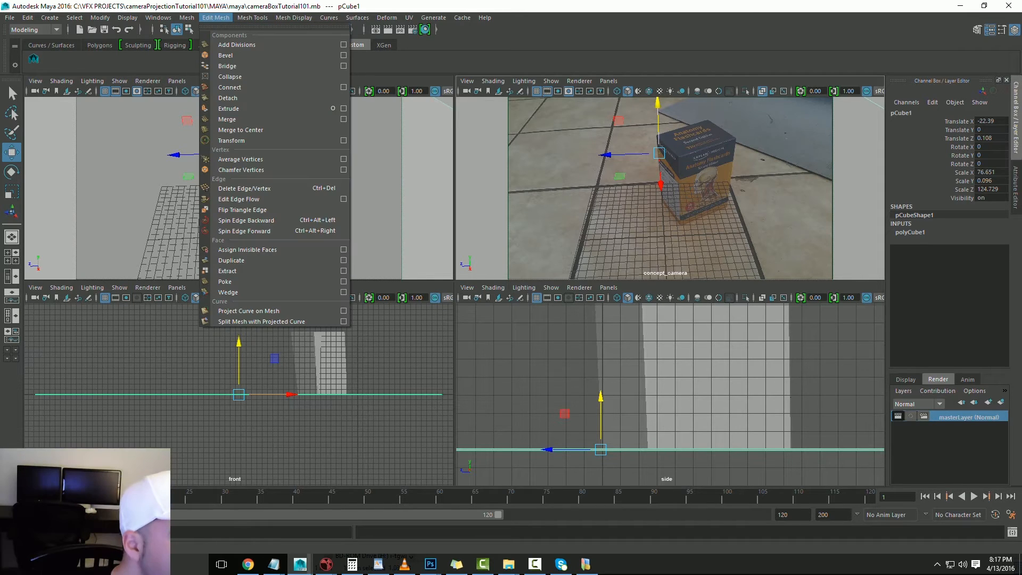
pyautogui.moveTo(253, 17)
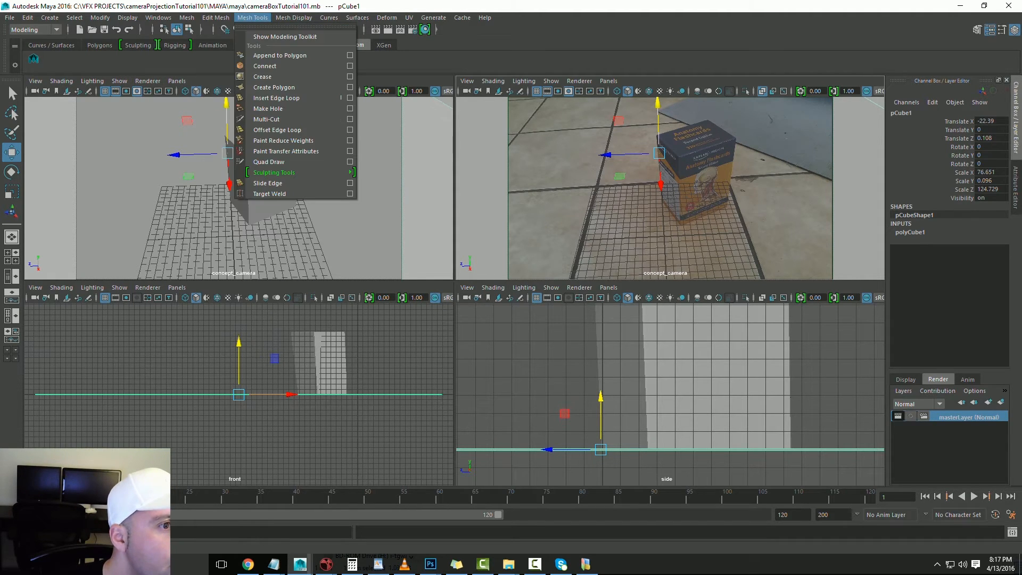
pyautogui.click(340, 98)
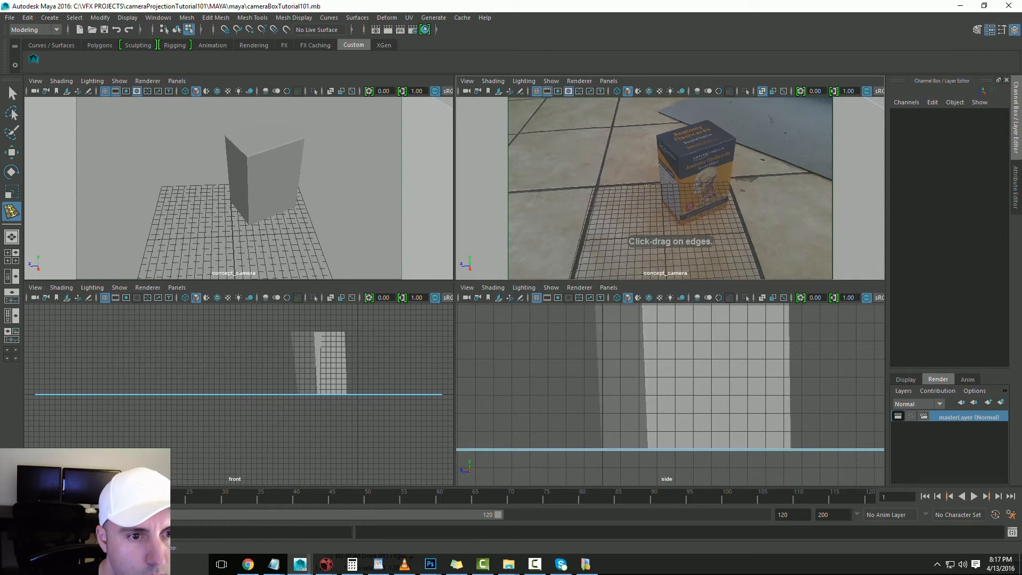
pyautogui.click(646, 186)
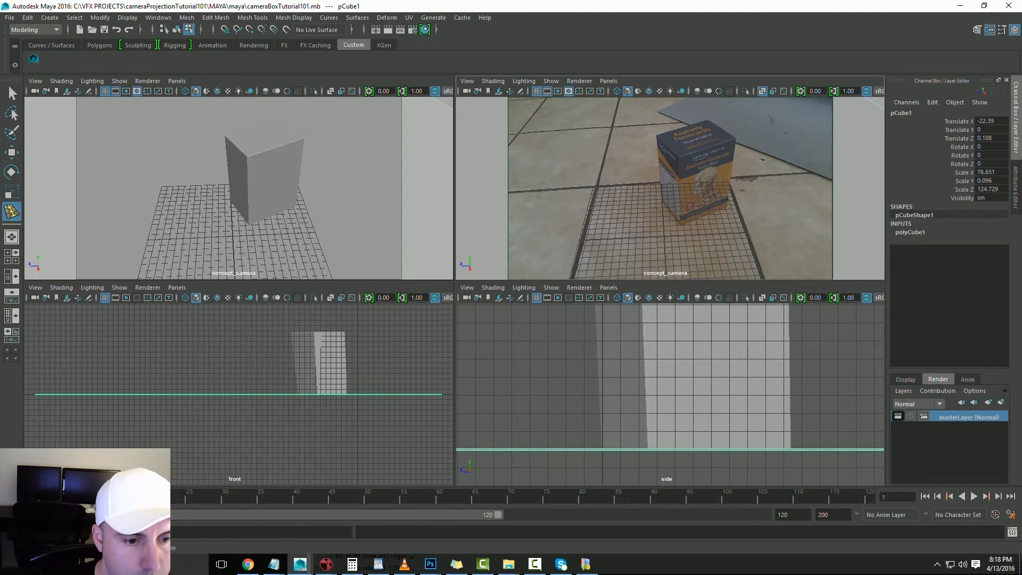
pyautogui.moveTo(800, 450); pyautogui.dragTo(791, 450)
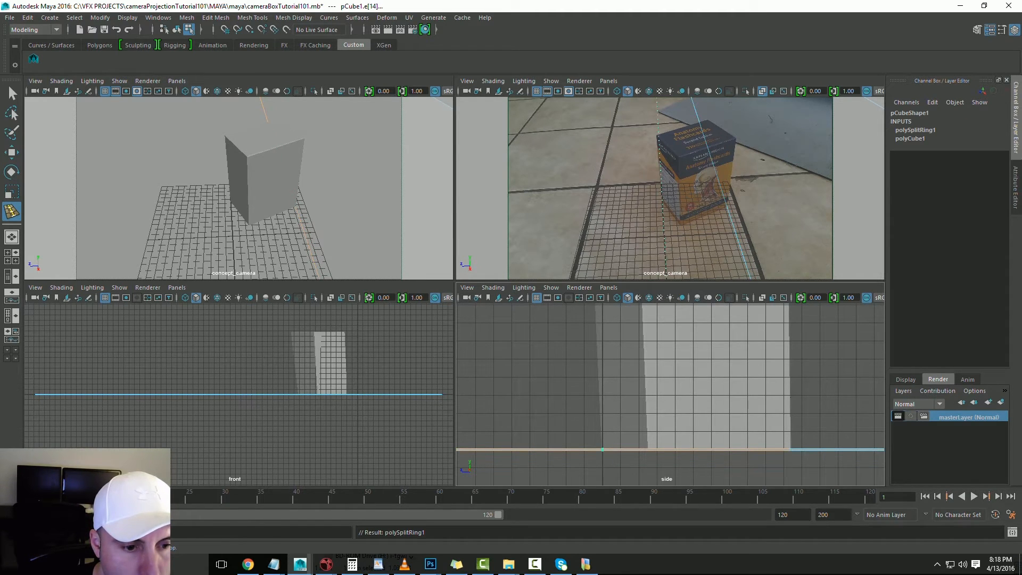
pyautogui.moveTo(603, 450); pyautogui.dragTo(600, 449)
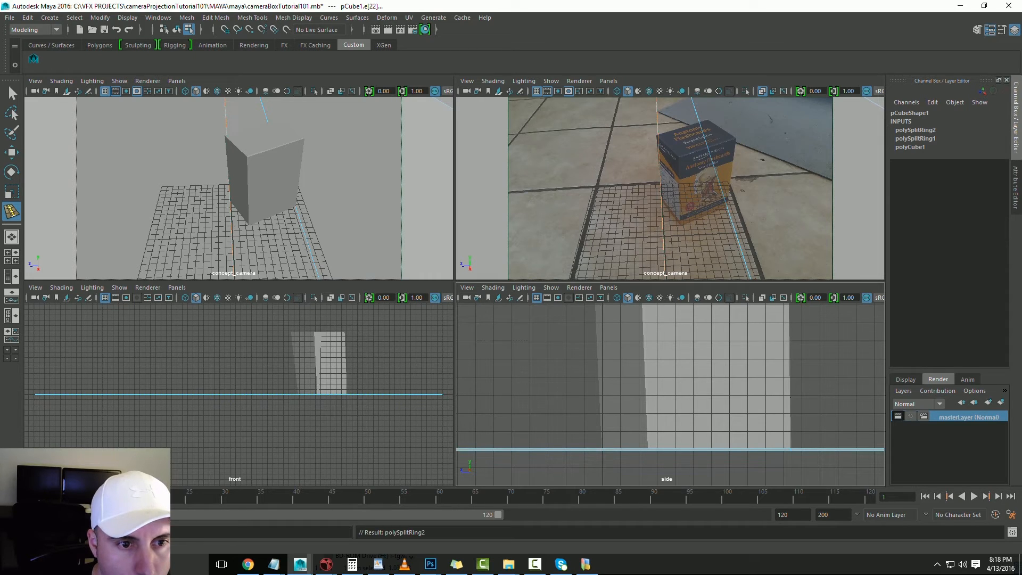
pyautogui.moveTo(734, 227); pyautogui.dragTo(724, 199)
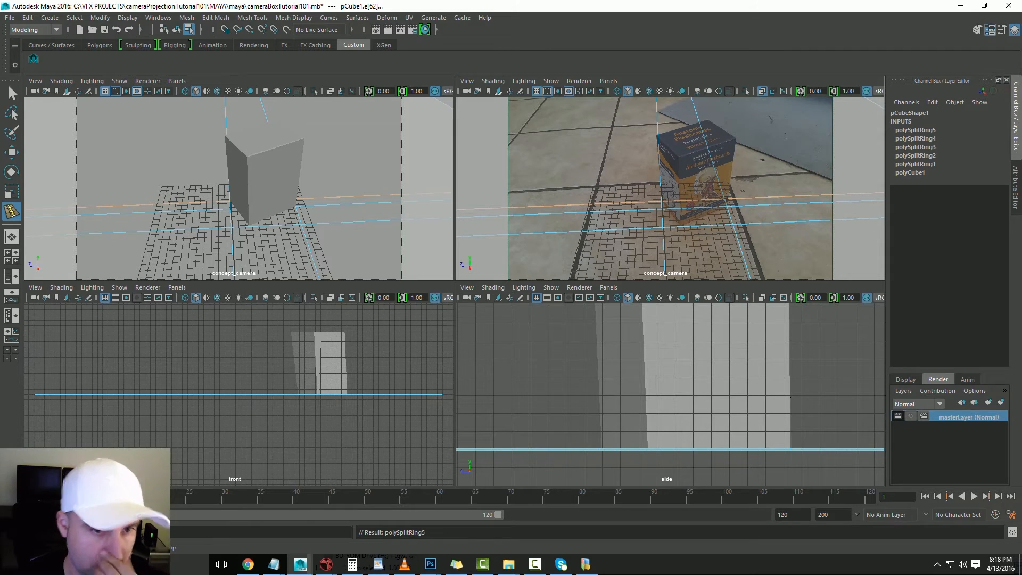
pyautogui.hotkey('ctrl', 's')
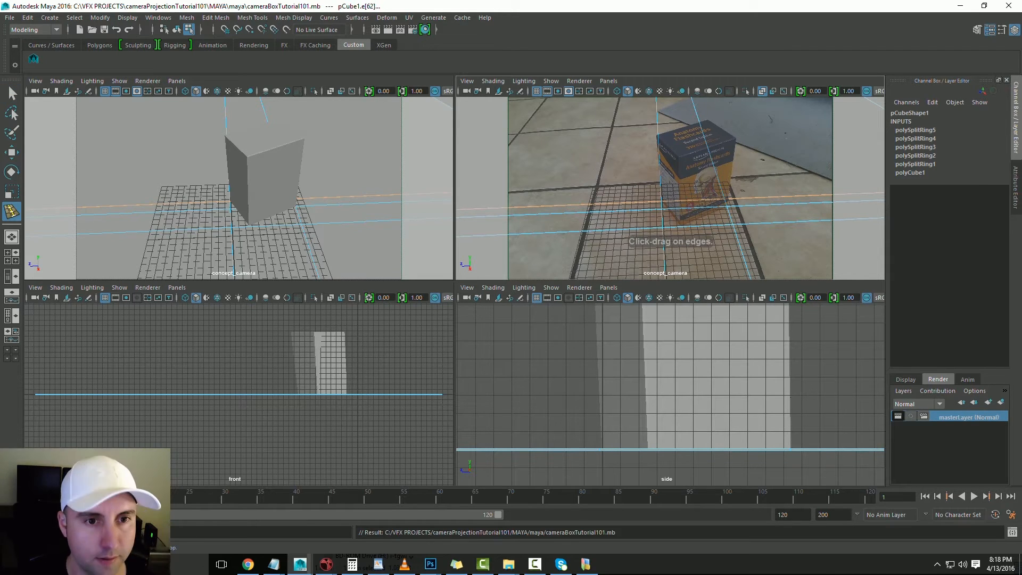
# Leave Insert Edge Loop for object selection, select the flashcard box cube and save the scene
pyautogui.moveTo(756, 160); pyautogui.dragTo(770, 120, button='right')
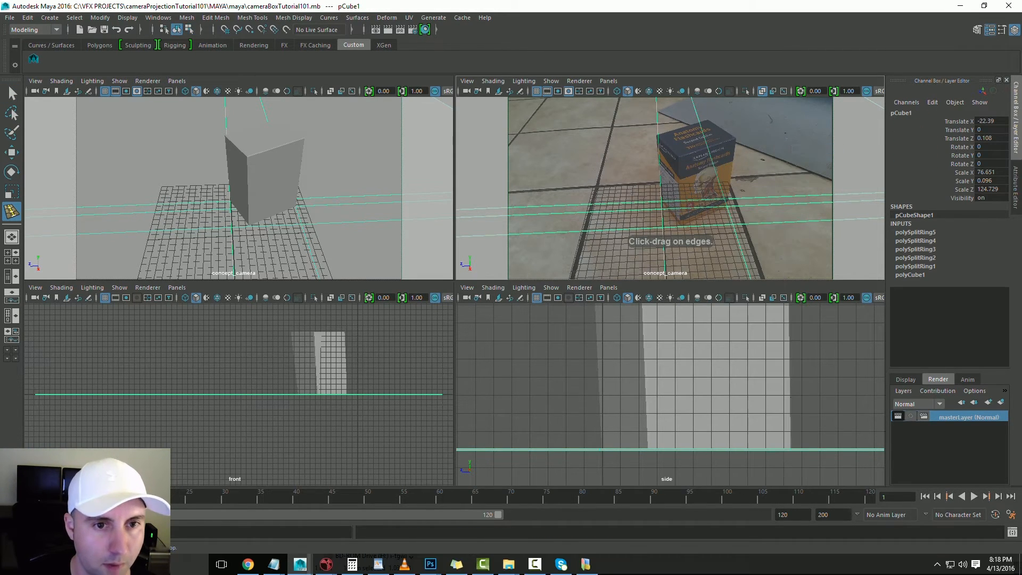
pyautogui.press('q')
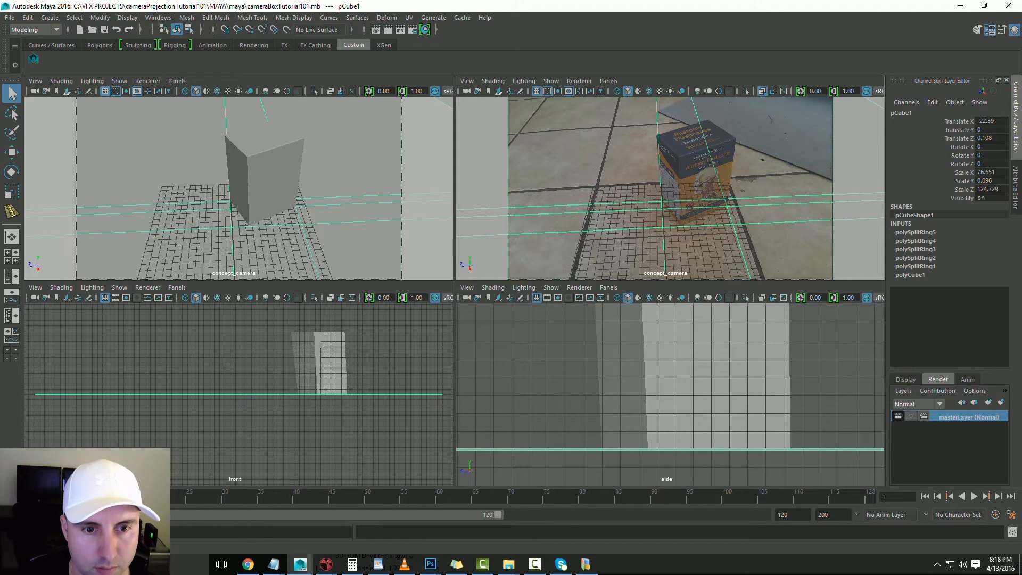
pyautogui.moveTo(855, 167); pyautogui.dragTo(785, 215)
pyautogui.click(836, 367)
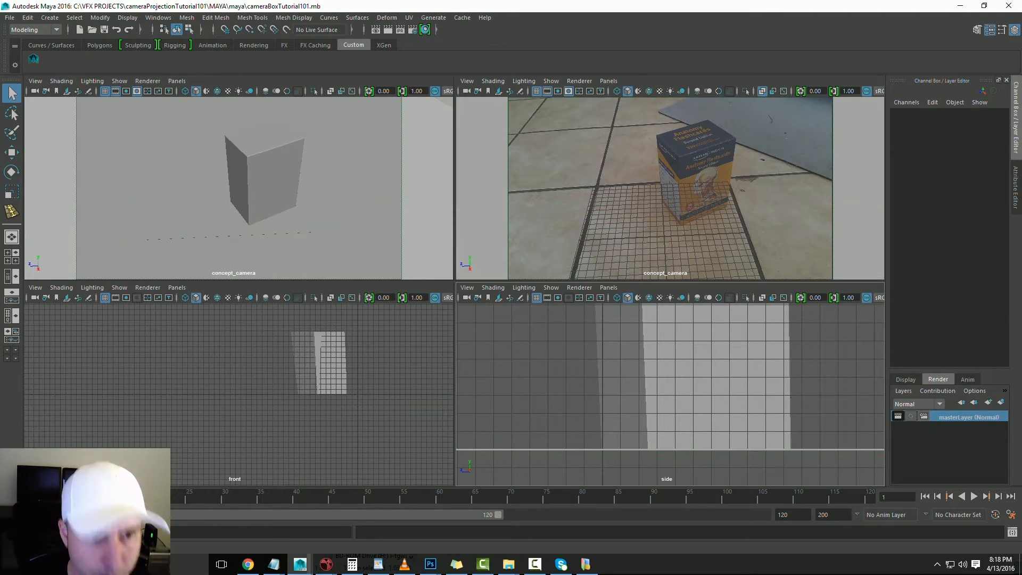
pyautogui.hotkey('ctrl', 'z')
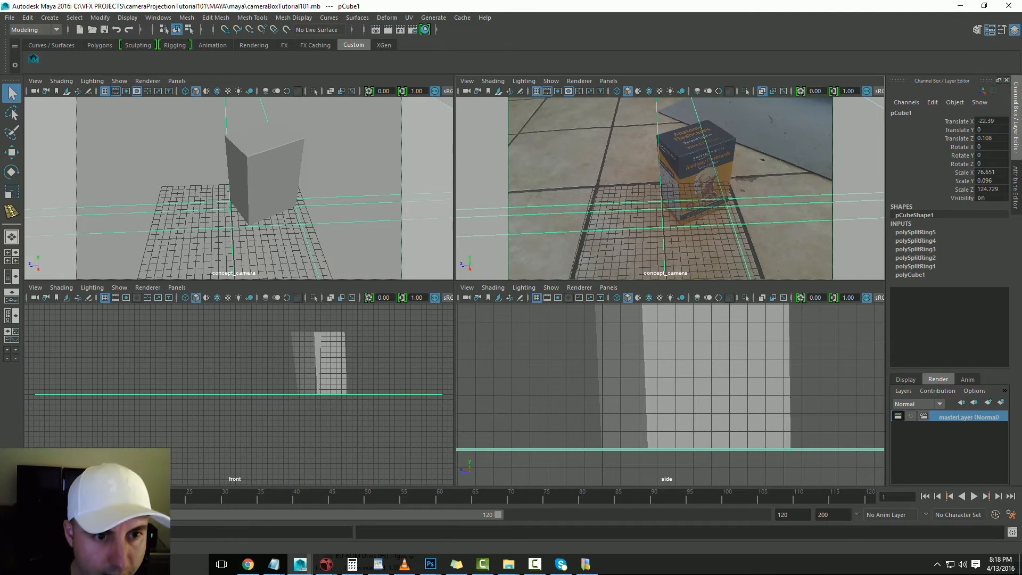
pyautogui.hotkey('ctrl', 'z')
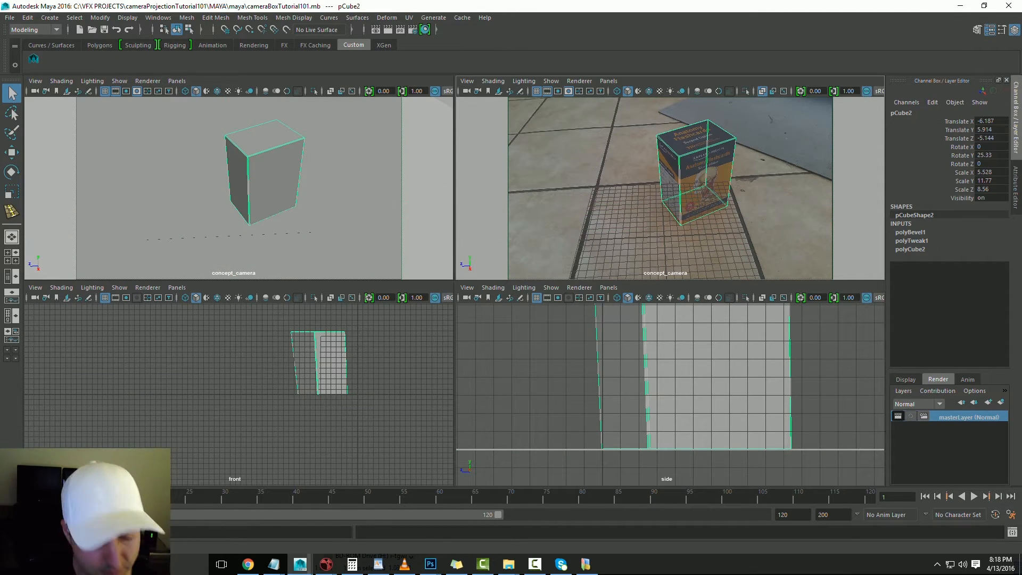
pyautogui.hotkey('ctrl', 's')
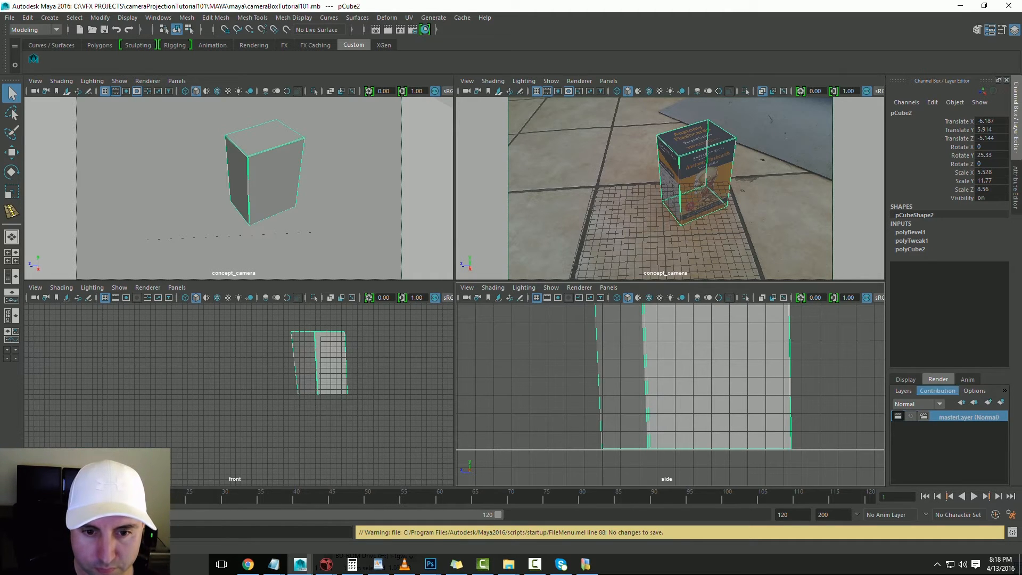
# Create a display layer from the selected box cube, name it box and give it a magenta color
pyautogui.click(906, 379)
pyautogui.click(904, 390)
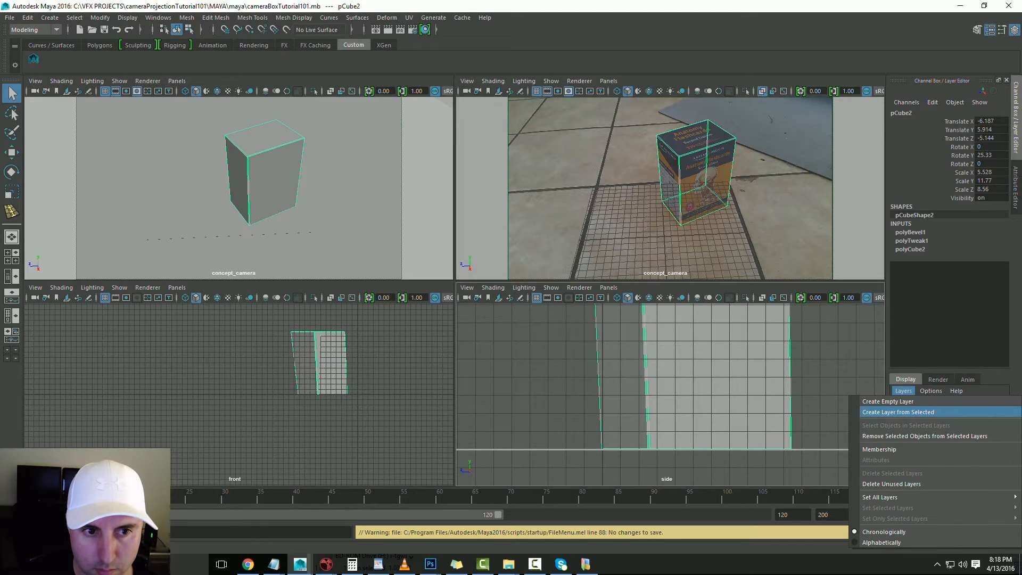
pyautogui.click(898, 412)
pyautogui.doubleClick(949, 416)
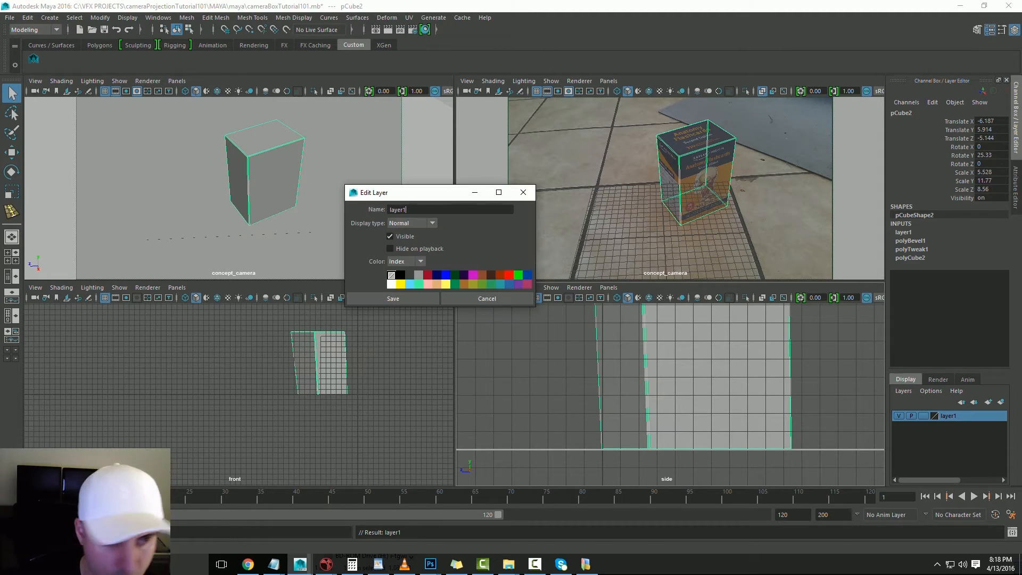
pyautogui.press('BackSpace')
pyautogui.press('BackSpace')
pyautogui.press('BackSpace')
pyautogui.press('BackSpace')
pyautogui.press('BackSpace')
pyautogui.press('BackSpace')
pyautogui.write('box')
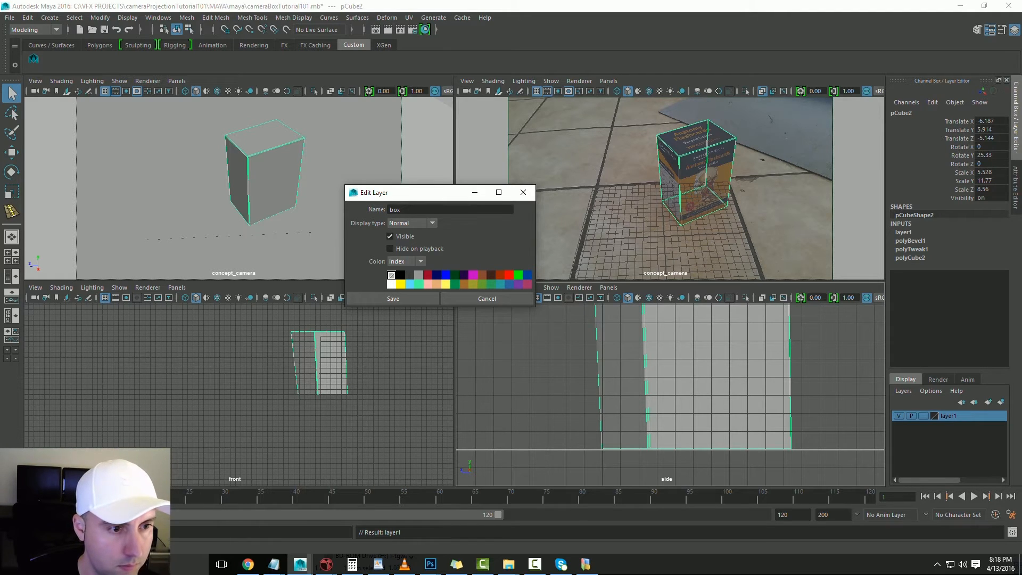
pyautogui.click(472, 274)
pyautogui.click(393, 298)
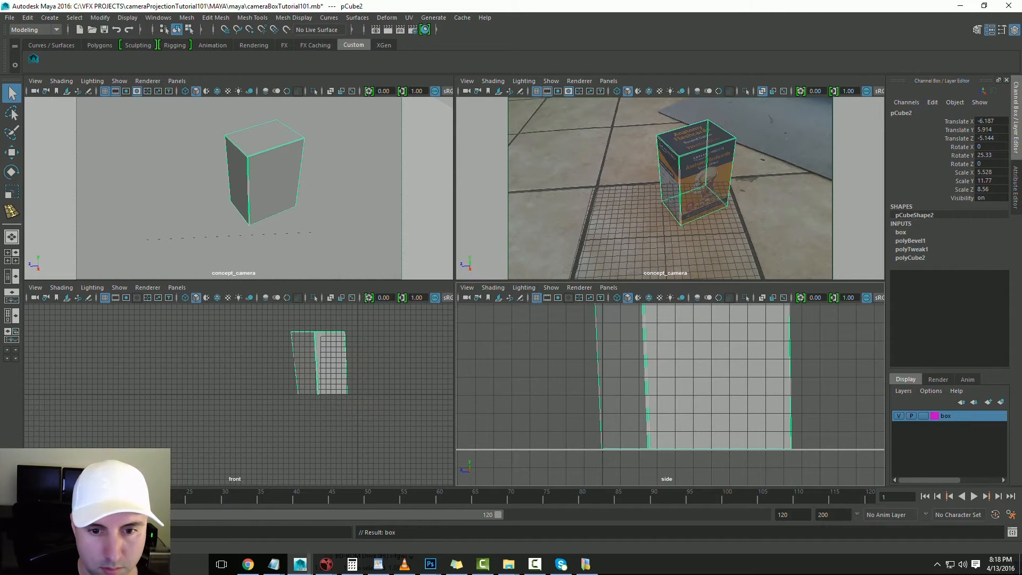
# Create a display layer from the ground plane, name it ground, give it a dark red color and save the scene
pyautogui.click(770, 118)
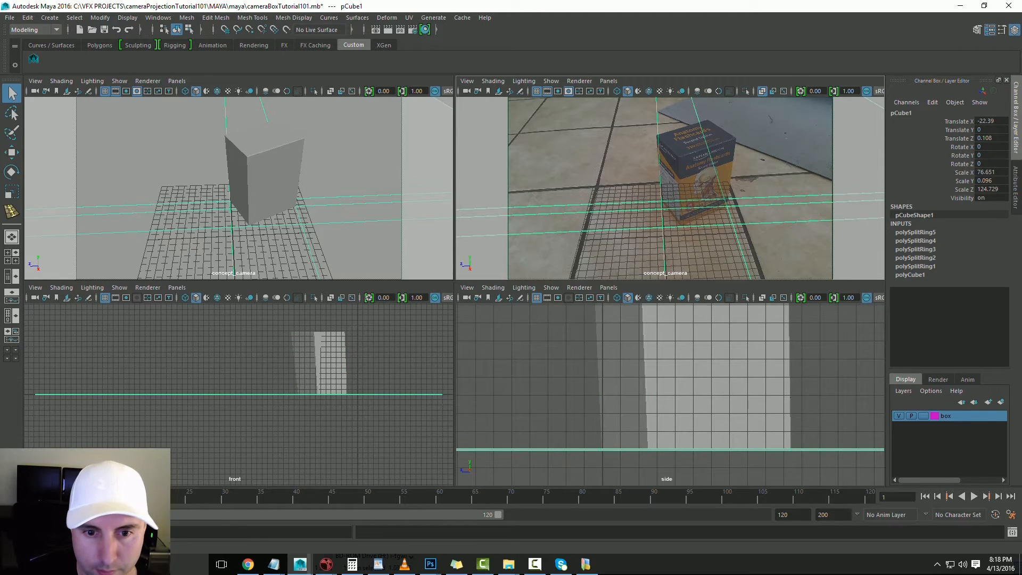
pyautogui.click(904, 390)
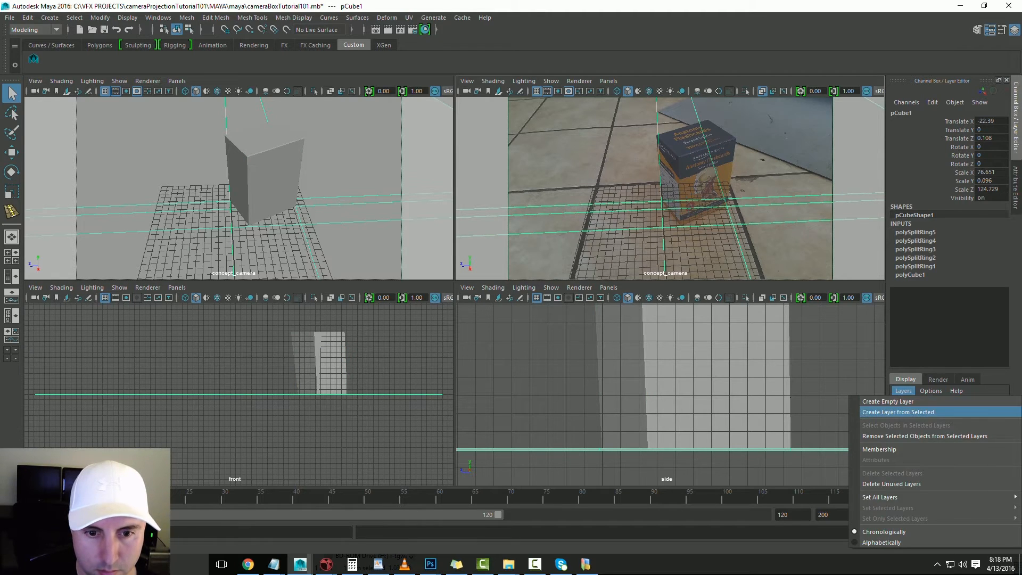
pyautogui.click(898, 412)
pyautogui.doubleClick(949, 416)
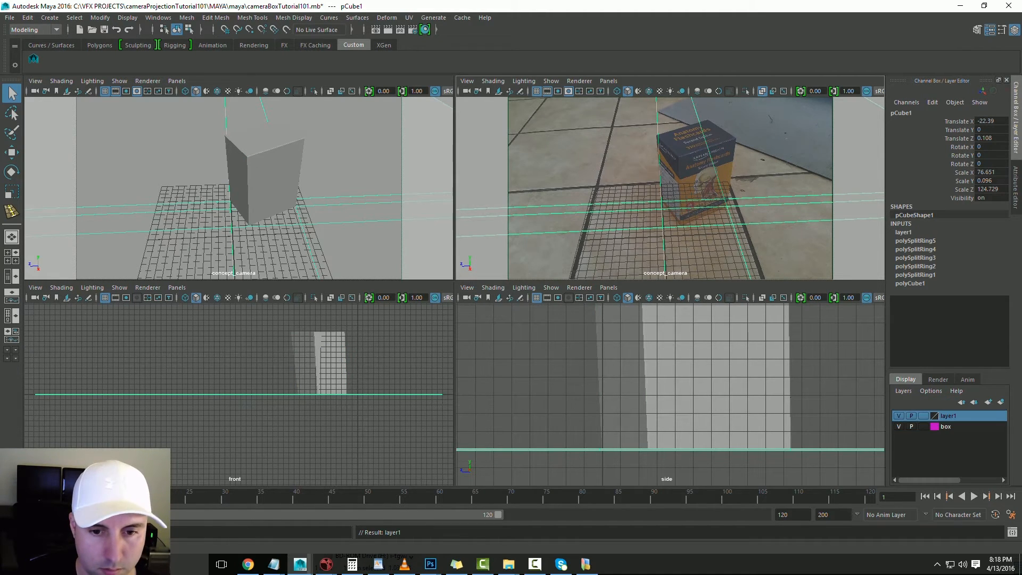
pyautogui.hotkey('ctrl', 'a')
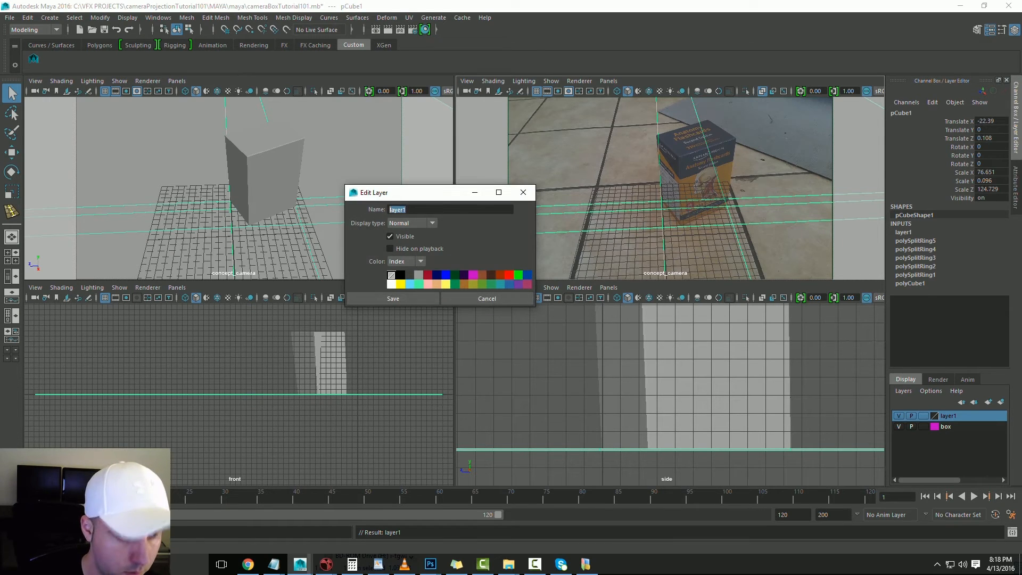
pyautogui.write('ground')
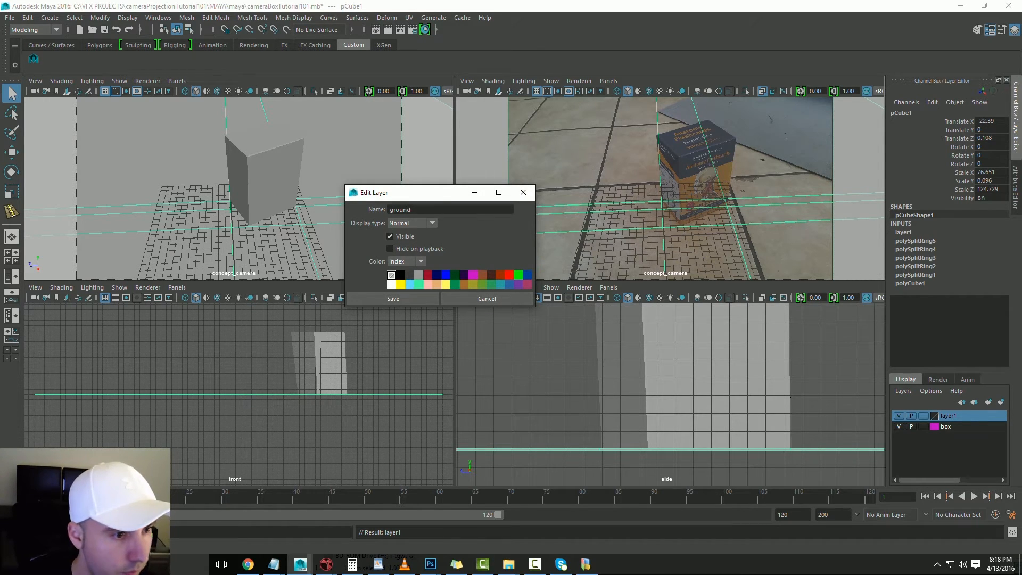
pyautogui.press('Return')
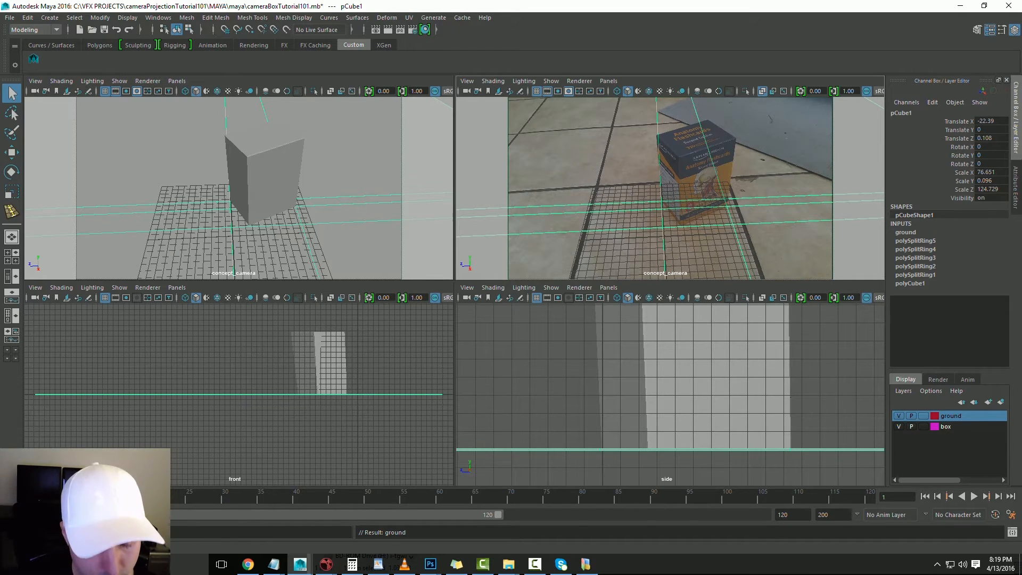
pyautogui.hotkey('ctrl', 's')
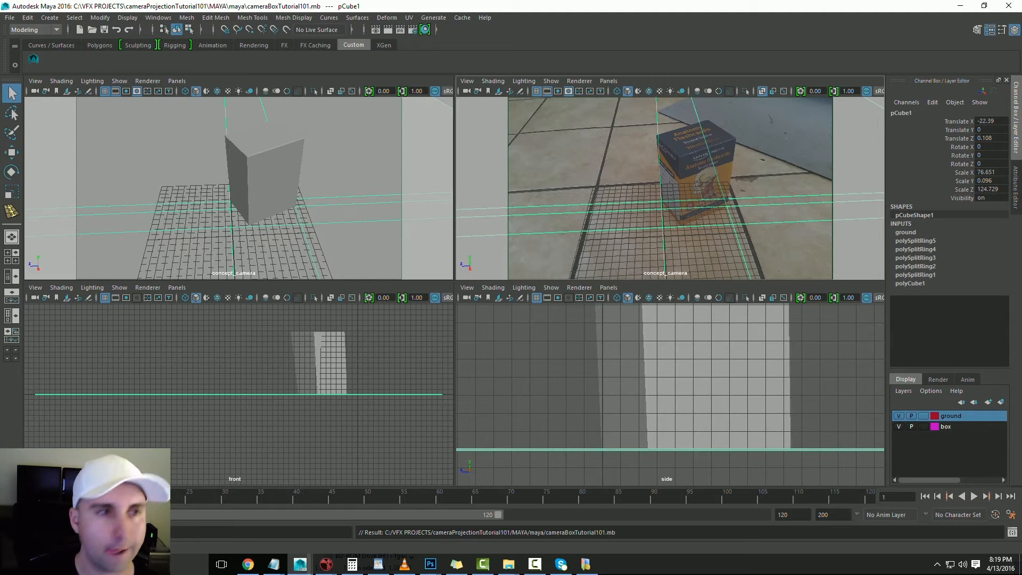
# Set the render image size preset to HD 1080 in the Render Settings and close them
pyautogui.click(413, 29)
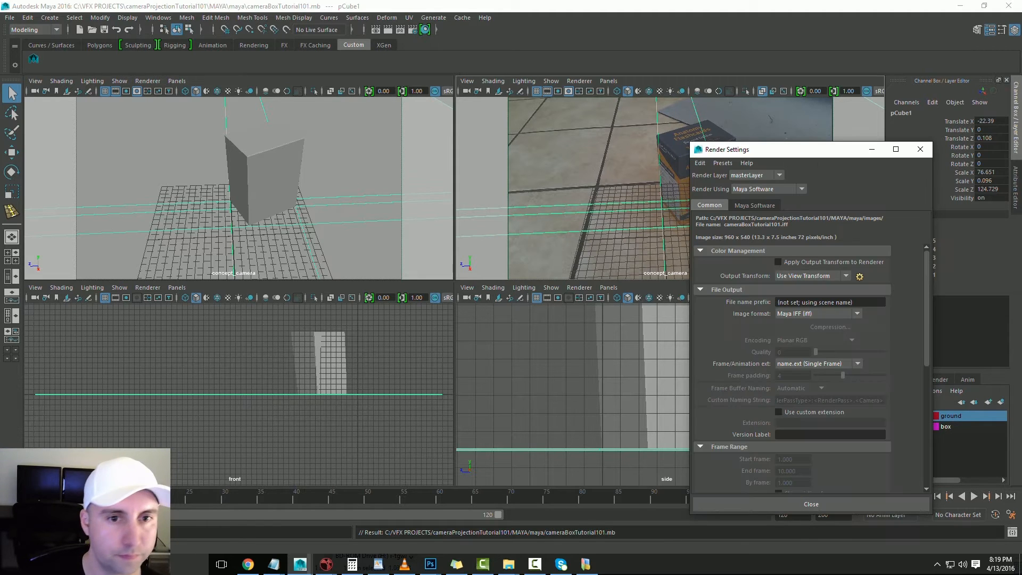
pyautogui.moveTo(772, 149); pyautogui.dragTo(523, 120)
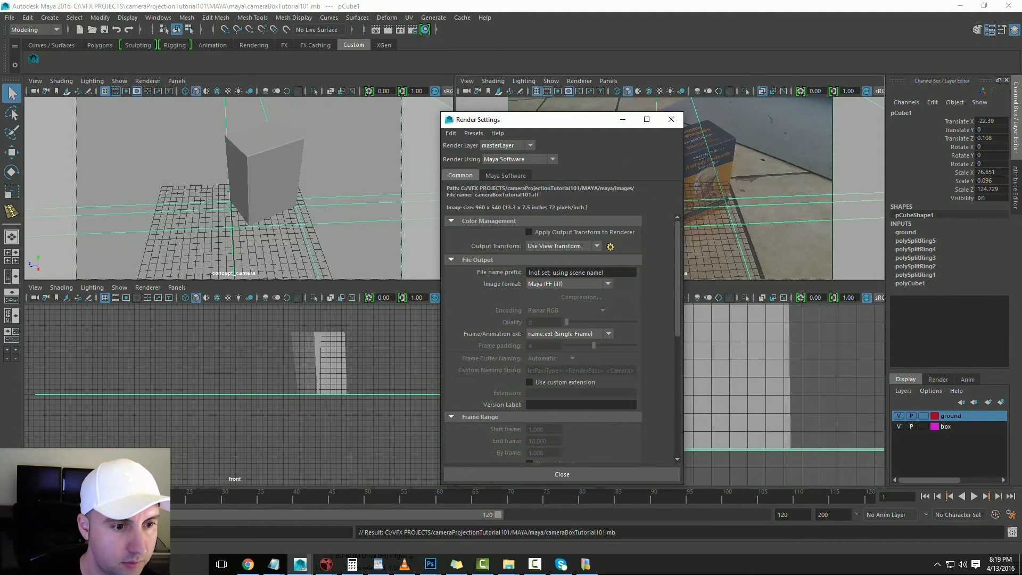
pyautogui.scroll(-5, 543, 335)
pyautogui.click(570, 315)
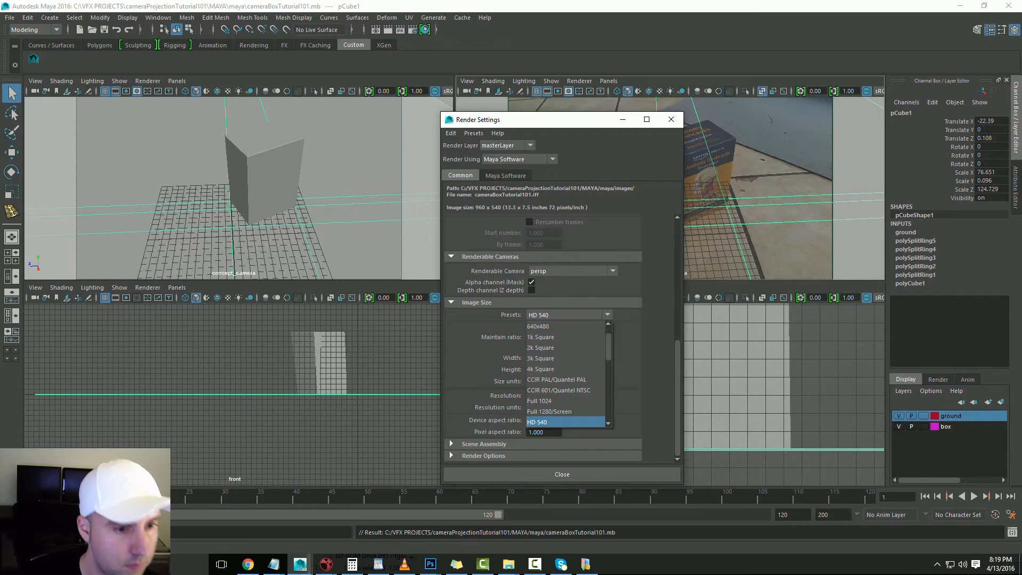
pyautogui.scroll(-5, 567, 362)
pyautogui.scroll(2, 567, 389)
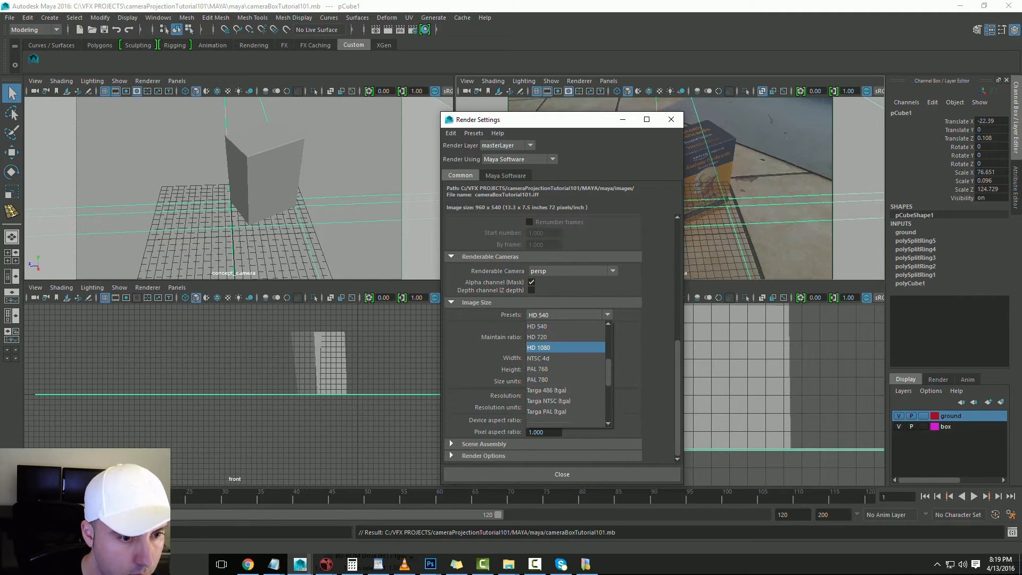
pyautogui.click(538, 348)
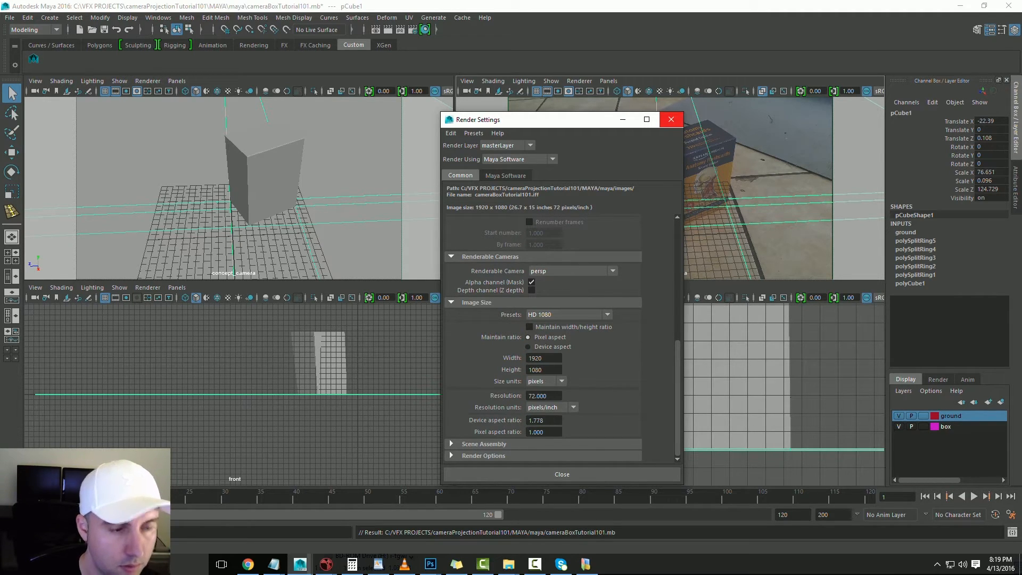
pyautogui.click(671, 119)
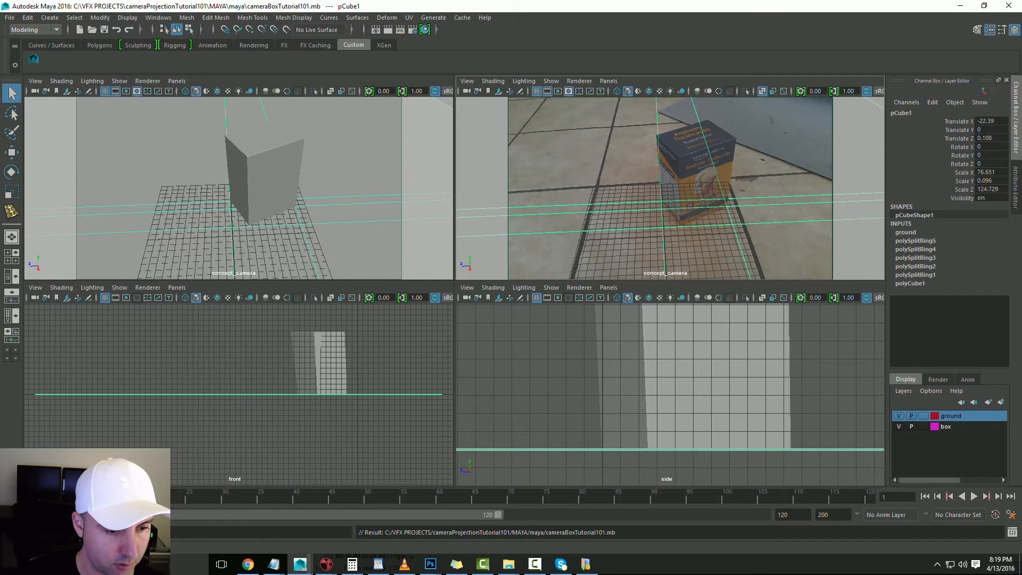
# Try out the playback range by stretching it to frame 200, scrubbing the timeline and shortening it to frame 190
pyautogui.moveTo(498, 515); pyautogui.dragTo(762, 515)
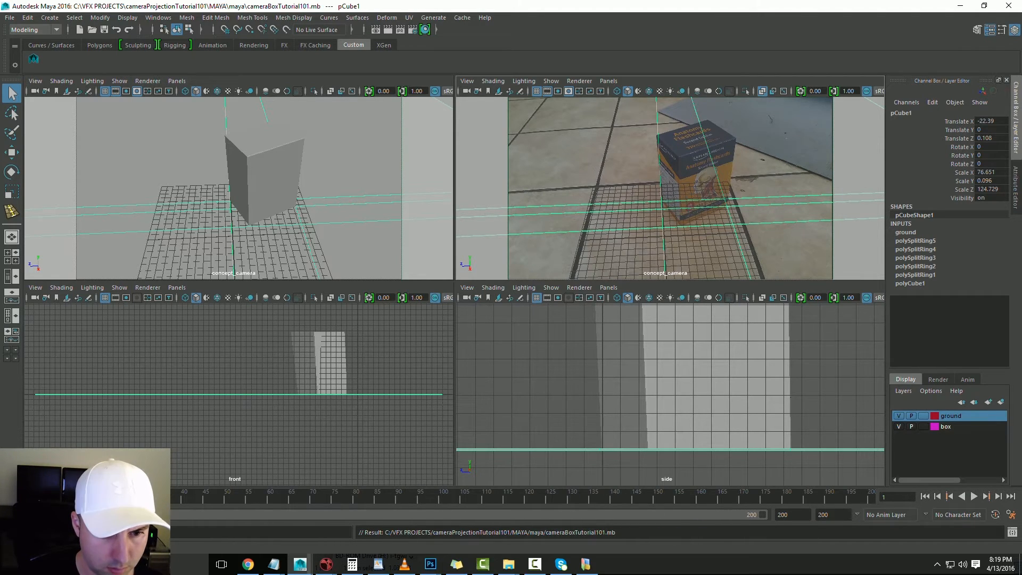
pyautogui.moveTo(821, 496); pyautogui.dragTo(636, 496)
pyautogui.moveTo(763, 515); pyautogui.dragTo(729, 515)
# Open the Windows Calculator and multiply 24 by 5 to work out the animation length in frames
pyautogui.press('super')
pyautogui.write('sal')
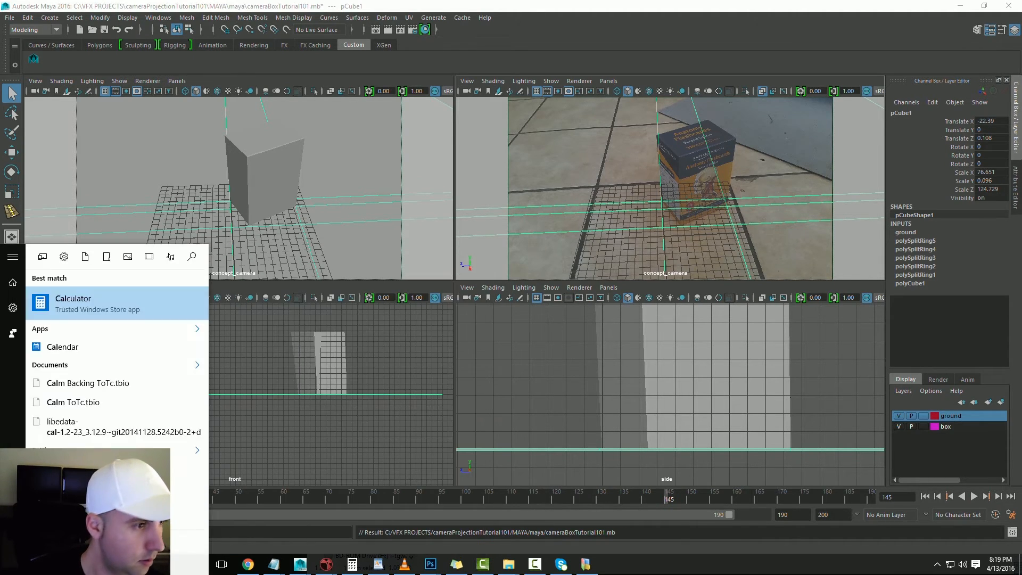
pyautogui.press('Return')
pyautogui.write('2')
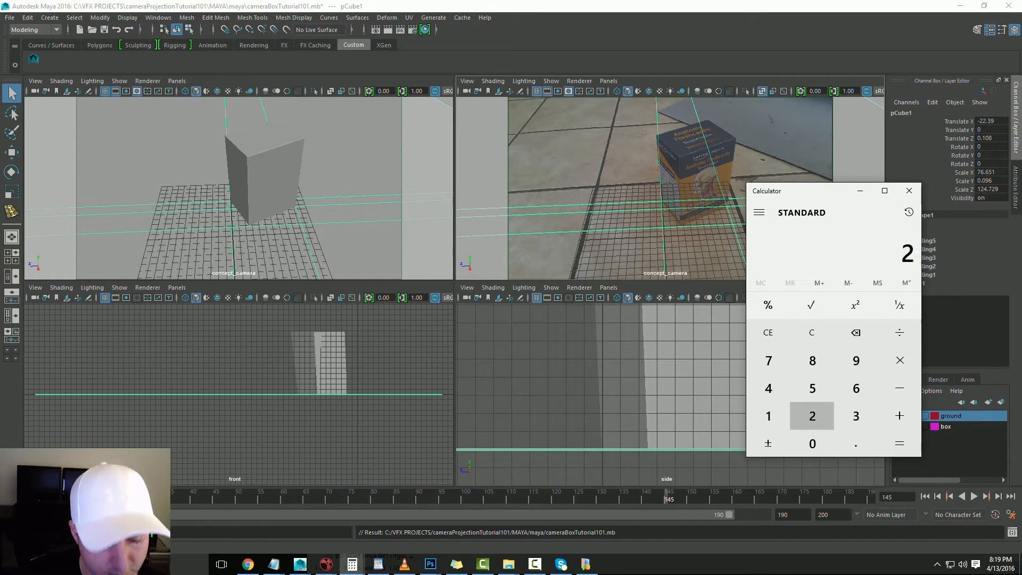
pyautogui.write('4*5')
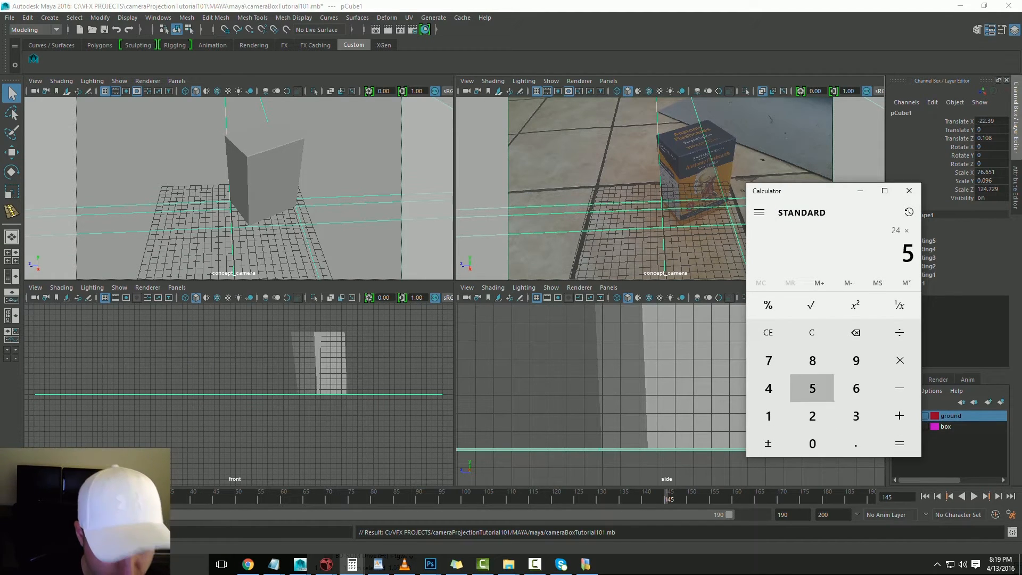
pyautogui.press('Return')
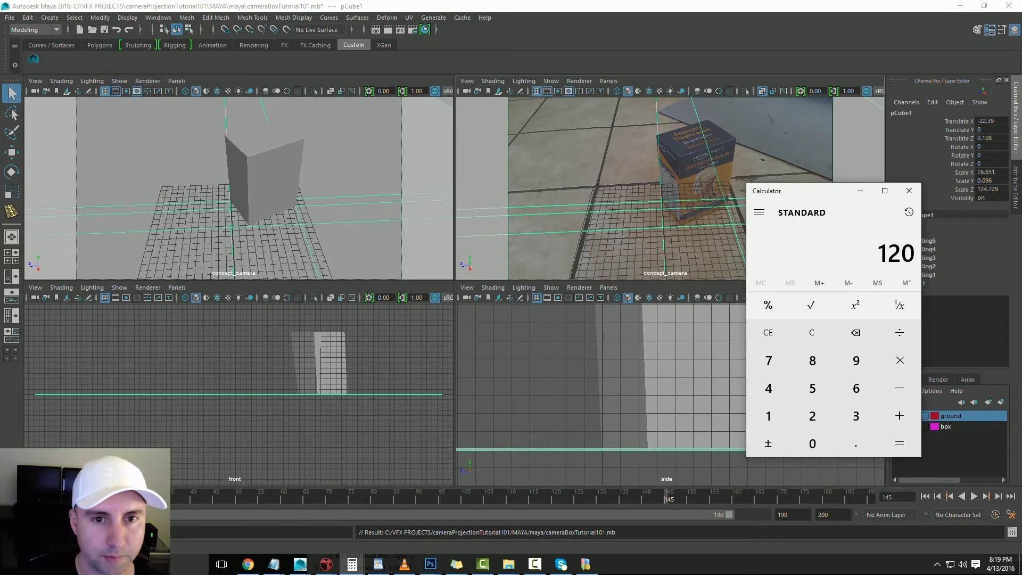
# Return to Maya and set both the playback end and the animation end to frame 120
pyautogui.hotkey('alt', 'Tab')
pyautogui.doubleClick(782, 515)
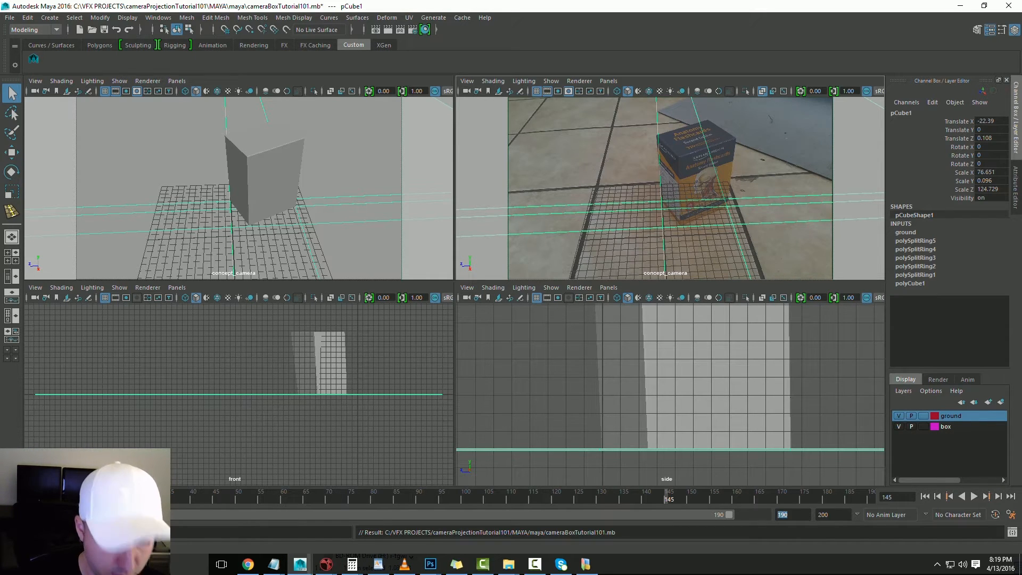
pyautogui.write('120')
pyautogui.press('Tab')
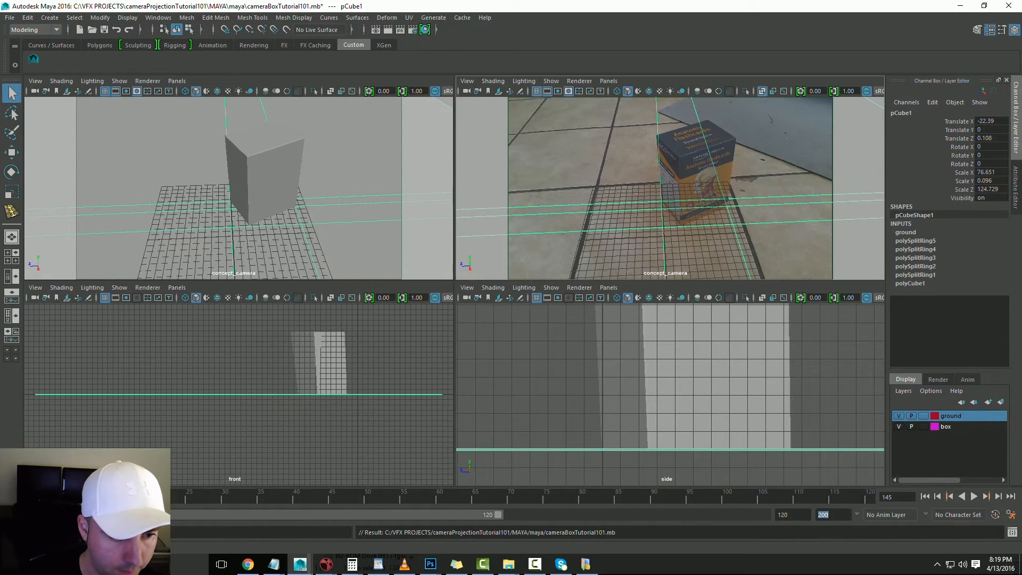
pyautogui.write('120')
pyautogui.press('Tab')
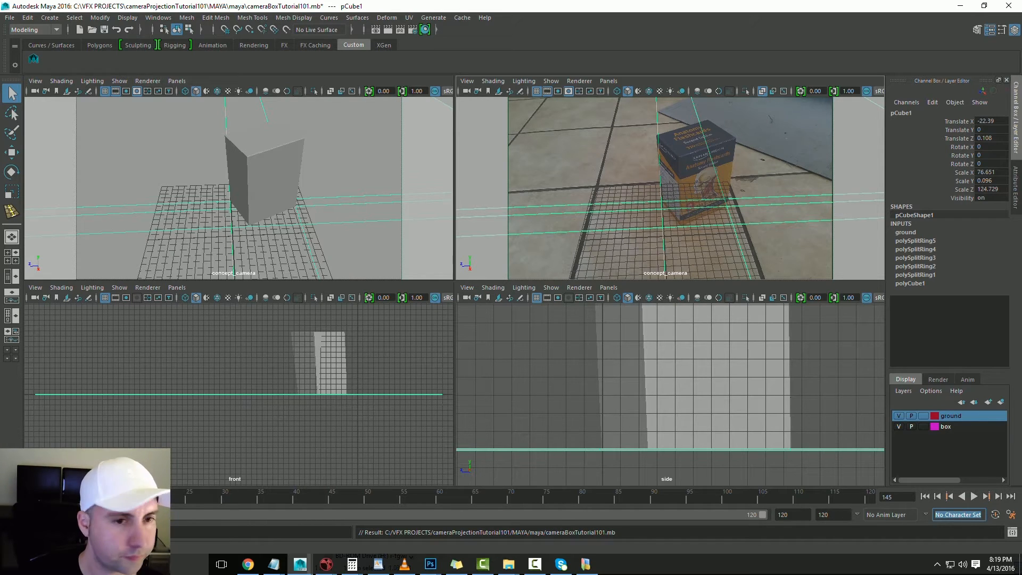
# Keep concept_camera in the view without the photo and create a new camera from the view that shows the flashcard box photo
pyautogui.click(177, 81)
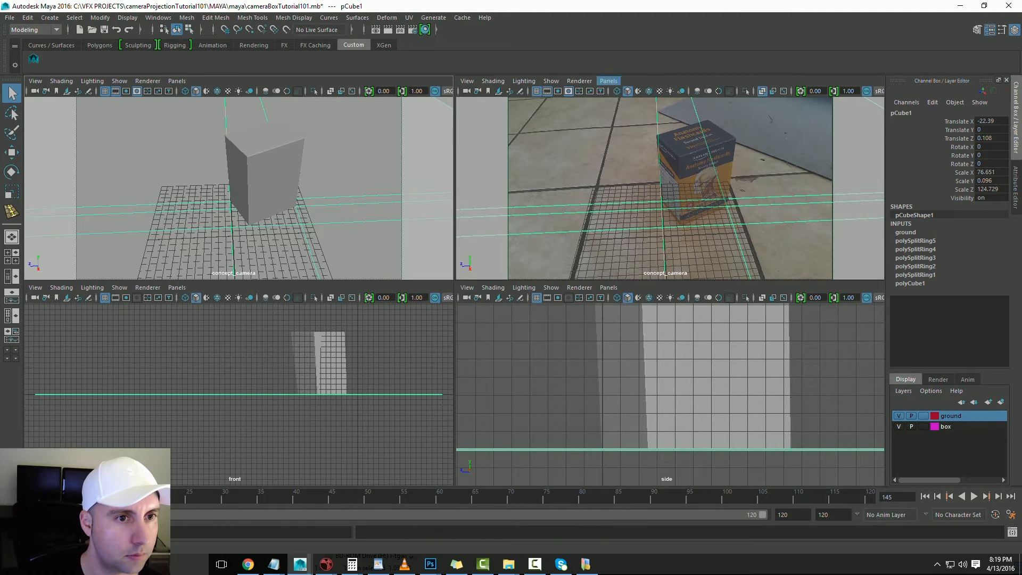
pyautogui.click(177, 81)
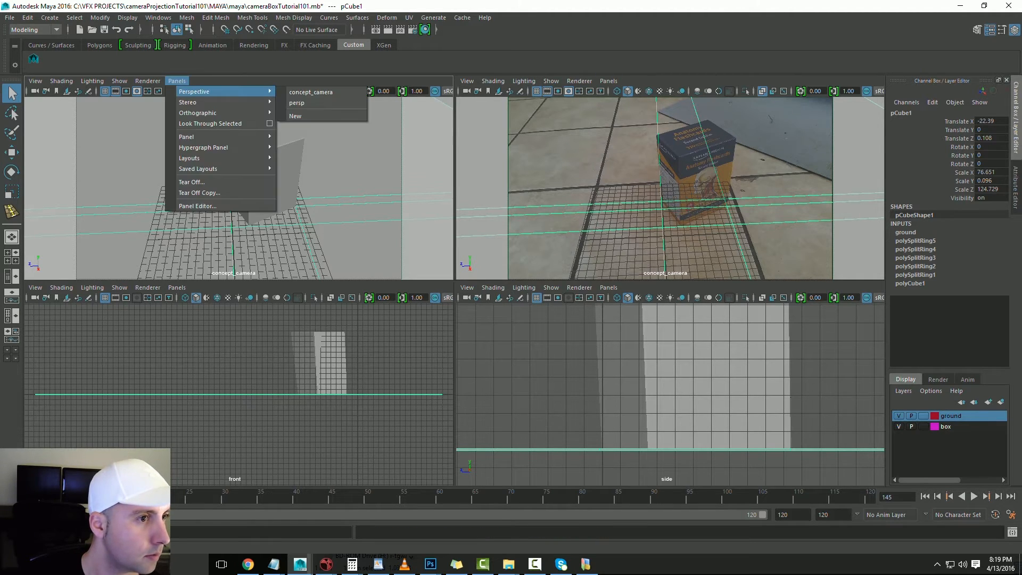
pyautogui.moveTo(229, 92)
pyautogui.click(311, 93)
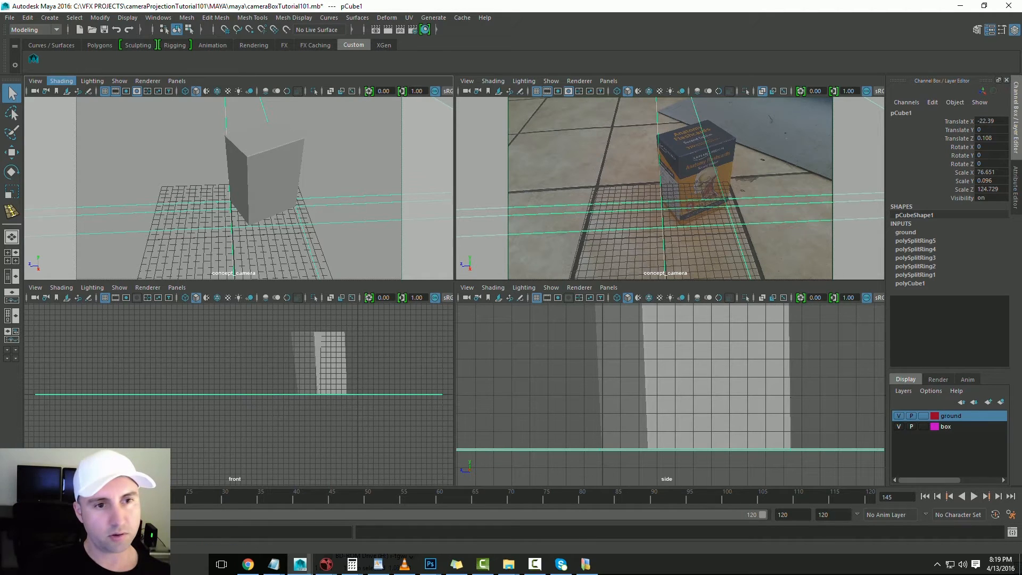
pyautogui.click(608, 81)
pyautogui.moveTo(628, 92)
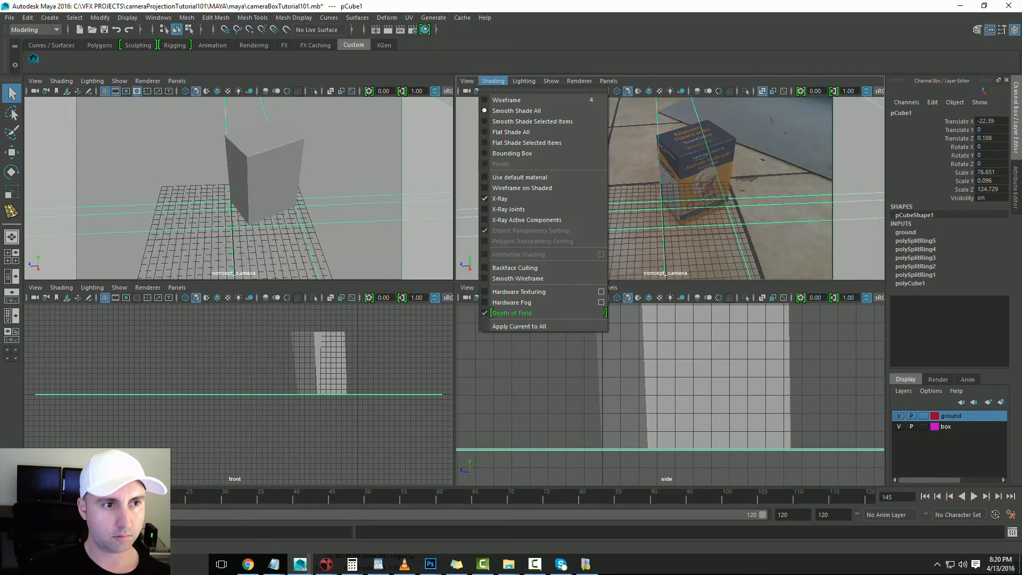
pyautogui.moveTo(467, 81)
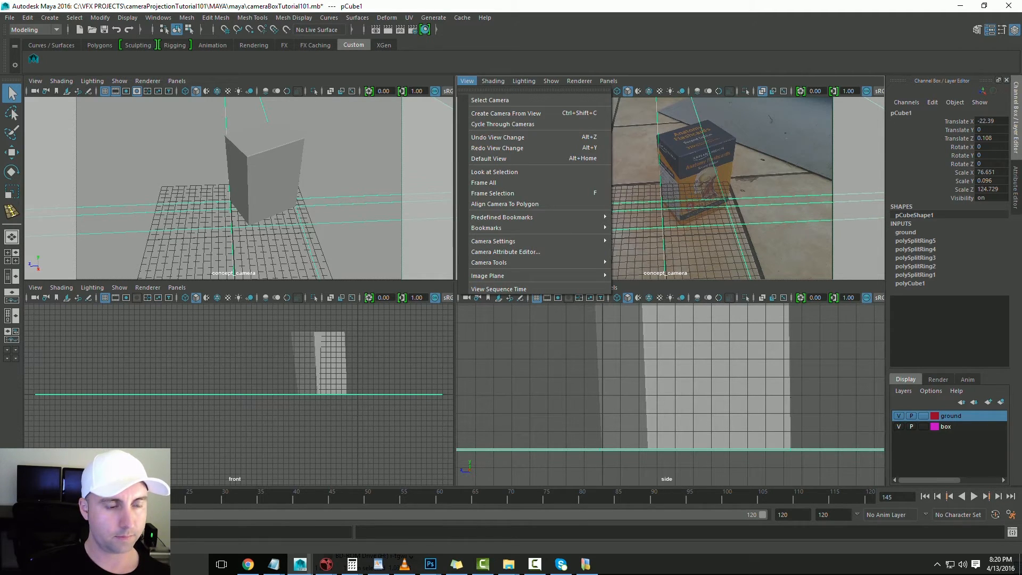
pyautogui.moveTo(486, 228)
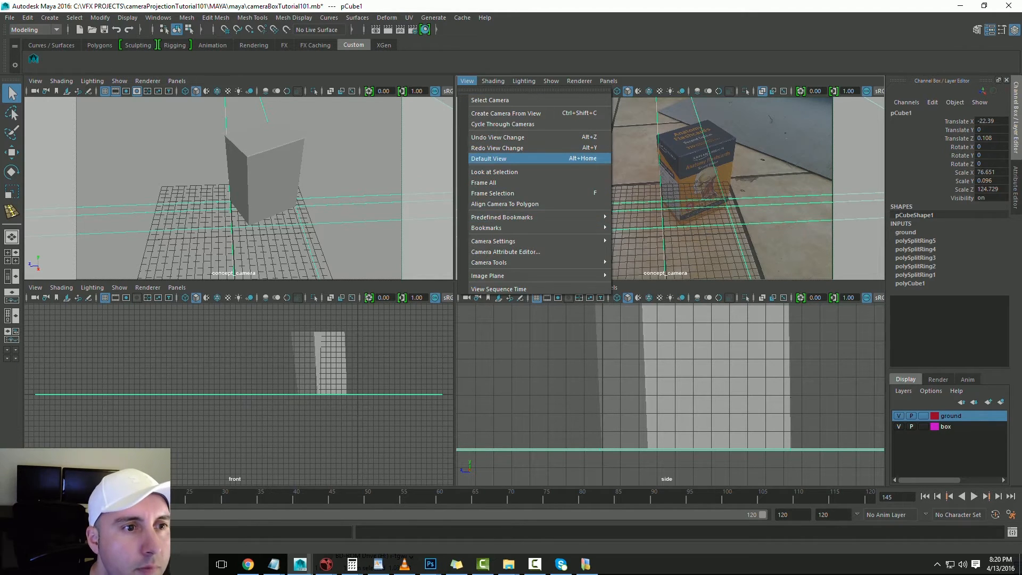
pyautogui.click(506, 114)
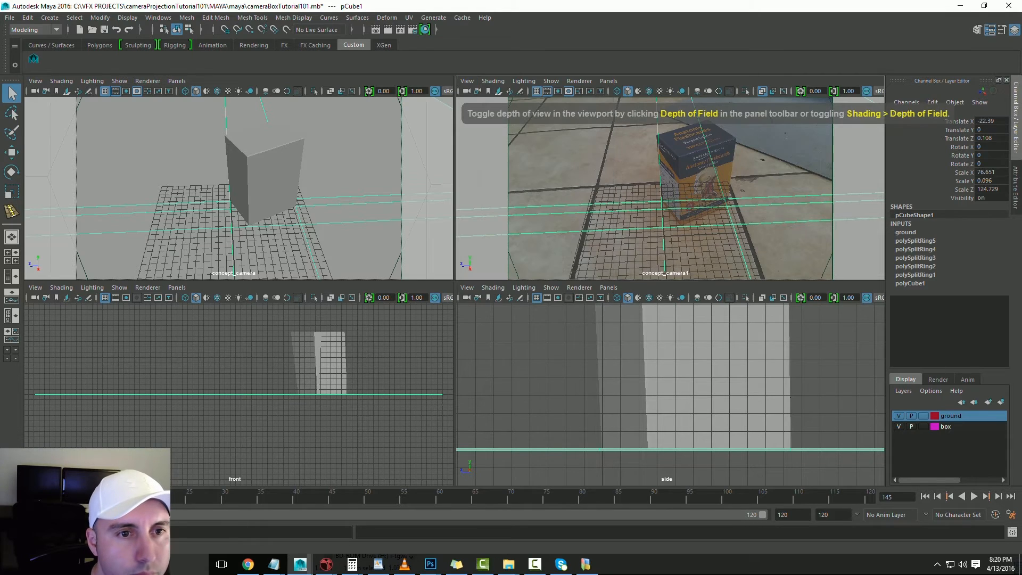
# Select the newly created camera and rename its transform to animated_camera in the Attribute Editor
pyautogui.click(608, 81)
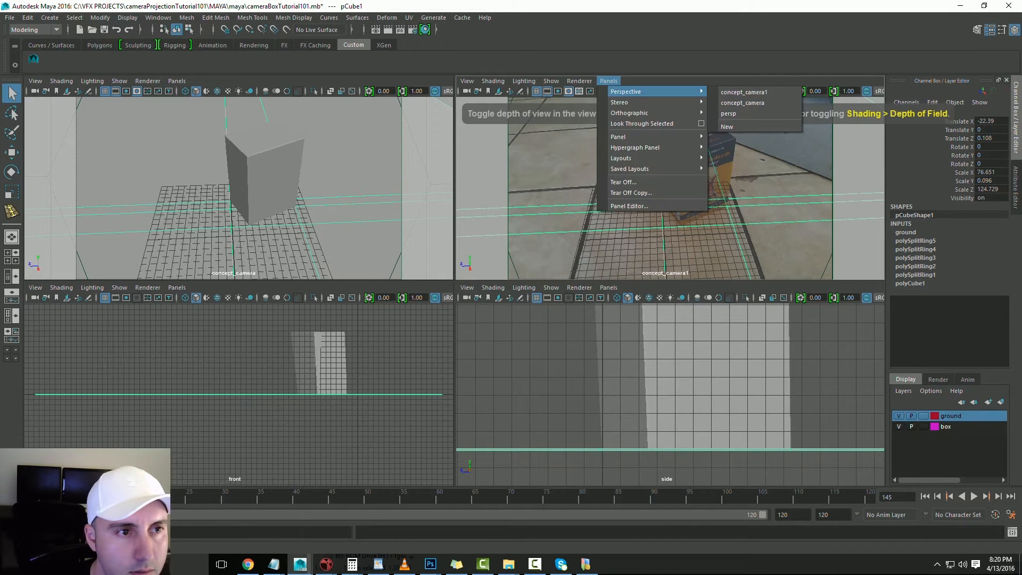
pyautogui.click(467, 81)
pyautogui.click(489, 100)
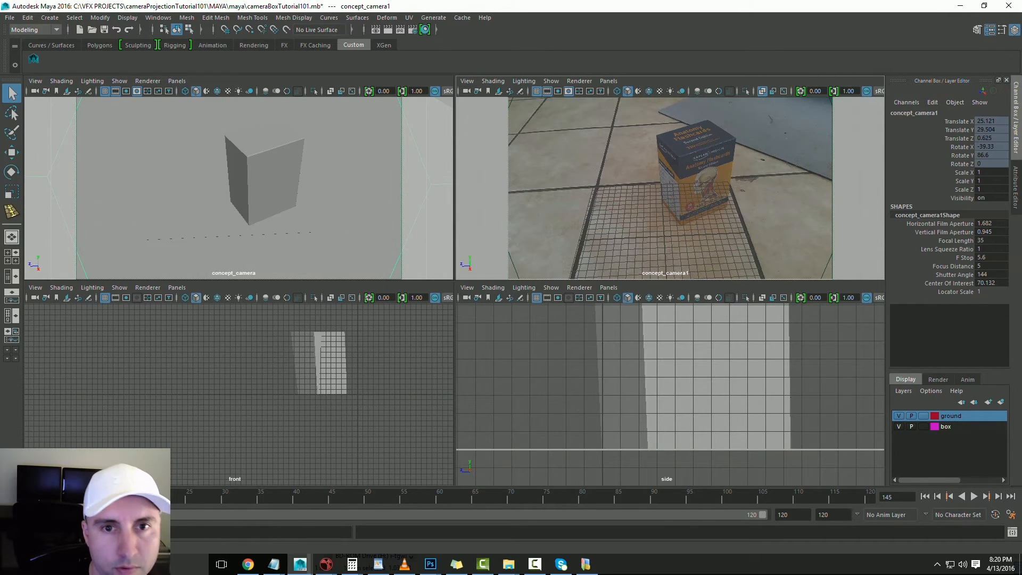
pyautogui.hotkey('ctrl', 'a')
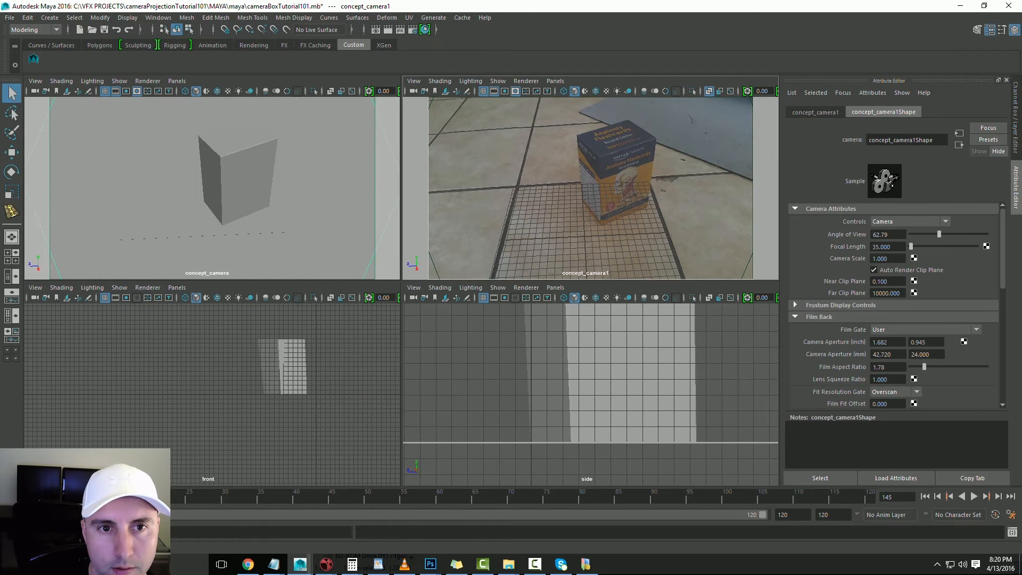
pyautogui.click(815, 112)
pyautogui.moveTo(918, 140); pyautogui.dragTo(869, 140)
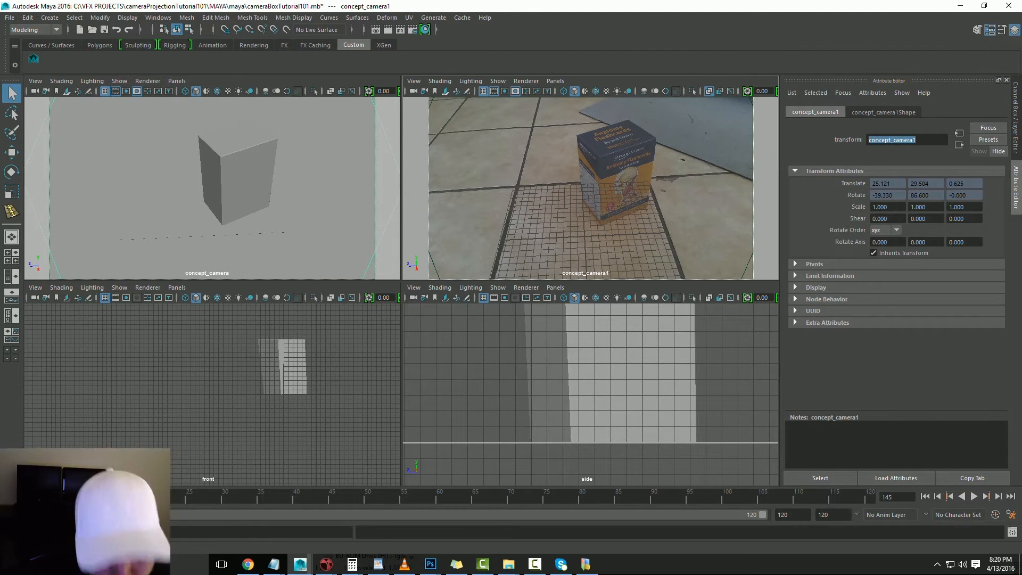
pyautogui.write('animated')
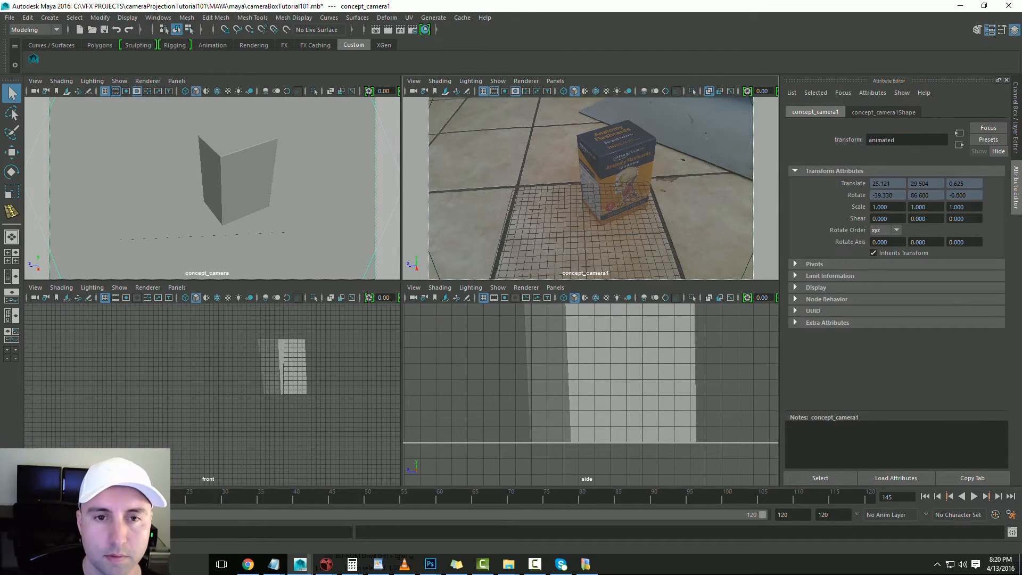
pyautogui.write('_camera')
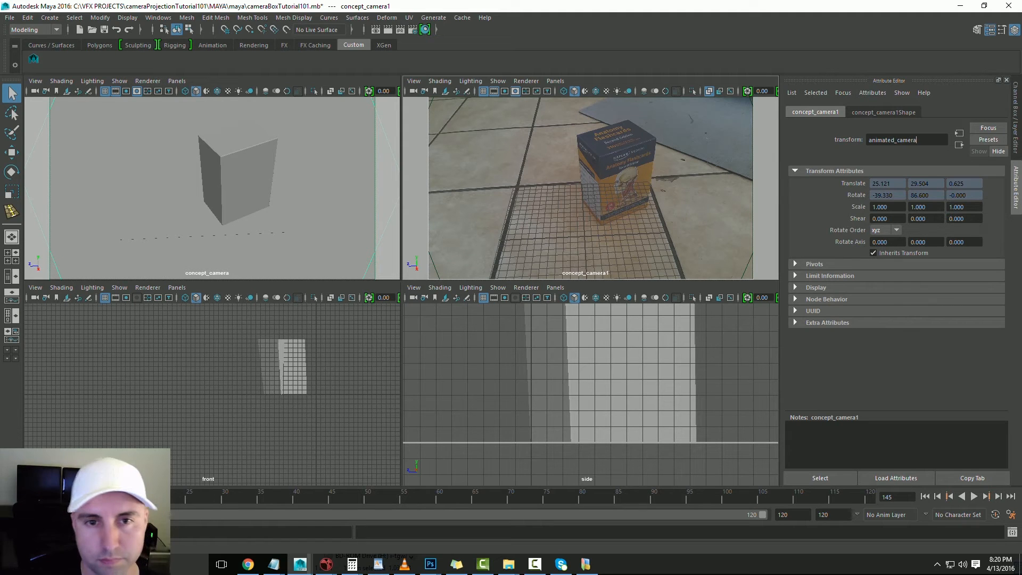
pyautogui.press('Return')
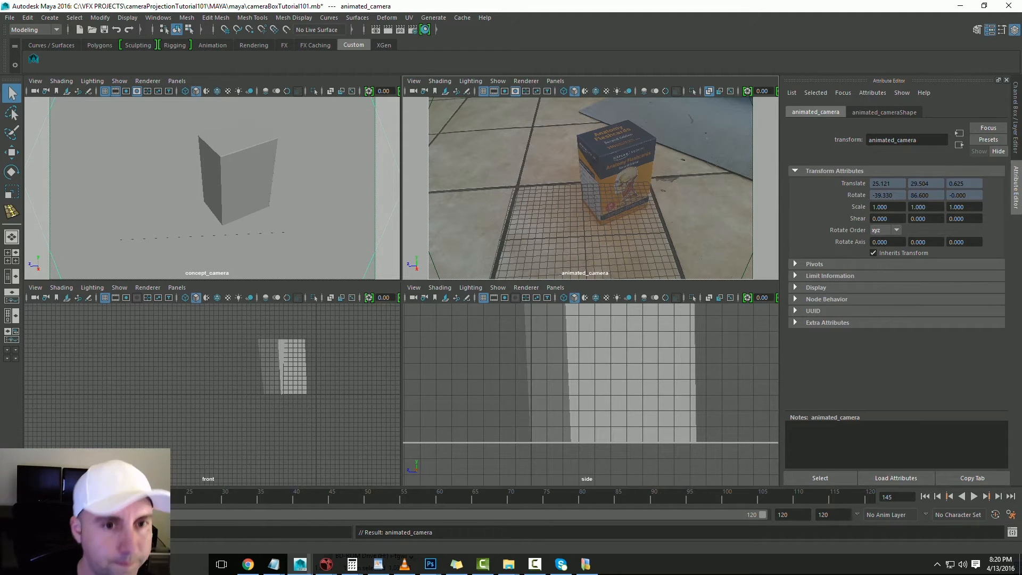
# Show the Channel Box for animated_camera and unlock its Translate X through Rotate Z channels
pyautogui.hotkey('ctrl', 'a')
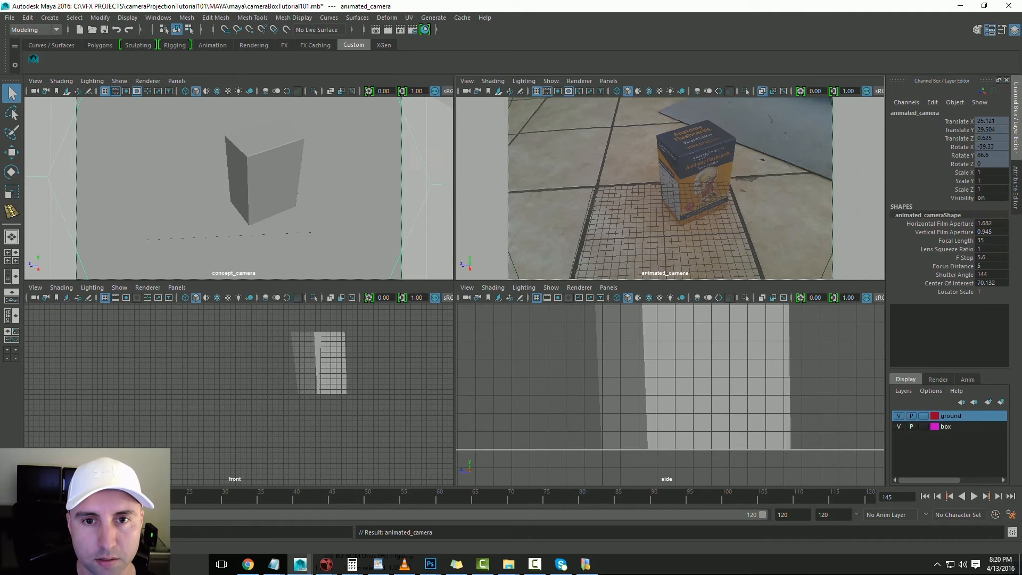
pyautogui.moveTo(953, 122); pyautogui.dragTo(953, 164)
pyautogui.rightClick(953, 165)
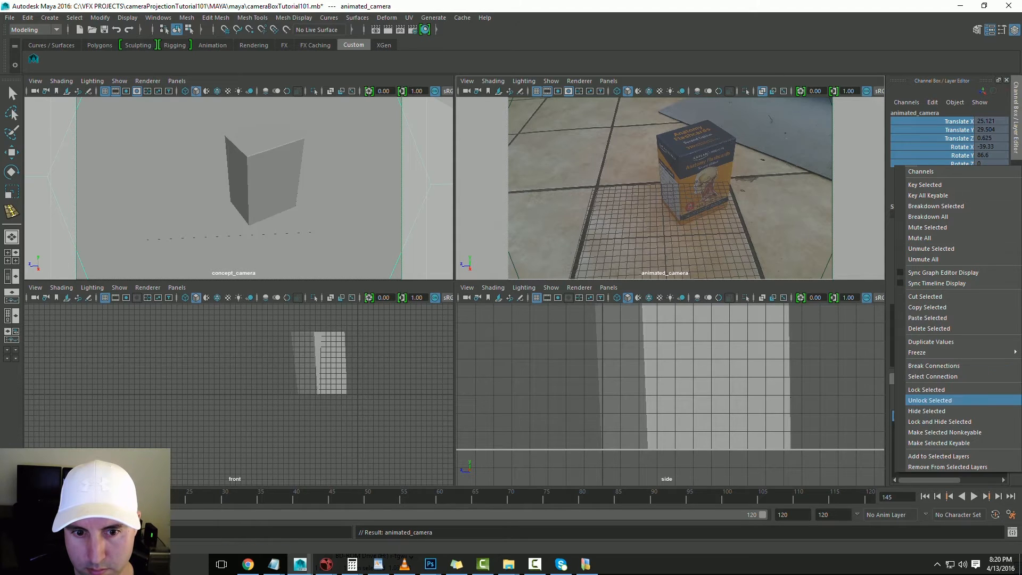
pyautogui.click(930, 401)
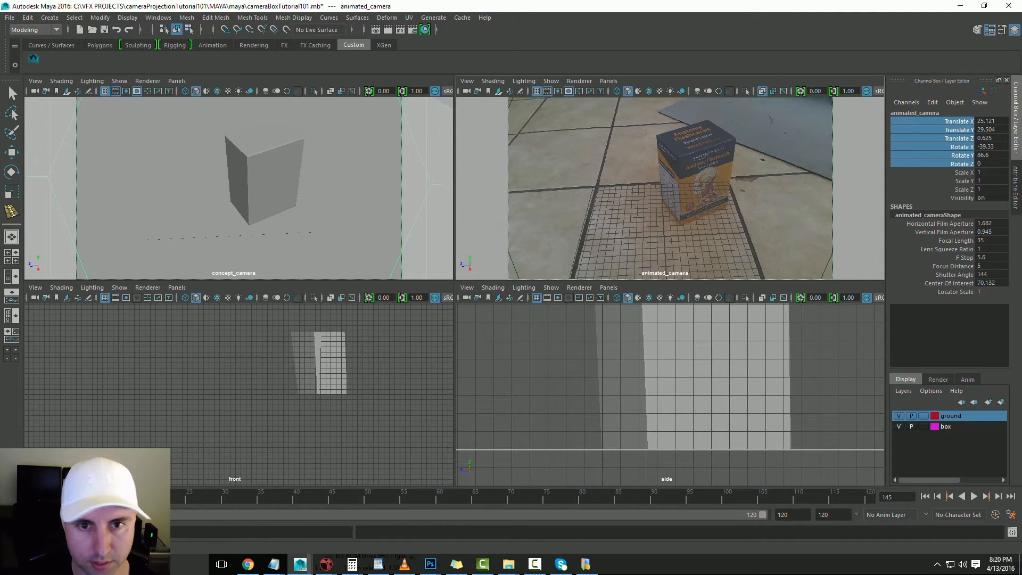
pyautogui.rightClick(935, 165)
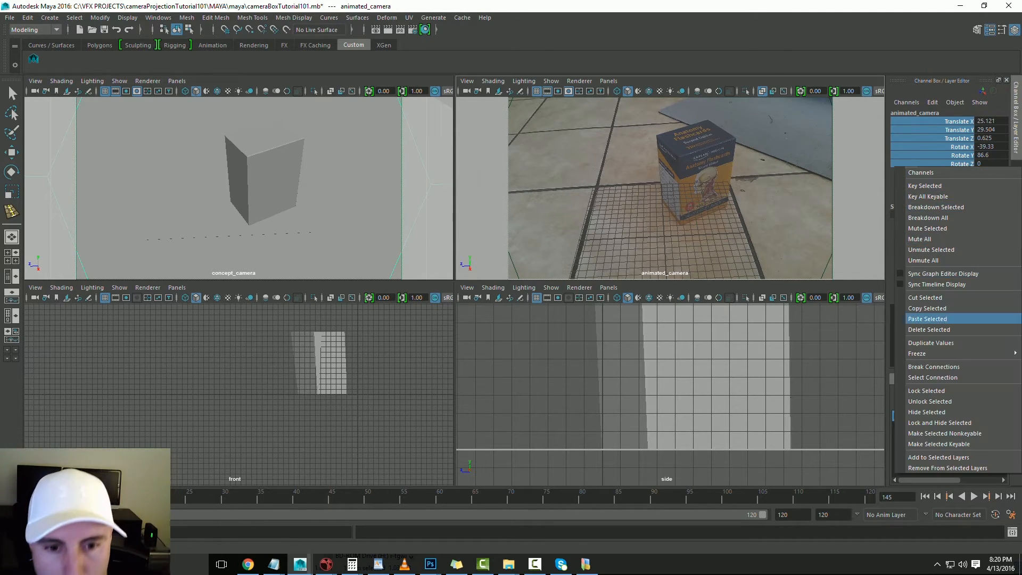
pyautogui.click(933, 400)
pyautogui.click(944, 181)
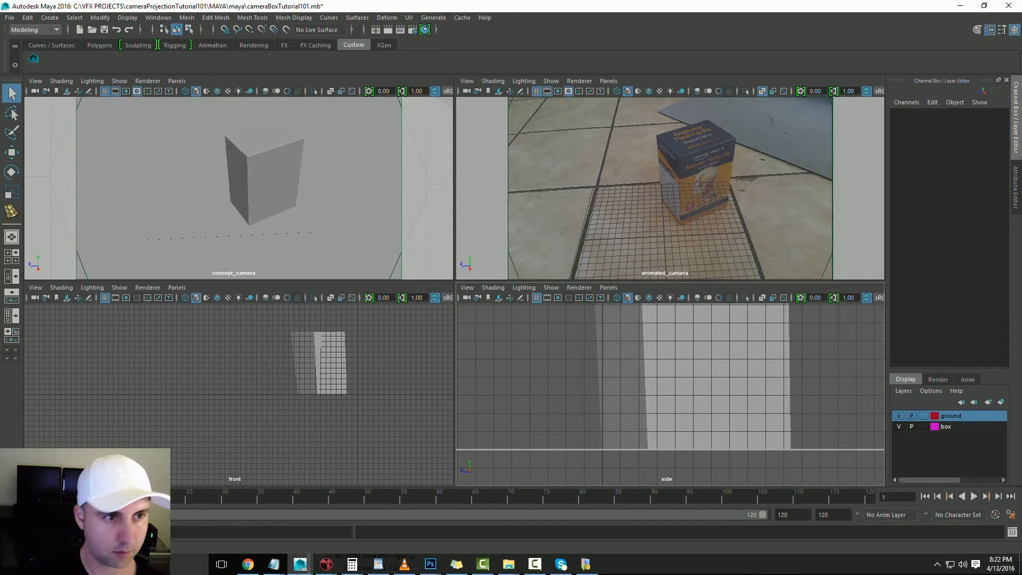
# Look through animated_camera in the view with the flashcard box photo and select that camera
pyautogui.click(609, 81)
pyautogui.moveTo(638, 102)
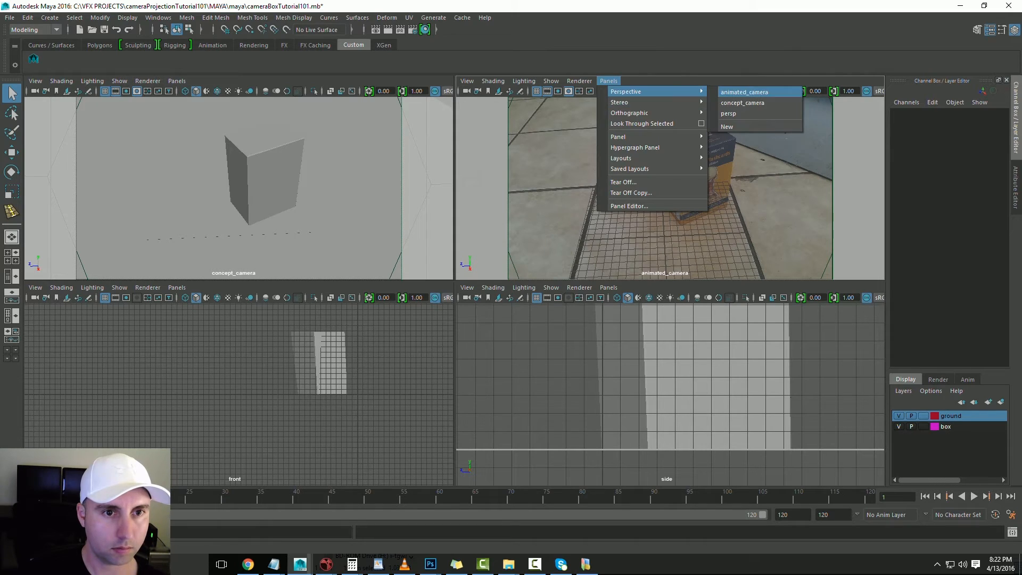
pyautogui.click(742, 92)
pyautogui.click(467, 81)
pyautogui.click(491, 100)
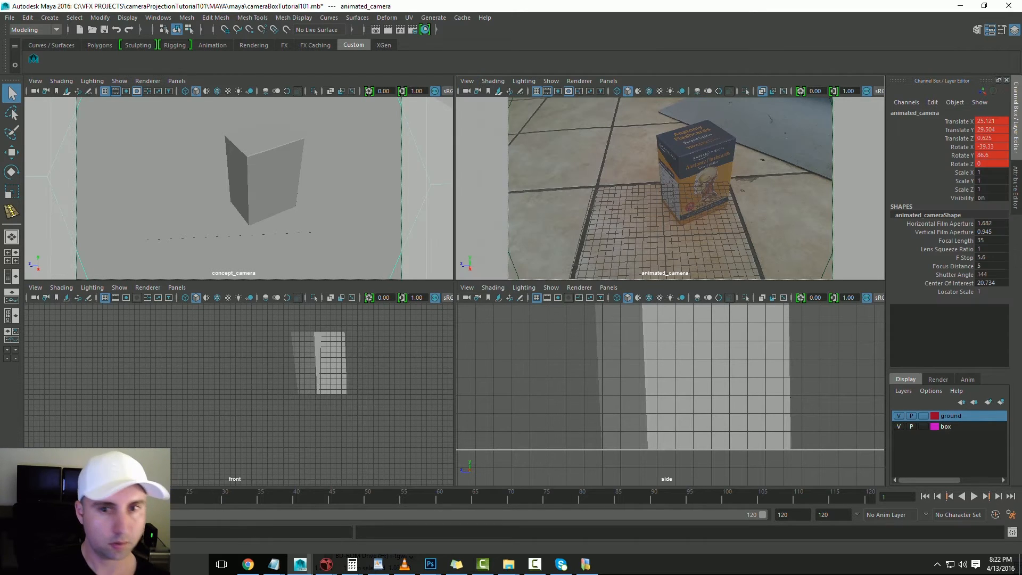
# Undo the latest actions back through the camera selection and the last channel key
pyautogui.hotkey('ctrl', 'z')
pyautogui.hotkey('ctrl', 'z')
pyautogui.hotkey('ctrl', 'z')
pyautogui.hotkey('ctrl', 'z')
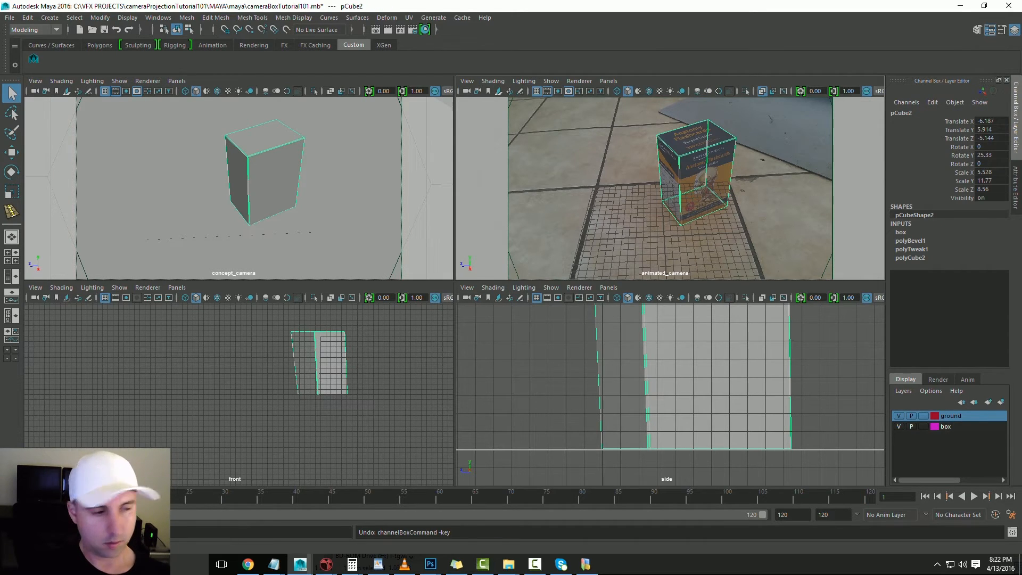
# Key the box's Translate X through Rotate Z channels at frame 1
pyautogui.press('w')
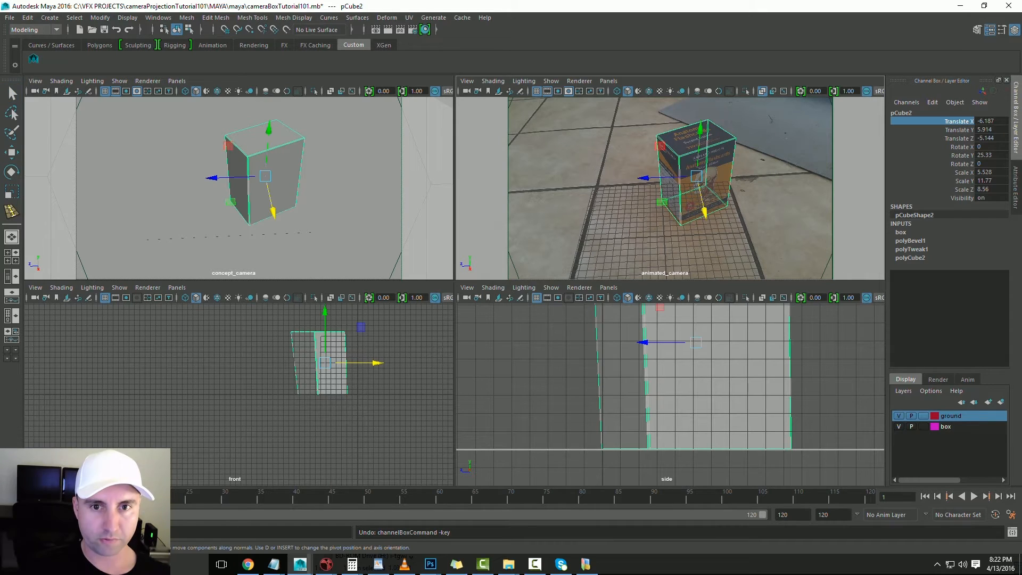
pyautogui.moveTo(958, 121); pyautogui.dragTo(958, 164)
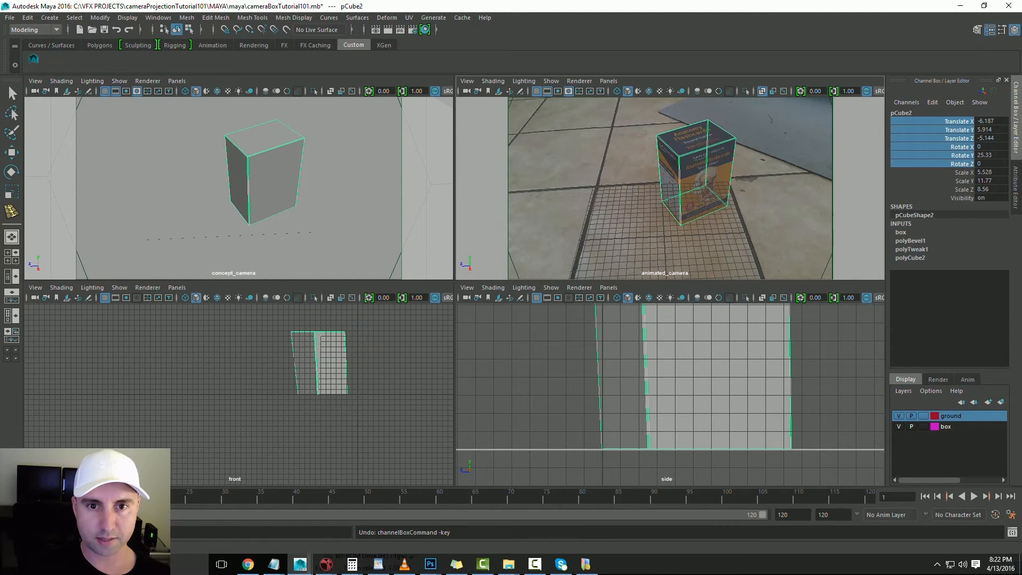
pyautogui.rightClick(907, 165)
pyautogui.click(925, 182)
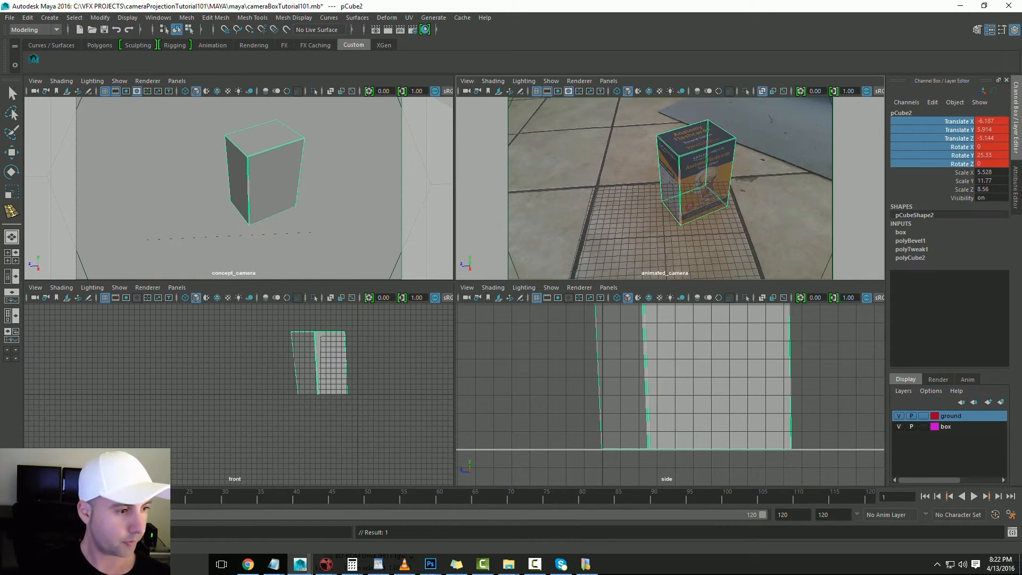
# At frame 120, dolly and orbit the animated_camera view around the box, and key the box's translate and rotate channels
pyautogui.moveTo(17, 498); pyautogui.dragTo(870, 497)
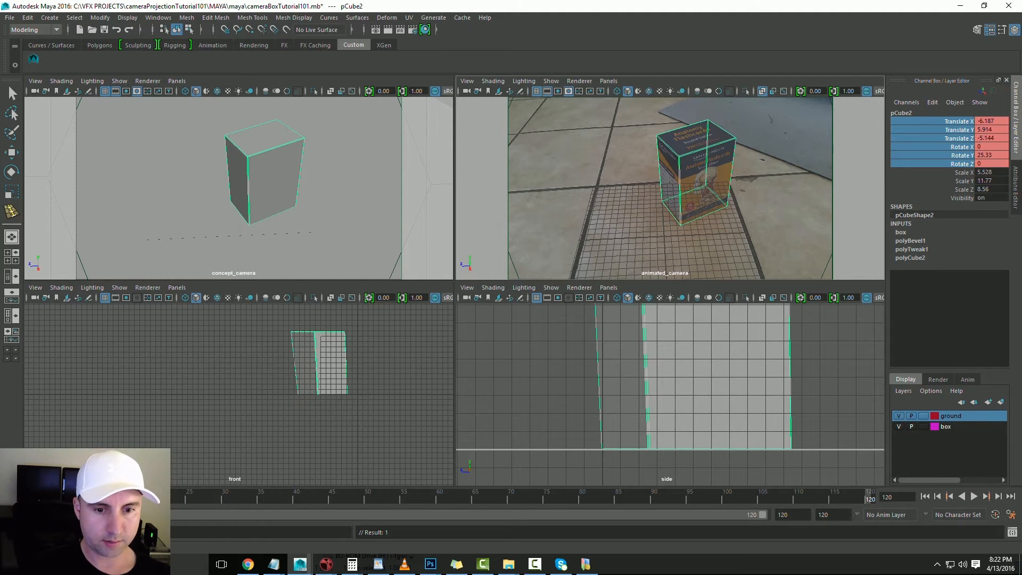
pyautogui.keyDown('alt'); pyautogui.moveTo(670, 186); pyautogui.dragTo(758, 186, button='right'); pyautogui.keyUp('alt')
pyautogui.keyDown('alt'); pyautogui.moveTo(759, 186); pyautogui.dragTo(681, 179); pyautogui.keyUp('alt')
pyautogui.keyDown('alt'); pyautogui.moveTo(682, 179); pyautogui.dragTo(716, 181, button='right'); pyautogui.keyUp('alt')
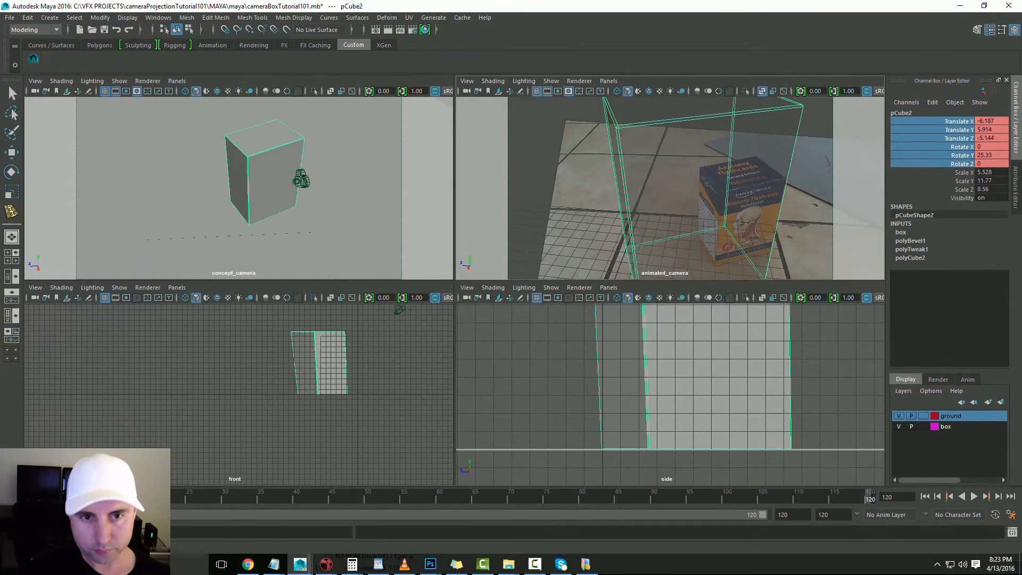
pyautogui.rightClick(953, 129)
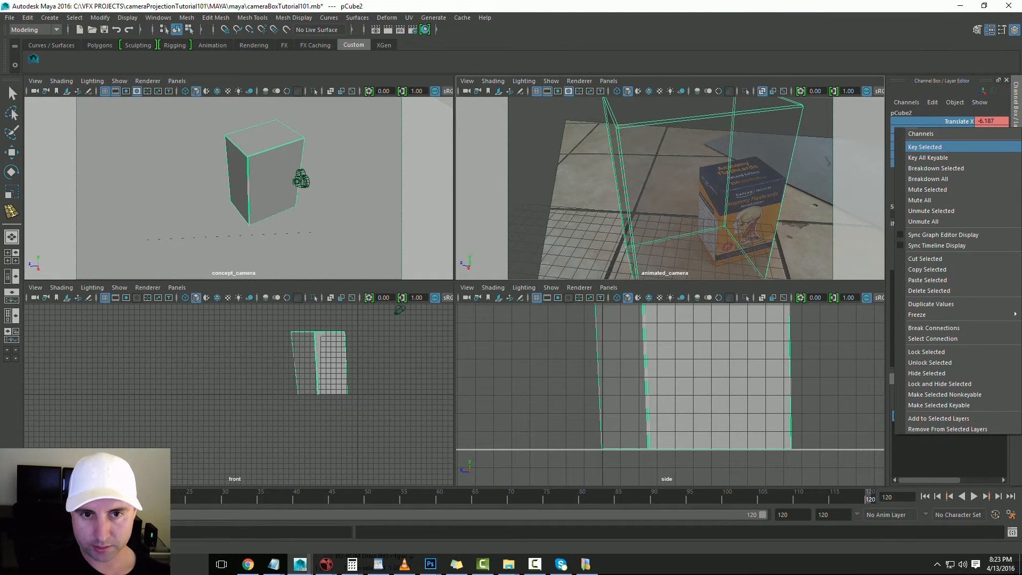
pyautogui.click(925, 147)
# Scrub and play back the timeline to check whether the camera moves between the keys
pyautogui.click(849, 498)
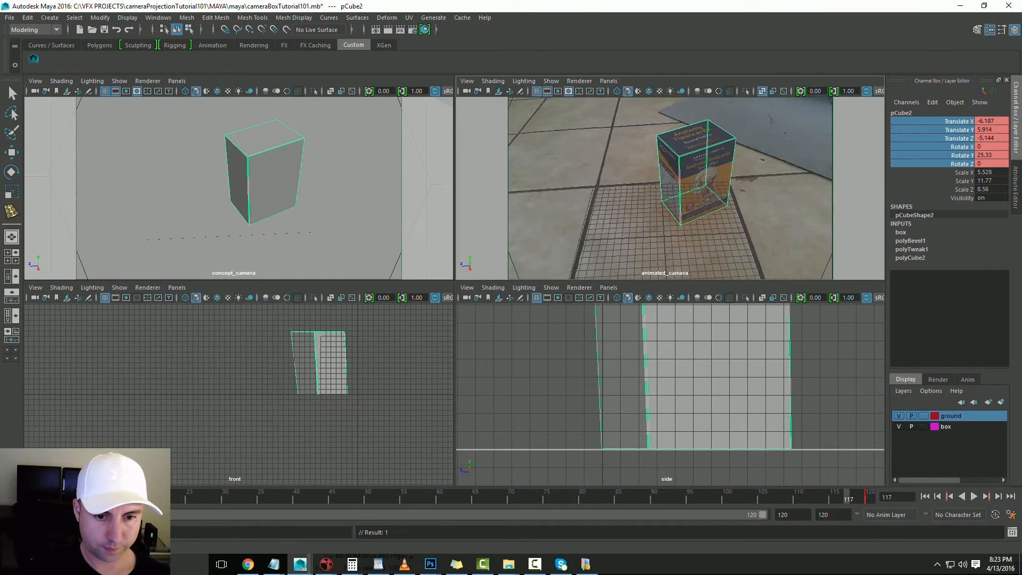
pyautogui.hotkey('alt', 'v')
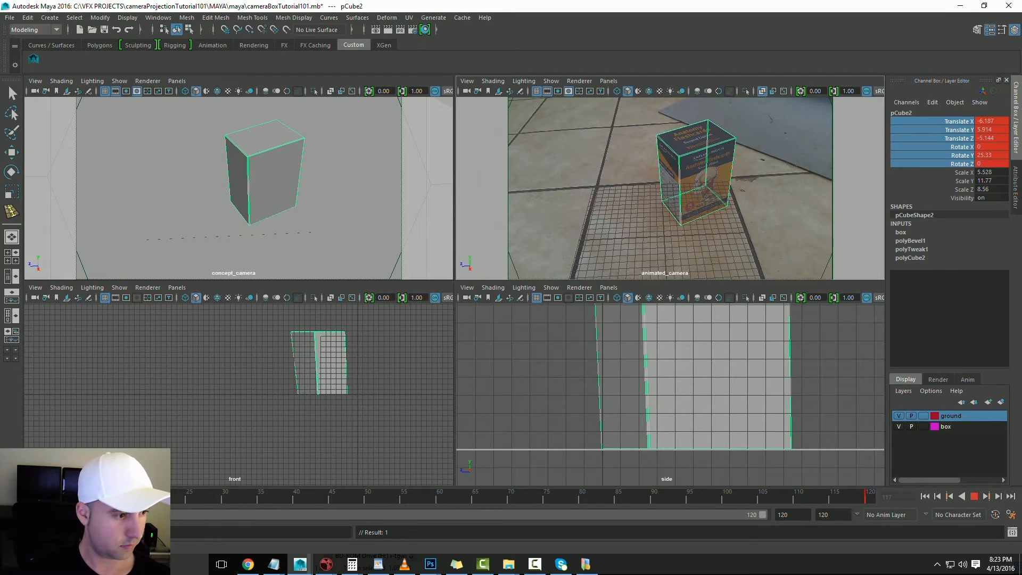
pyautogui.press('Escape')
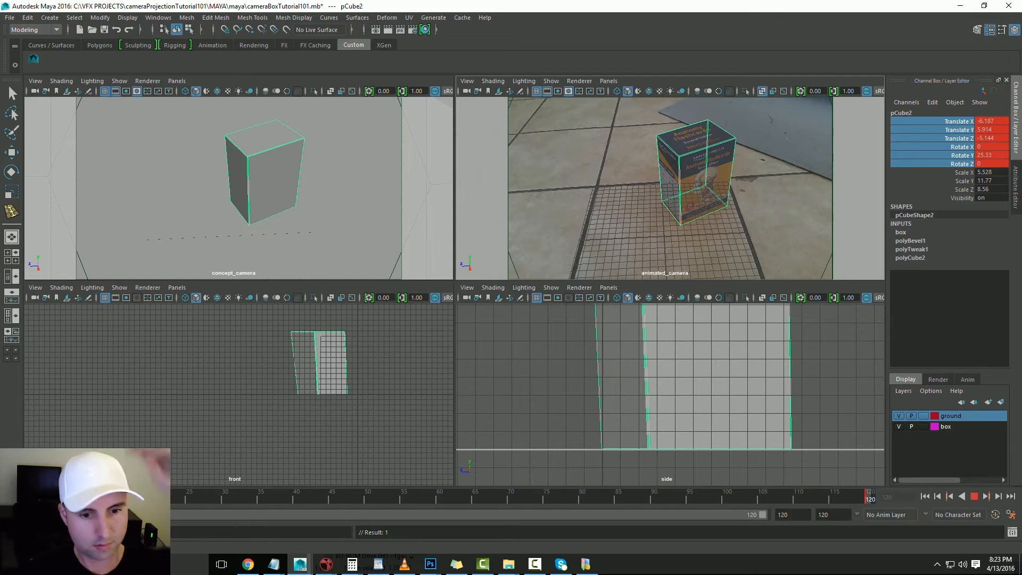
pyautogui.hotkey('alt', 'v')
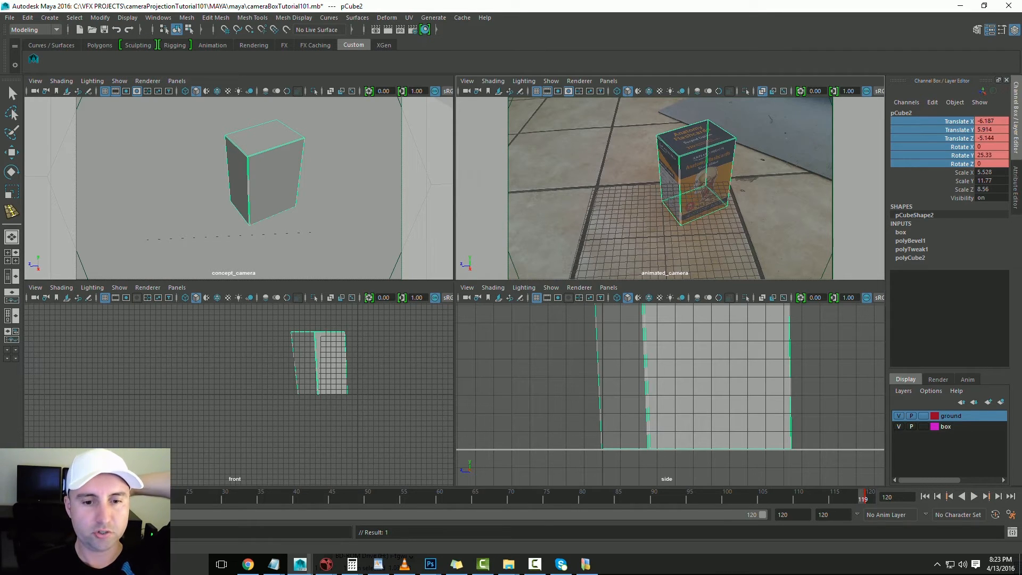
pyautogui.press('Escape')
# Unlock the box's translate and rotate channels and reselect Translate X through Rotate Z
pyautogui.rightClick(906, 123)
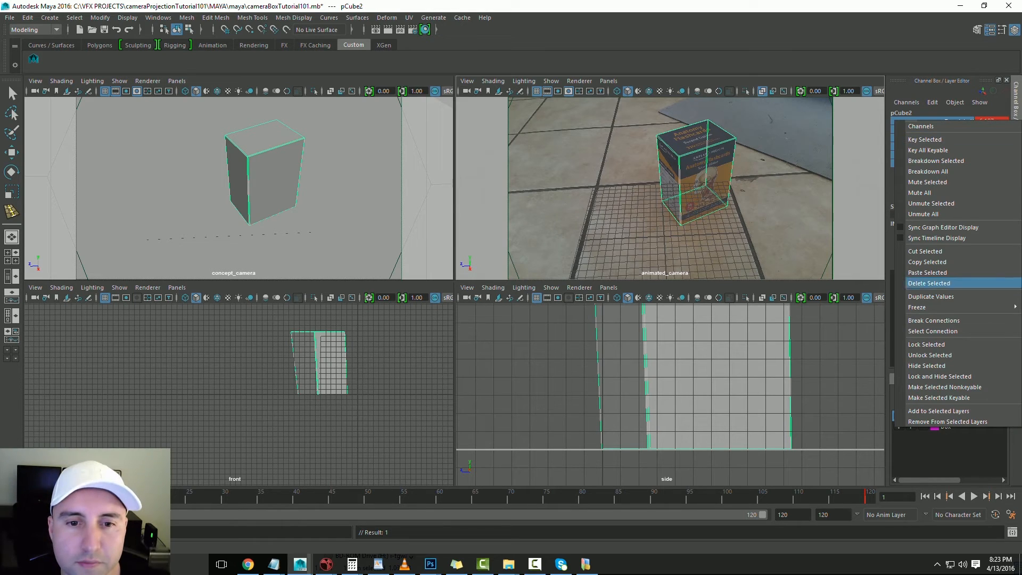
pyautogui.click(930, 355)
pyautogui.click(960, 181)
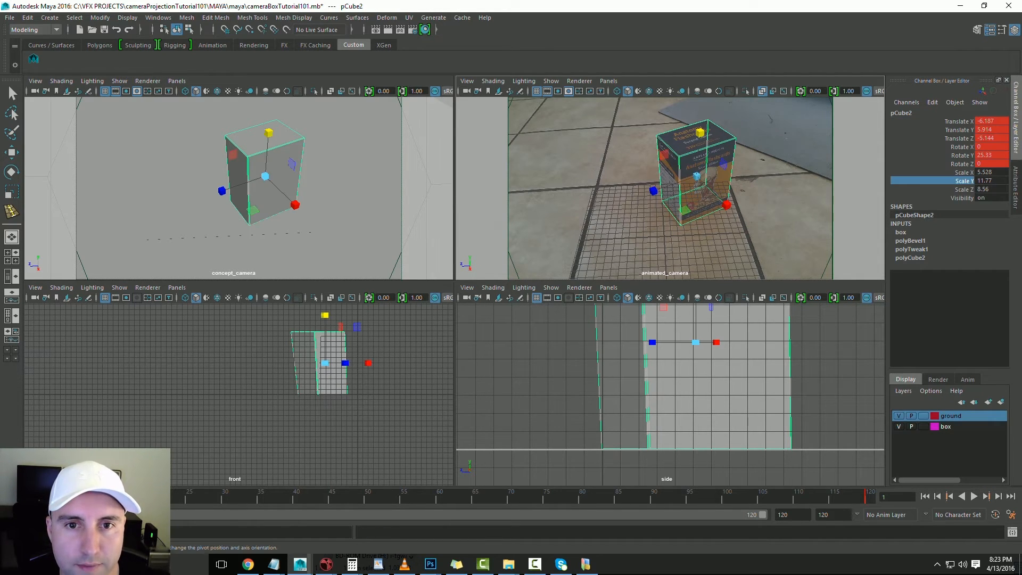
pyautogui.click(959, 122)
pyautogui.click(989, 120)
pyautogui.moveTo(989, 121); pyautogui.dragTo(989, 164)
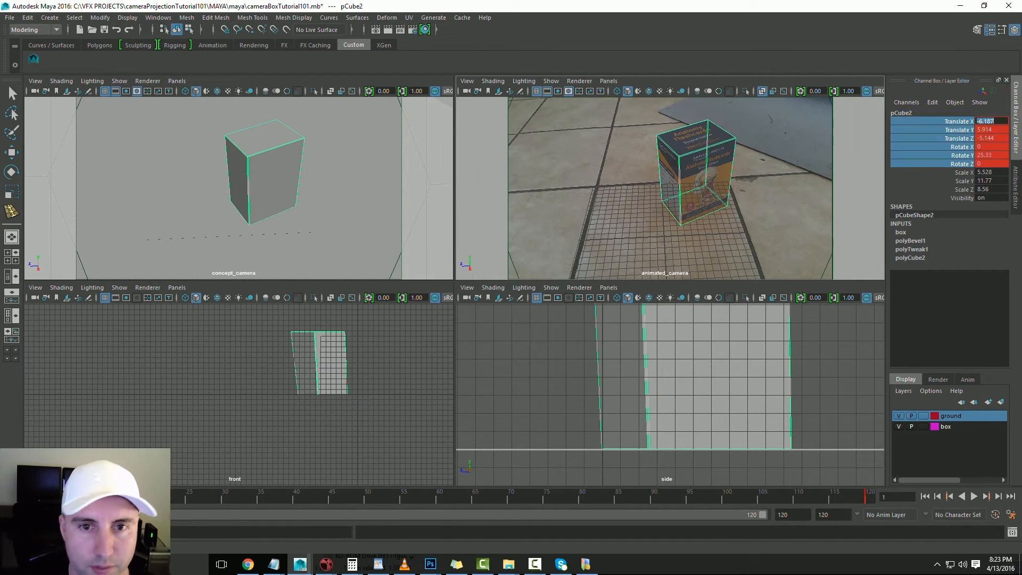
# Try dollying the animated_camera view in and out on the box at frame 120
pyautogui.click(974, 496)
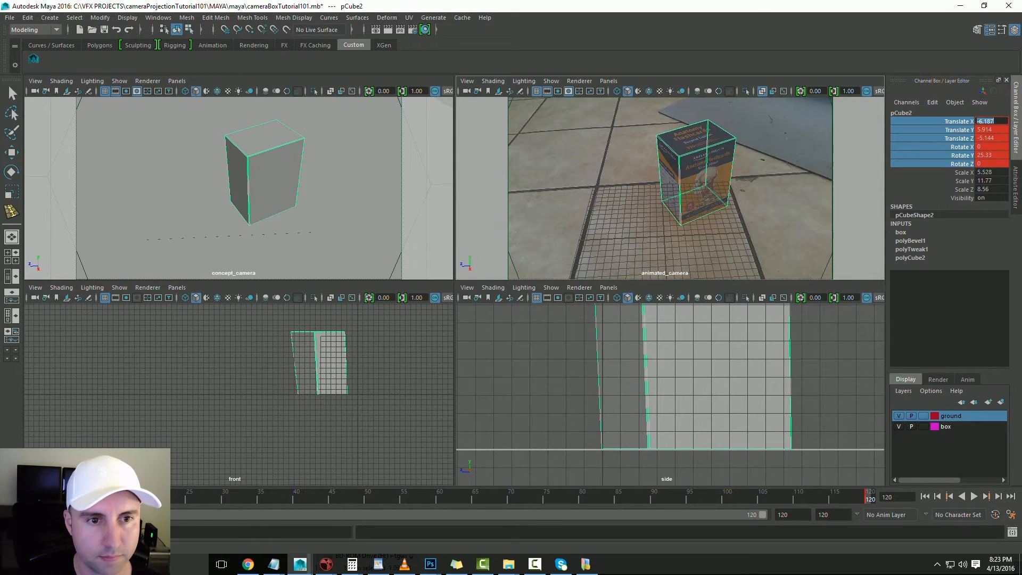
pyautogui.scroll(5, 671, 188)
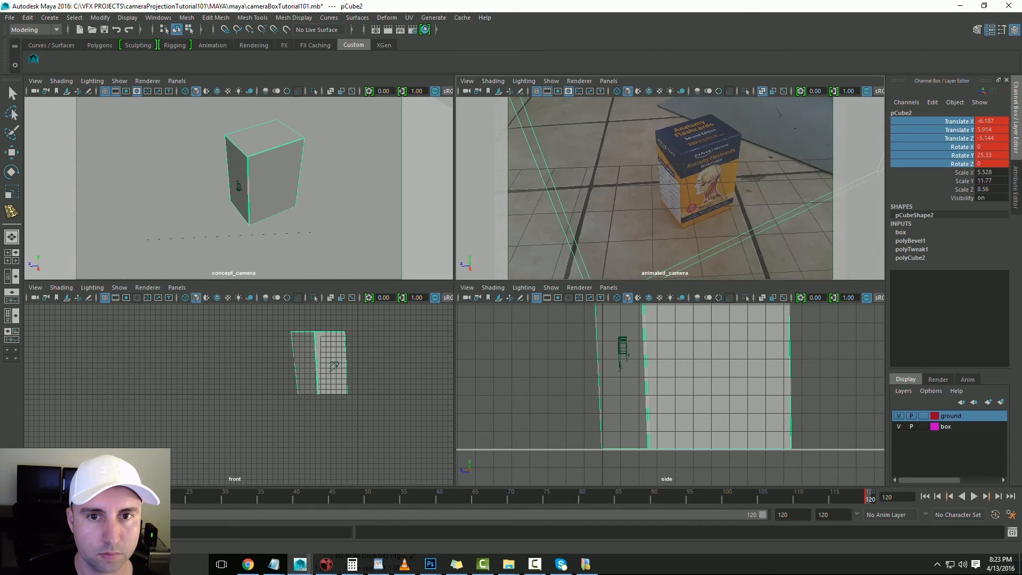
pyautogui.scroll(-5, 670, 188)
pyautogui.scroll(-2, 670, 188)
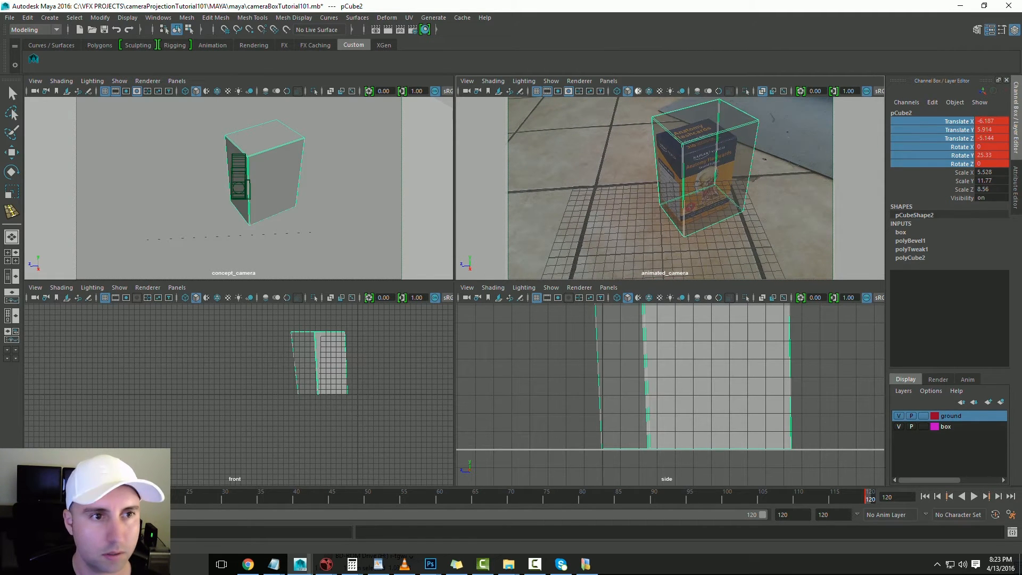
# Select animated_camera from its own view and play the animation to check its motion
pyautogui.click(467, 81)
pyautogui.click(490, 100)
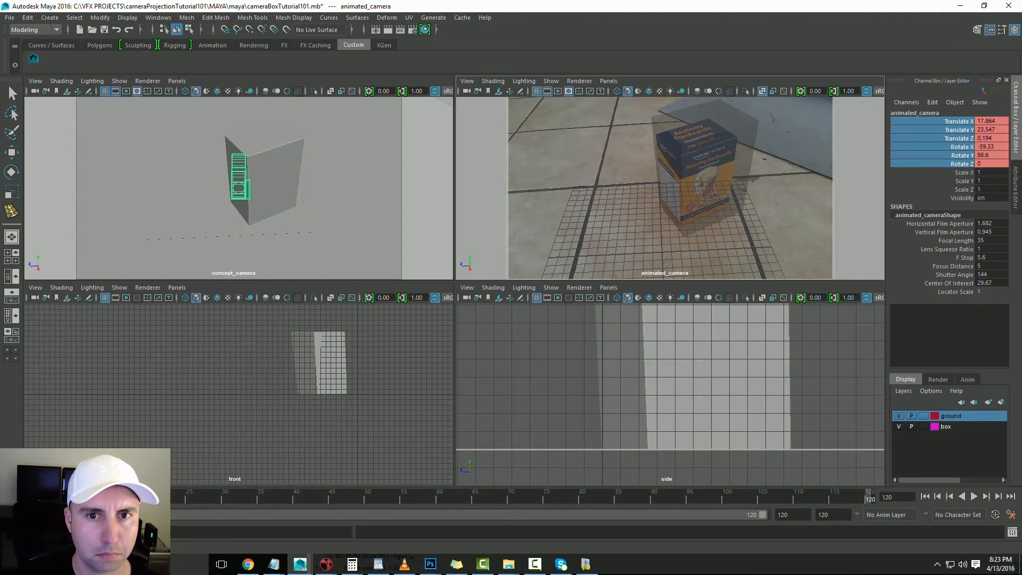
pyautogui.hotkey('alt', 'v')
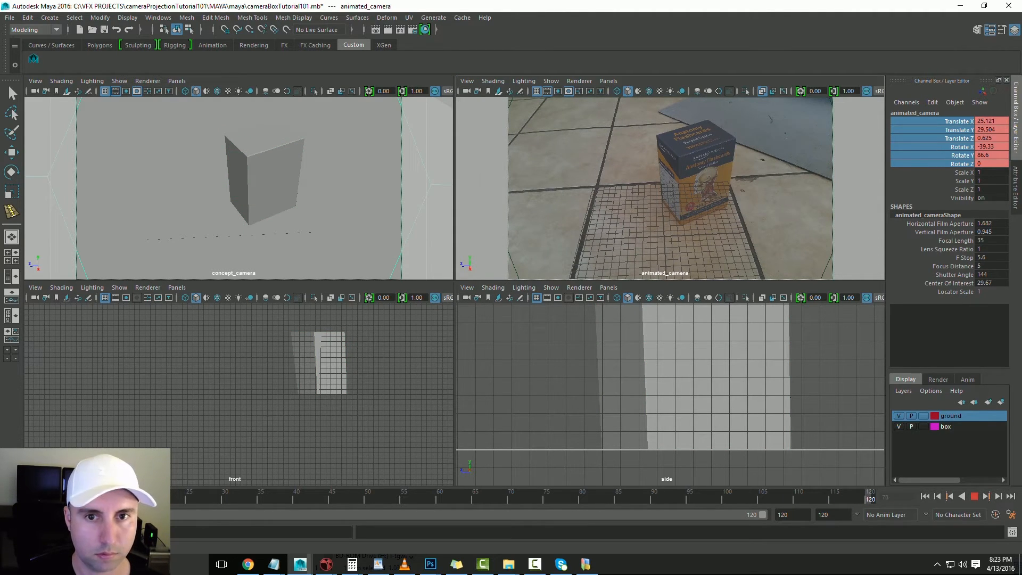
pyautogui.hotkey('alt', 'v')
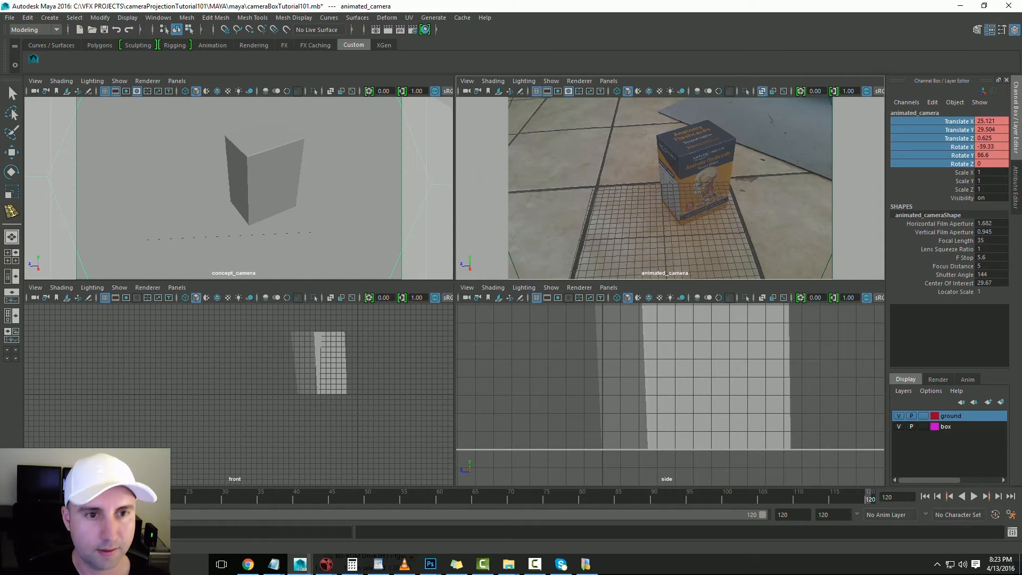
# Dolly, orbit and pan animated_camera at frame 120 to about 7.45, 17.84, -10.12, with Rotate X about -40 and Rotate Y about 116.6
pyautogui.keyDown('alt'); pyautogui.moveTo(671, 191); pyautogui.dragTo(852, 192, button='right'); pyautogui.keyUp('alt')
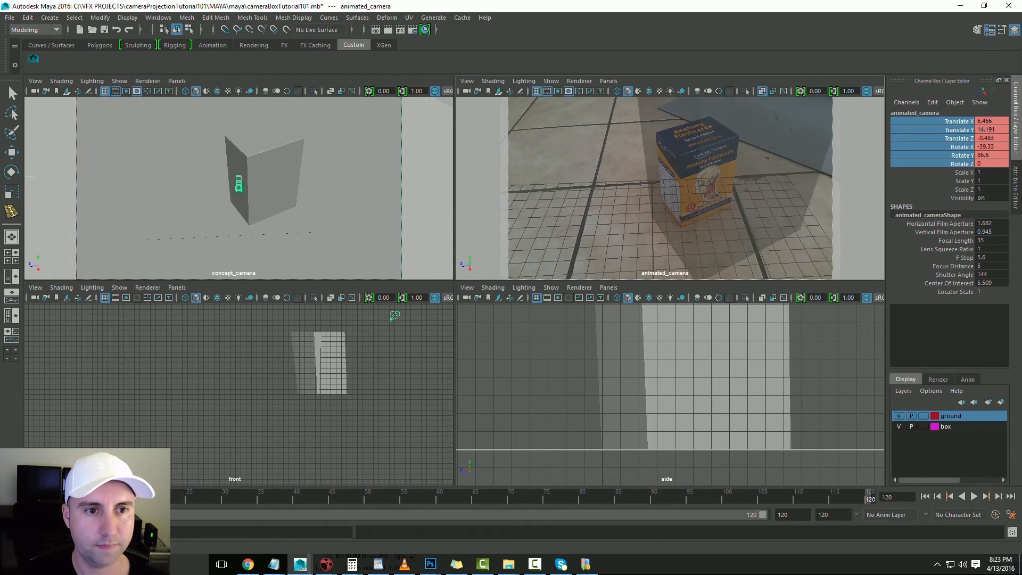
pyautogui.keyDown('alt'); pyautogui.moveTo(740, 213); pyautogui.dragTo(661, 215); pyautogui.keyUp('alt')
pyautogui.keyDown('alt'); pyautogui.moveTo(756, 202); pyautogui.dragTo(575, 202, button='middle'); pyautogui.keyUp('alt')
pyautogui.keyDown('alt'); pyautogui.moveTo(745, 203); pyautogui.dragTo(602, 202, button='right'); pyautogui.keyUp('alt')
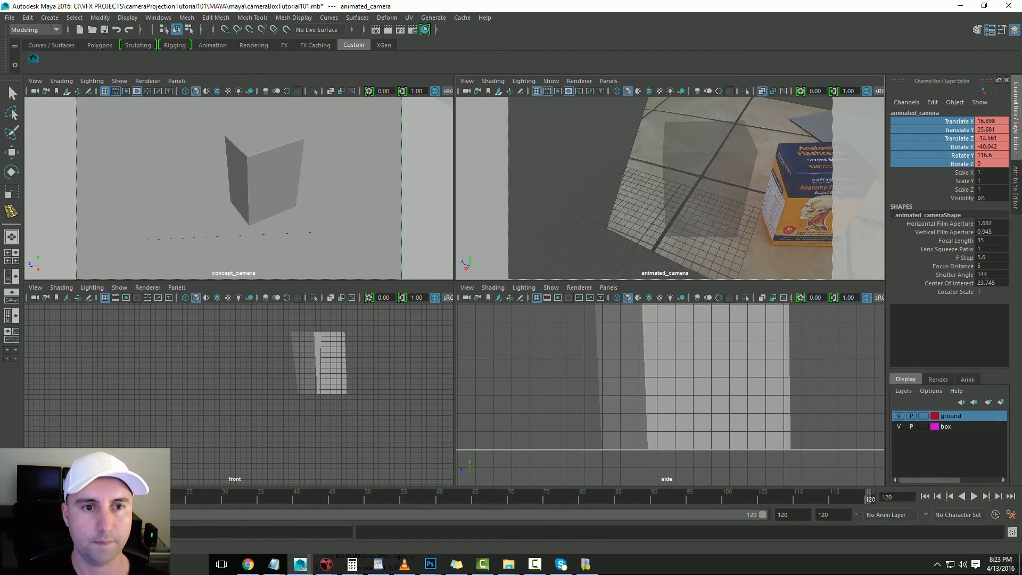
pyautogui.keyDown('alt'); pyautogui.moveTo(671, 192); pyautogui.dragTo(740, 191, button='right'); pyautogui.keyUp('alt')
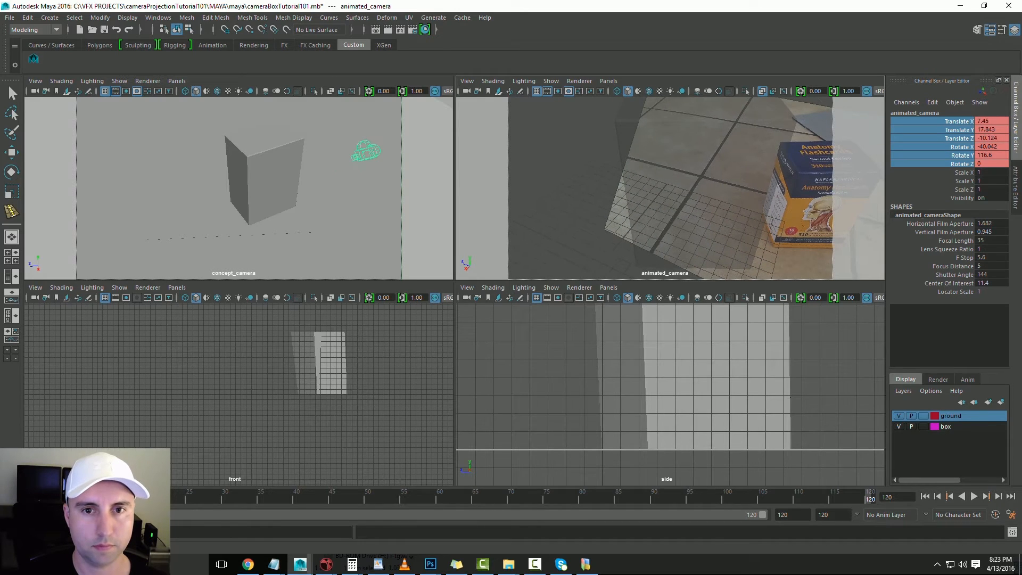
# Key animated_camera's translate and rotate channels at frame 120, and play back the move before returning to frame 1
pyautogui.rightClick(942, 124)
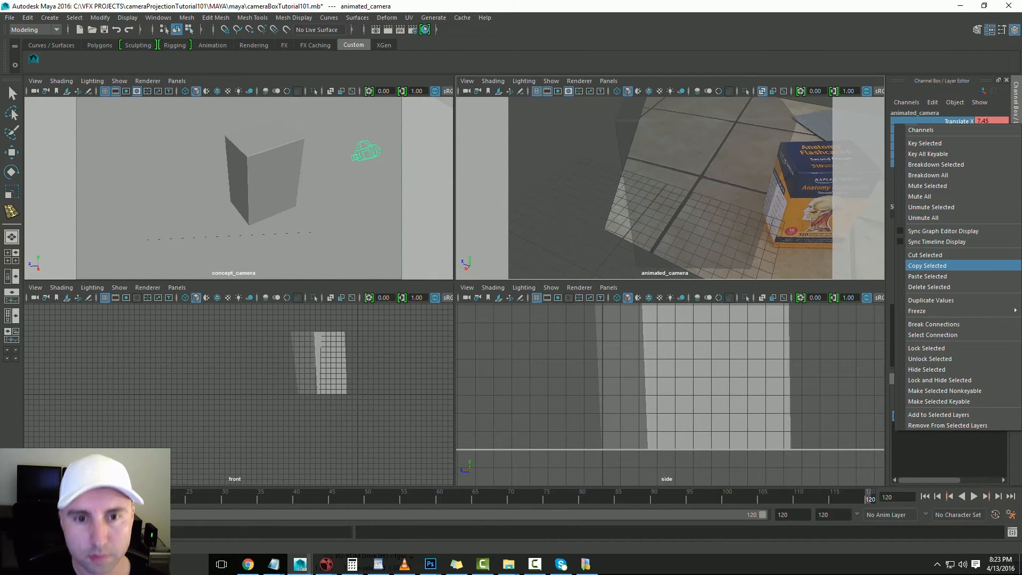
pyautogui.click(926, 143)
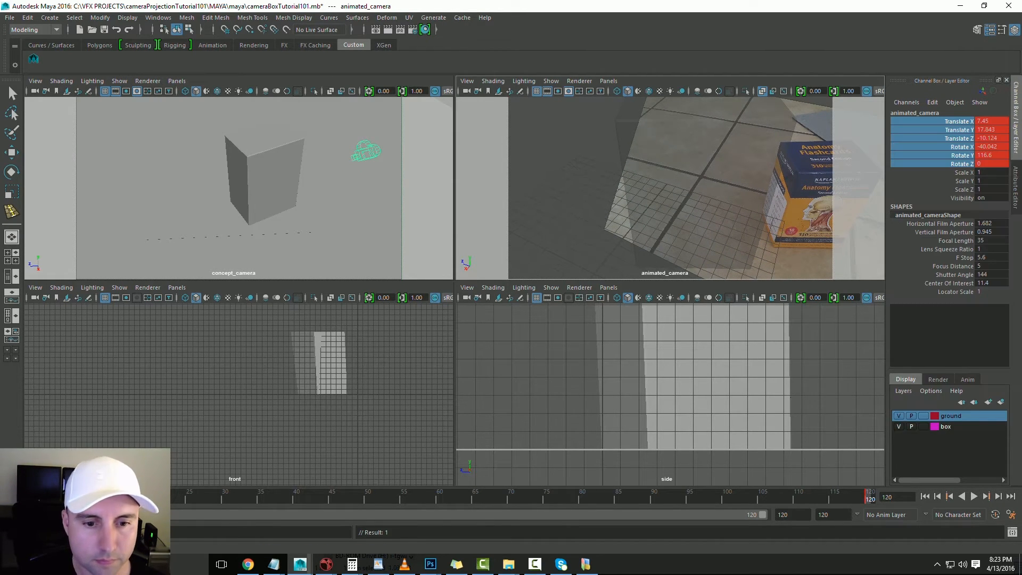
pyautogui.hotkey('alt', 'v')
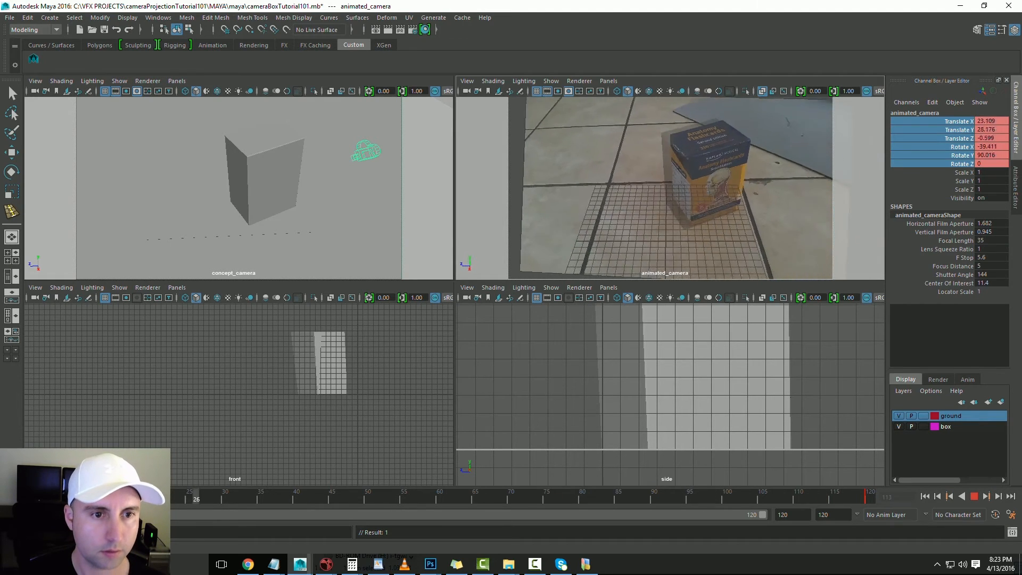
pyautogui.hotkey('alt', 'shift', 'v')
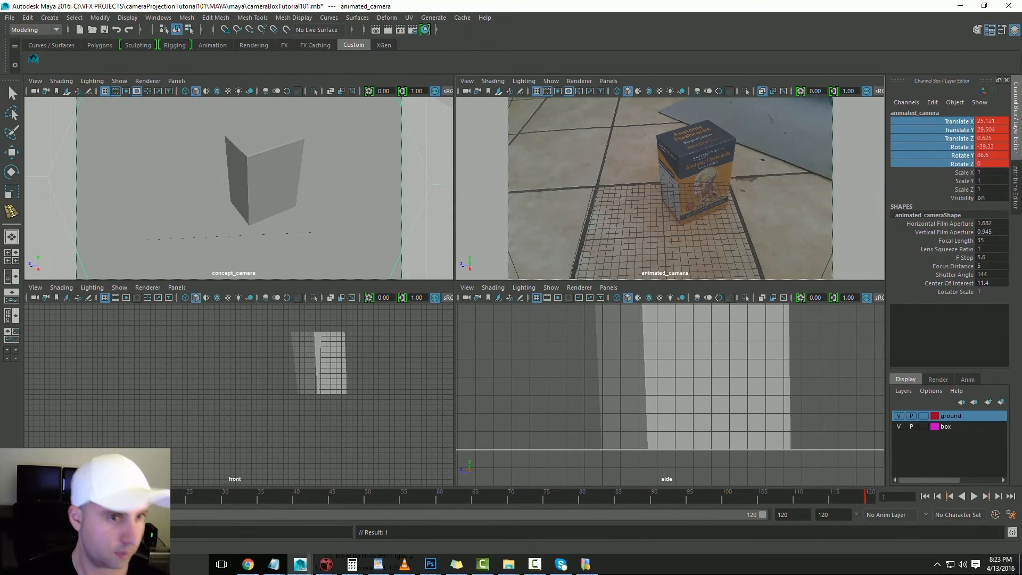
# Switch the animated_camera view that shows the box photo to concept_camera
pyautogui.click(609, 81)
pyautogui.moveTo(628, 92)
pyautogui.click(745, 102)
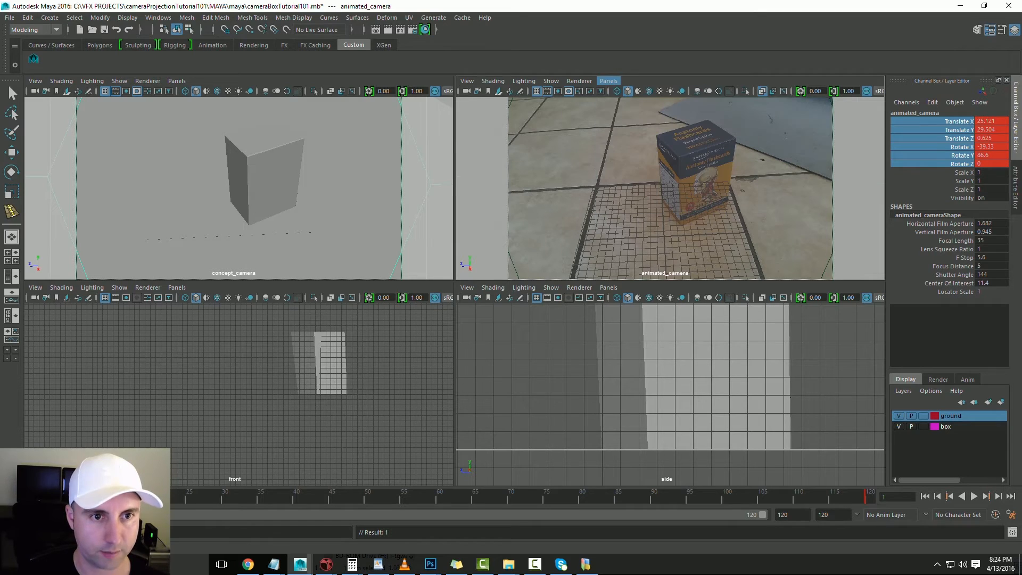
# Select concept_camera from its own view and play the timeline to check whether it moves, returning to frame 1
pyautogui.click(467, 81)
pyautogui.click(485, 90)
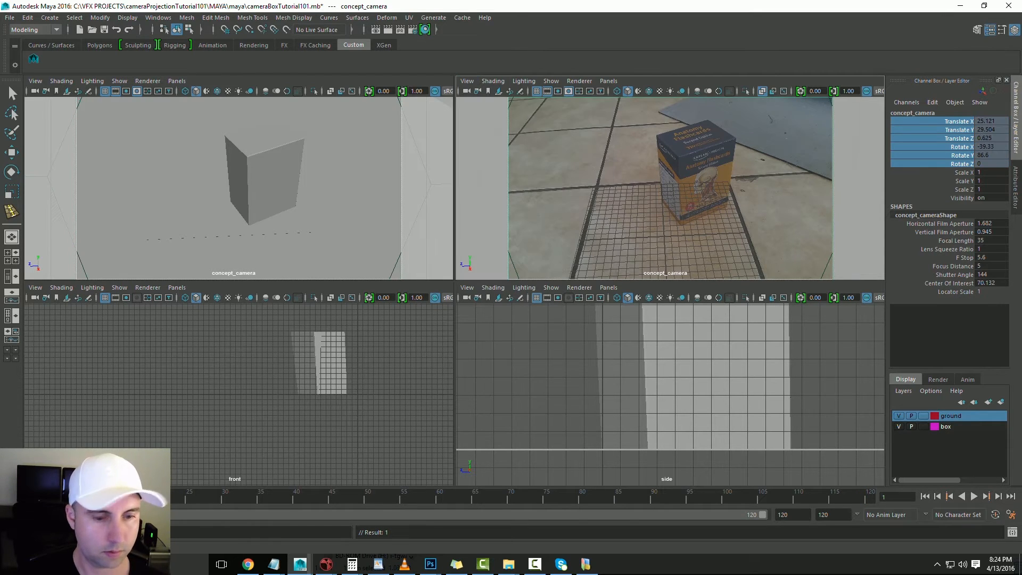
pyautogui.hotkey('alt', 'v')
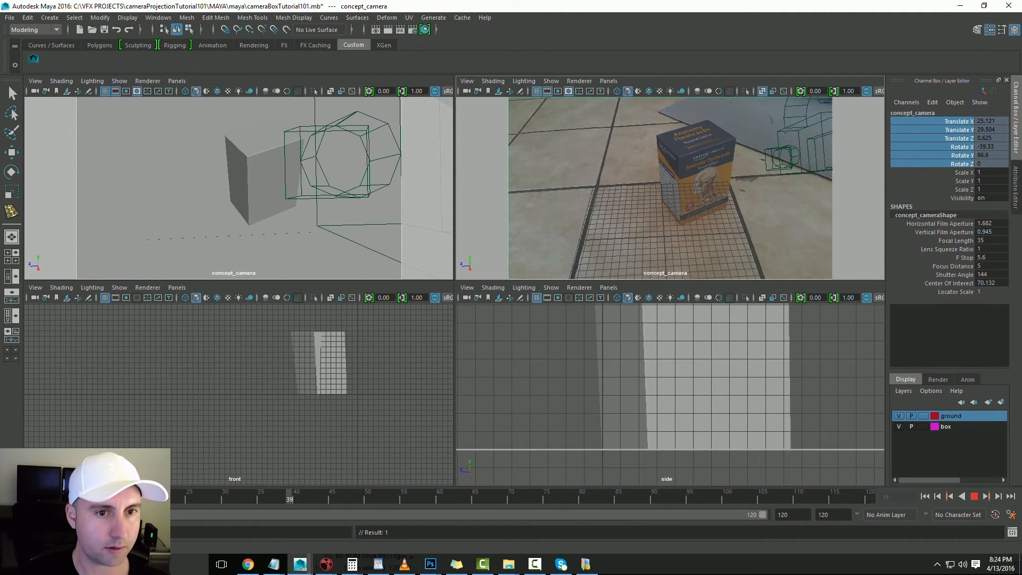
pyautogui.press('Escape')
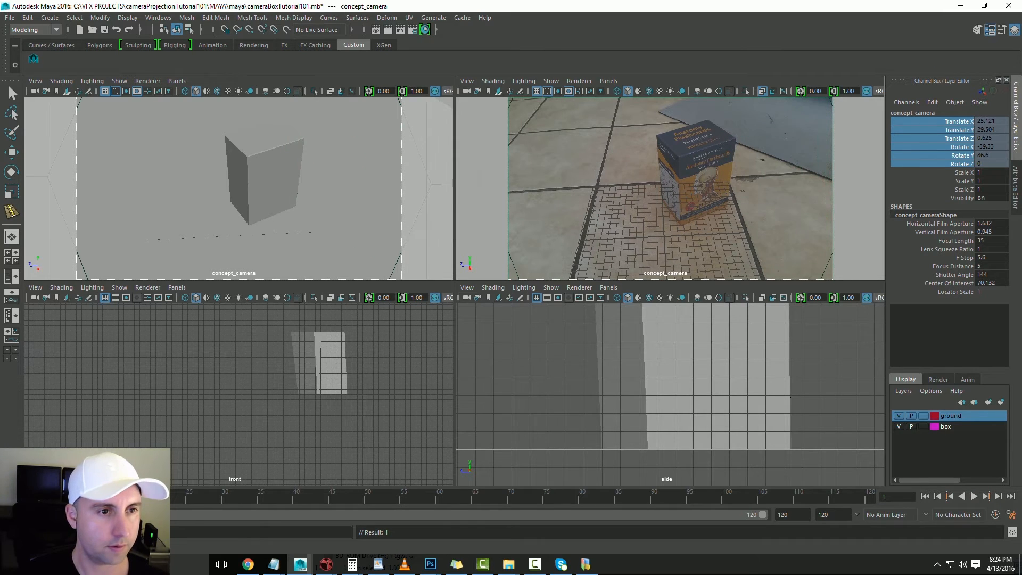
# Switch the box-photo view to animated_camera, select that camera and play back its move
pyautogui.click(609, 81)
pyautogui.moveTo(655, 91)
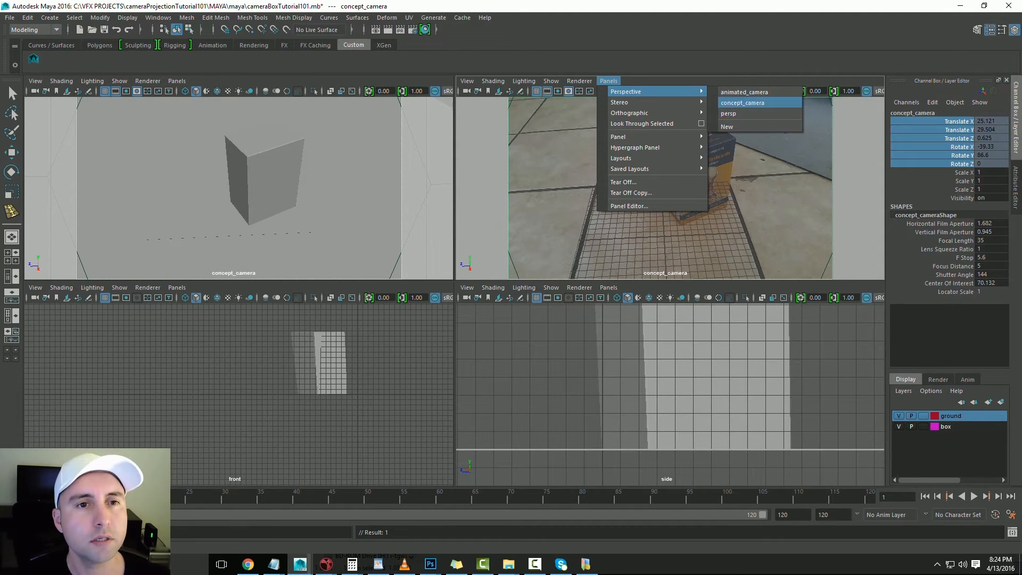
pyautogui.click(744, 92)
pyautogui.click(467, 81)
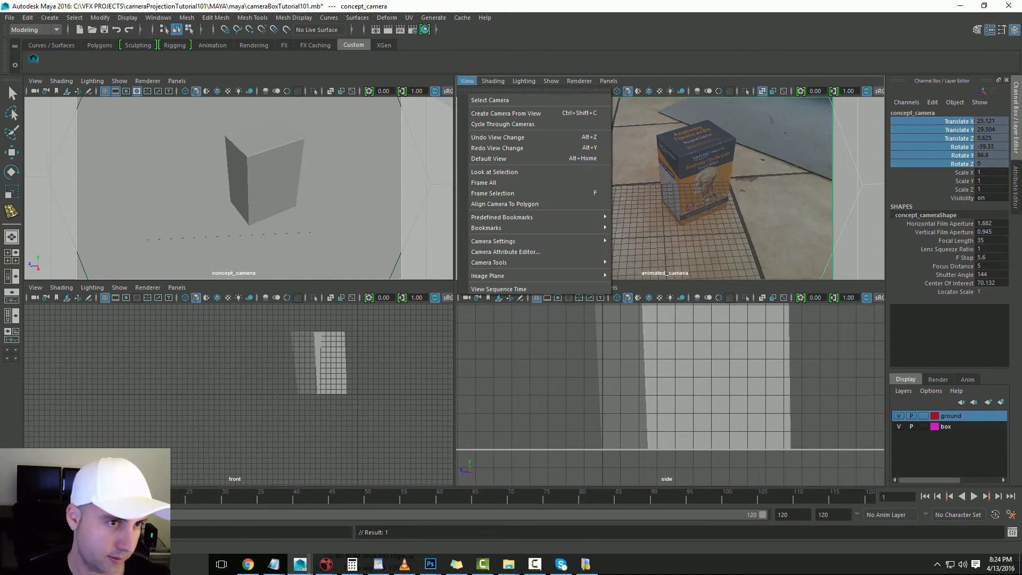
pyautogui.click(487, 98)
pyautogui.hotkey('alt', 'v')
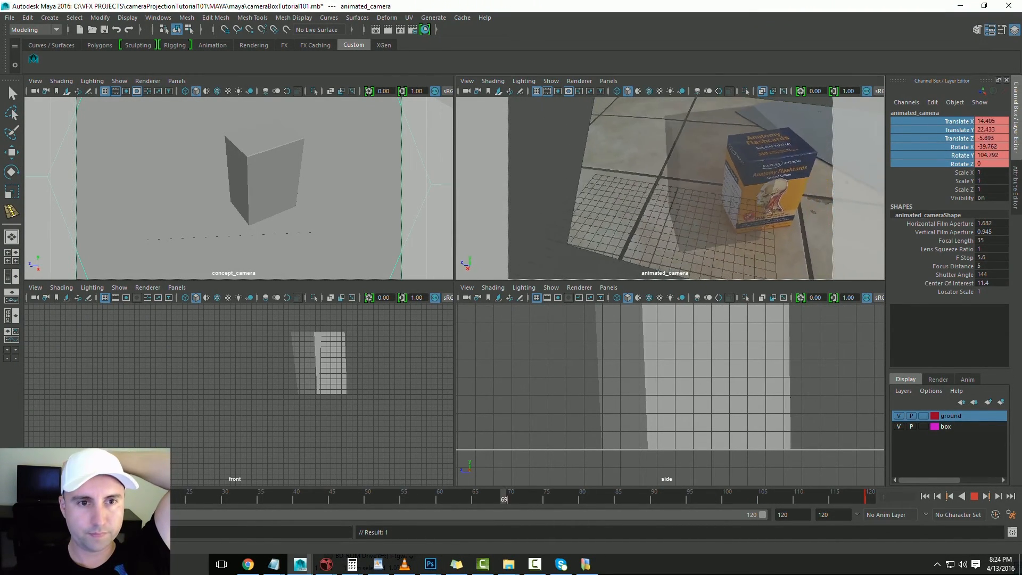
pyautogui.hotkey('alt', 'v')
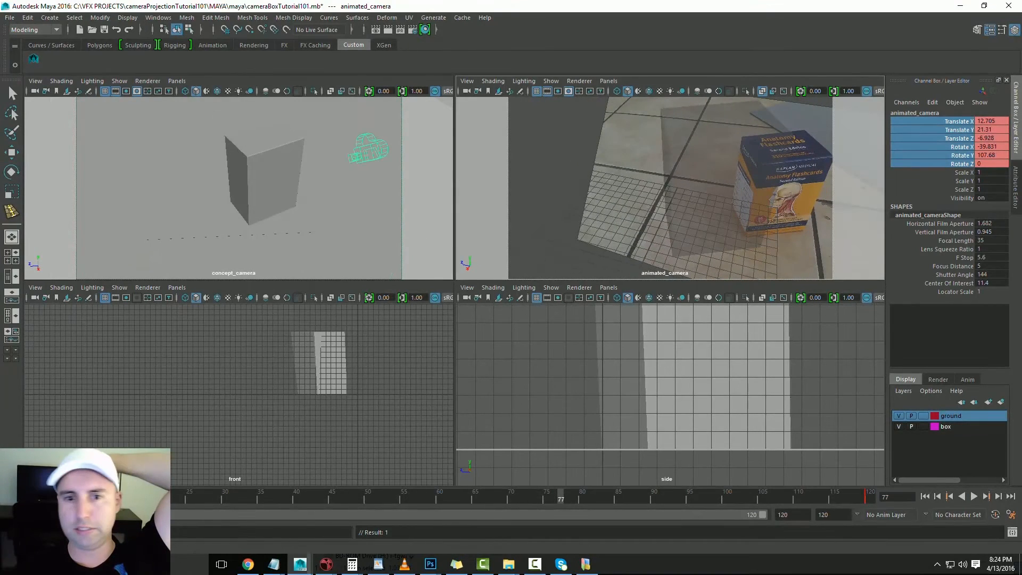
# Orbit animated_camera at frame 60 to about 13.89, 26.08, -2.33 with Rotate X -57.48 and Rotate Y 84.21, and key its translate and rotate channels
pyautogui.hotkey('alt', 'v')
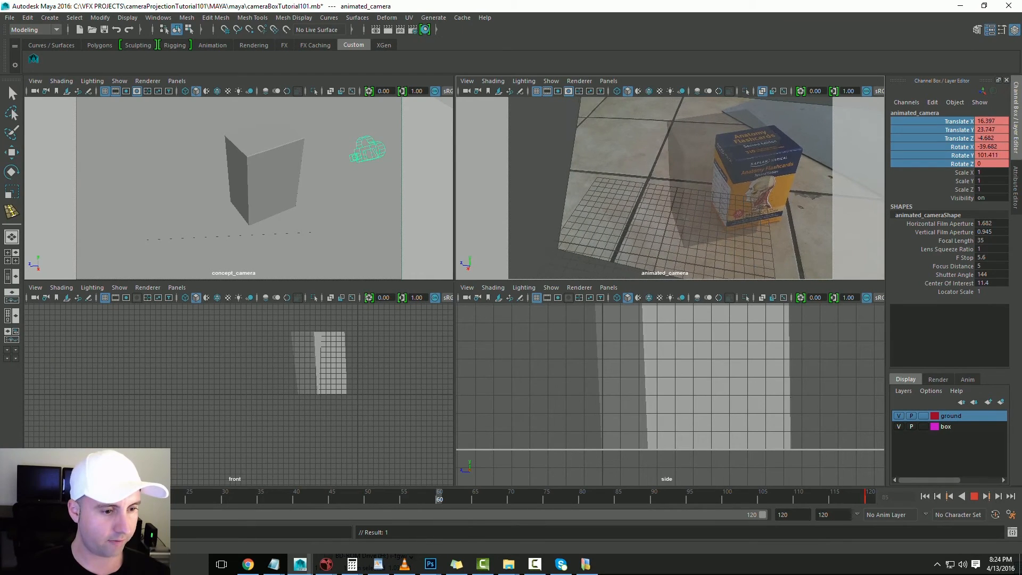
pyautogui.press('Escape')
pyautogui.keyDown('alt'); pyautogui.moveTo(666, 181); pyautogui.dragTo(745, 211); pyautogui.keyUp('alt')
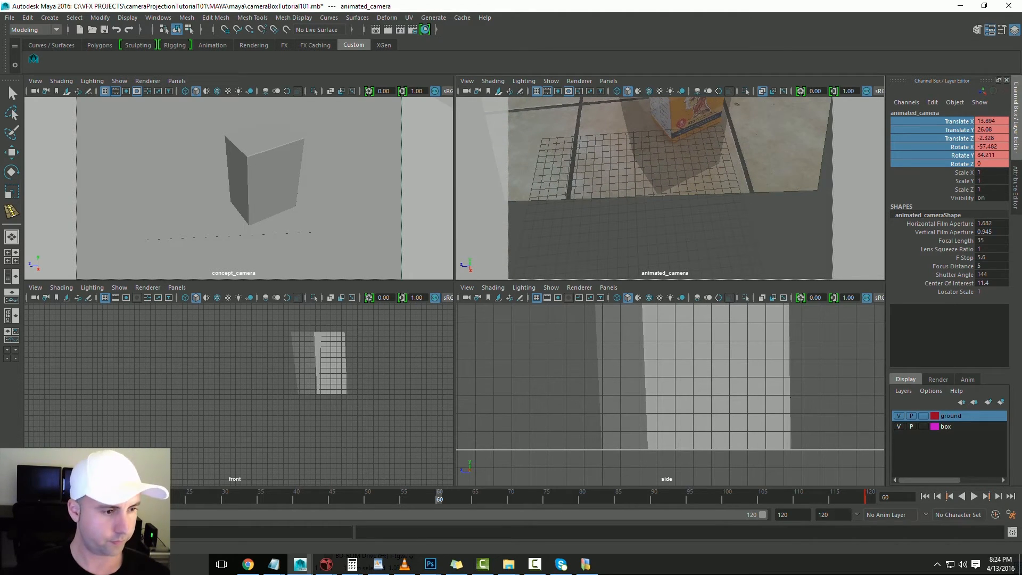
pyautogui.rightClick(950, 130)
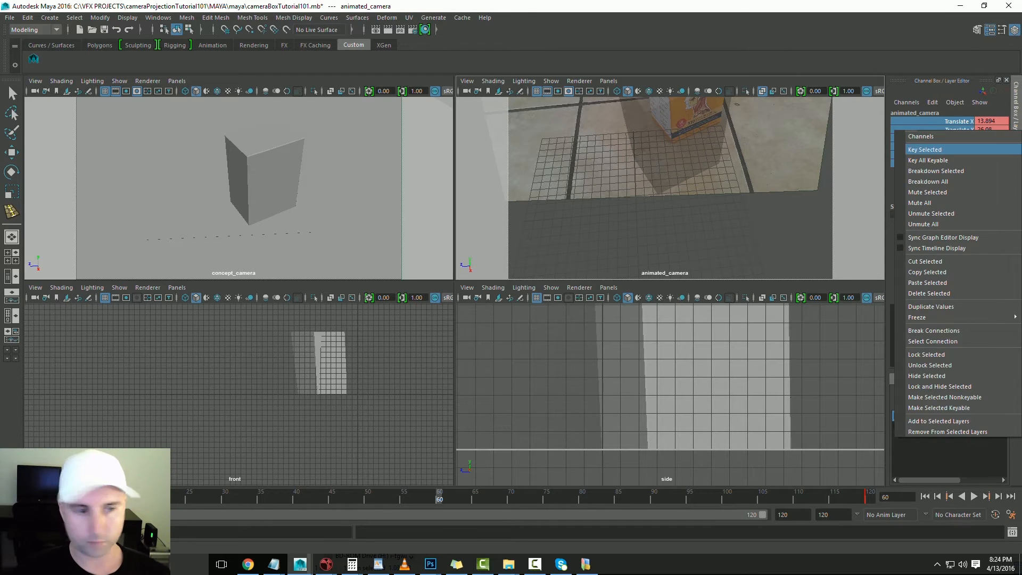
pyautogui.click(942, 149)
# Play back the camera move with the frame 60 key, return to frame 1 and save the scene
pyautogui.moveTo(439, 498); pyautogui.dragTo(418, 498)
pyautogui.hotkey('alt', 'v')
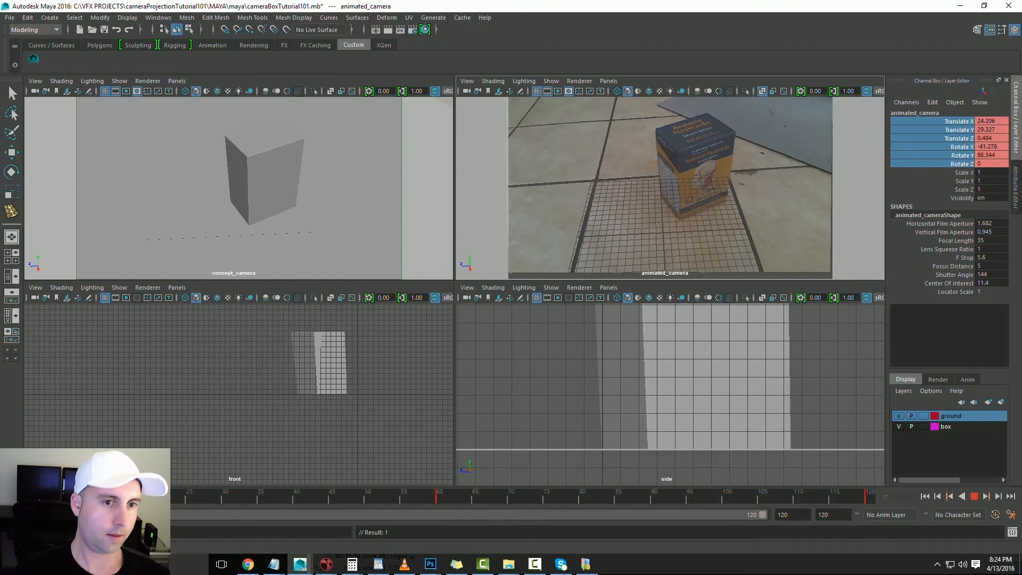
pyautogui.press('Escape')
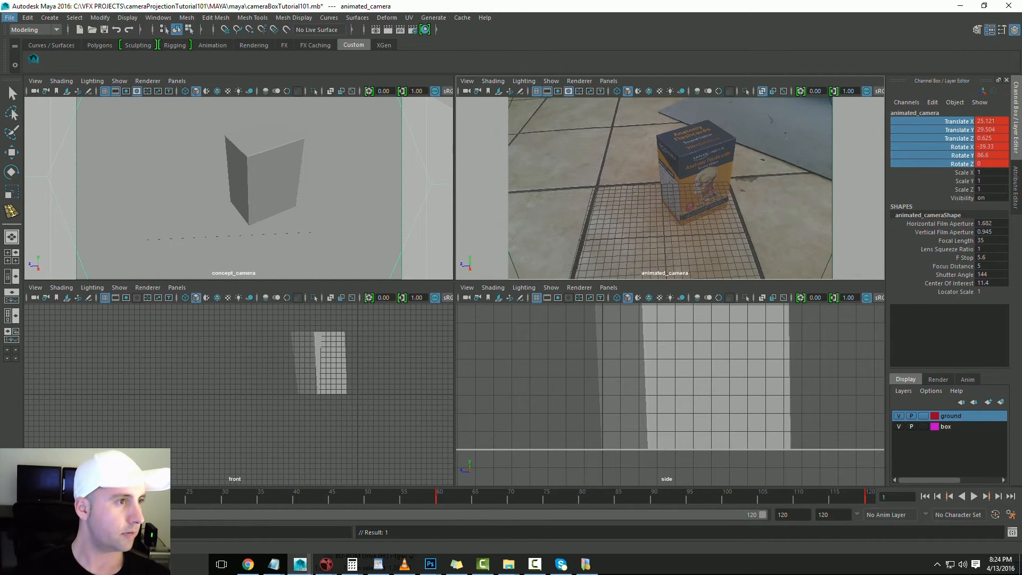
pyautogui.click(10, 17)
pyautogui.click(24, 60)
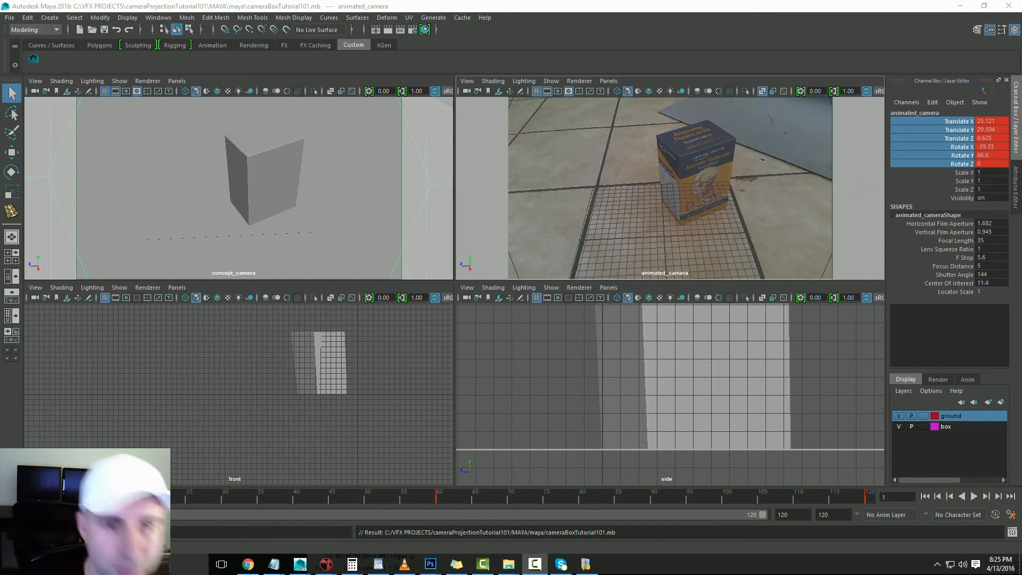
# Select animated_camera from the box-photo view and examine its camera shape attributes
pyautogui.click(609, 81)
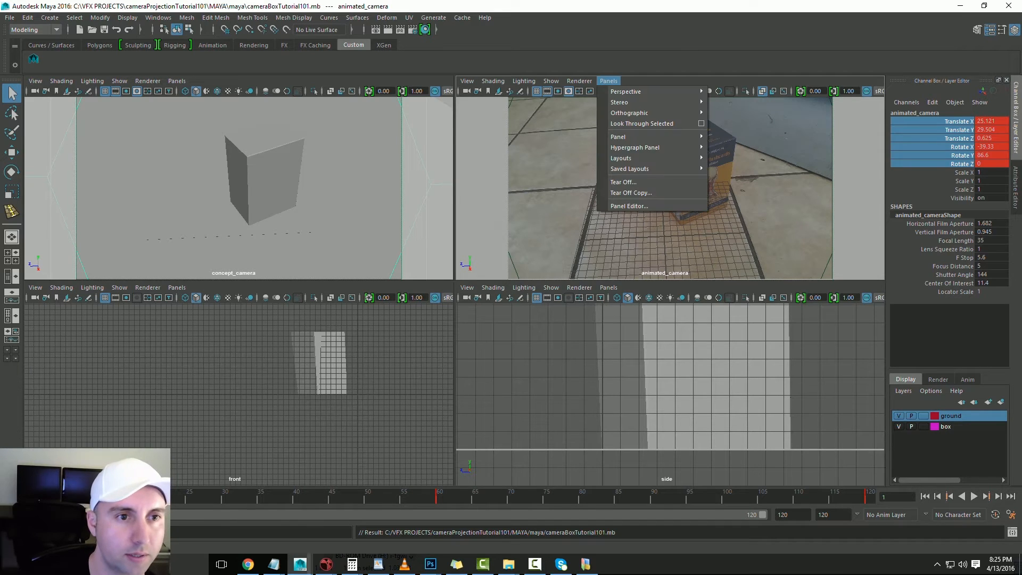
pyautogui.moveTo(644, 92)
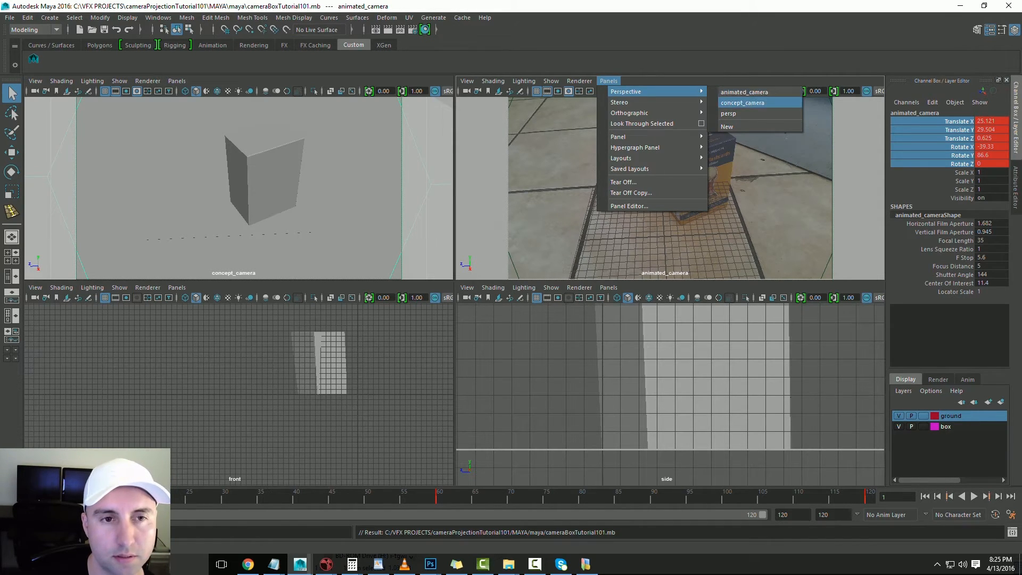
pyautogui.click(745, 92)
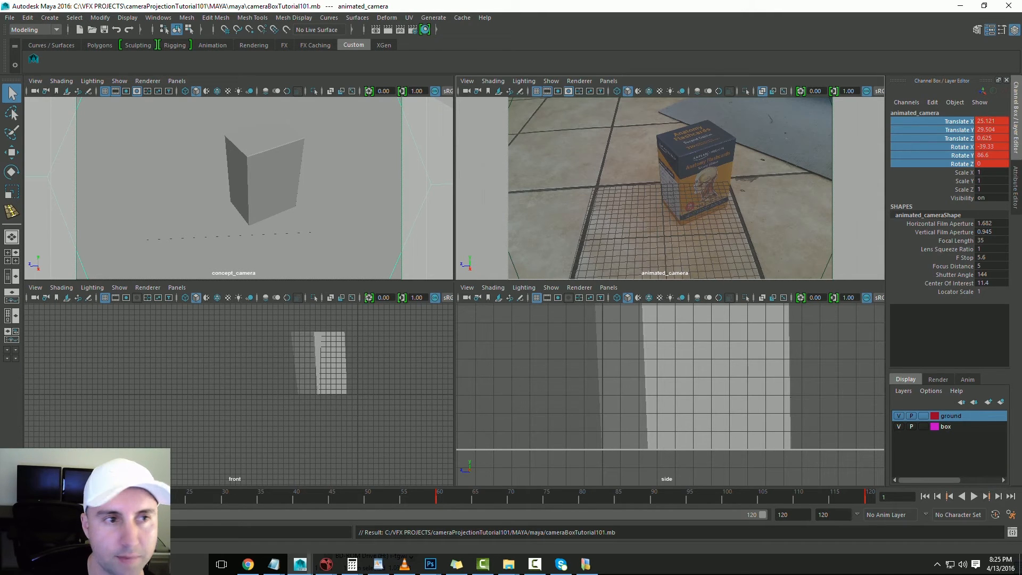
pyautogui.click(467, 81)
pyautogui.click(490, 100)
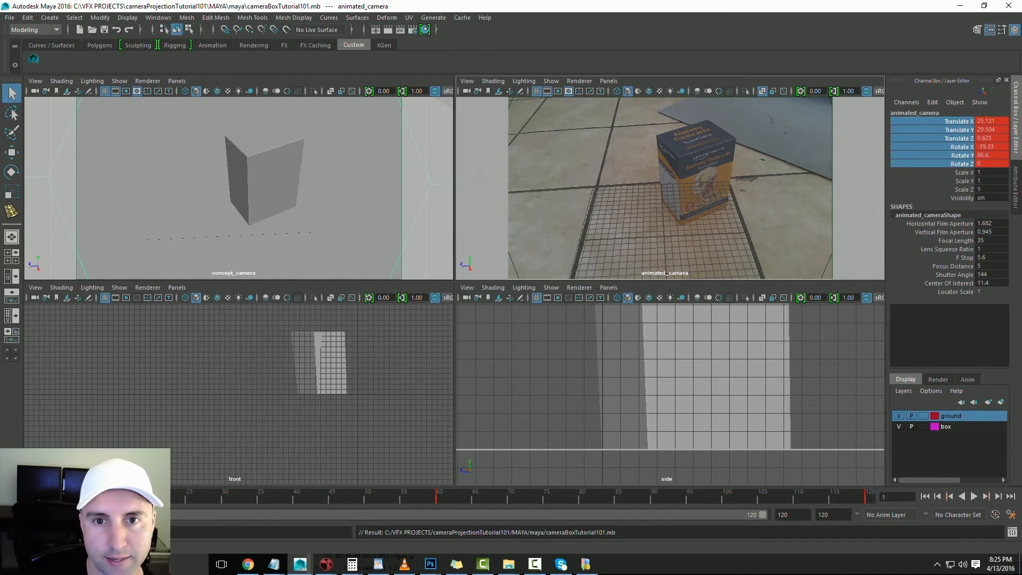
pyautogui.click(1016, 188)
pyautogui.click(885, 112)
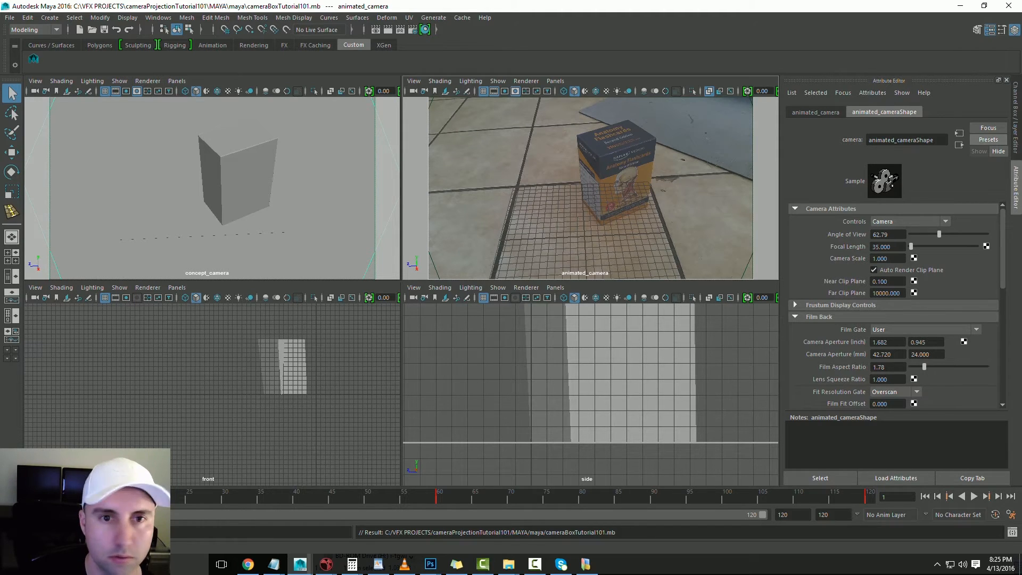
# Switch the box-photo view to concept_camera and select that camera to show its shape attributes
pyautogui.click(555, 81)
pyautogui.moveTo(575, 91)
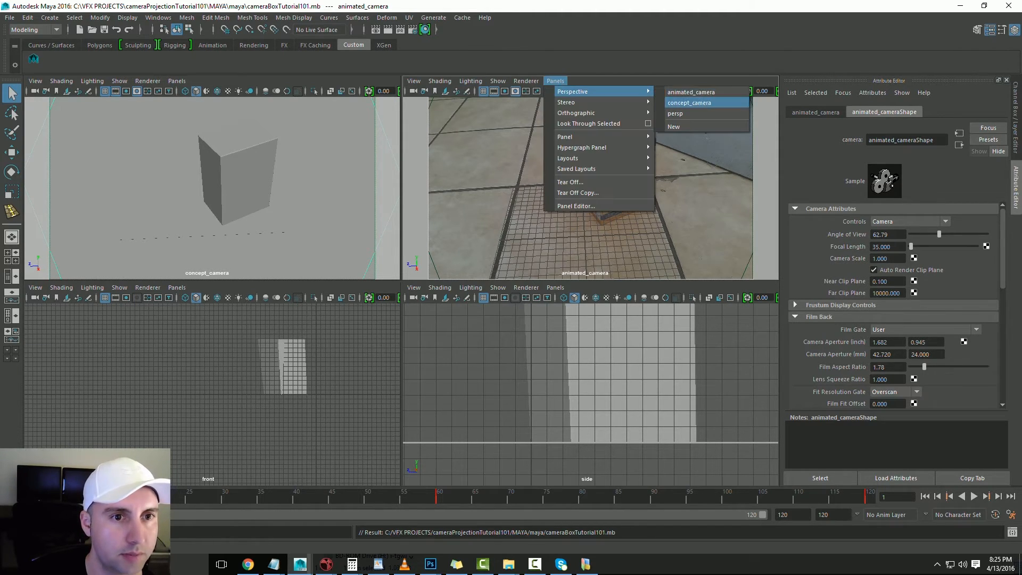
pyautogui.click(690, 103)
pyautogui.click(414, 81)
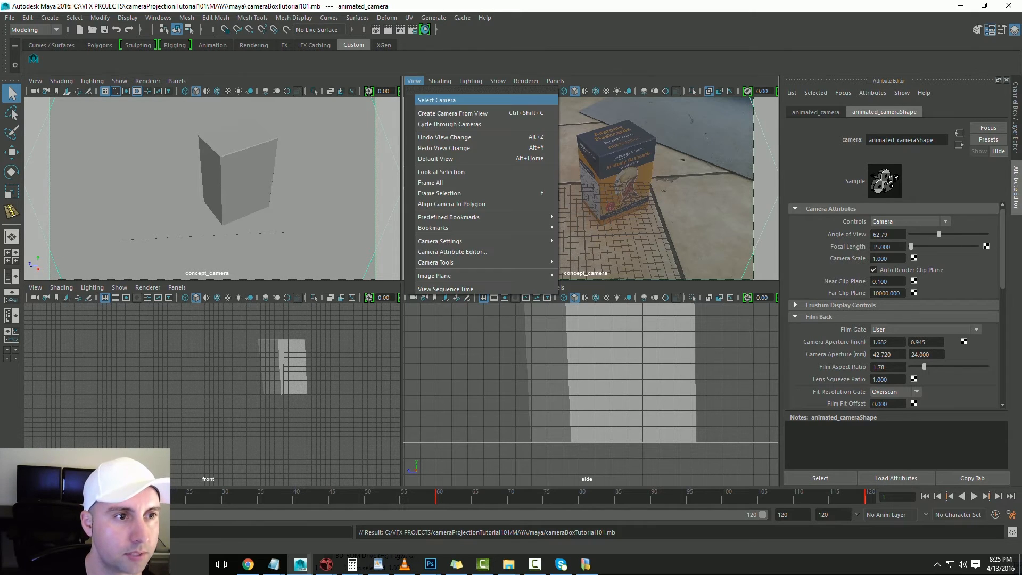
pyautogui.click(437, 101)
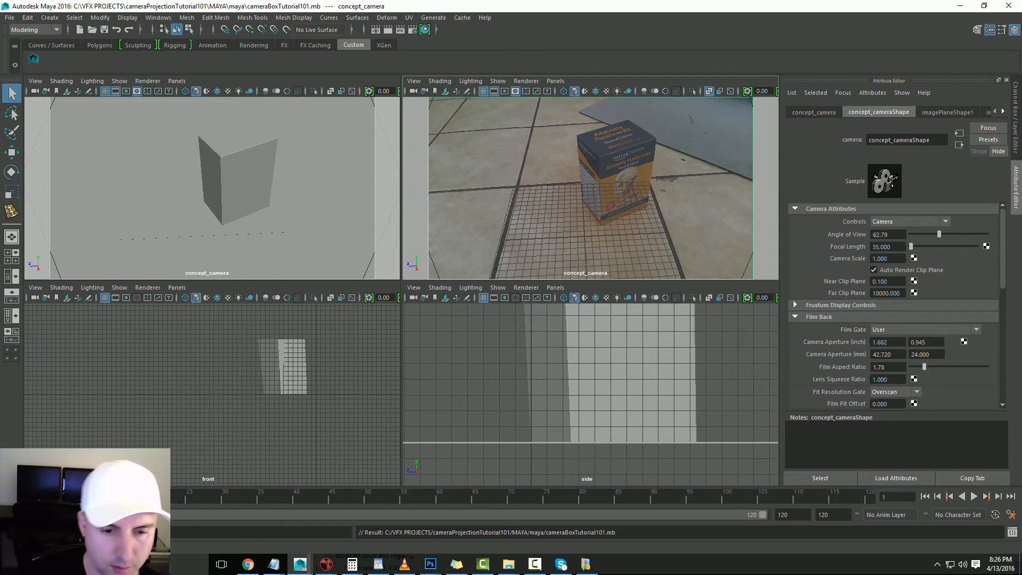
# Show concept_camera's channels and the display layers again, and highlight the ground layer
pyautogui.hotkey('ctrl', 'a')
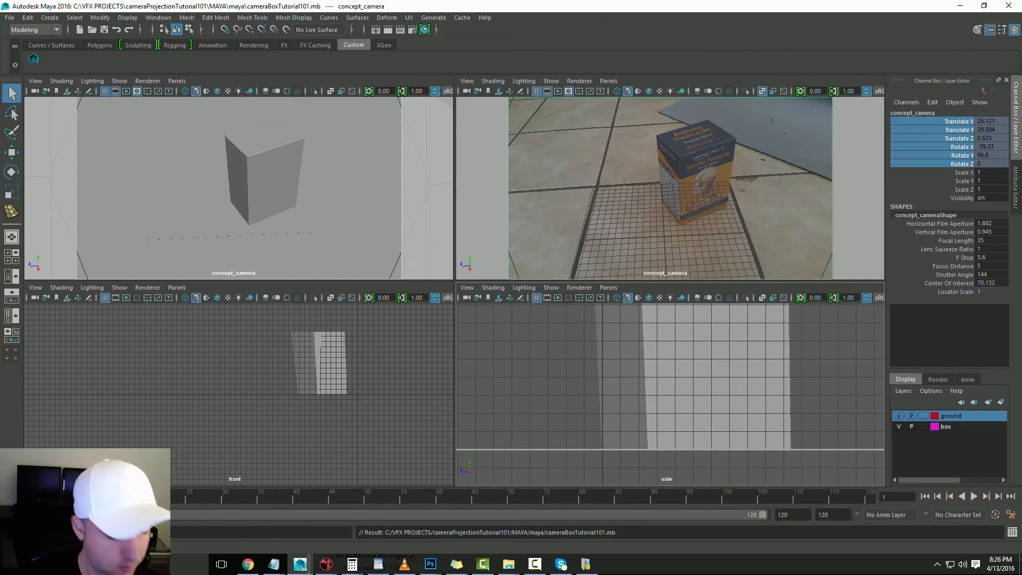
pyautogui.hotkey('ctrl', 'a')
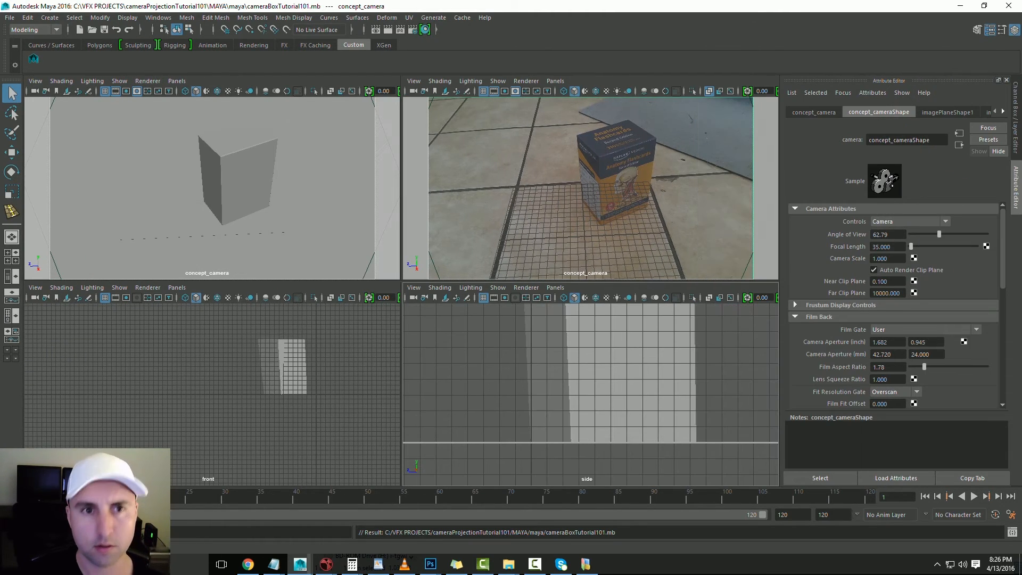
pyautogui.hotkey('ctrl', 'a')
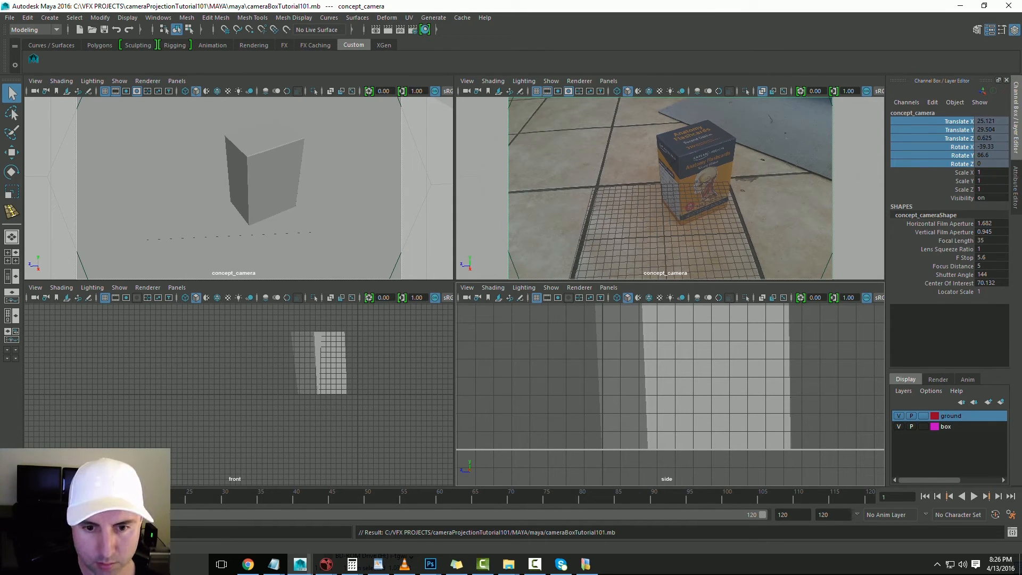
pyautogui.click(953, 427)
pyautogui.click(953, 416)
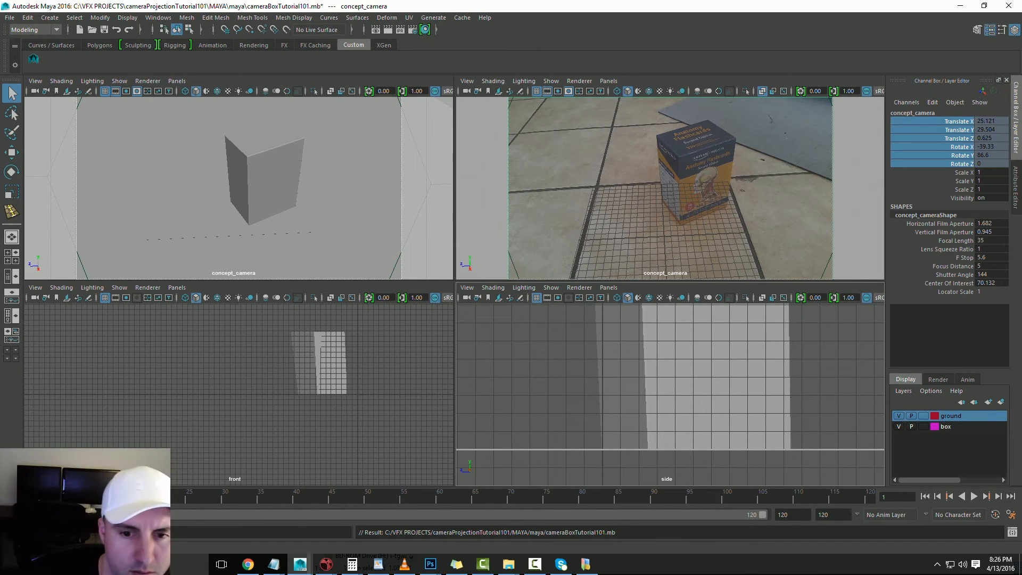
# Open the Export Selection options with FBX export as the file type, and open its export preset for editing
pyautogui.click(10, 17)
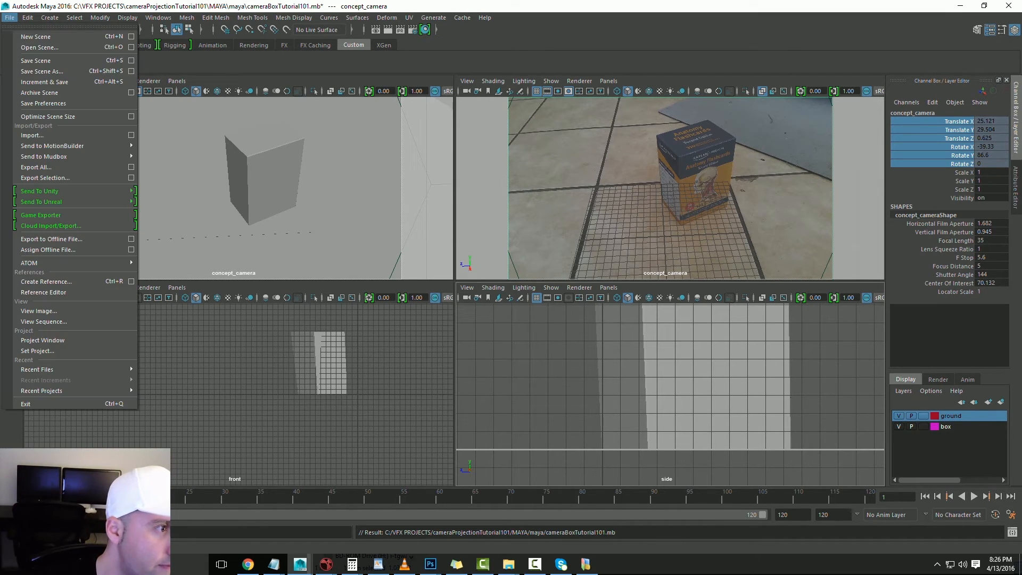
pyautogui.moveTo(64, 157)
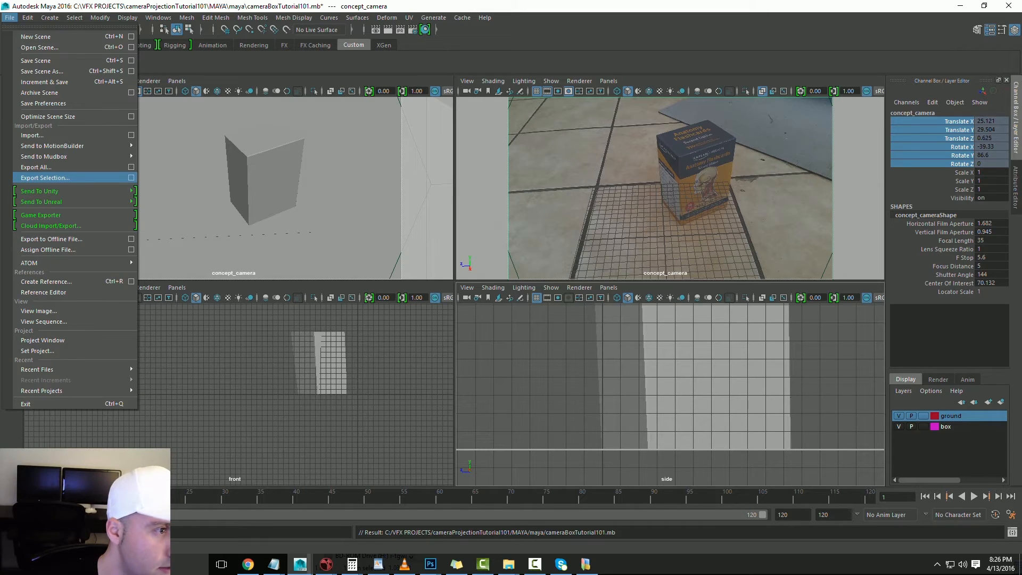
pyautogui.click(131, 177)
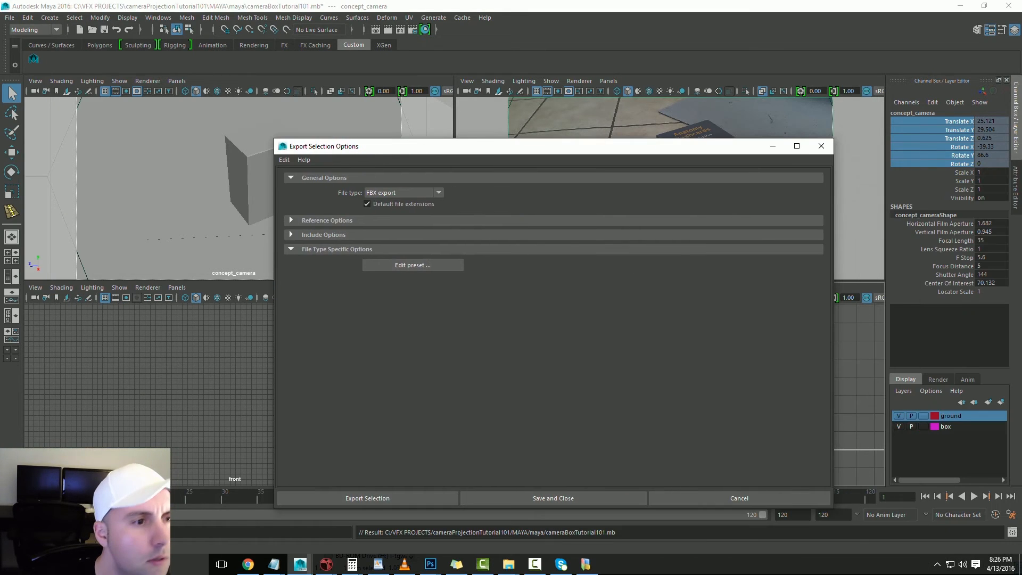
pyautogui.click(412, 265)
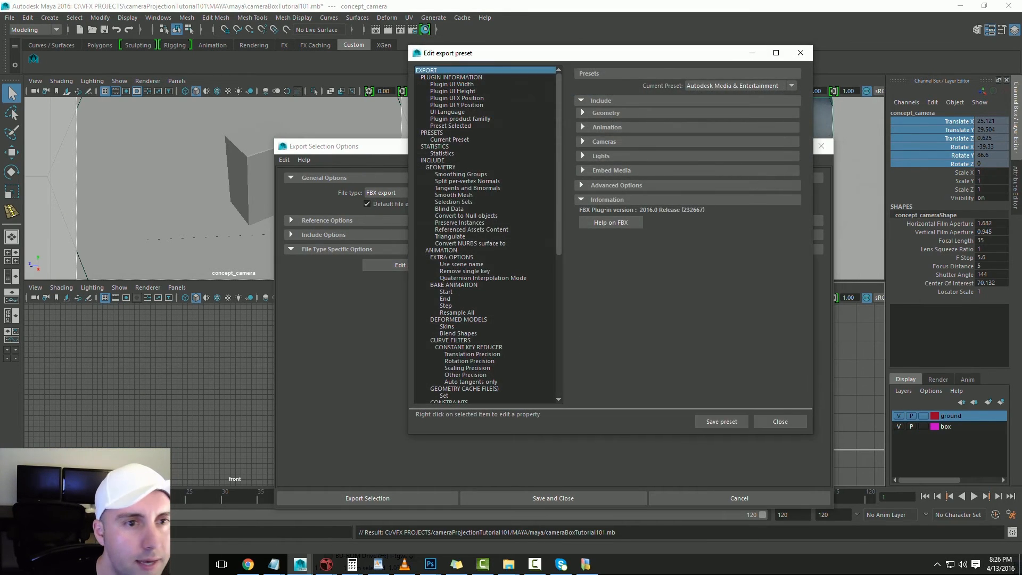
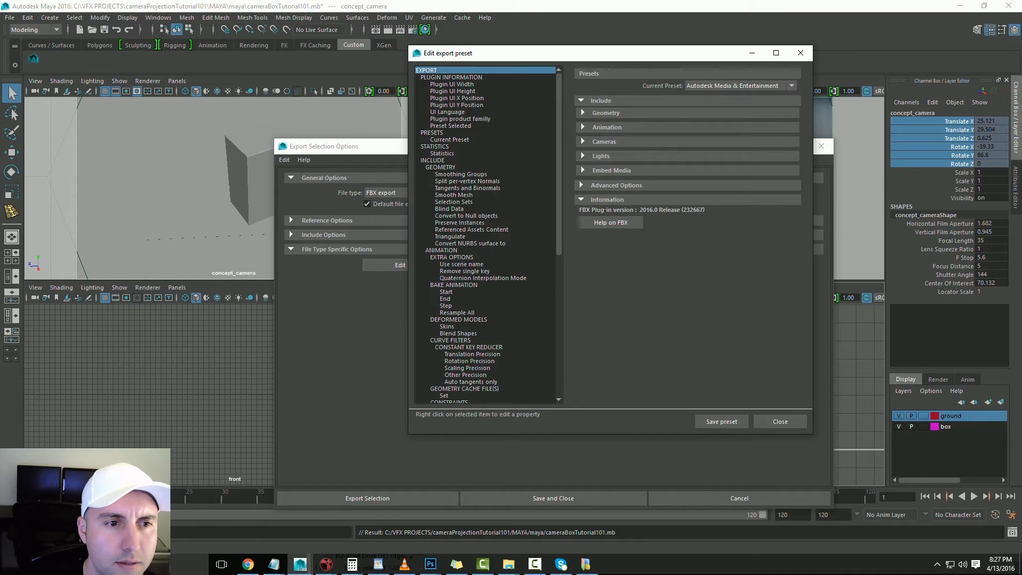
# Open the online help on the FBX plug-in from the export preset, and close it again
pyautogui.click(610, 223)
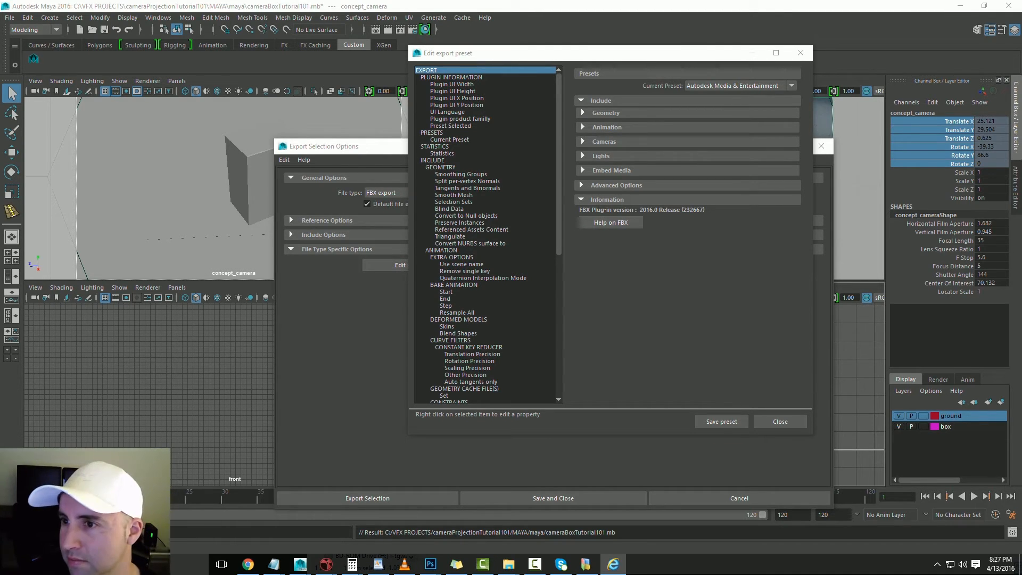
pyautogui.moveTo(1021, 104); pyautogui.dragTo(542, 122)
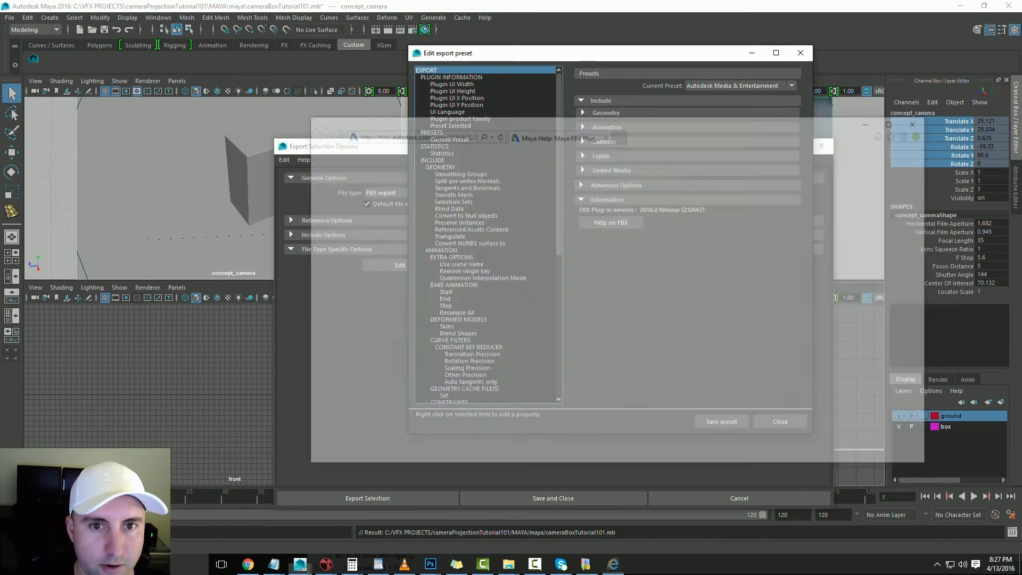
pyautogui.click(921, 120)
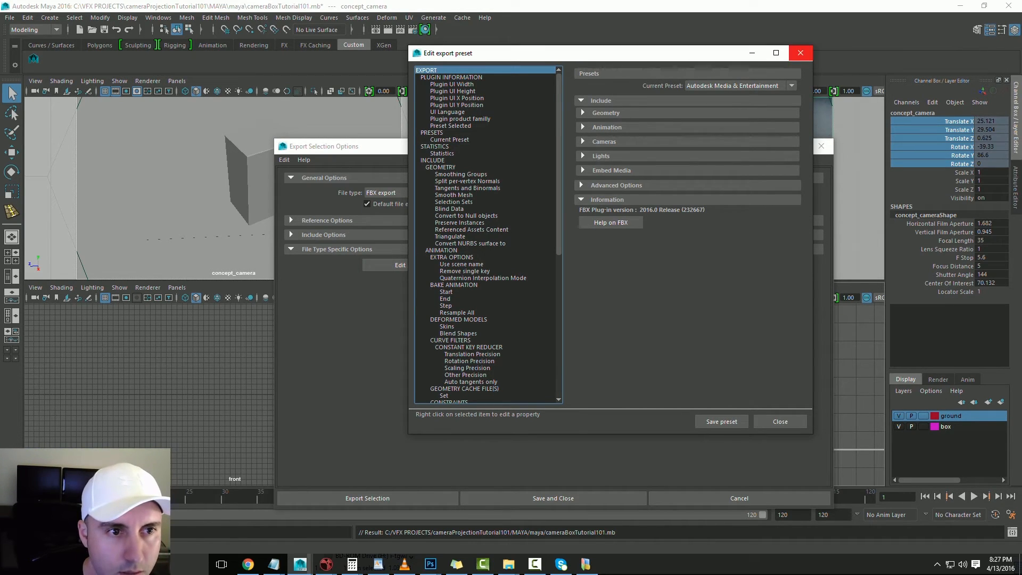
# Choose Autodesk Media & Entertainment as the current FBX export preset
pyautogui.click(766, 86)
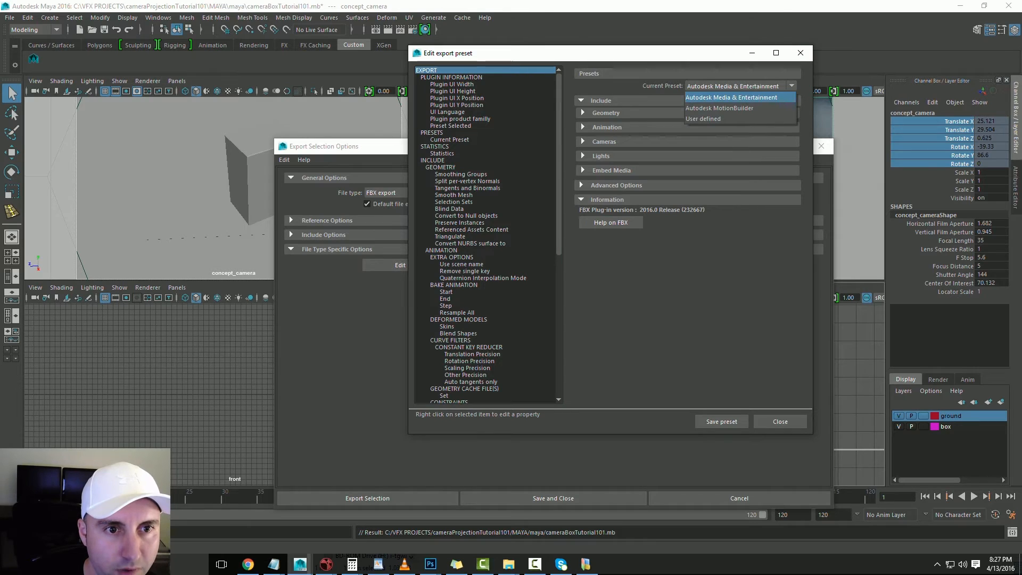
pyautogui.click(746, 97)
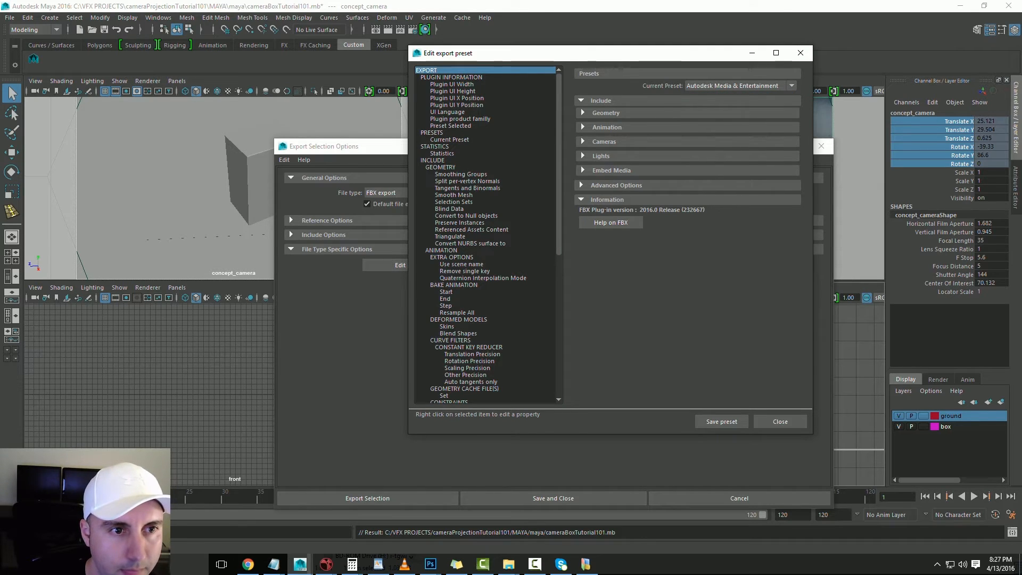
# Examine the Geometry, Animation and Cameras sections of the FBX export preset and close the preset editor
pyautogui.click(583, 113)
pyautogui.click(583, 113)
pyautogui.click(584, 127)
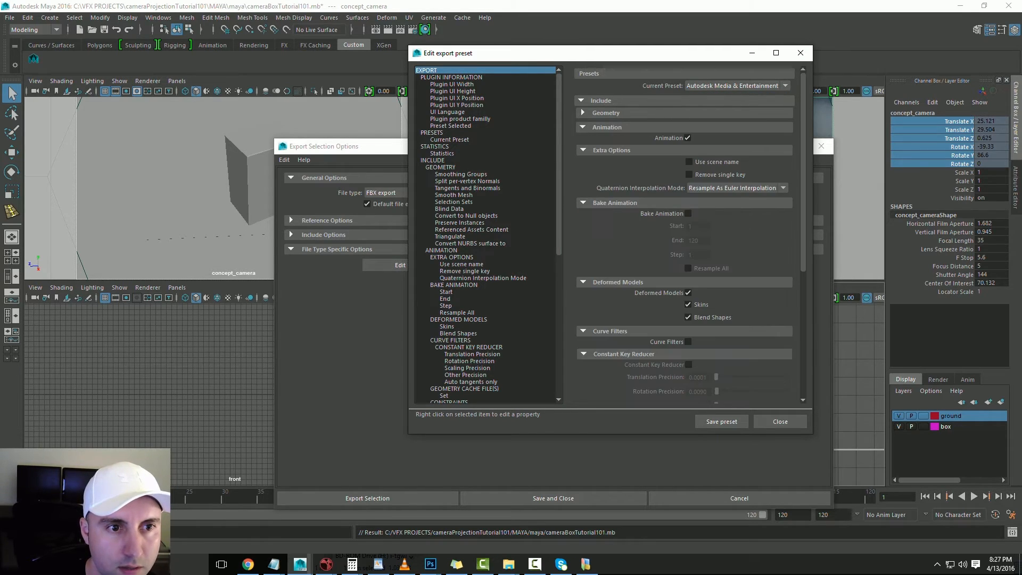
pyautogui.click(583, 127)
pyautogui.click(584, 141)
pyautogui.click(583, 142)
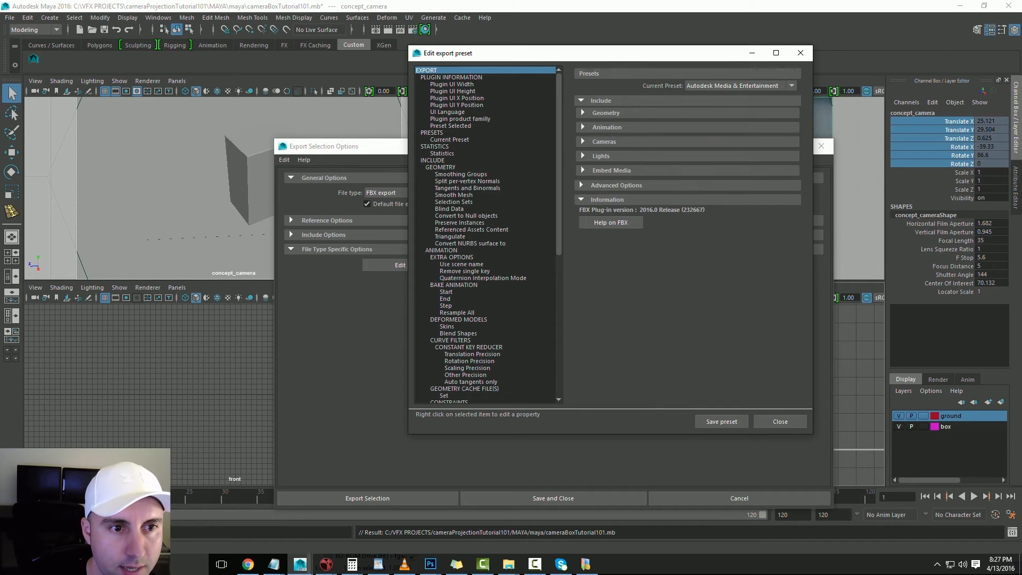
pyautogui.click(780, 421)
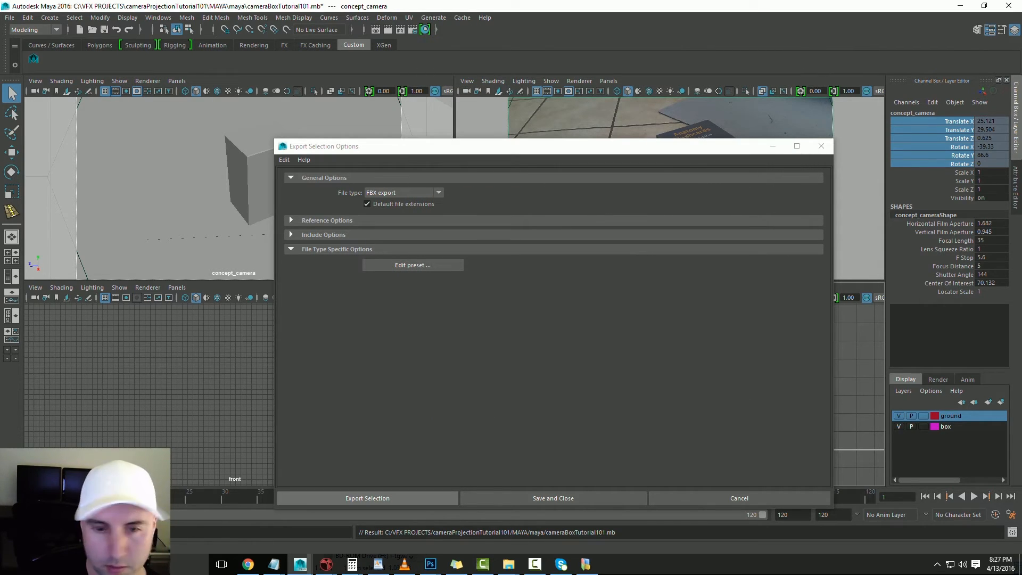
# Close the Export Selection options, and select the ground plane and animated_camera in turn
pyautogui.moveTo(426, 146); pyautogui.dragTo(355, 152)
pyautogui.click(786, 234)
pyautogui.click(694, 152)
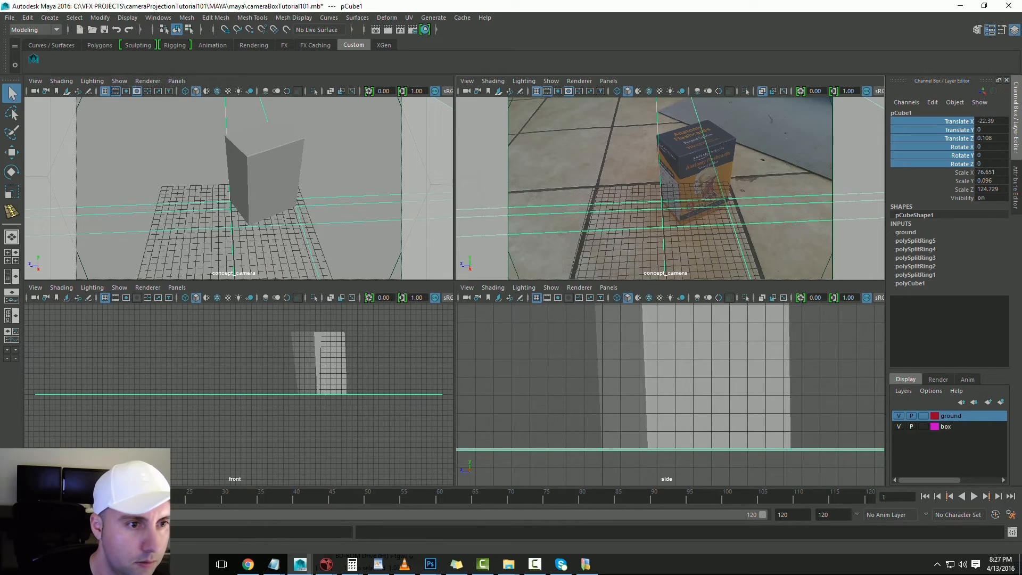
pyautogui.click(829, 261)
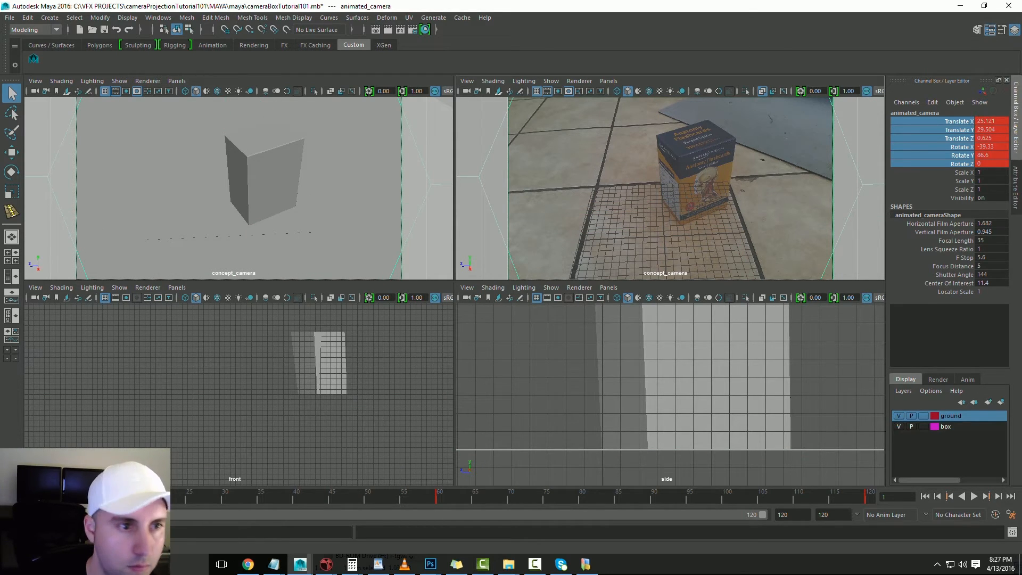
# Export the selected ground plane as the FBX file ground in the cameraProjectionTutorial101\MAYA folder
pyautogui.moveTo(232, 357); pyautogui.dragTo(172, 440)
pyautogui.click(10, 17)
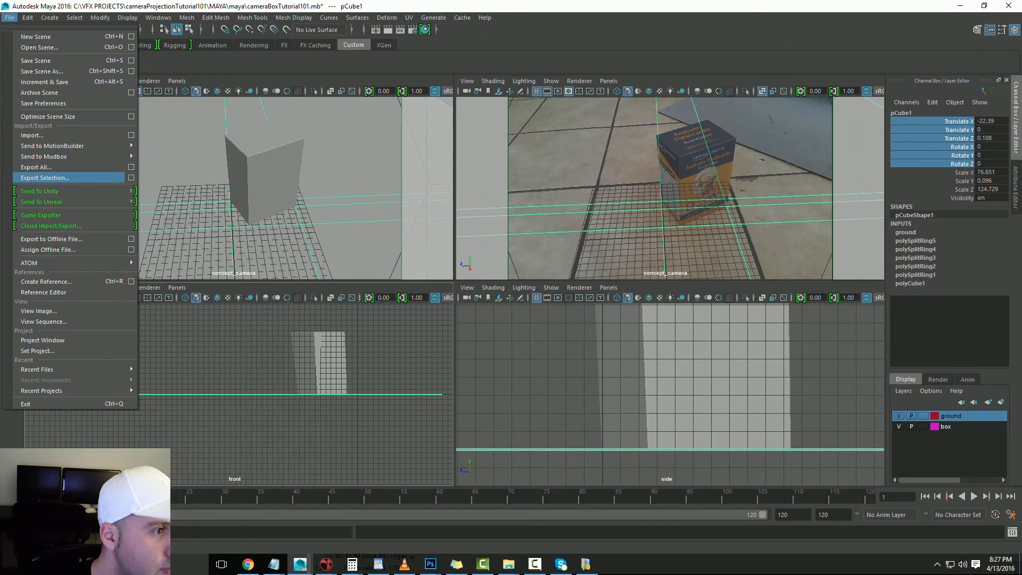
pyautogui.click(43, 177)
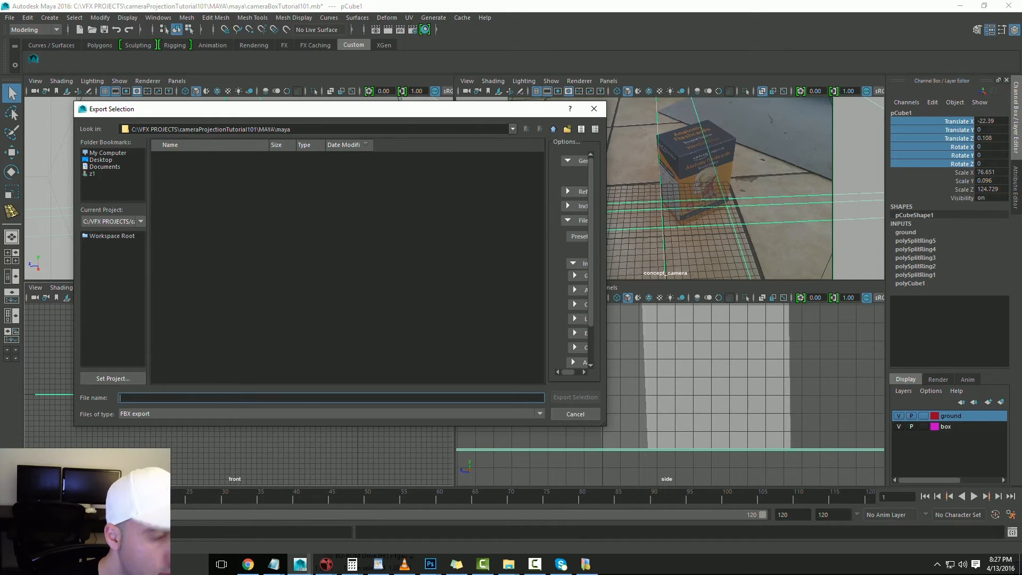
pyautogui.write('ground')
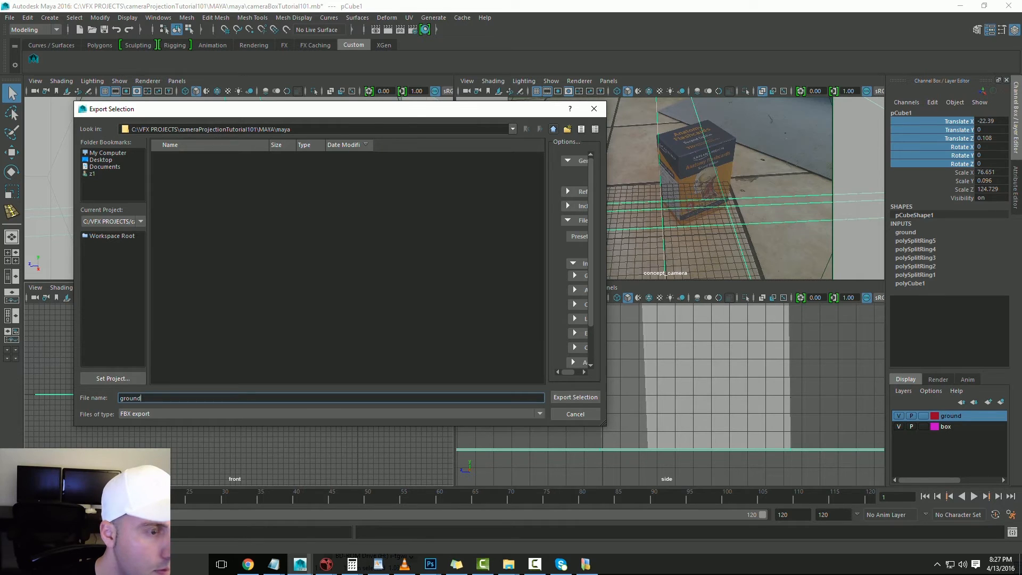
pyautogui.click(553, 130)
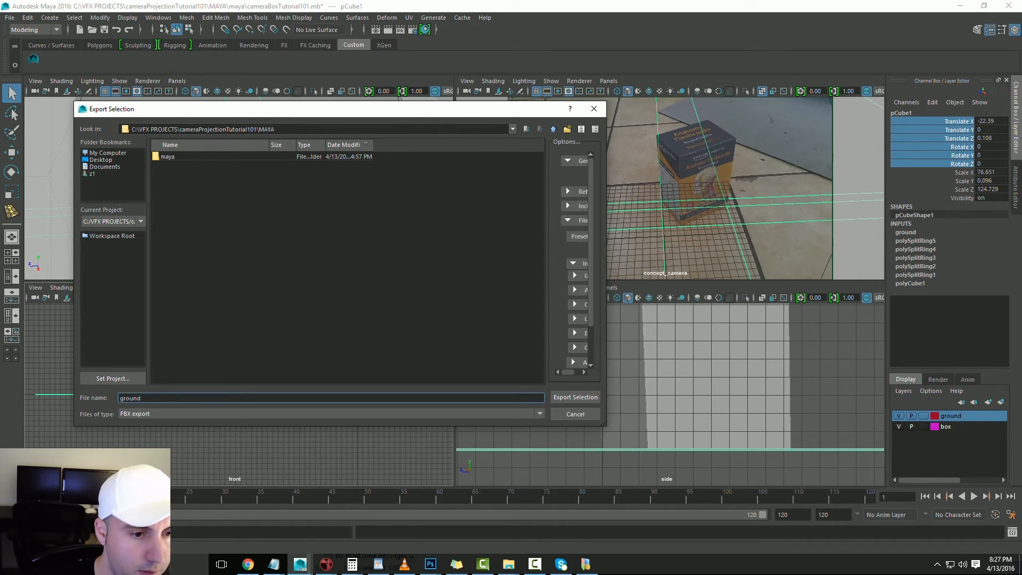
pyautogui.click(575, 397)
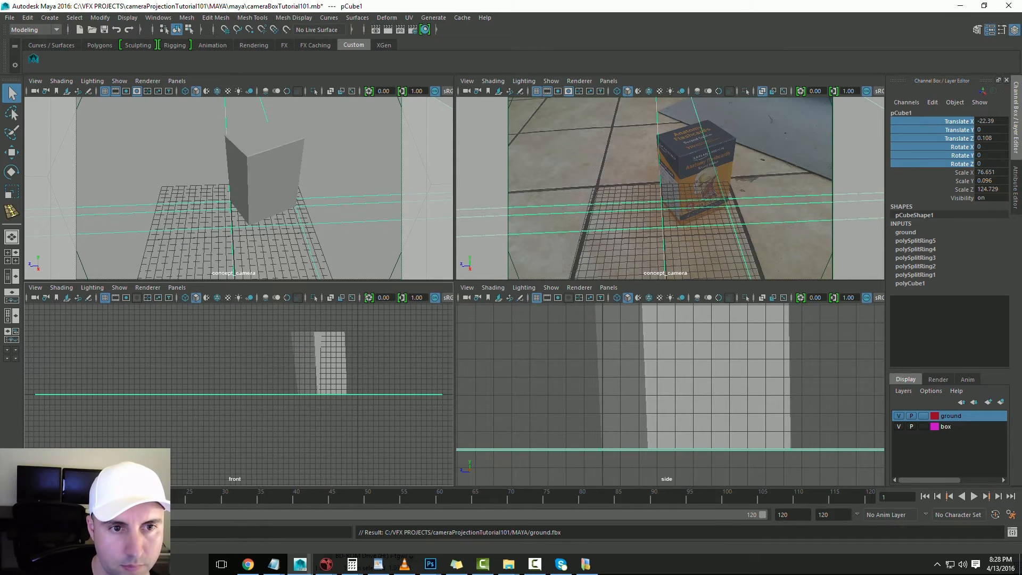
# Select the flashcard box and export it as the FBX file box in the same MAYA folder
pyautogui.click(696, 173)
pyautogui.click(9, 17)
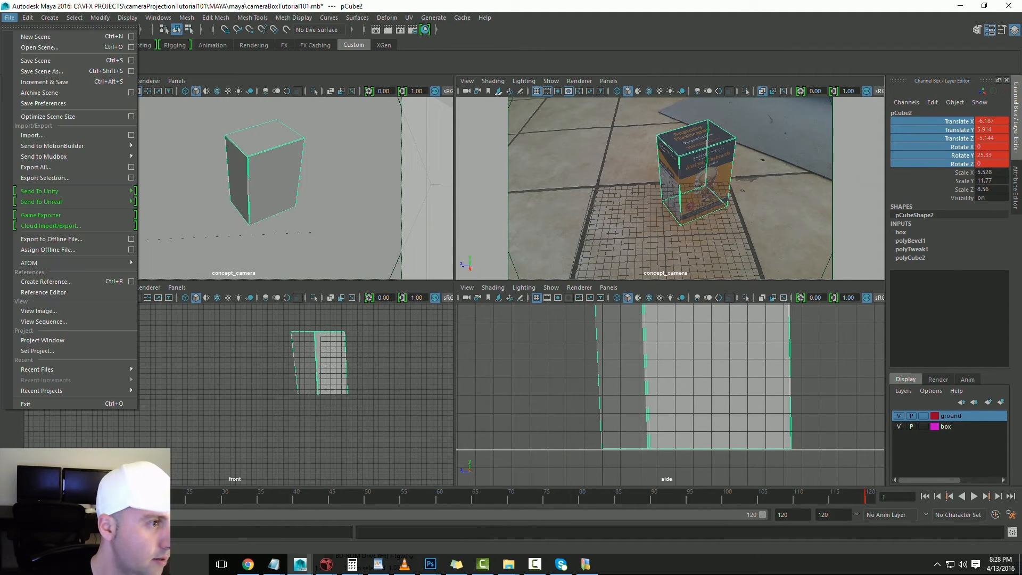
pyautogui.click(45, 178)
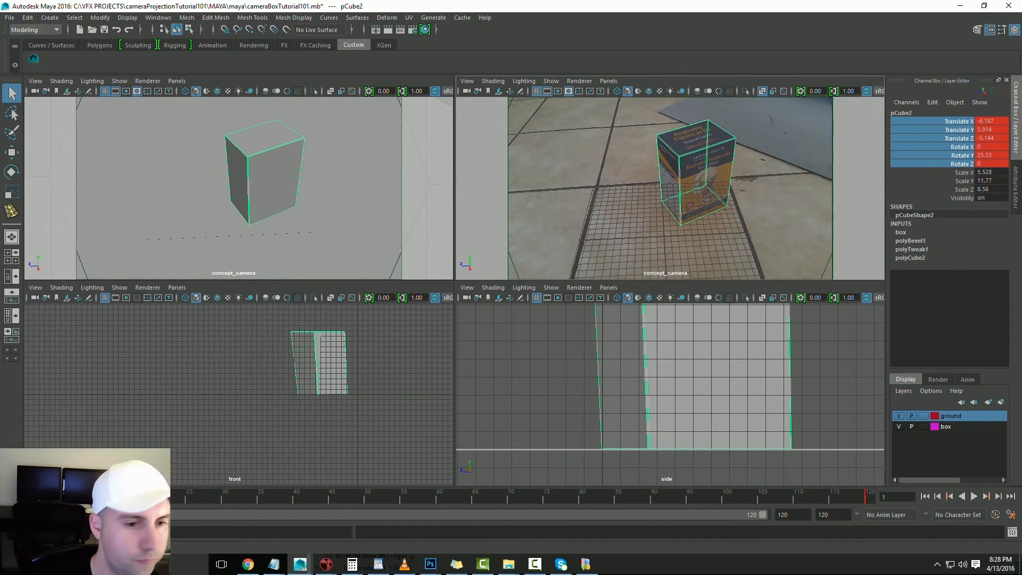
pyautogui.write('box')
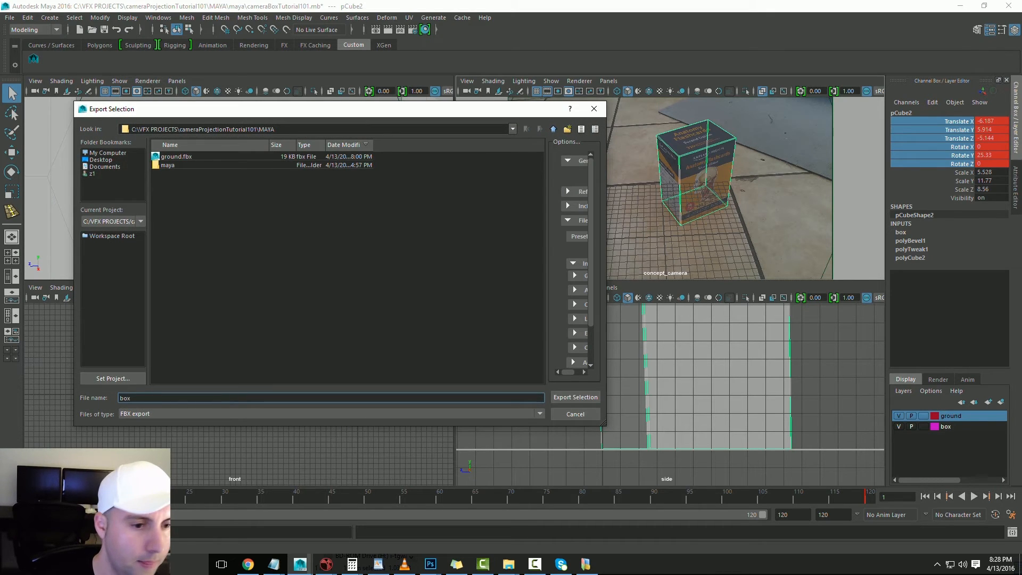
pyautogui.press('Return')
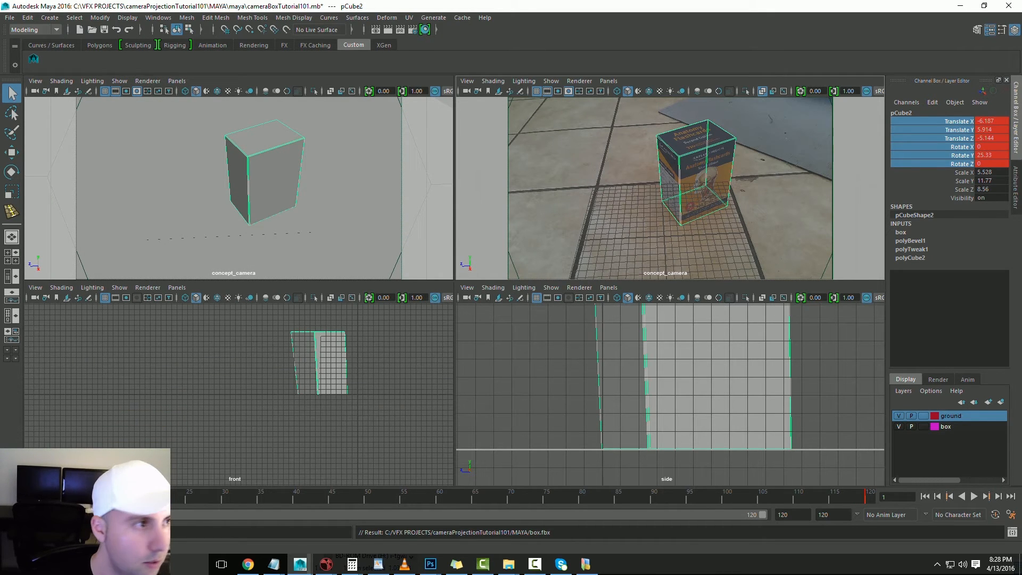
# Look through concept_camera in the view with the box photo and select that camera
pyautogui.click(609, 81)
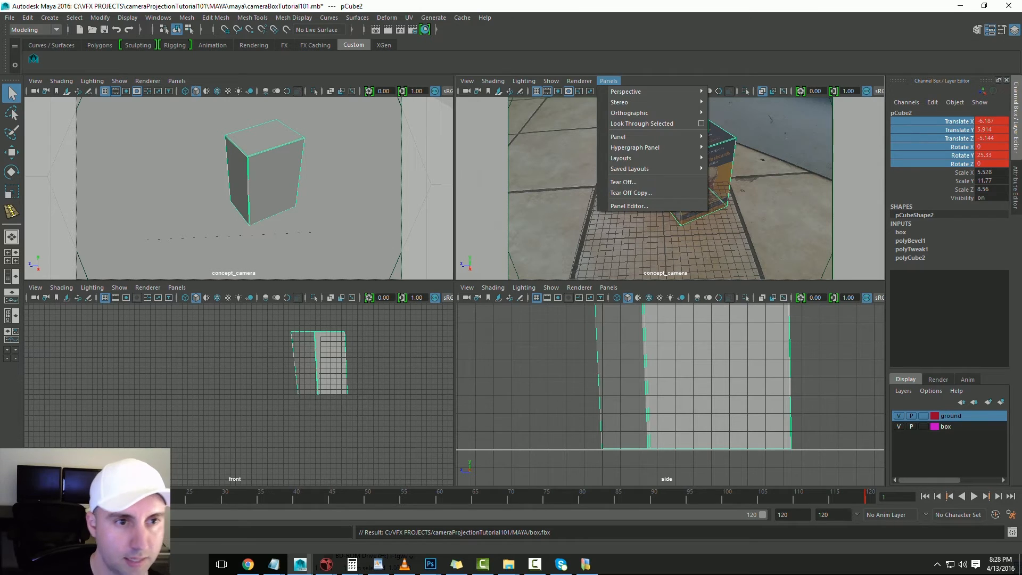
pyautogui.moveTo(628, 92)
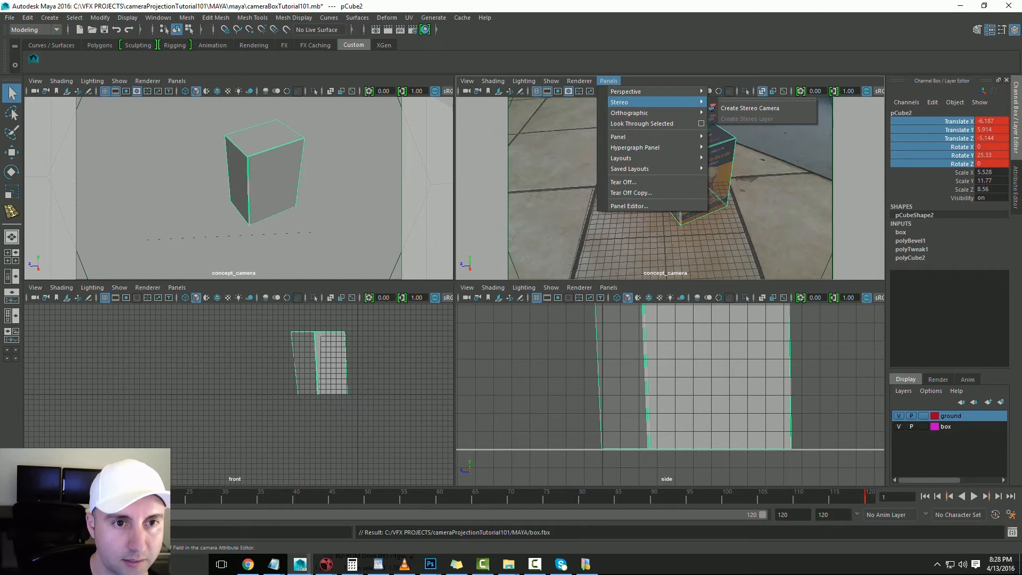
pyautogui.click(743, 103)
pyautogui.click(467, 81)
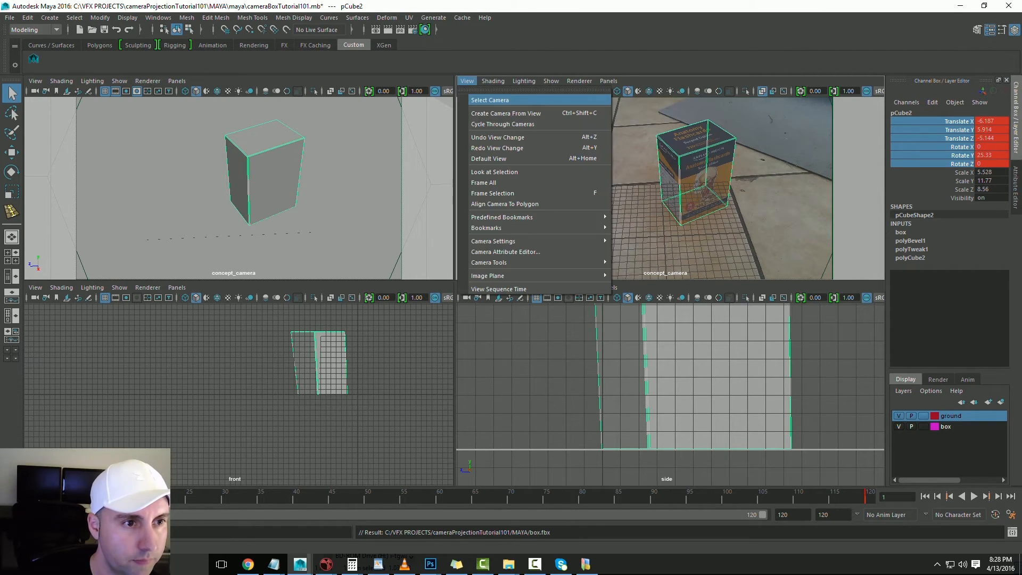
pyautogui.click(487, 100)
# Export the selected concept_camera as the FBX file camera_concept in the MAYA folder
pyautogui.click(10, 17)
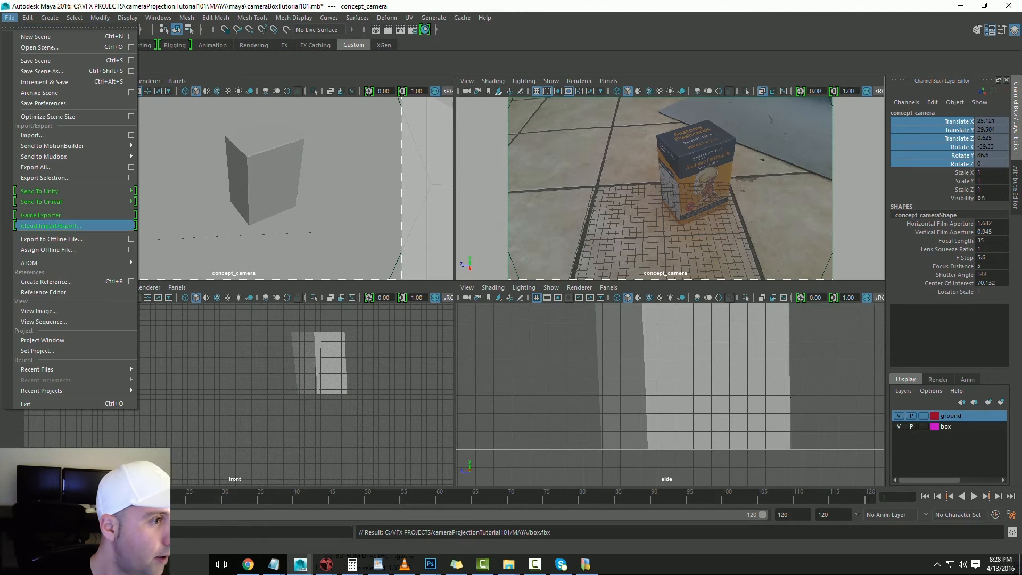
pyautogui.click(37, 178)
pyautogui.write('c')
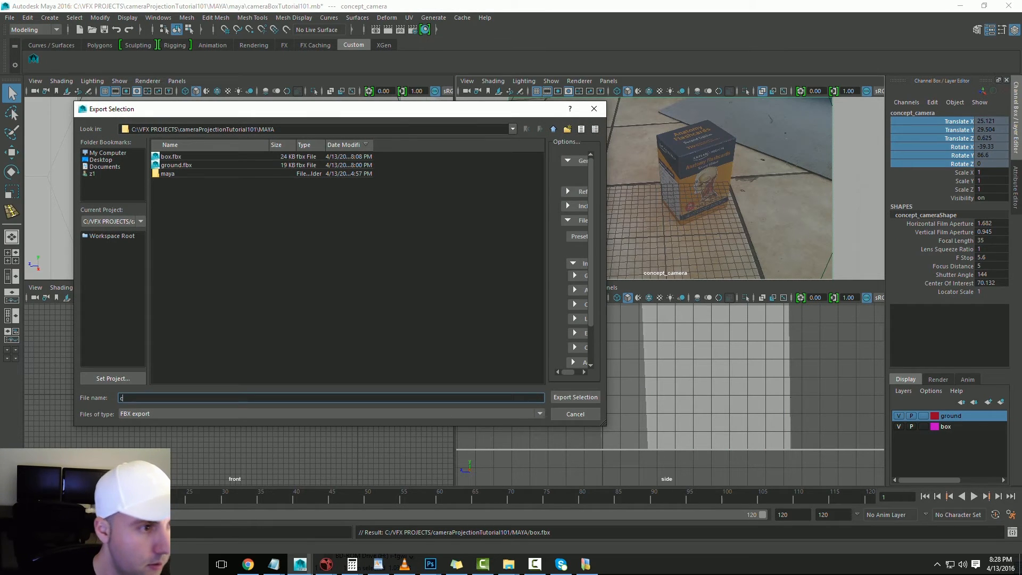
pyautogui.write('oncep')
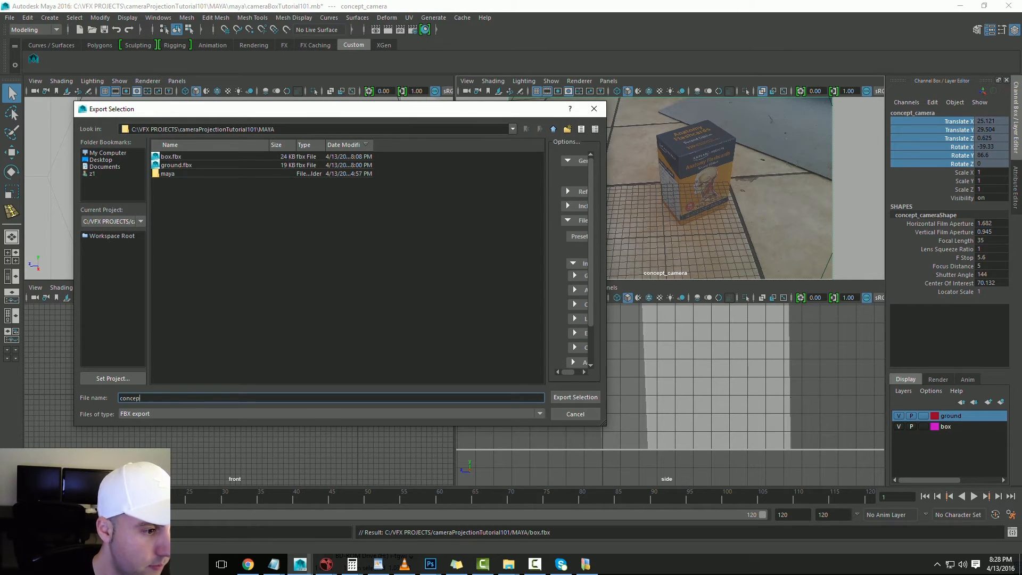
pyautogui.press('BackSpace')
pyautogui.press('BackSpace')
pyautogui.press('BackSpace')
pyautogui.press('BackSpace')
pyautogui.press('BackSpace')
pyautogui.press('BackSpace')
pyautogui.write('camera_conce')
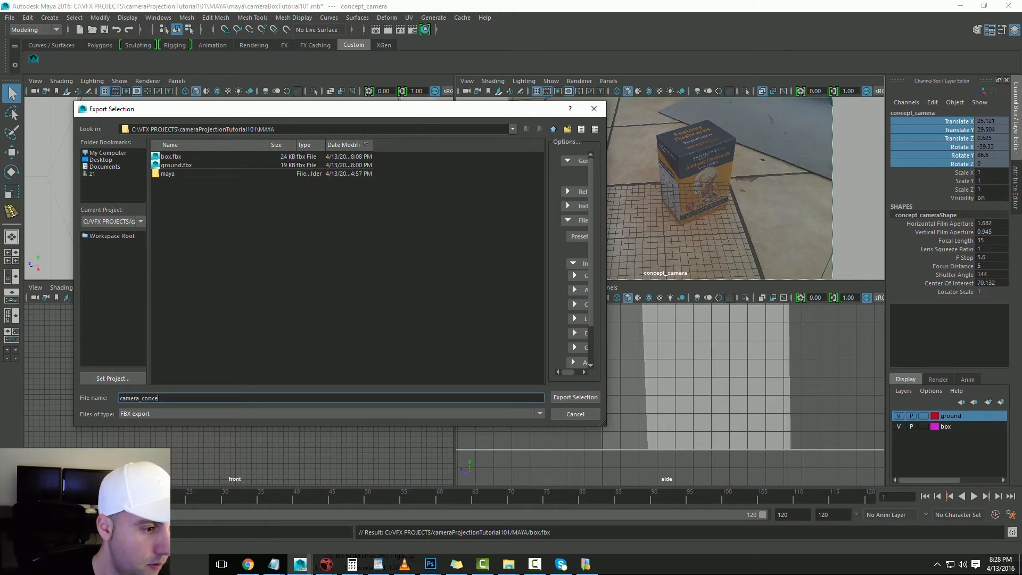
pyautogui.write('pt')
pyautogui.press('Return')
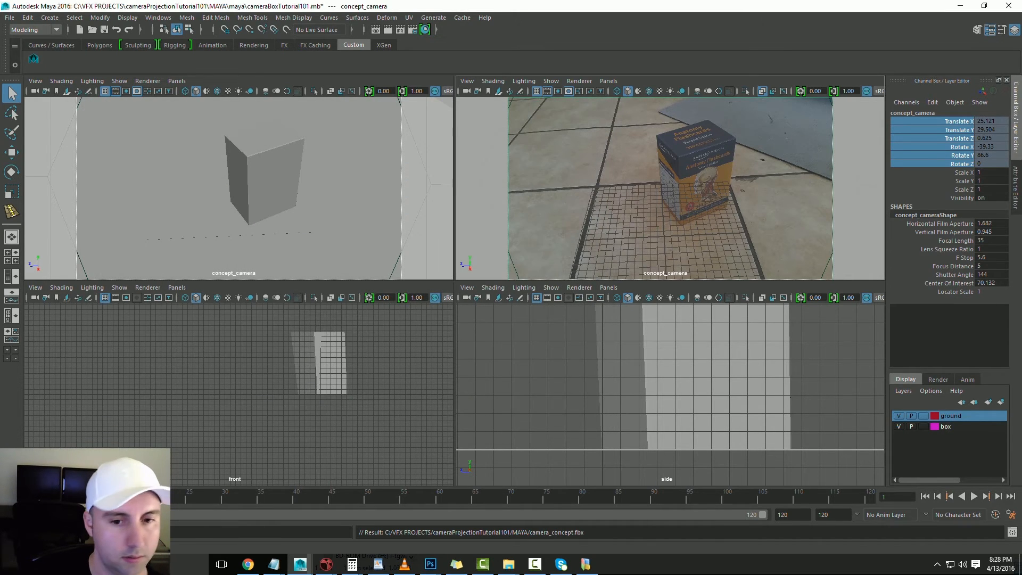
# Look through animated_camera in the view with the box photo and select that camera
pyautogui.click(608, 81)
pyautogui.moveTo(639, 92)
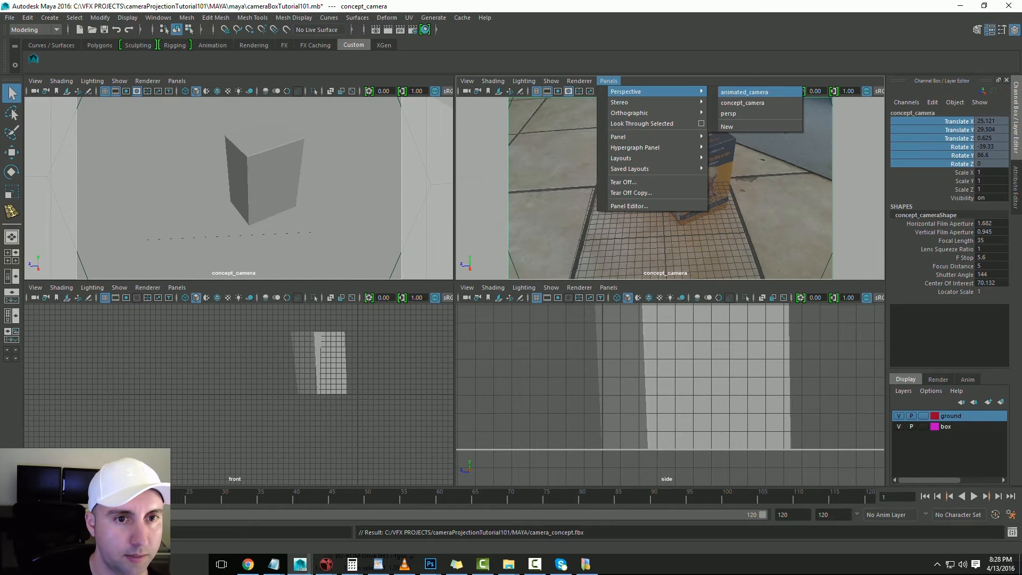
pyautogui.click(745, 92)
pyautogui.click(467, 81)
pyautogui.click(467, 81)
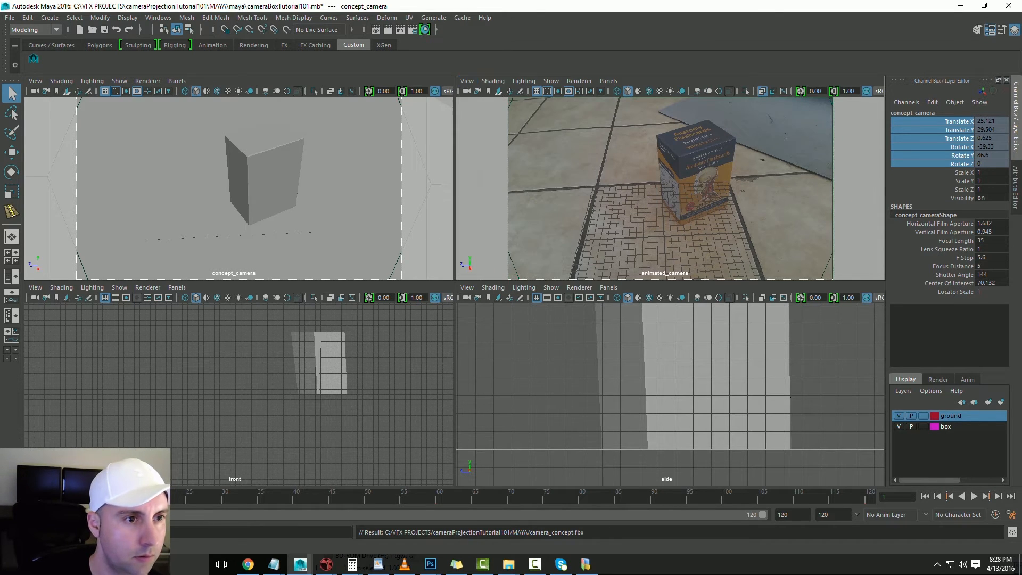
# Export the selected animated_camera as the FBX file camera_animated in the MAYA folder
pyautogui.click(10, 17)
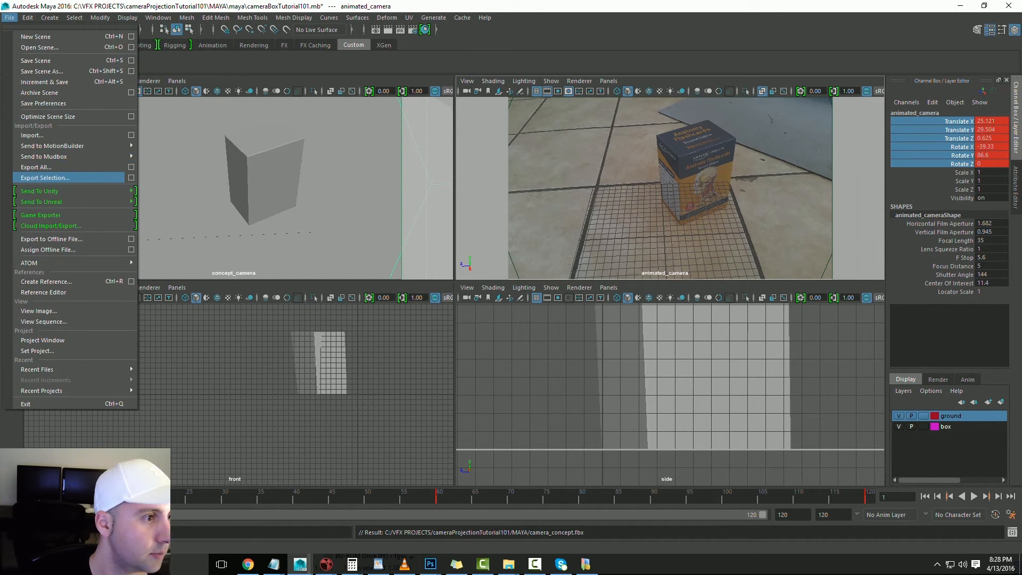
pyautogui.click(45, 177)
pyautogui.write('c')
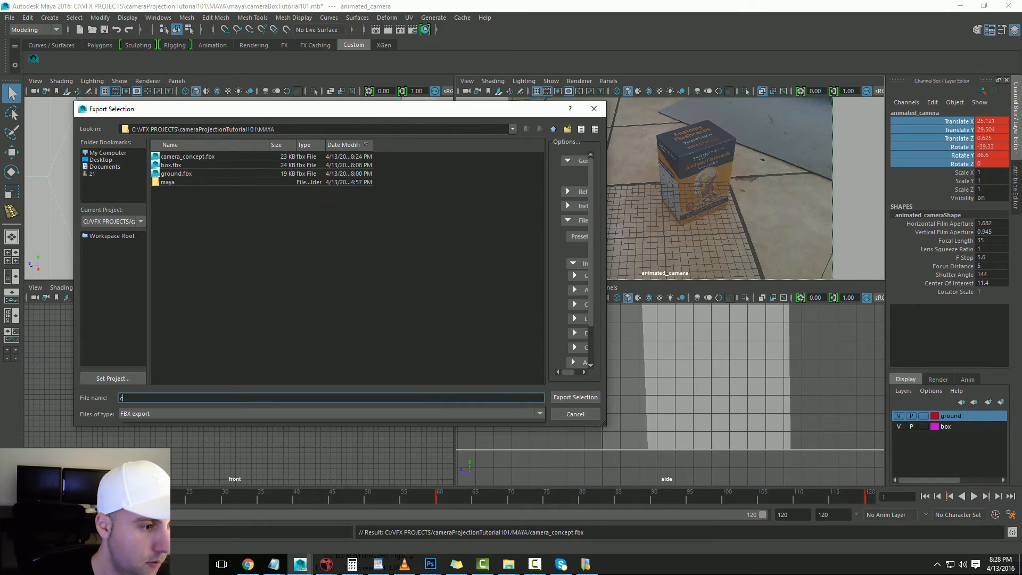
pyautogui.write('amera_anima')
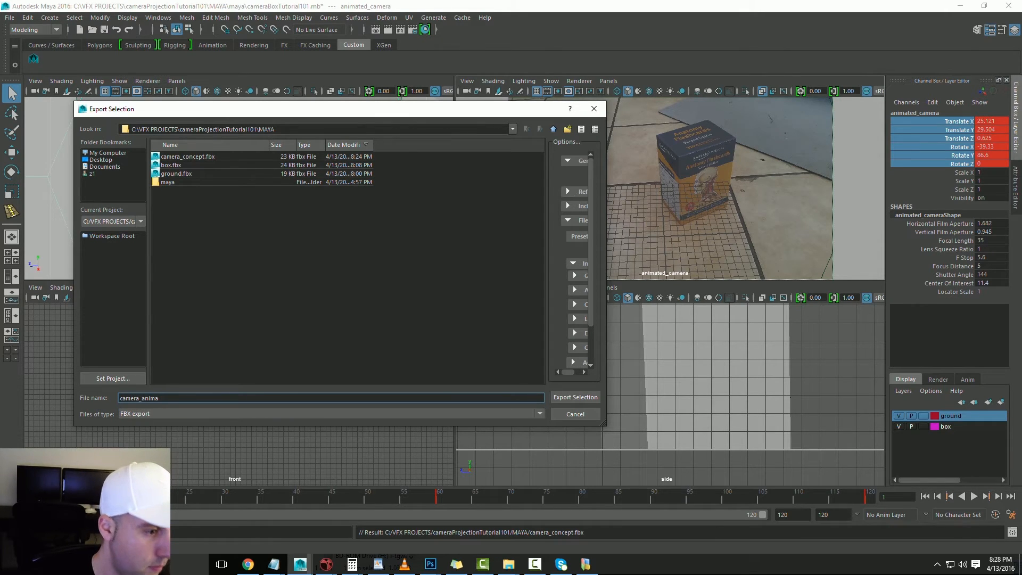
pyautogui.write('ted')
pyautogui.click(576, 397)
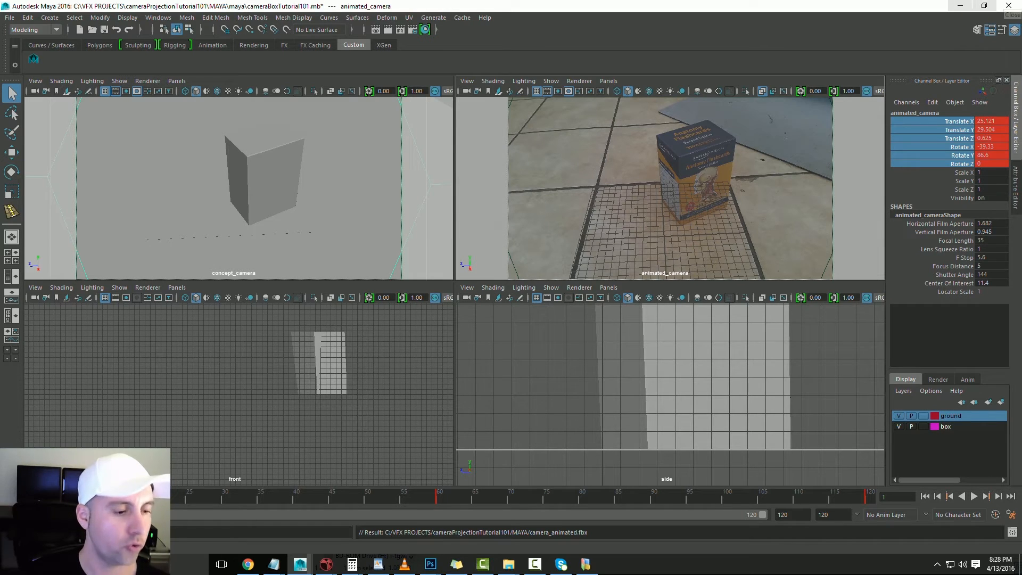
# Switch to the untitled Nuke script and view the layout options of the viewer pane
pyautogui.moveTo(326, 564)
pyautogui.click(383, 514)
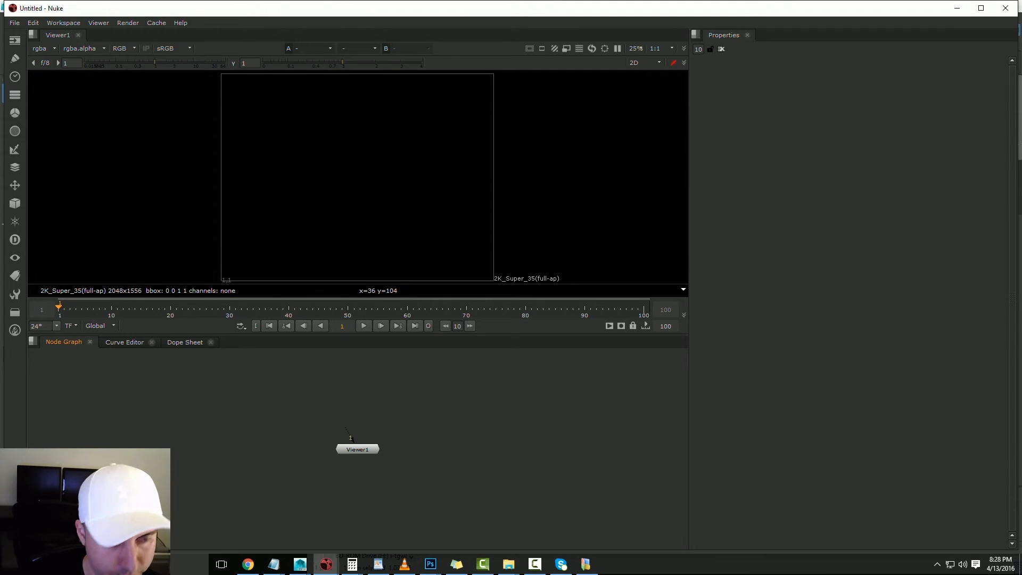
pyautogui.moveTo(358, 449); pyautogui.dragTo(309, 523, button='middle')
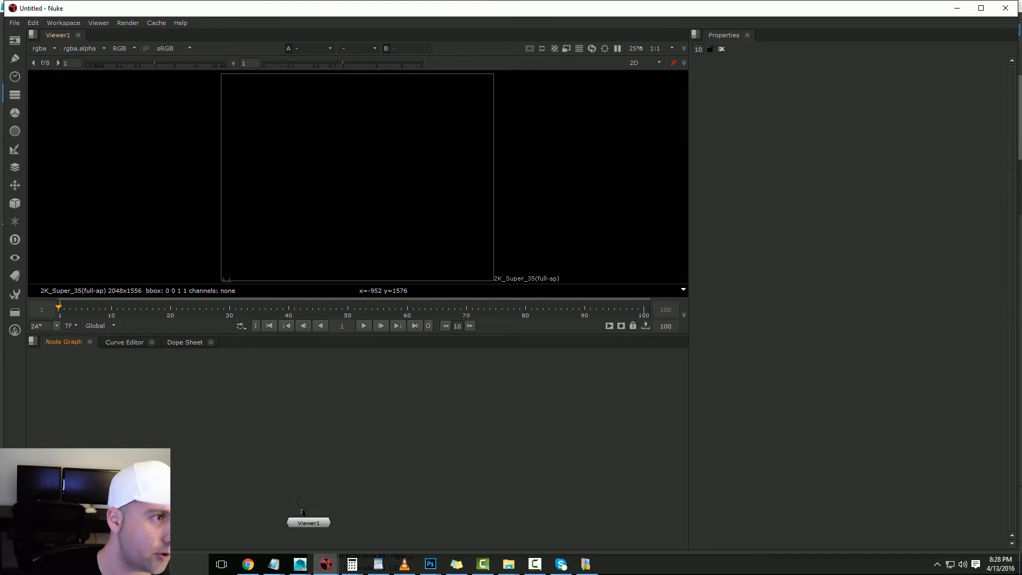
pyautogui.click(33, 34)
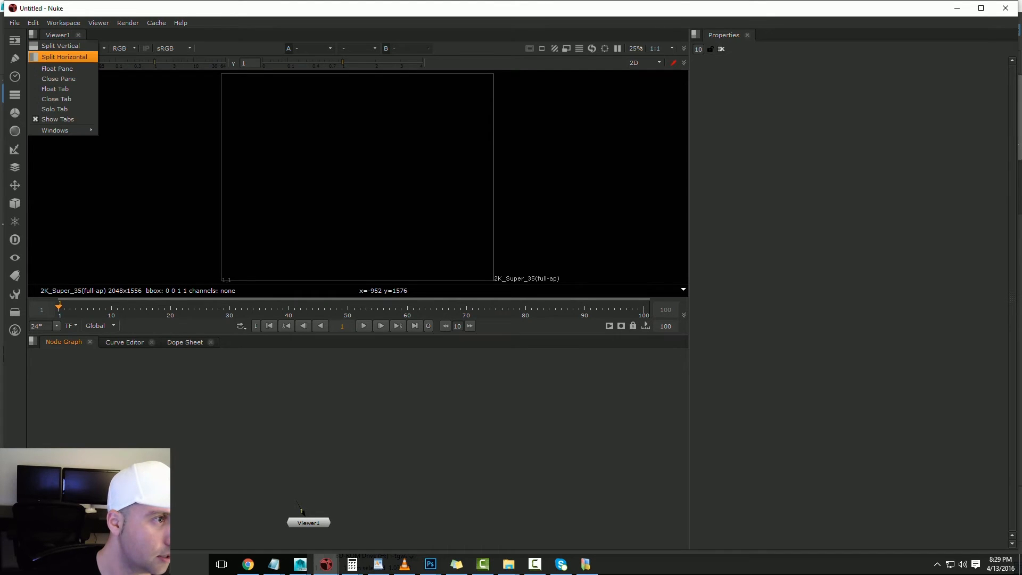
pyautogui.press('Escape')
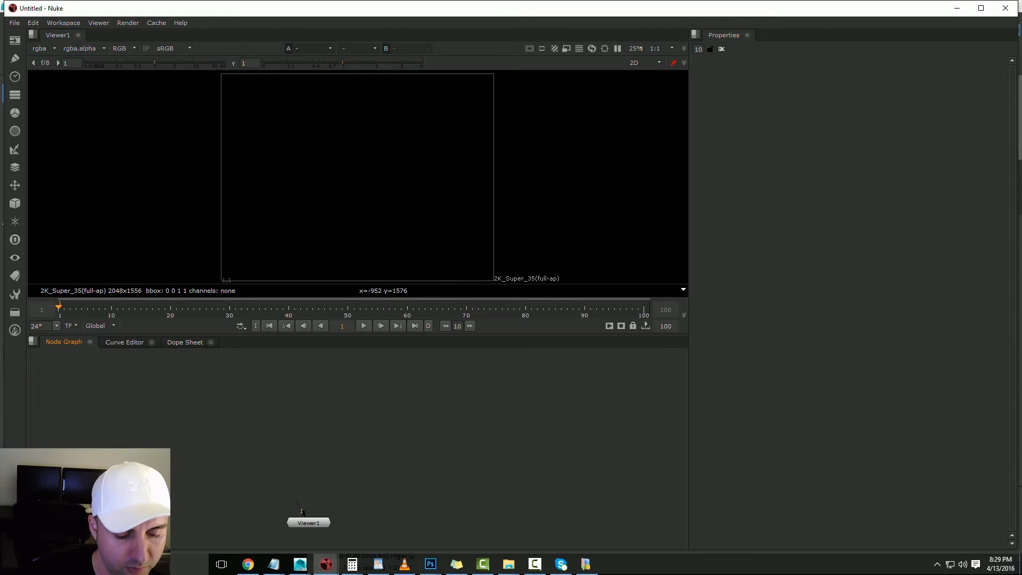
# Add a Scene node to the node graph above the Viewer node
pyautogui.press('Tab')
pyautogui.write('scene')
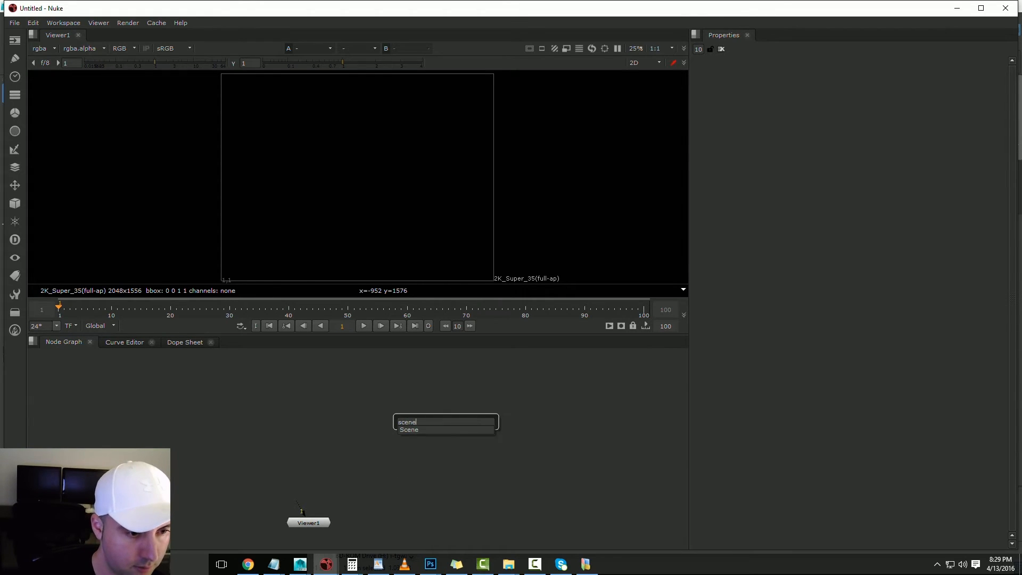
pyautogui.press('Return')
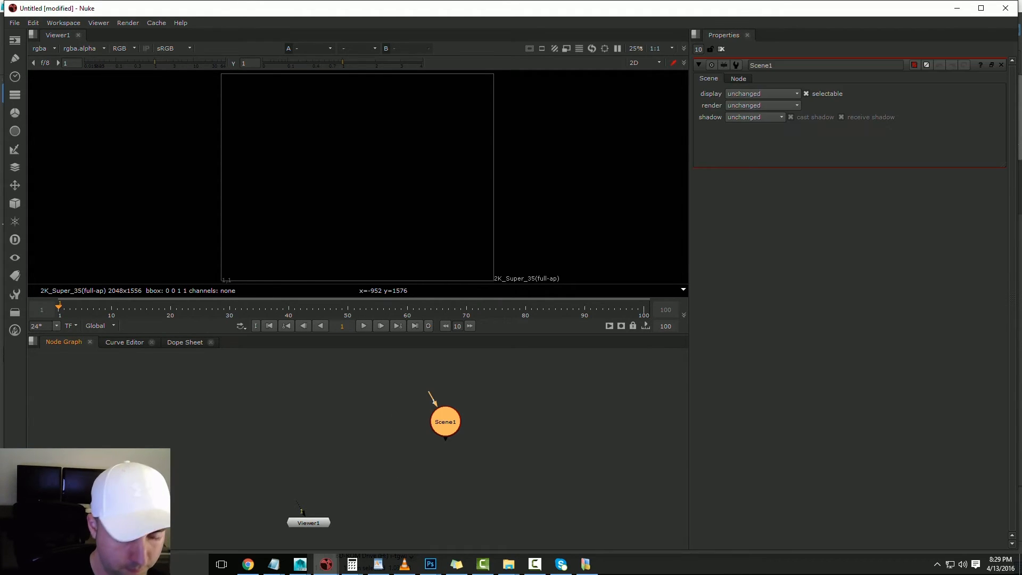
# Add two Camera nodes to the node graph, placing one above the Scene node and the other beside it
pyautogui.click(507, 421)
pyautogui.press('Tab')
pyautogui.write('camera')
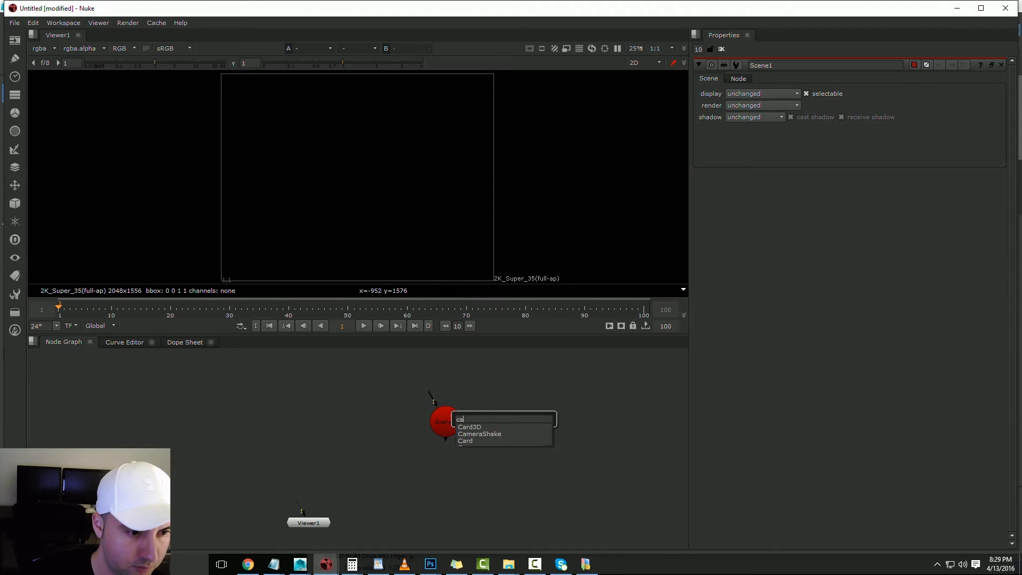
pyautogui.press('Return')
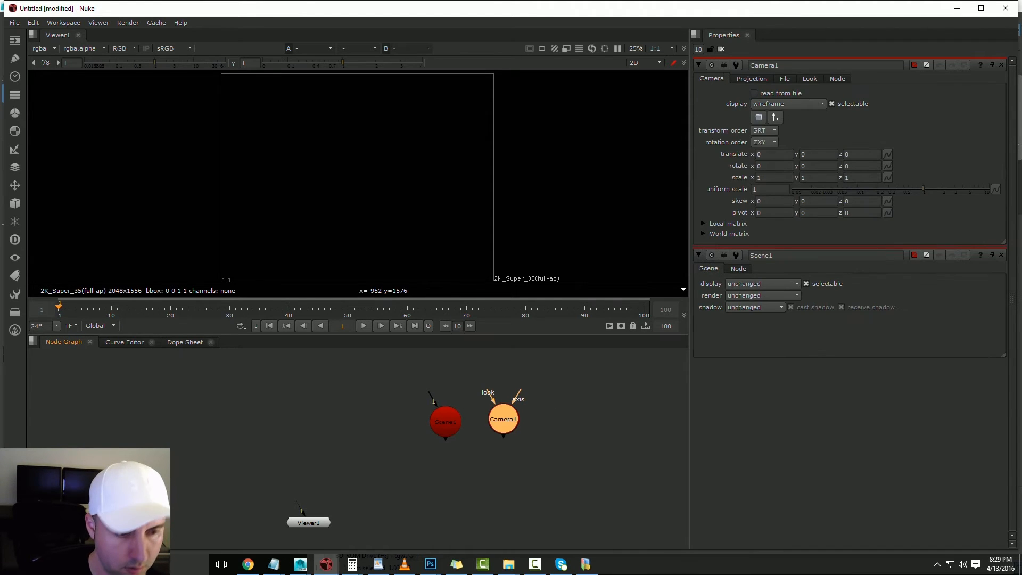
pyautogui.hotkey('ctrl', 'v')
pyautogui.moveTo(504, 419); pyautogui.dragTo(504, 399)
pyautogui.moveTo(503, 429); pyautogui.dragTo(475, 504)
pyautogui.moveTo(445, 421); pyautogui.dragTo(519, 469)
pyautogui.moveTo(475, 505); pyautogui.dragTo(451, 503)
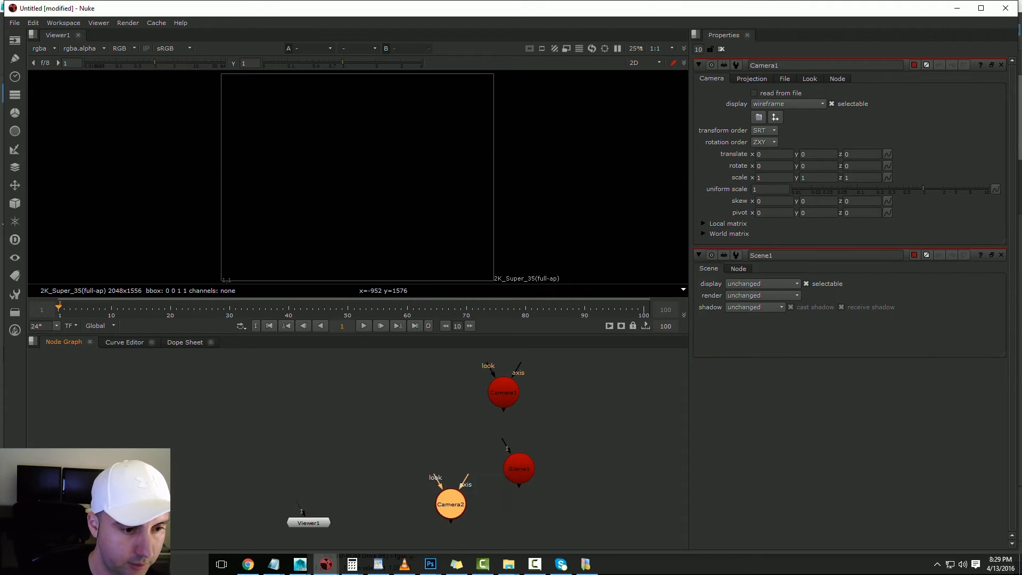
pyautogui.moveTo(504, 393); pyautogui.dragTo(486, 392)
# Add a ColorBars node and place it above the two cameras in the node graph
pyautogui.click(504, 437)
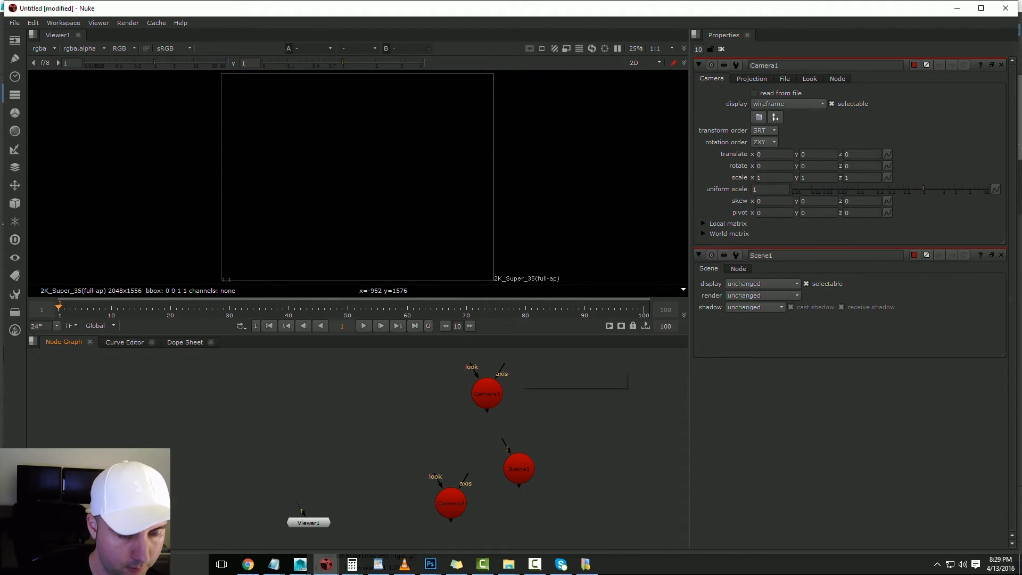
pyautogui.press('Tab')
pyautogui.write('colorb')
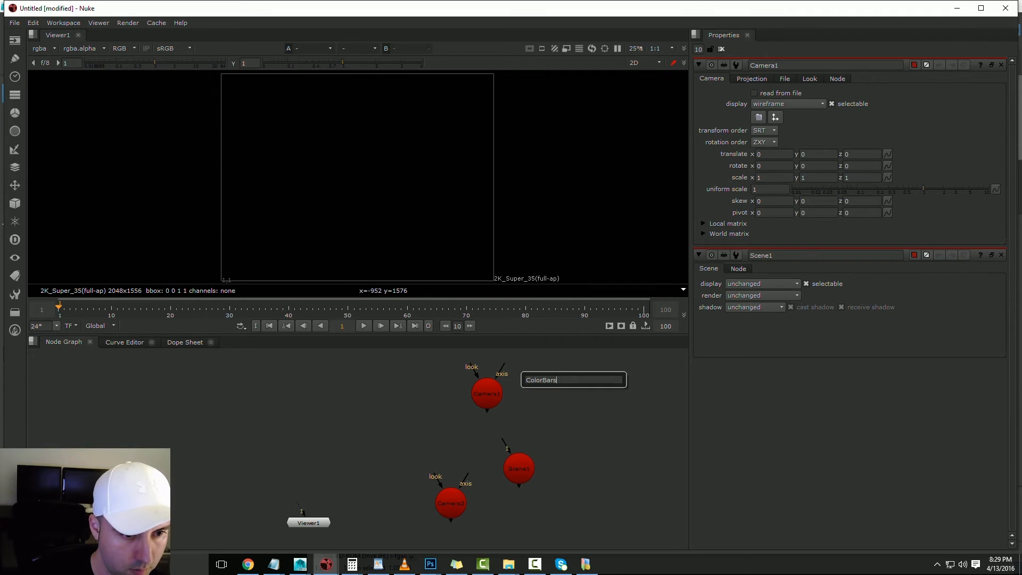
pyautogui.press('Return')
pyautogui.moveTo(586, 385); pyautogui.dragTo(556, 377)
pyautogui.moveTo(556, 377); pyautogui.dragTo(553, 432, button='middle')
pyautogui.scroll(-3, 554, 434)
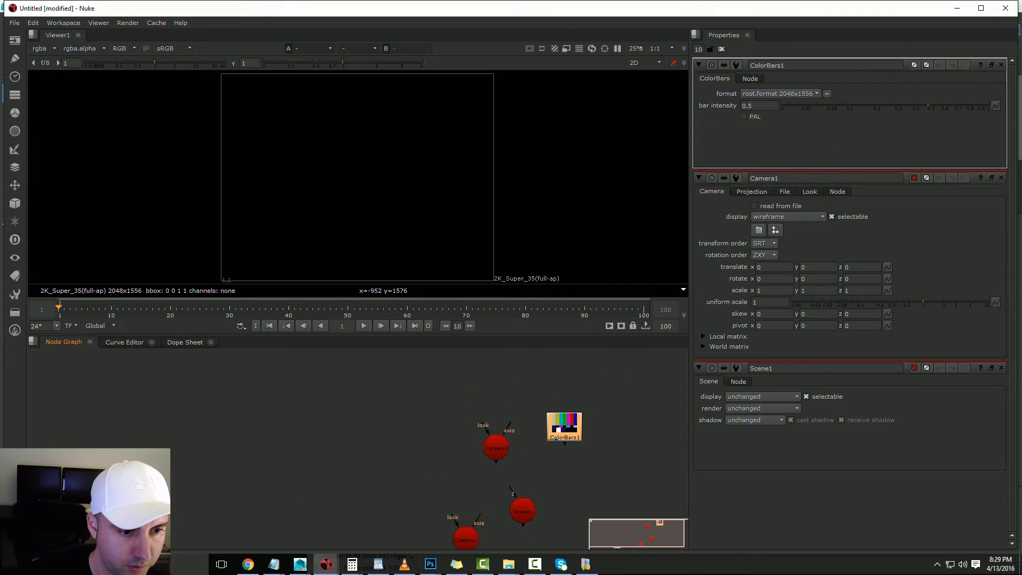
pyautogui.moveTo(556, 432); pyautogui.dragTo(537, 395)
pyautogui.click(497, 397)
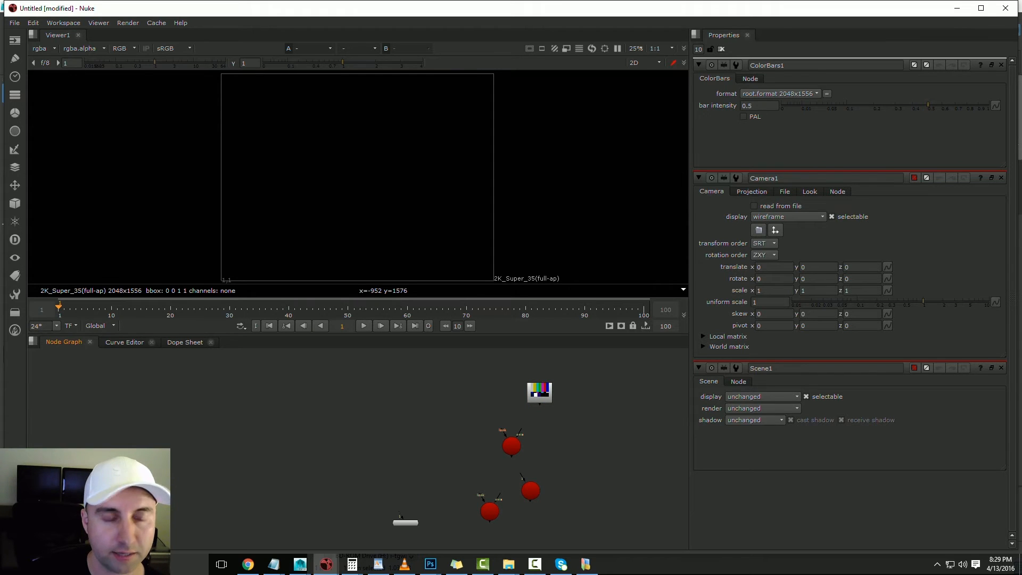
pyautogui.press('r')
pyautogui.press('Escape')
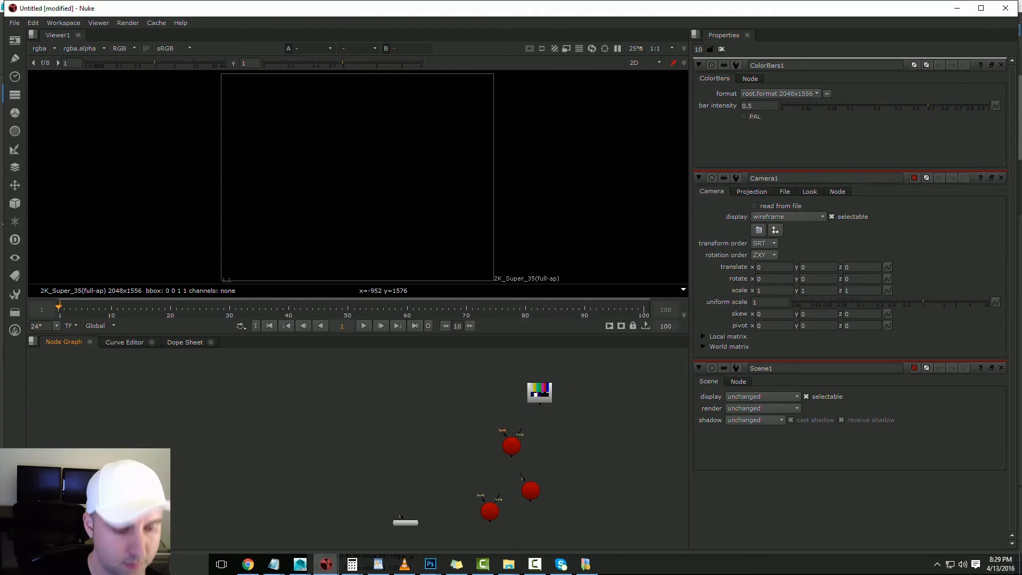
pyautogui.press('Tab')
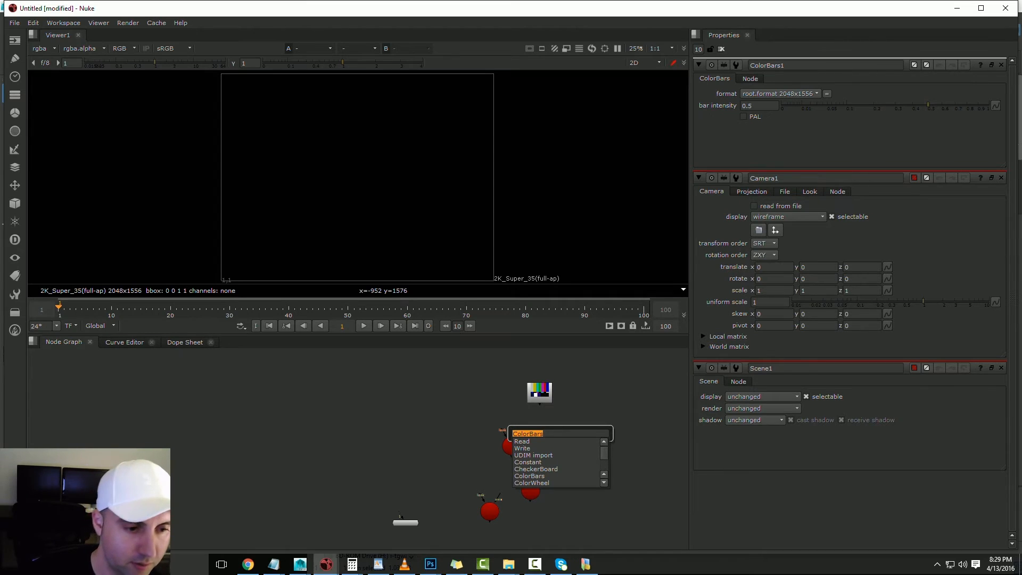
pyautogui.press('BackSpace')
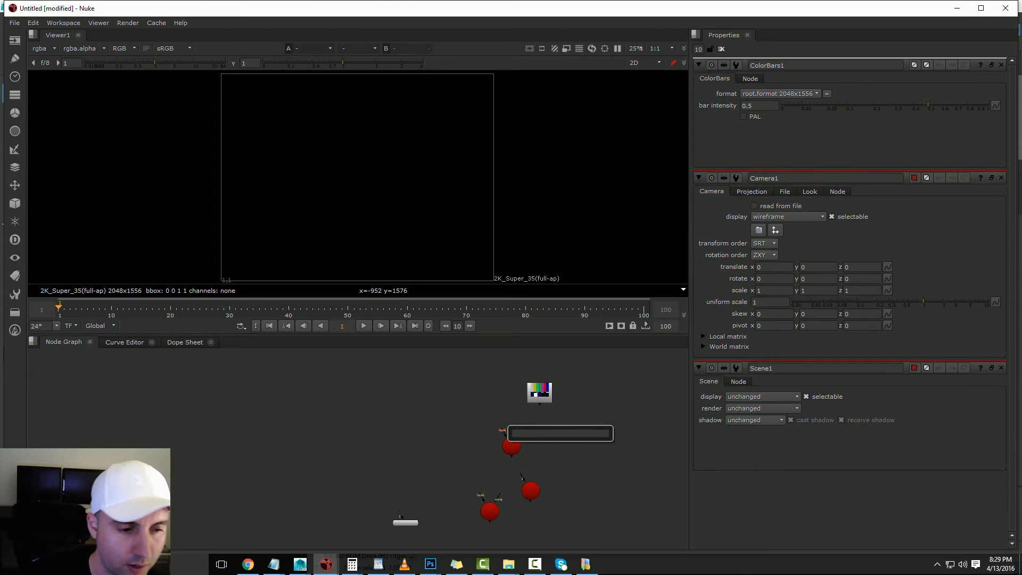
pyautogui.press('Escape')
pyautogui.rightClick(560, 429)
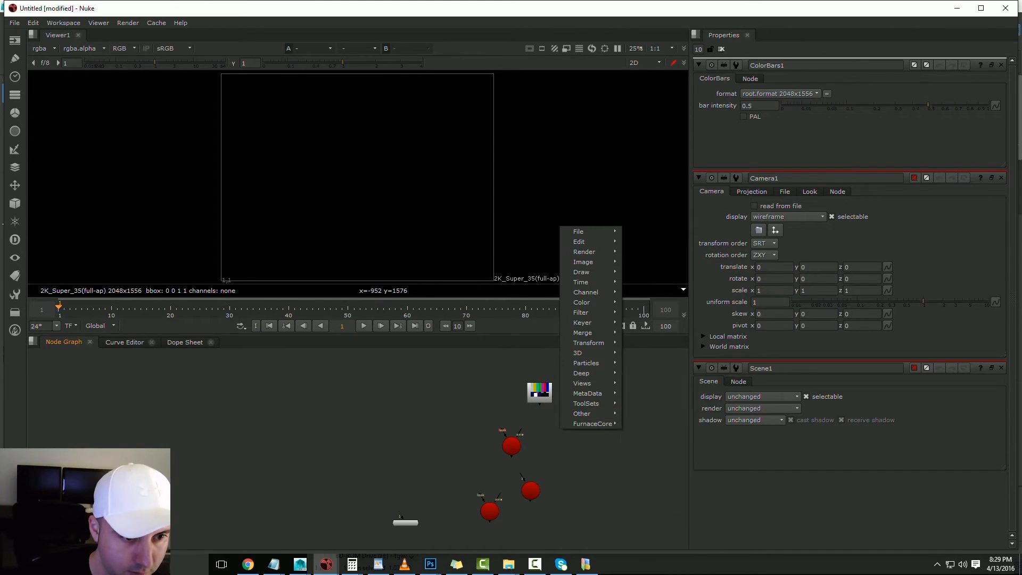
pyautogui.moveTo(582, 413)
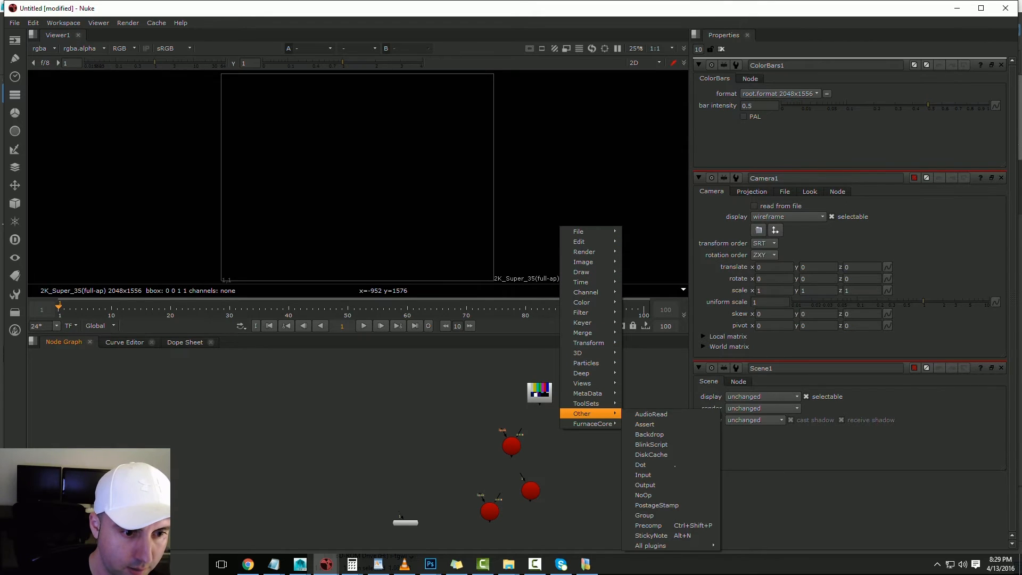
pyautogui.press('Escape')
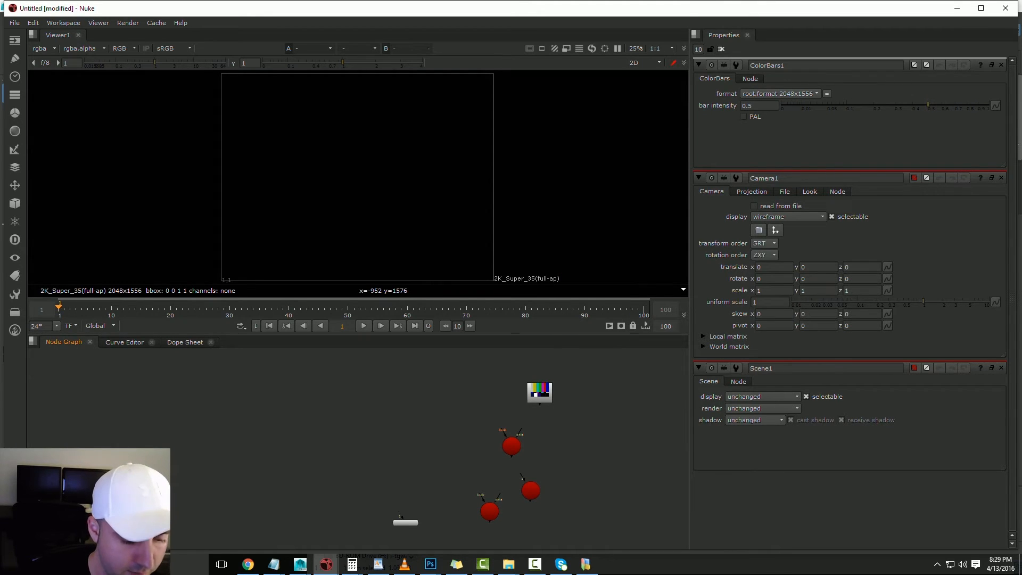
# Add a ReadGeo node and place it below the ColorBars node, beside the upper camera
pyautogui.press('Tab')
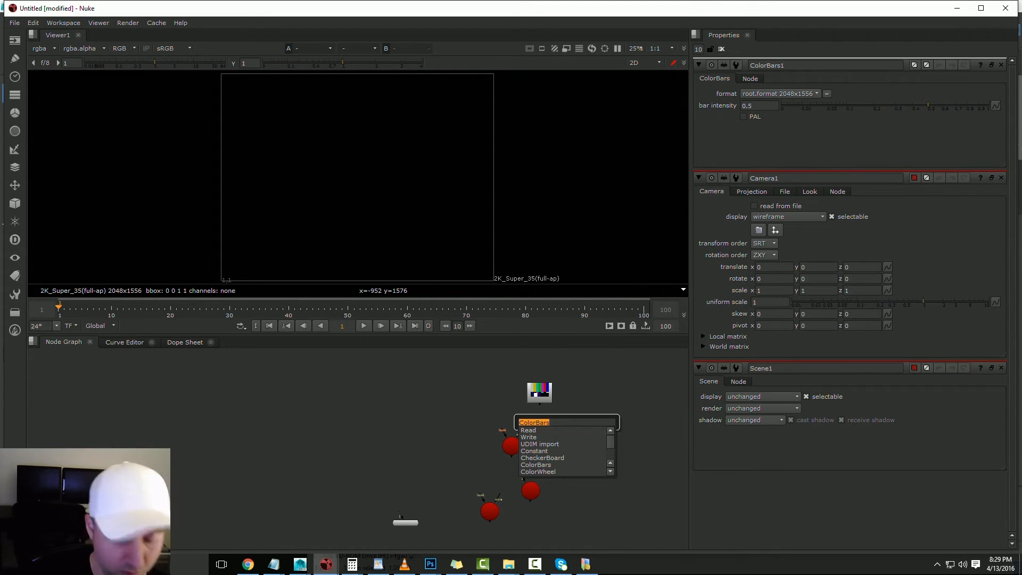
pyautogui.write('read')
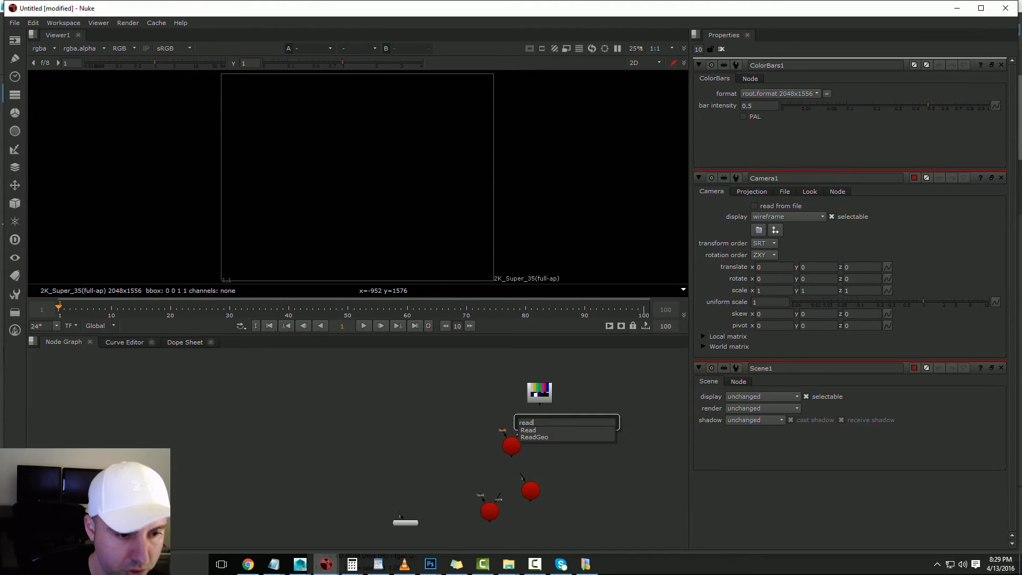
pyautogui.press('Down')
pyautogui.press('Return')
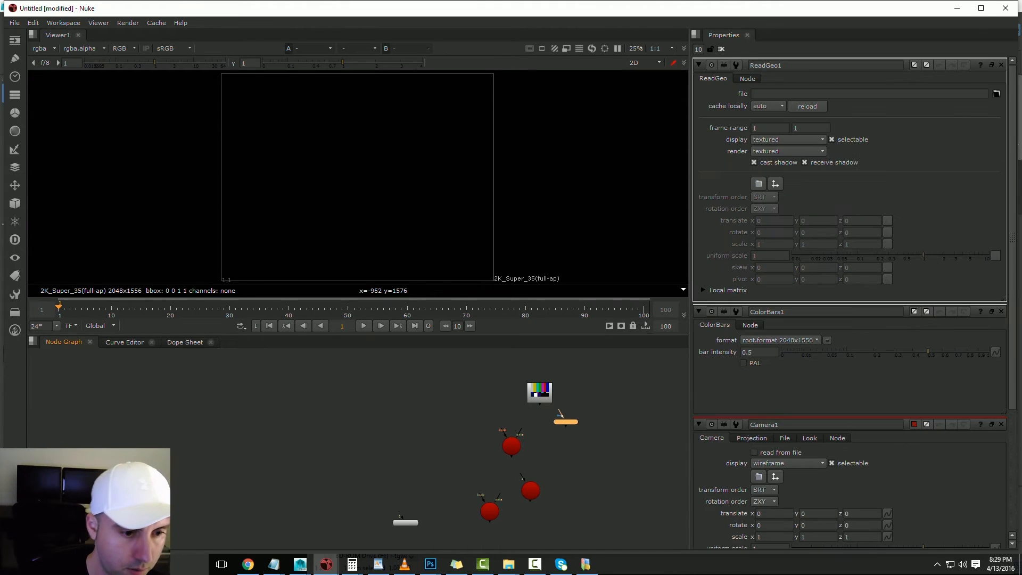
pyautogui.moveTo(560, 414); pyautogui.dragTo(554, 437)
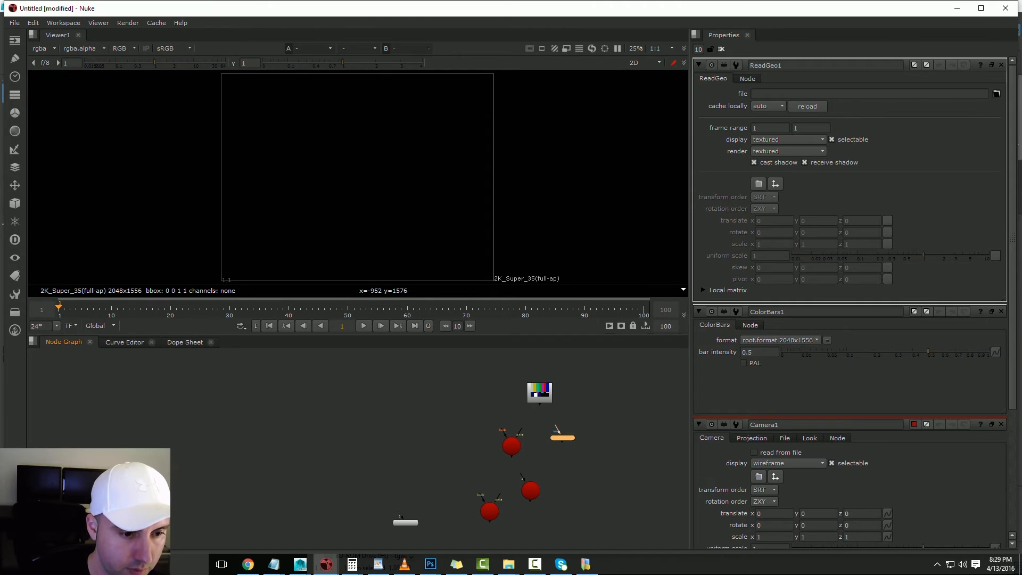
# Add a Project3D node directly above ReadGeo1 and connect it to the img input of ReadGeo1
pyautogui.press('Tab')
pyautogui.write('project')
pyautogui.press('Return')
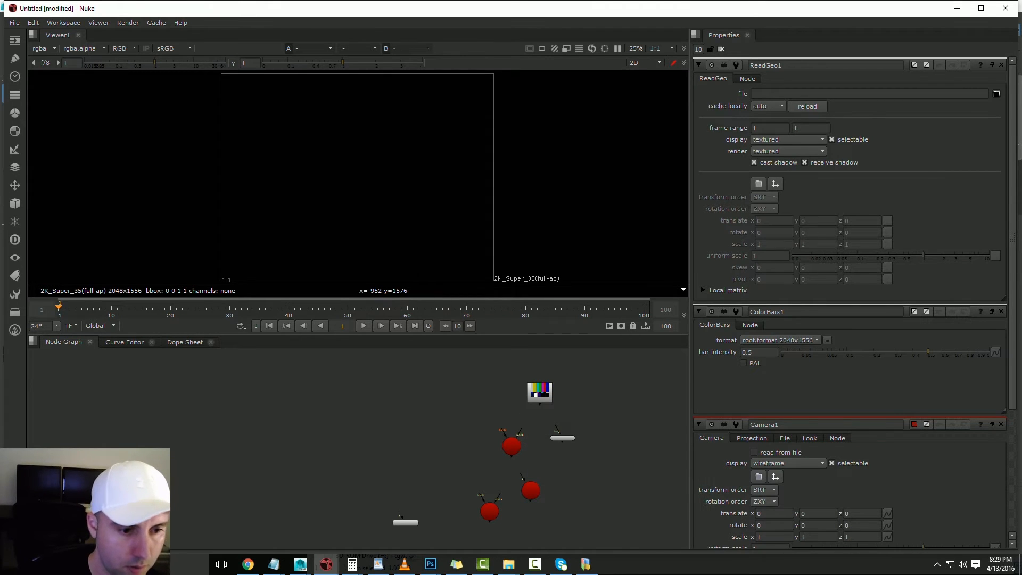
pyautogui.scroll(3, 559, 420)
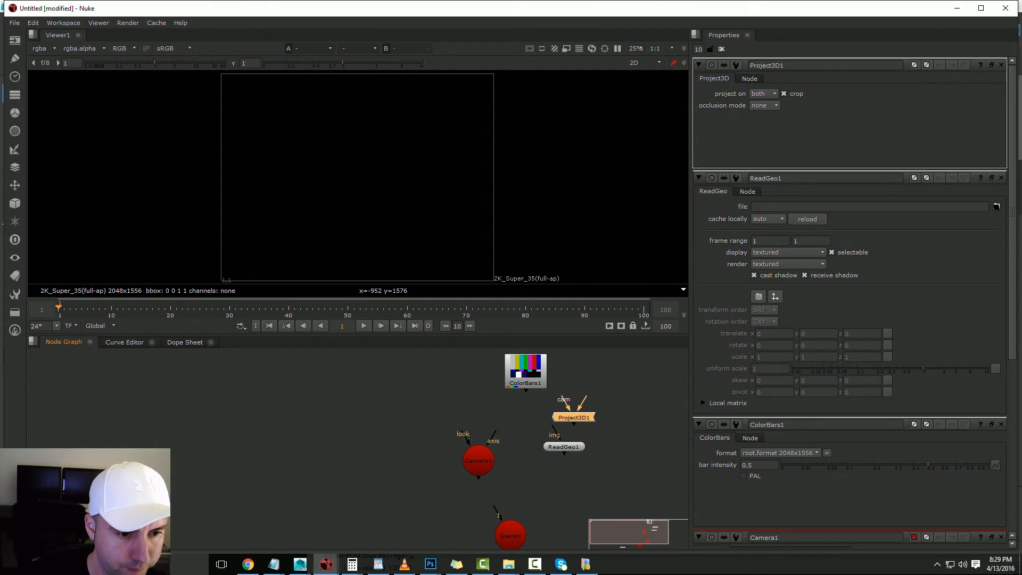
pyautogui.moveTo(574, 417); pyautogui.dragTo(557, 422)
pyautogui.click(556, 443)
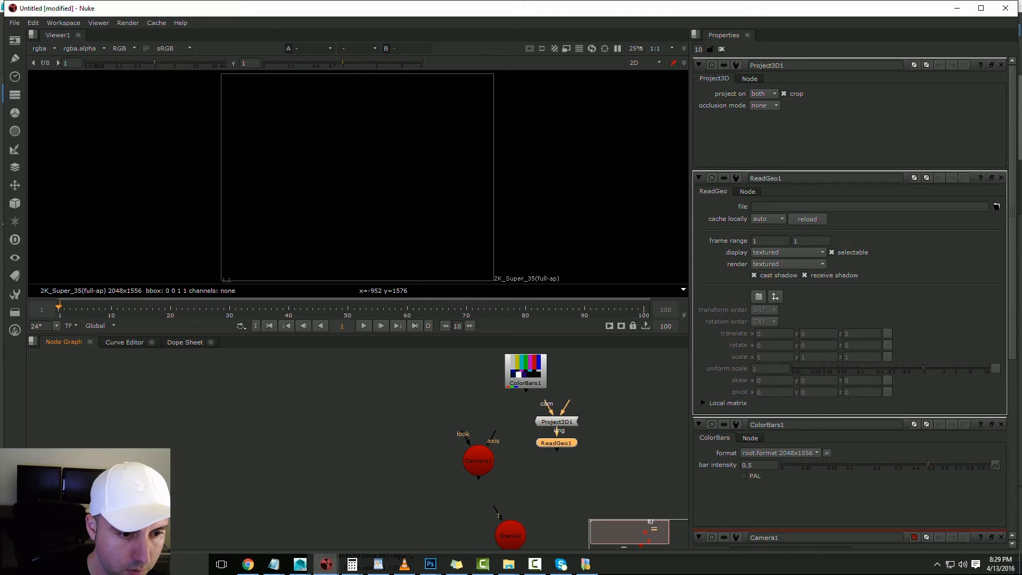
# Connect Camera1 to the cam input of Project3D1 and ColorBars1 to its image input, spacing the nodes out
pyautogui.moveTo(479, 461); pyautogui.dragTo(454, 405)
pyautogui.moveTo(522, 407); pyautogui.dragTo(516, 475)
pyautogui.moveTo(505, 434); pyautogui.dragTo(455, 406)
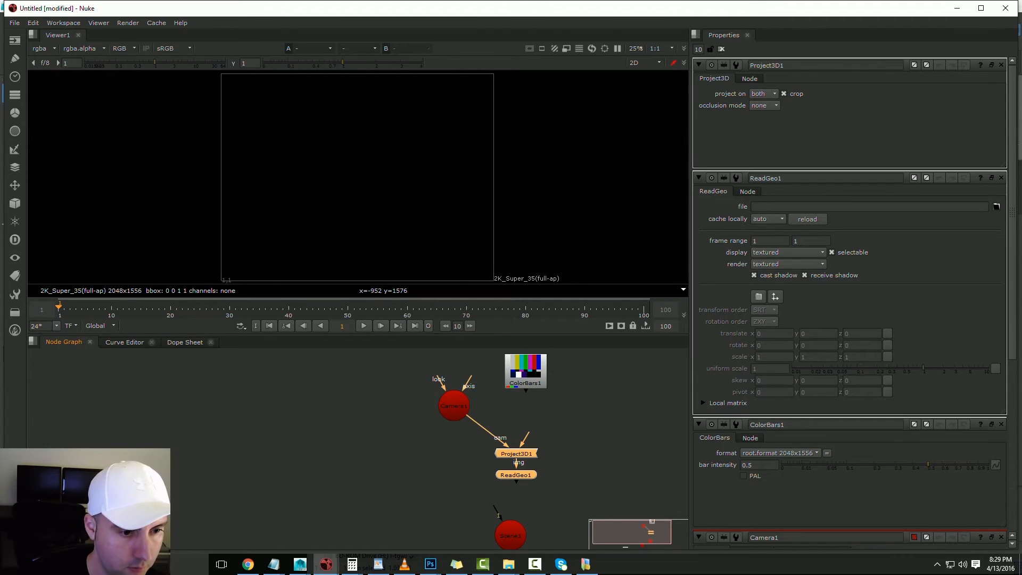
pyautogui.moveTo(524, 437); pyautogui.dragTo(517, 369)
pyautogui.click(545, 424)
pyautogui.press('f')
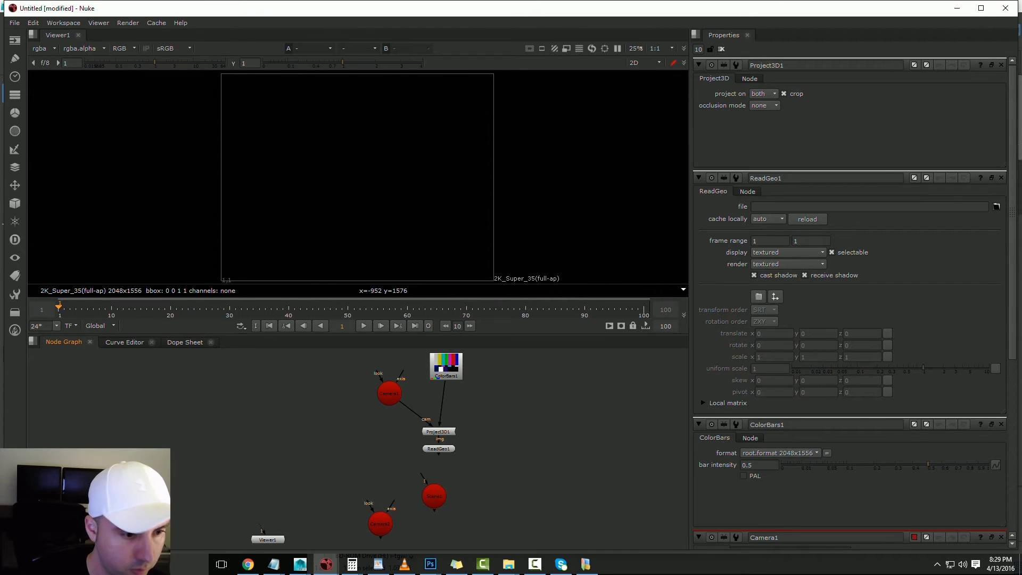
# Connect ReadGeo1 to the Scene node, and add a ScanlineRender node fed by the scene and Camera2
pyautogui.moveTo(426, 481)
pyautogui.mouseDown()
pyautogui.moveTo(438, 450)
pyautogui.moveTo(439, 487)
pyautogui.mouseUp()
pyautogui.moveTo(479, 495); pyautogui.dragTo(479, 448, button='middle')
pyautogui.click(480, 449)
pyautogui.press('Tab')
pyautogui.write('scan')
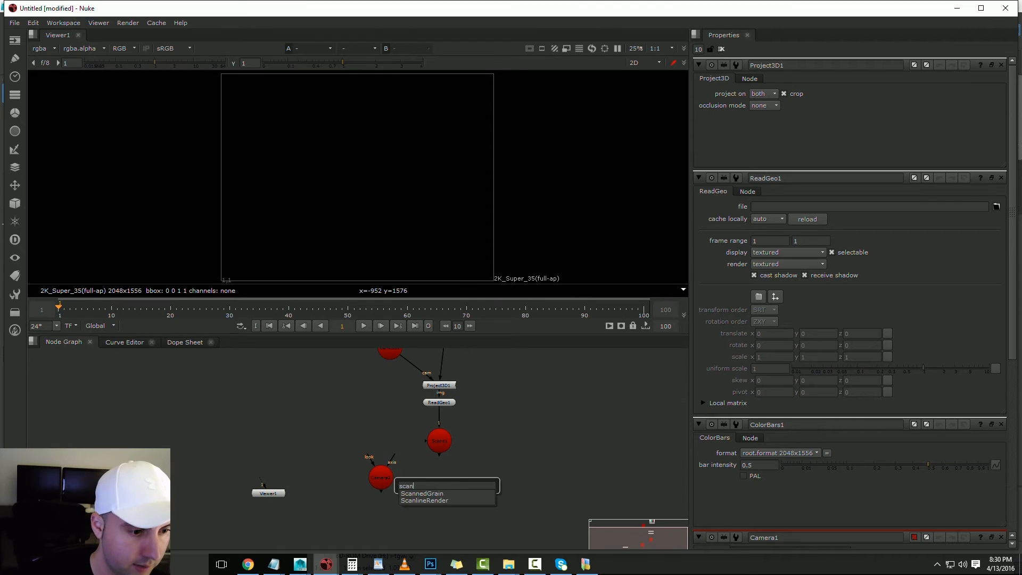
pyautogui.press('Return')
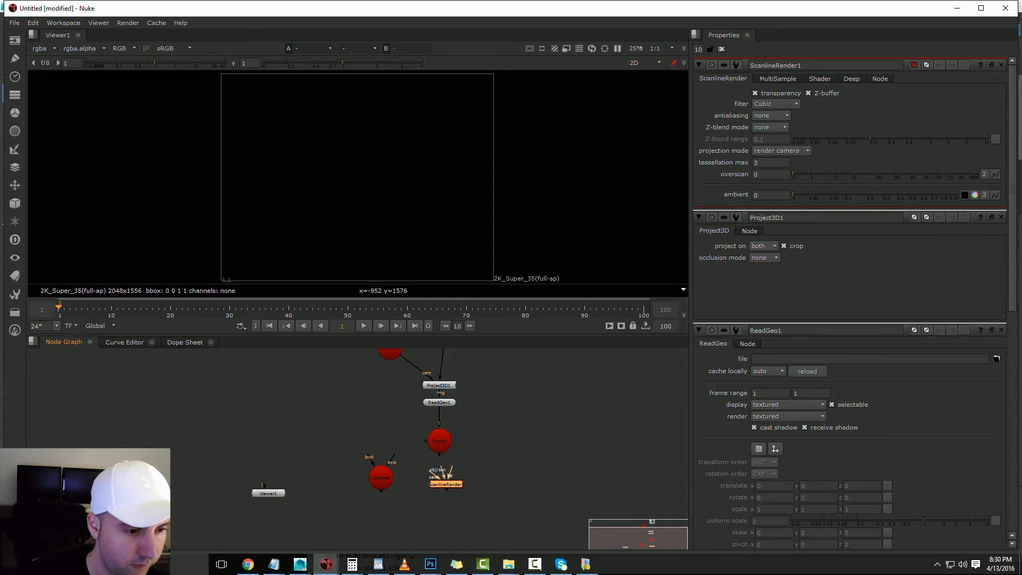
pyautogui.moveTo(447, 484); pyautogui.dragTo(439, 443)
pyautogui.rightClick(496, 437)
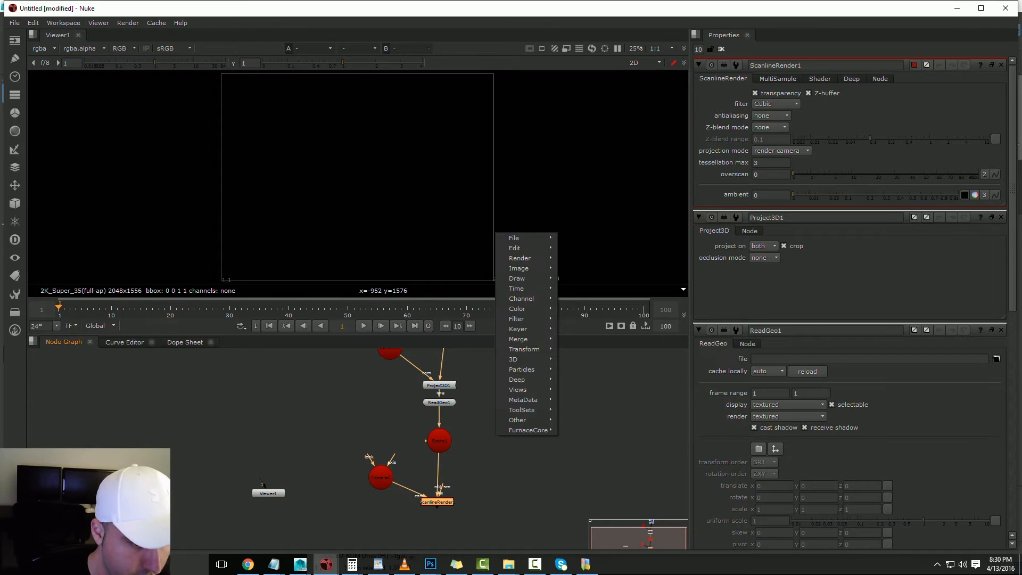
pyautogui.moveTo(527, 359)
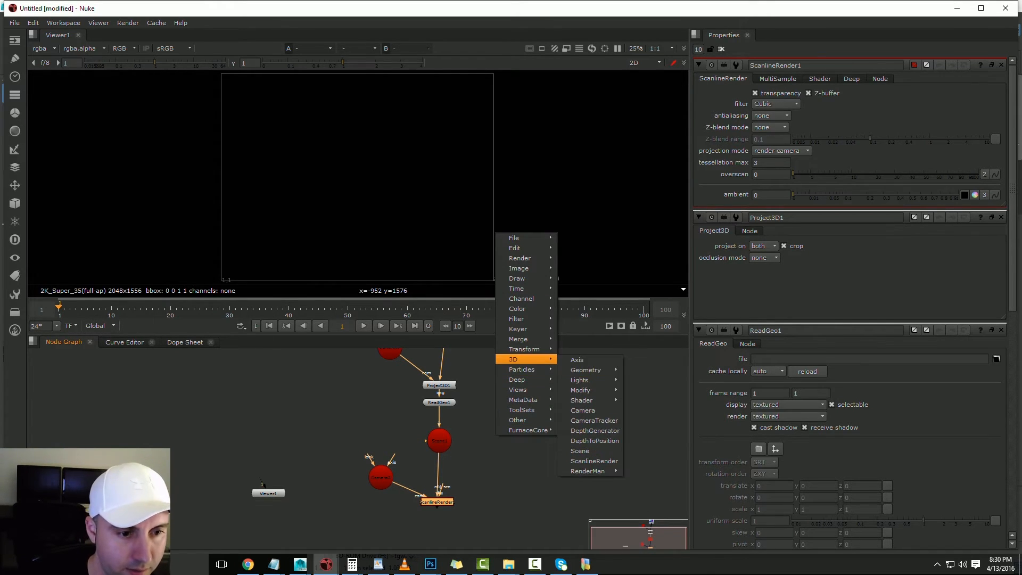
pyautogui.moveTo(585, 370)
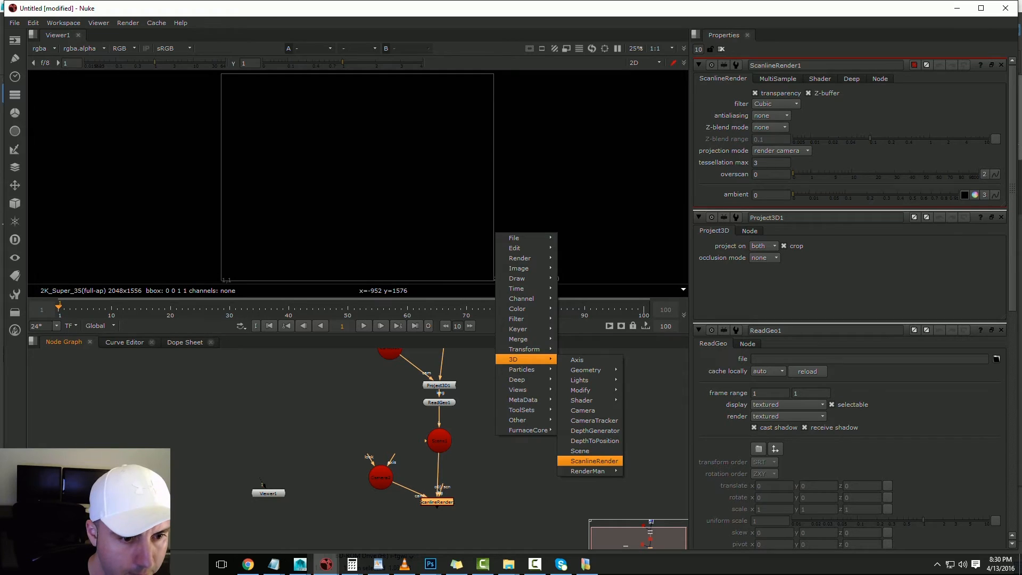
pyautogui.moveTo(583, 390)
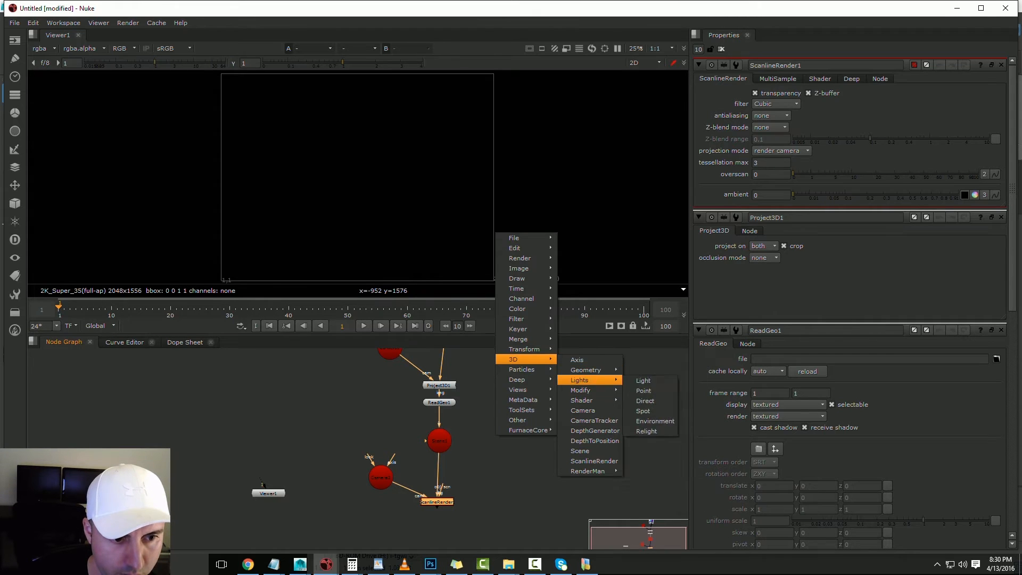
pyautogui.click(641, 413)
pyautogui.scroll(-2, 490, 455)
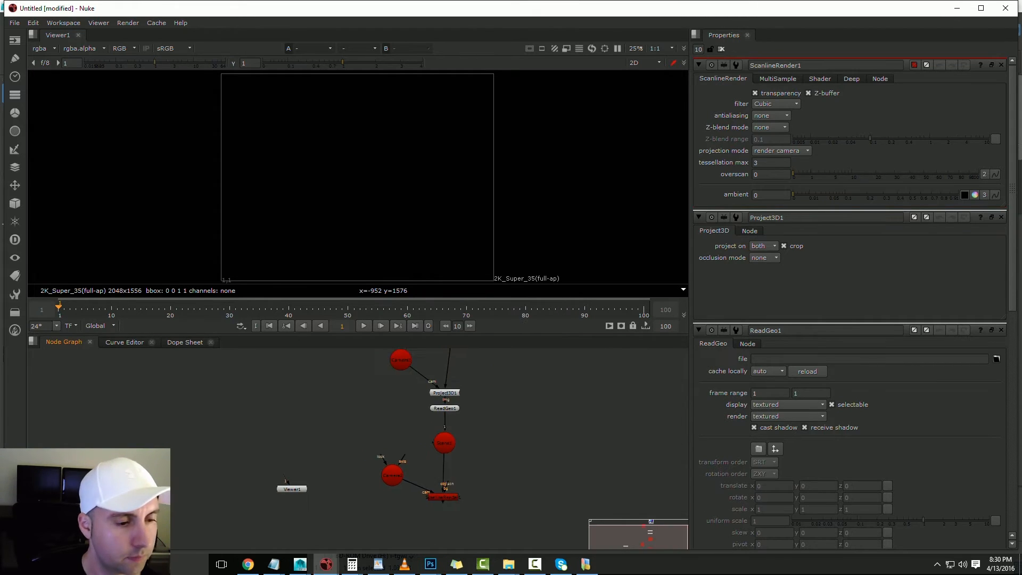
pyautogui.moveTo(489, 454); pyautogui.dragTo(506, 486, button='middle')
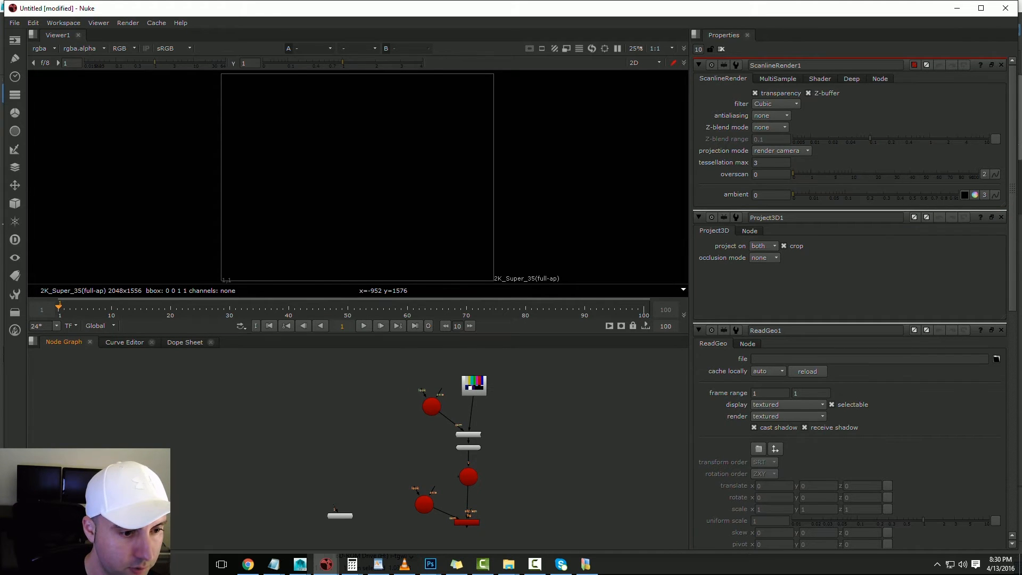
# Align the ColorBars node above Project3D1 and switch the viewer from 2D to the 3D view
pyautogui.moveTo(474, 385); pyautogui.dragTo(430, 417)
pyautogui.scroll(2, 427, 443)
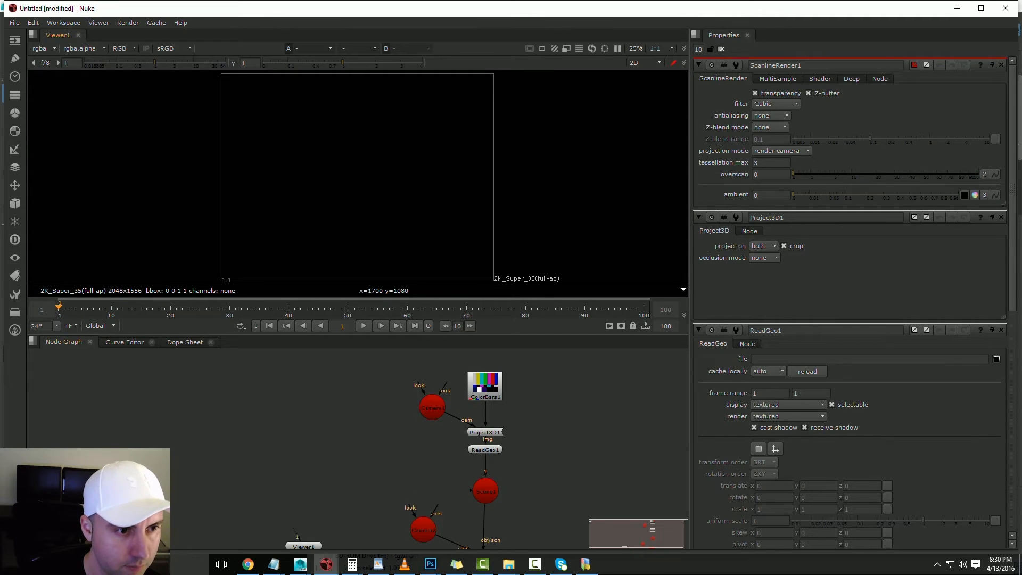
pyautogui.press('Tab')
pyautogui.scroll(5, 359, 177)
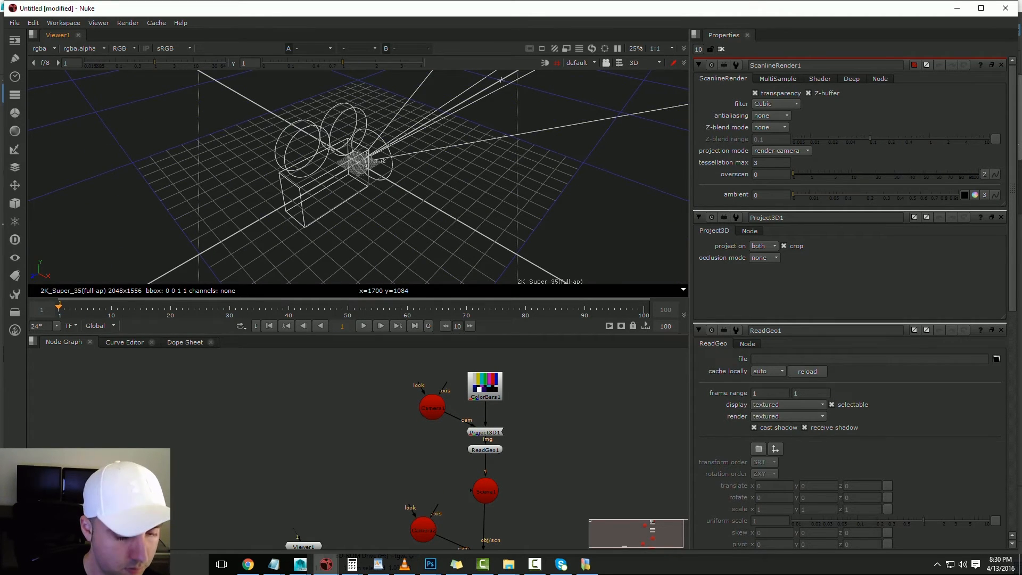
pyautogui.press('Tab')
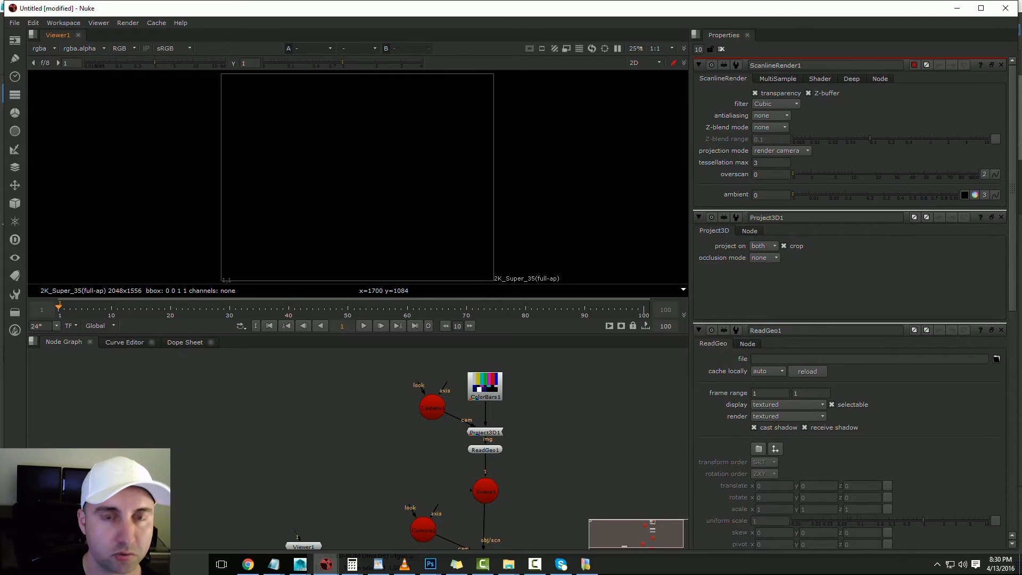
pyautogui.press('Tab')
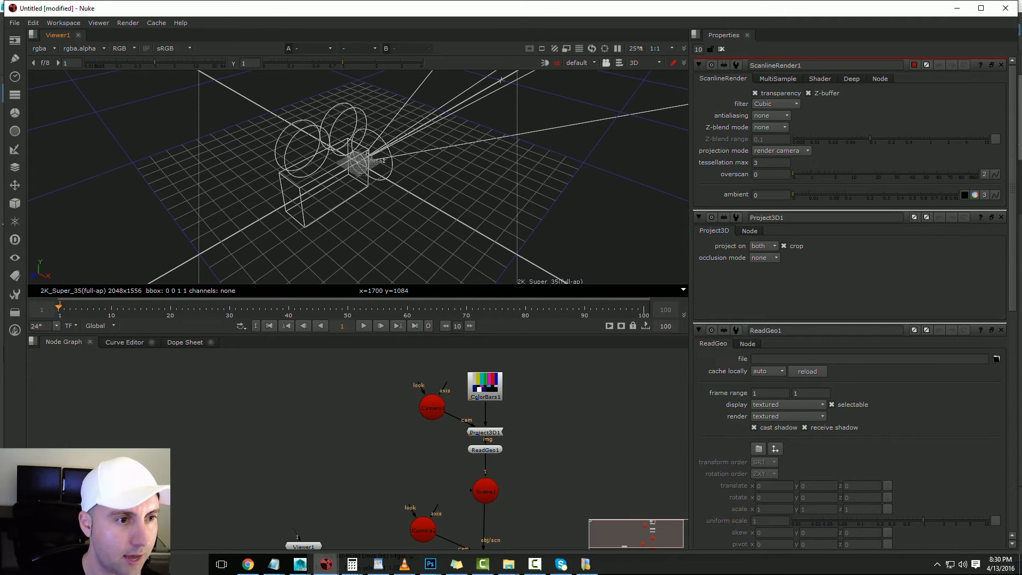
pyautogui.scroll(-6, 500, 79)
pyautogui.keyDown('ctrl'); pyautogui.moveTo(463, 160); pyautogui.dragTo(528, 112); pyautogui.keyUp('ctrl')
# Nudge Camera1 slightly away from Project3D1, open Camera2's properties and limit the number of open property panels to 1
pyautogui.click(433, 408)
pyautogui.moveTo(432, 408); pyautogui.dragTo(425, 410)
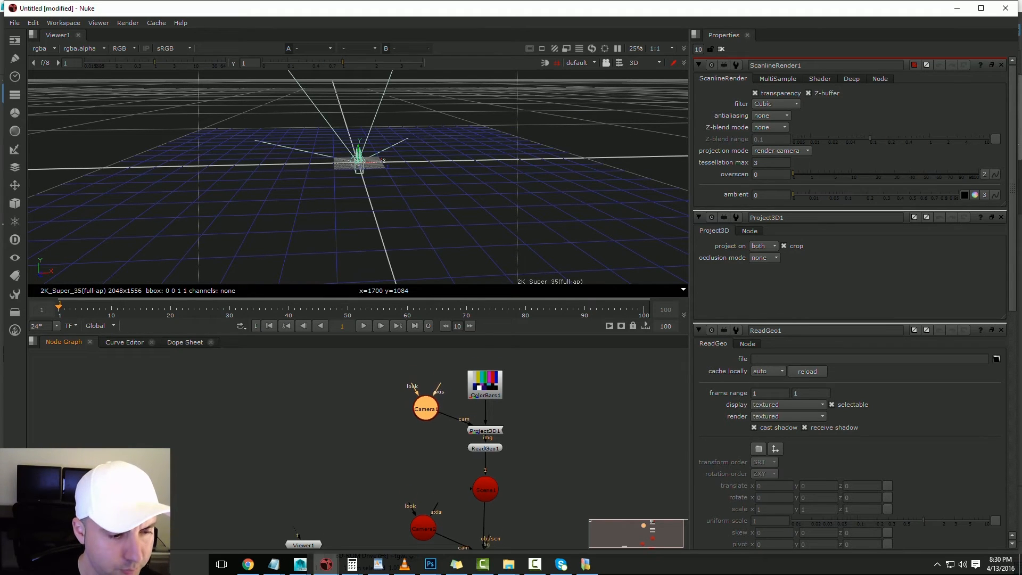
pyautogui.moveTo(453, 453); pyautogui.dragTo(437, 428, button='middle')
pyautogui.doubleClick(408, 504)
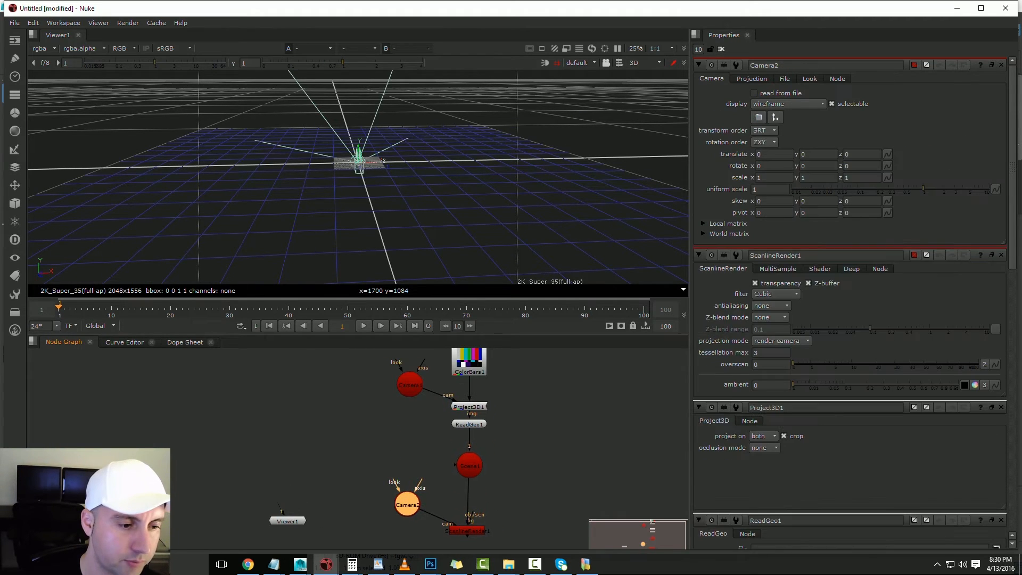
pyautogui.doubleClick(698, 49)
pyautogui.write('1')
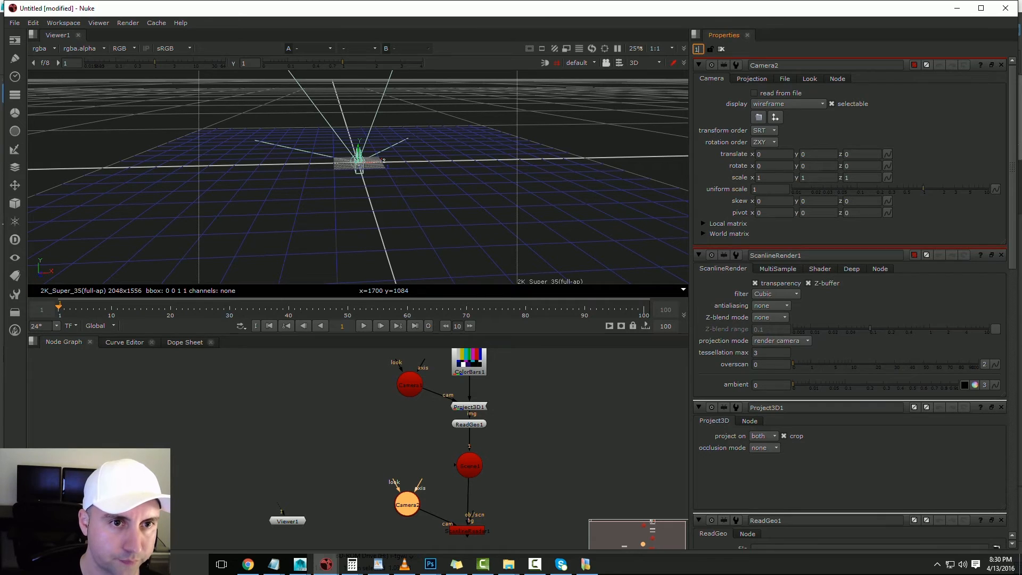
pyautogui.press('Return')
pyautogui.click(349, 488)
pyautogui.click(408, 504)
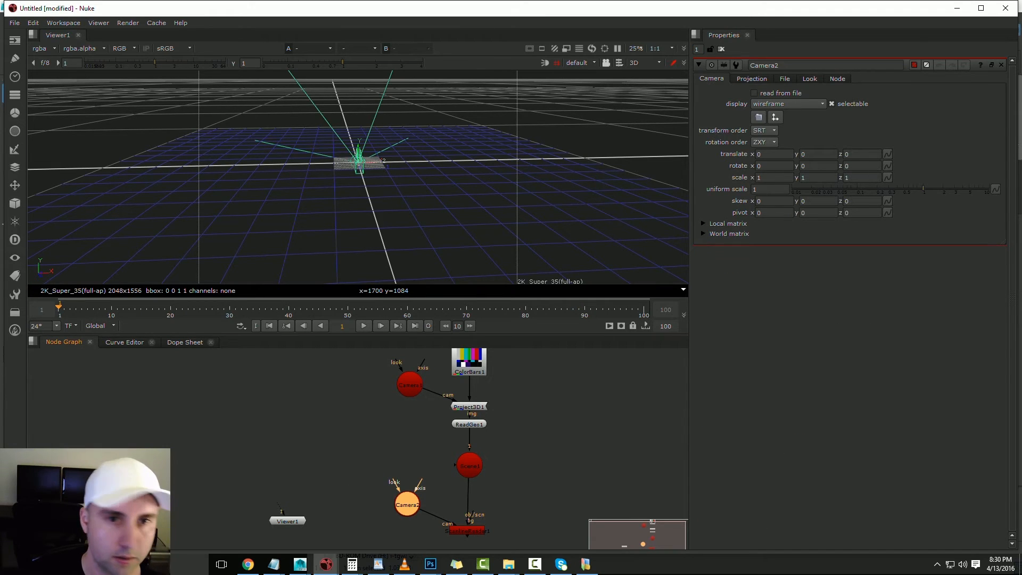
# Make Camera2 read from camera_animated.fbx in cameraProjectionTutorial101/MAYA, accepting replacement of its current camera data
pyautogui.click(785, 78)
pyautogui.click(772, 93)
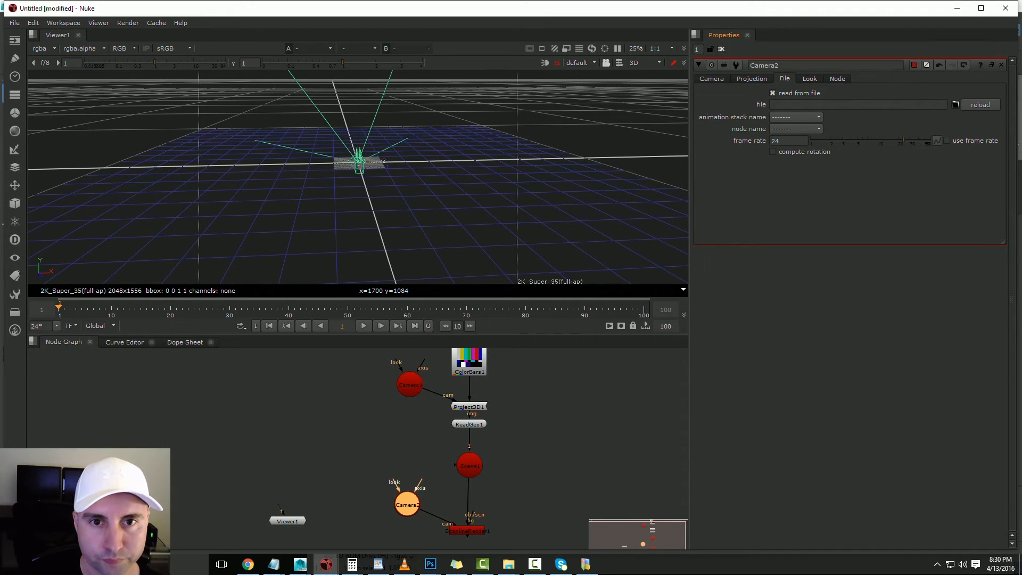
pyautogui.click(955, 105)
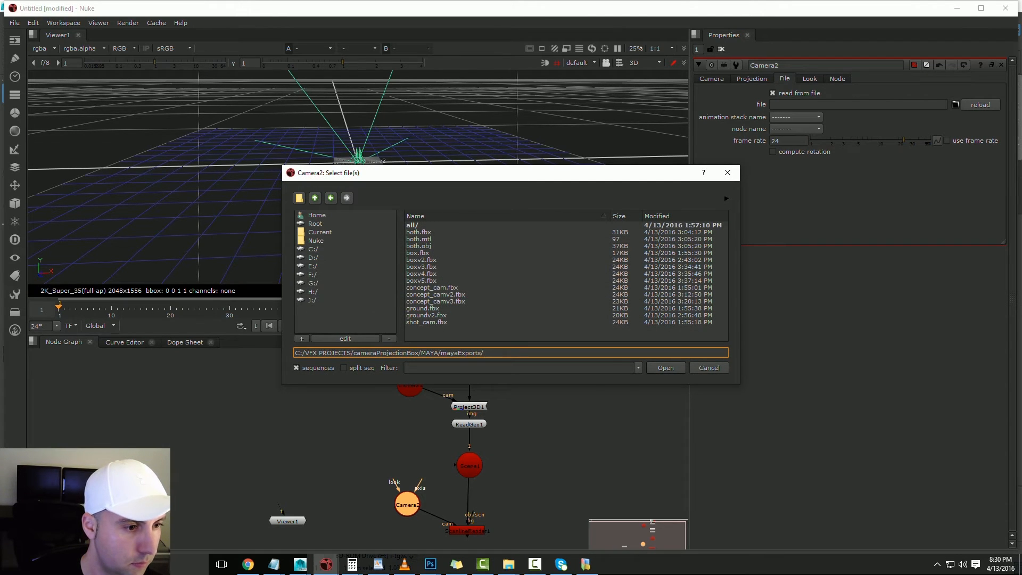
pyautogui.moveTo(353, 353); pyautogui.dragTo(484, 353)
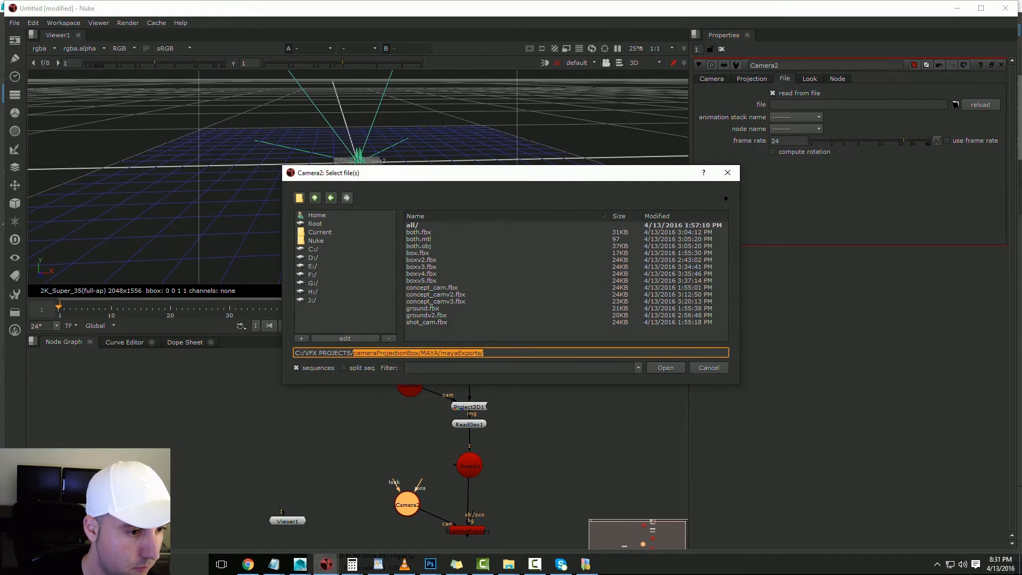
pyautogui.press('BackSpace')
pyautogui.doubleClick(458, 239)
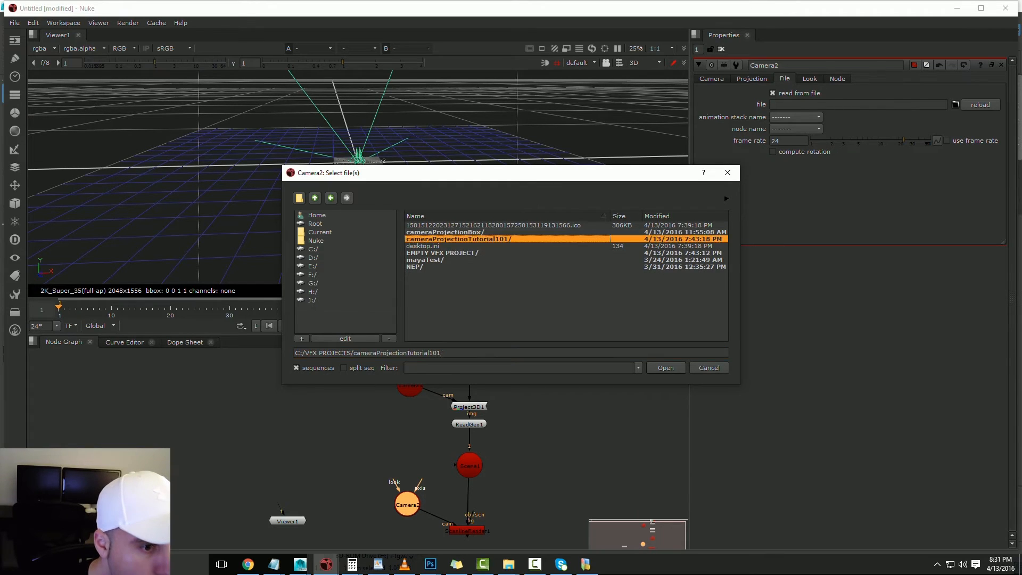
pyautogui.doubleClick(417, 246)
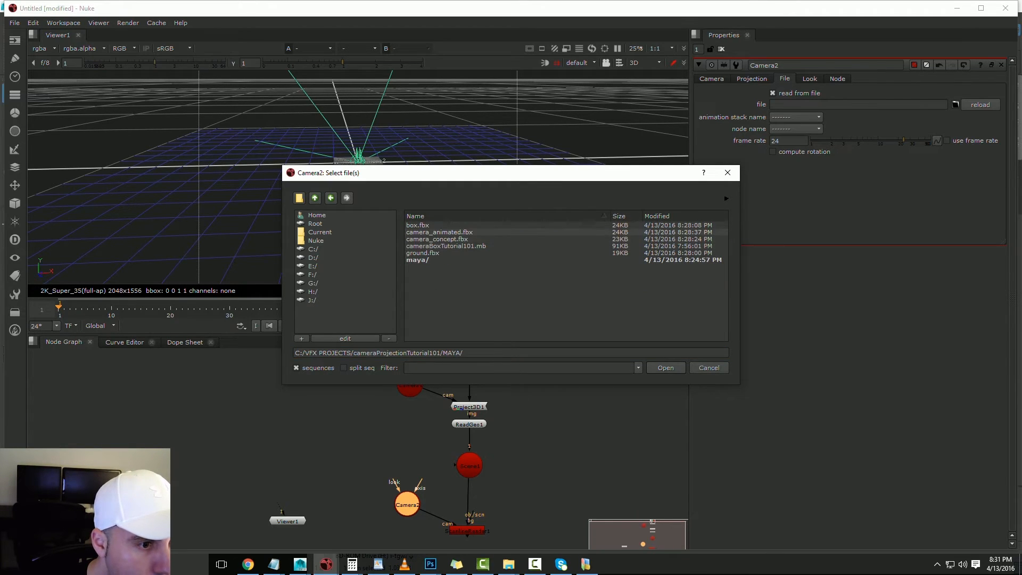
pyautogui.doubleClick(439, 232)
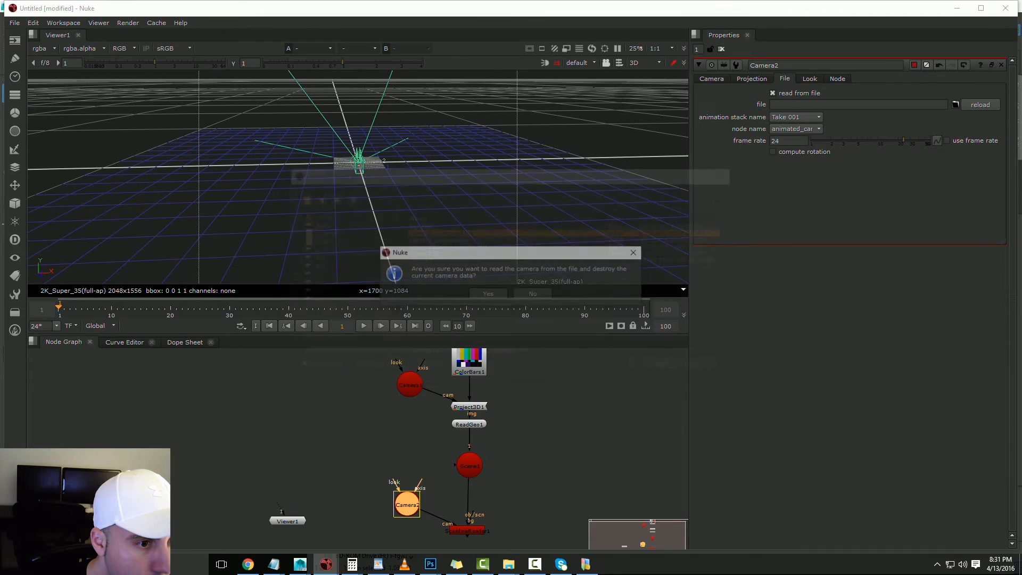
pyautogui.press('Return')
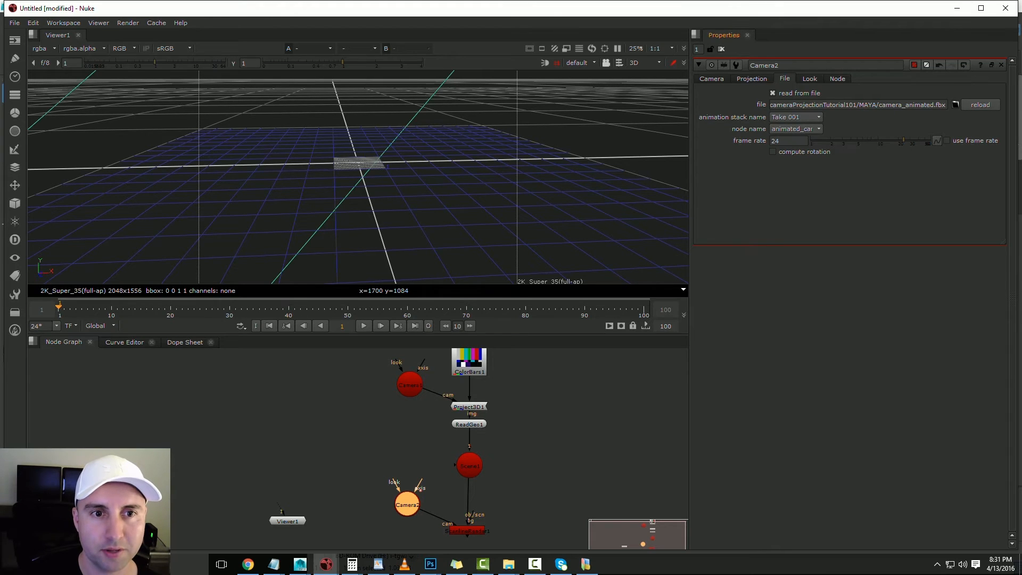
# Frame Camera2 in the 3D view and play its imported animation
pyautogui.press('f')
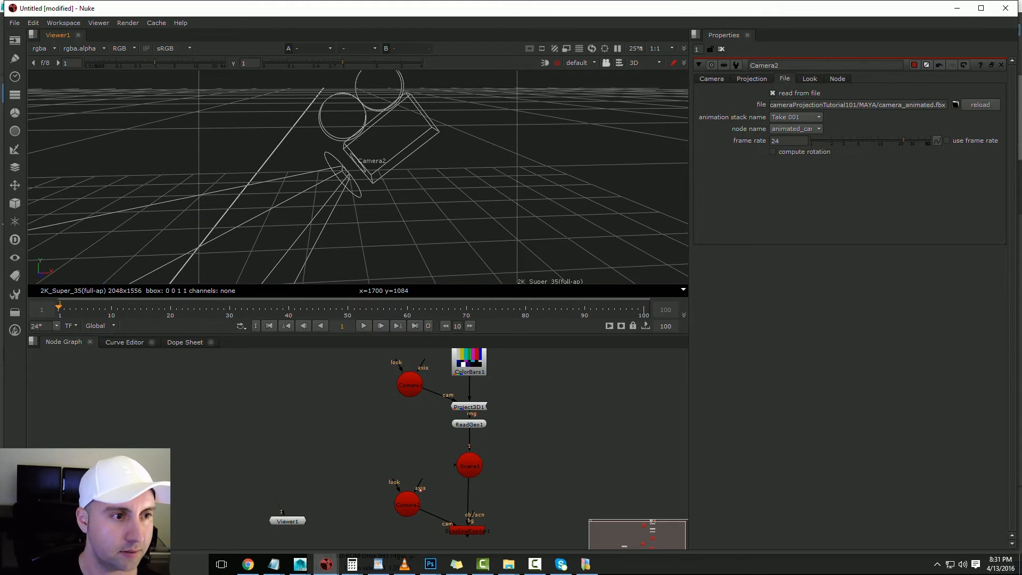
pyautogui.scroll(-5, 330, 184)
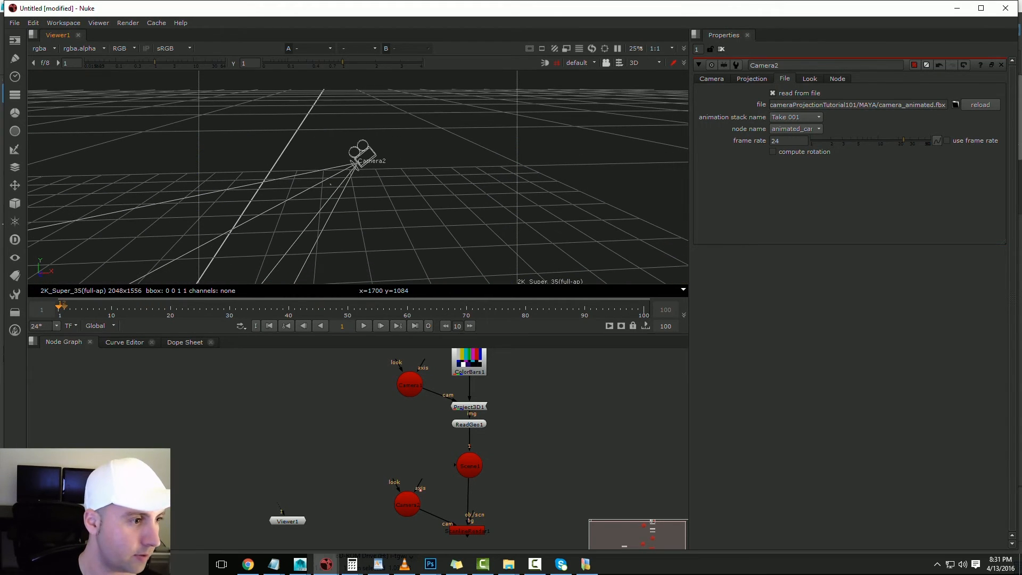
pyautogui.press('l')
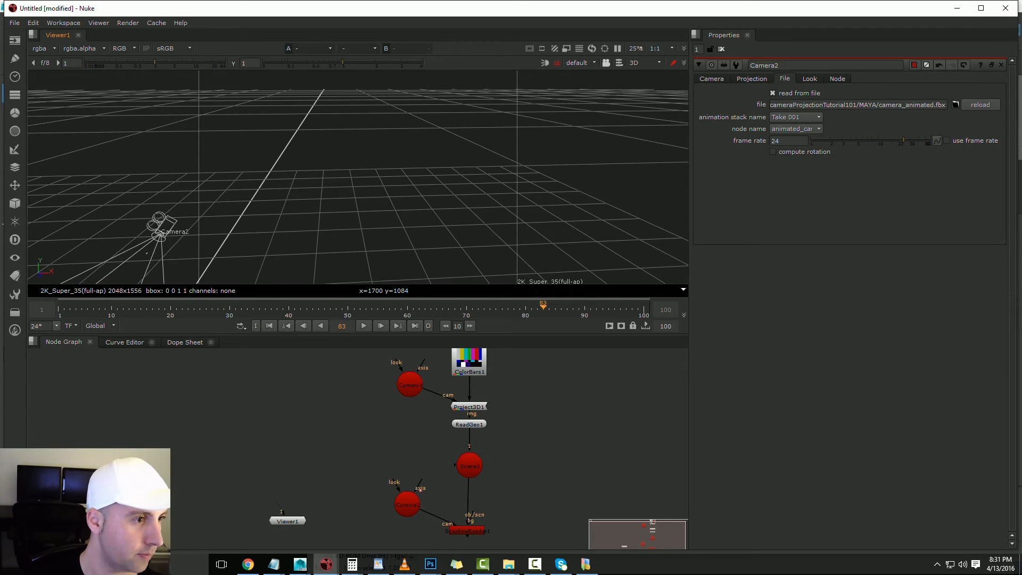
# Make Camera1 read from camera_concept.fbx in the MAYA folder, accepting replacement of its current camera data
pyautogui.doubleClick(410, 384)
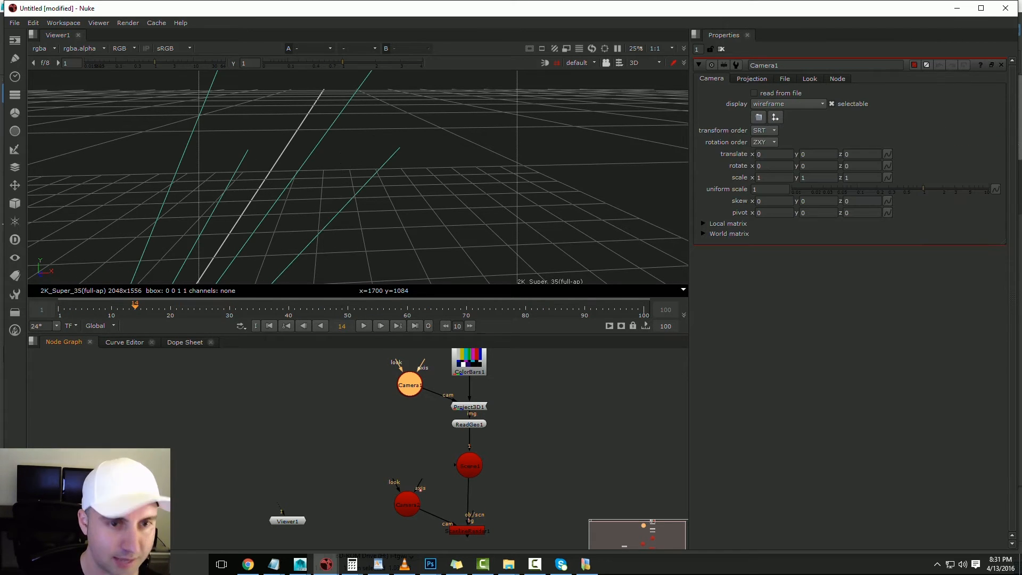
pyautogui.click(784, 79)
pyautogui.click(773, 93)
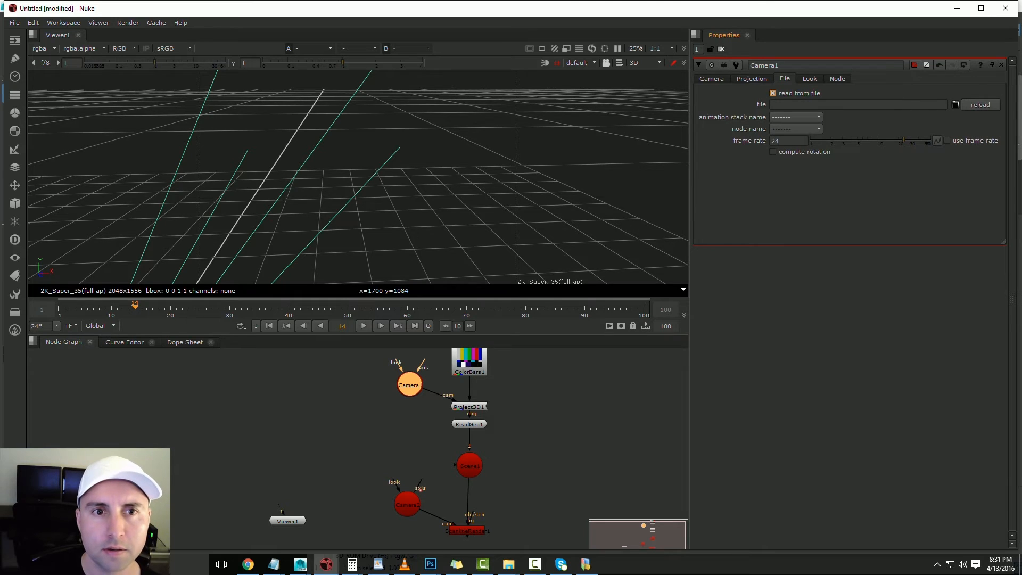
pyautogui.click(955, 104)
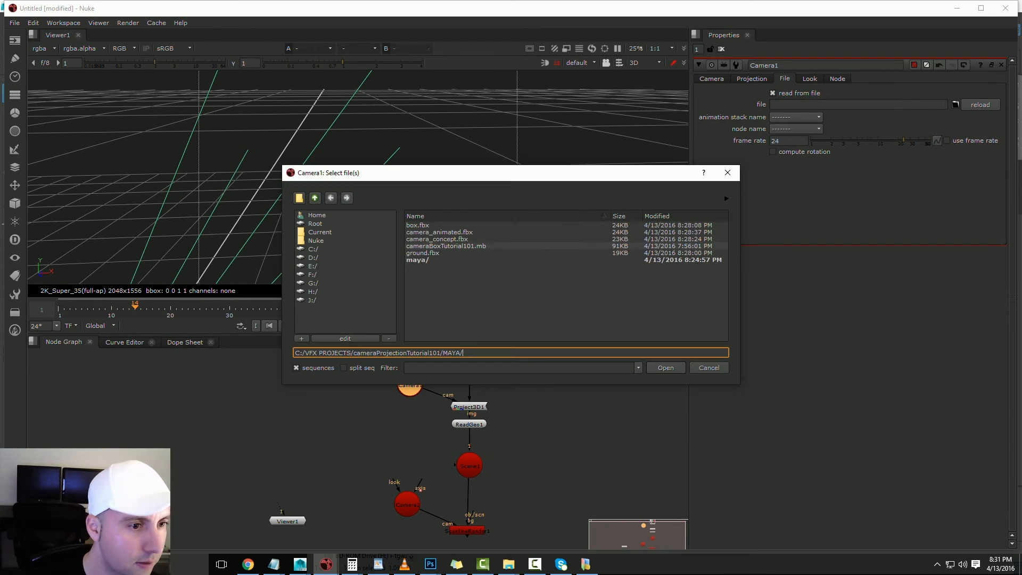
pyautogui.click(436, 239)
pyautogui.click(665, 368)
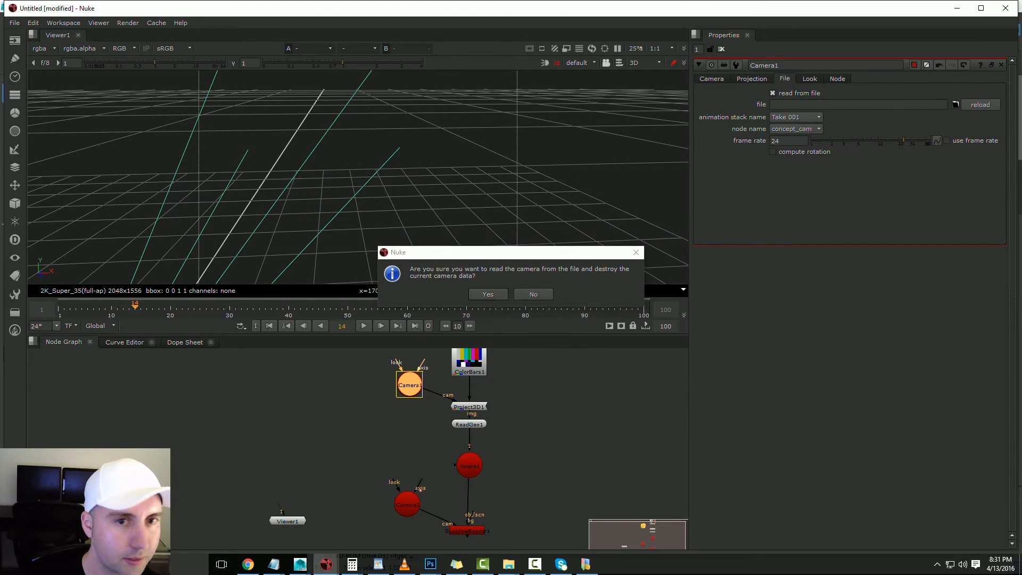
pyautogui.click(483, 292)
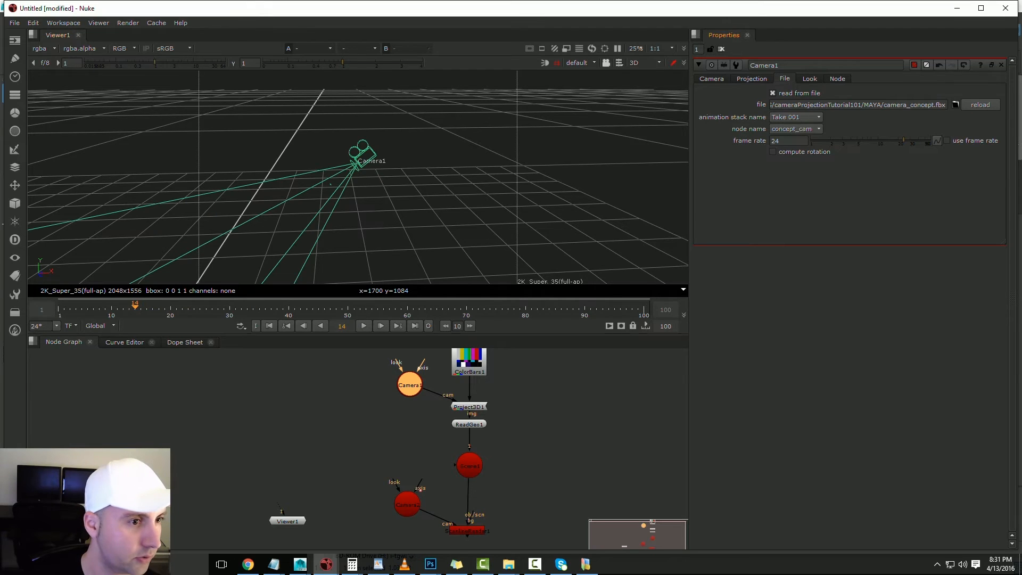
# Show Camera1 and Camera2 together and run through the timeline to compare the static camera with the animated one
pyautogui.moveTo(135, 308)
pyautogui.mouseDown()
pyautogui.moveTo(218, 308)
pyautogui.moveTo(58, 307)
pyautogui.moveTo(117, 307)
pyautogui.mouseUp()
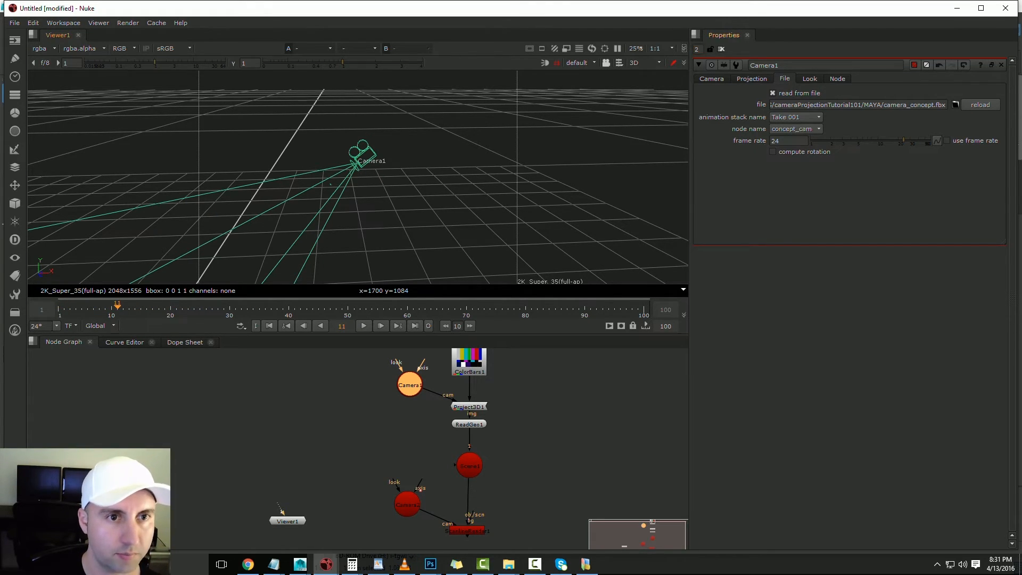
pyautogui.doubleClick(407, 503)
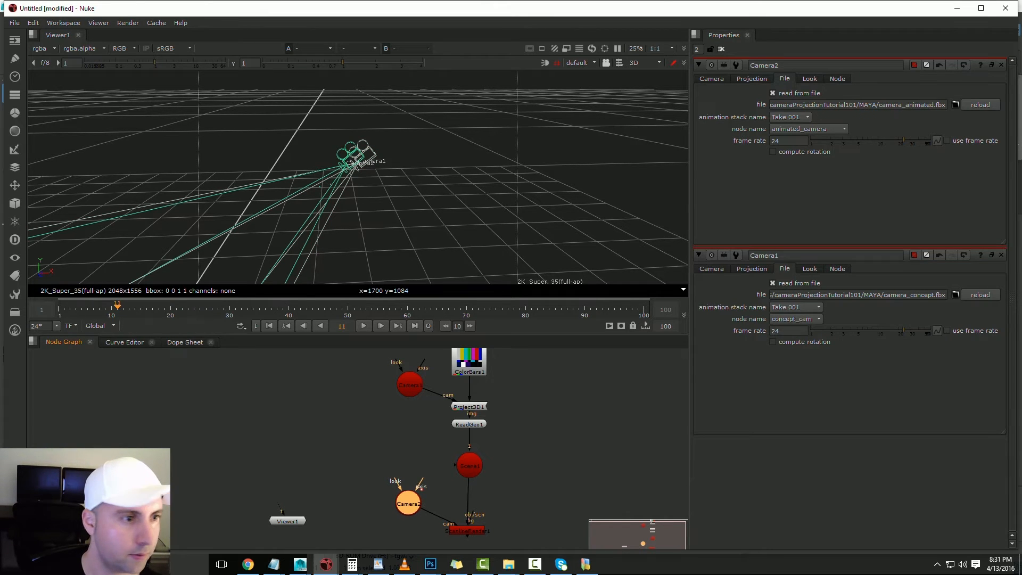
pyautogui.press('Right')
pyautogui.press('Right')
pyautogui.press('Right')
pyautogui.press('Right')
pyautogui.press('Right')
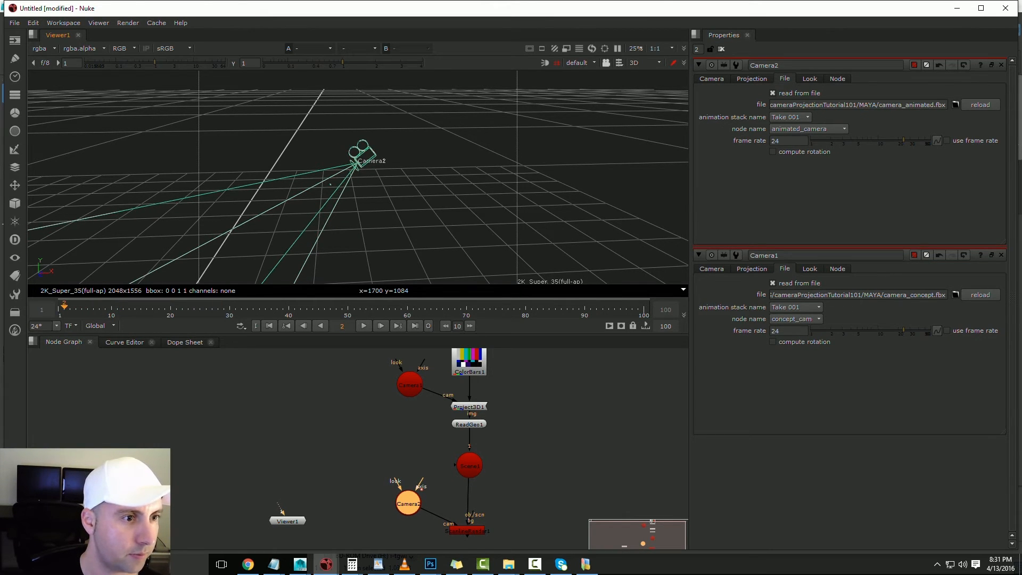
pyautogui.press('Right')
pyautogui.press('Right')
pyautogui.press('Right')
pyautogui.press('Right')
pyautogui.press('Right')
pyautogui.press('Right')
pyautogui.press('Right')
pyautogui.press('Right')
pyautogui.press('Right')
pyautogui.press('Right')
pyautogui.press('Right')
pyautogui.press('Right')
pyautogui.press('Right')
pyautogui.press('Right')
pyautogui.press('Right')
pyautogui.press('Right')
pyautogui.press('Right')
pyautogui.press('Right')
pyautogui.press('Right')
pyautogui.press('Right')
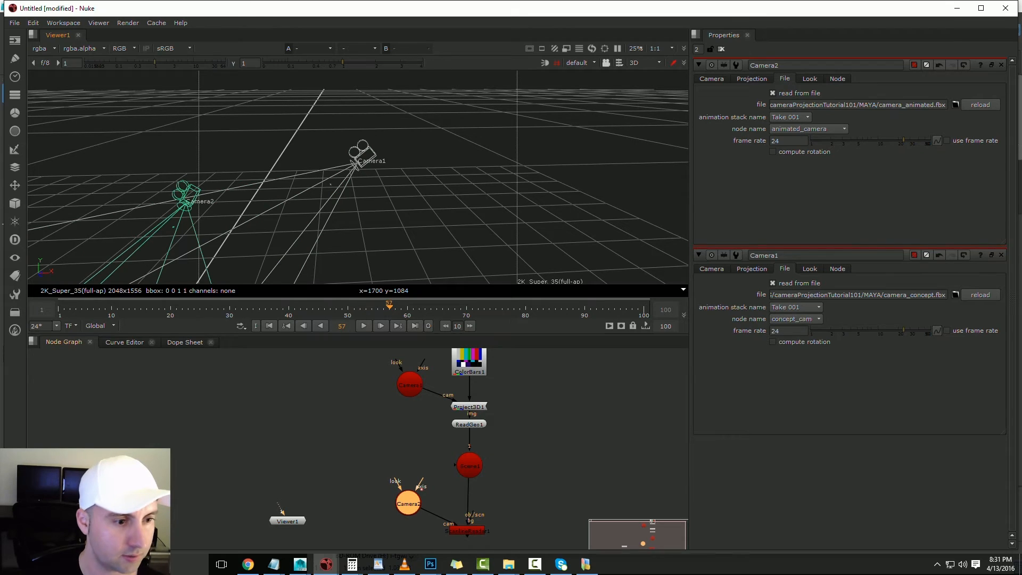
# Duplicate the Camera1, ColorBars1, Project3D1 and ReadGeo1 branch beside the original and connect the copied ReadGeo to the Scene node
pyautogui.doubleClick(409, 385)
pyautogui.moveTo(408, 384); pyautogui.dragTo(373, 435, button='middle')
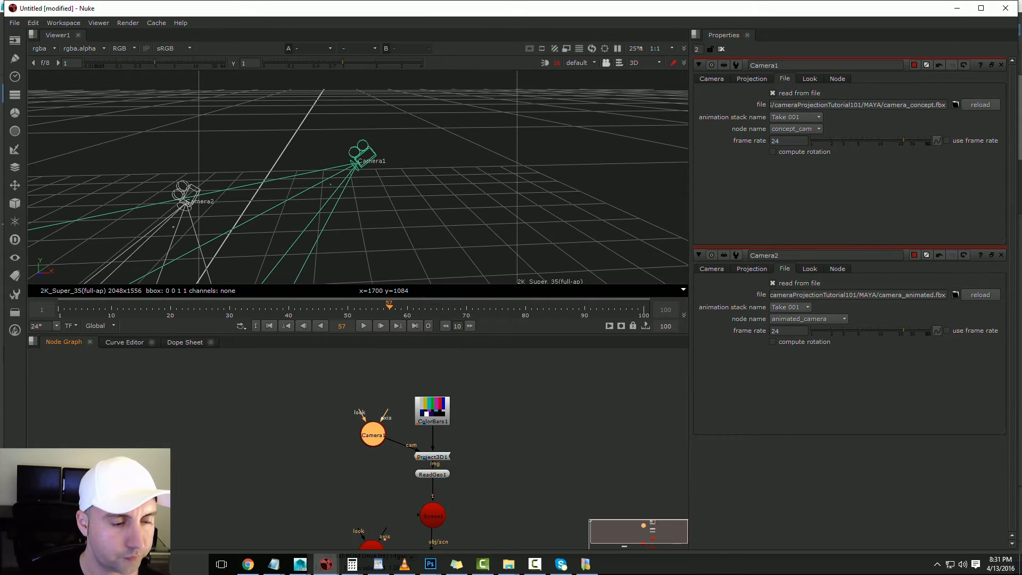
pyautogui.moveTo(433, 410)
pyautogui.mouseDown()
pyautogui.moveTo(429, 398)
pyautogui.moveTo(433, 410)
pyautogui.mouseUp()
pyautogui.doubleClick(432, 410)
pyautogui.moveTo(485, 365); pyautogui.dragTo(332, 483)
pyautogui.click(520, 420)
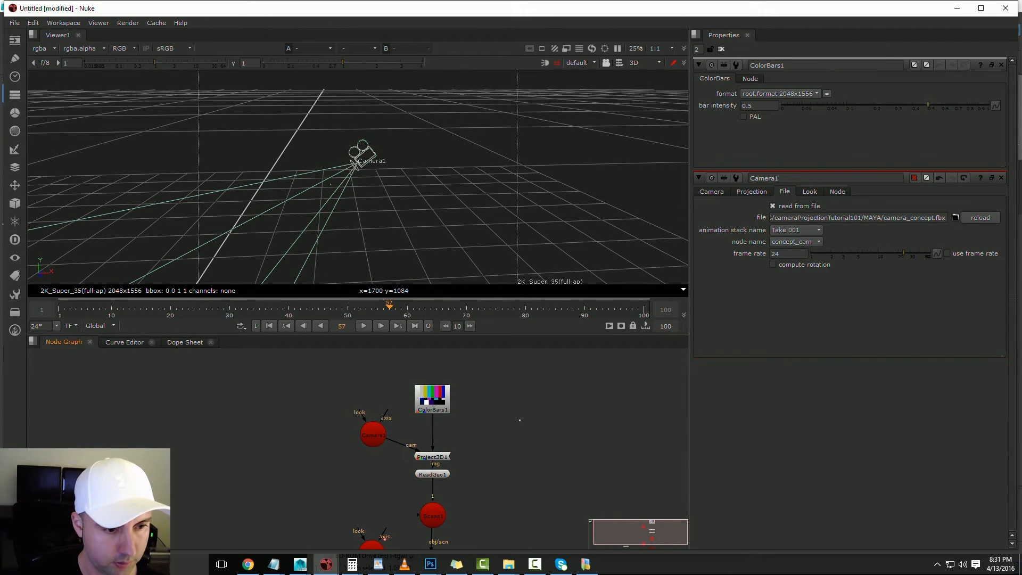
pyautogui.hotkey('ctrl', 'v')
pyautogui.moveTo(520, 420); pyautogui.dragTo(487, 435)
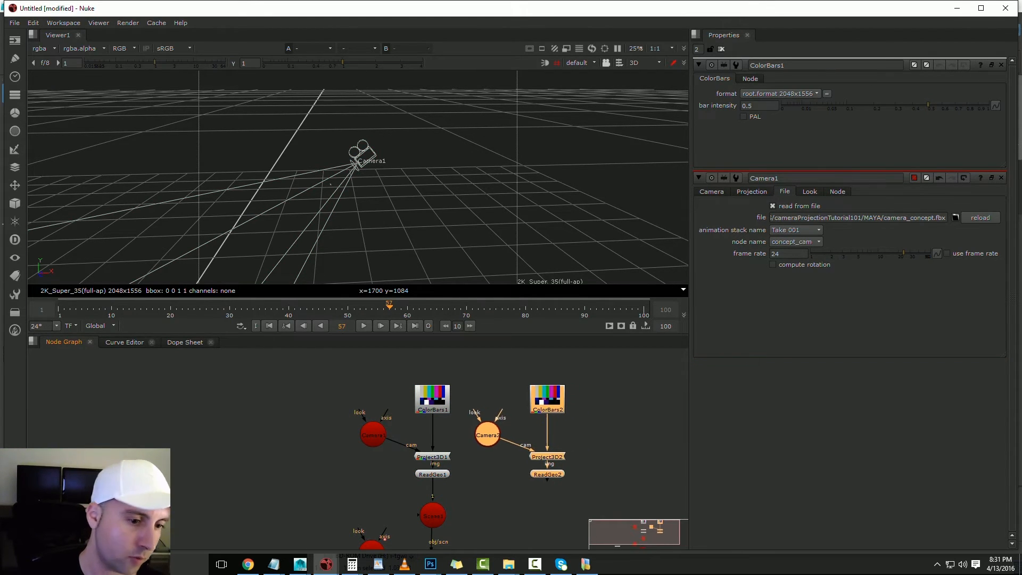
pyautogui.click(495, 477)
pyautogui.moveTo(544, 482); pyautogui.dragTo(446, 512)
# Try to replace Camera1's source file with concept_art.jpg from the PHOTOSHOP folder, declining to reread the camera data
pyautogui.click(433, 398)
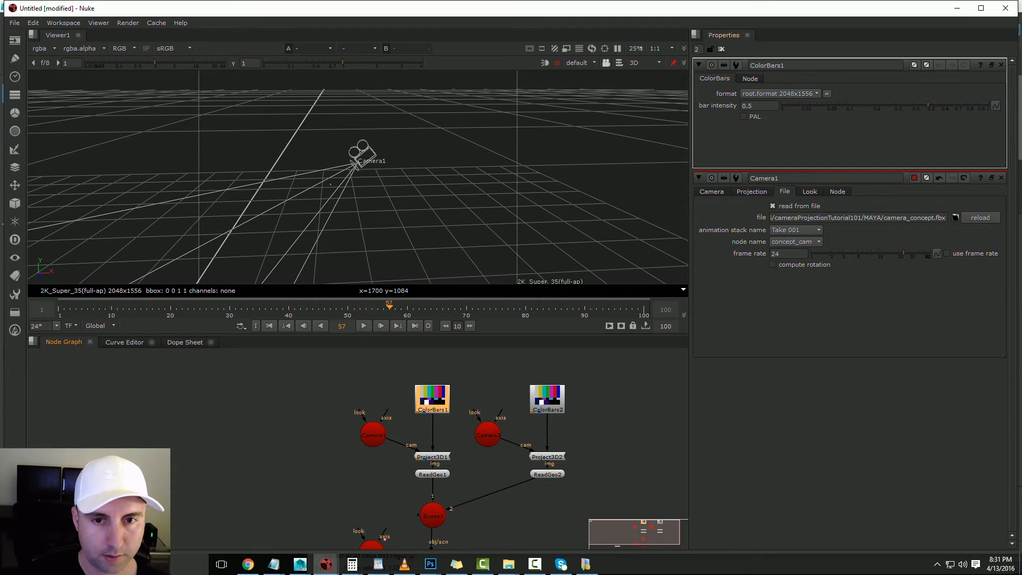
pyautogui.click(956, 218)
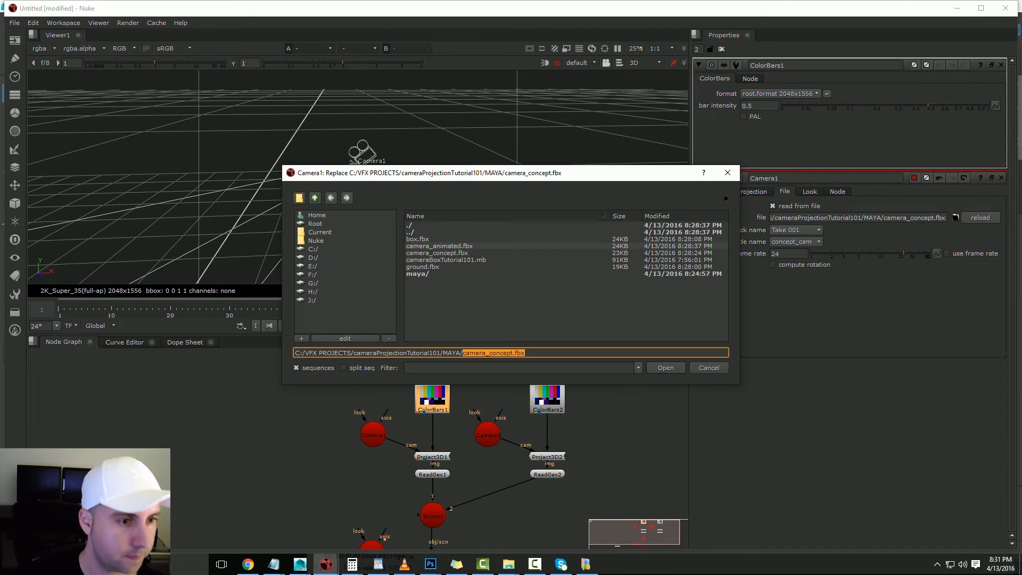
pyautogui.click(315, 198)
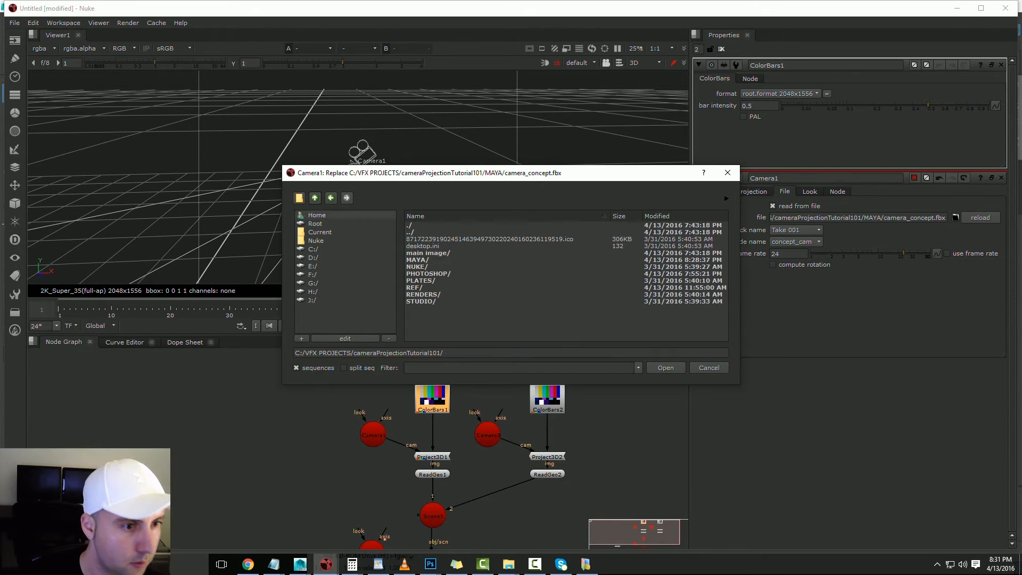
pyautogui.doubleClick(429, 273)
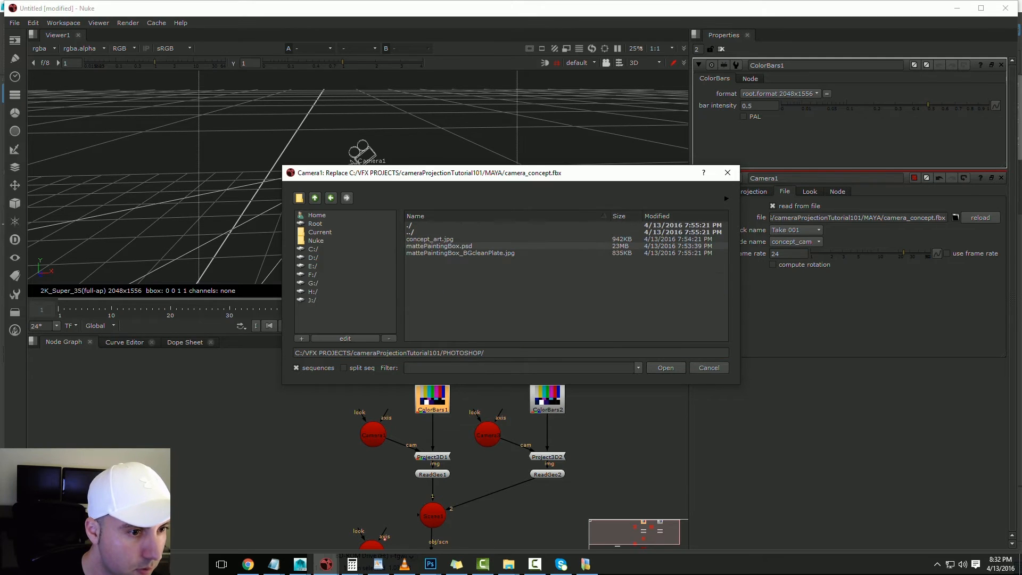
pyautogui.click(430, 239)
pyautogui.press('Return')
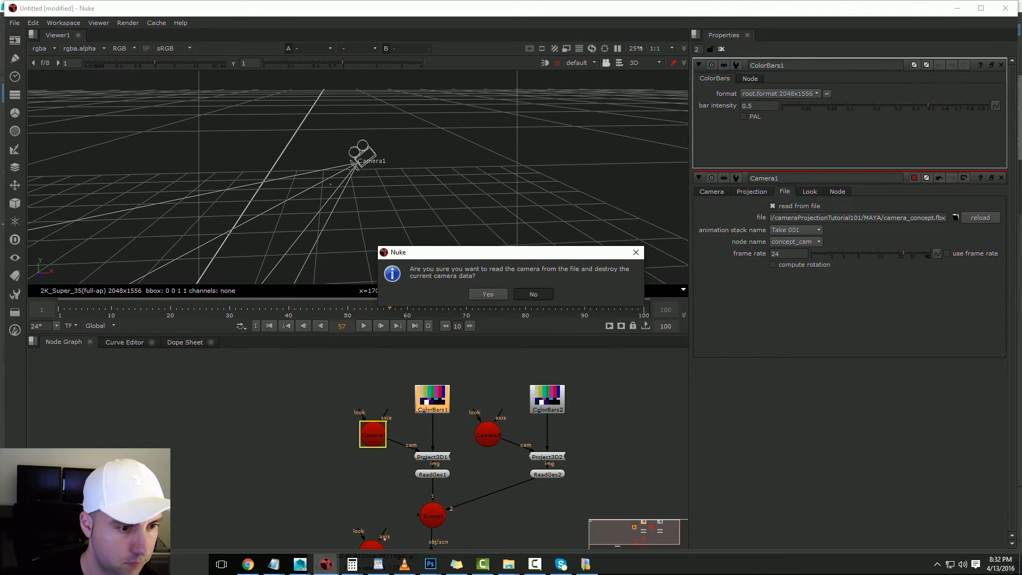
pyautogui.click(533, 294)
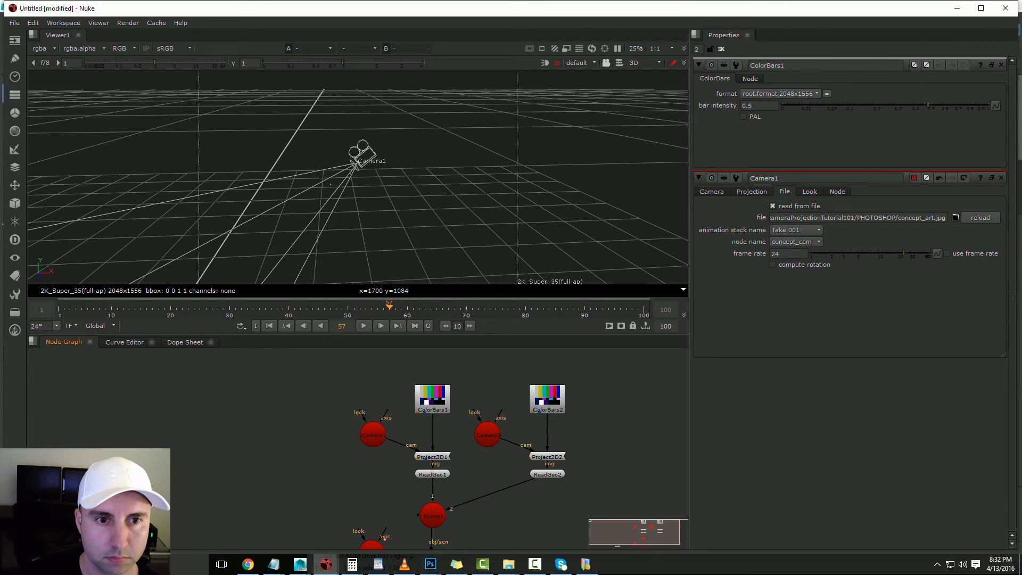
# Undo the change of Camera1's source file and reopen its properties
pyautogui.click(712, 177)
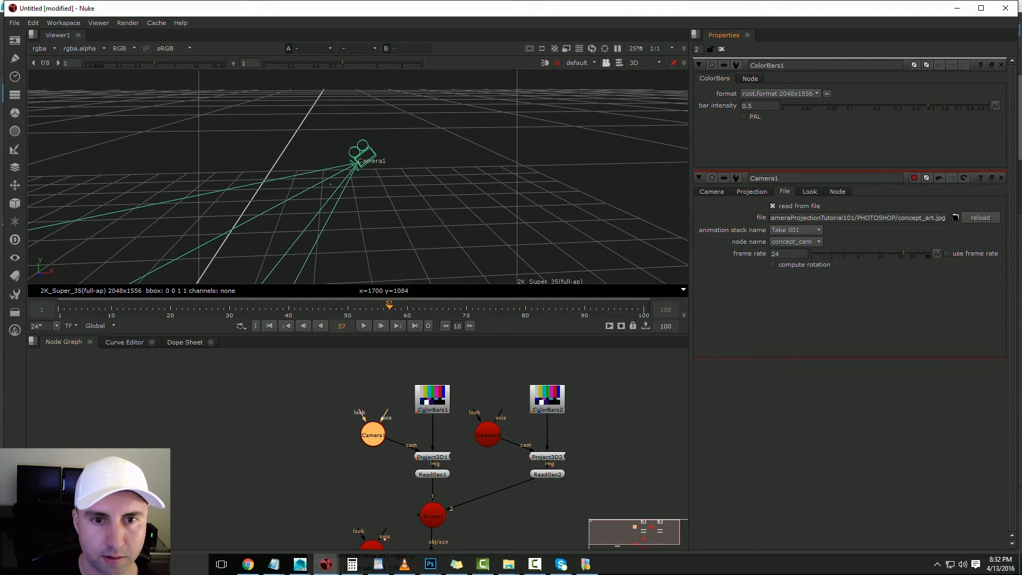
pyautogui.press('Return')
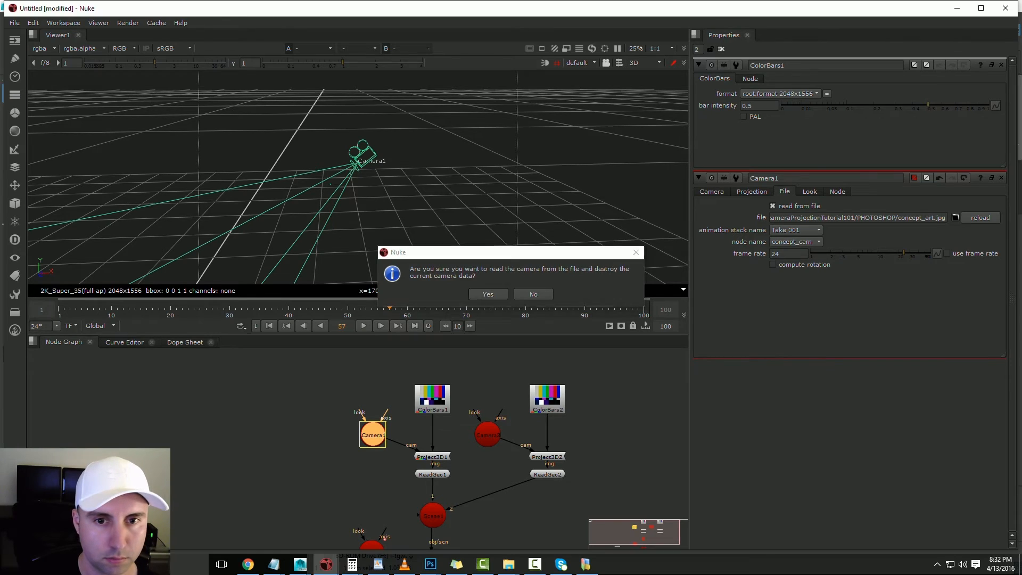
pyautogui.doubleClick(373, 435)
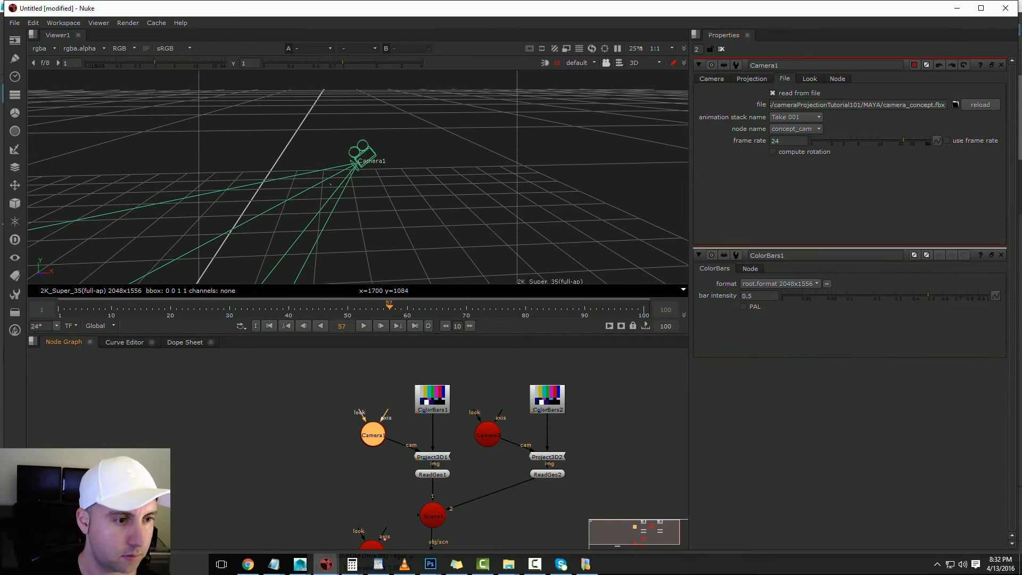
# Open Camera2 alongside Camera1 and scrub the timeline to check that only the animated camera moves
pyautogui.moveTo(389, 309); pyautogui.dragTo(76, 309)
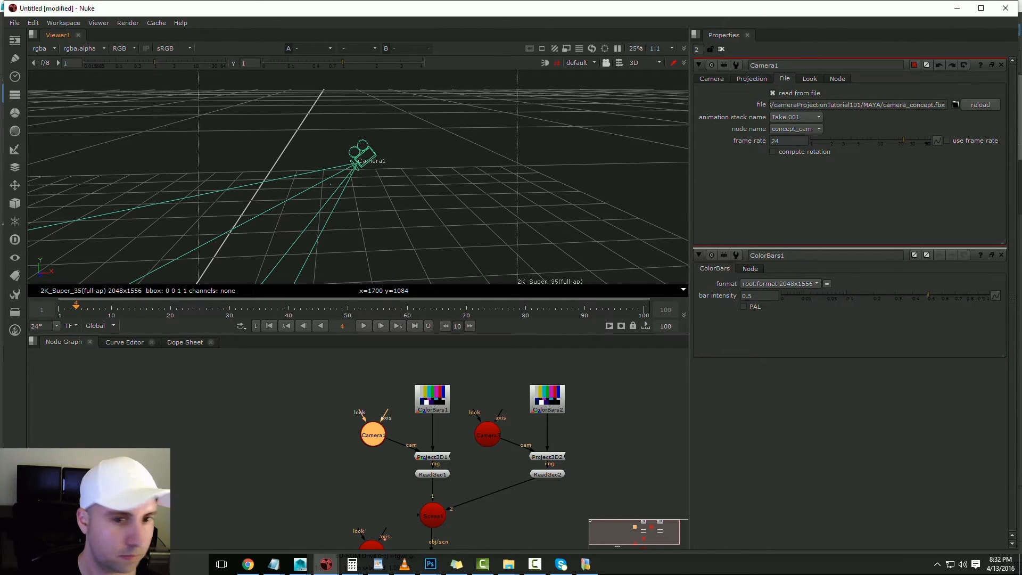
pyautogui.moveTo(384, 511); pyautogui.dragTo(382, 466, button='middle')
pyautogui.doubleClick(371, 508)
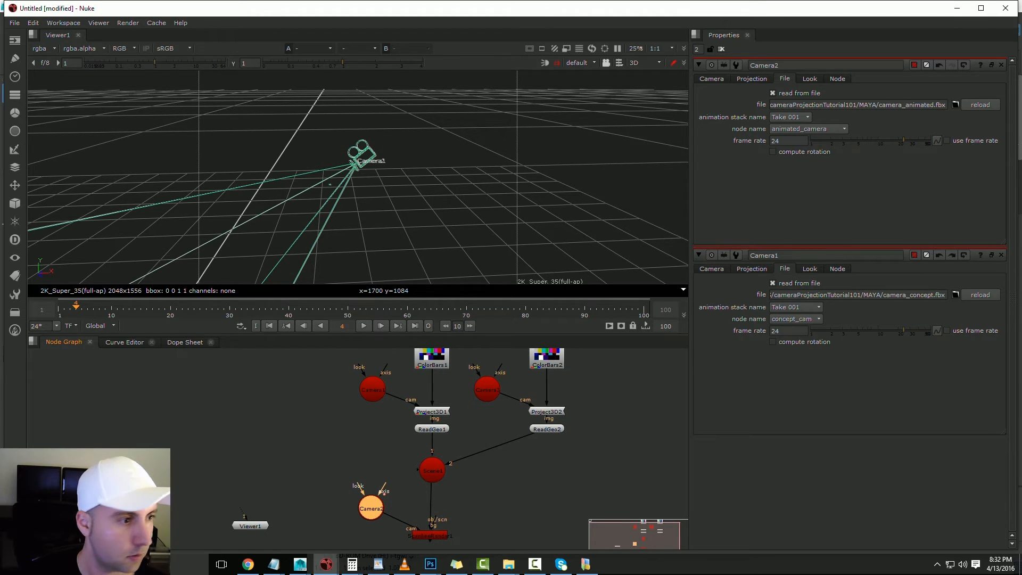
pyautogui.moveTo(76, 309); pyautogui.dragTo(164, 308)
pyautogui.moveTo(330, 425); pyautogui.dragTo(336, 454, button='middle')
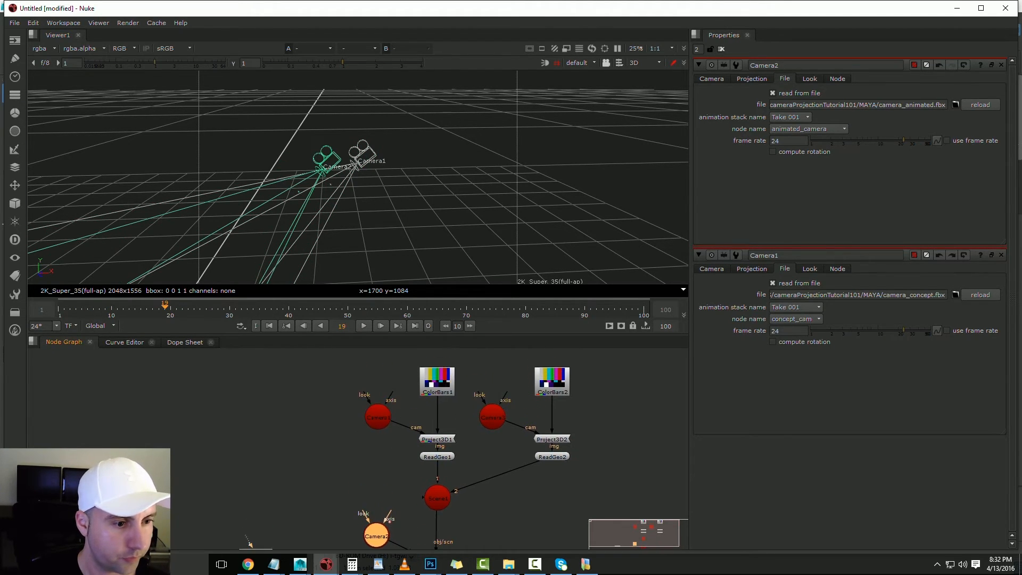
# Open ColorBars1's properties and limit the number of open property panels to 1
pyautogui.doubleClick(437, 381)
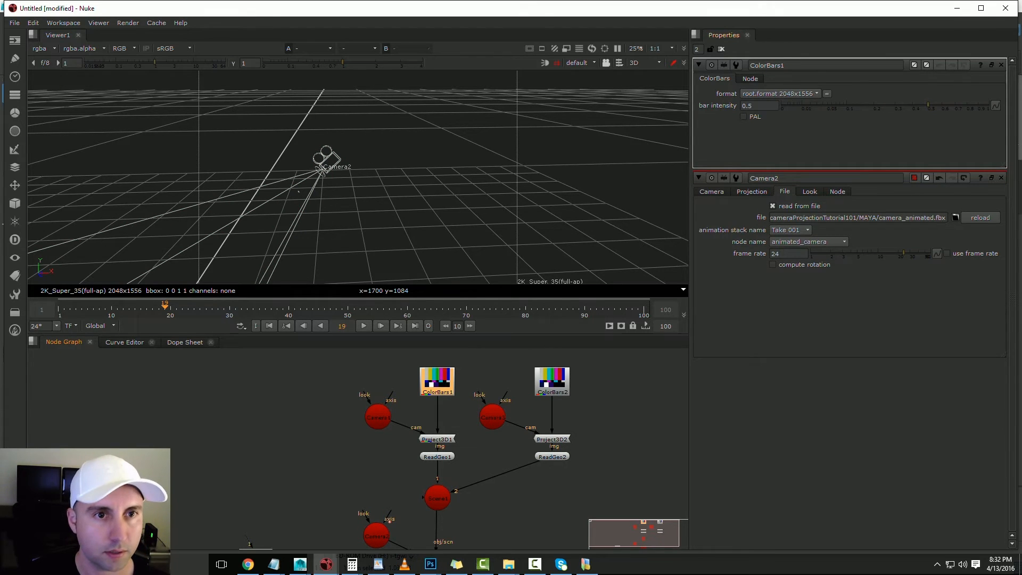
pyautogui.doubleClick(697, 49)
pyautogui.write('1')
pyautogui.press('Return')
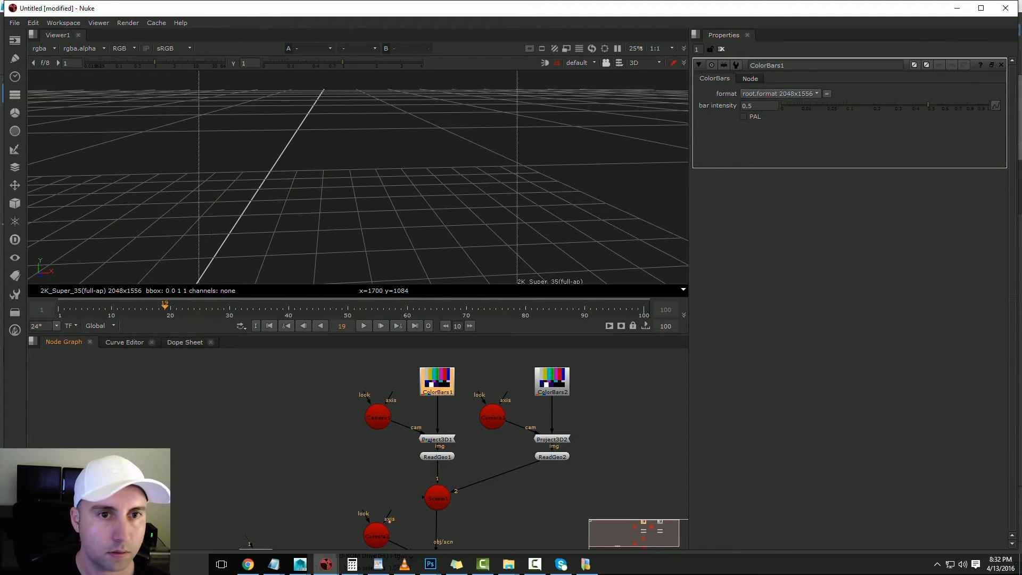
# Read in concept_art.jpg from the cameraProjectionTutorial101/PHOTOSHOP folder and feed it into Project3D1 in place of ColorBars1
pyautogui.moveTo(429, 440); pyautogui.dragTo(444, 510, button='middle')
pyautogui.click(450, 398)
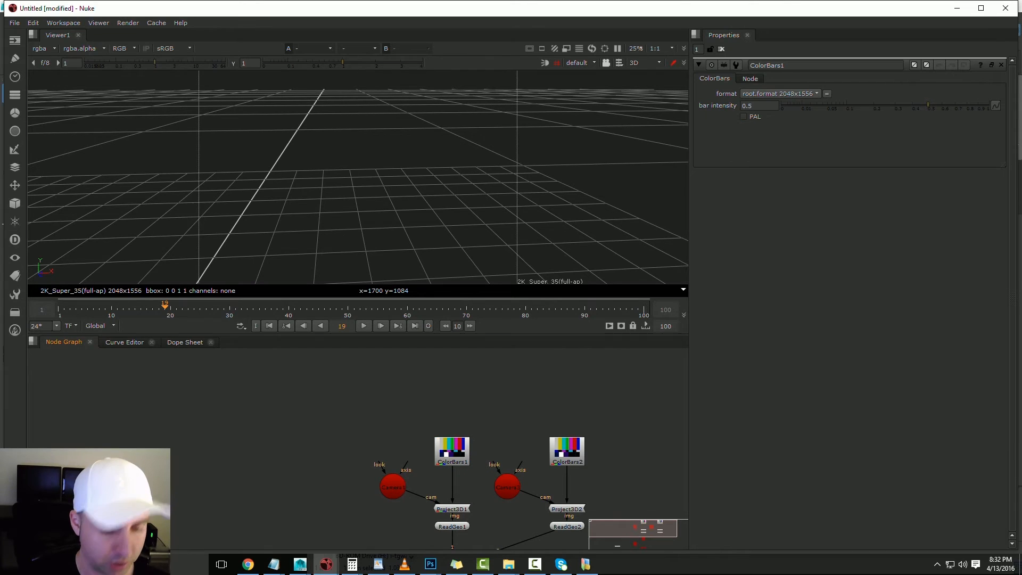
pyautogui.press('r')
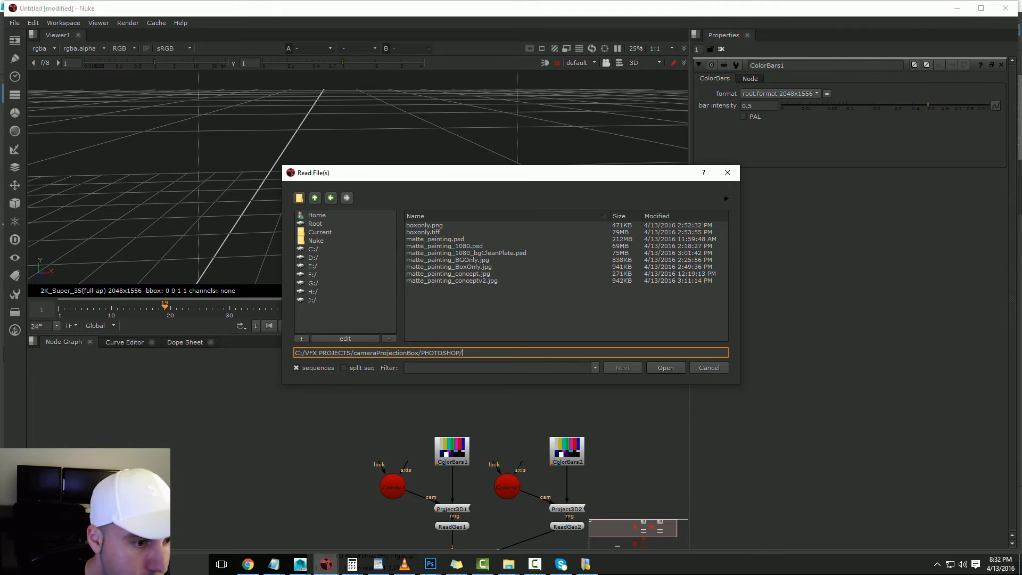
pyautogui.moveTo(464, 353); pyautogui.dragTo(354, 353)
pyautogui.press('BackSpace')
pyautogui.doubleClick(458, 239)
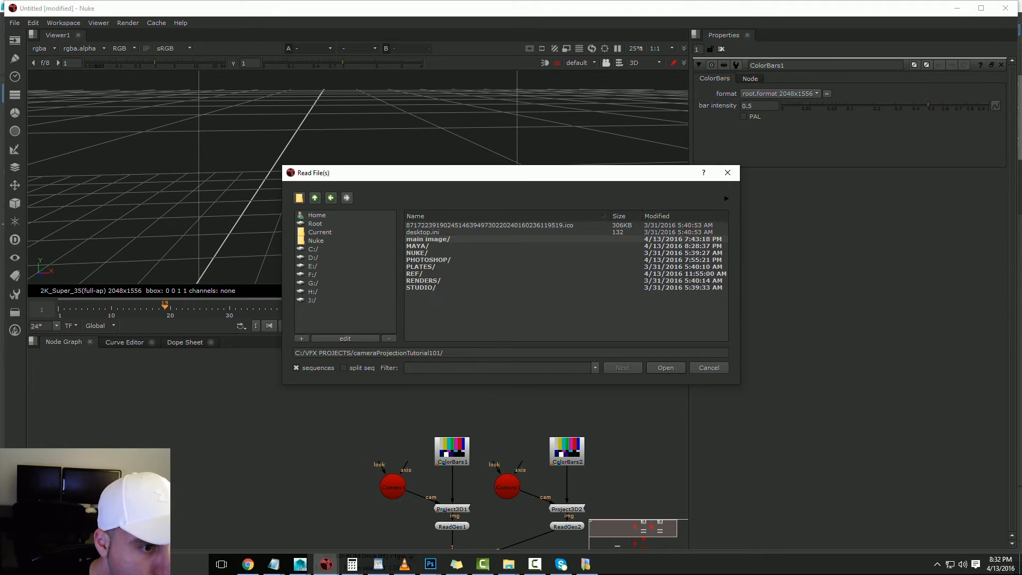
pyautogui.doubleClick(441, 259)
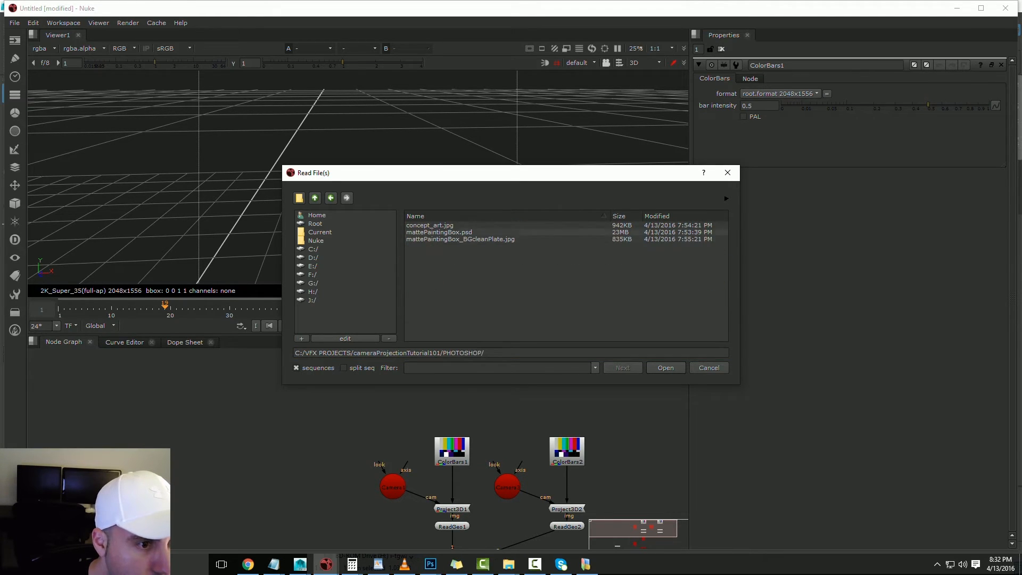
pyautogui.doubleClick(430, 225)
pyautogui.moveTo(452, 450); pyautogui.dragTo(453, 419)
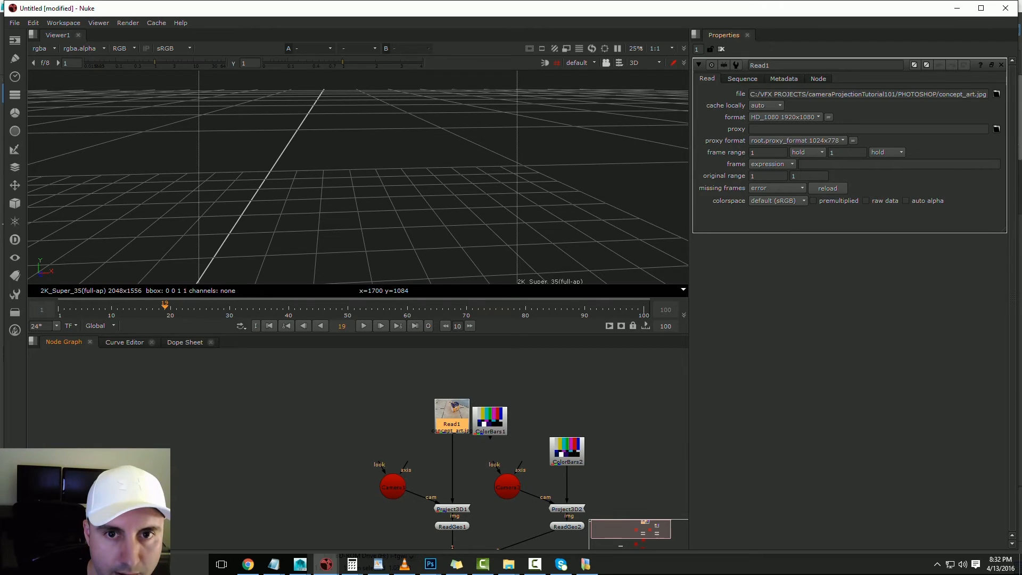
# Replace Read1's image with mattePaintingBox_BGcleanPlate.jpg and move the node closer to Project3D1
pyautogui.press('r')
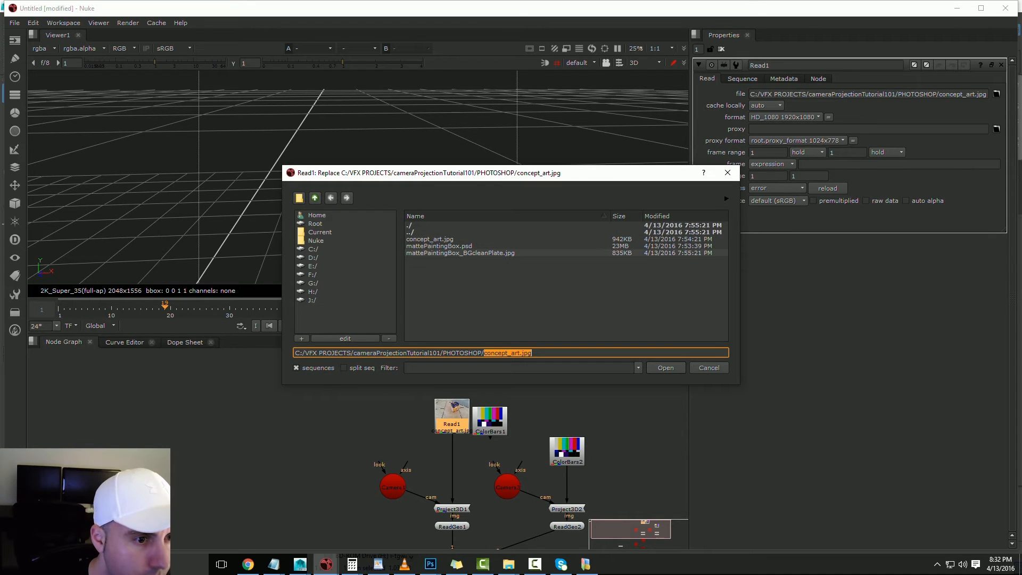
pyautogui.doubleClick(460, 253)
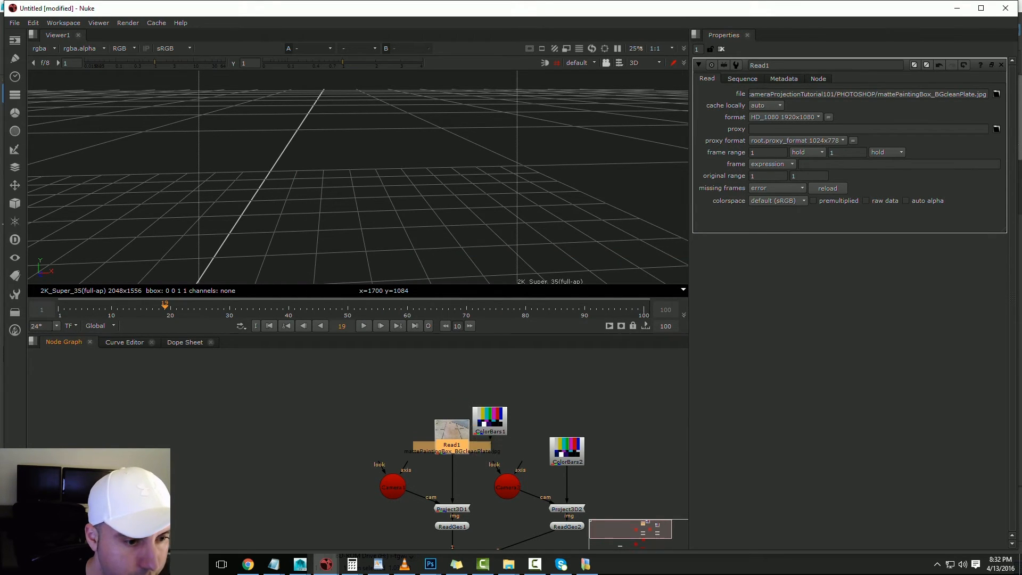
pyautogui.moveTo(452, 431); pyautogui.dragTo(452, 457)
# Save the script as 101.nk in C:/VFX PROJECTS/cameraProjectionTutorial101/NUKE/
pyautogui.hotkey('ctrl', 's')
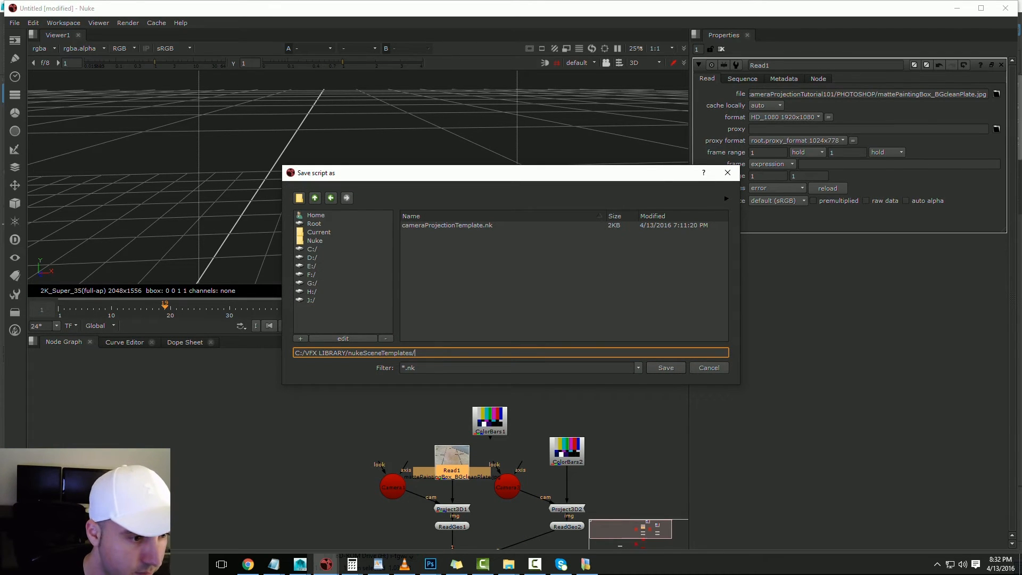
pyautogui.hotkey('ctrl', 'a')
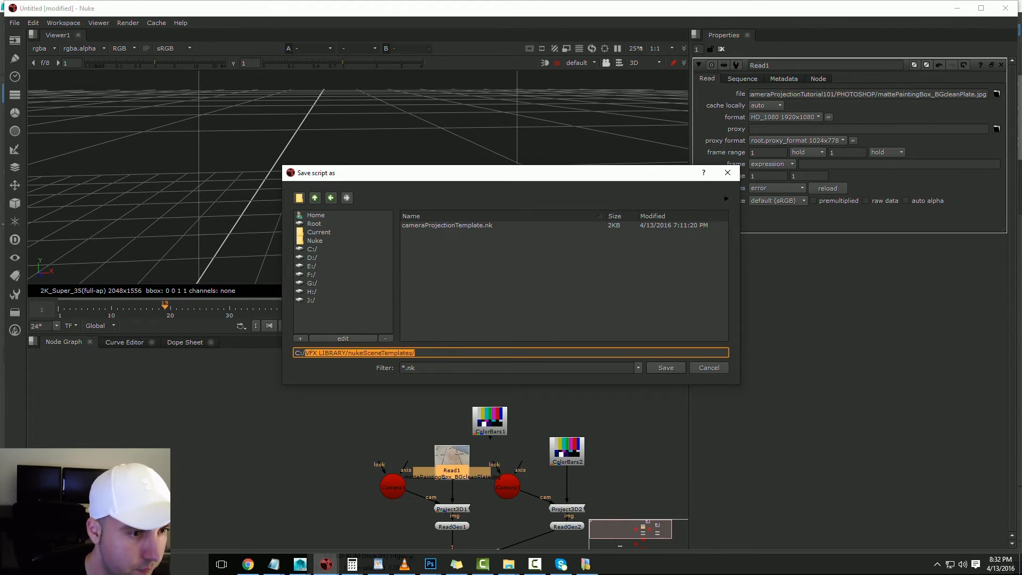
pyautogui.write('C:/VFX')
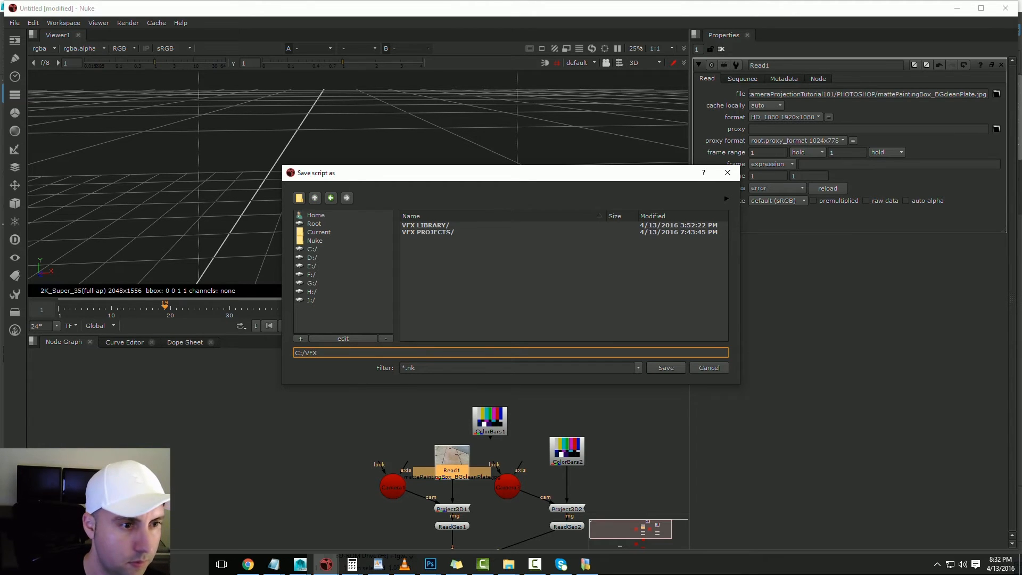
pyautogui.doubleClick(426, 225)
pyautogui.click(330, 198)
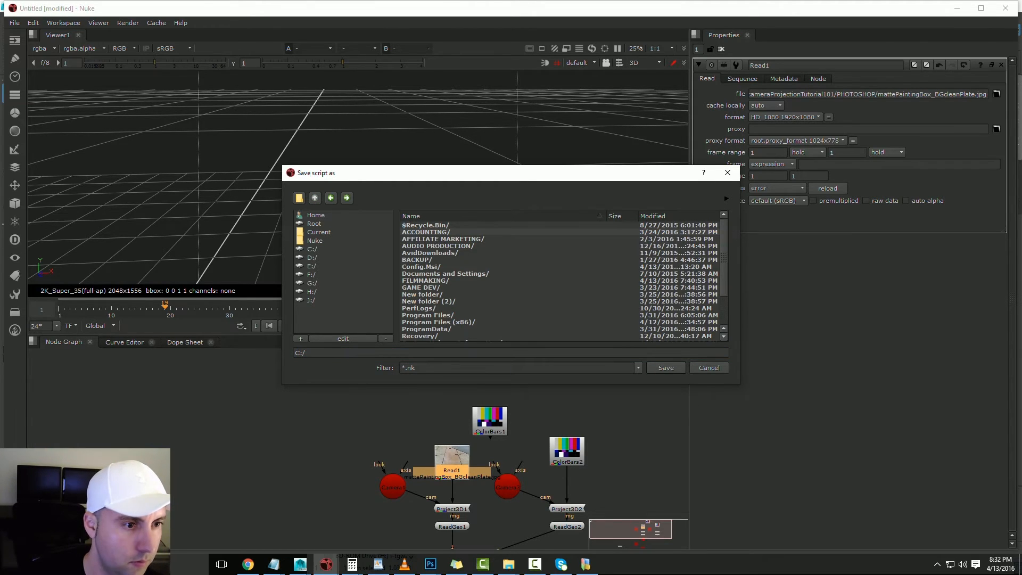
pyautogui.write('VFX')
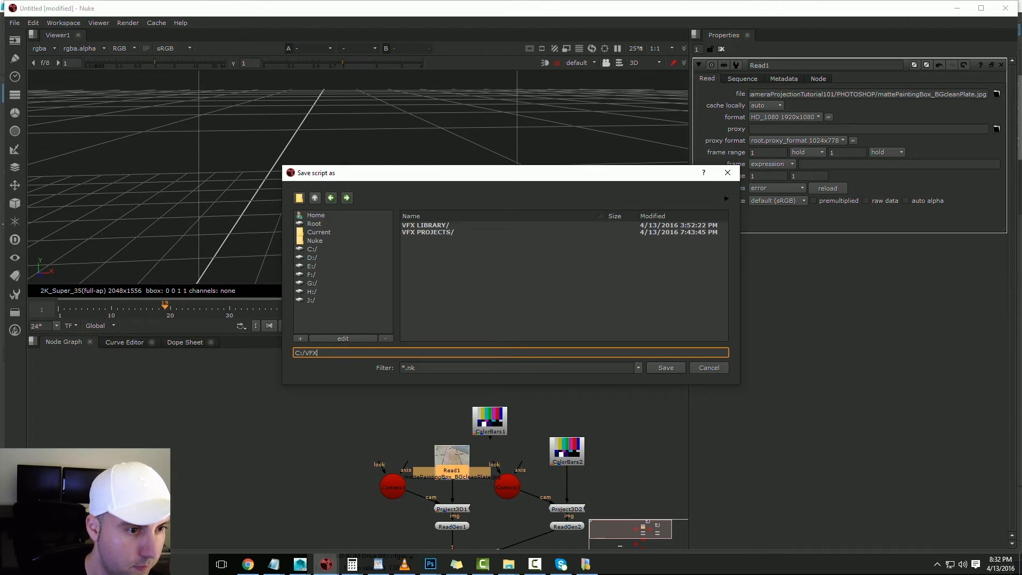
pyautogui.doubleClick(427, 232)
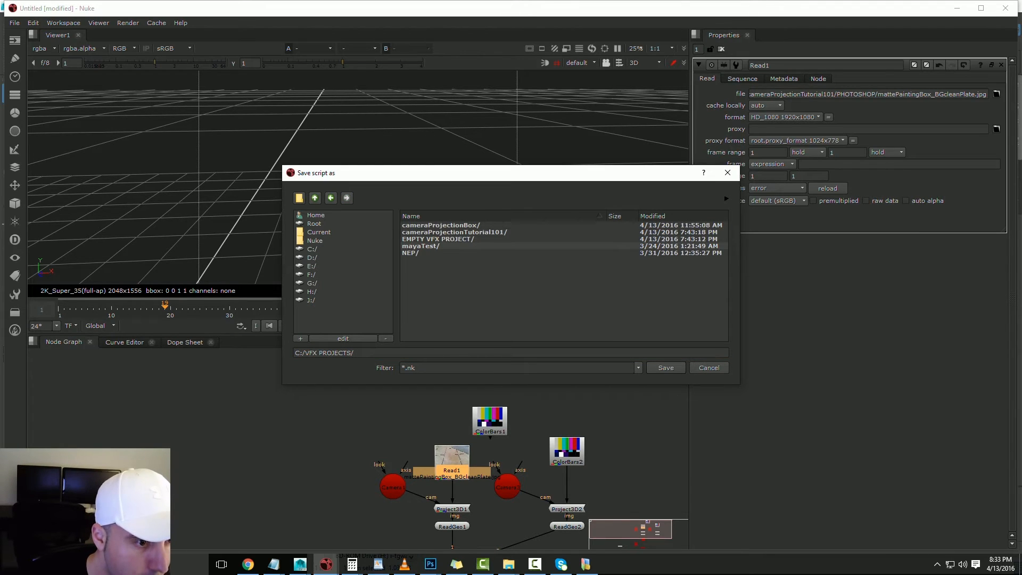
pyautogui.doubleClick(606, 232)
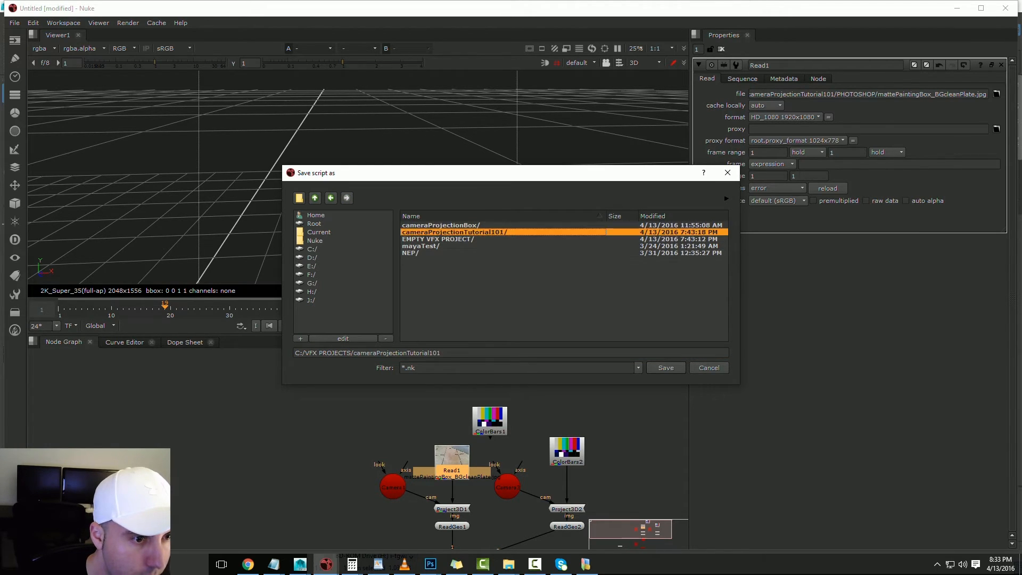
pyautogui.click(606, 239)
pyautogui.doubleClick(606, 239)
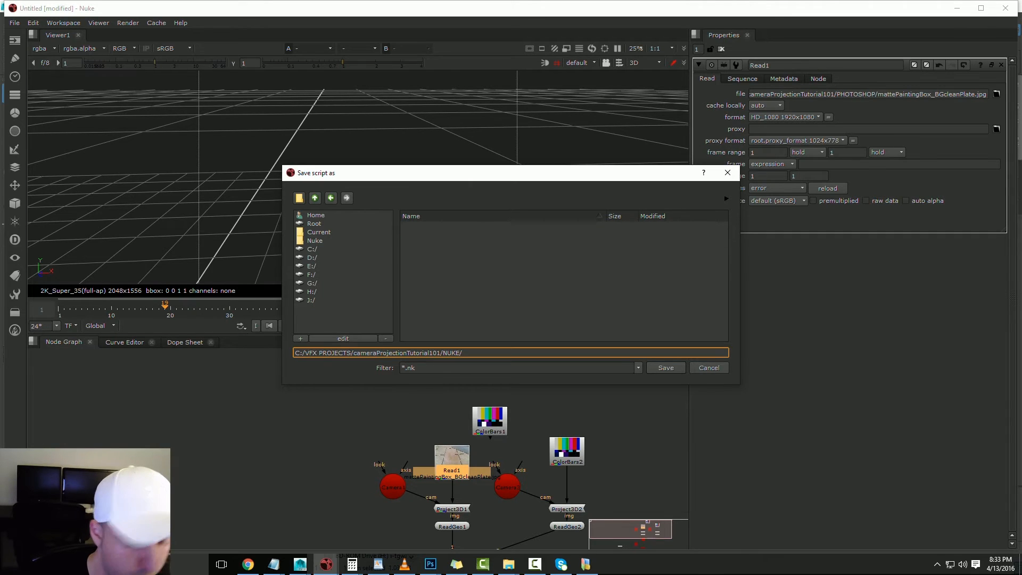
pyautogui.press('Return')
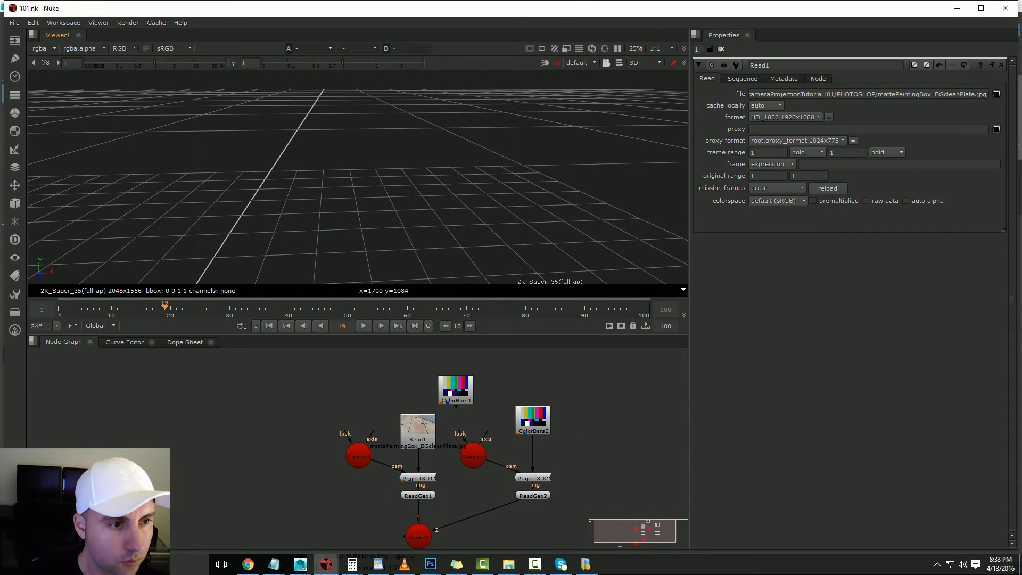
# Switch the viewer to 2D and connect it to the ScanlineRender node's output
pyautogui.press('f')
pyautogui.press('Tab')
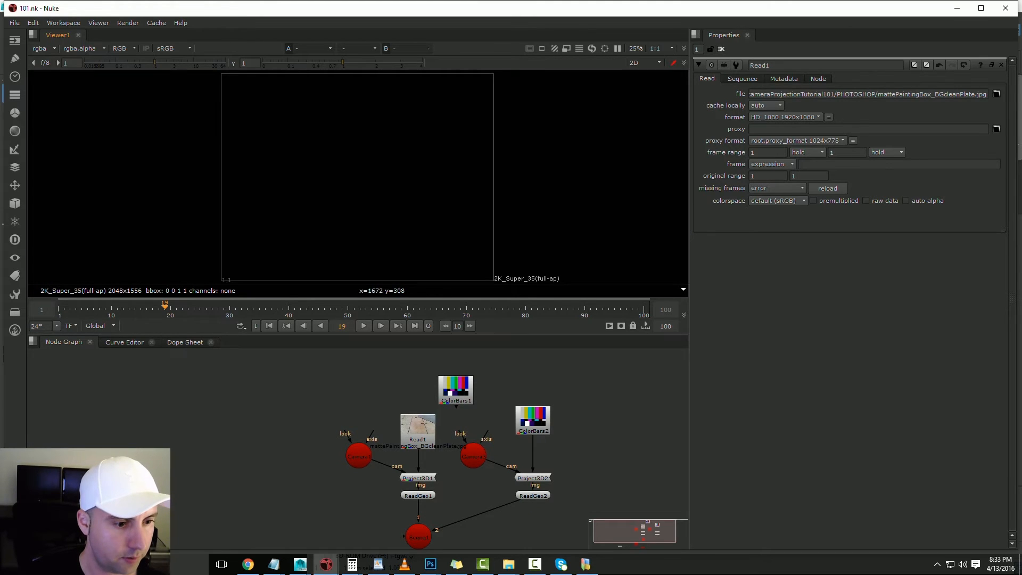
pyautogui.press('f')
pyautogui.press('1')
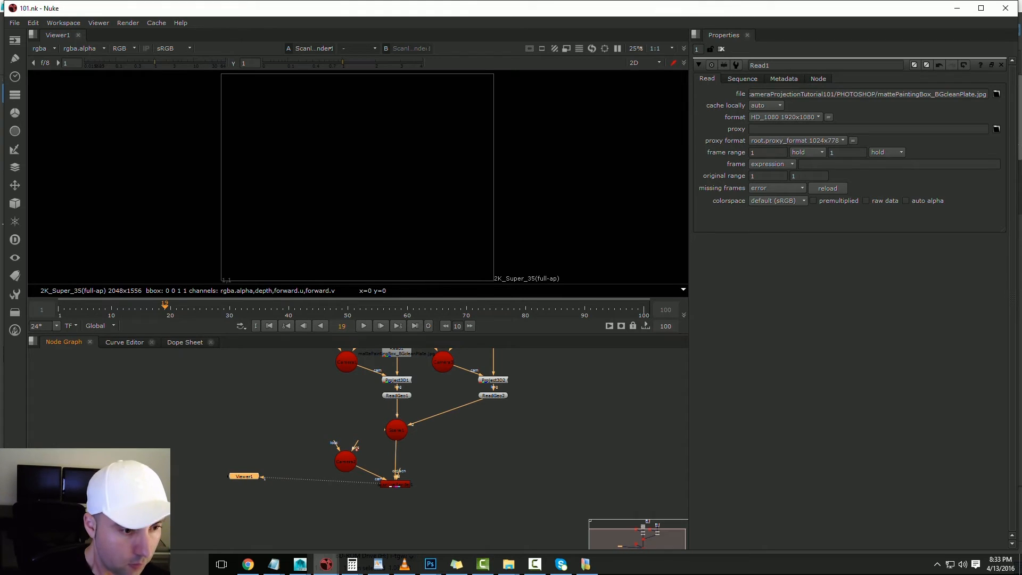
# Load ground.fbx from the project's MAYA folder into ReadGeo1 and show the projected ground in the 3D view
pyautogui.moveTo(447, 431); pyautogui.dragTo(450, 514, button='middle')
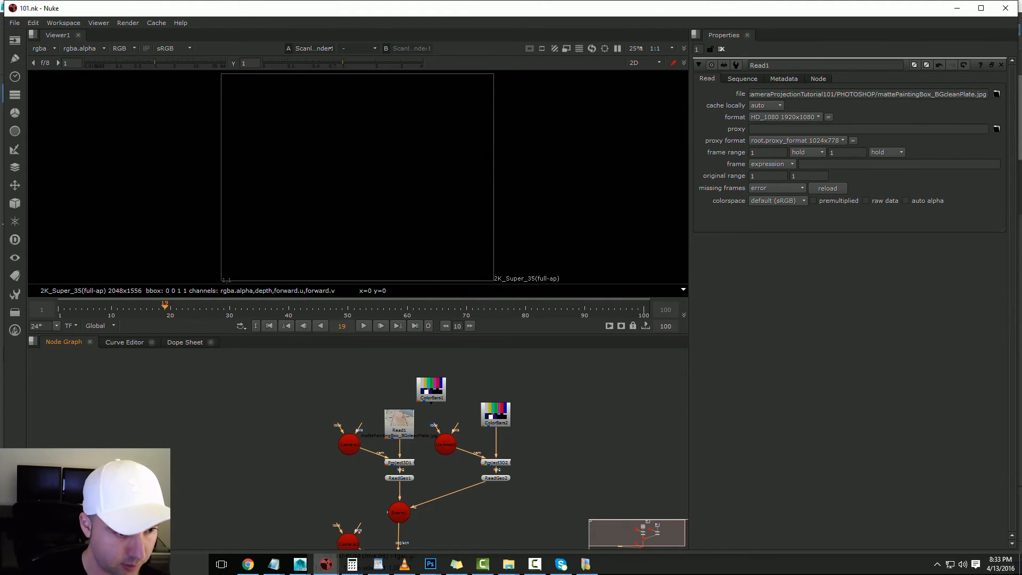
pyautogui.scroll(3, 412, 495)
pyautogui.doubleClick(391, 466)
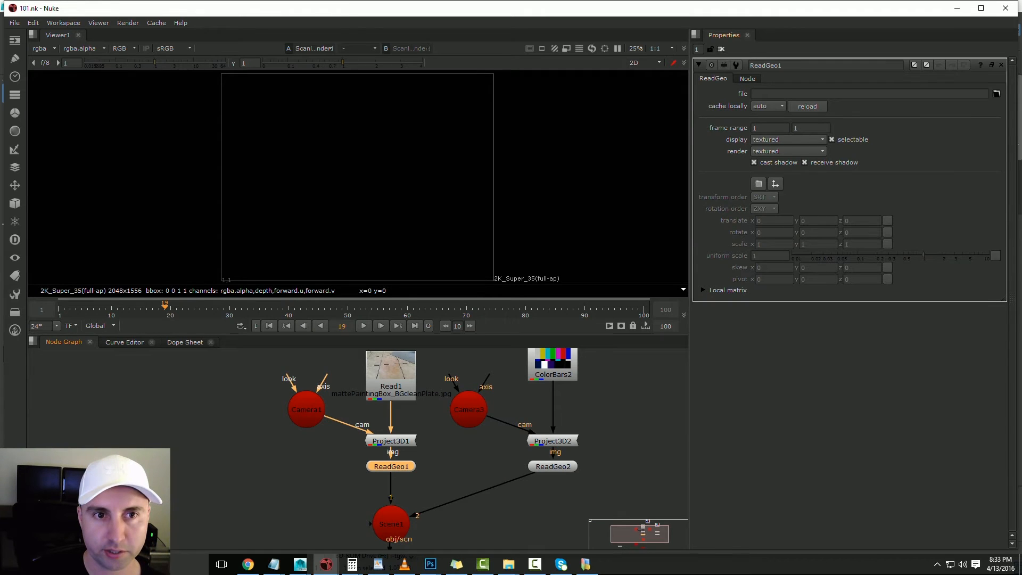
pyautogui.click(852, 94)
pyautogui.click(997, 94)
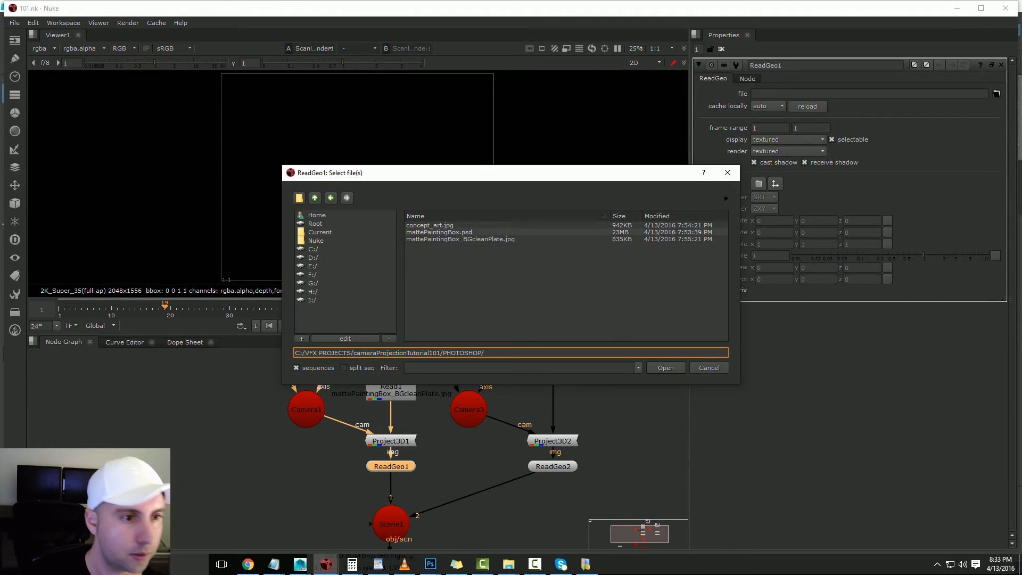
pyautogui.click(315, 198)
pyautogui.click(419, 246)
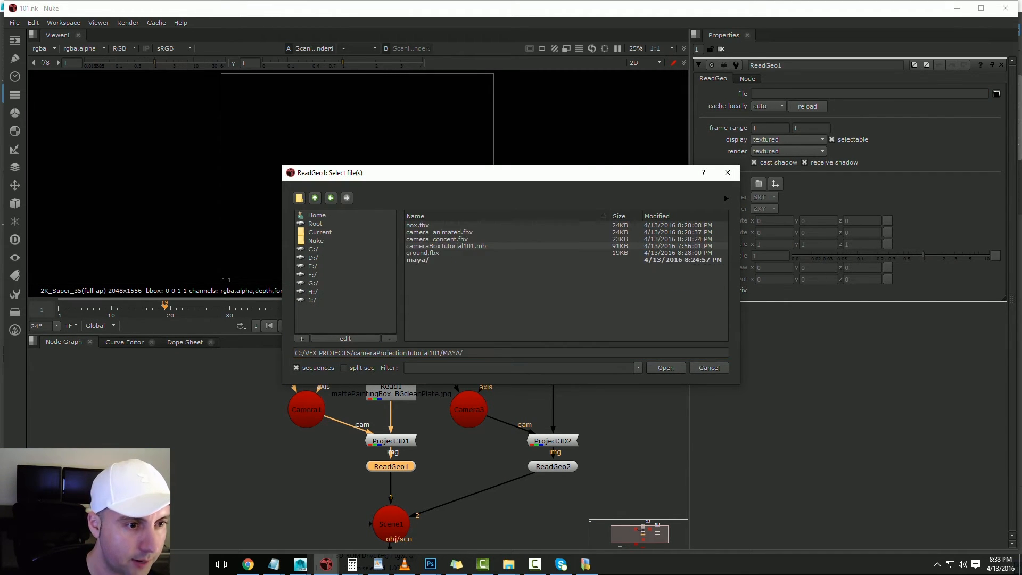
pyautogui.doubleClick(426, 253)
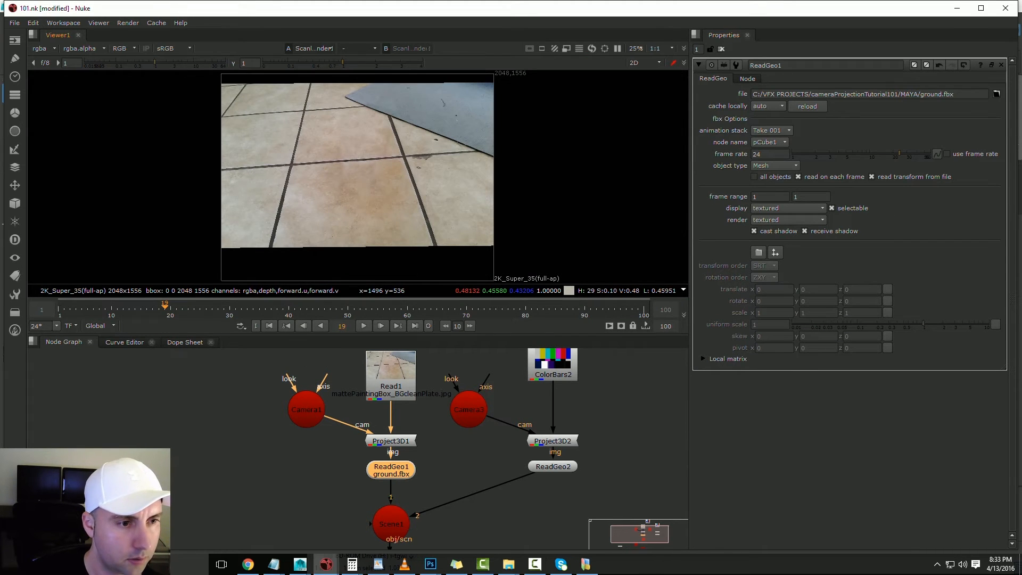
pyautogui.press('Tab')
pyautogui.press('f')
pyautogui.keyDown('ctrl'); pyautogui.moveTo(431, 215); pyautogui.dragTo(440, 245); pyautogui.keyUp('ctrl')
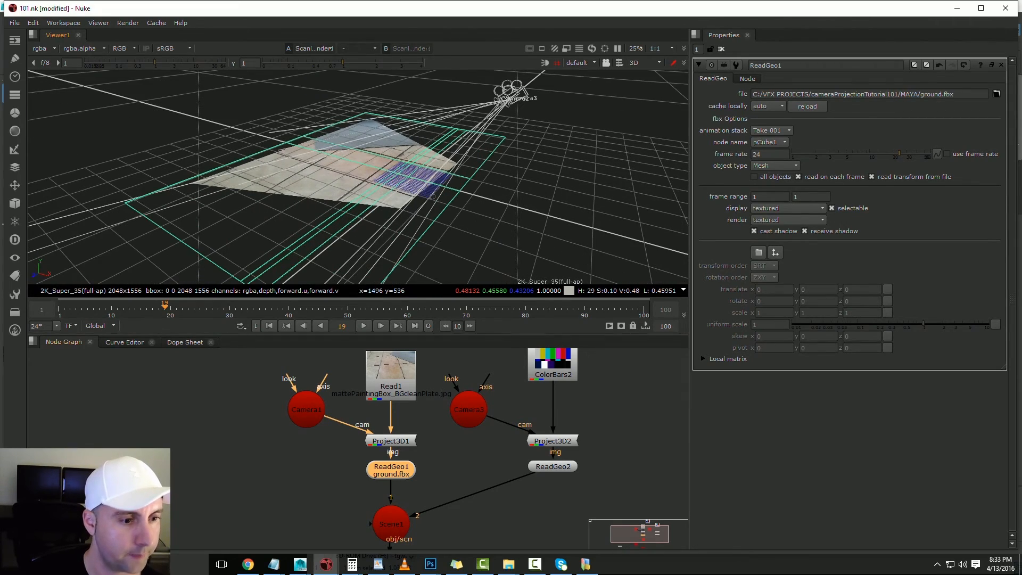
# Copy the ground.fbx file path from ReadGeo1 into ReadGeo2's file field
pyautogui.click(552, 467)
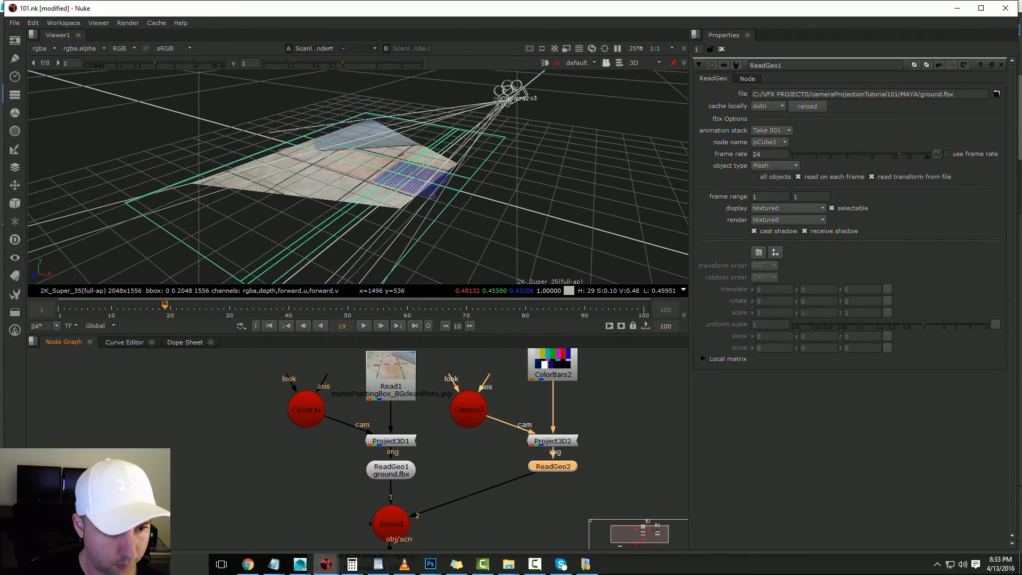
pyautogui.doubleClick(552, 467)
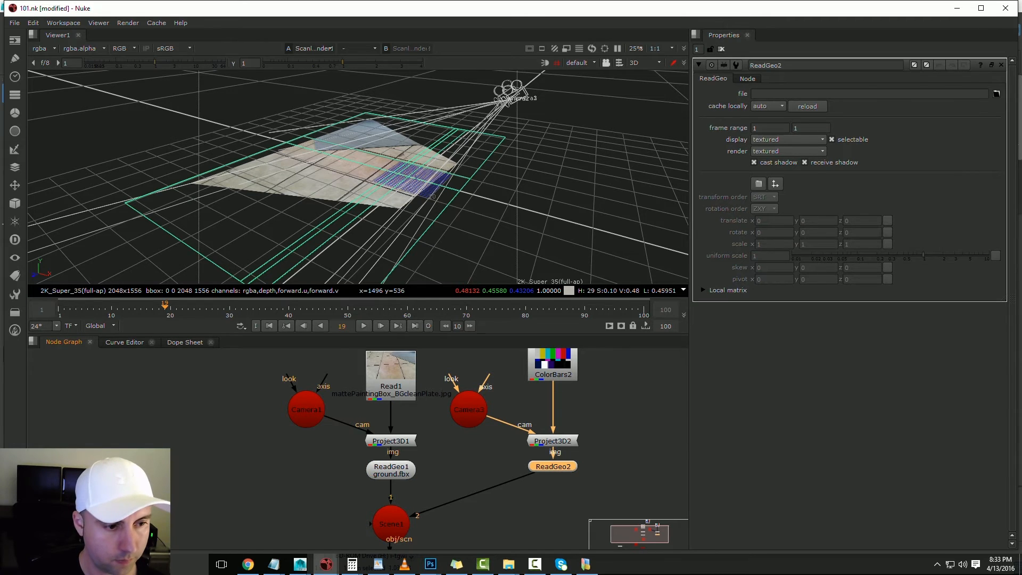
pyautogui.doubleClick(391, 469)
pyautogui.moveTo(753, 95); pyautogui.dragTo(956, 94)
pyautogui.hotkey('ctrl', 'c')
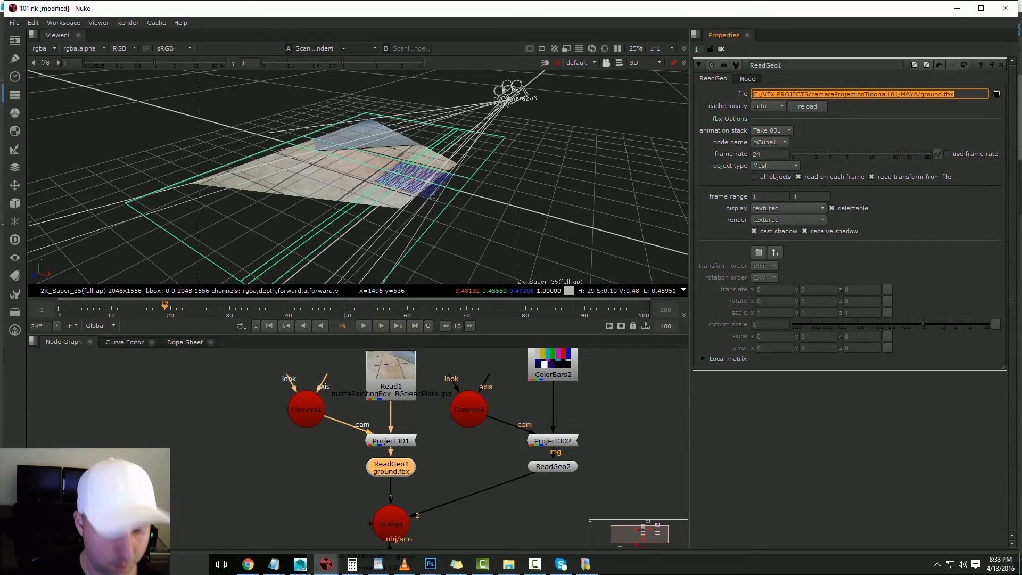
pyautogui.doubleClick(553, 466)
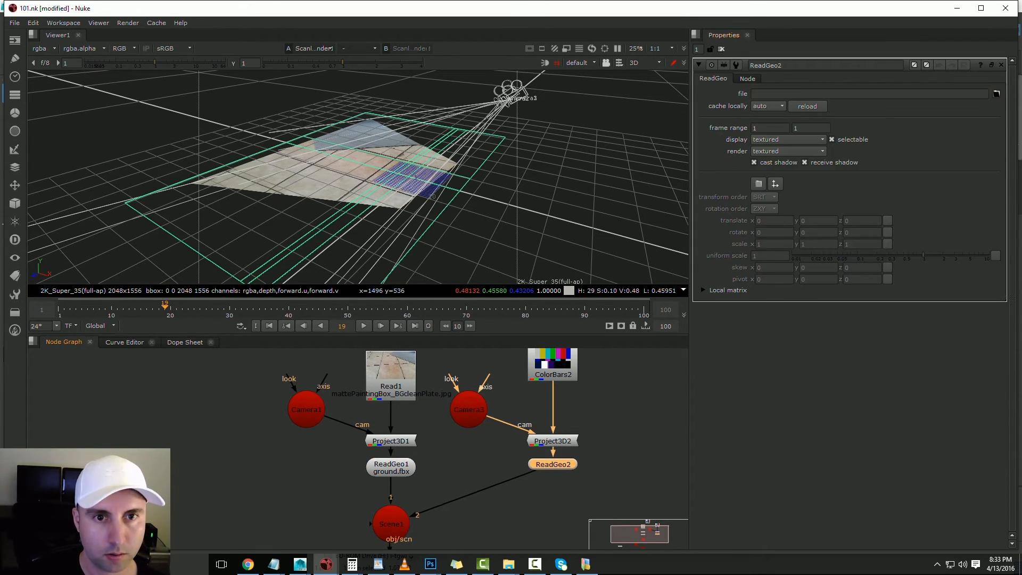
pyautogui.click(867, 94)
pyautogui.hotkey('ctrl', 'v')
pyautogui.press('Return')
# Replace ReadGeo2's geometry file with box.fbx from the same MAYA folder
pyautogui.click(997, 94)
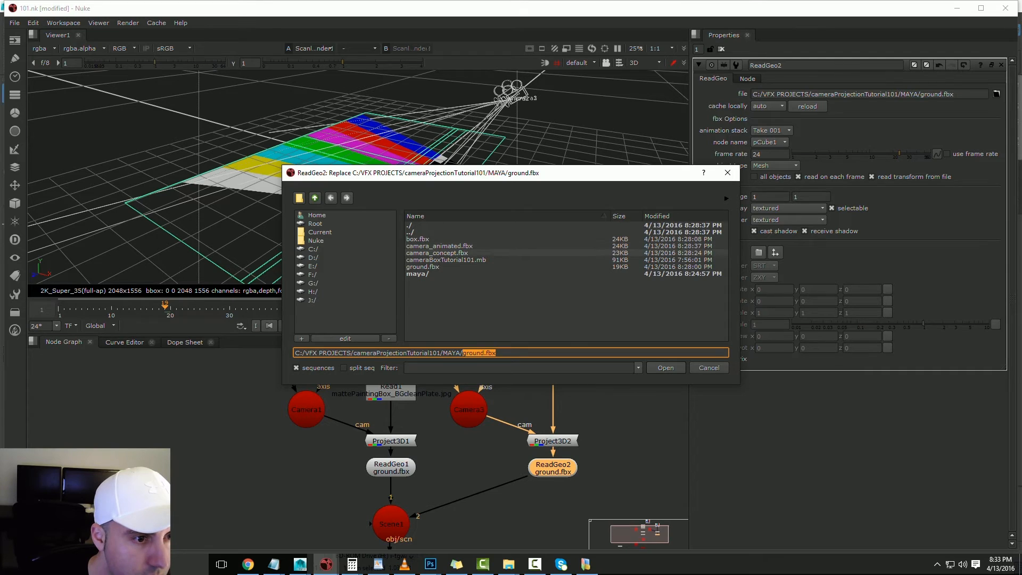
pyautogui.doubleClick(418, 239)
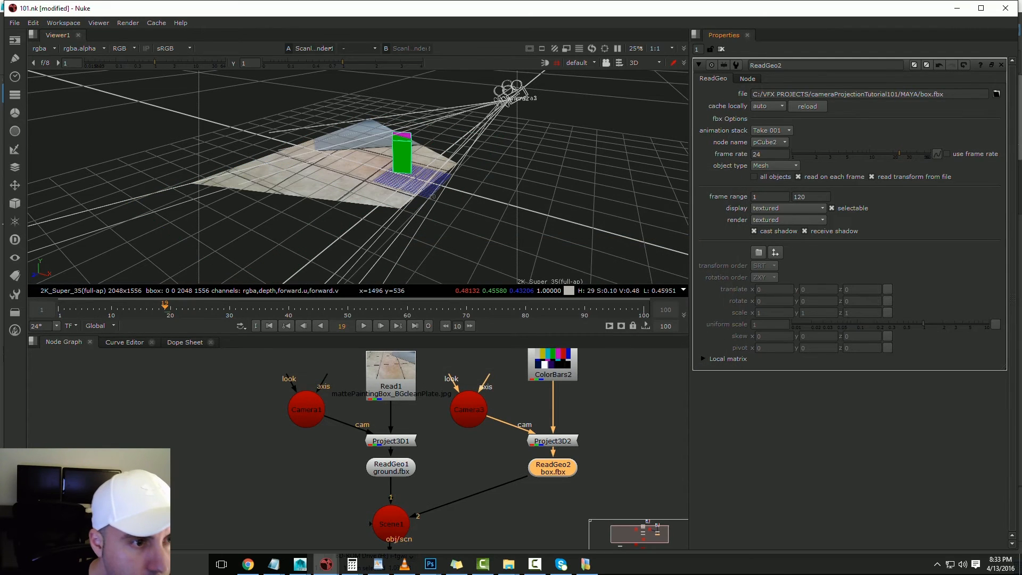
pyautogui.scroll(4, 357, 177)
pyautogui.keyDown('ctrl'); pyautogui.moveTo(404, 181); pyautogui.dragTo(314, 183); pyautogui.keyUp('ctrl')
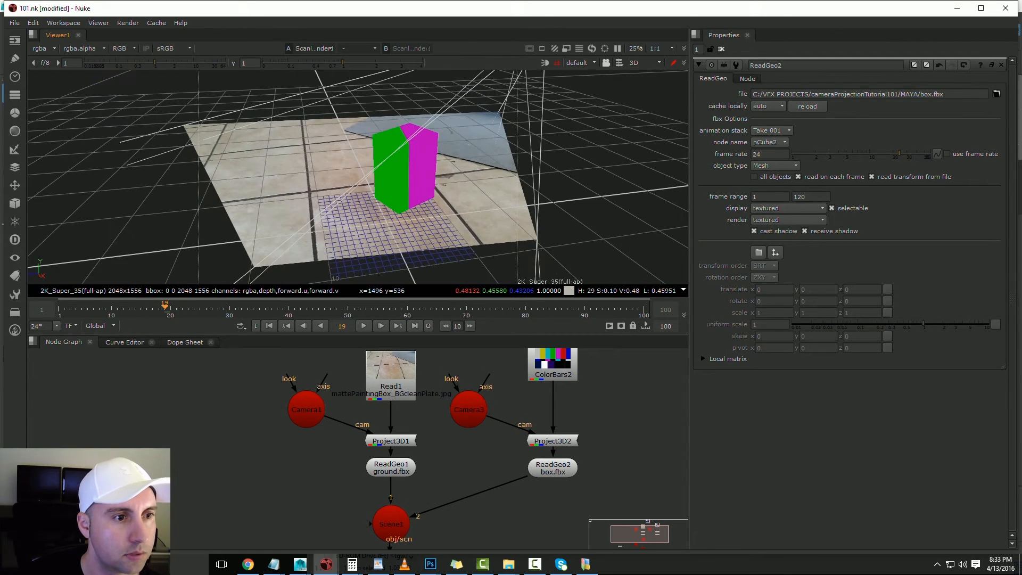
# Delete the ColorBars2 and ColorBars1 placeholder nodes from the node graph
pyautogui.moveTo(552, 362); pyautogui.dragTo(543, 419, button='middle')
pyautogui.click(543, 418)
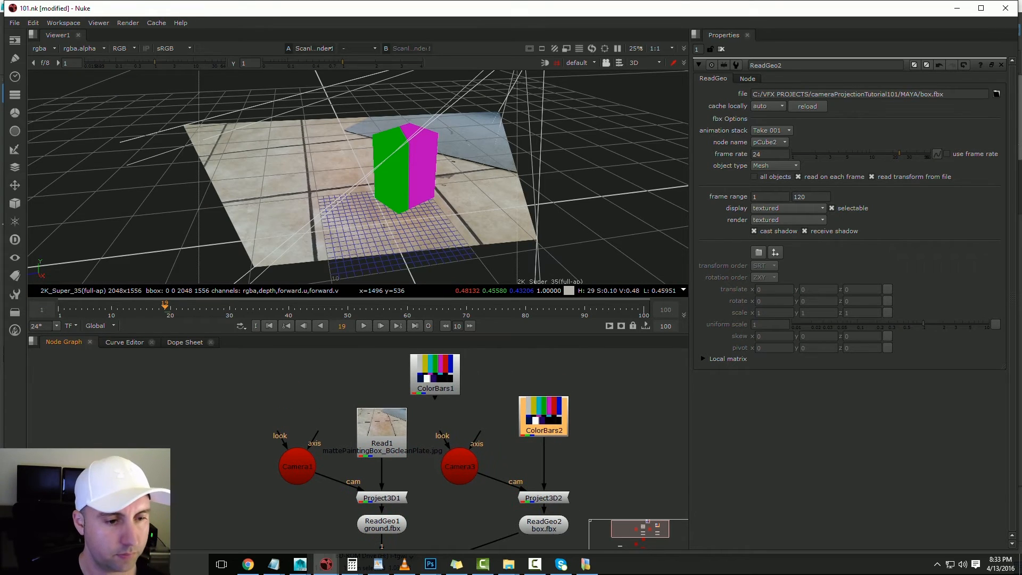
pyautogui.press('Delete')
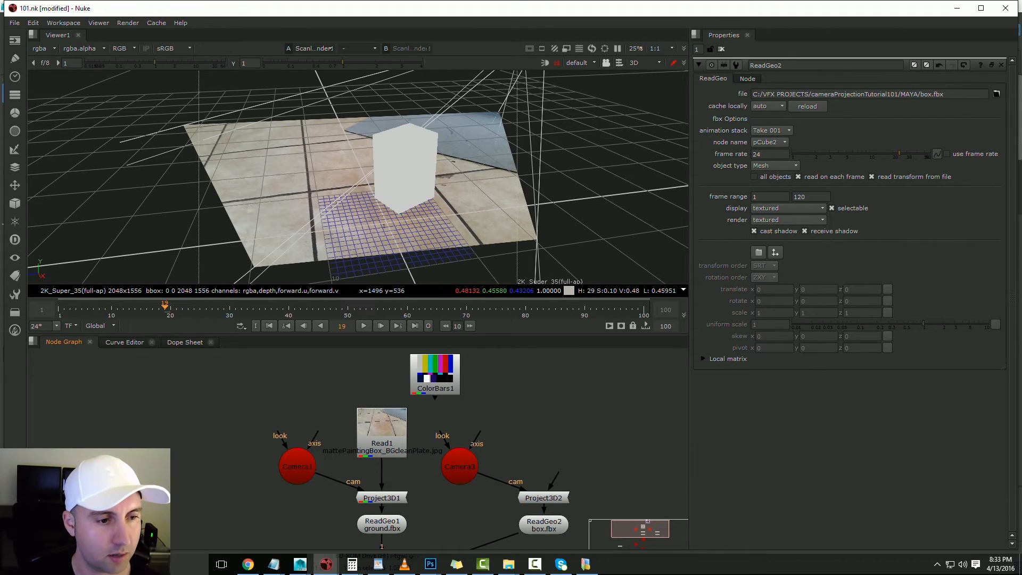
pyautogui.click(435, 376)
pyautogui.press('Delete')
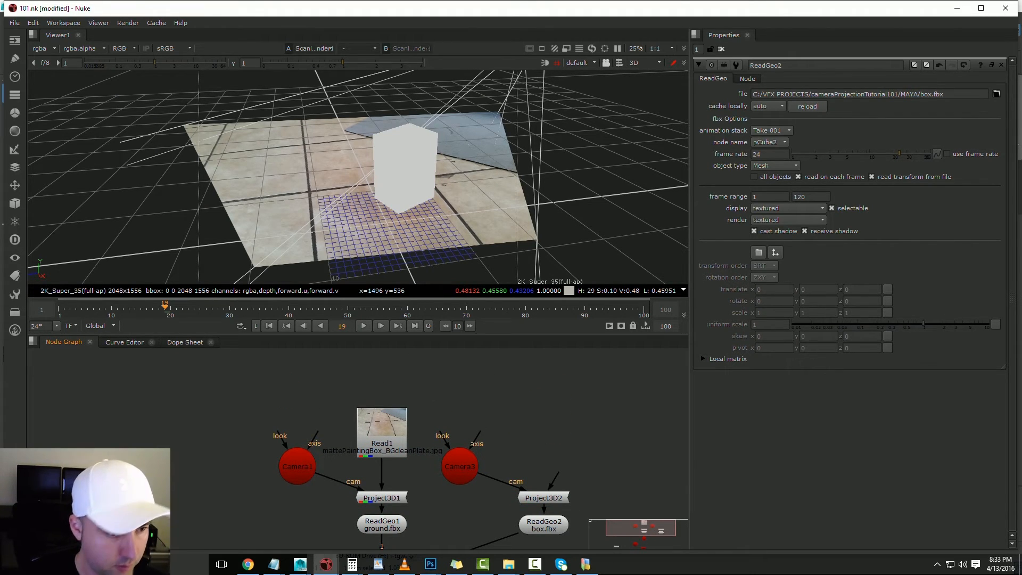
# Duplicate the Read1 clean plate node and connect the copy to the image input of Project3D2
pyautogui.click(381, 434)
pyautogui.hotkey('ctrl', 'v')
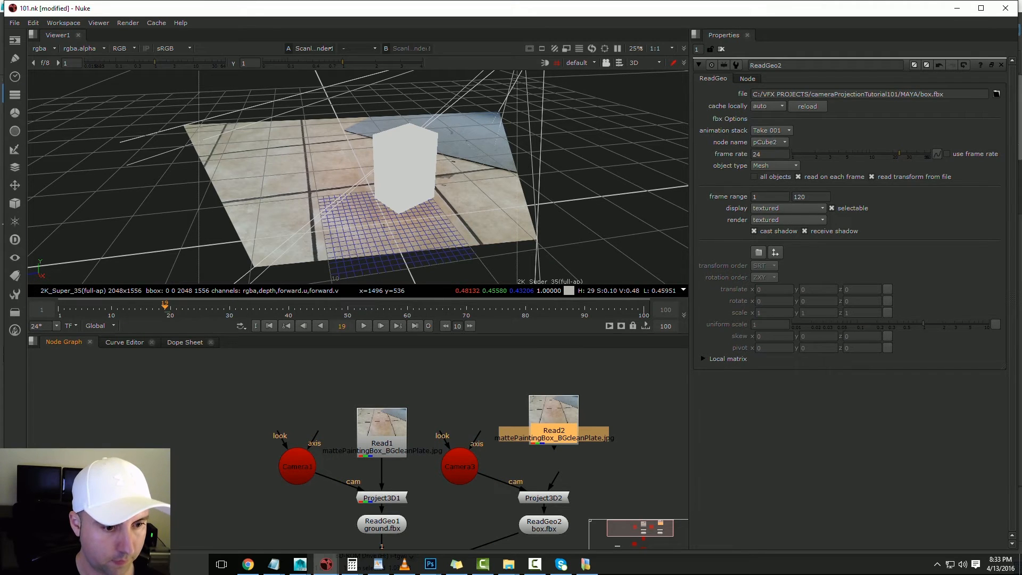
pyautogui.moveTo(558, 474); pyautogui.dragTo(549, 423)
# Replace Read2's image file with concept_art.jpg from the project's PHOTOSHOP folder
pyautogui.doubleClick(548, 423)
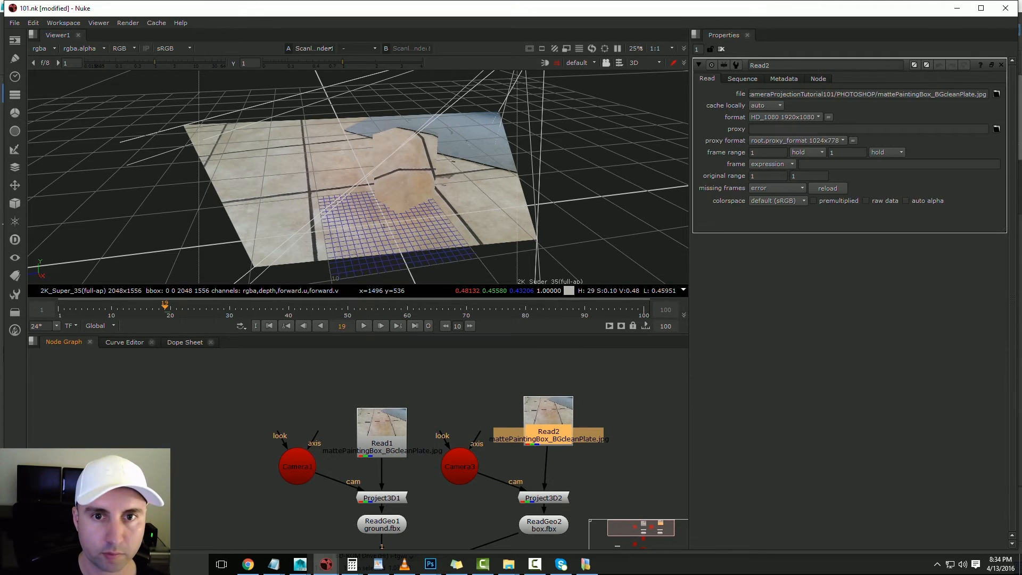
pyautogui.click(997, 93)
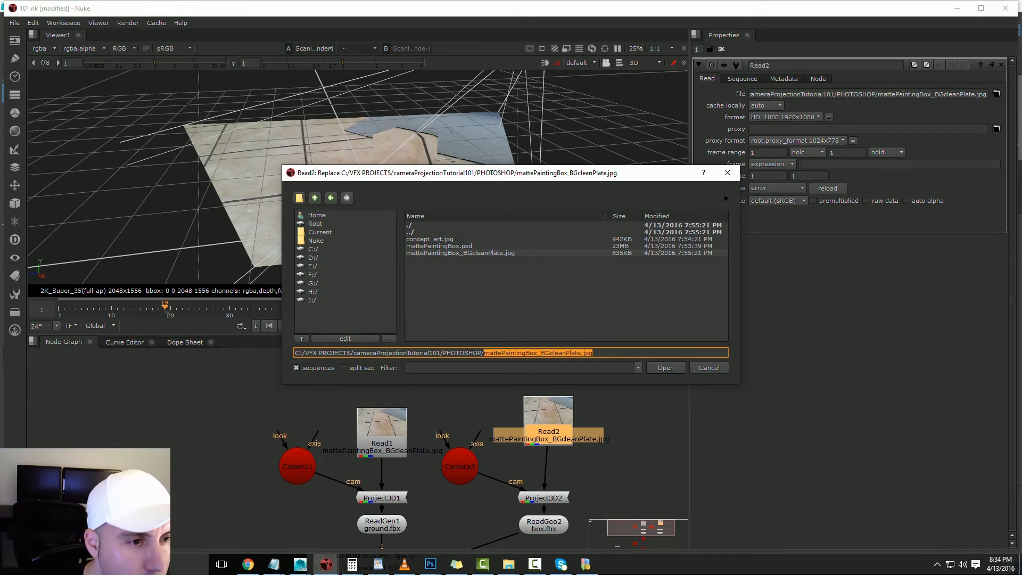
pyautogui.doubleClick(429, 239)
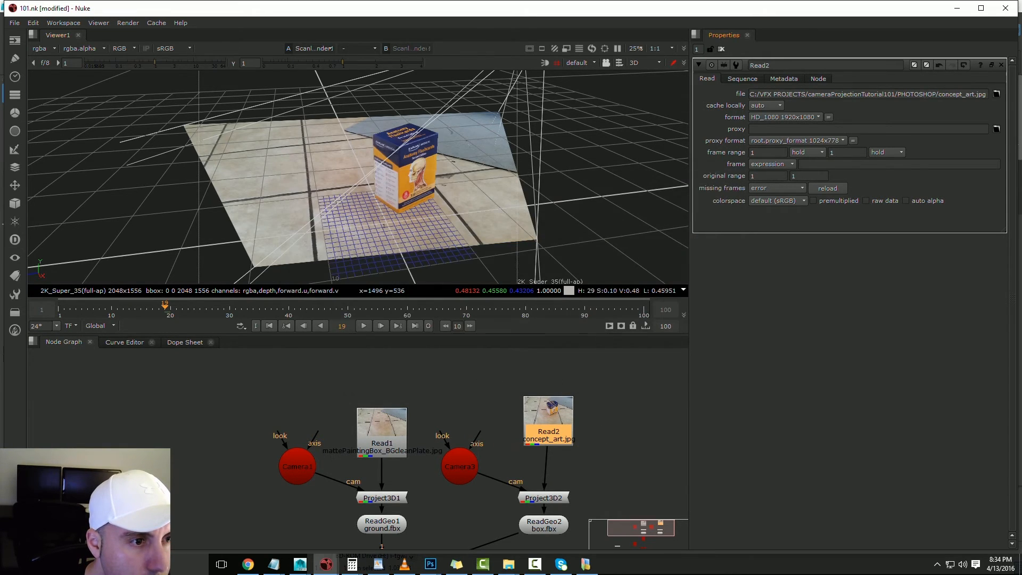
pyautogui.click(468, 392)
# Examine the projected box and ground in the 2D render and the 3D scene, and save the script
pyautogui.click(381, 525)
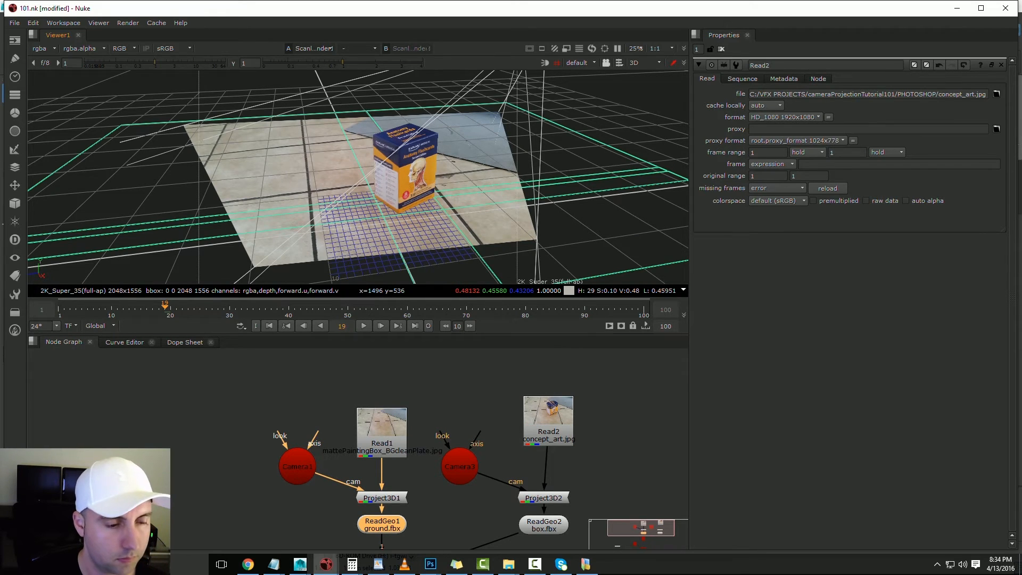
pyautogui.press('Tab')
pyautogui.scroll(4, 362, 181)
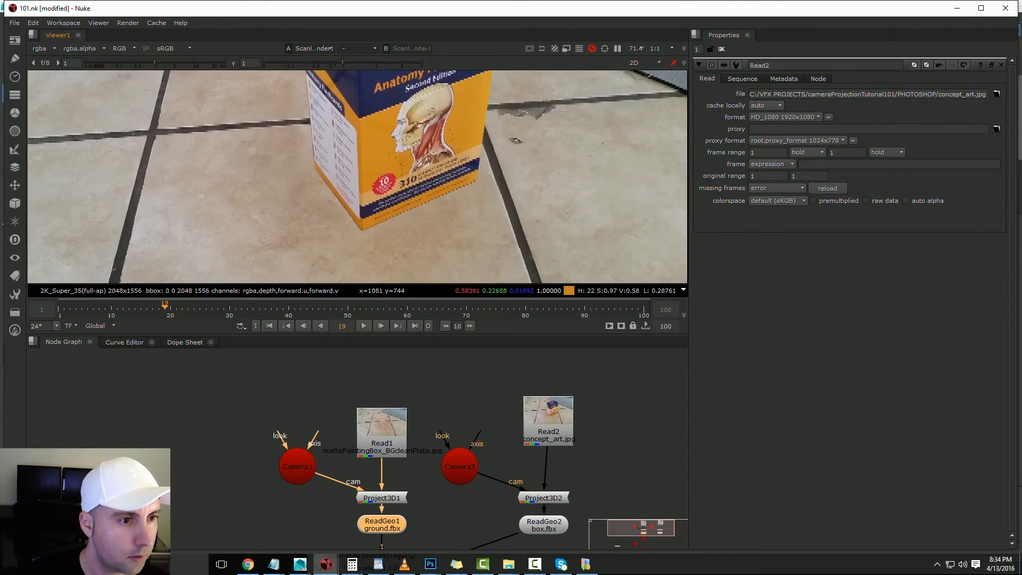
pyautogui.scroll(2, 407, 261)
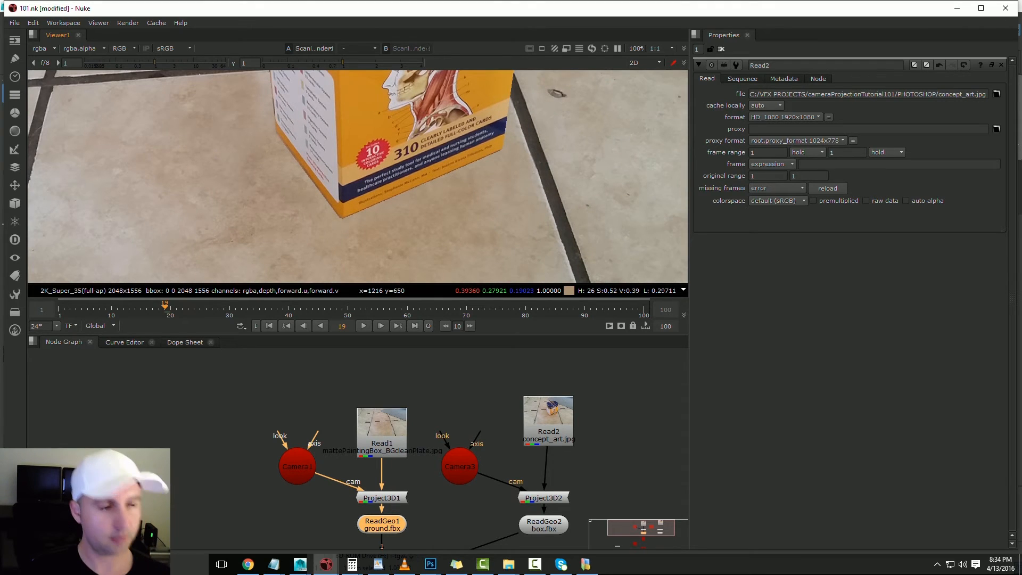
pyautogui.scroll(-4, 358, 177)
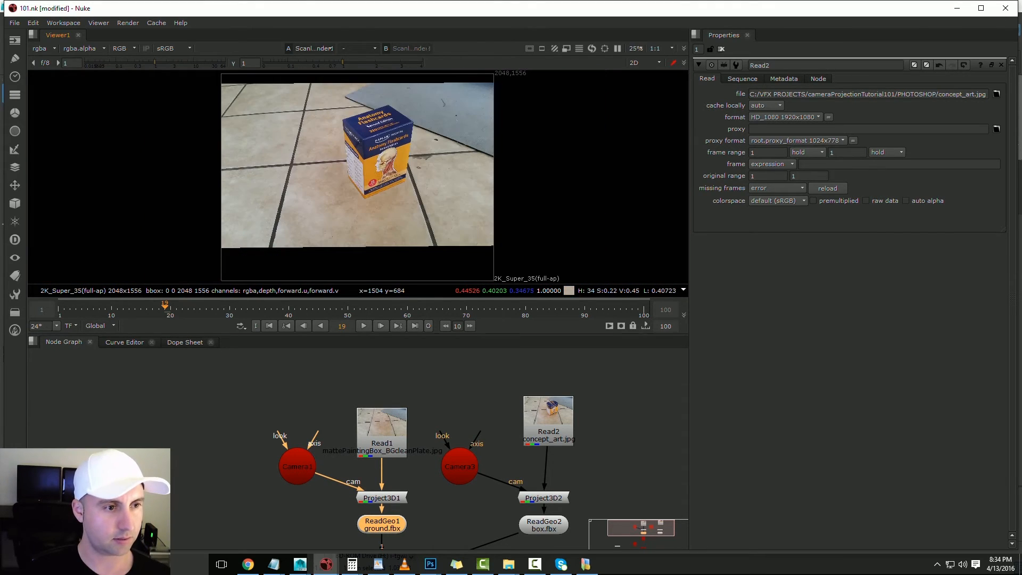
pyautogui.press('Tab')
pyautogui.moveTo(372, 181)
pyautogui.keyDown('ctrl'); pyautogui.mouseDown()
pyautogui.moveTo(266, 189)
pyautogui.moveTo(420, 176)
pyautogui.moveTo(383, 183)
pyautogui.mouseUp(); pyautogui.keyUp('ctrl')
pyautogui.keyDown('ctrl'); pyautogui.moveTo(398, 225); pyautogui.dragTo(336, 234); pyautogui.keyUp('ctrl')
pyautogui.scroll(4, 358, 213)
pyautogui.scroll(-8, 358, 177)
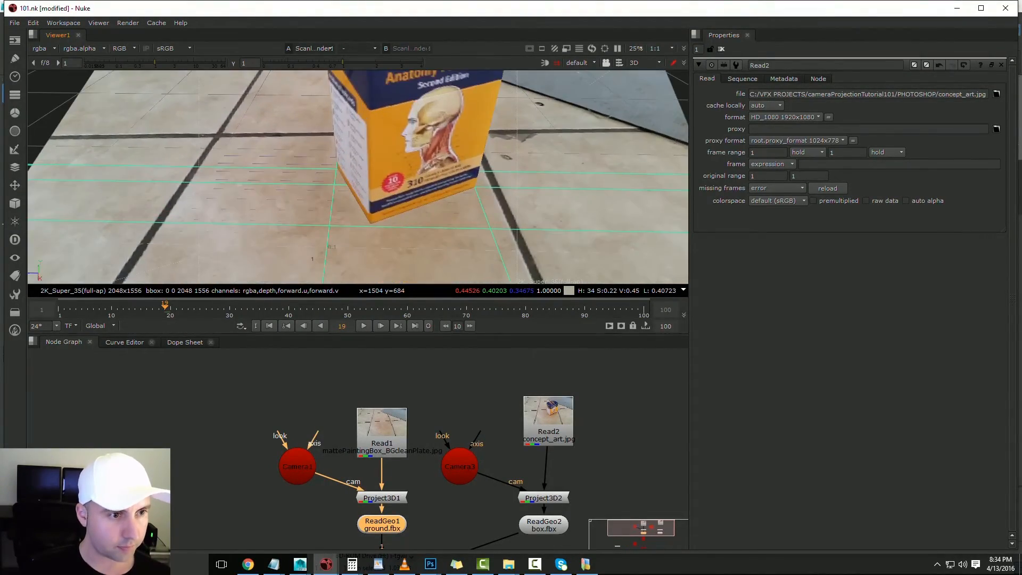
pyautogui.scroll(2, 358, 177)
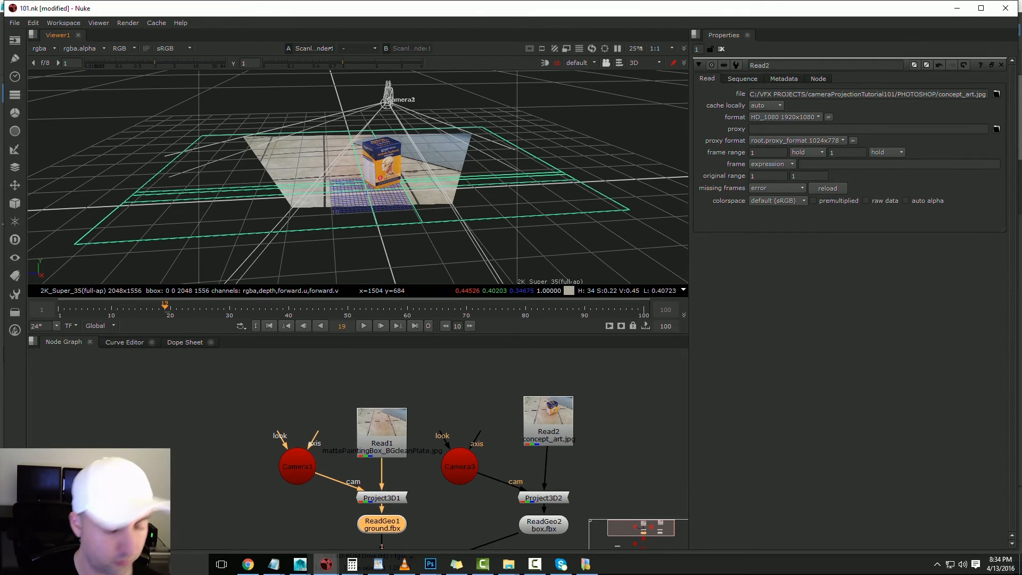
pyautogui.hotkey('ctrl', 's')
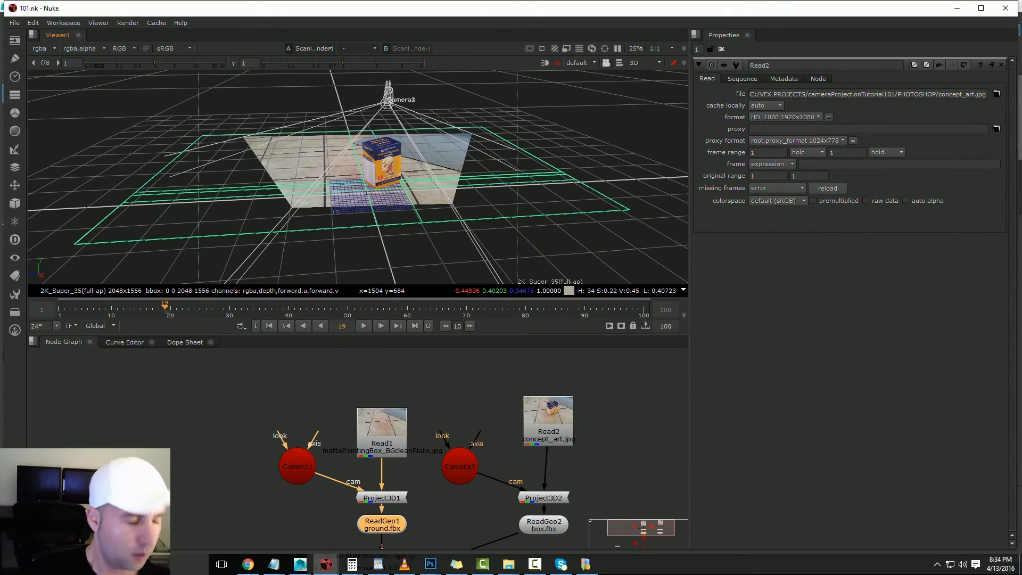
# Split the Viewer1 pane horizontally and place a new comp viewer, Viewer2, in the new side of the split
pyautogui.click(33, 35)
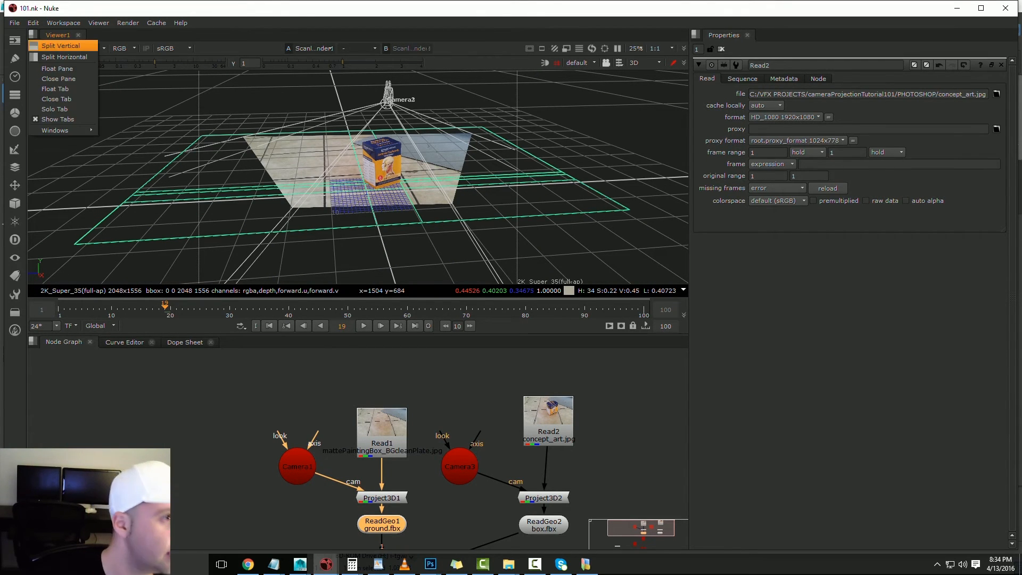
pyautogui.click(60, 57)
pyautogui.rightClick(445, 134)
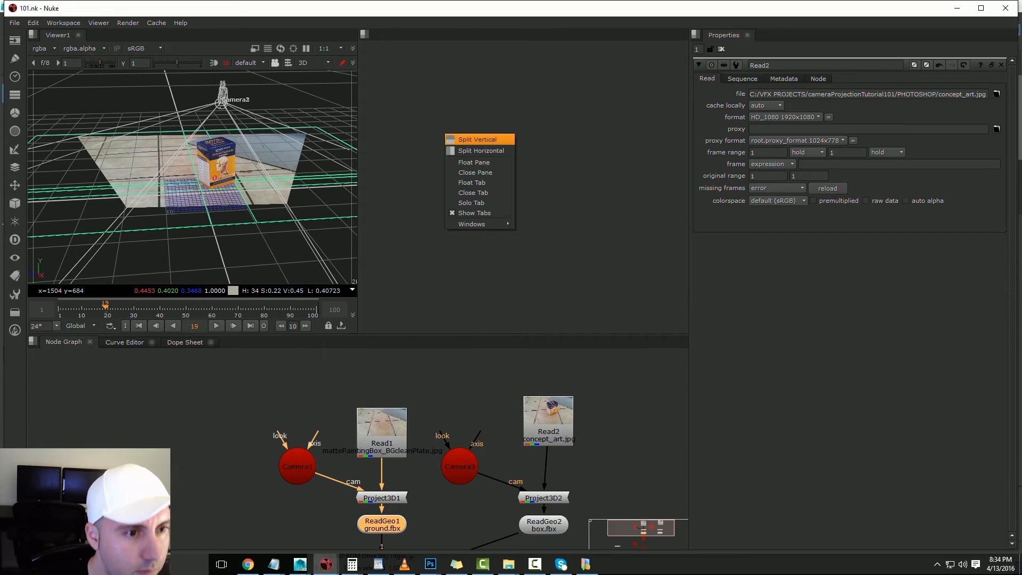
pyautogui.moveTo(474, 224)
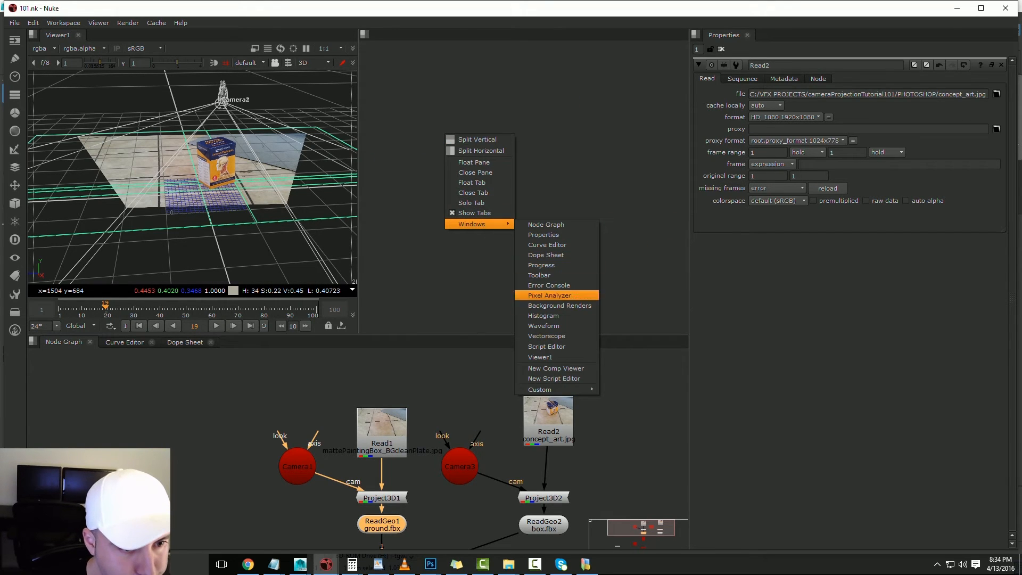
pyautogui.click(556, 369)
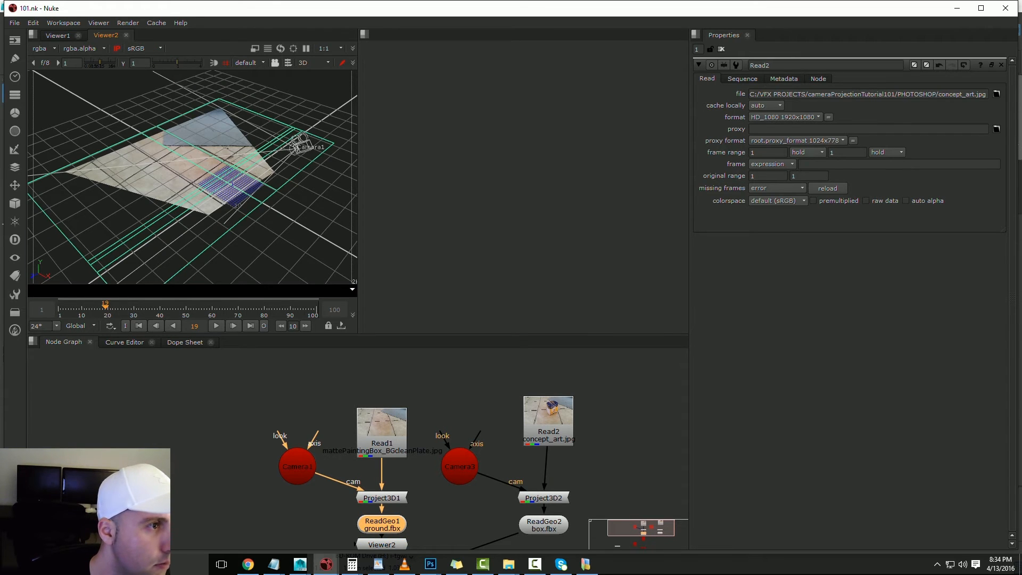
pyautogui.moveTo(106, 35); pyautogui.dragTo(457, 53)
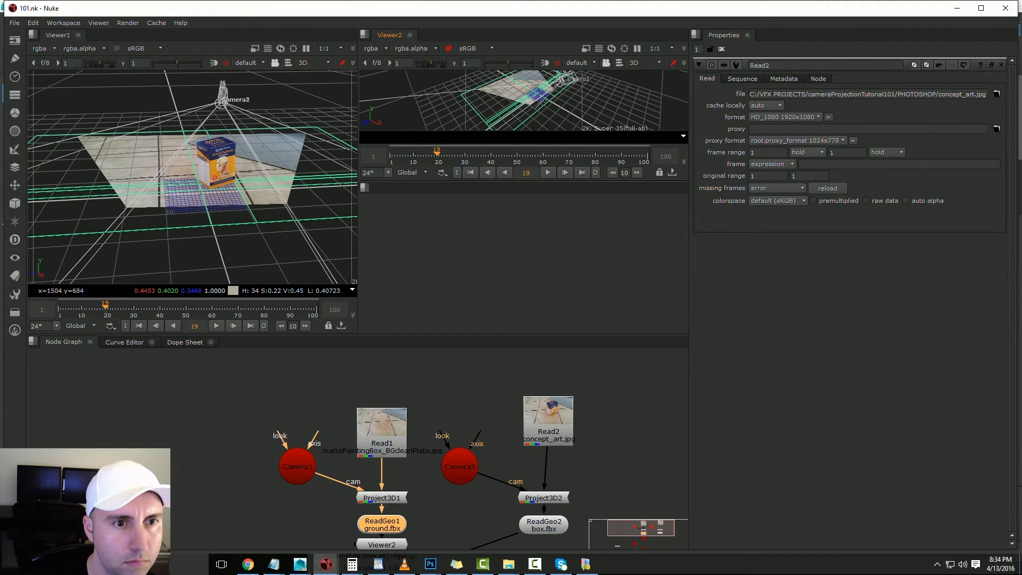
# Close the empty pane beneath Viewer2 so that Viewer2 fills its side of the split
pyautogui.rightClick(597, 200)
pyautogui.rightClick(500, 187)
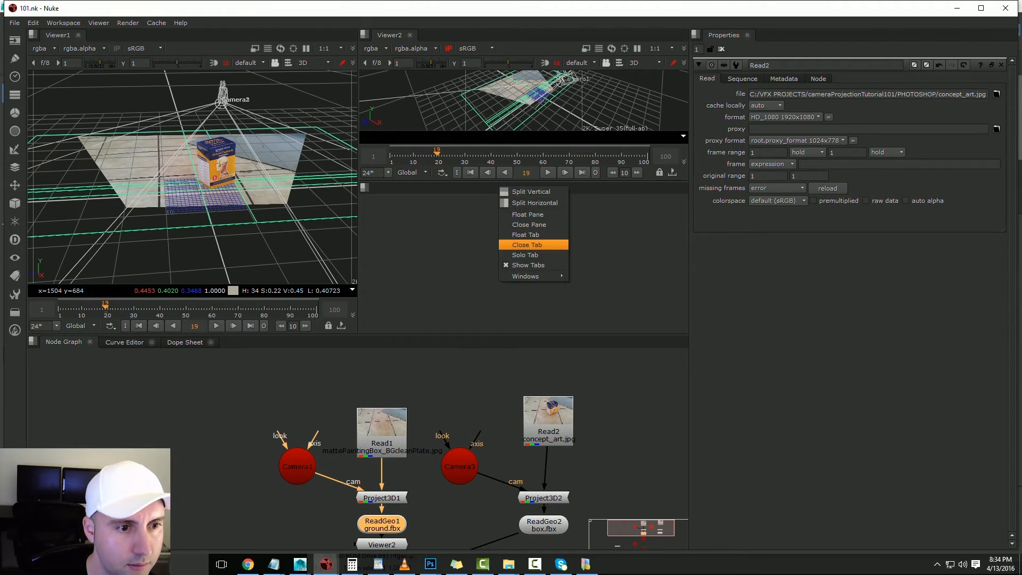
pyautogui.click(527, 245)
pyautogui.rightClick(408, 191)
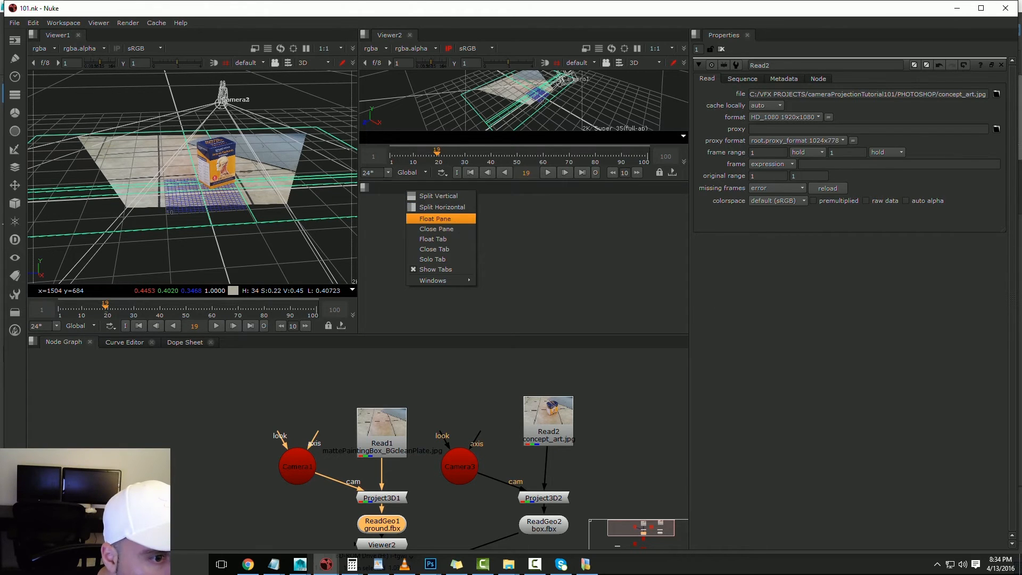
pyautogui.click(436, 228)
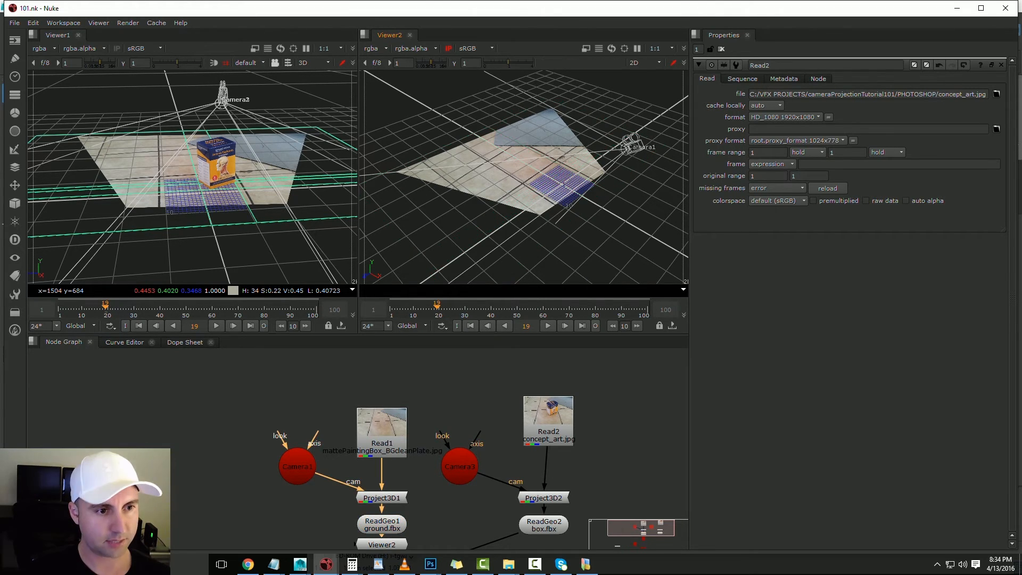
# Switch Viewer2 to 2D and connect it to the ScanlineRender node to show the rendered output
pyautogui.press('Tab')
pyautogui.scroll(-3, 494, 373)
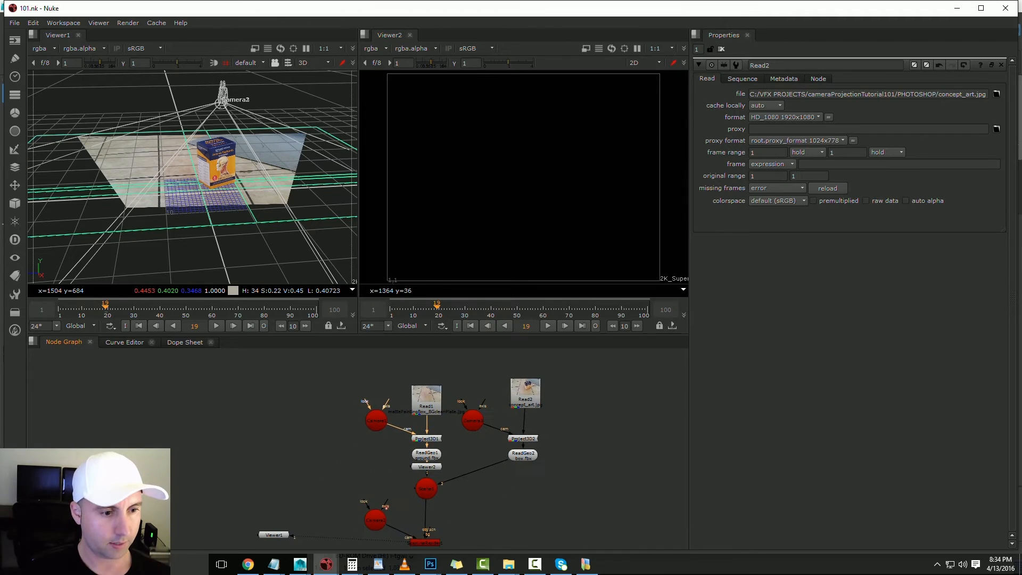
pyautogui.moveTo(493, 452); pyautogui.dragTo(498, 405, button='middle')
pyautogui.click(433, 494)
pyautogui.press('1')
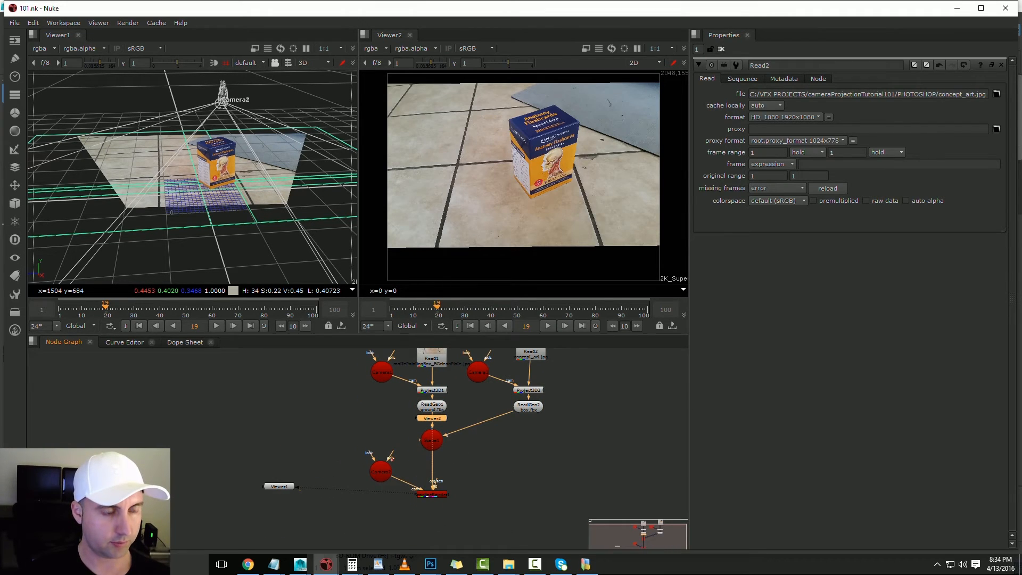
# Go to frame 100 and set the end of the project's frame range to 120 in the project settings
pyautogui.click(290, 242)
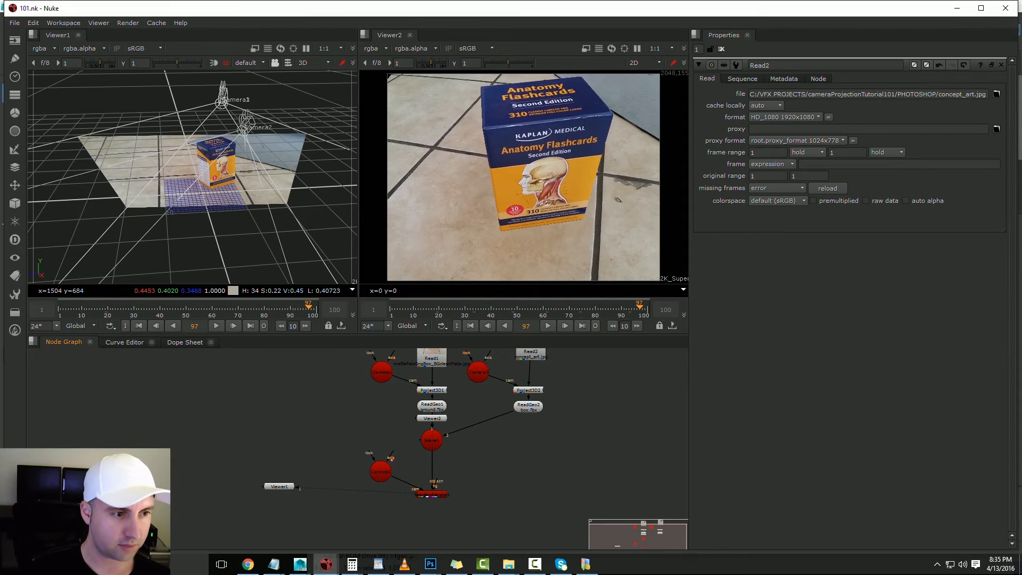
pyautogui.click(317, 307)
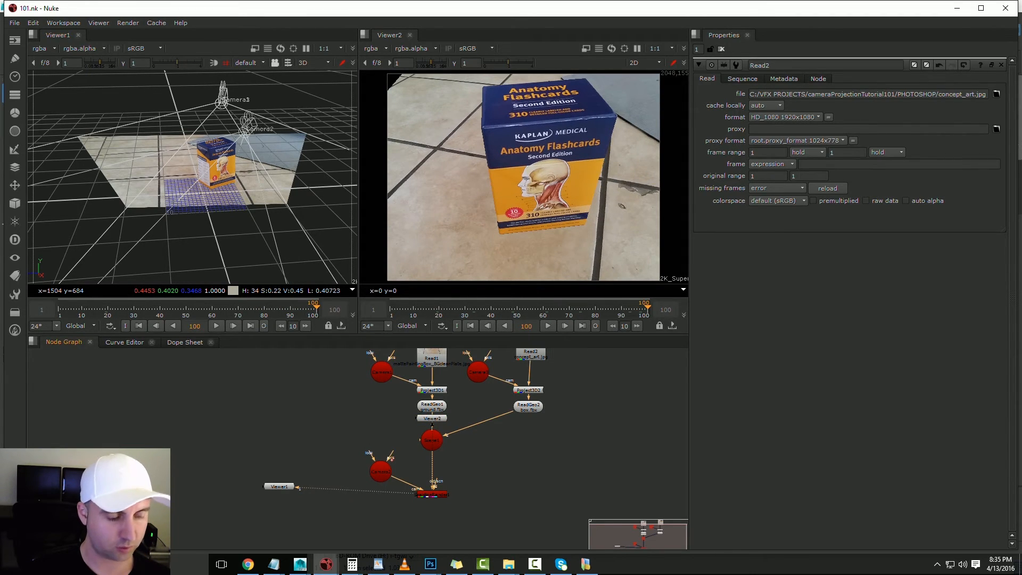
pyautogui.press('s')
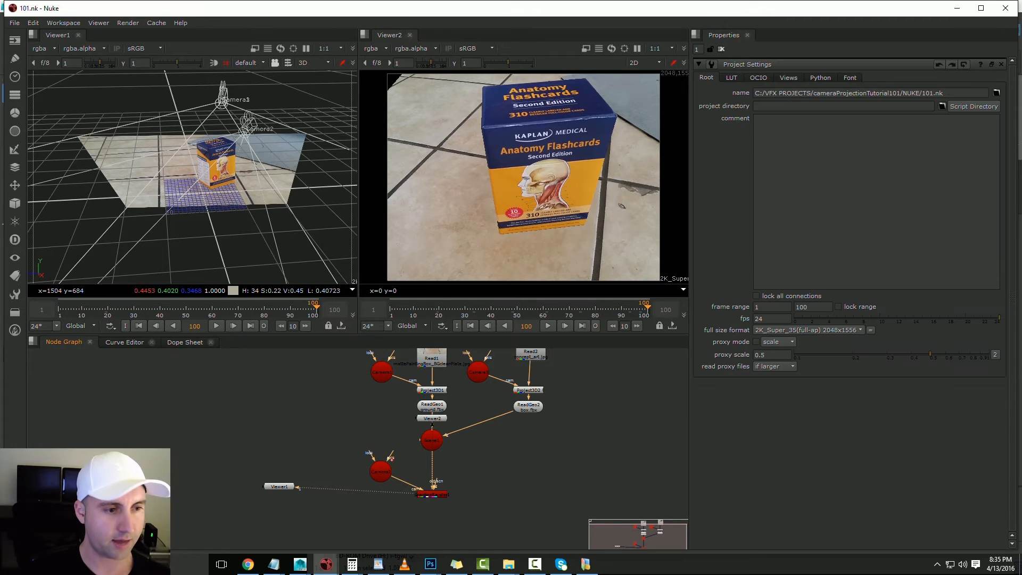
pyautogui.click(810, 307)
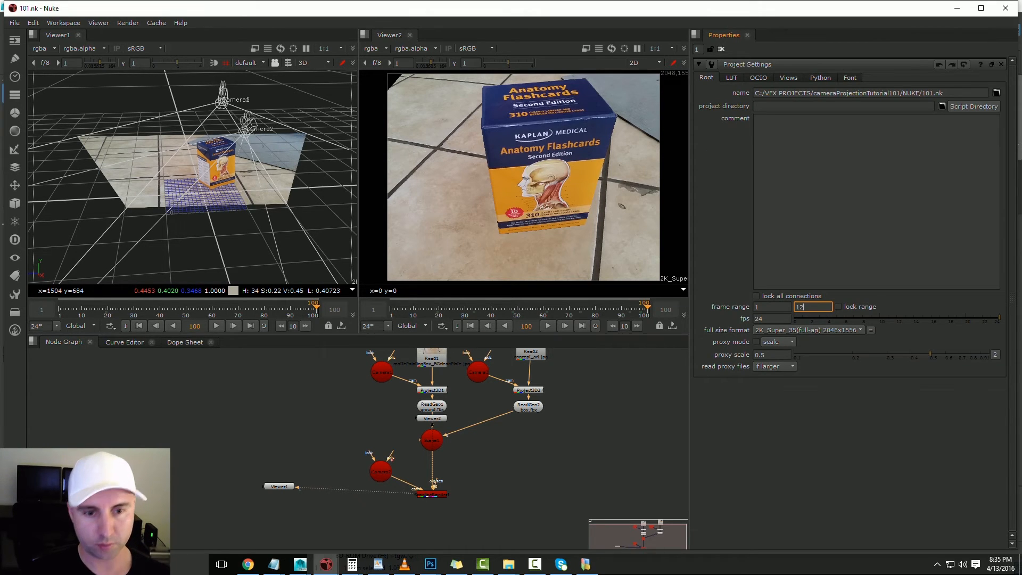
pyautogui.write('120')
pyautogui.press('Tab')
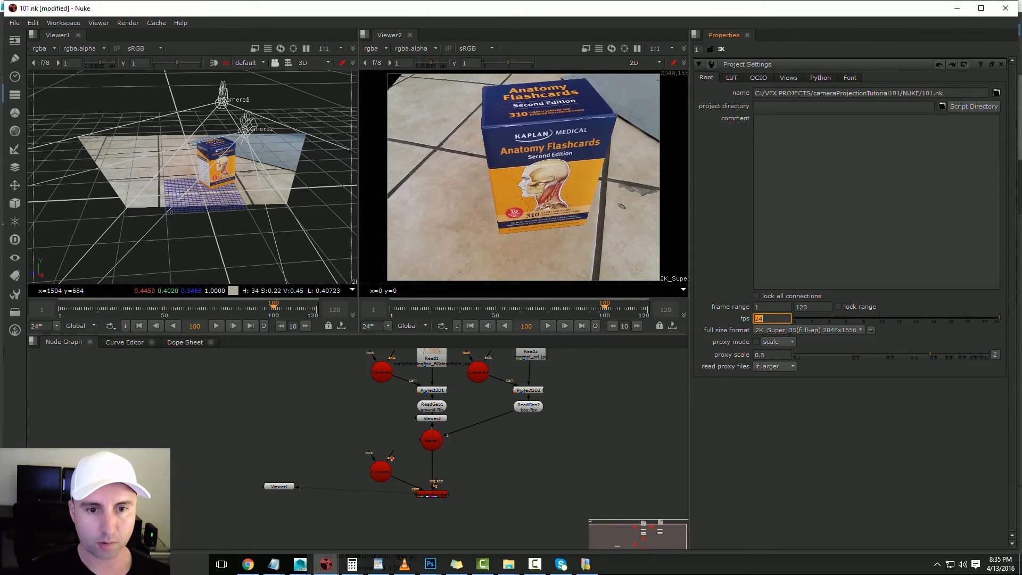
# Set the project's full size format to HD_1080 1920x1080 and fit the image in Viewer2
pyautogui.click(809, 330)
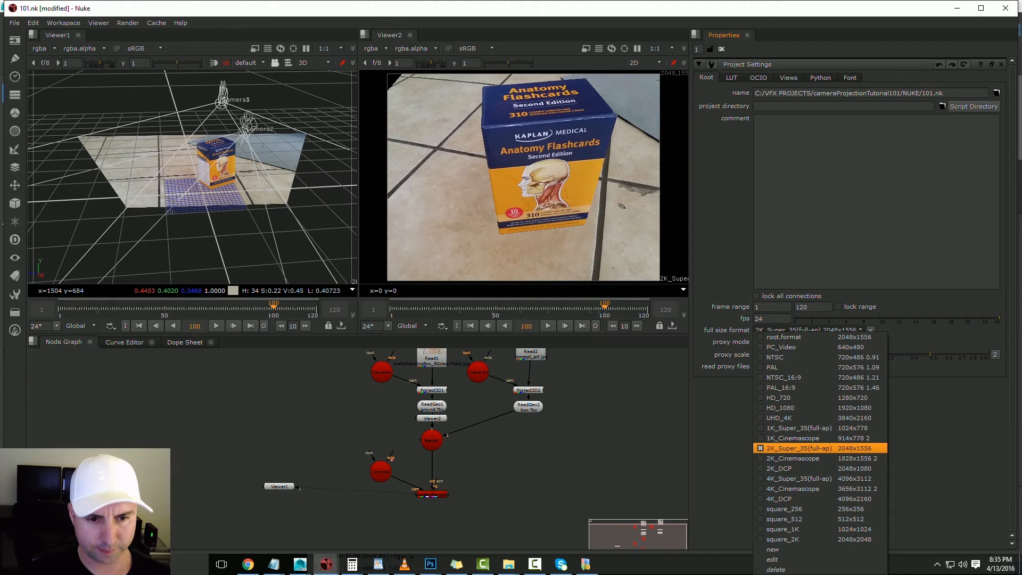
pyautogui.click(799, 449)
pyautogui.scroll(-5, 553, 221)
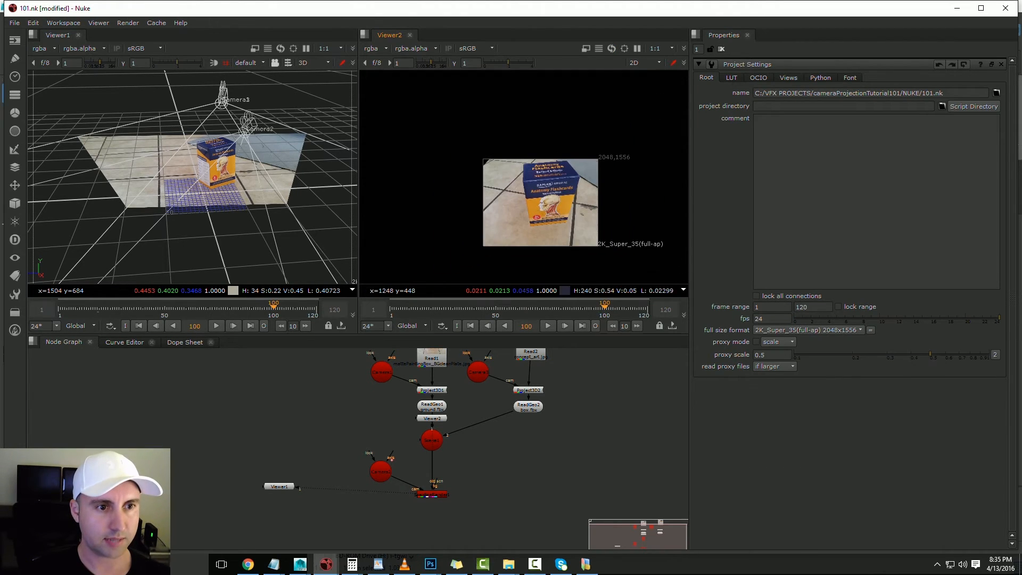
pyautogui.click(808, 330)
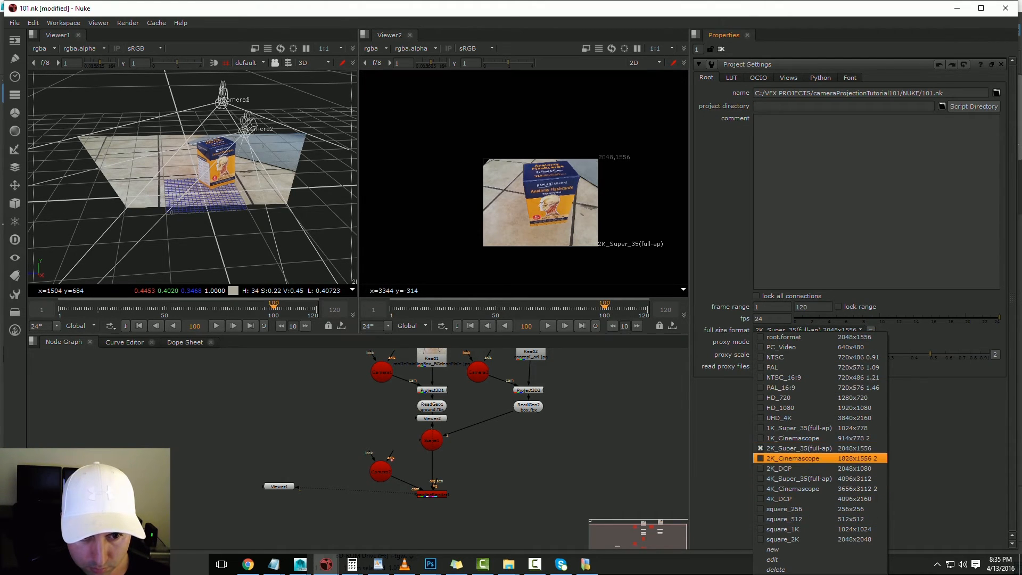
pyautogui.click(786, 408)
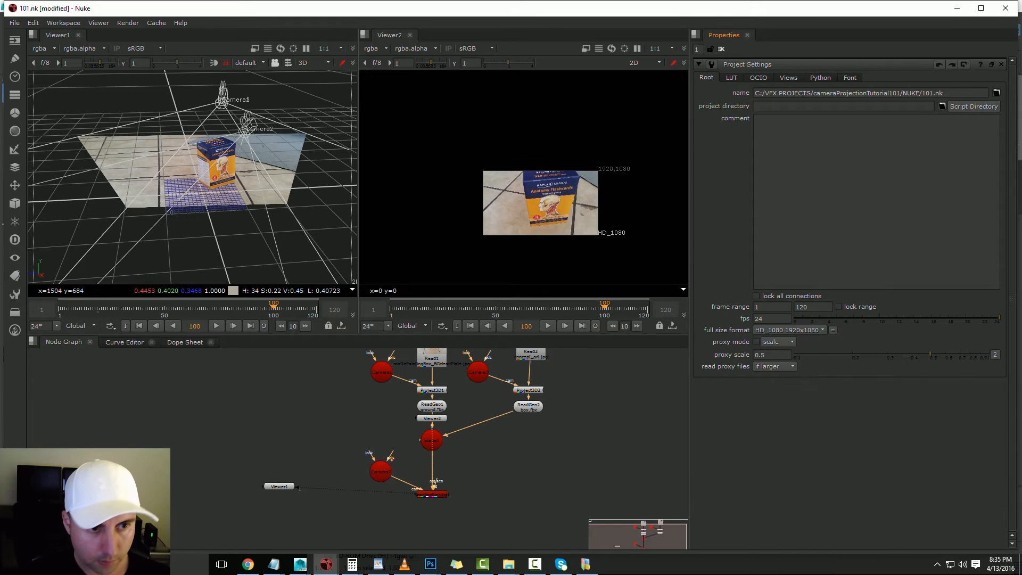
pyautogui.press('f')
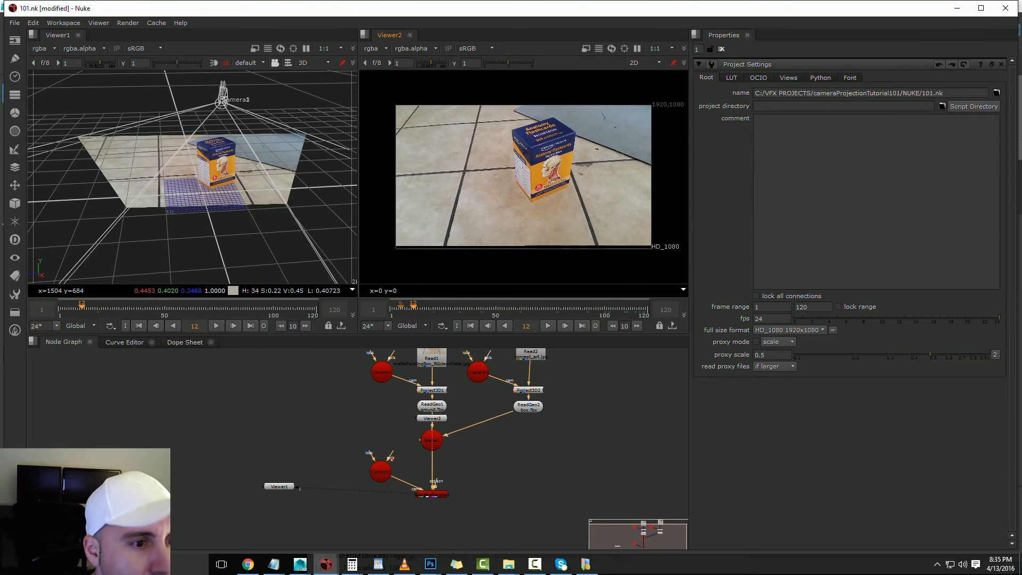
# Save the script and maximize Viewer2 with a close view of the box at frame 2
pyautogui.moveTo(395, 307); pyautogui.dragTo(392, 308)
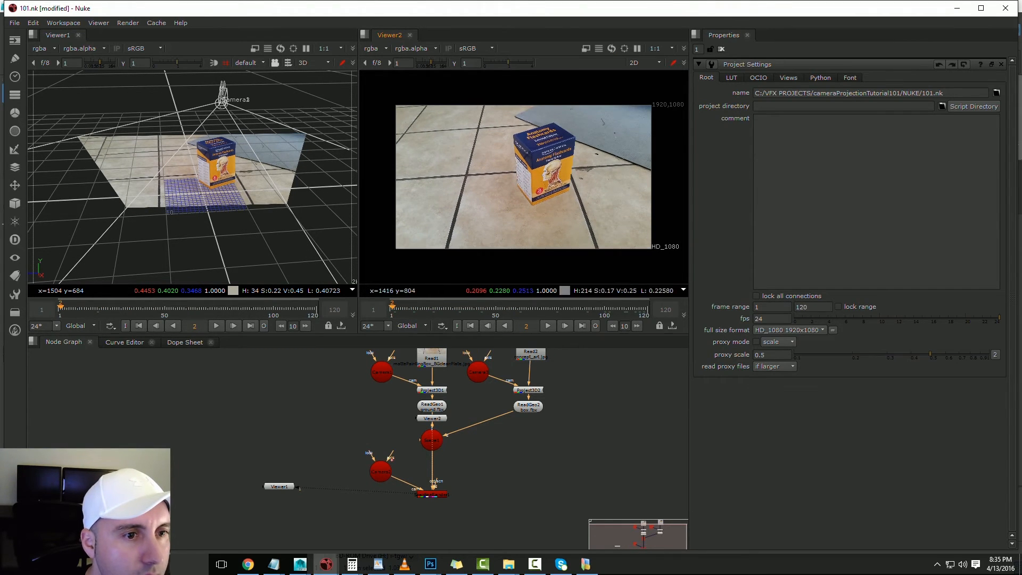
pyautogui.scroll(4, 539, 156)
pyautogui.moveTo(578, 197); pyautogui.dragTo(559, 169, button='middle')
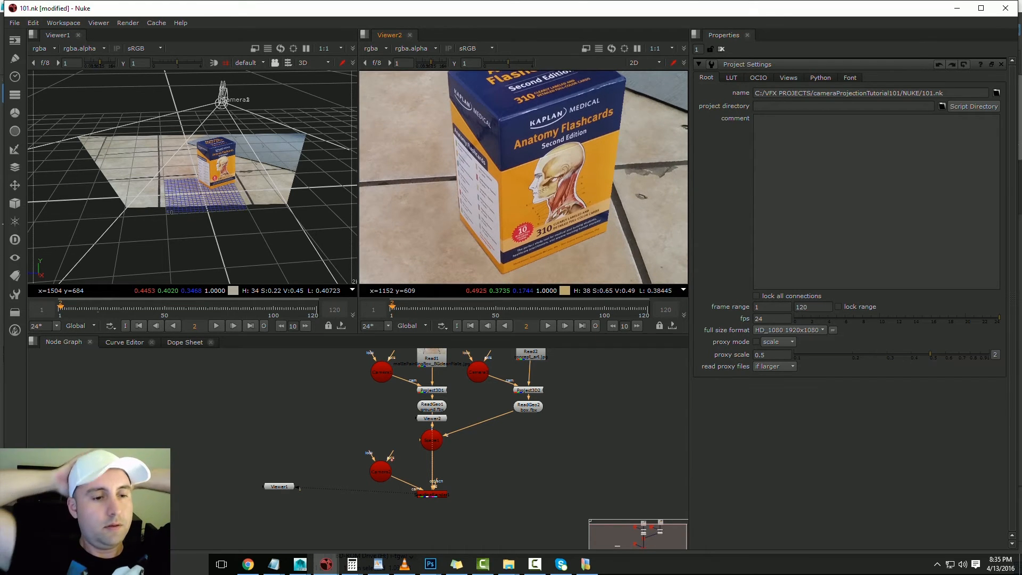
pyautogui.hotkey('ctrl', 's')
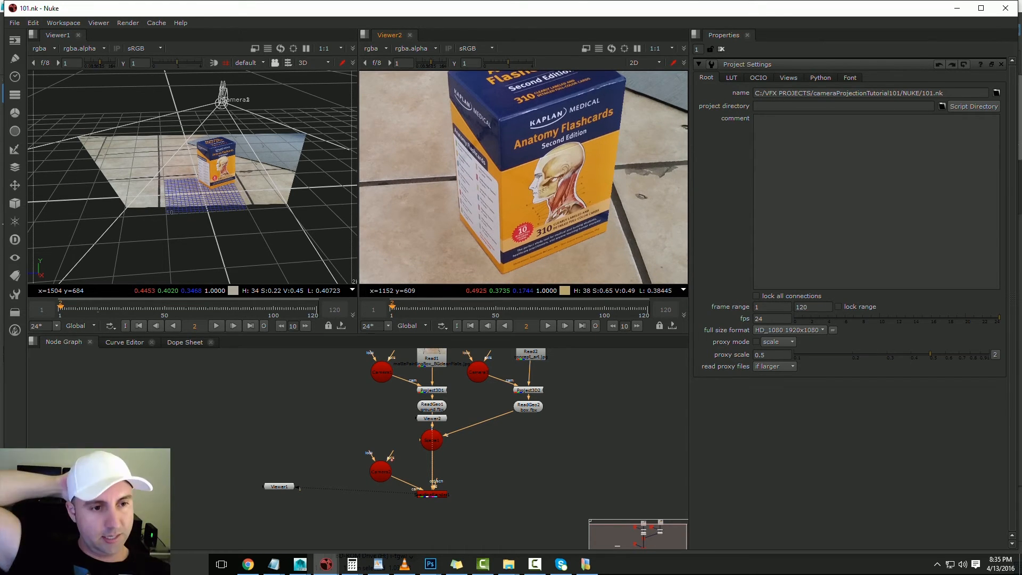
pyautogui.press('space')
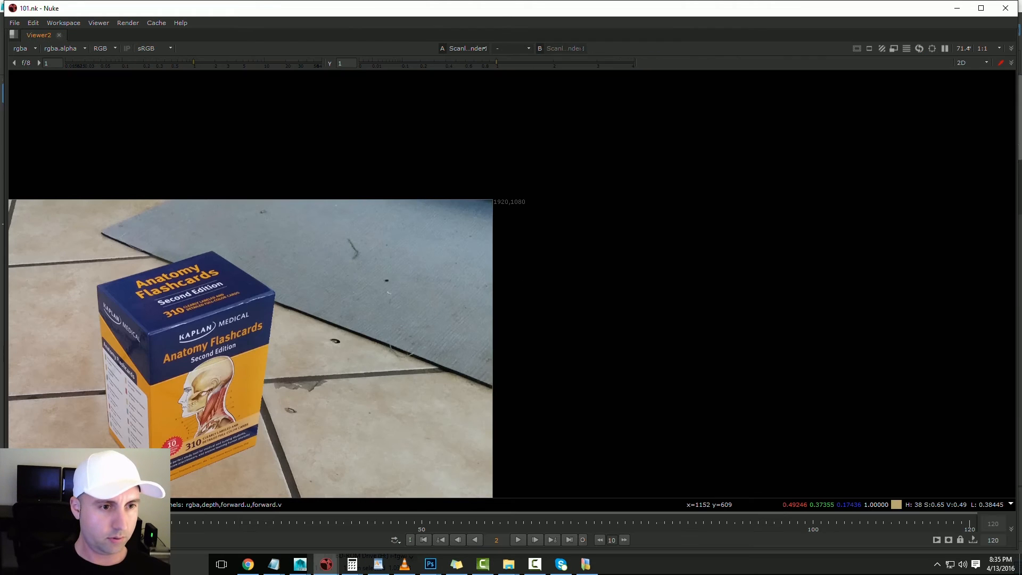
# Examine the rendered output in the maximized Viewer2 up close and at frame 50
pyautogui.press('f')
pyautogui.scroll(2, 526, 286)
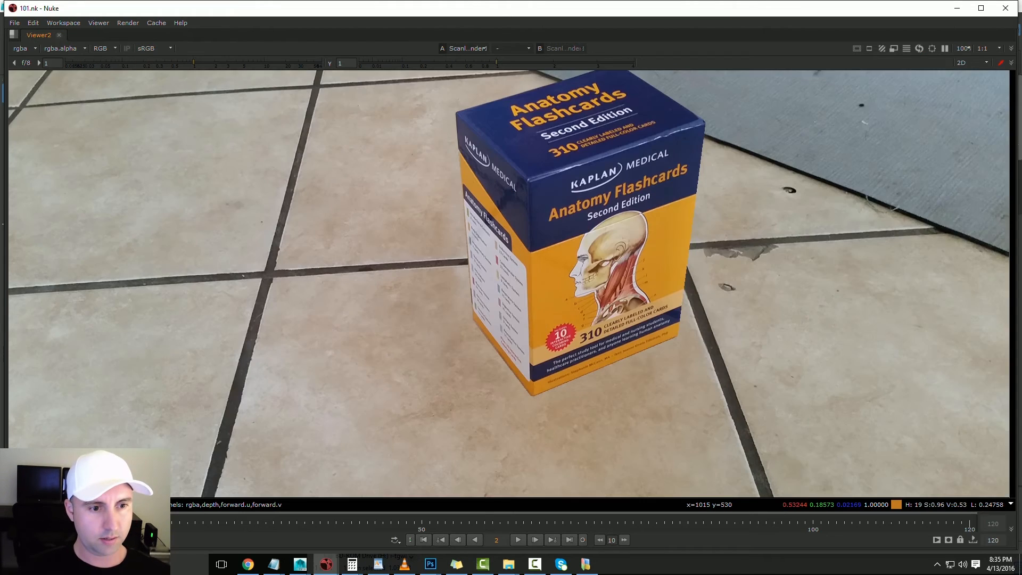
pyautogui.scroll(-2, 527, 286)
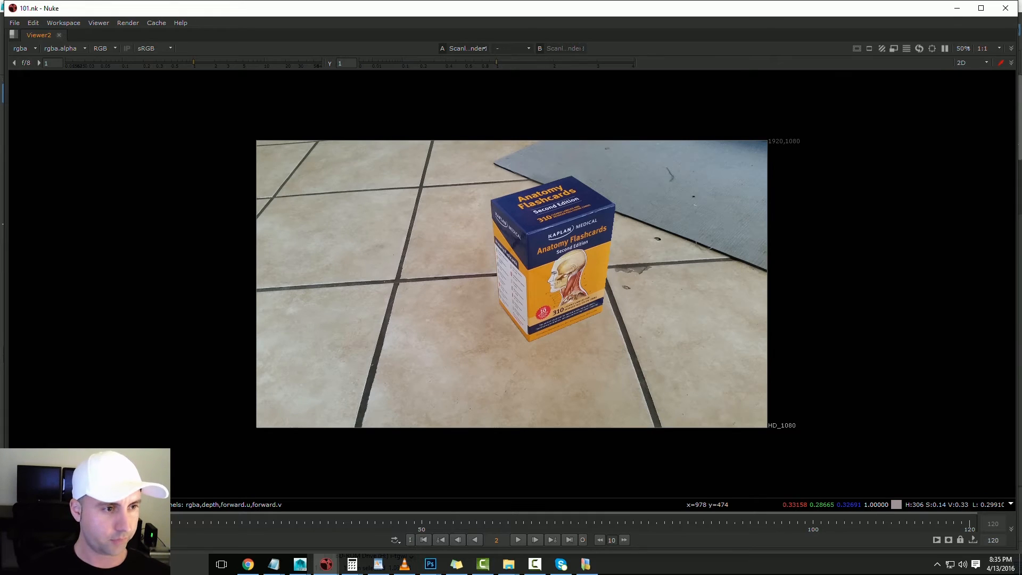
pyautogui.moveTo(216, 524); pyautogui.dragTo(445, 523)
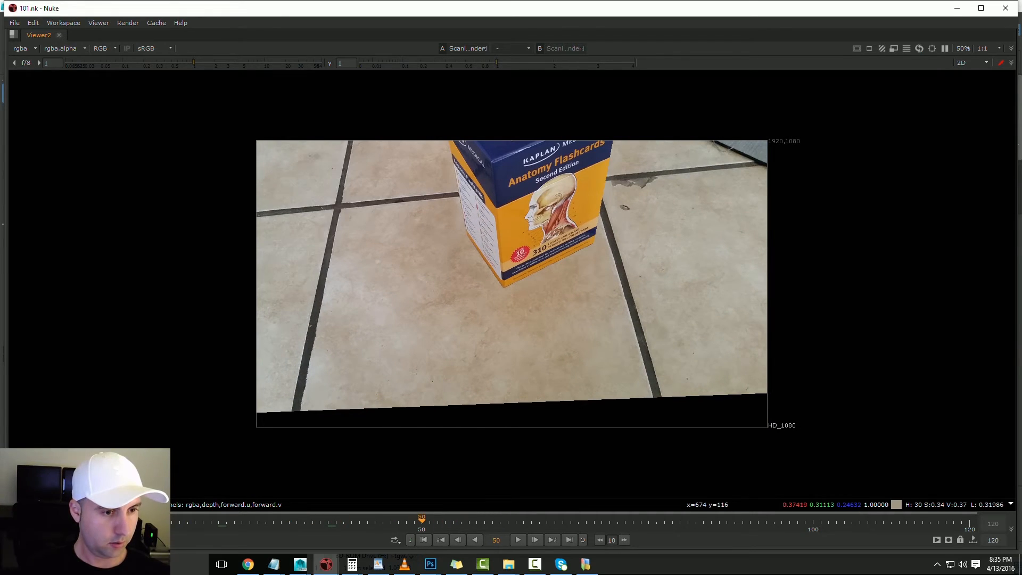
# Restore the full workspace layout and add a Write node to the ScanlineRender node's output
pyautogui.press('space')
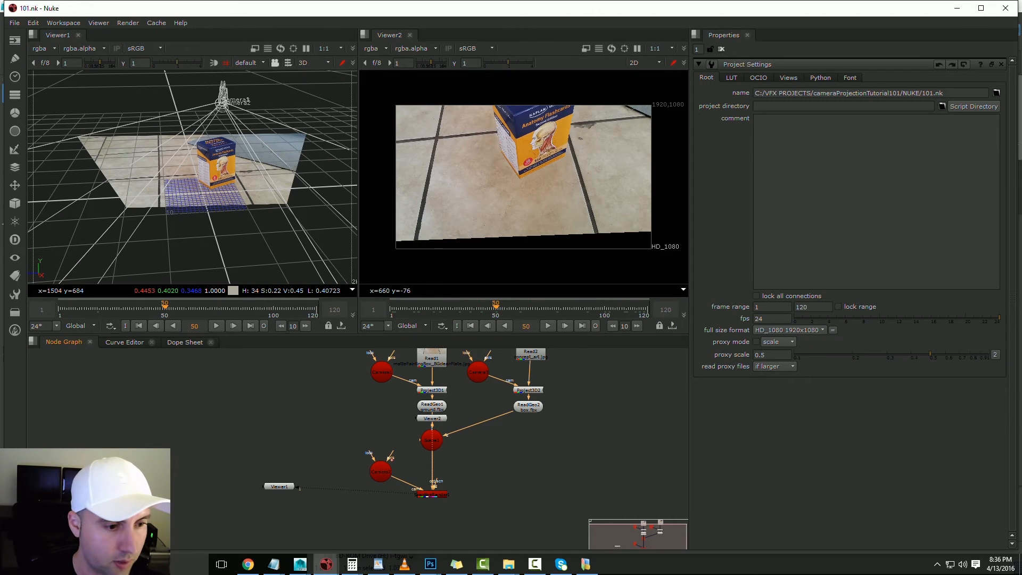
pyautogui.click(432, 494)
pyautogui.press('w')
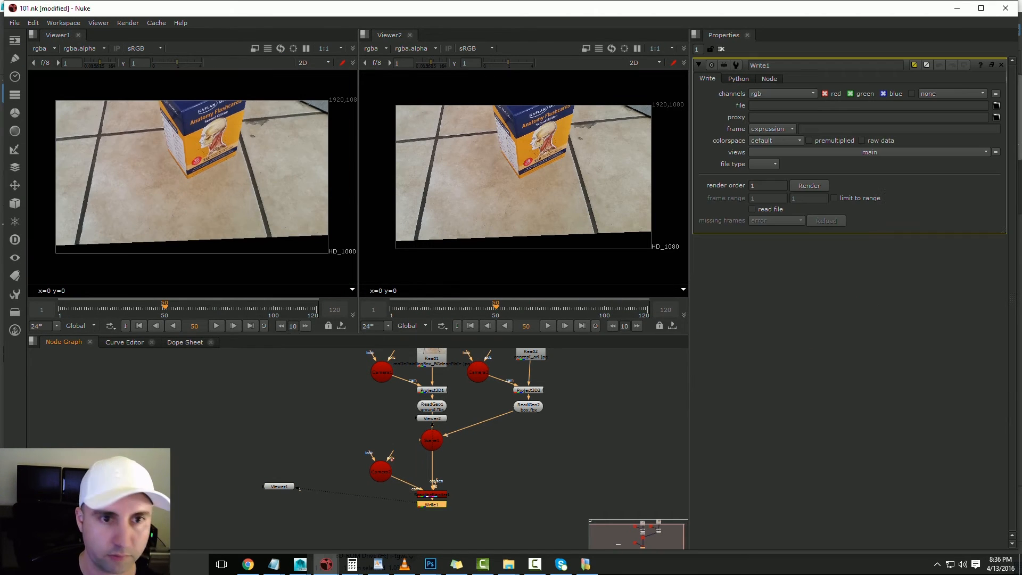
pyautogui.click(868, 105)
pyautogui.hotkey('ctrl', 'v')
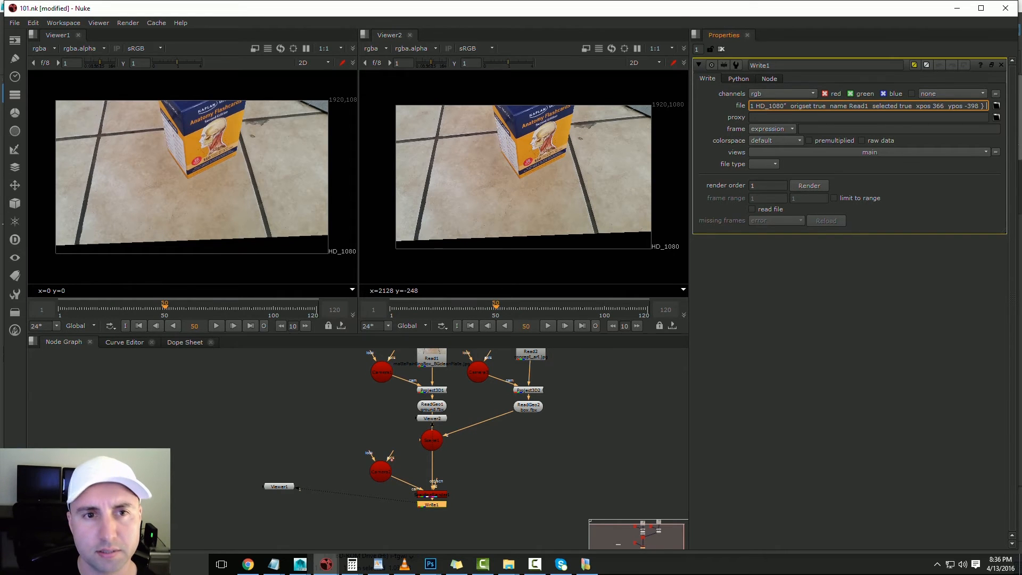
pyautogui.hotkey('ctrl', 'a')
pyautogui.press('BackSpace')
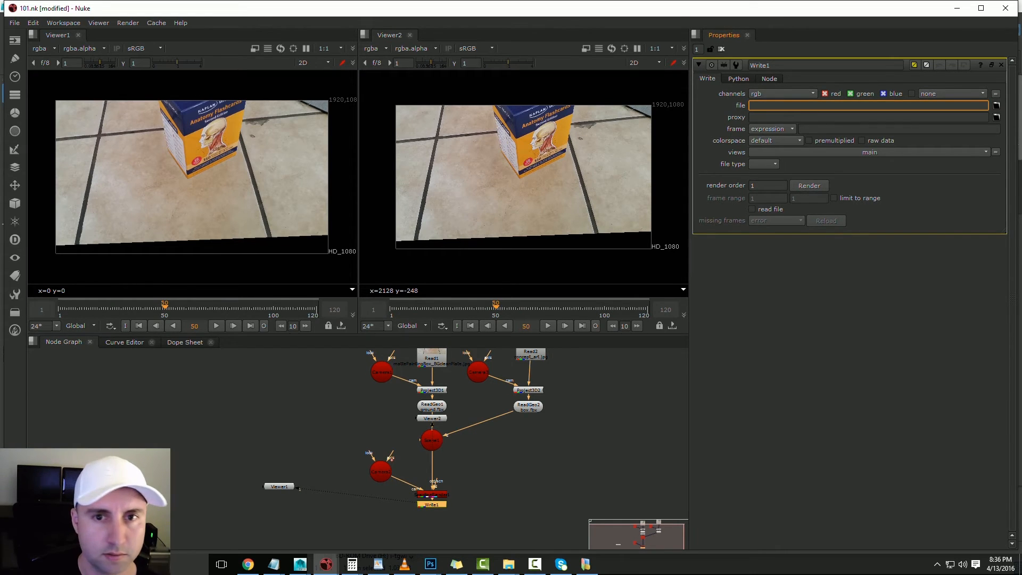
# Set the Write node's output file to tutorial101v1.mov in the project's RENDERS folder
pyautogui.click(997, 106)
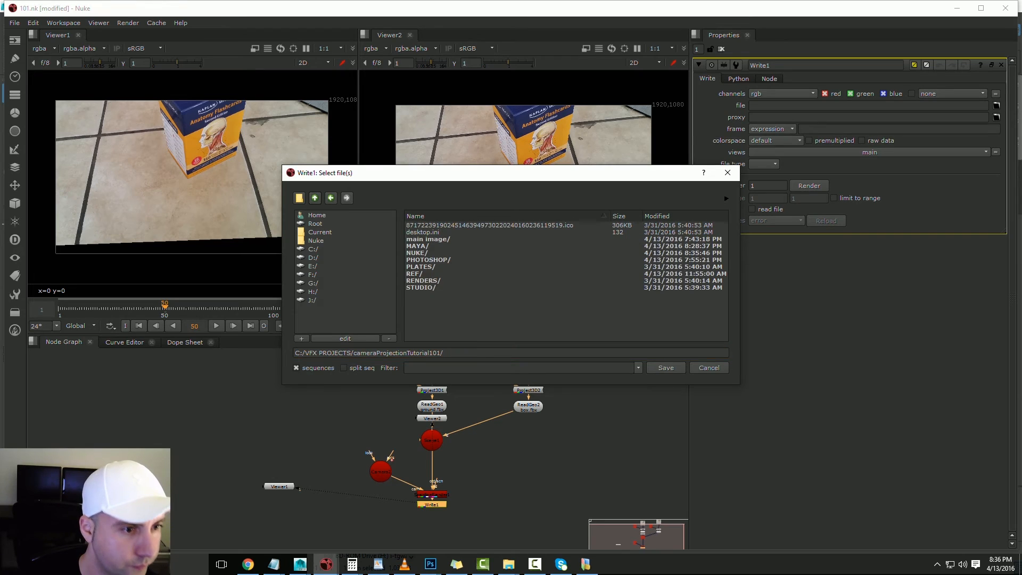
pyautogui.doubleClick(424, 280)
pyautogui.click(506, 353)
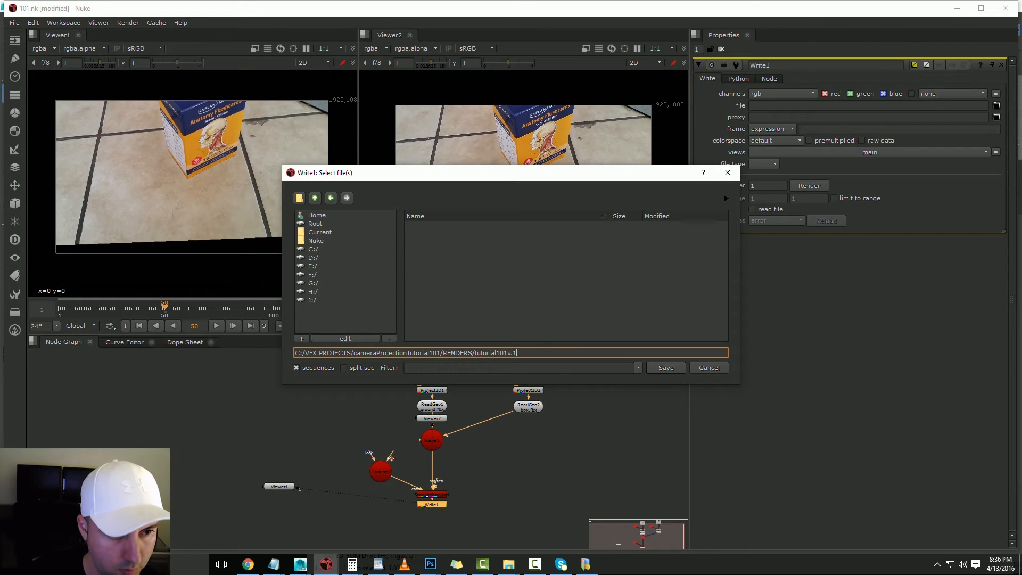
pyautogui.press('Return')
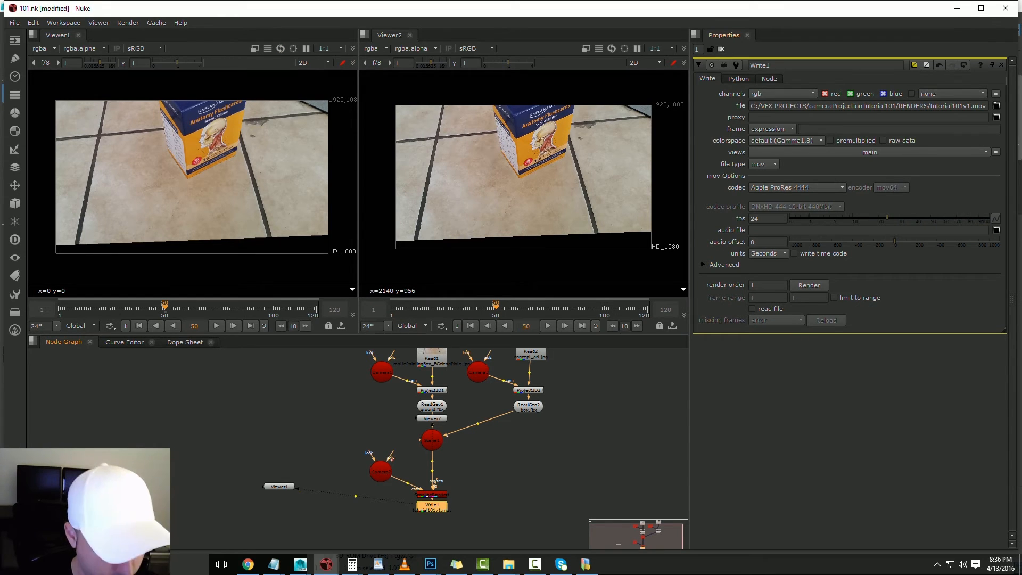
# Save the script and render the selected Write node for frames 1-120
pyautogui.hotkey('ctrl', 's')
pyautogui.click(128, 23)
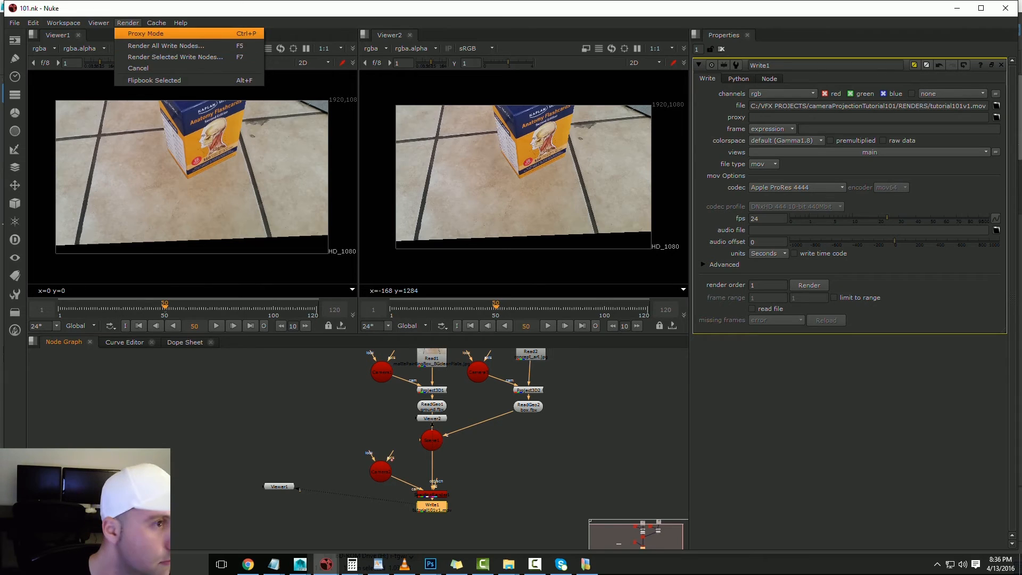
pyautogui.click(175, 57)
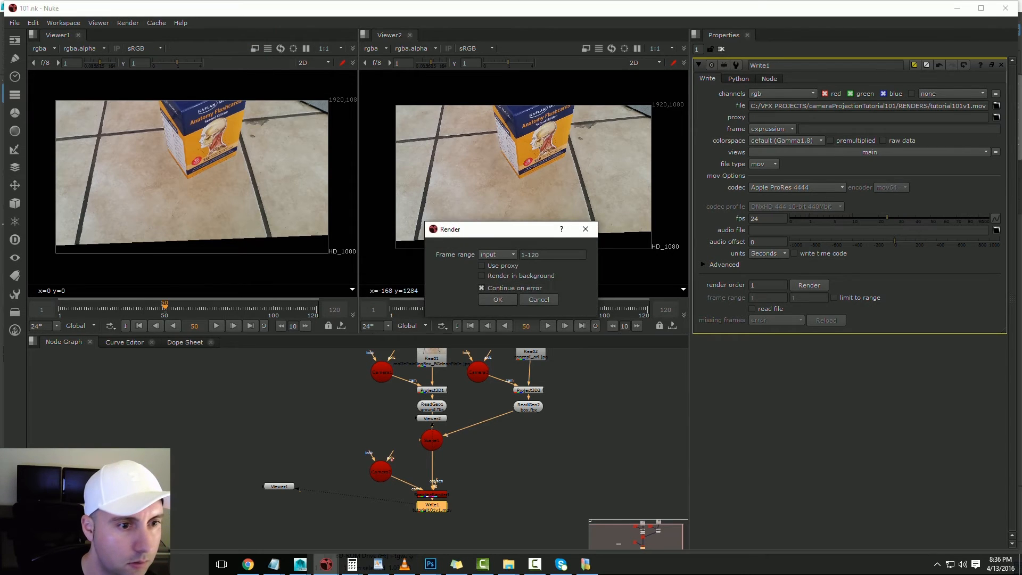
pyautogui.press('Return')
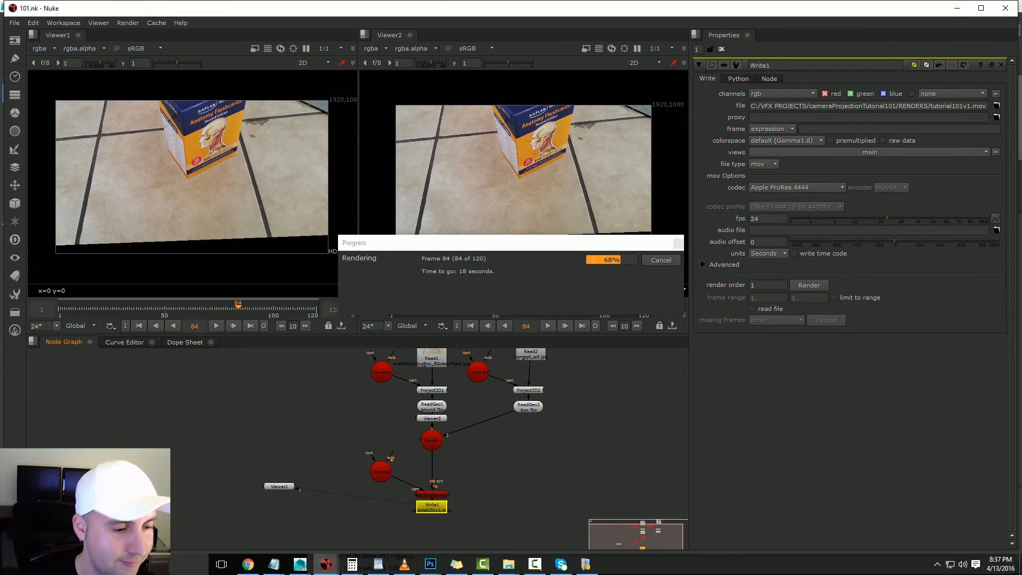
pyautogui.moveTo(432, 507); pyautogui.dragTo(432, 522)
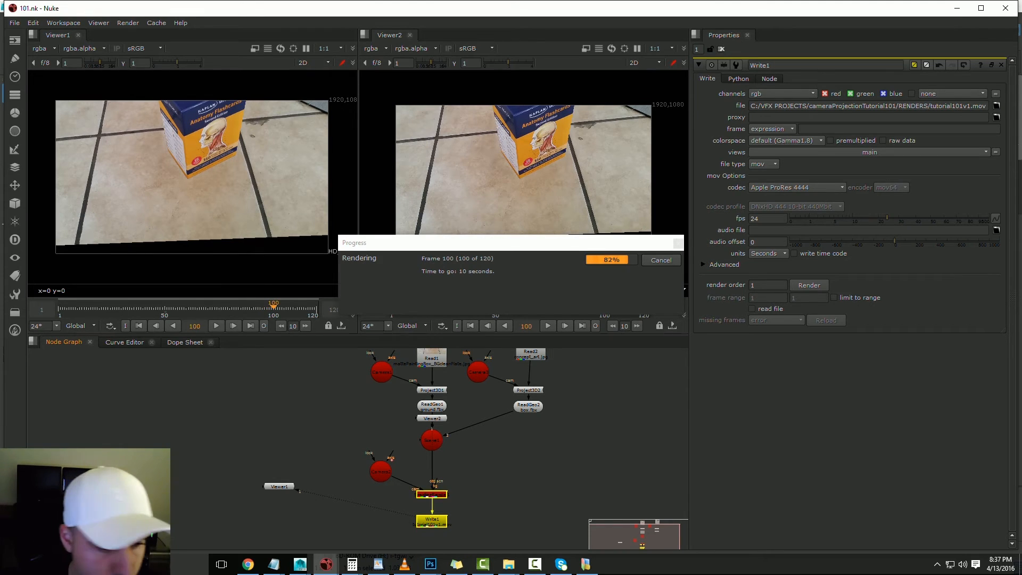
# Switch to File Explorer and open the RENDERS folder of cameraProjectionTutorial101 in VFX PROJECTS
pyautogui.moveTo(509, 564)
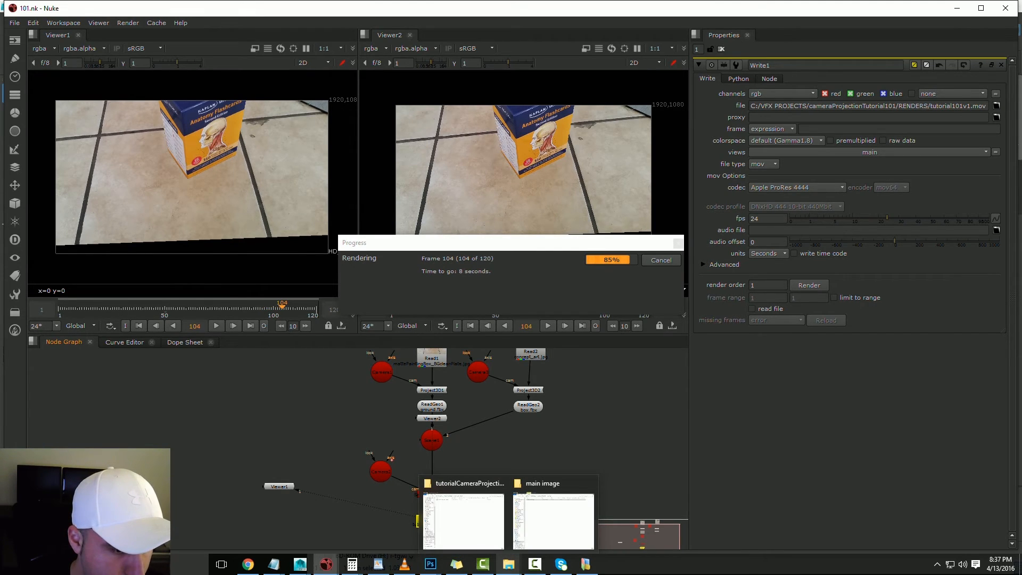
pyautogui.click(463, 519)
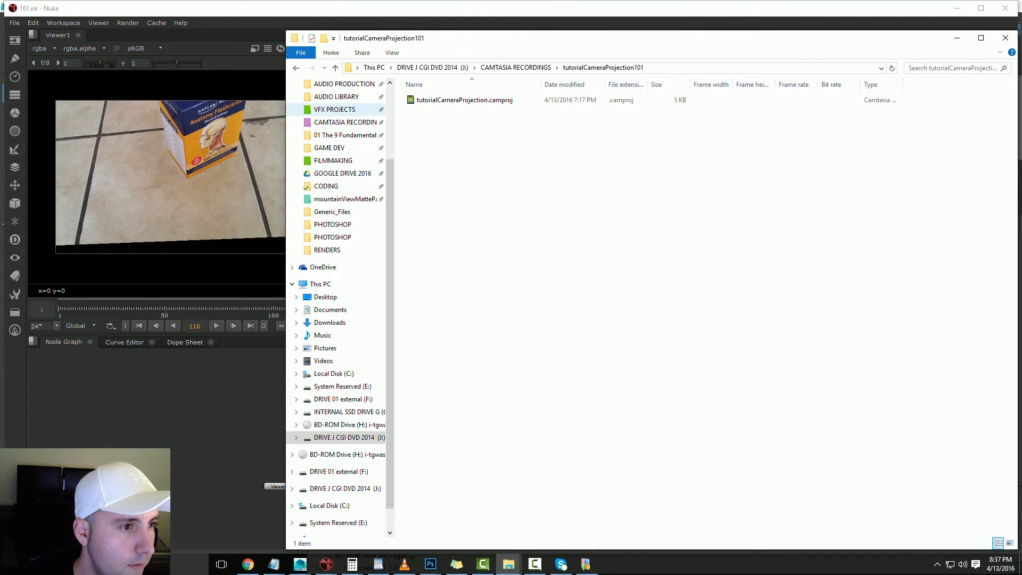
pyautogui.click(334, 109)
pyautogui.doubleClick(437, 111)
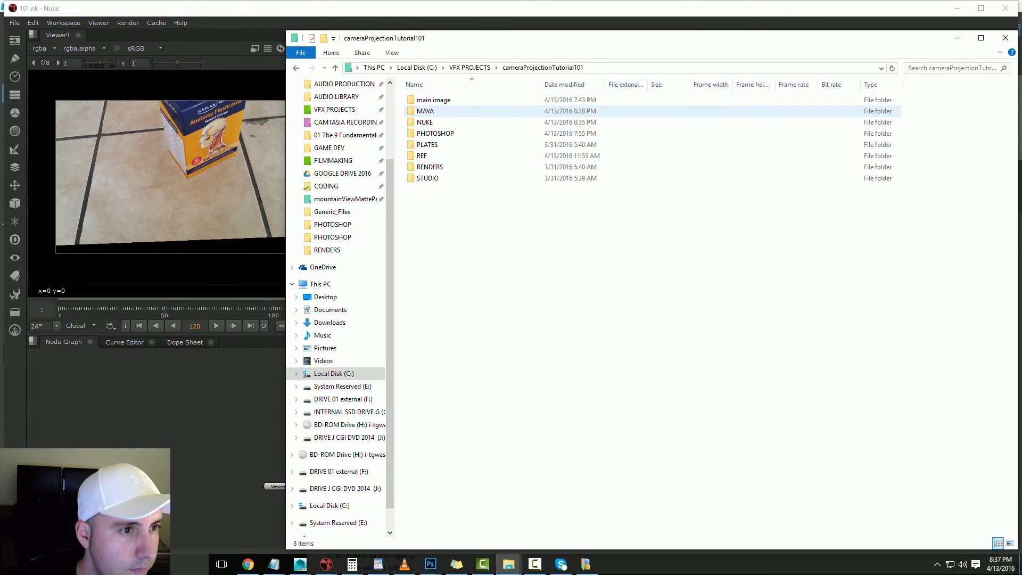
pyautogui.click(434, 100)
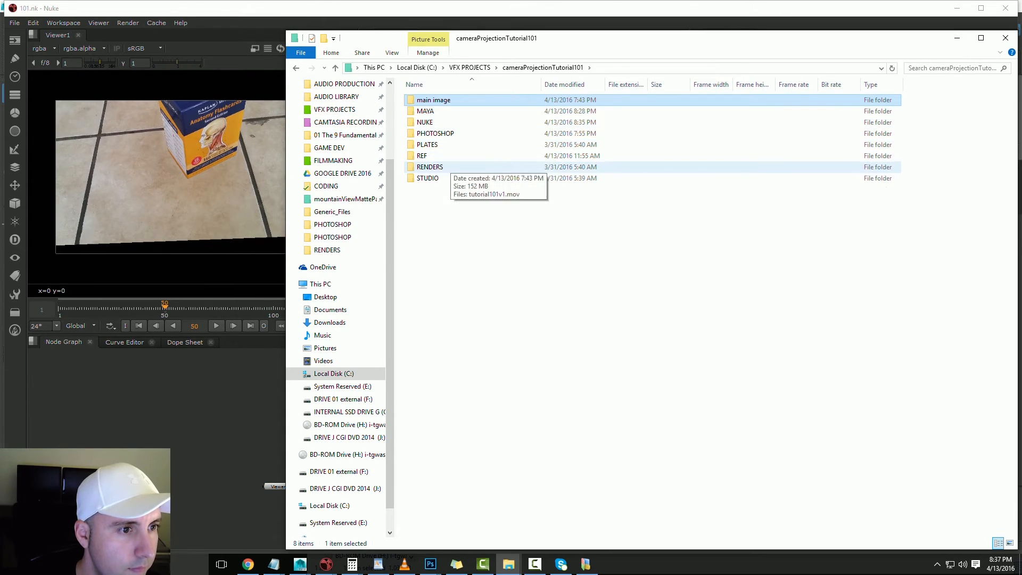
pyautogui.doubleClick(430, 166)
# Open the rendered tutorial101v1.mov in VLC media player and bring the player to the front
pyautogui.moveTo(487, 38); pyautogui.dragTo(390, 334)
pyautogui.click(335, 397)
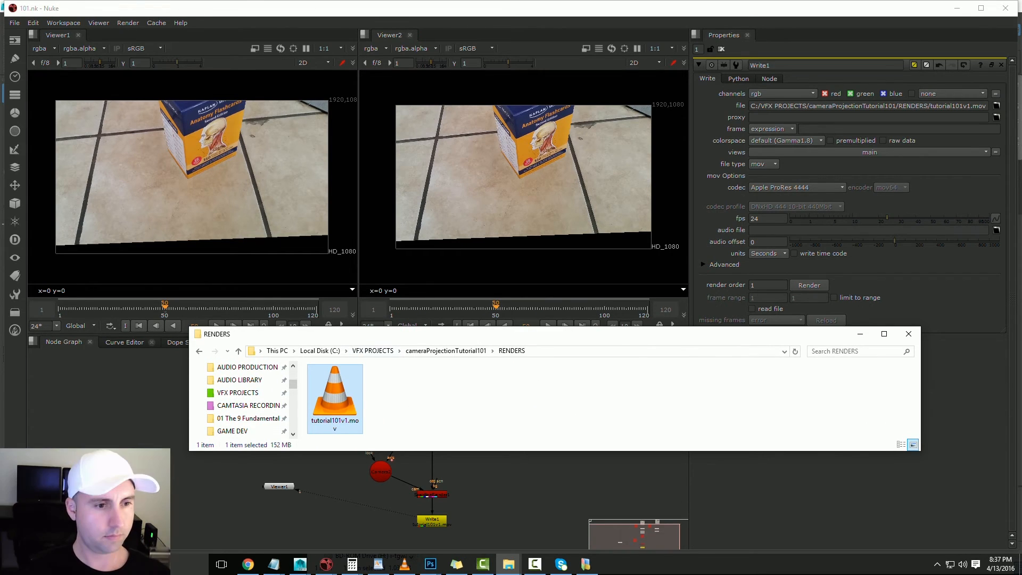
pyautogui.moveTo(552, 335); pyautogui.dragTo(545, 373)
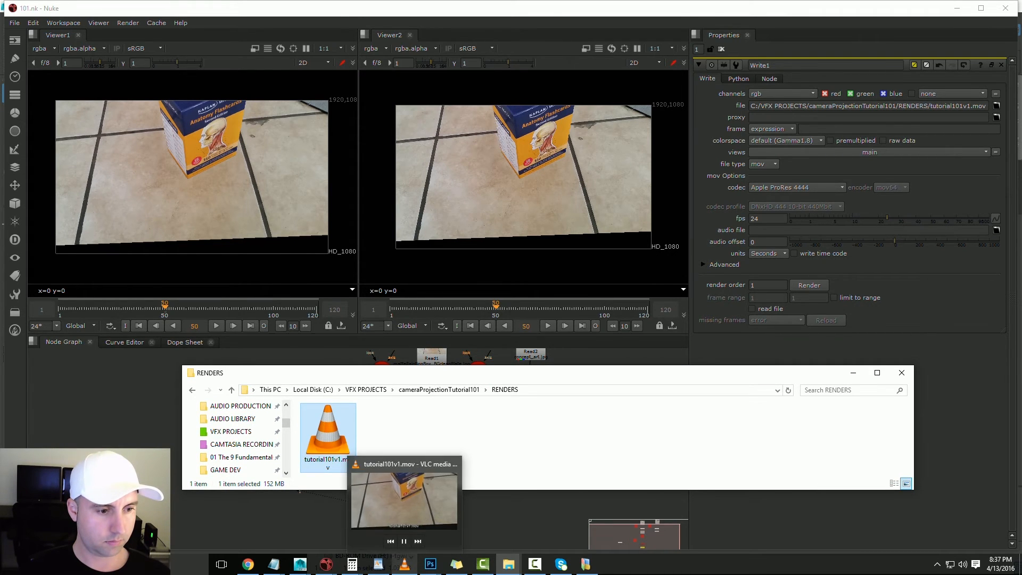
pyautogui.click(404, 564)
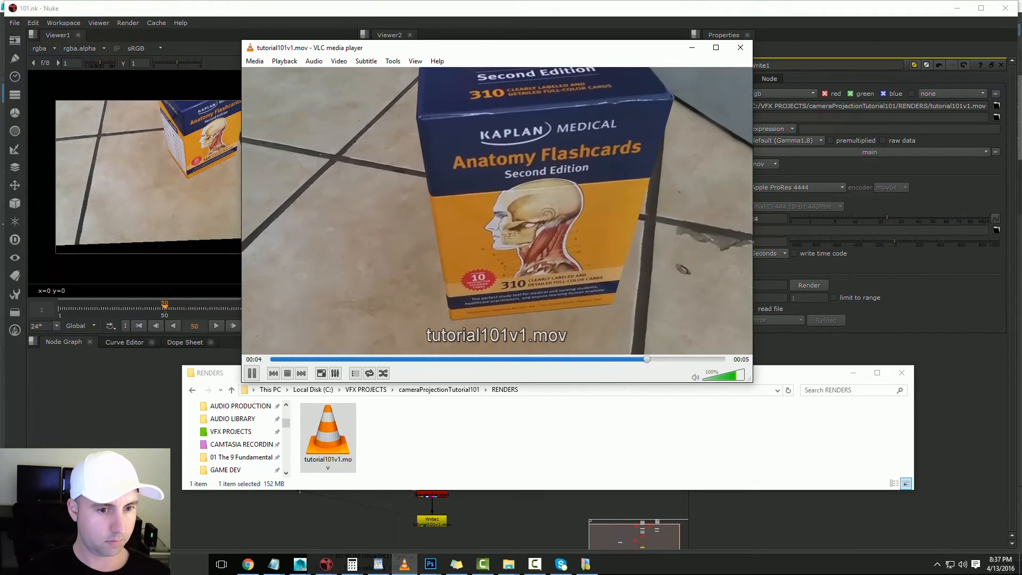
# Play the video with looping of all files enabled, and pause test1.mov near its start to inspect the box edges
pyautogui.press('space')
pyautogui.press('l')
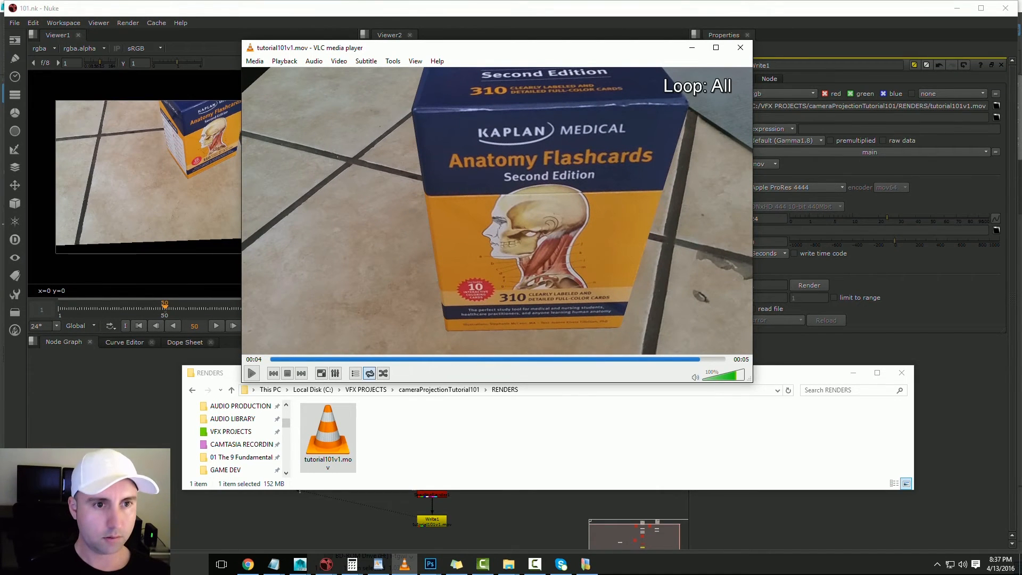
pyautogui.press('space')
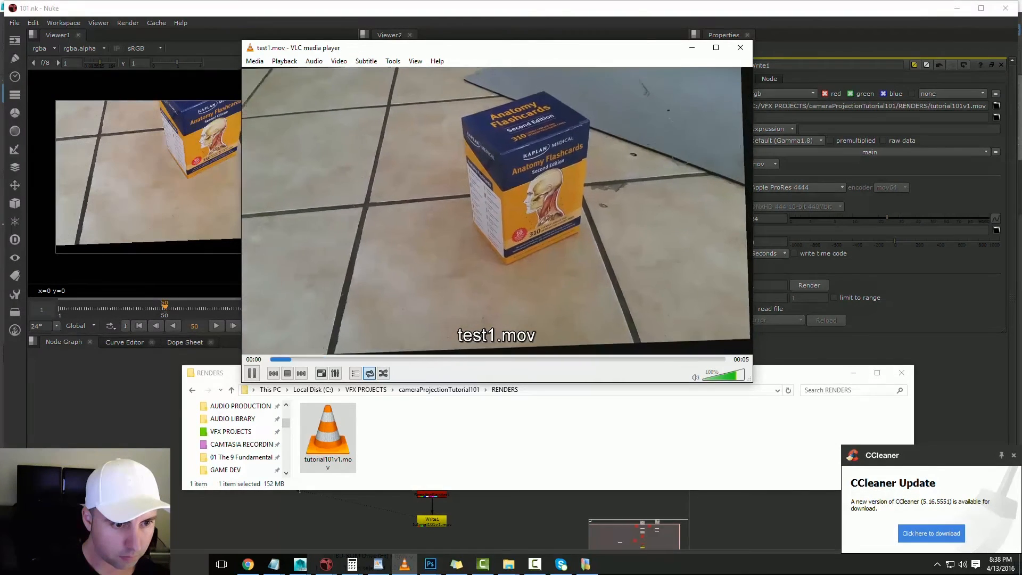
pyautogui.press('space')
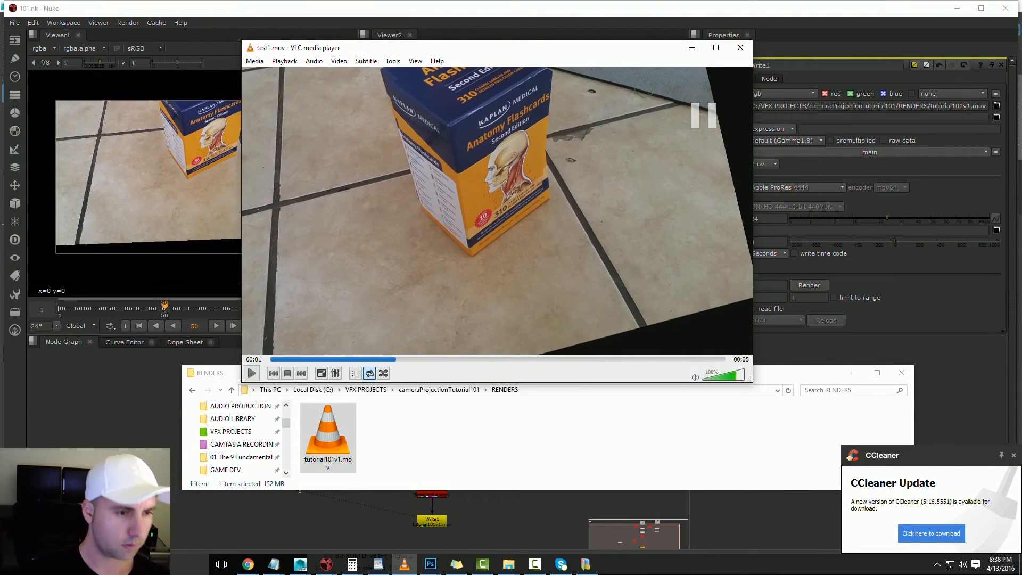
pyautogui.moveTo(353, 359)
pyautogui.mouseDown()
pyautogui.moveTo(319, 358)
pyautogui.moveTo(388, 359)
pyautogui.moveTo(358, 359)
pyautogui.mouseUp()
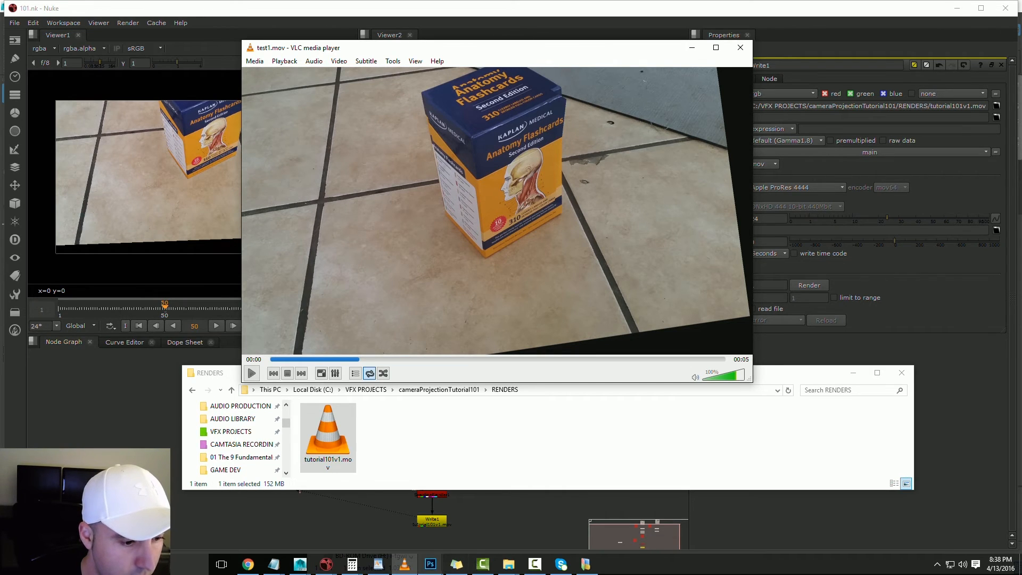
# Switch to mattePaintingBox.psd in Photoshop, hide Layer 0 copy and place a duplicate of Layer 0 copy 2 above it
pyautogui.click(430, 564)
pyautogui.click(394, 519)
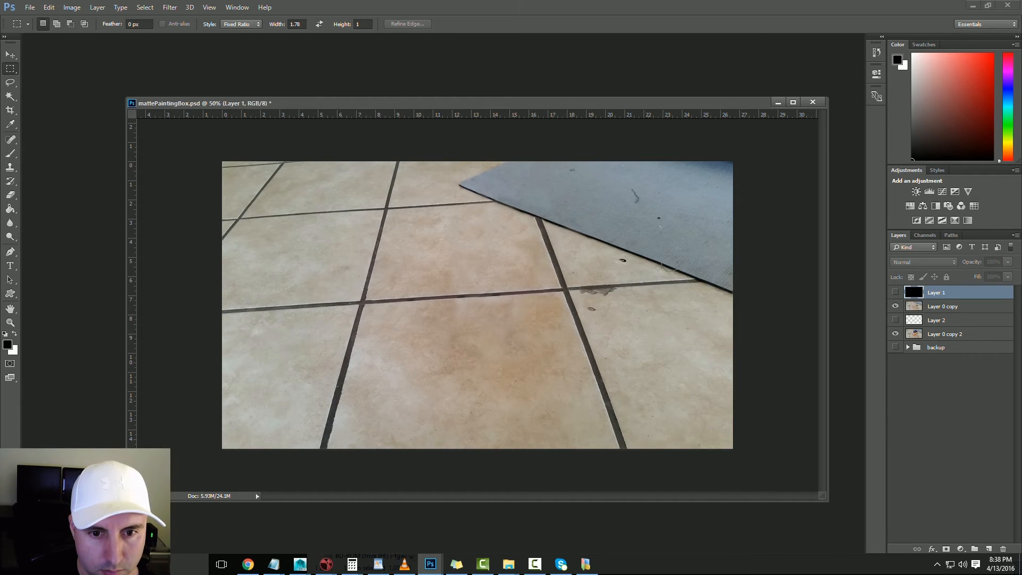
pyautogui.click(895, 306)
pyautogui.moveTo(958, 334); pyautogui.dragTo(959, 306)
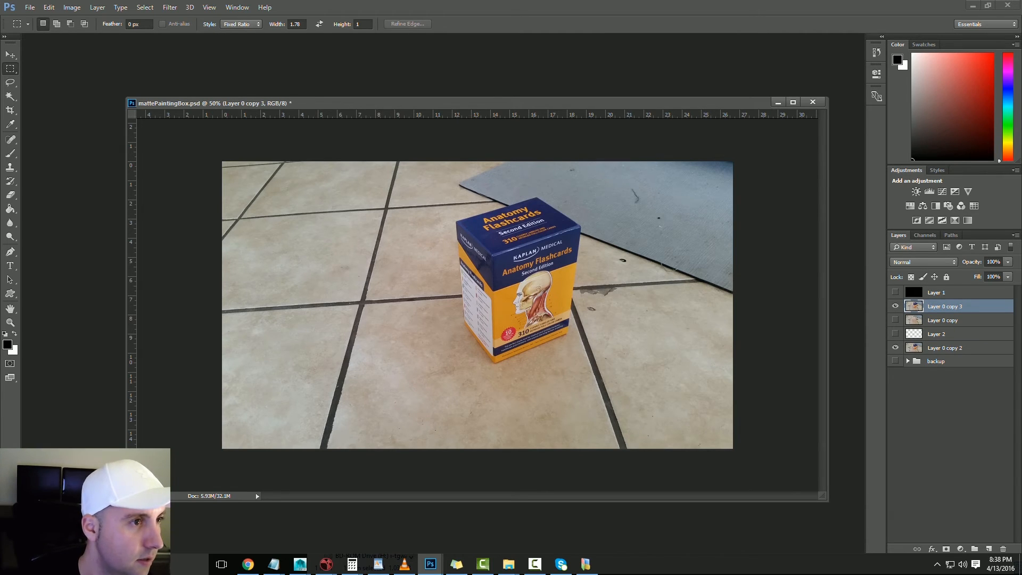
# Set the Rectangular Marquee style to Normal and select the full-height area to the left of the box
pyautogui.click(241, 24)
pyautogui.click(235, 33)
pyautogui.moveTo(222, 162); pyautogui.dragTo(437, 449)
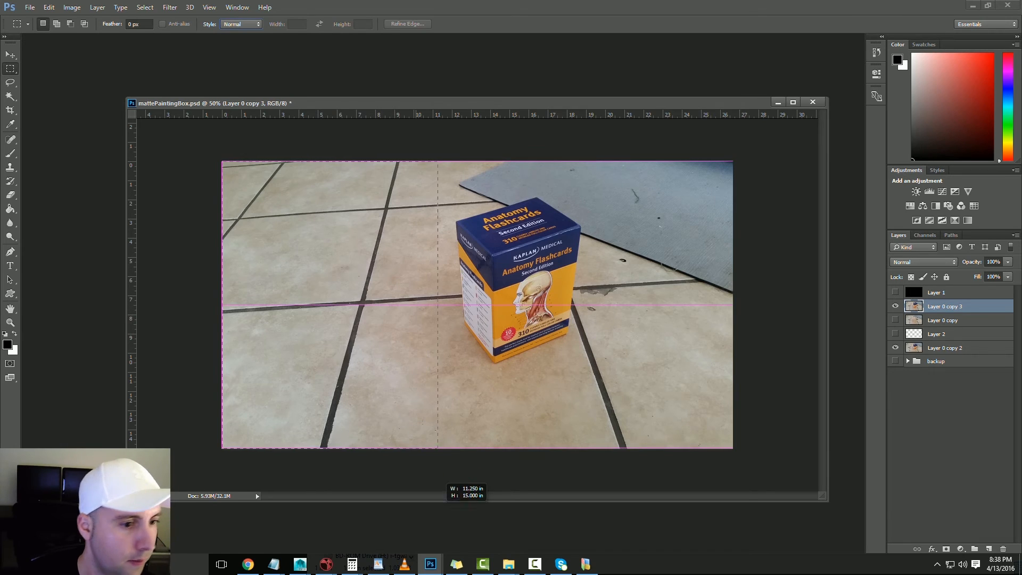
pyautogui.moveTo(438, 506); pyautogui.dragTo(431, 506)
# Hide Layer 0 copy 2 and check the image with Layer 0 copy 3 toggled off and on
pyautogui.click(896, 347)
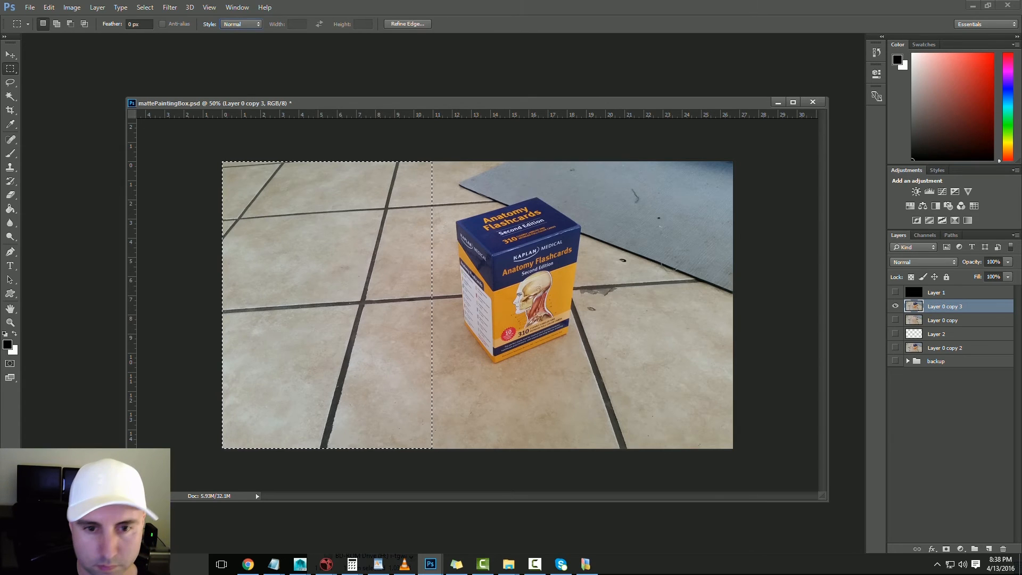
pyautogui.click(895, 306)
pyautogui.click(895, 306)
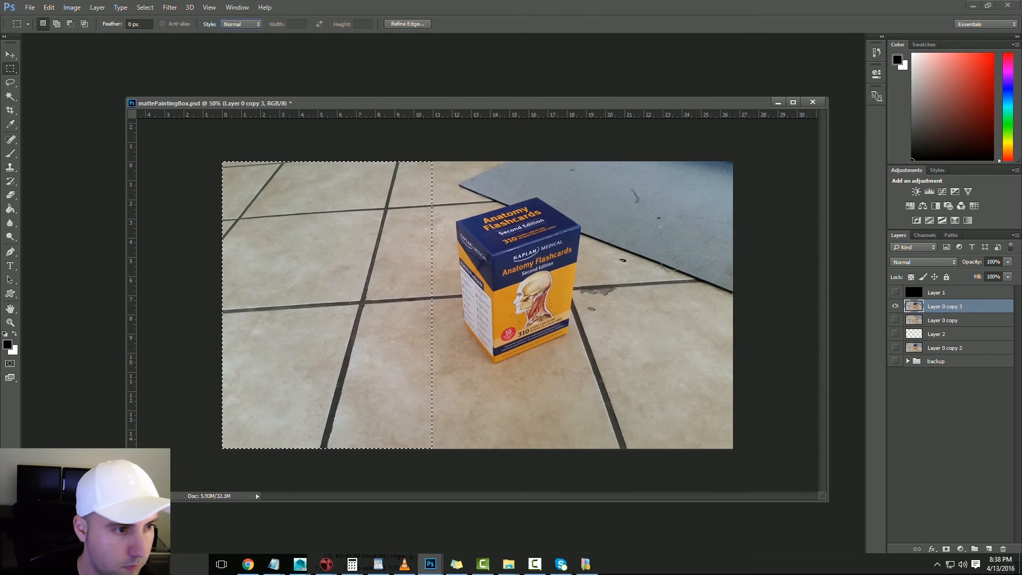
pyautogui.hotkey('ctrl', 'd')
pyautogui.press('Delete')
pyautogui.hotkey('ctrl', 'z')
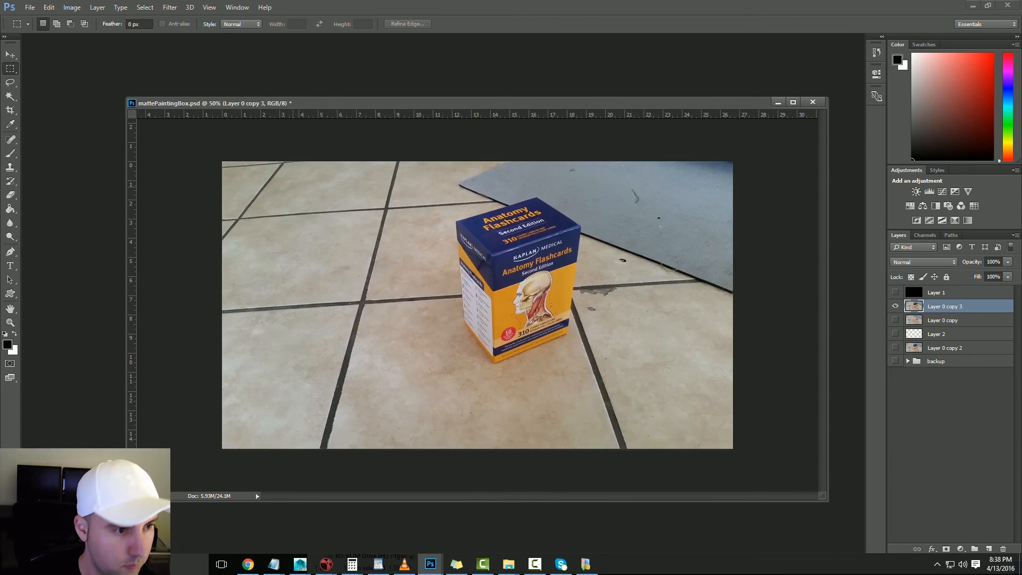
# Delete the full-height image areas to the left and right of the box from Layer 0 copy 3
pyautogui.moveTo(220, 160); pyautogui.dragTo(425, 453)
pyautogui.press('Delete')
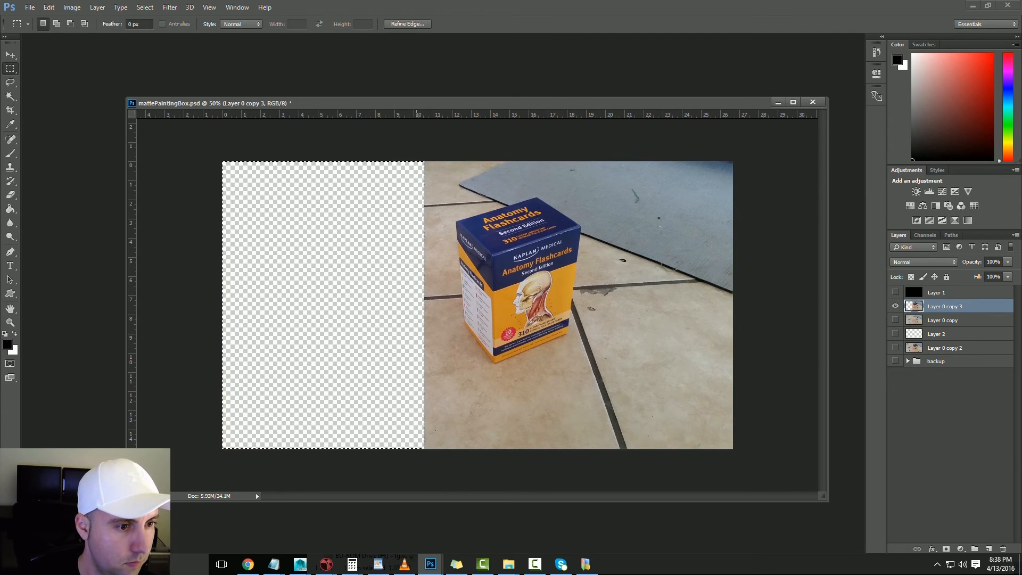
pyautogui.moveTo(738, 158)
pyautogui.mouseDown()
pyautogui.moveTo(559, 402)
pyautogui.moveTo(583, 453)
pyautogui.mouseUp()
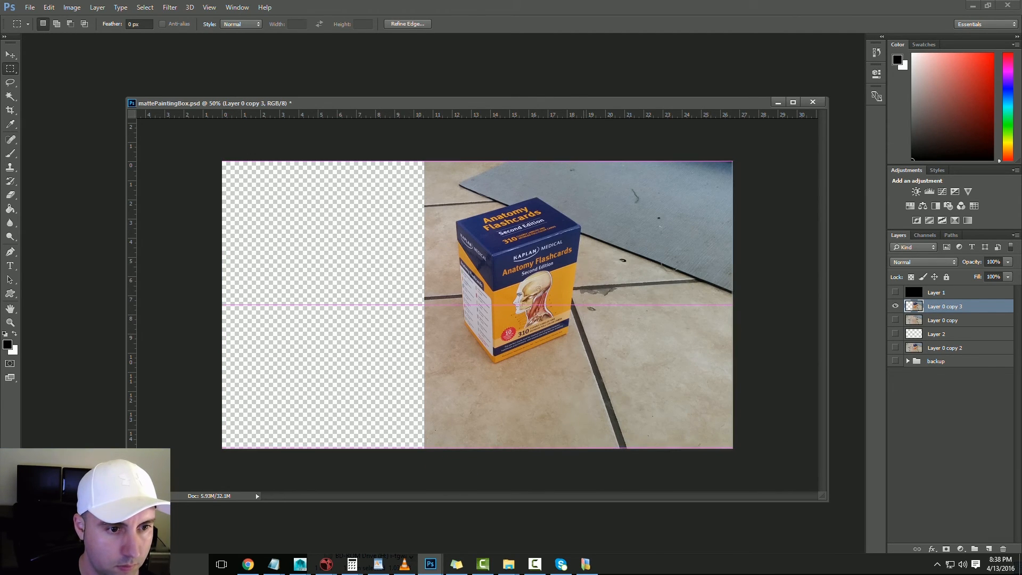
pyautogui.press('Delete')
# Delete the remaining image areas below and above the box from Layer 0 copy 3
pyautogui.moveTo(358, 371); pyautogui.dragTo(737, 488)
pyautogui.press('Delete')
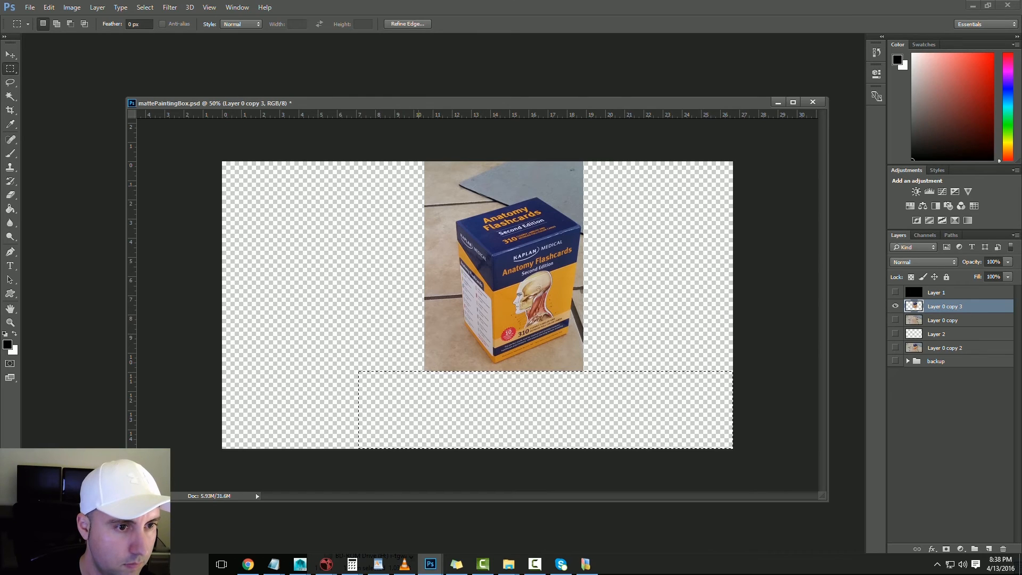
pyautogui.hotkey('ctrl', 'd')
pyautogui.moveTo(742, 132); pyautogui.dragTo(420, 186)
pyautogui.press('Delete')
pyautogui.moveTo(602, 196); pyautogui.dragTo(308, 157)
pyautogui.press('Delete')
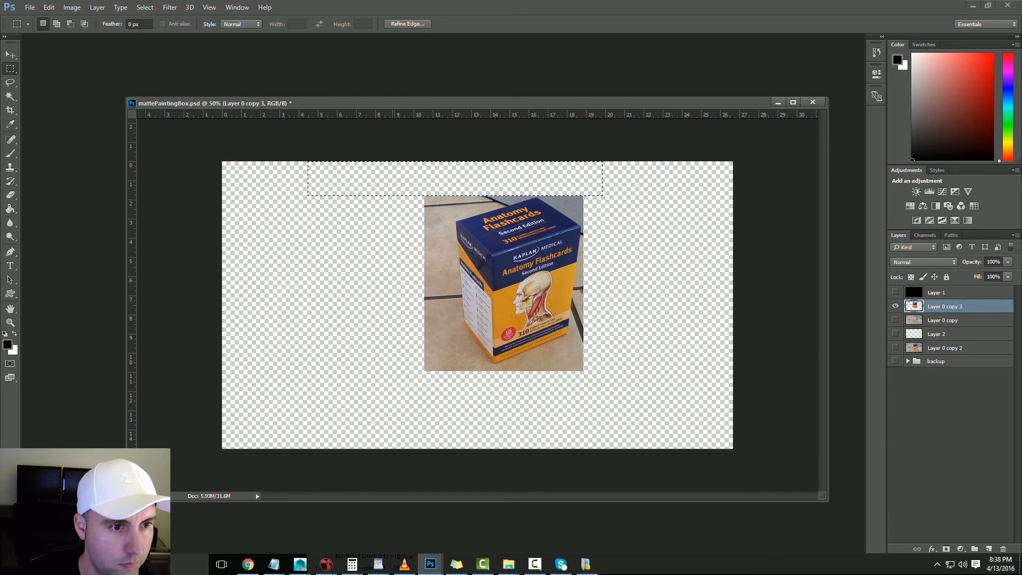
# Delete the leftover floor strip beside the box's left edge from Layer 0 copy 3 and clear the selection
pyautogui.moveTo(411, 169); pyautogui.dragTo(441, 375)
pyautogui.moveTo(382, 161); pyautogui.dragTo(454, 399)
pyautogui.press('Delete')
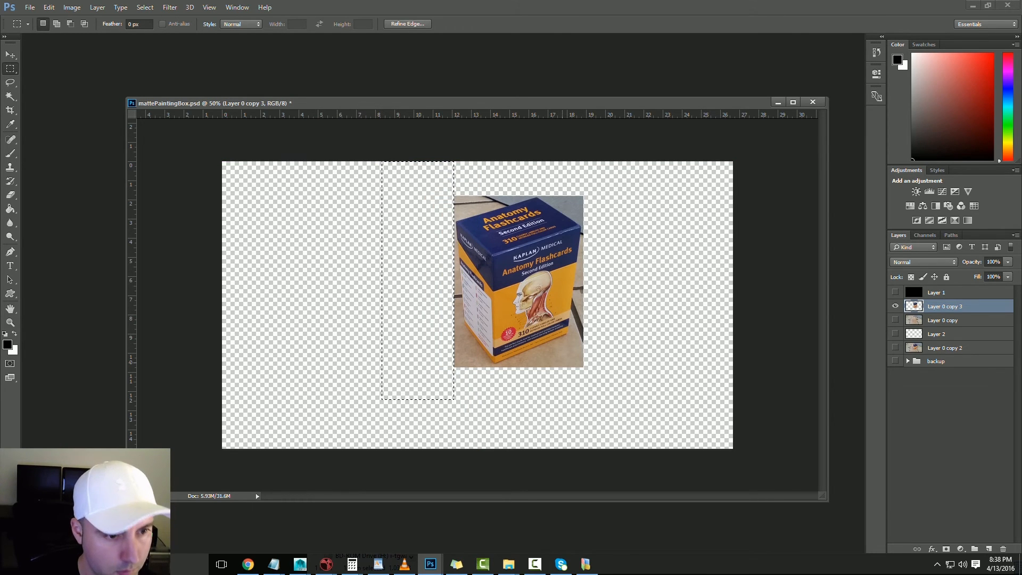
pyautogui.hotkey('ctrl', 'd')
# Select the background areas above the box's top face with the Magic Wand and delete them from Layer 0 copy 3
pyautogui.press('w')
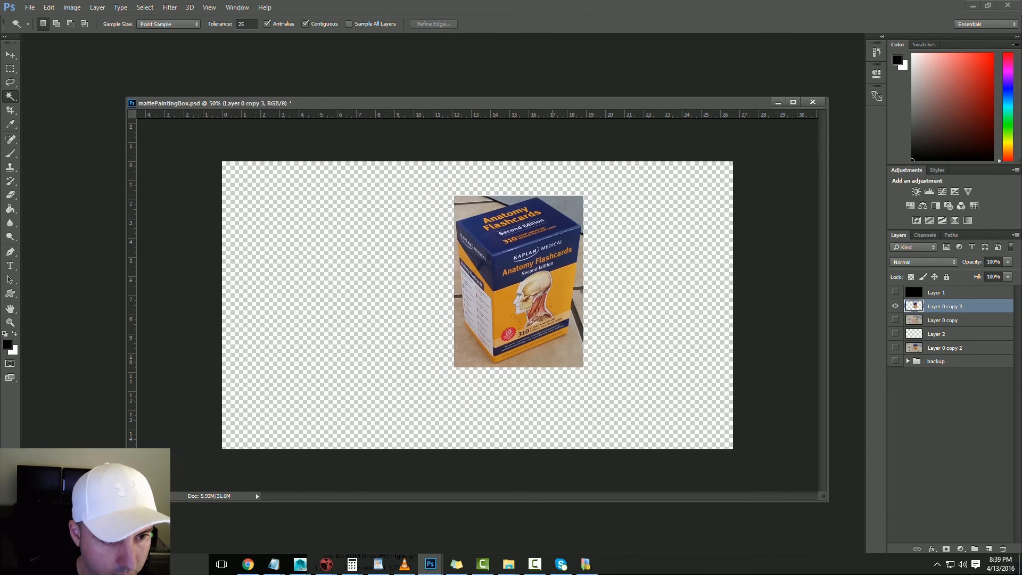
pyautogui.click(552, 358)
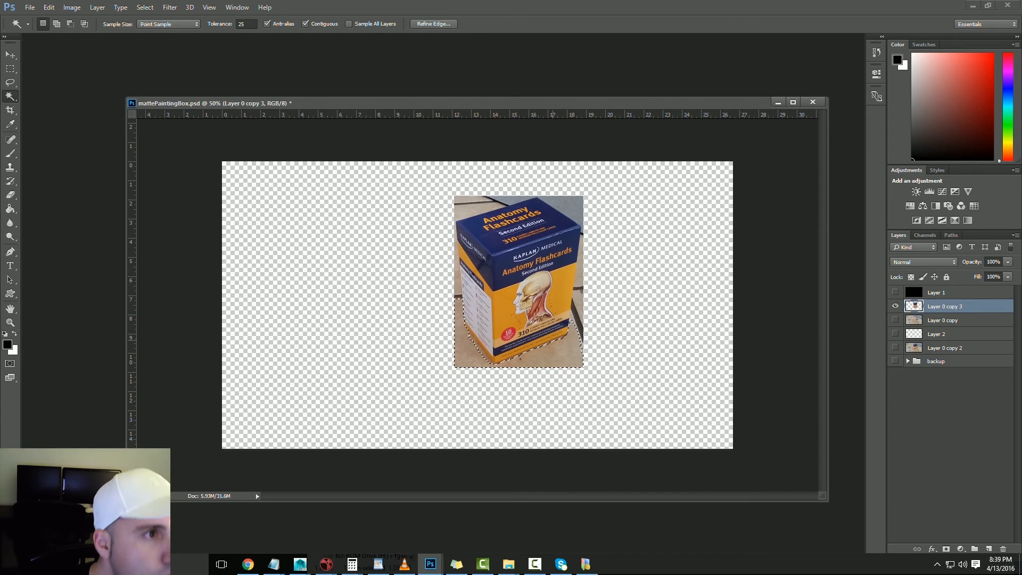
pyautogui.click(581, 218)
pyautogui.press('Delete')
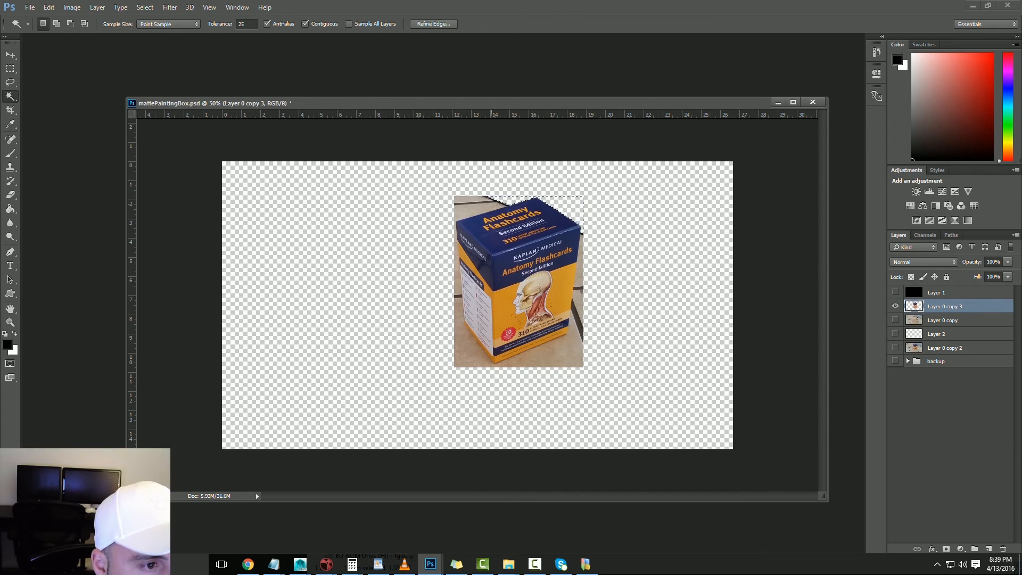
pyautogui.click(465, 210)
pyautogui.press('Delete')
pyautogui.click(456, 199)
pyautogui.press('Delete')
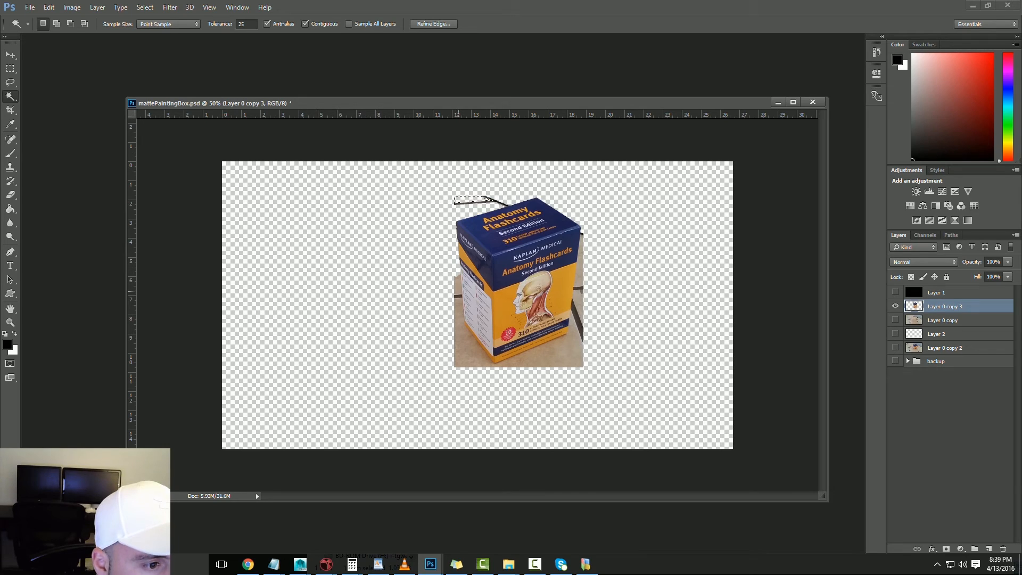
# Remove the floor areas beside the box's left side and below its base using Magic Wand selections
pyautogui.click(458, 291)
pyautogui.press('Delete')
pyautogui.click(465, 345)
pyautogui.press('Delete')
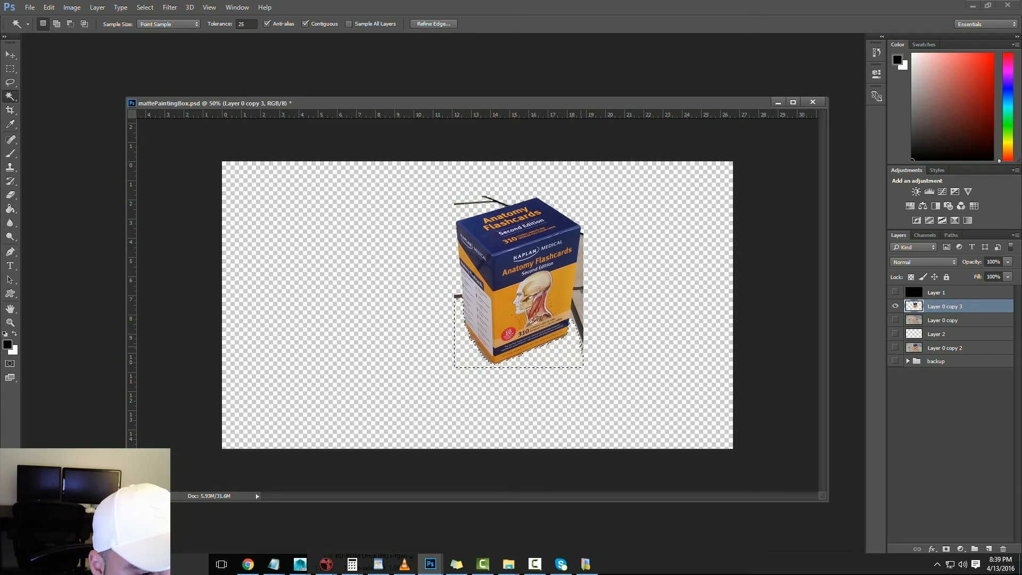
# Remove the floor and dark grout pieces along the box's right side using Magic Wand selections, and deselect
pyautogui.click(580, 306)
pyautogui.press('Delete')
pyautogui.click(580, 277)
pyautogui.press('Delete')
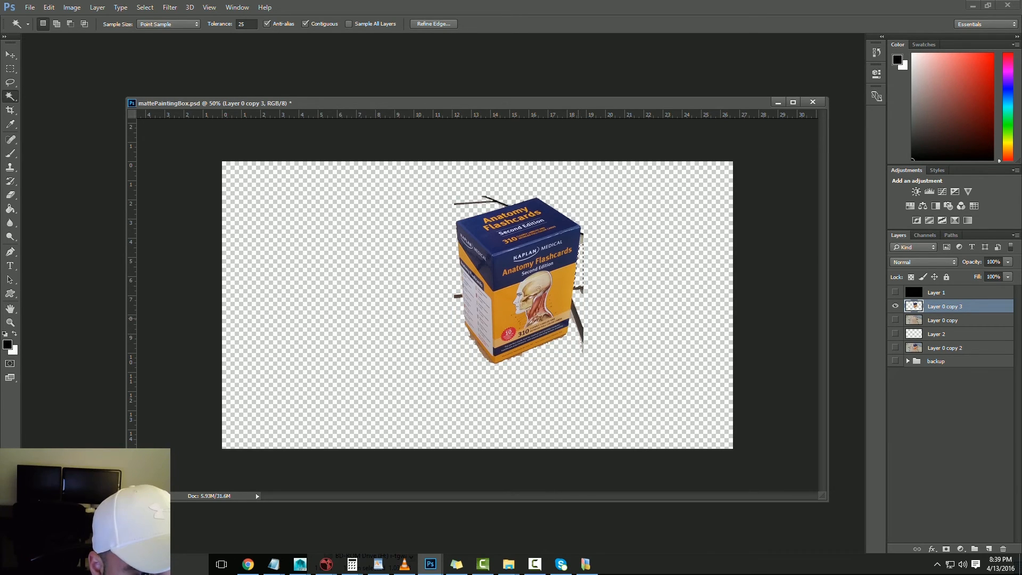
pyautogui.click(578, 326)
pyautogui.press('Delete')
pyautogui.click(572, 318)
pyautogui.press('Delete')
pyautogui.click(581, 242)
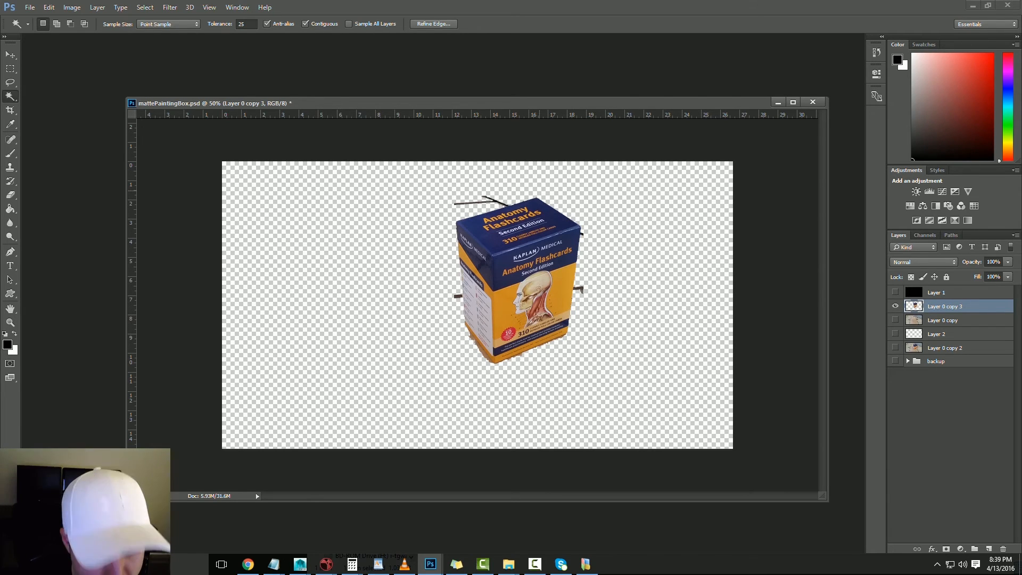
pyautogui.hotkey('ctrl', 'd')
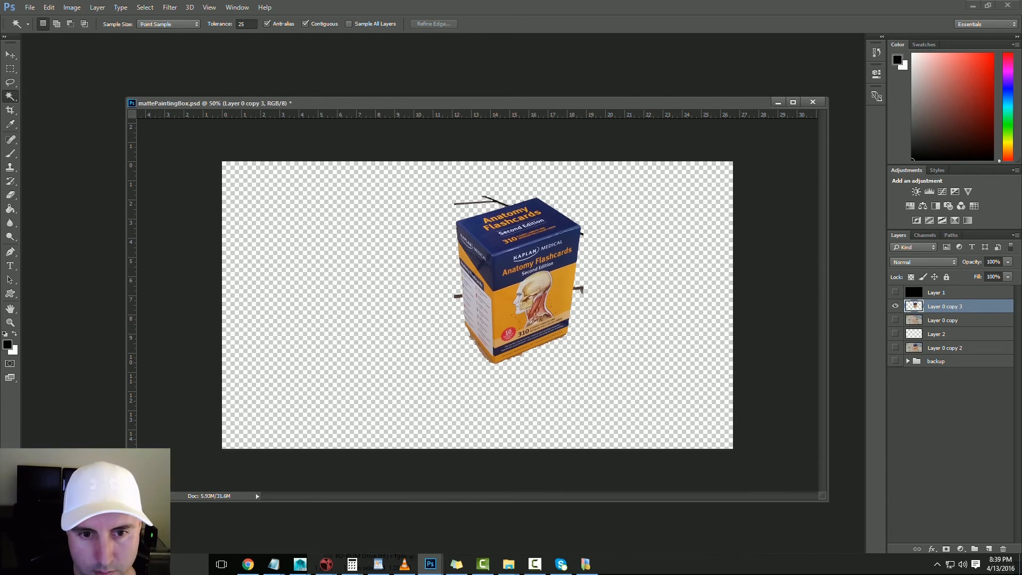
# Show the black Layer 1 beneath Layer 0 copy 3 and toggle it off and on to check the box's cutout edges
pyautogui.click(895, 293)
pyautogui.moveTo(937, 292); pyautogui.dragTo(937, 313)
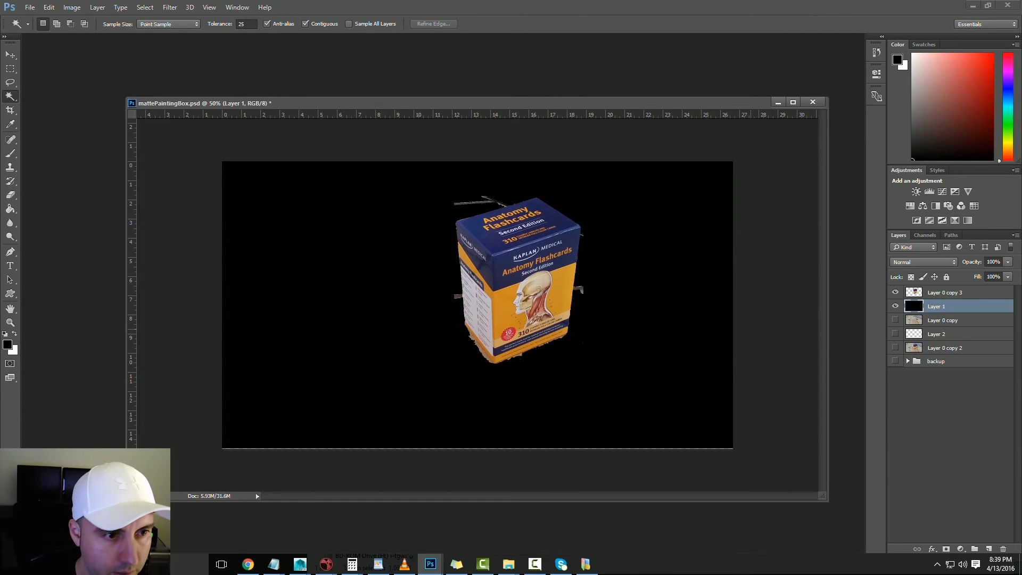
pyautogui.press('z')
pyautogui.click(496, 326)
pyautogui.click(497, 333)
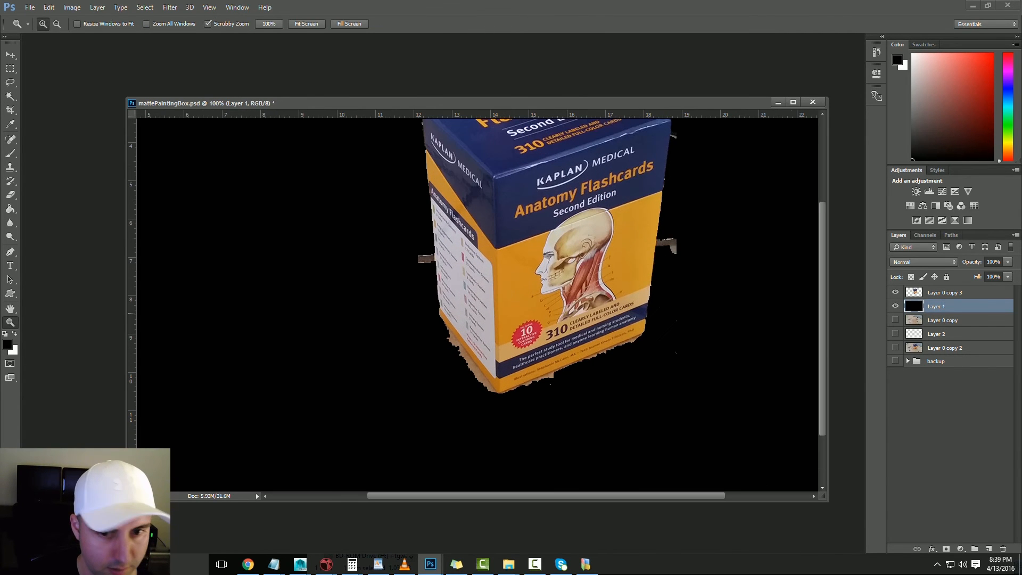
pyautogui.click(895, 306)
pyautogui.click(895, 306)
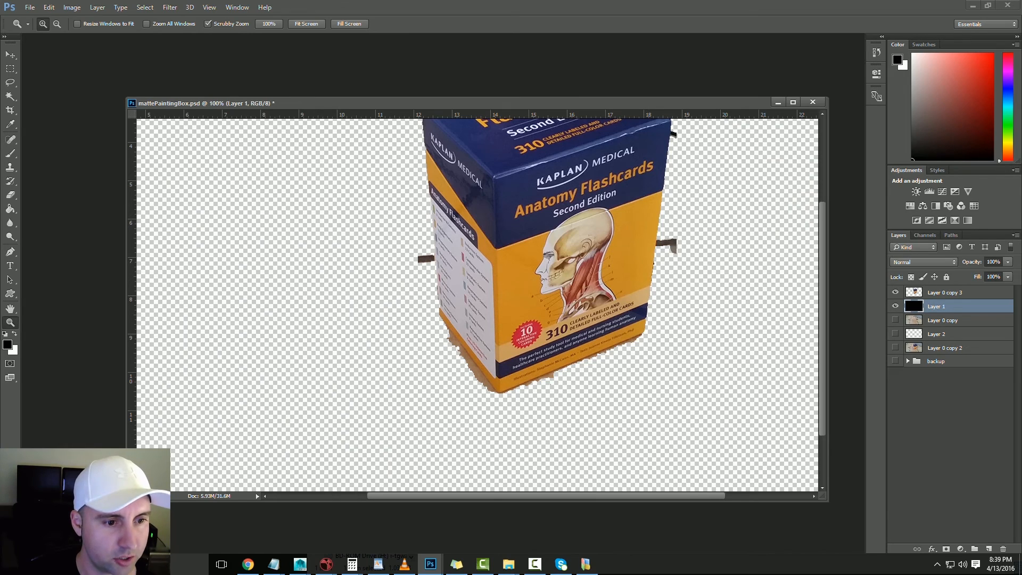
# Set the Eraser brush to 32 px with 100% hardness and undo the test dab on Layer 1
pyautogui.press('e')
pyautogui.rightClick(402, 360)
pyautogui.write('52')
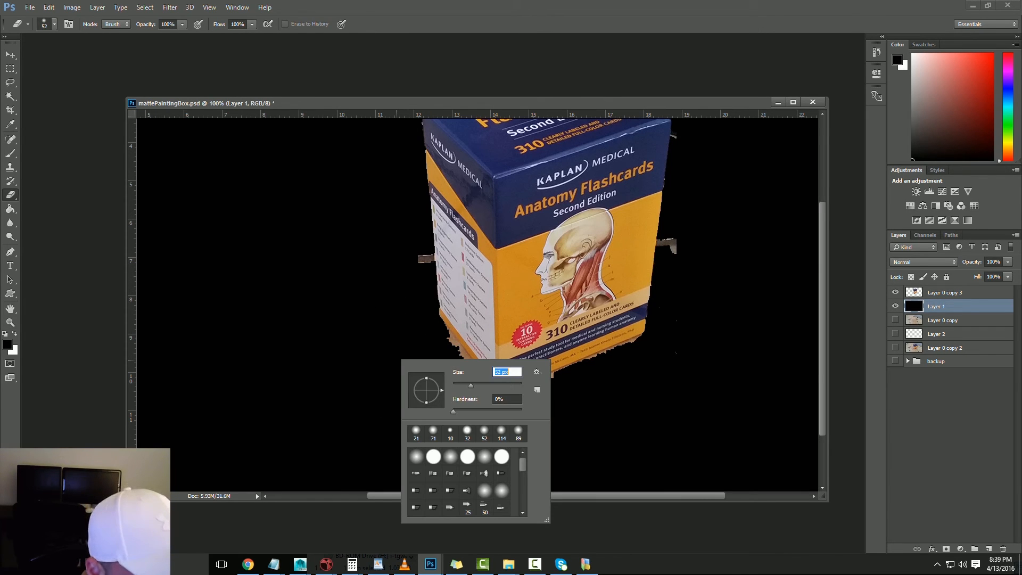
pyautogui.press('Tab')
pyautogui.moveTo(471, 385); pyautogui.dragTo(464, 386)
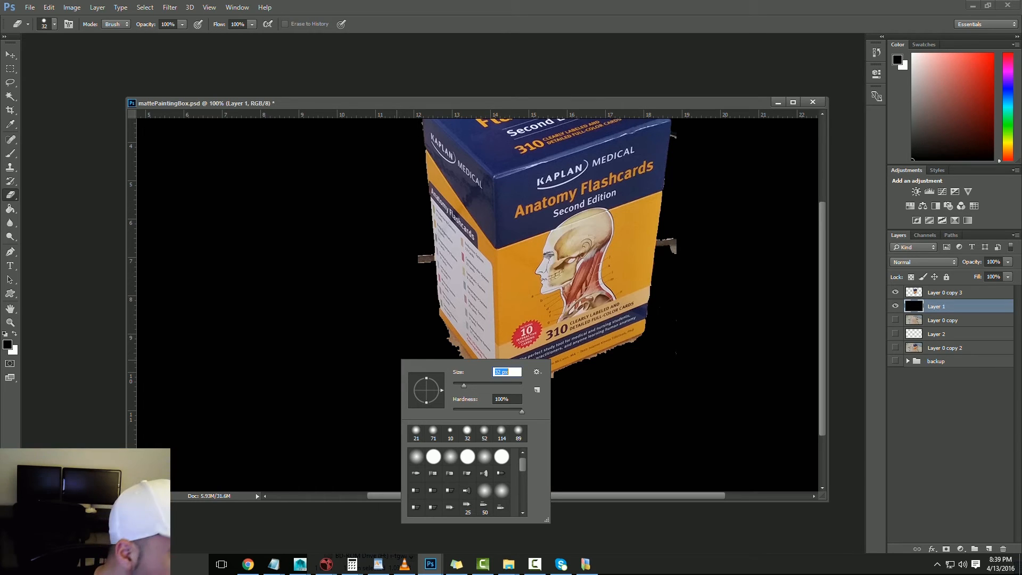
pyautogui.click(11, 195)
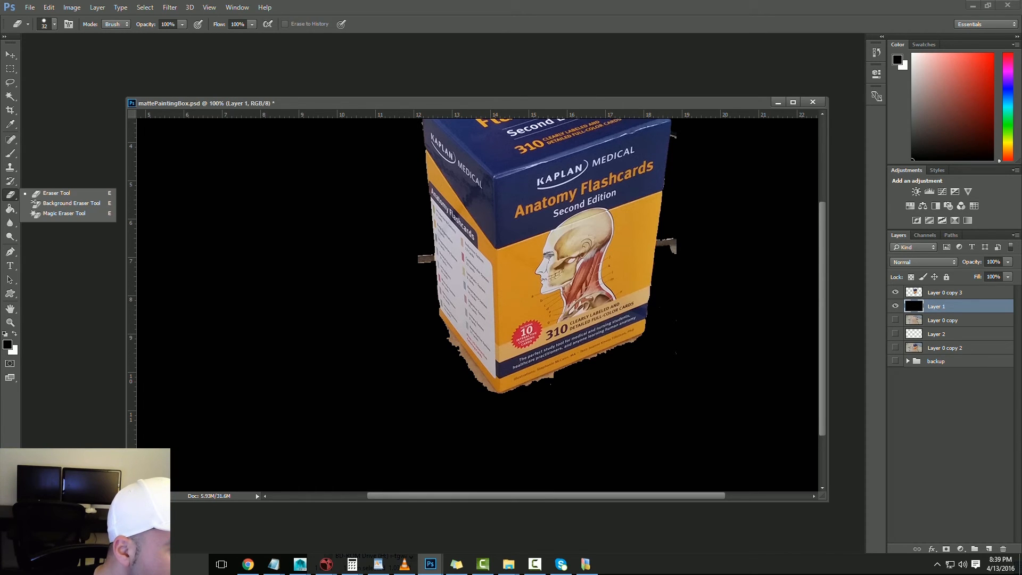
pyautogui.click(54, 25)
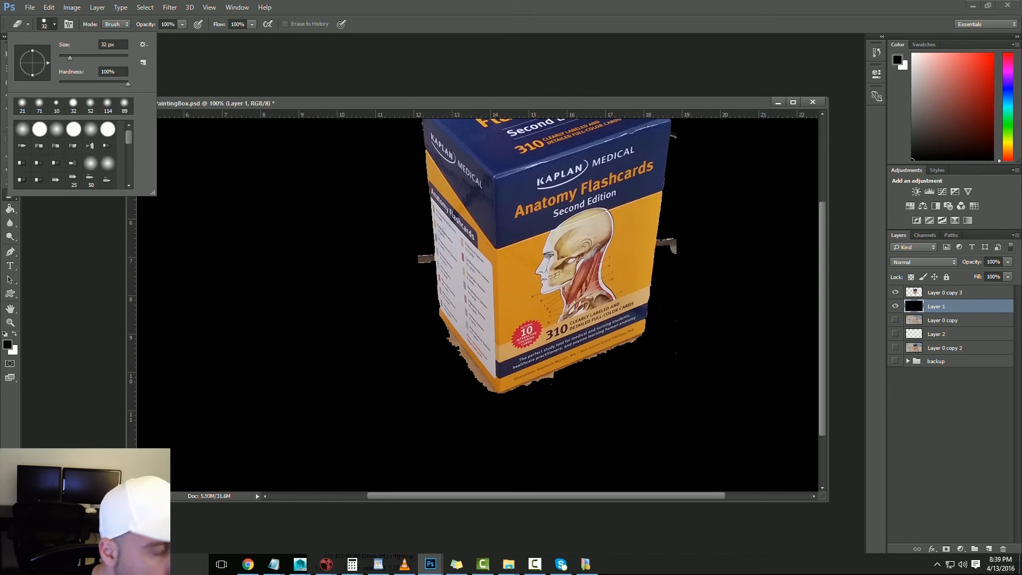
pyautogui.click(339, 312)
pyautogui.hotkey('ctrl', 'z')
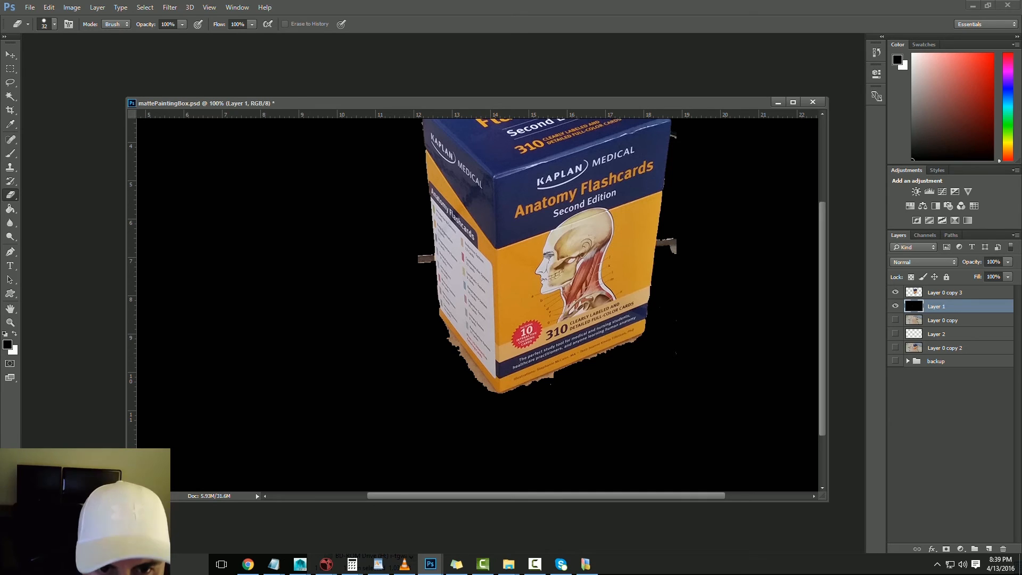
# Erase the floor remnants on Layer 0 copy 3 in straight strokes along the box's bottom and right edges
pyautogui.click(945, 293)
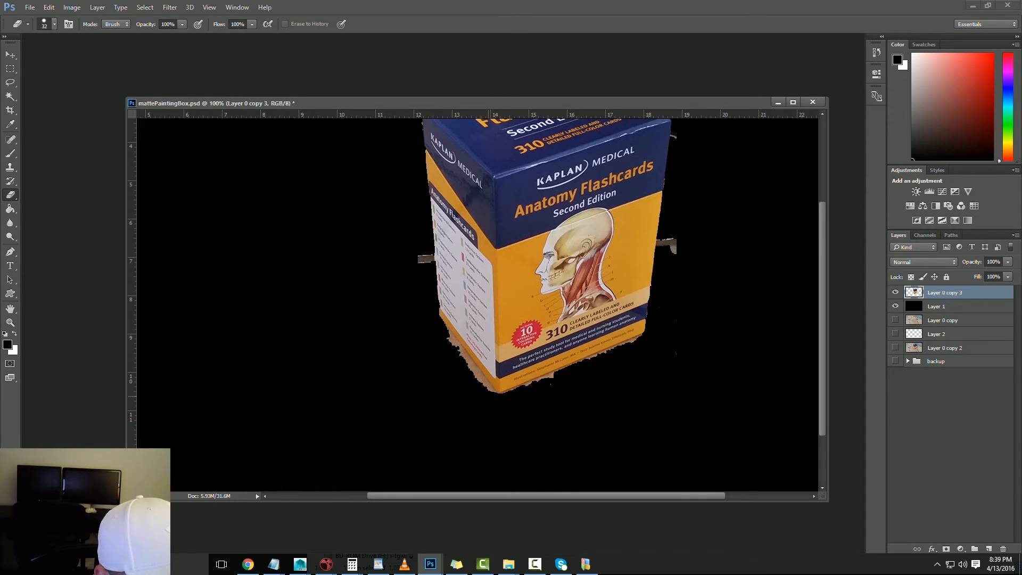
pyautogui.moveTo(451, 331); pyautogui.dragTo(493, 390)
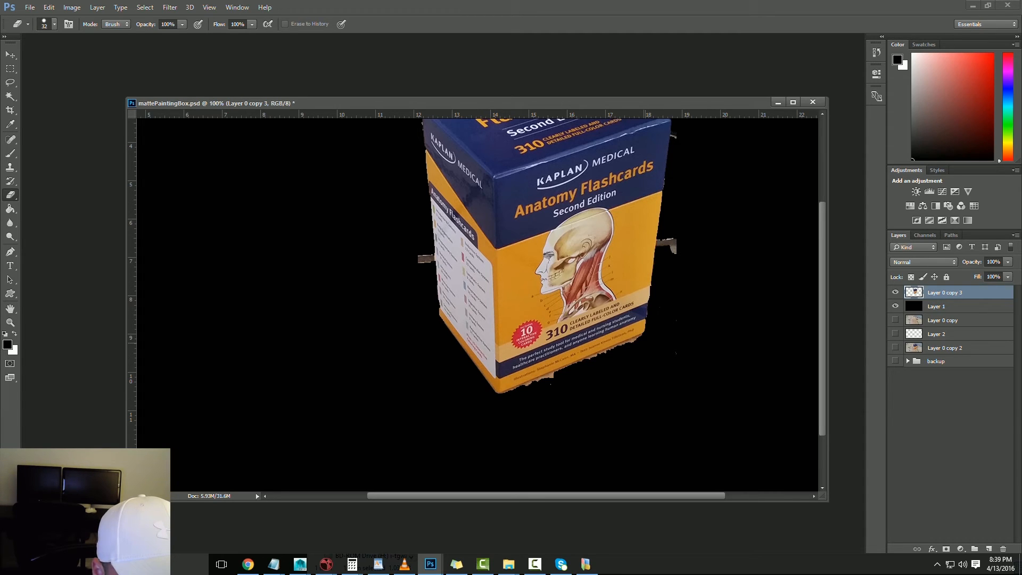
pyautogui.keyDown('shift'); pyautogui.click(646, 343); pyautogui.keyUp('shift')
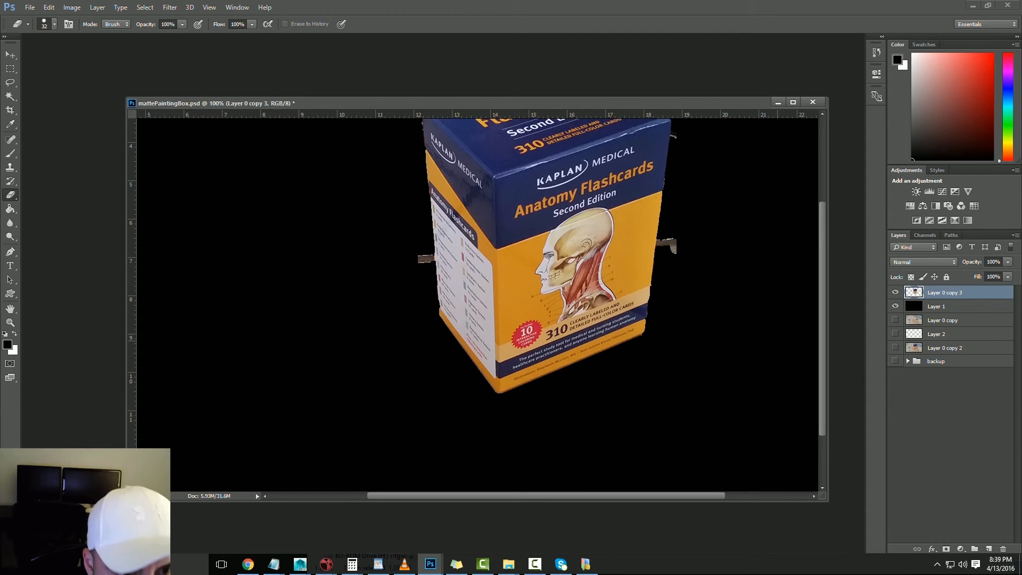
pyautogui.moveTo(659, 328); pyautogui.dragTo(582, 434)
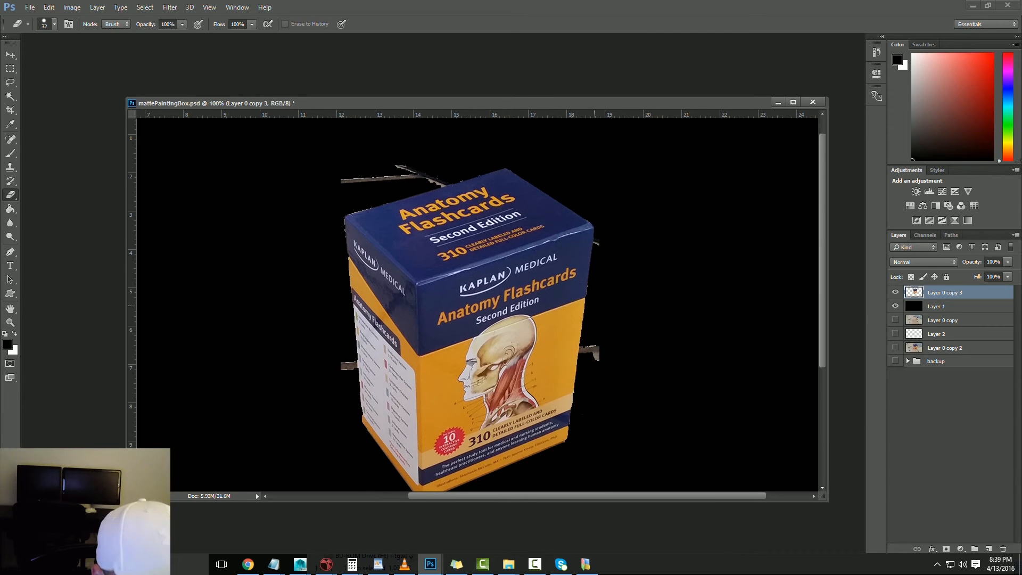
pyautogui.keyDown('shift'); pyautogui.click(604, 229); pyautogui.keyUp('shift')
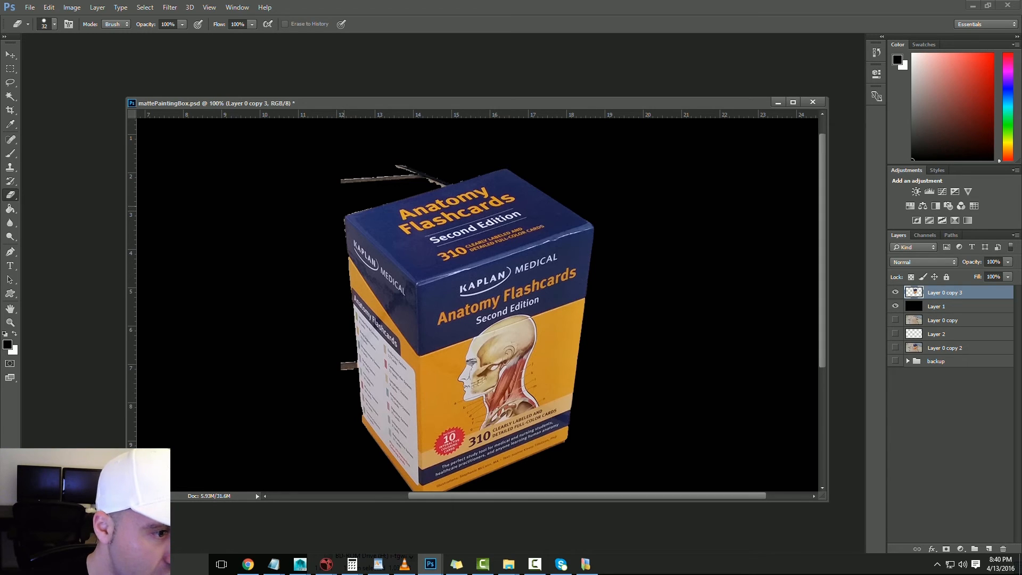
# Erase the grout lines and fringe along the box's back top edge and left side on Layer 0 copy 3
pyautogui.moveTo(344, 207); pyautogui.dragTo(437, 180)
pyautogui.moveTo(499, 162)
pyautogui.mouseDown()
pyautogui.moveTo(346, 180)
pyautogui.moveTo(405, 180)
pyautogui.mouseUp()
pyautogui.hotkey('ctrl', 'z')
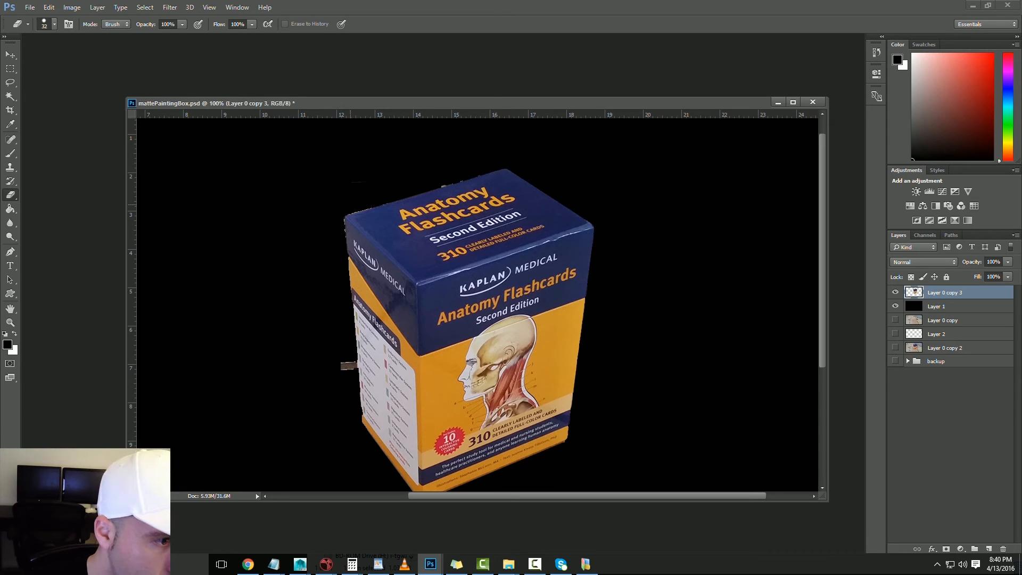
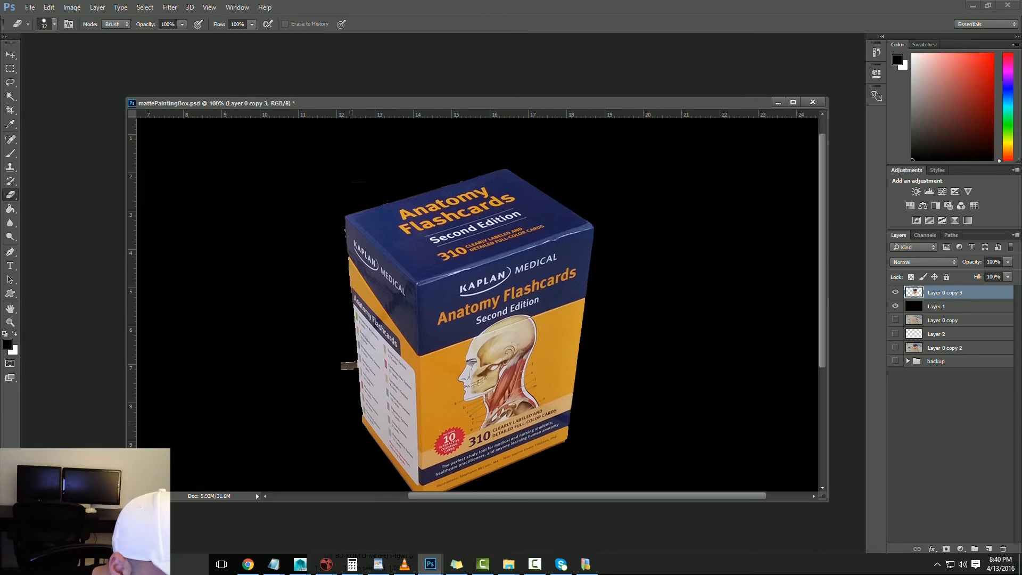
pyautogui.click(349, 366)
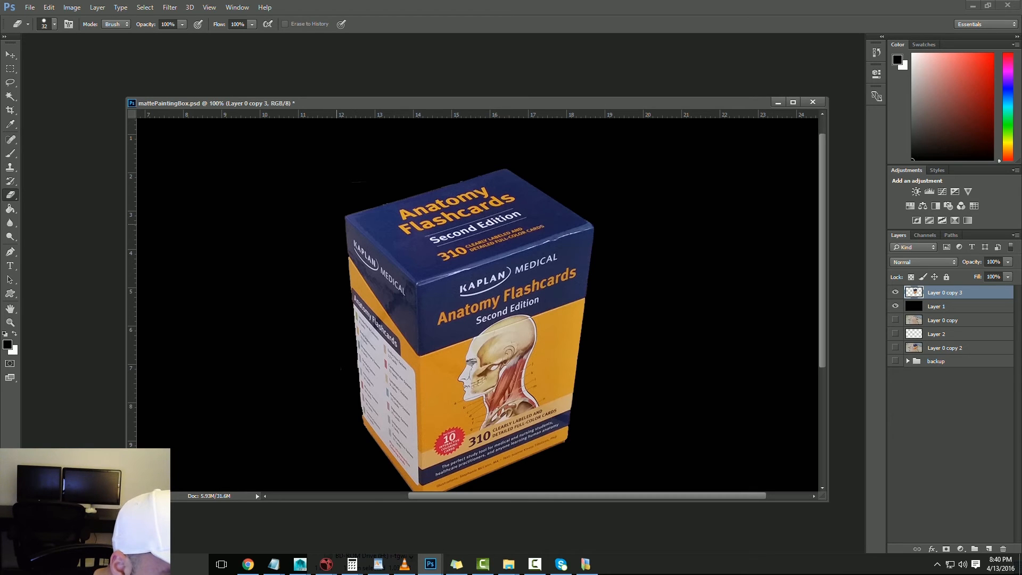
pyautogui.keyDown('shift'); pyautogui.click(337, 224); pyautogui.keyUp('shift')
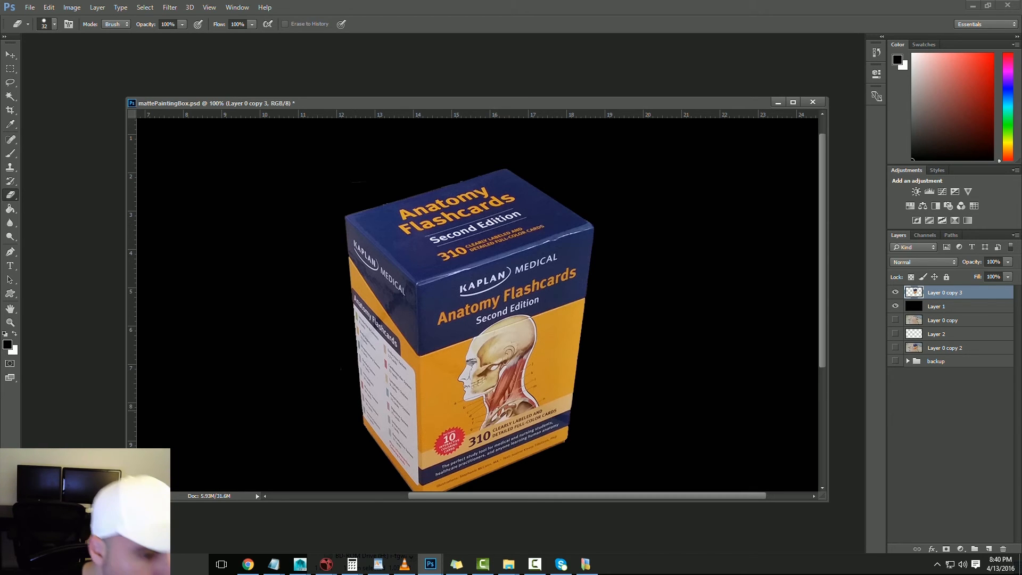
# Set the Eraser brush to 13 px at 100% hardness for close-up cleanup of the box's top edge
pyautogui.moveTo(368, 411); pyautogui.dragTo(317, 324)
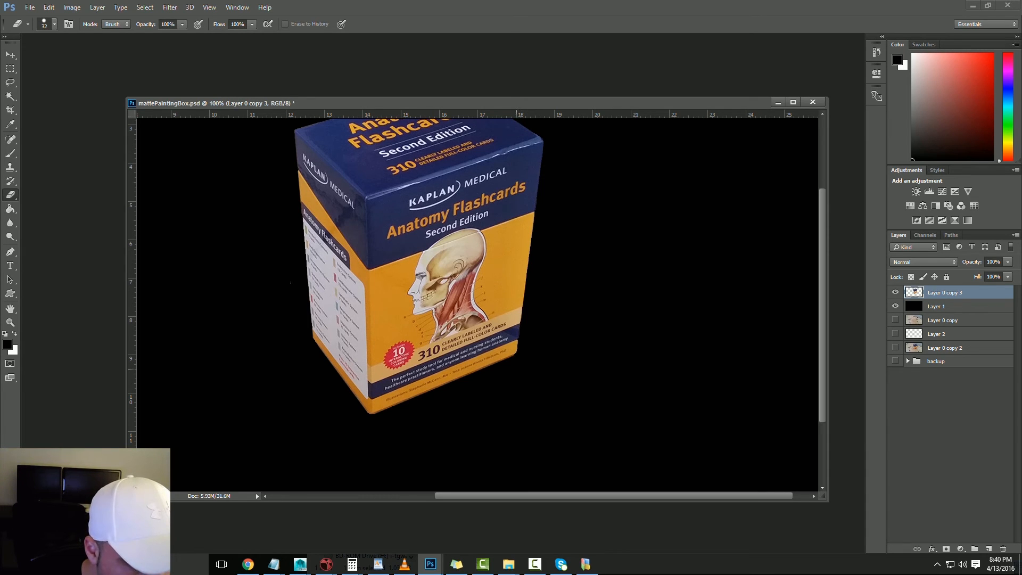
pyautogui.moveTo(320, 267); pyautogui.dragTo(340, 309)
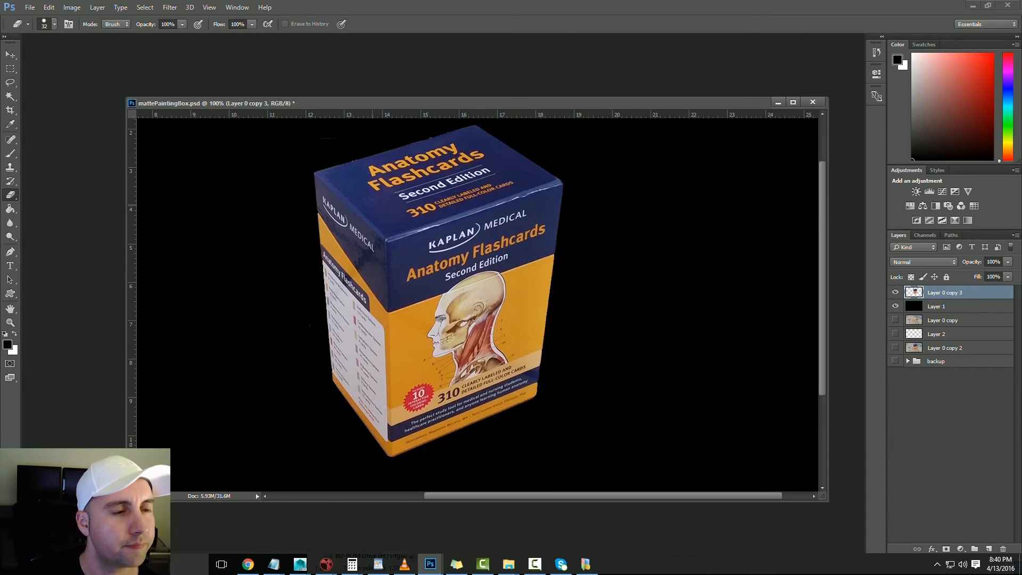
pyautogui.moveTo(373, 205); pyautogui.dragTo(384, 229)
pyautogui.keyDown('ctrl'); pyautogui.click(376, 164); pyautogui.keyUp('ctrl')
pyautogui.keyDown('ctrl'); pyautogui.click(376, 164); pyautogui.keyUp('ctrl')
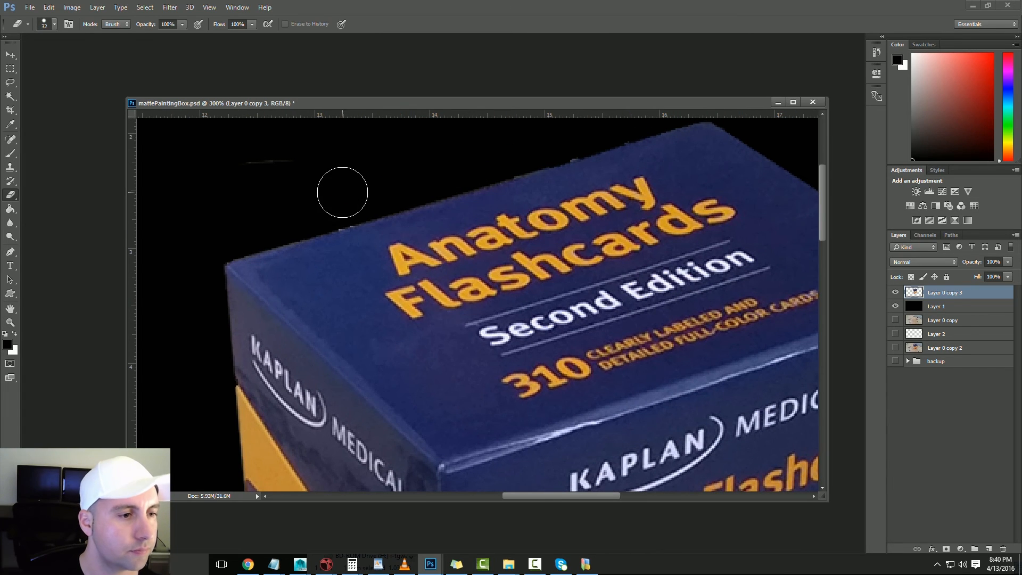
pyautogui.rightClick(337, 196)
pyautogui.click(326, 188)
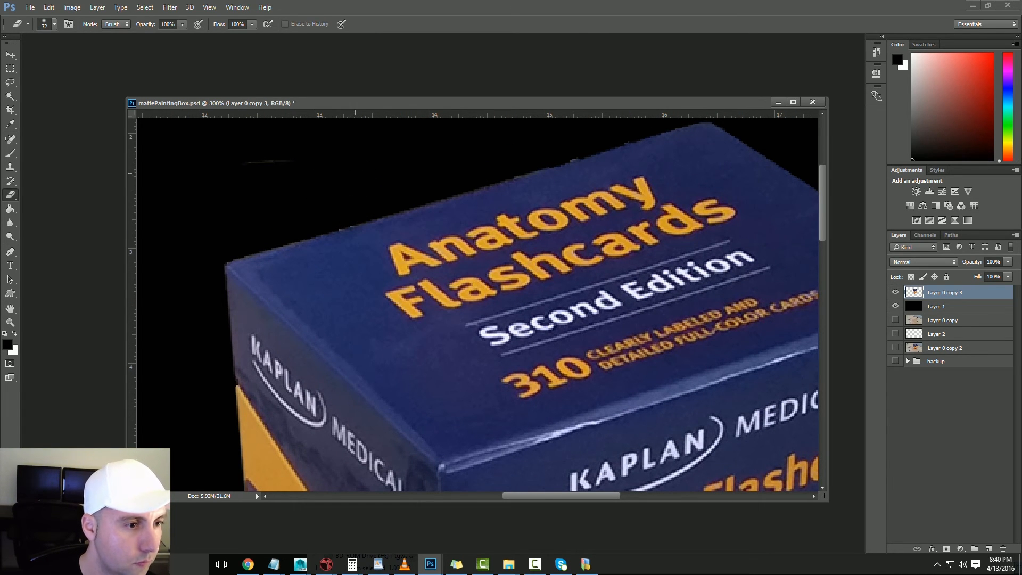
pyautogui.rightClick(357, 171)
pyautogui.moveTo(410, 224); pyautogui.dragTo(479, 223)
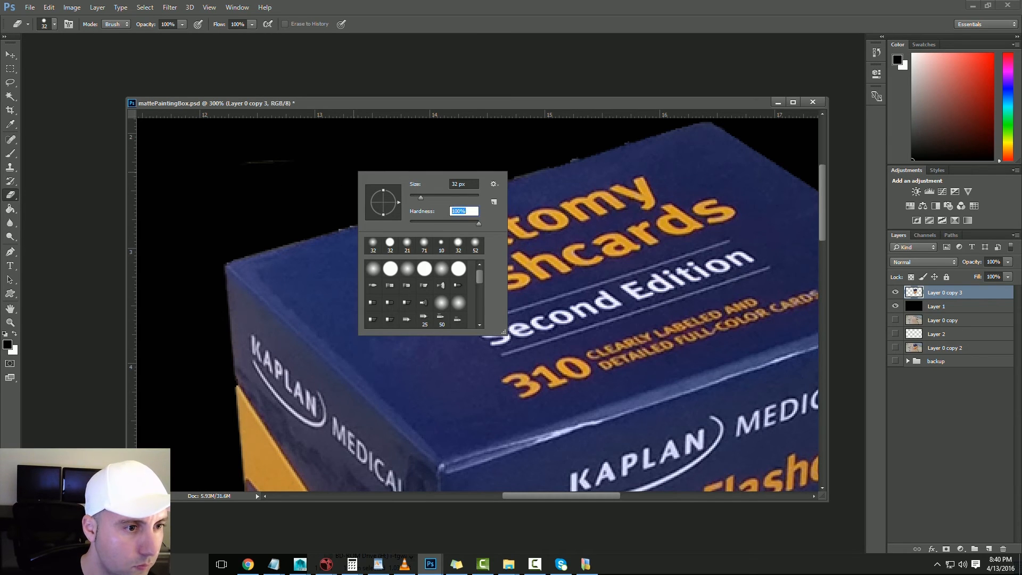
pyautogui.moveTo(420, 197); pyautogui.dragTo(414, 197)
pyautogui.press('Return')
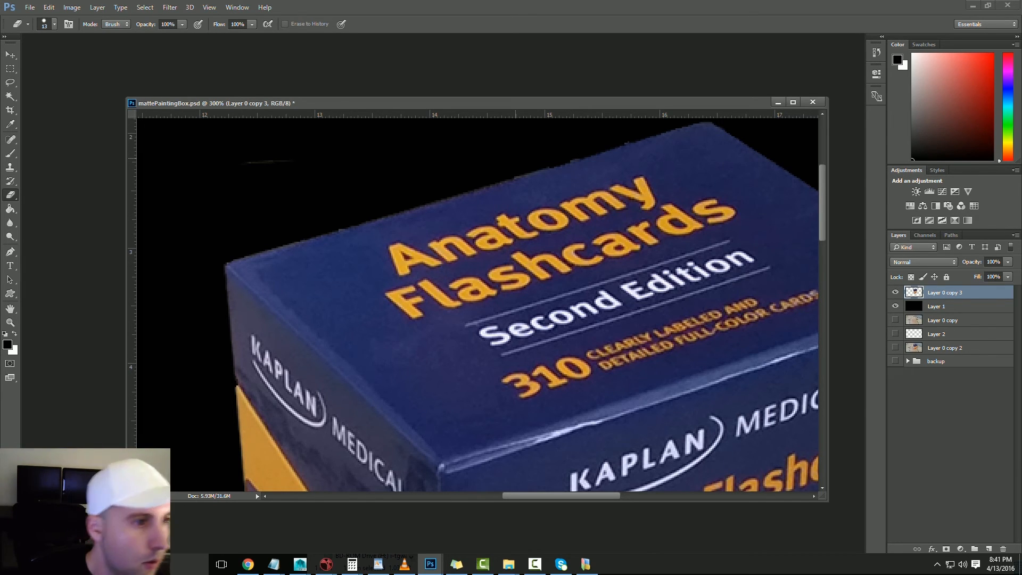
# Erase the faint stray line above the upper left corner of the box on Layer 0 copy 3
pyautogui.moveTo(252, 161); pyautogui.dragTo(286, 158)
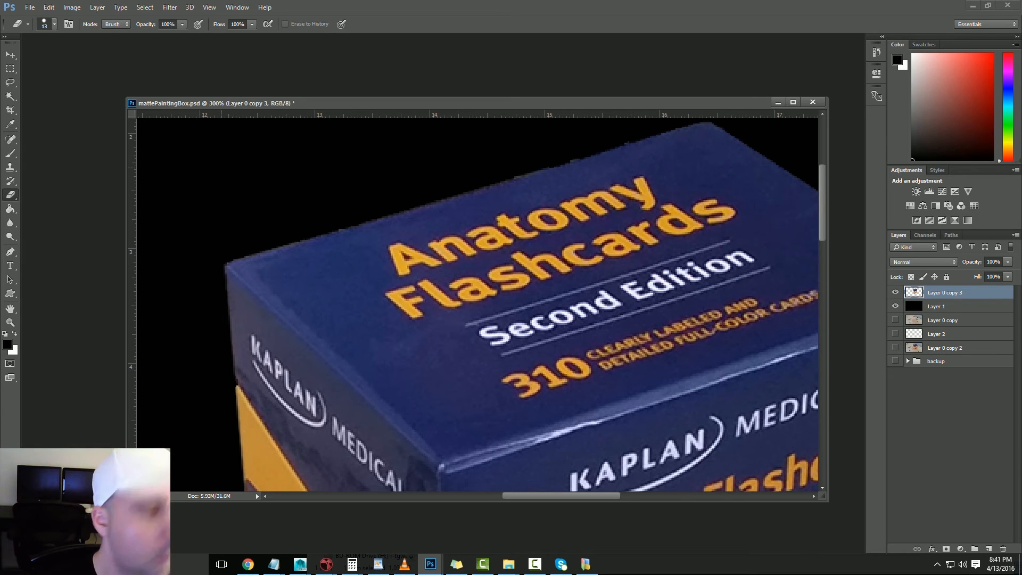
pyautogui.hotkey('ctrl', '-')
pyautogui.hotkey('ctrl', '-')
pyautogui.hotkey('ctrl', '-')
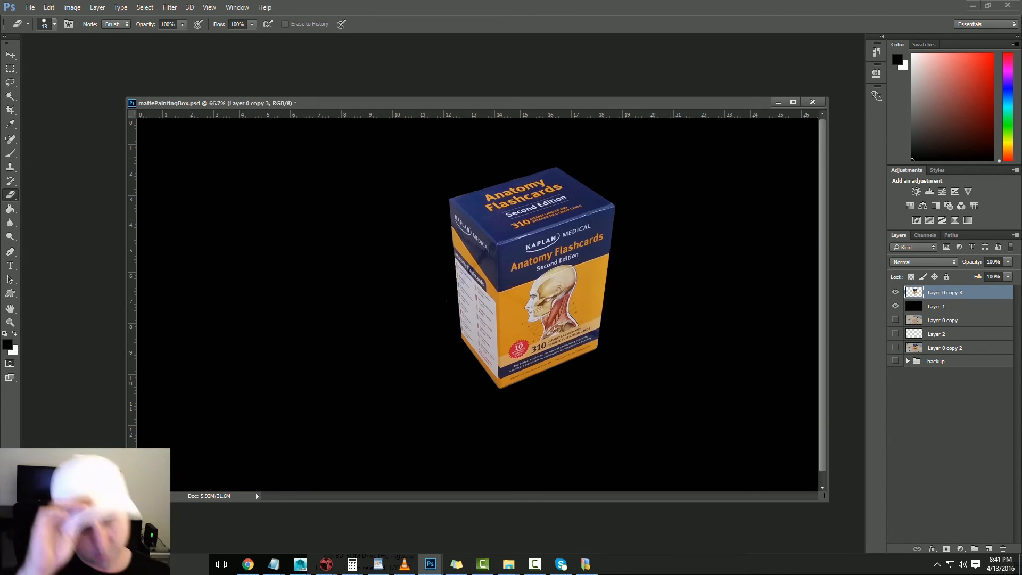
pyautogui.hotkey('ctrl', '-')
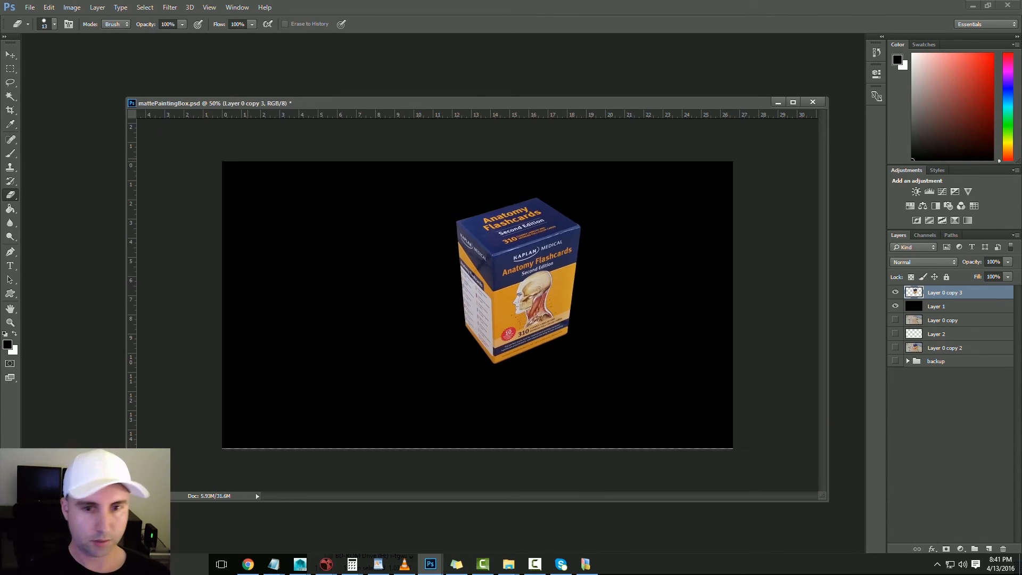
# Hide the black Layer 1 so only the box cutout remains visible, and save the document
pyautogui.click(895, 306)
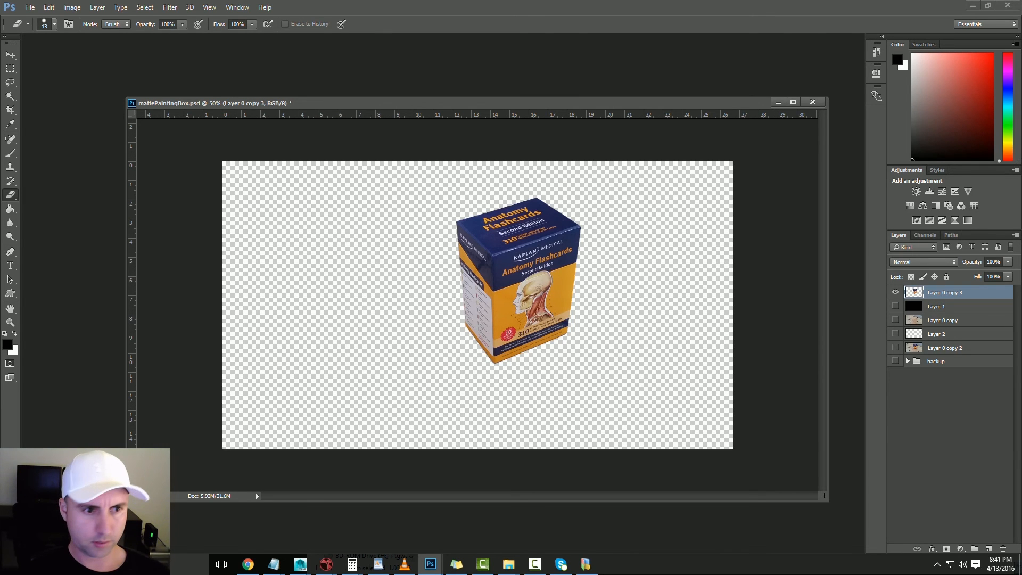
pyautogui.hotkey('ctrl', 's')
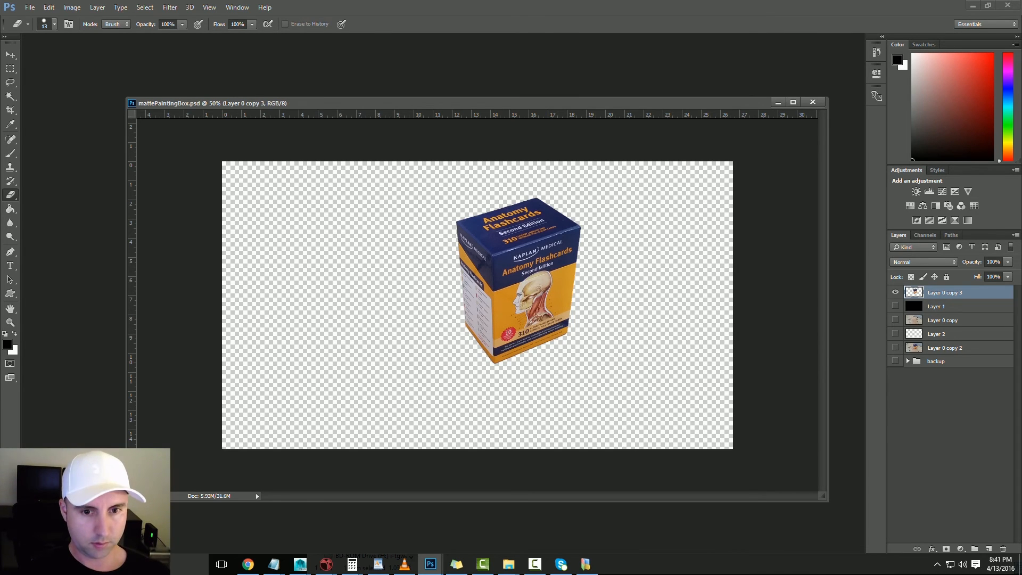
pyautogui.hotkey('ctrl', 'shift', 's')
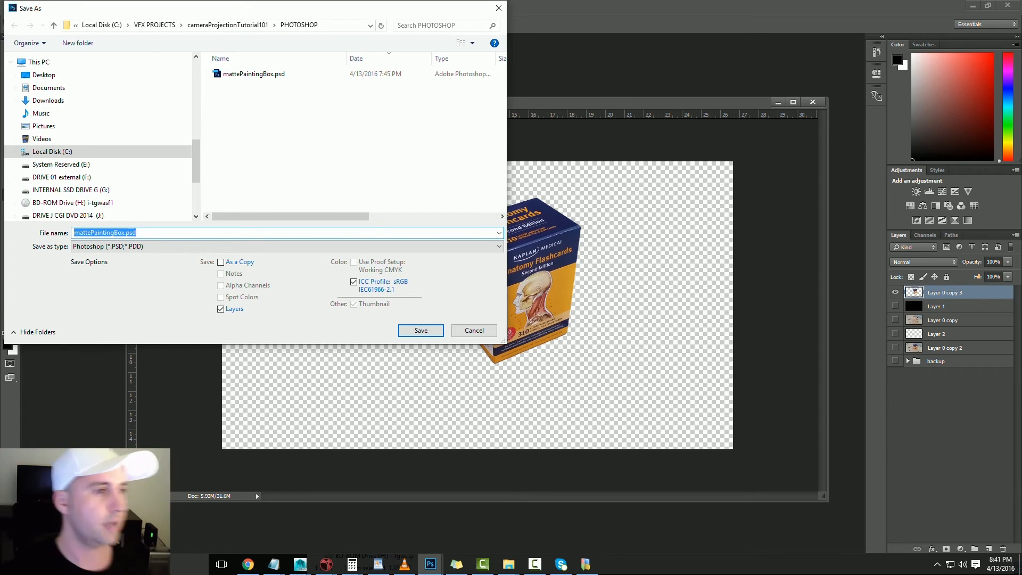
pyautogui.click(127, 233)
pyautogui.hotkey('shift', 'Home')
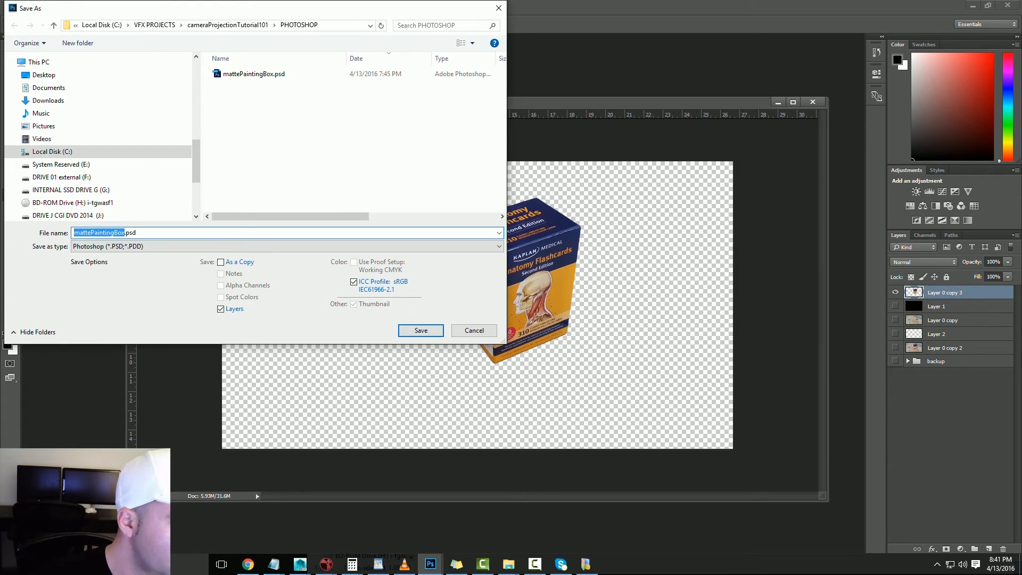
pyautogui.write('box_w')
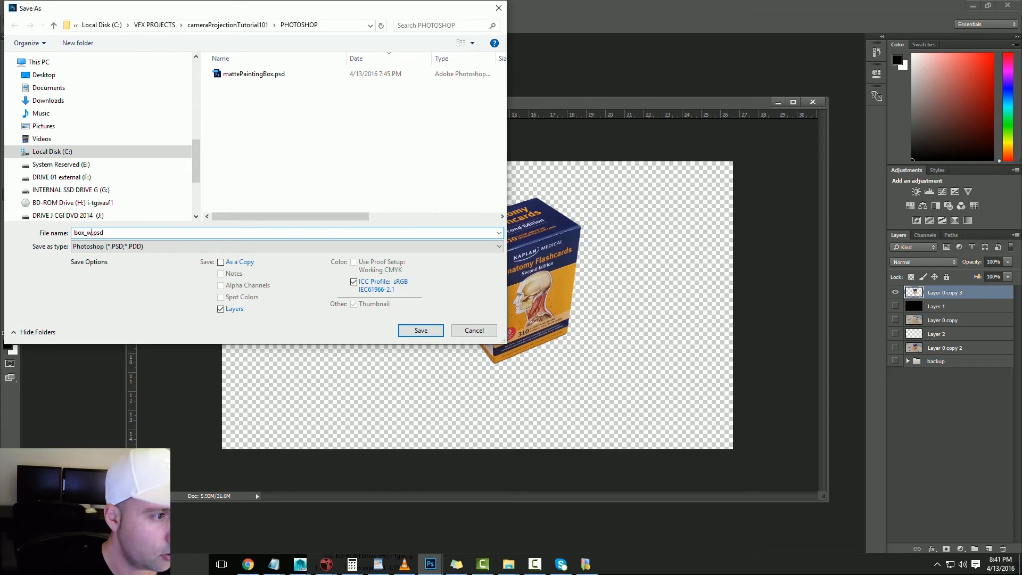
pyautogui.write('Alpha')
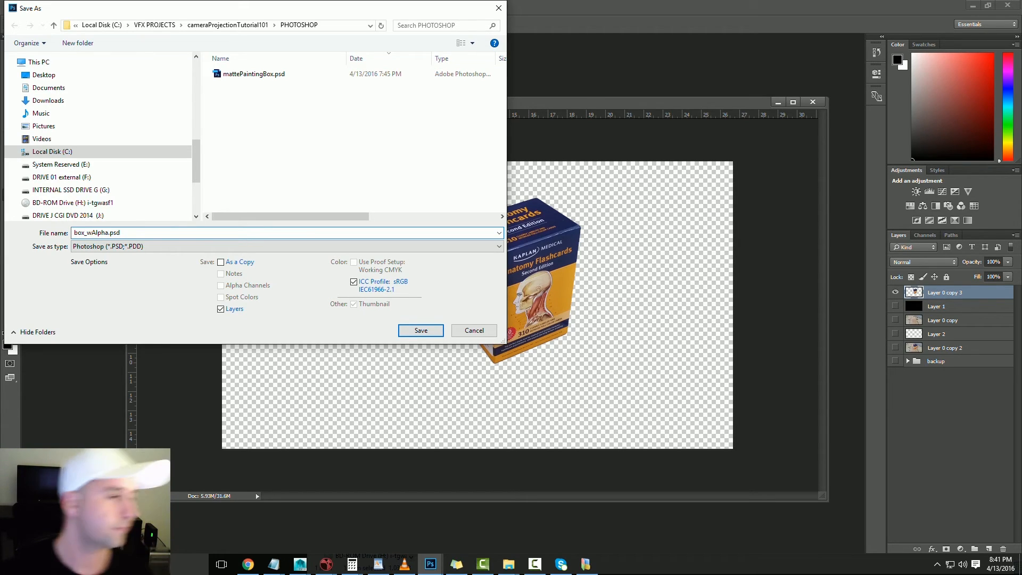
pyautogui.press('Tab')
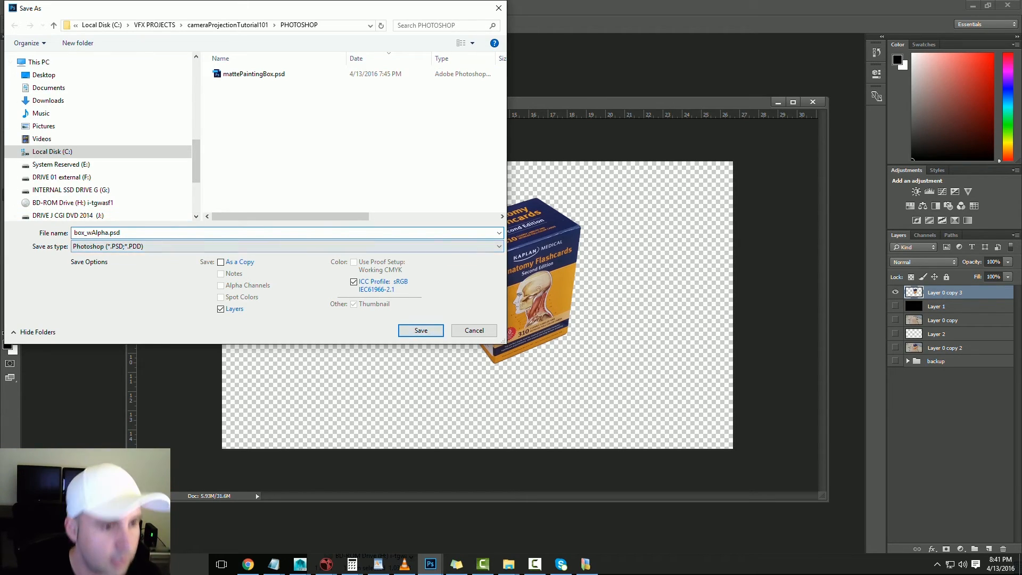
pyautogui.press('Return')
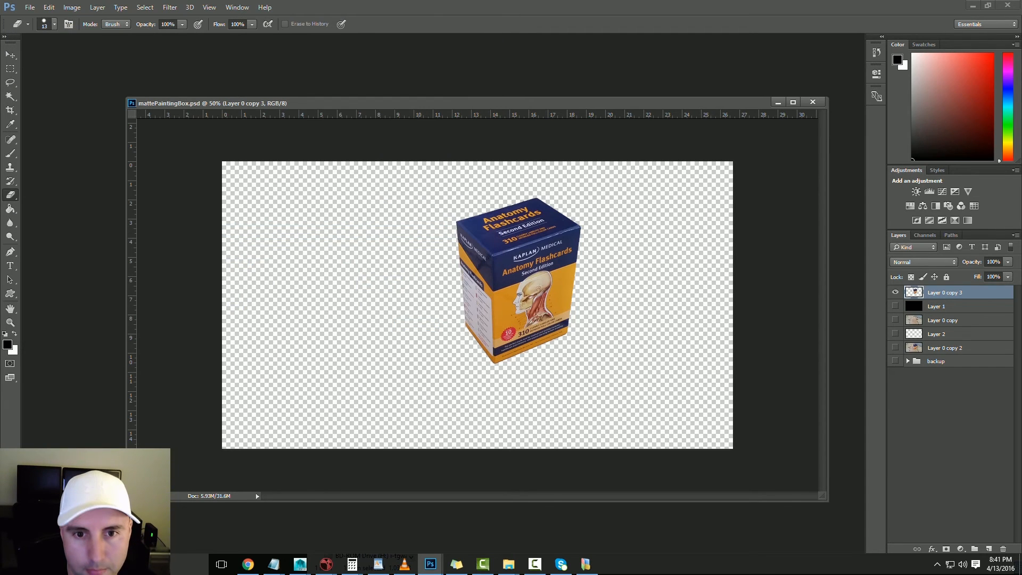
# Add an alpha channel alongside the visible RGB channels and invert it to white
pyautogui.click(925, 235)
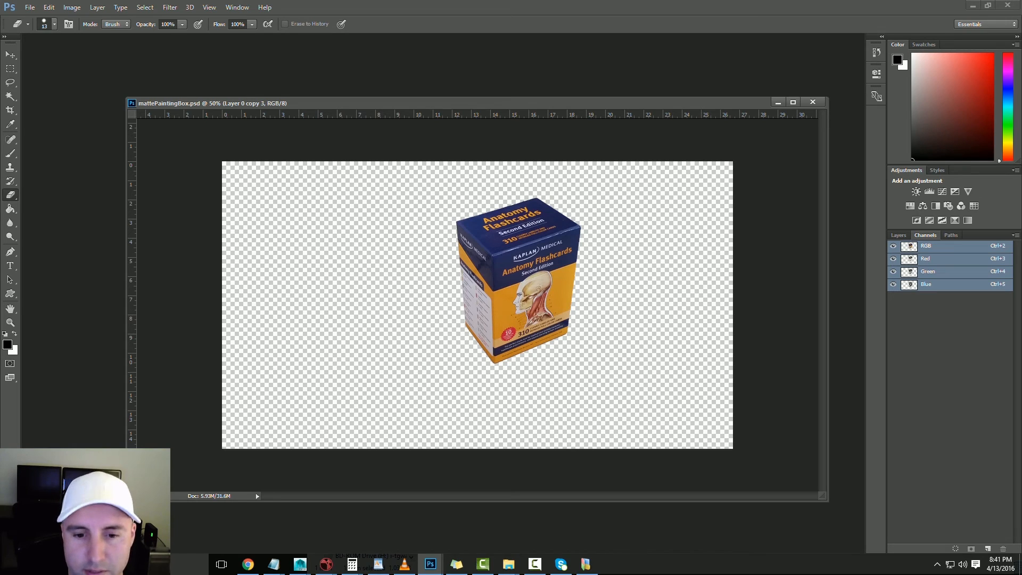
pyautogui.click(988, 548)
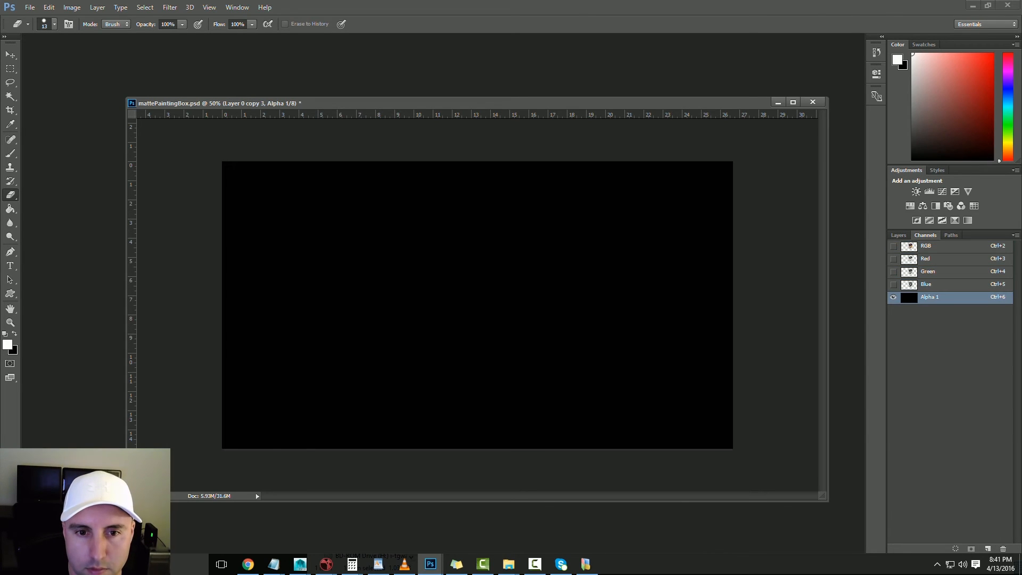
pyautogui.moveTo(894, 285); pyautogui.dragTo(894, 258)
pyautogui.press('x')
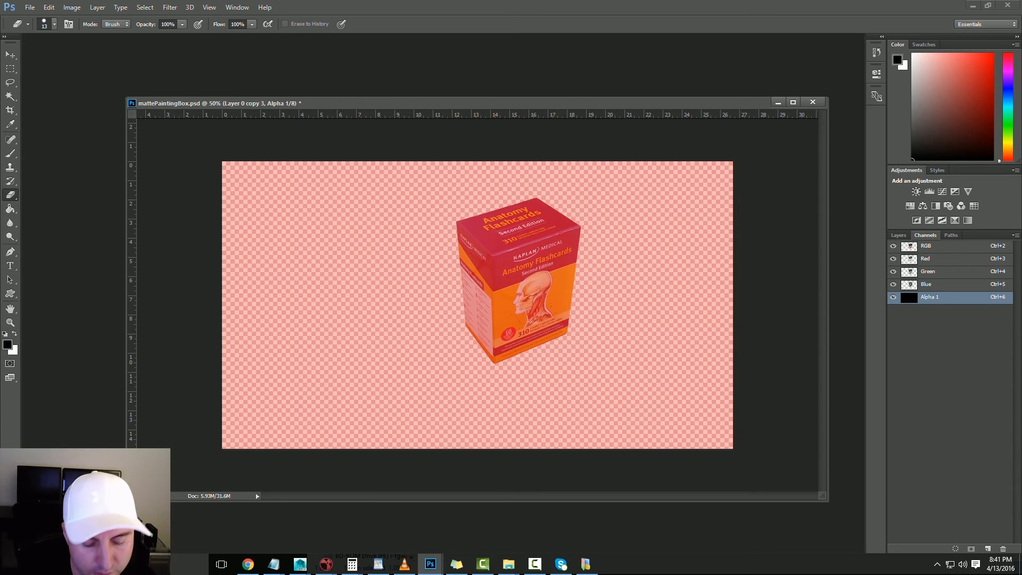
pyautogui.hotkey('ctrl', 'i')
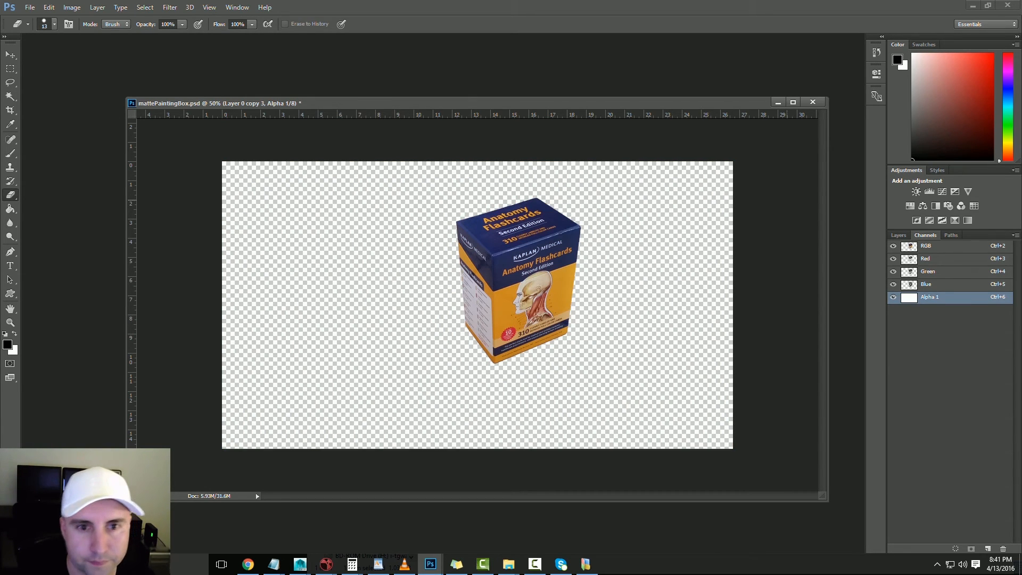
pyautogui.click(898, 236)
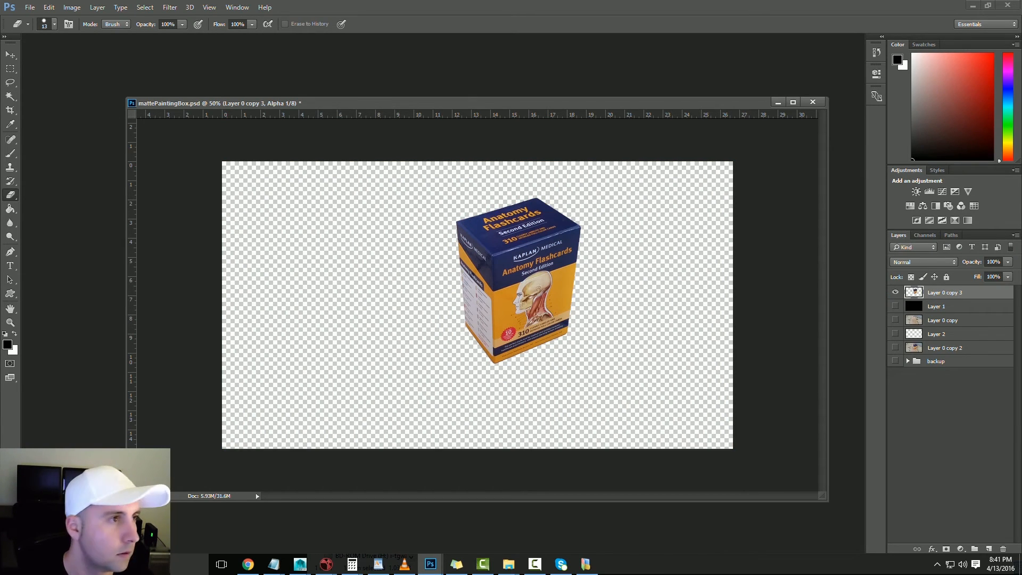
# Save the box cutout as a TIFF named boxWAlpha in the PHOTOSHOP project folder
pyautogui.click(29, 7)
pyautogui.click(53, 125)
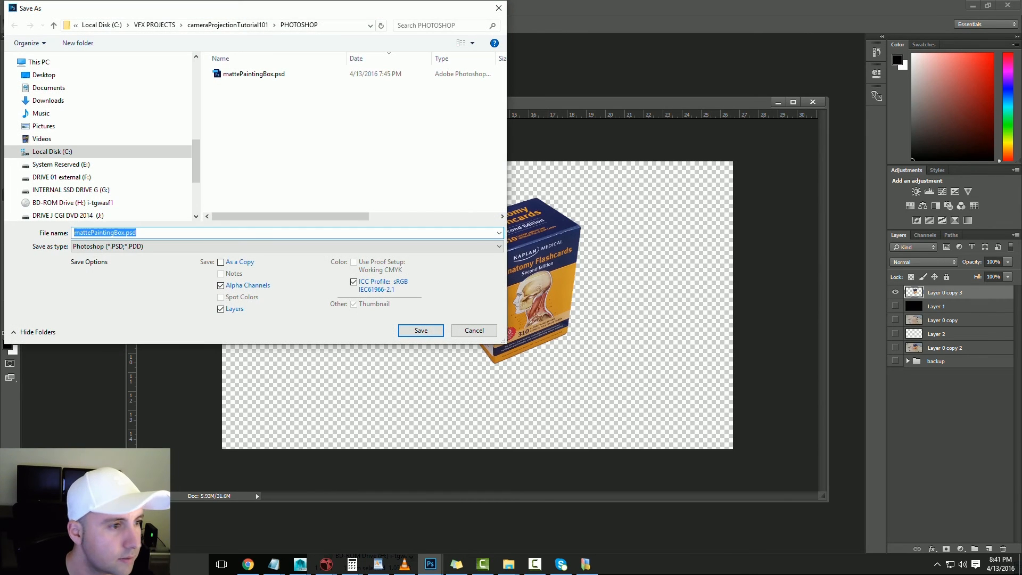
pyautogui.write('box')
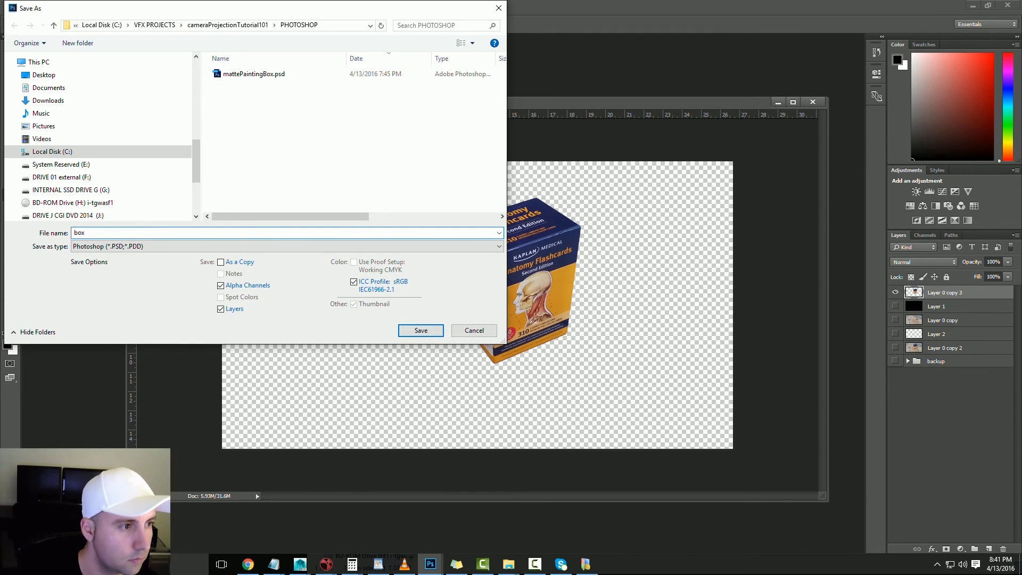
pyautogui.write('WAlpha')
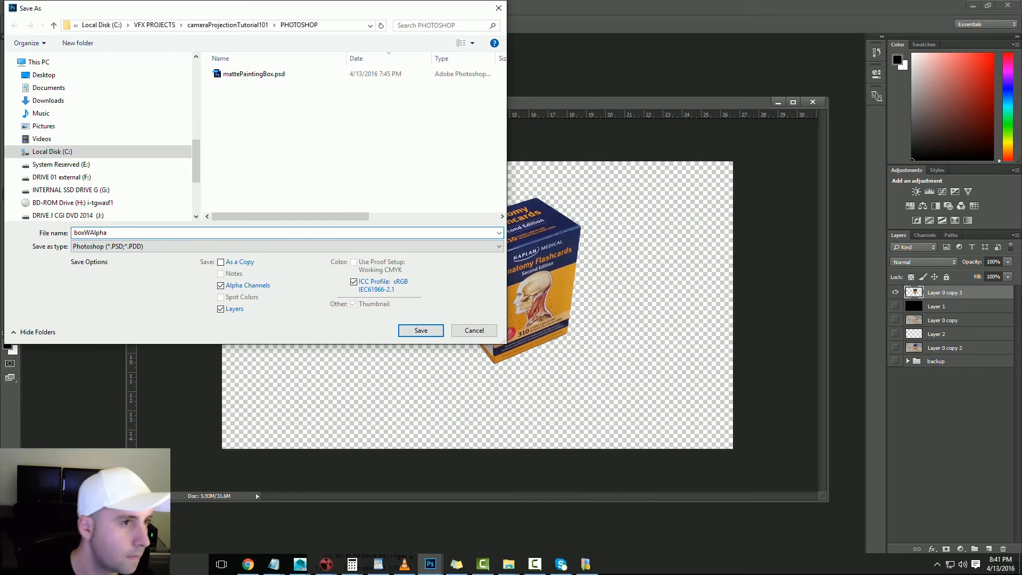
pyautogui.click(240, 245)
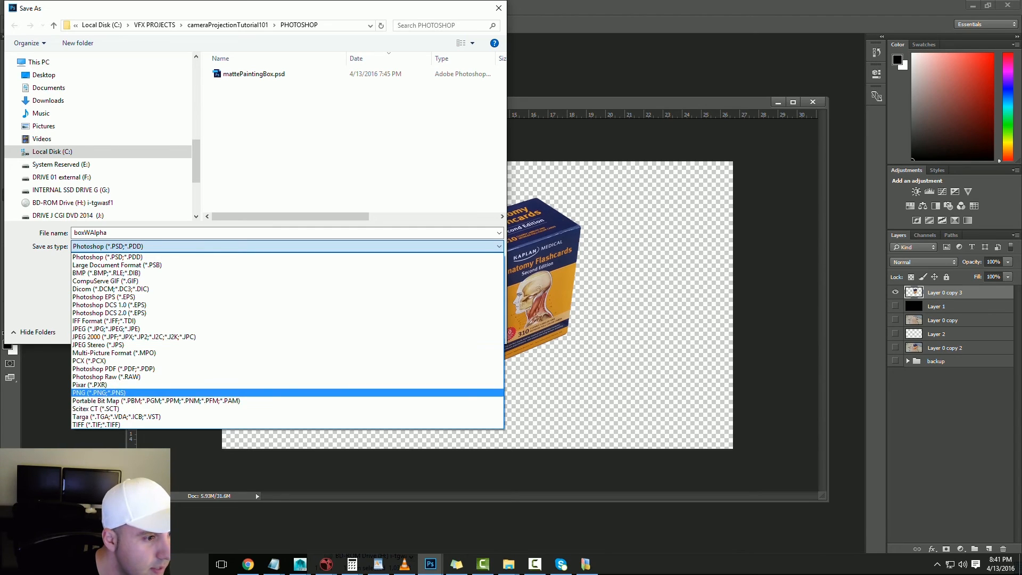
pyautogui.click(160, 425)
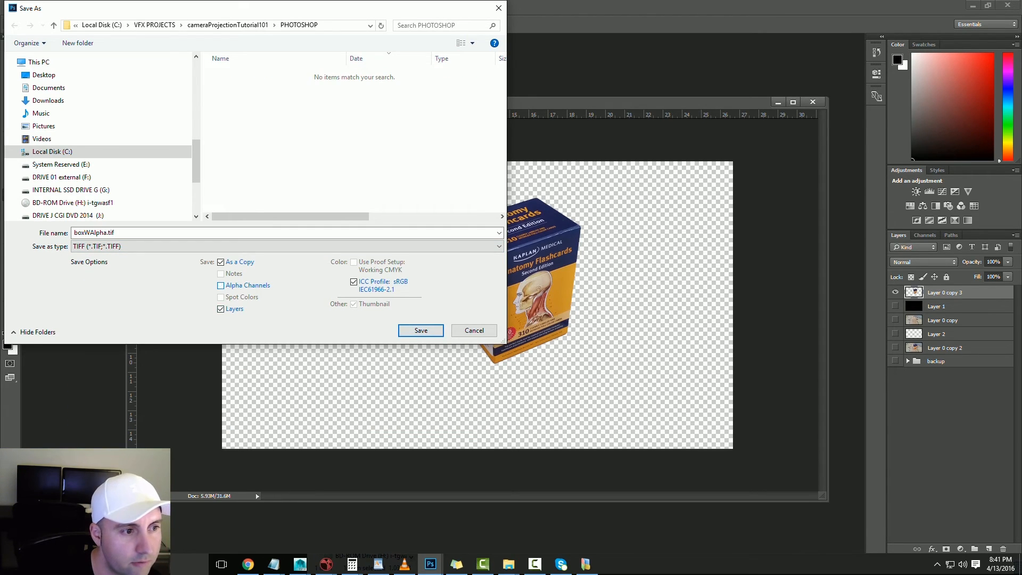
pyautogui.press('Return')
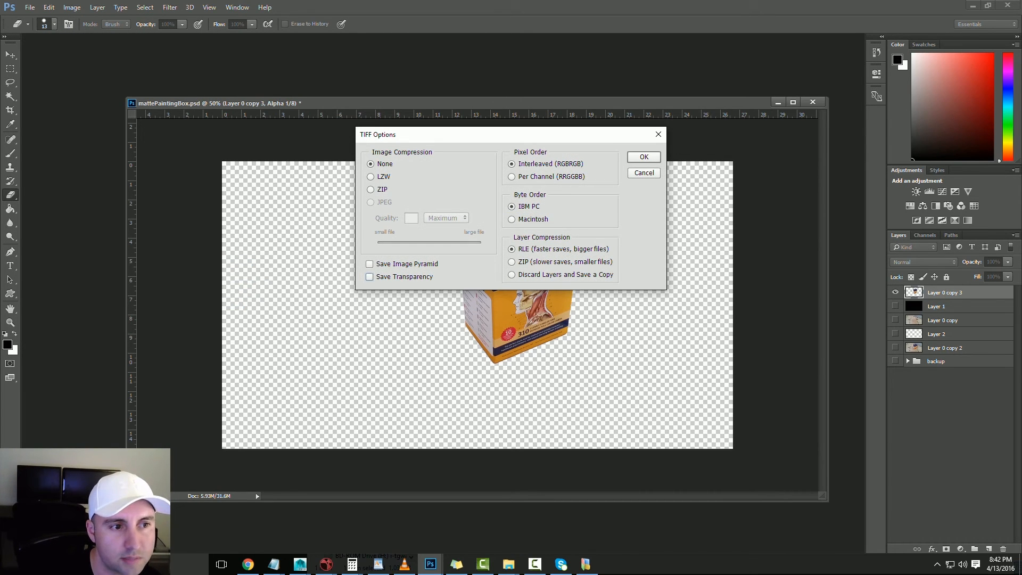
# Finish the TIFF export with no image compression and transparency saved, and close the document
pyautogui.press('Return')
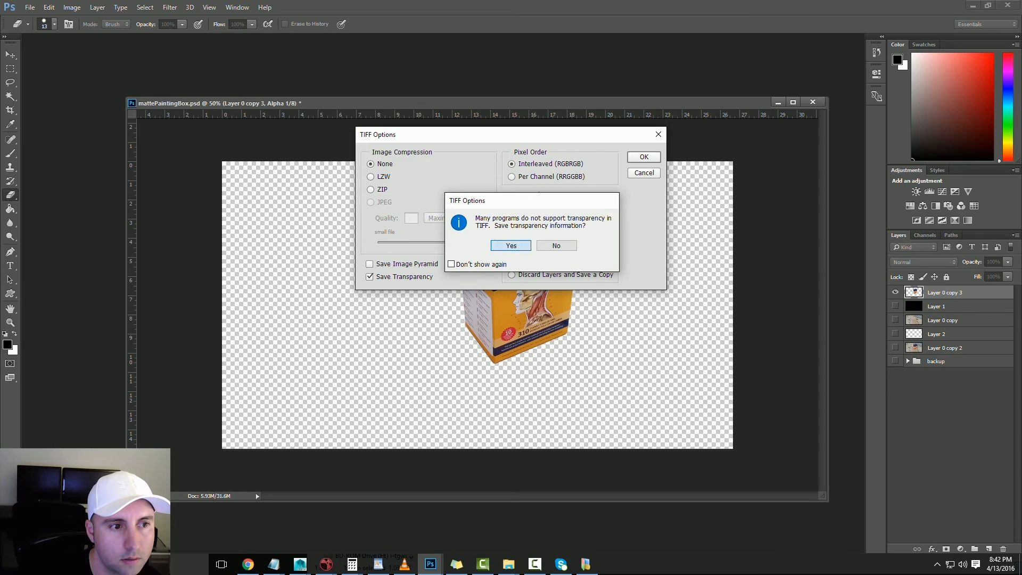
pyautogui.press('Return')
pyautogui.press('Return')
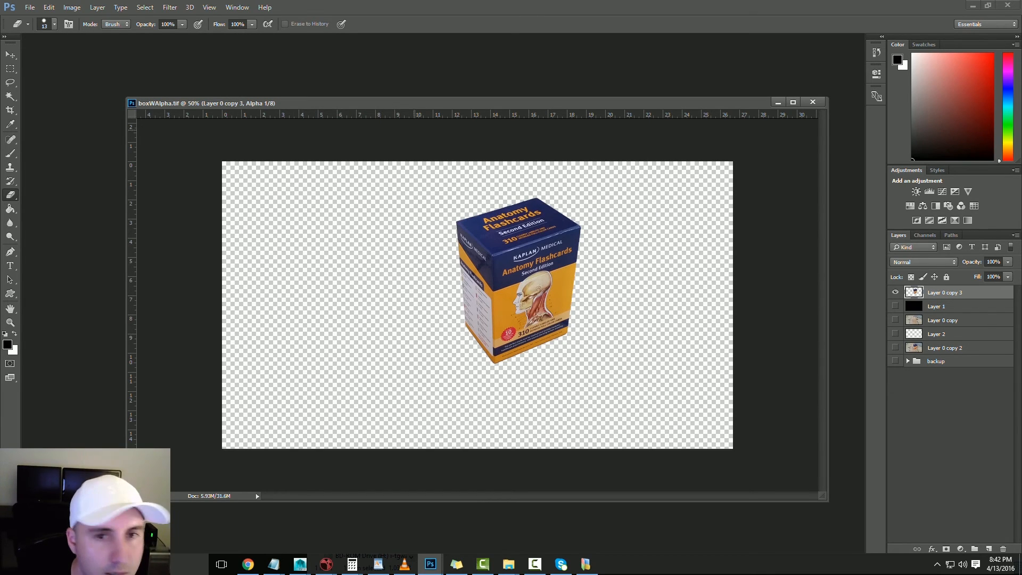
pyautogui.hotkey('ctrl', 'w')
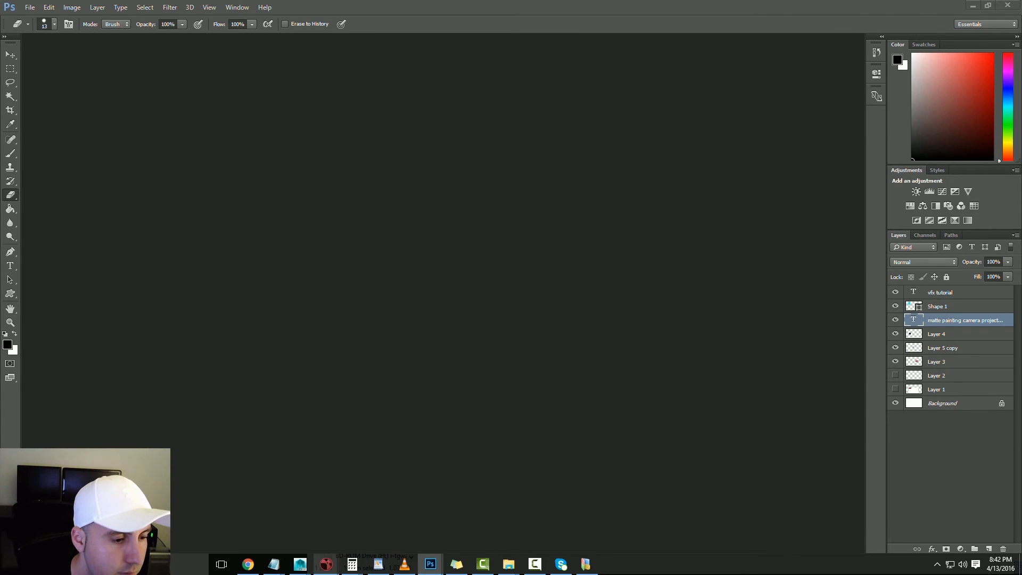
# Switch to the 101.nk script in Nuke and toggle the box's ReadGeo2 node off and back on
pyautogui.moveTo(326, 564)
pyautogui.click(383, 514)
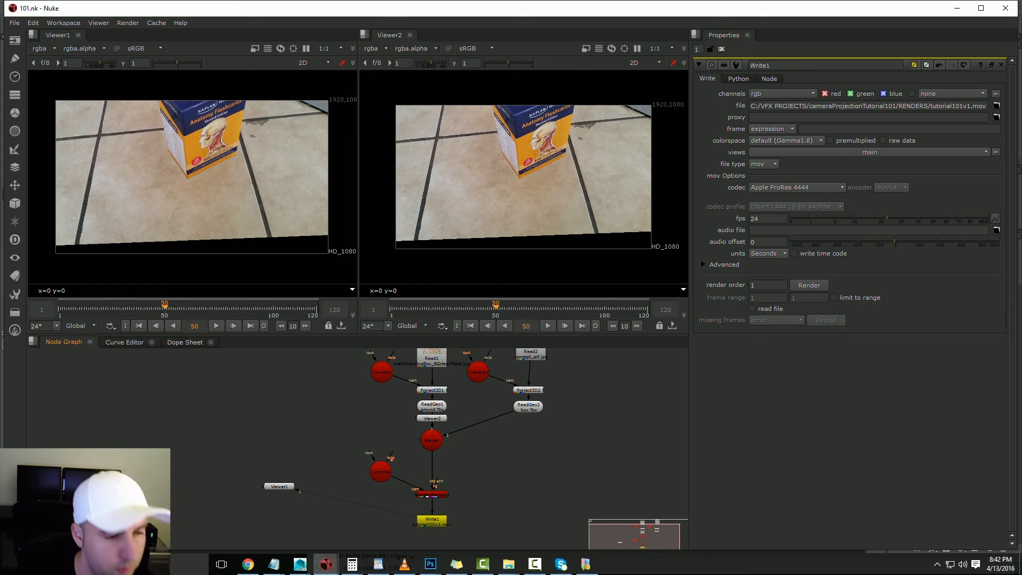
pyautogui.moveTo(527, 368); pyautogui.dragTo(503, 448, button='middle')
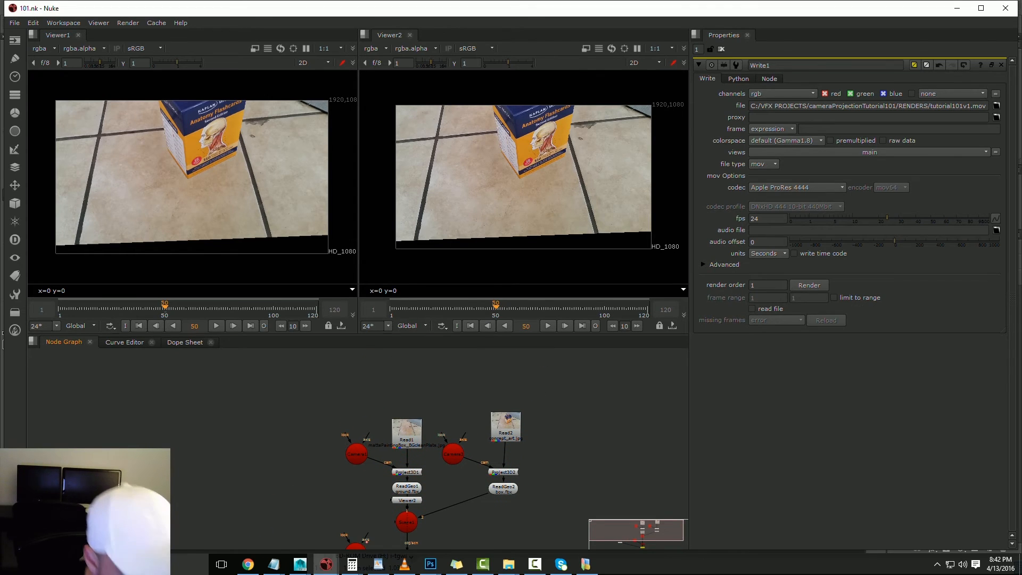
pyautogui.scroll(1, 503, 449)
pyautogui.click(504, 497)
pyautogui.press('d')
pyautogui.press('d')
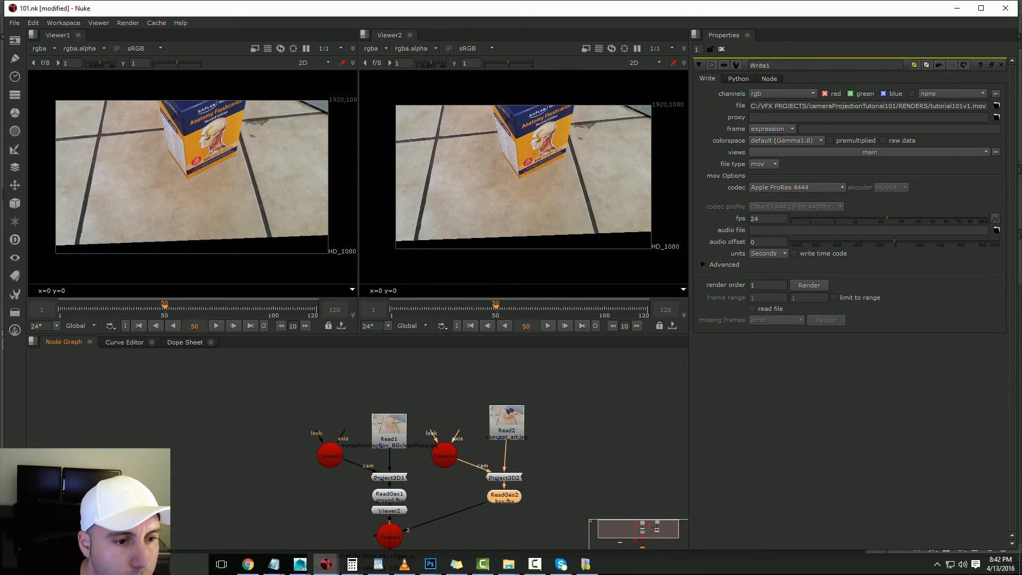
# Read boxWAlpha.tif from the project's PHOTOSHOP folder into the node graph
pyautogui.click(577, 452)
pyautogui.press('r')
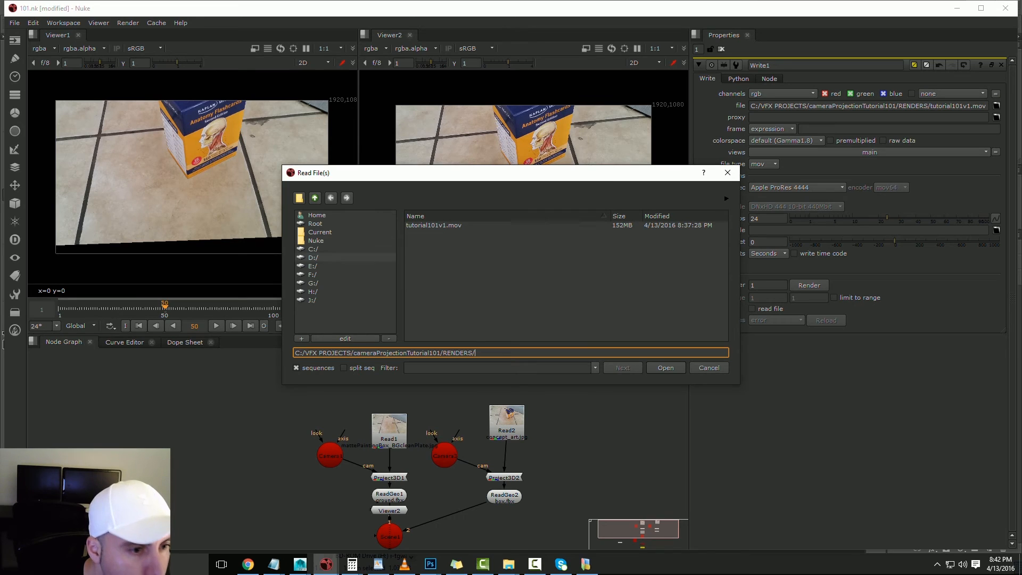
pyautogui.click(314, 198)
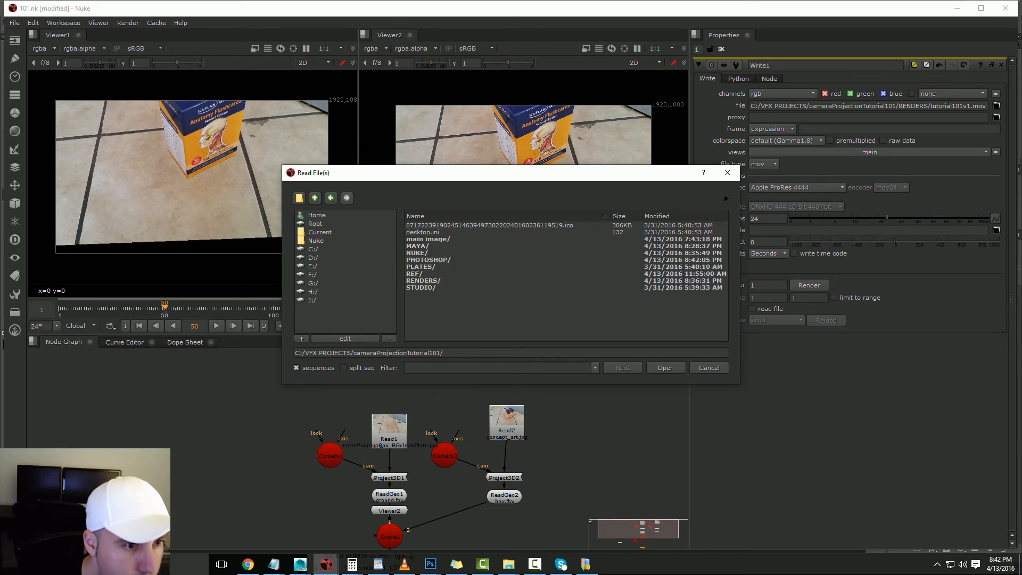
pyautogui.doubleClick(418, 246)
pyautogui.click(330, 197)
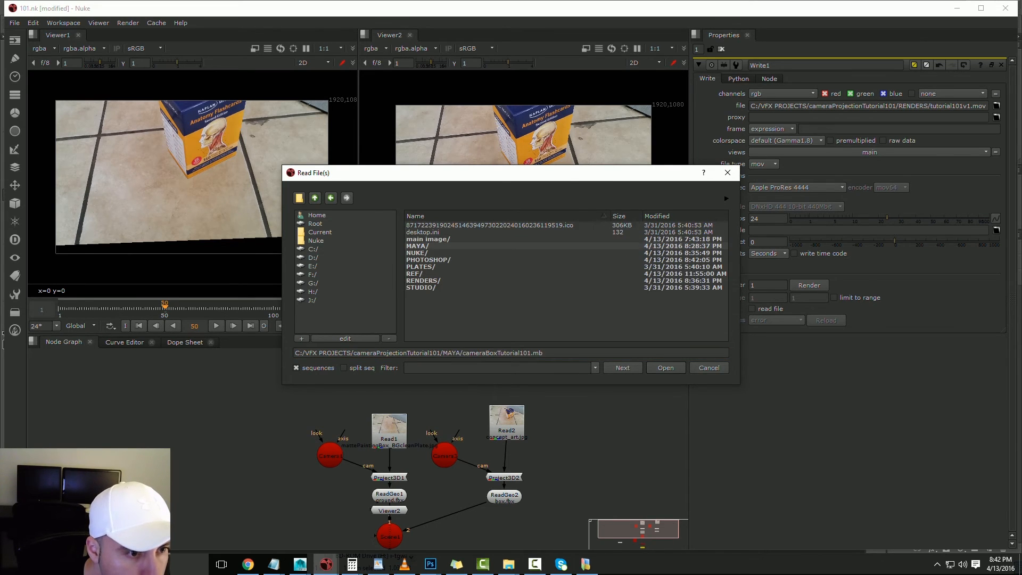
pyautogui.doubleClick(429, 260)
pyautogui.click(427, 226)
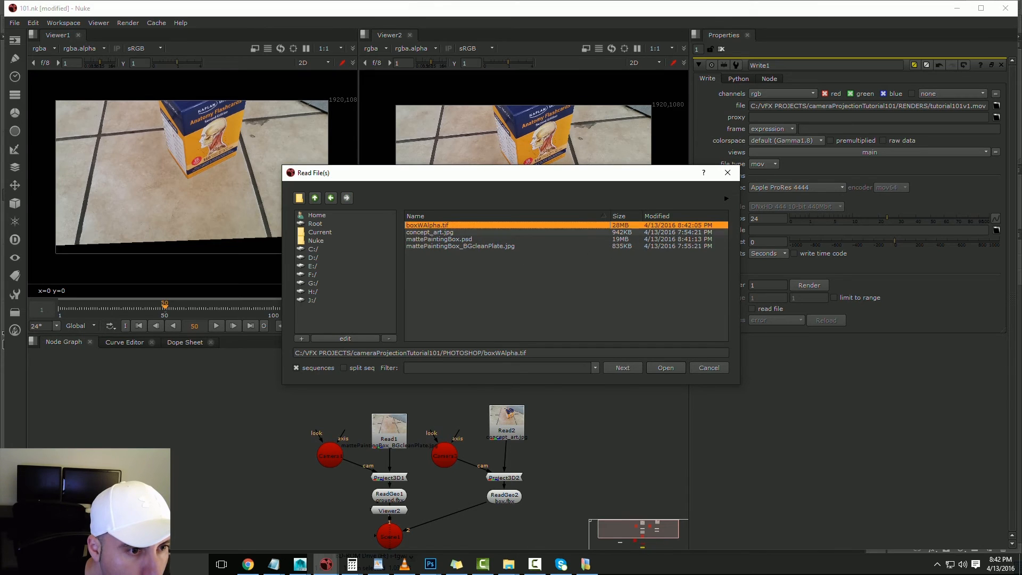
pyautogui.doubleClick(427, 225)
# Try feeding the boxWAlpha.tif node into Project3D2 in place of concept_art.jpg, and undo the connection
pyautogui.moveTo(507, 424)
pyautogui.mouseDown()
pyautogui.moveTo(560, 423)
pyautogui.moveTo(524, 408)
pyautogui.moveTo(504, 382)
pyautogui.moveTo(504, 404)
pyautogui.mouseUp()
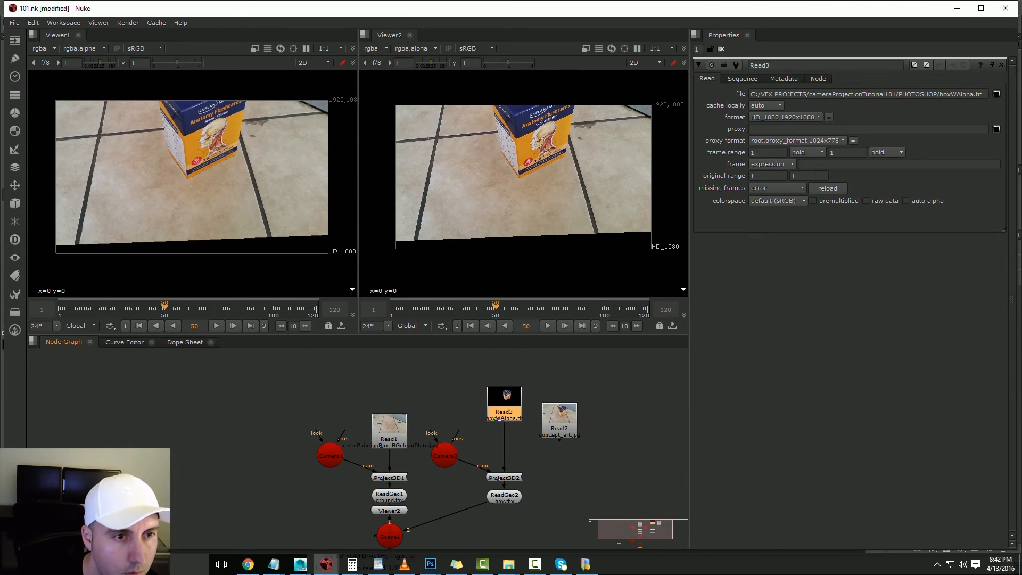
pyautogui.hotkey('ctrl', 'z')
pyautogui.hotkey('ctrl', 'z')
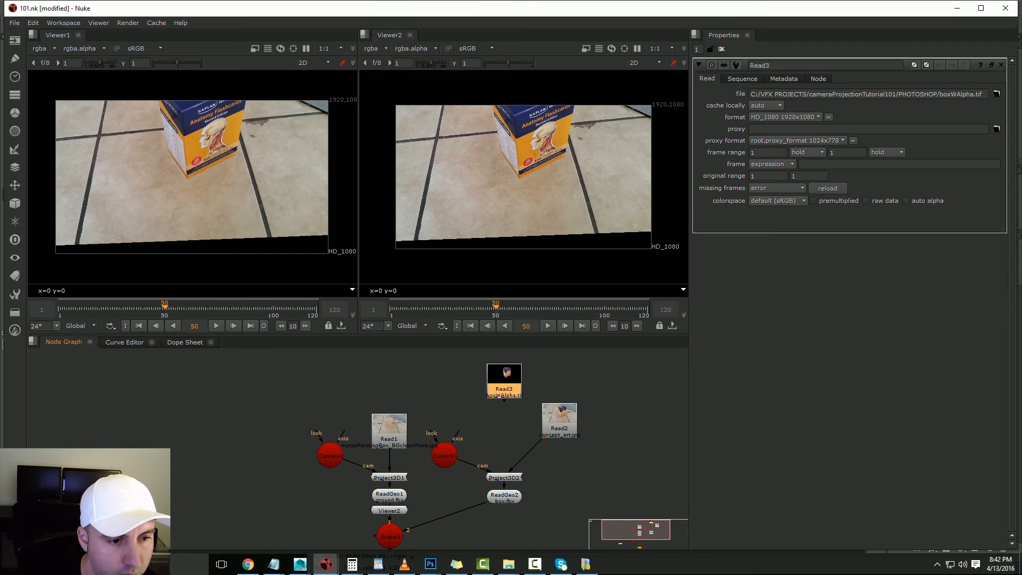
# Examine the edges of the projected box close up in Viewer2 at several frames from 20 to 82
pyautogui.moveTo(496, 308); pyautogui.dragTo(438, 308)
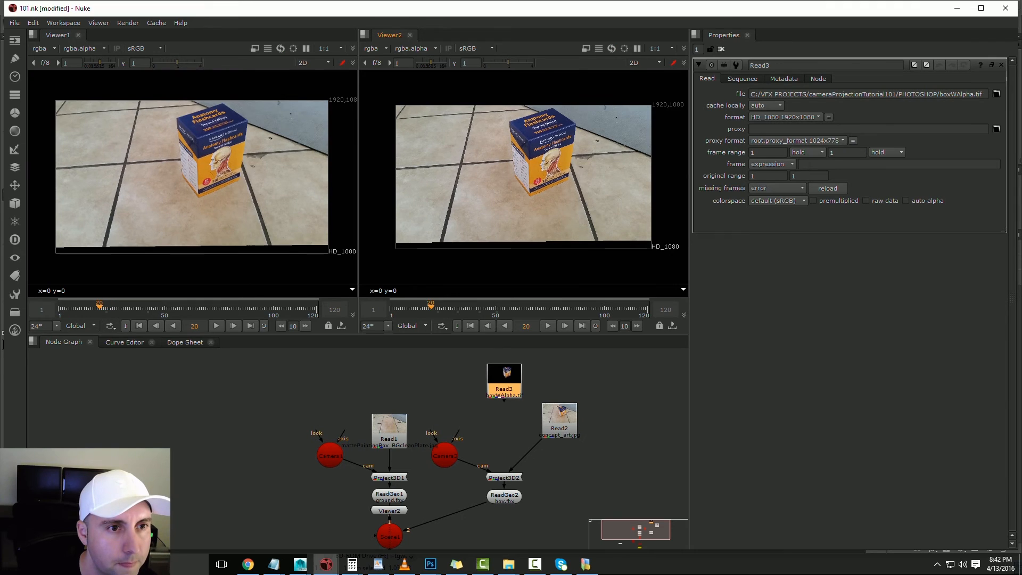
pyautogui.scroll(5, 549, 130)
pyautogui.moveTo(563, 171); pyautogui.dragTo(537, 166, button='middle')
pyautogui.scroll(1, 549, 150)
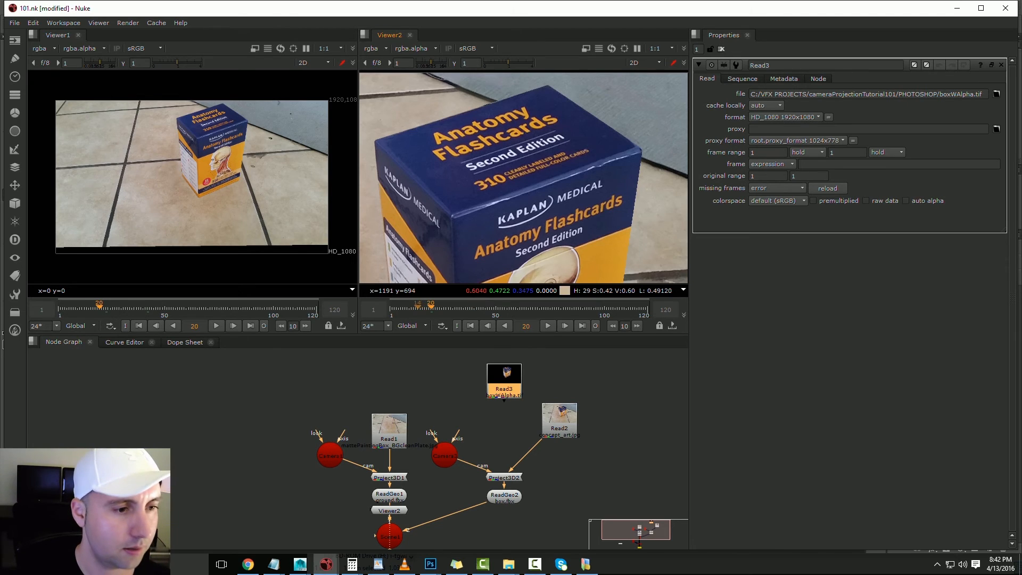
pyautogui.click(417, 307)
pyautogui.click(456, 307)
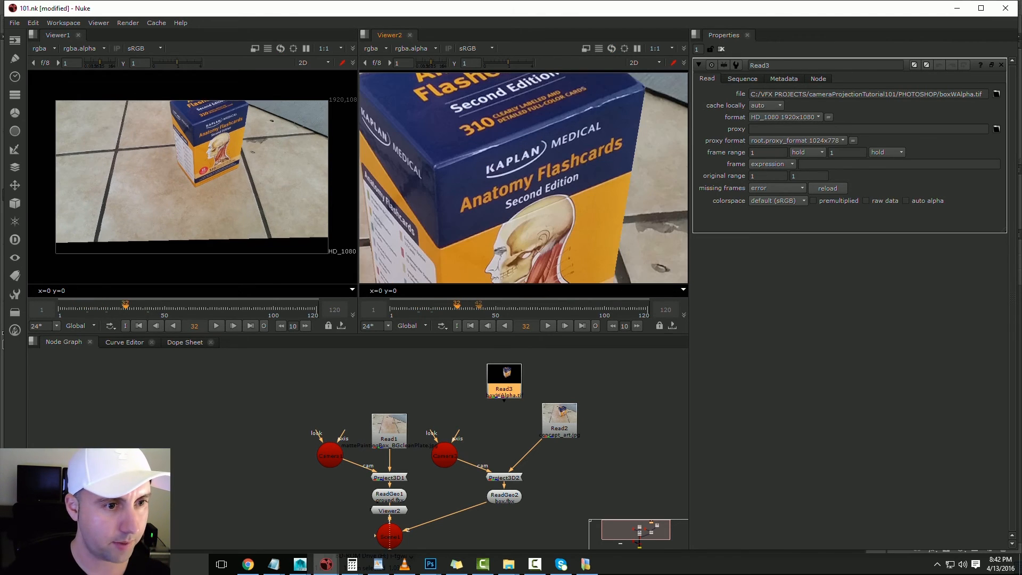
pyautogui.click(498, 307)
pyautogui.click(536, 308)
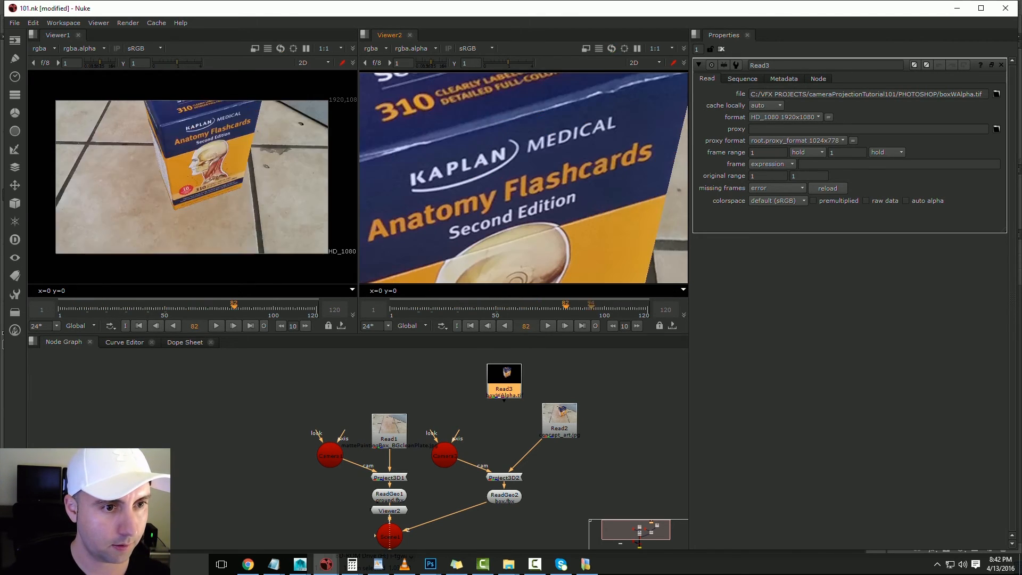
# Fit the whole frame in Viewer2 at frame 72, and switch to VLC to play a stretch of test1.mov for comparison
pyautogui.click(601, 308)
pyautogui.click(574, 307)
pyautogui.press('f')
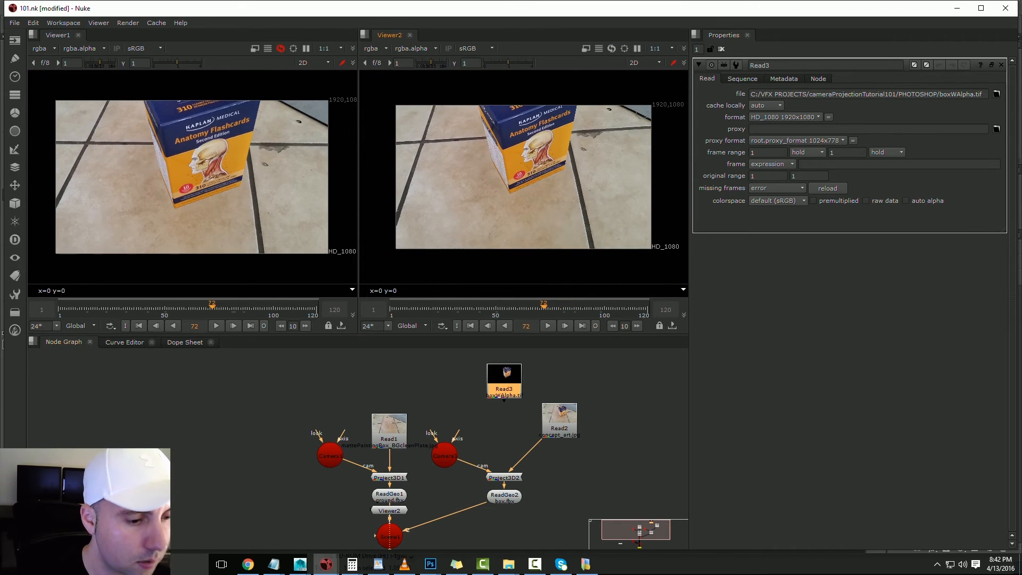
pyautogui.click(405, 564)
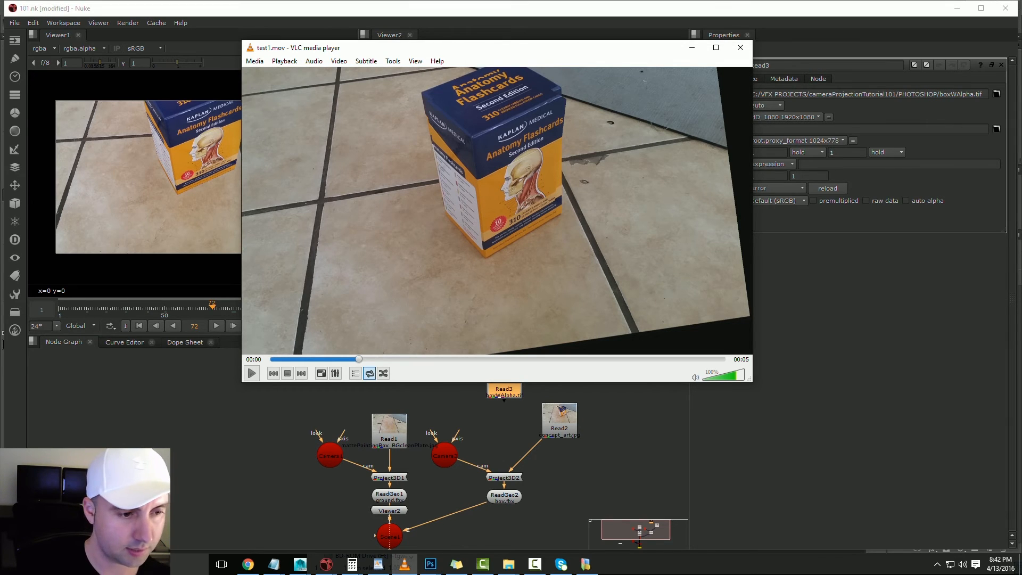
pyautogui.press('space')
pyautogui.press('space')
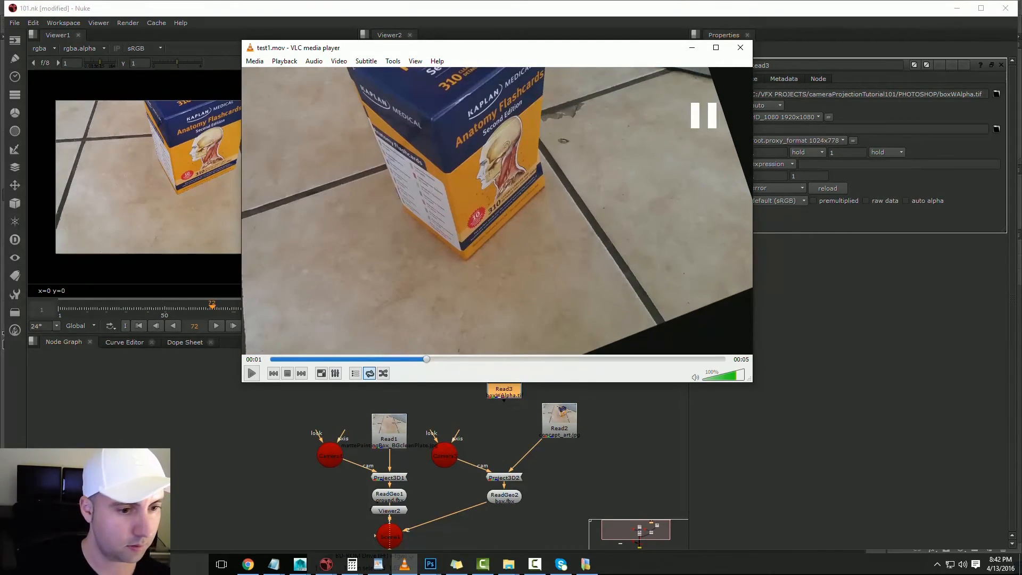
# Return to Nuke and examine the projected box's edges close up in Viewer2 at frames 99 and 96
pyautogui.hotkey('alt', 'Tab')
pyautogui.press('l')
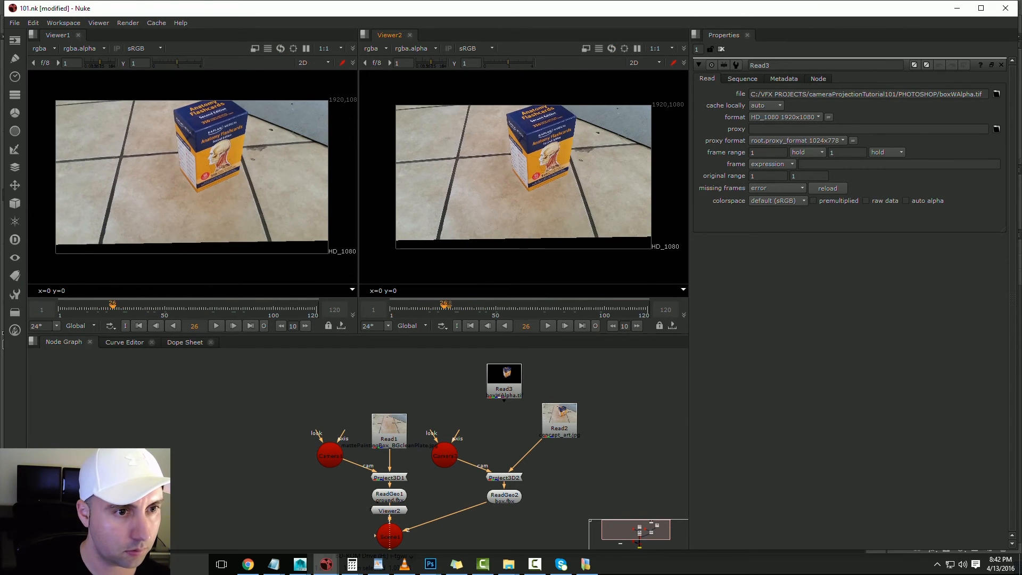
pyautogui.scroll(5, 569, 96)
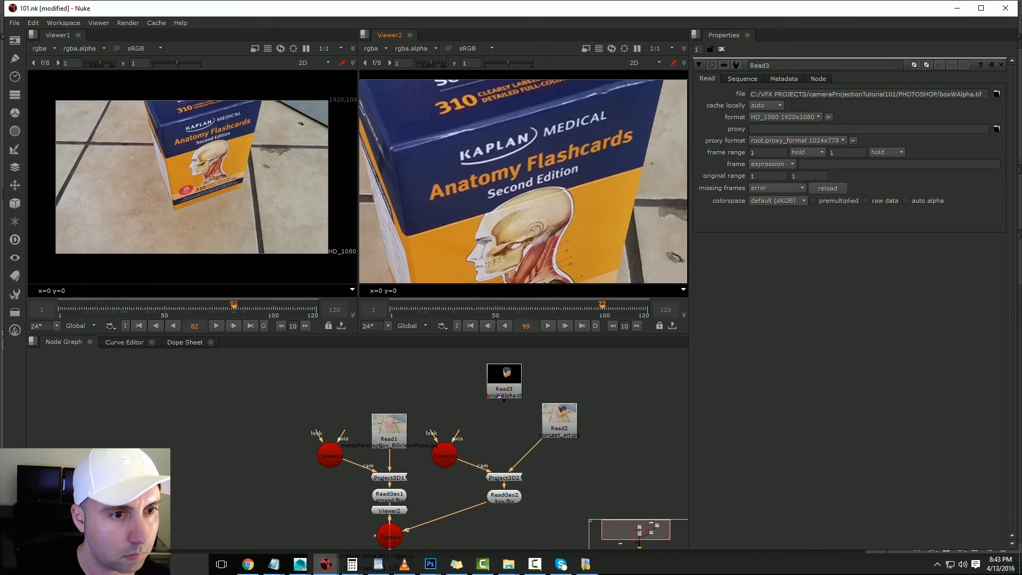
pyautogui.scroll(-5, 599, 119)
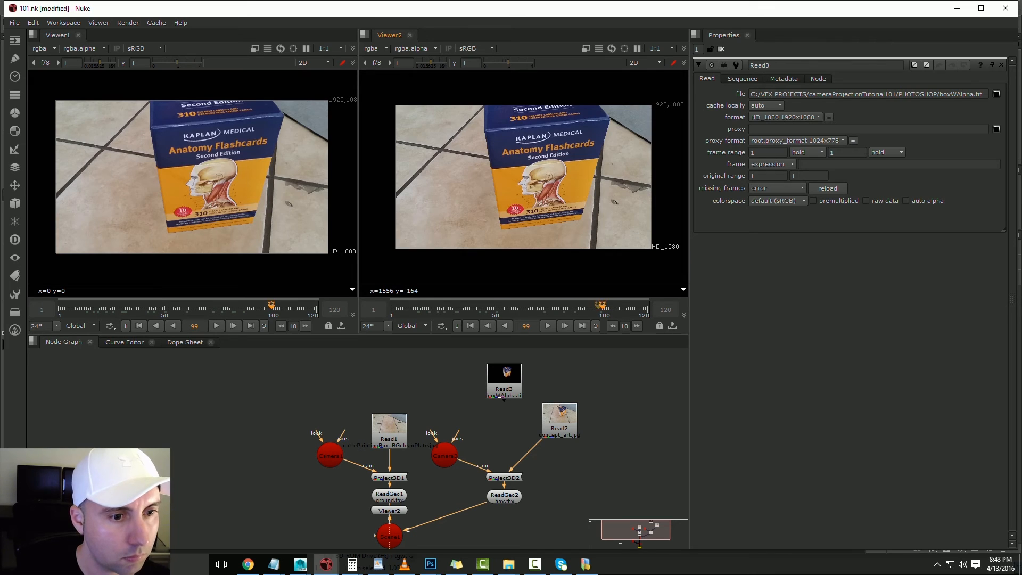
pyautogui.moveTo(601, 308); pyautogui.dragTo(567, 308)
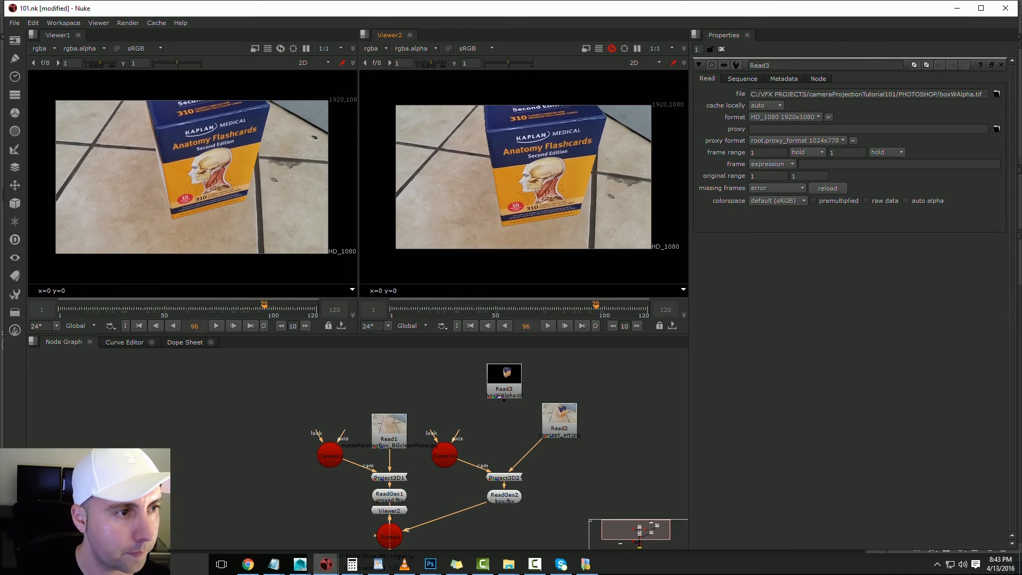
pyautogui.scroll(5, 569, 140)
pyautogui.moveTo(567, 164); pyautogui.dragTo(562, 169, button='middle')
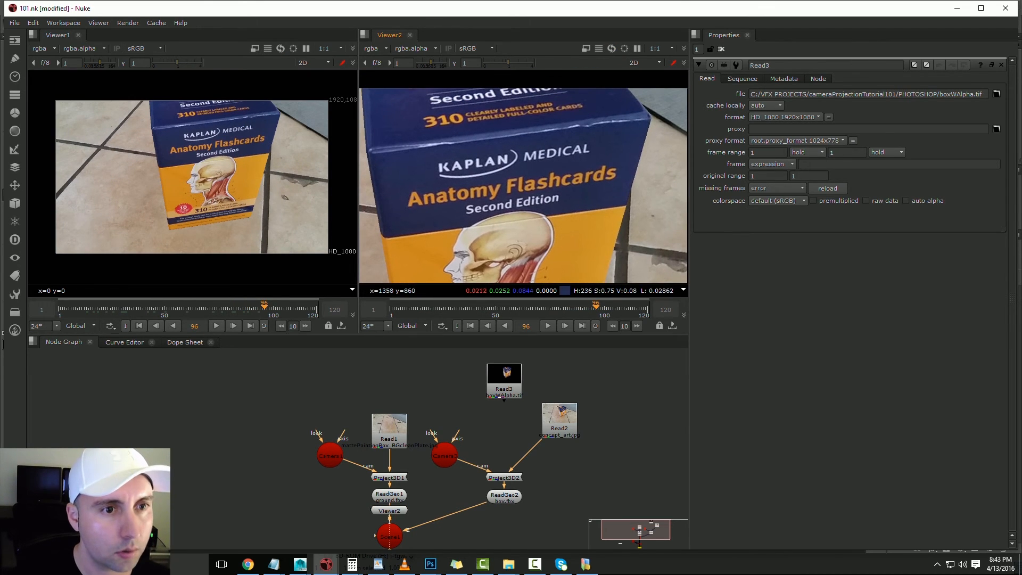
# Feed the boxWAlpha.tif node into Project3D2 in place of concept_art.jpg and save the script
pyautogui.moveTo(536, 443); pyautogui.dragTo(559, 423)
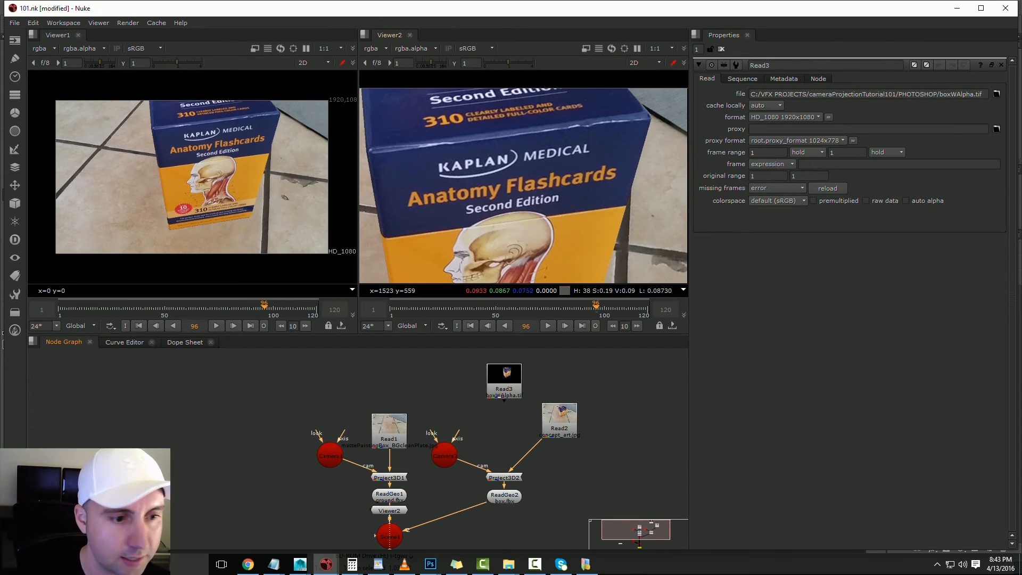
pyautogui.moveTo(530, 424); pyautogui.dragTo(506, 386)
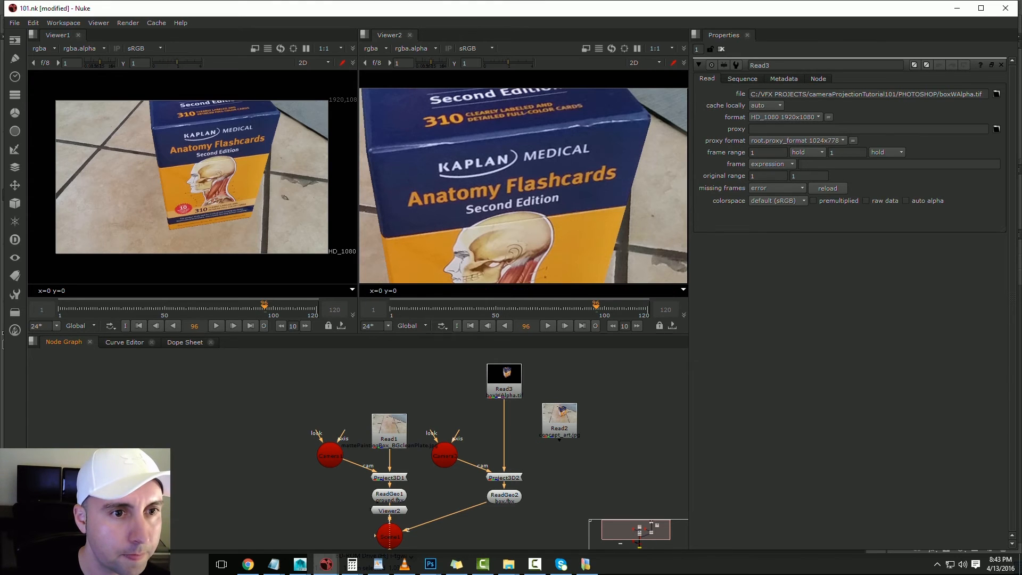
pyautogui.scroll(-3, 501, 214)
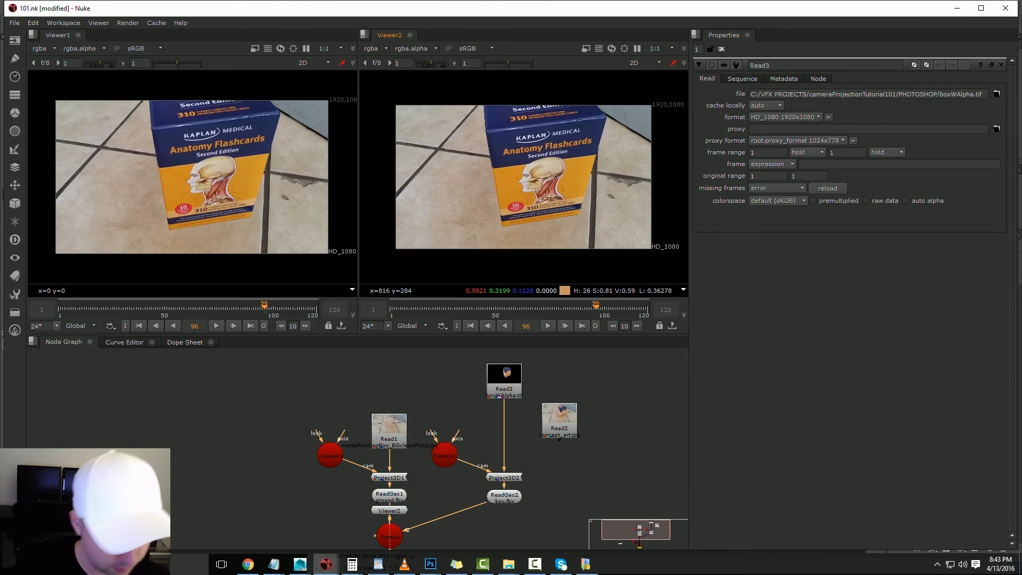
pyautogui.hotkey('ctrl', 's')
pyautogui.scroll(1, 524, 259)
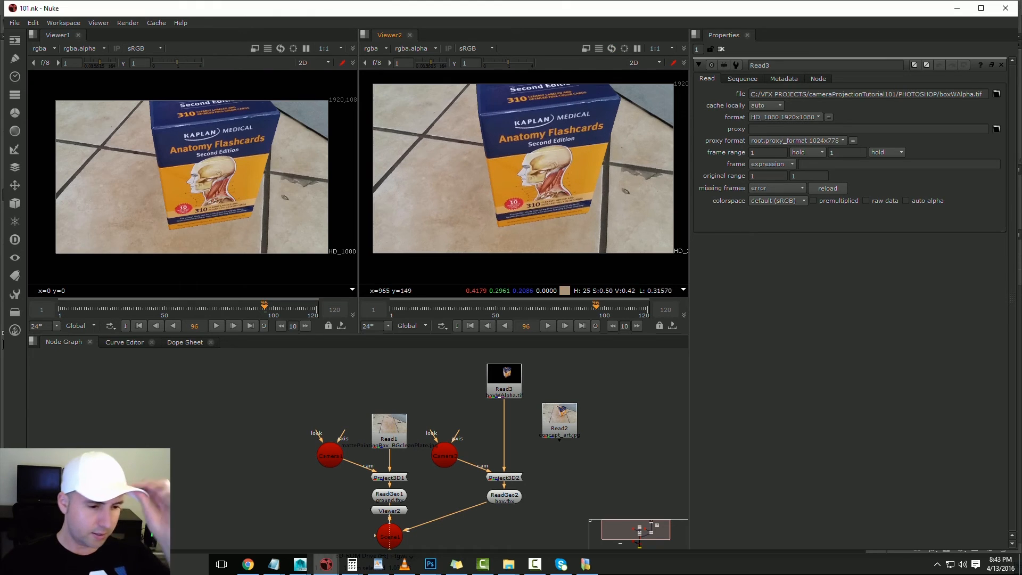
# Close VLC and set Write1's output file to tutorial101v2.mov in the RENDERS folder
pyautogui.rightClick(404, 564)
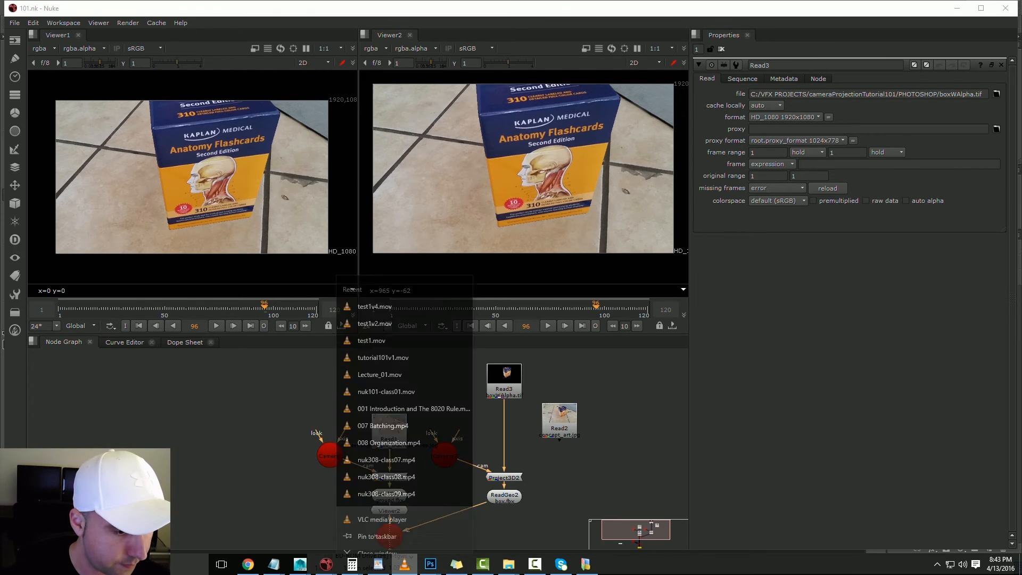
pyautogui.click(388, 537)
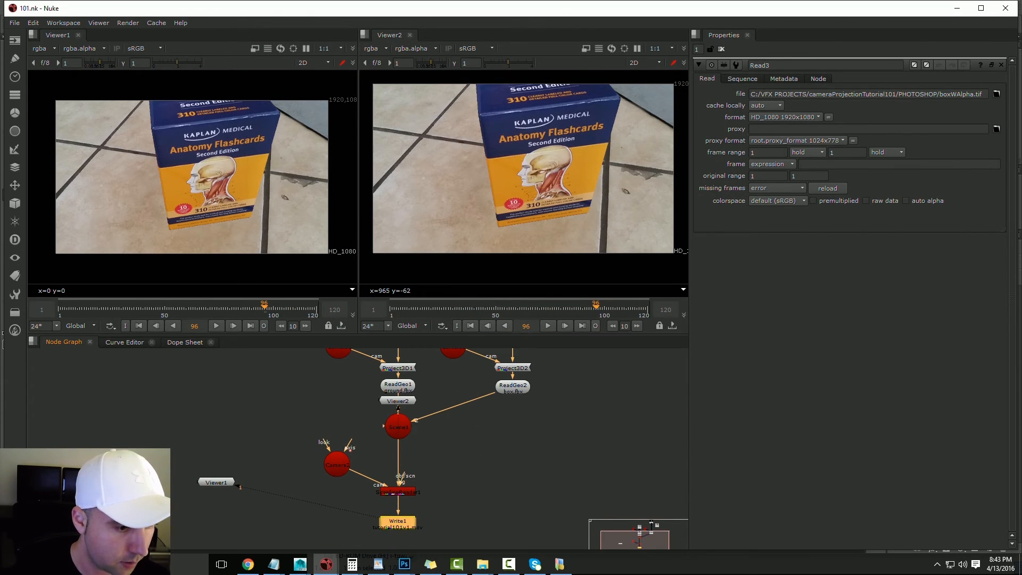
pyautogui.press('Return')
pyautogui.click(971, 106)
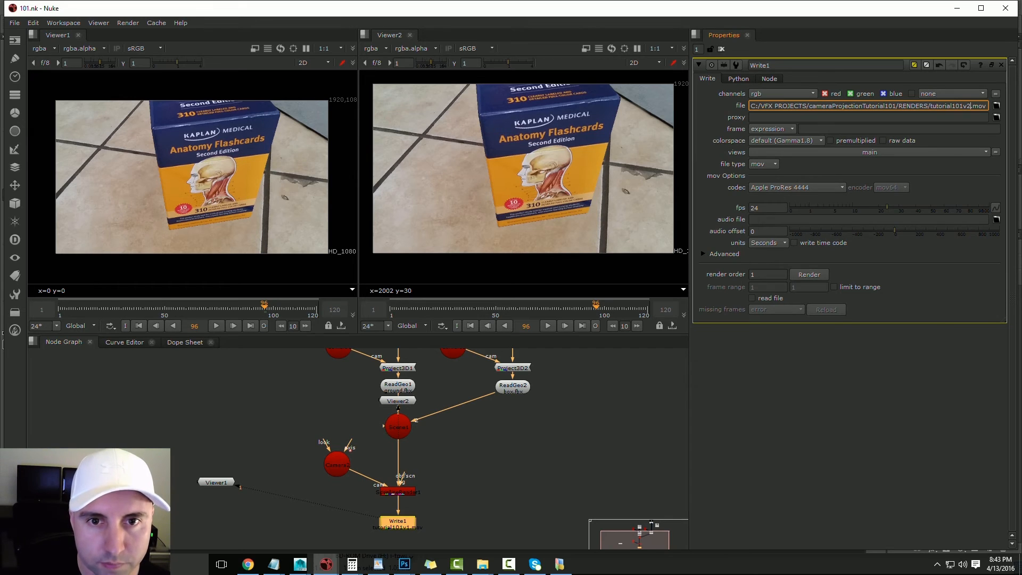
pyautogui.press('Return')
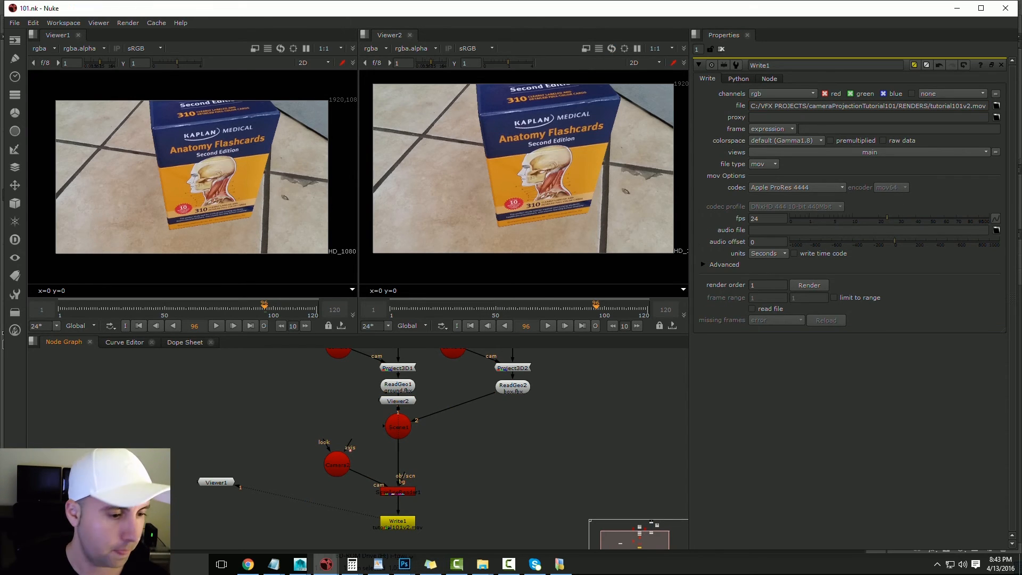
# Render all write nodes over frames 1-120
pyautogui.click(128, 23)
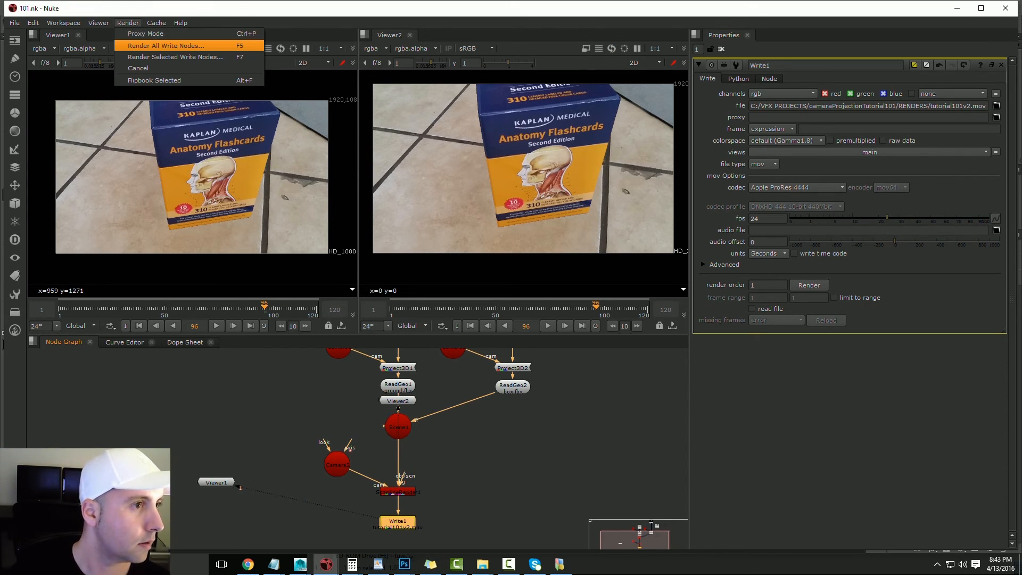
pyautogui.click(159, 46)
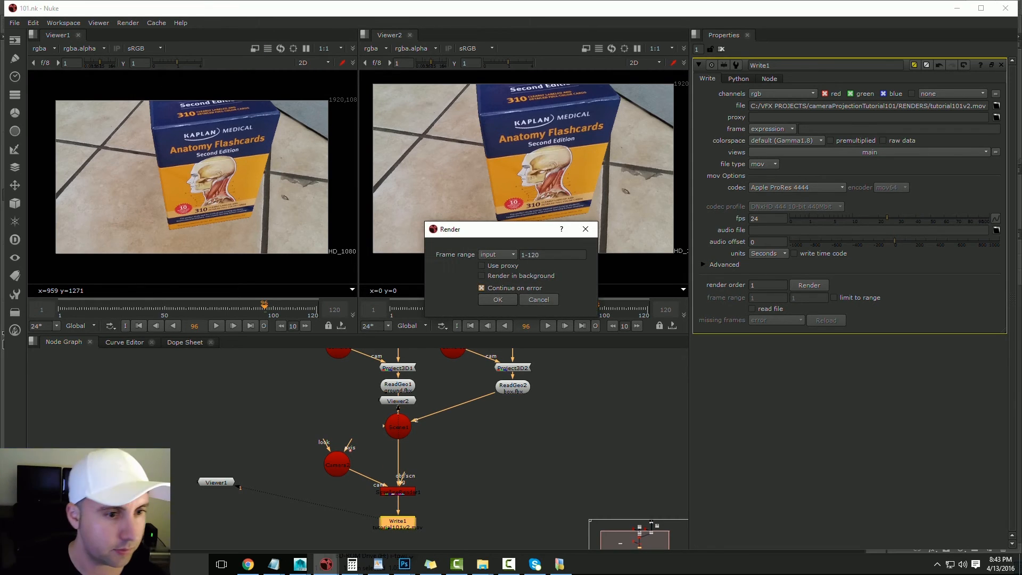
pyautogui.press('Return')
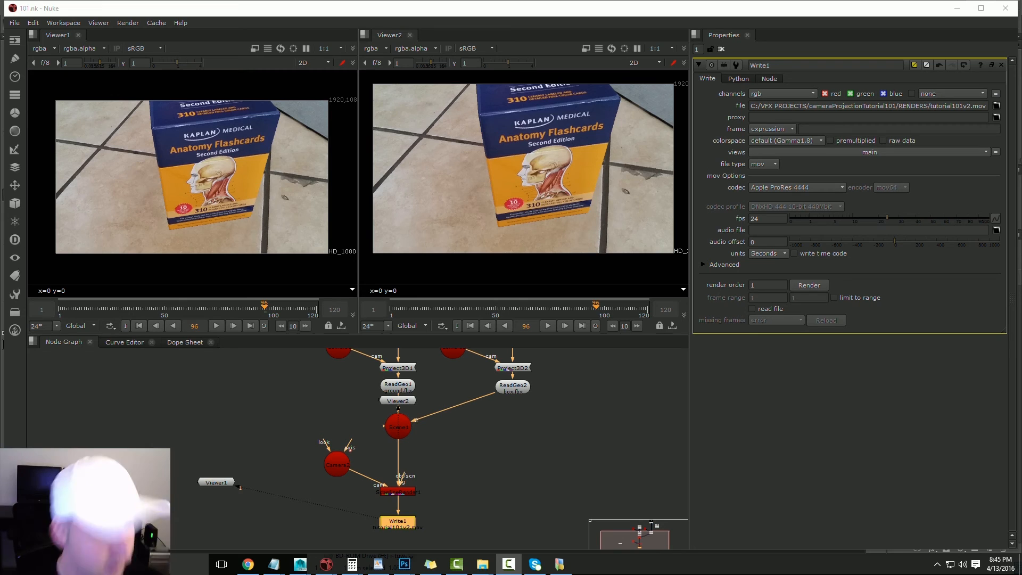
# Open tutorial101v2.mov from the RENDERS folder in VLC and play it on loop
pyautogui.moveTo(483, 563)
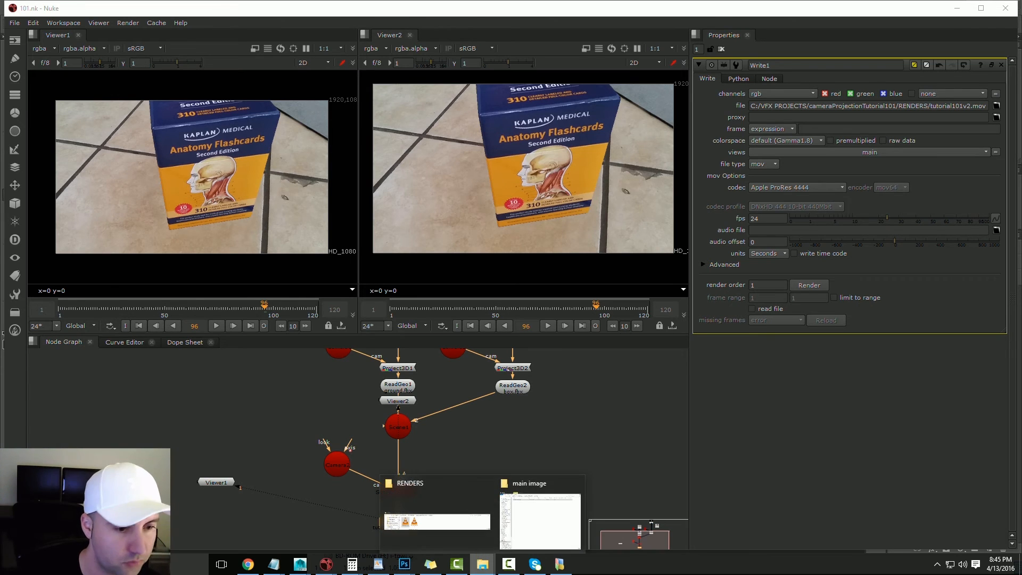
pyautogui.click(437, 509)
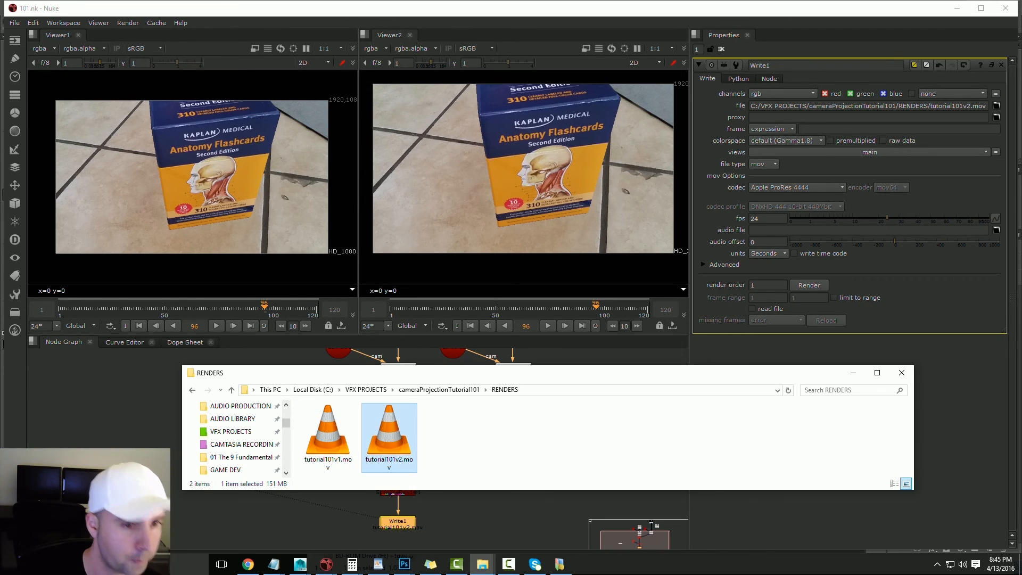
pyautogui.doubleClick(389, 436)
pyautogui.hotkey('alt', '2')
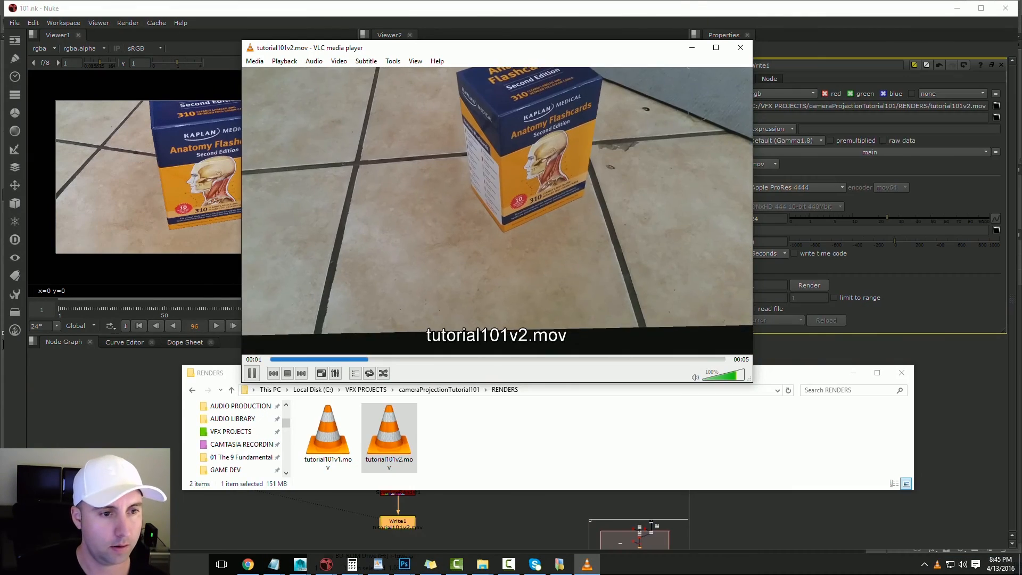
pyautogui.click(369, 373)
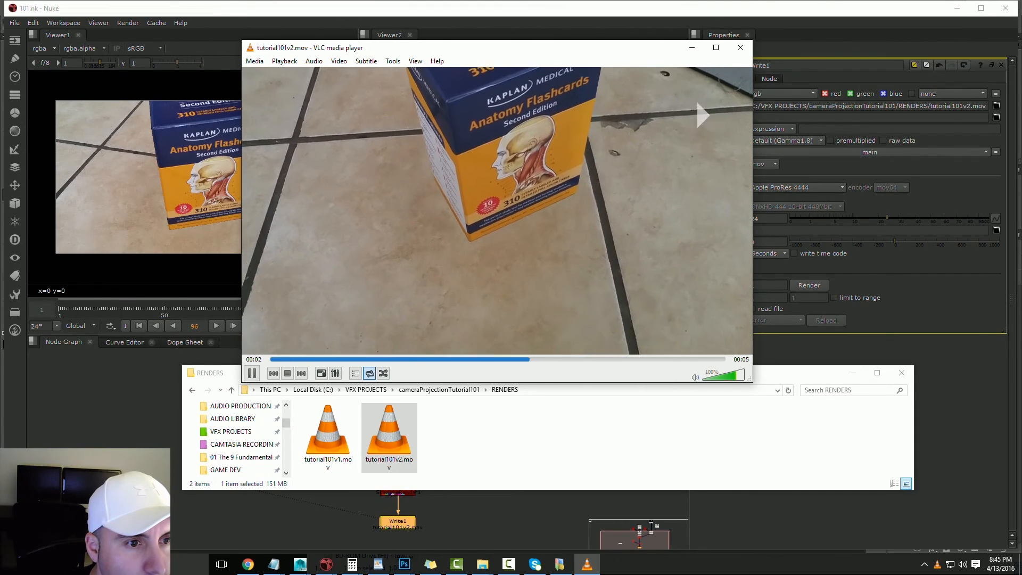
# Pause the render near its end, replay a short stretch from 00:02 and pause it again to check the box
pyautogui.press('space')
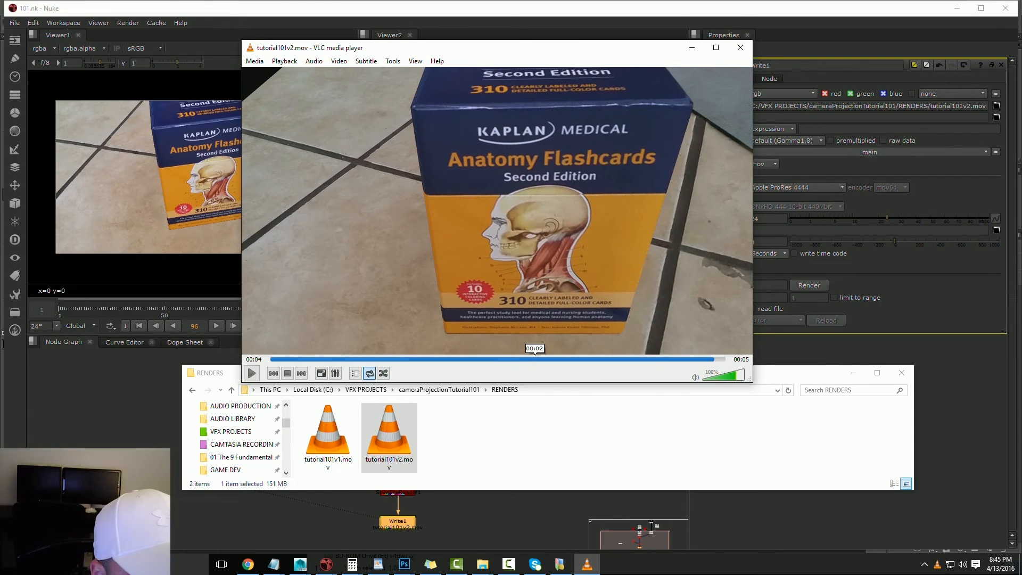
pyautogui.click(535, 360)
pyautogui.press('space')
pyautogui.press('space')
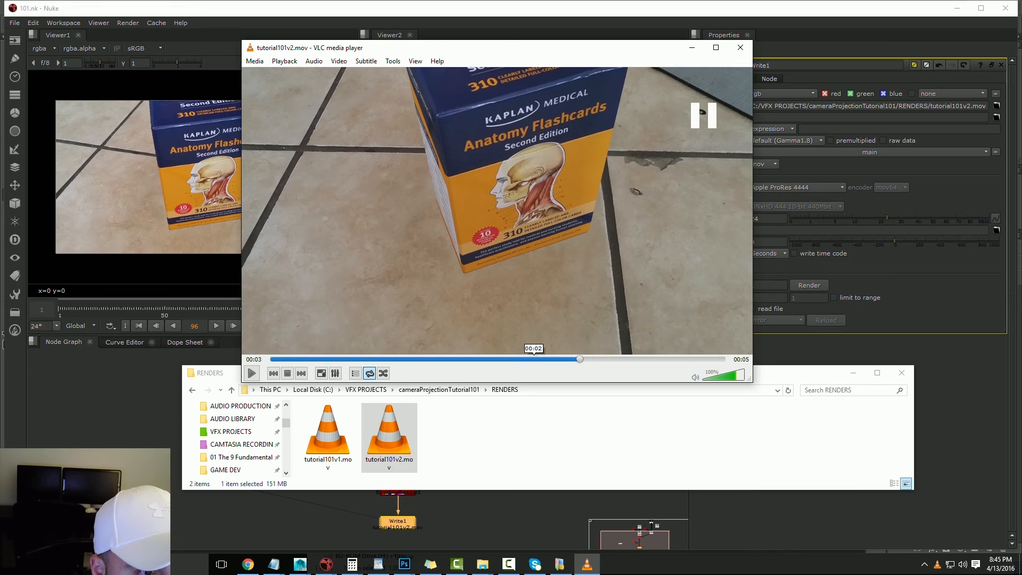
# Switch back to Nuke and inspect the box's edge against the floor close up in Viewer2 at frame 76
pyautogui.click(506, 520)
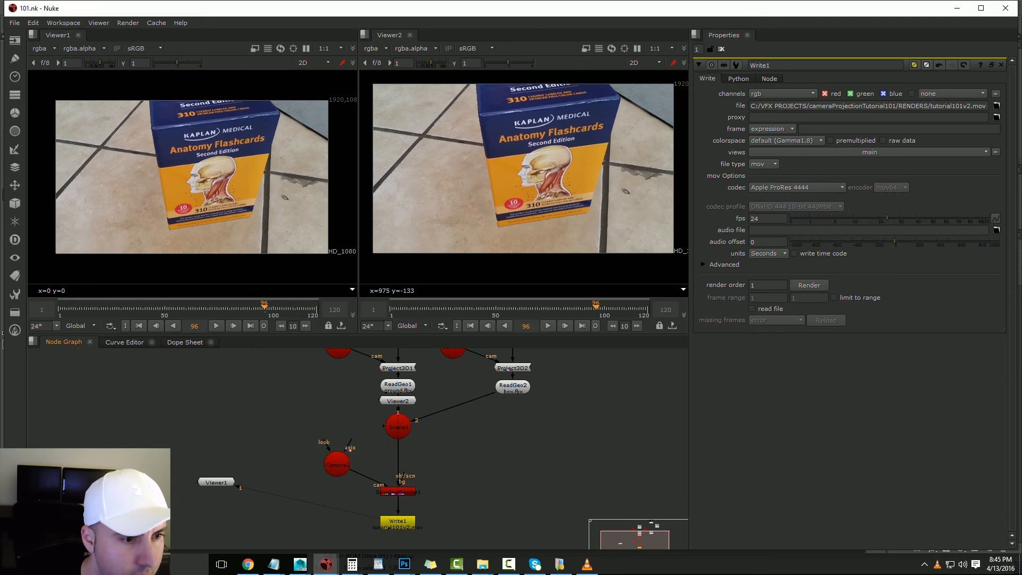
pyautogui.click(552, 308)
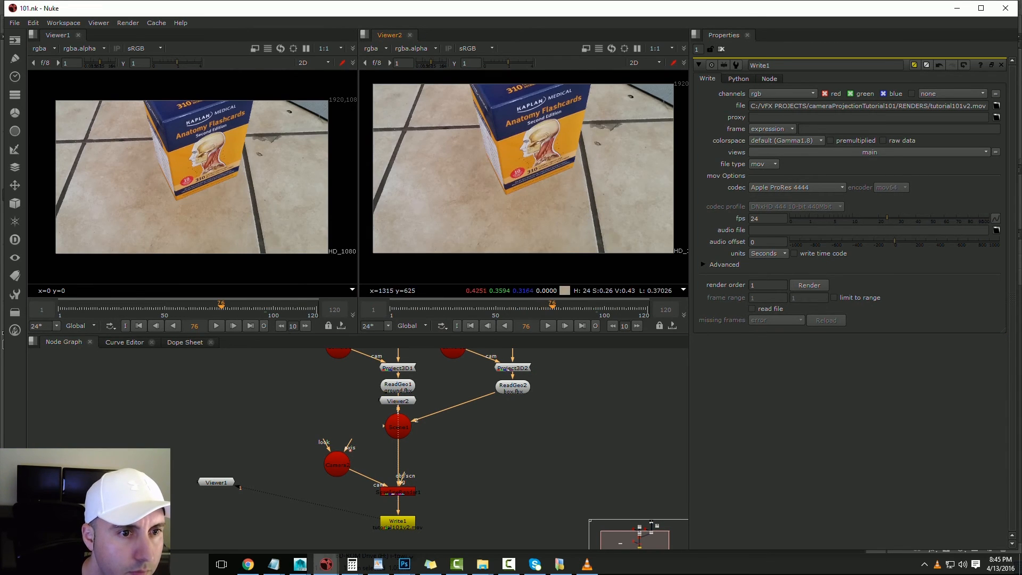
pyautogui.scroll(5, 580, 140)
pyautogui.scroll(3, 581, 139)
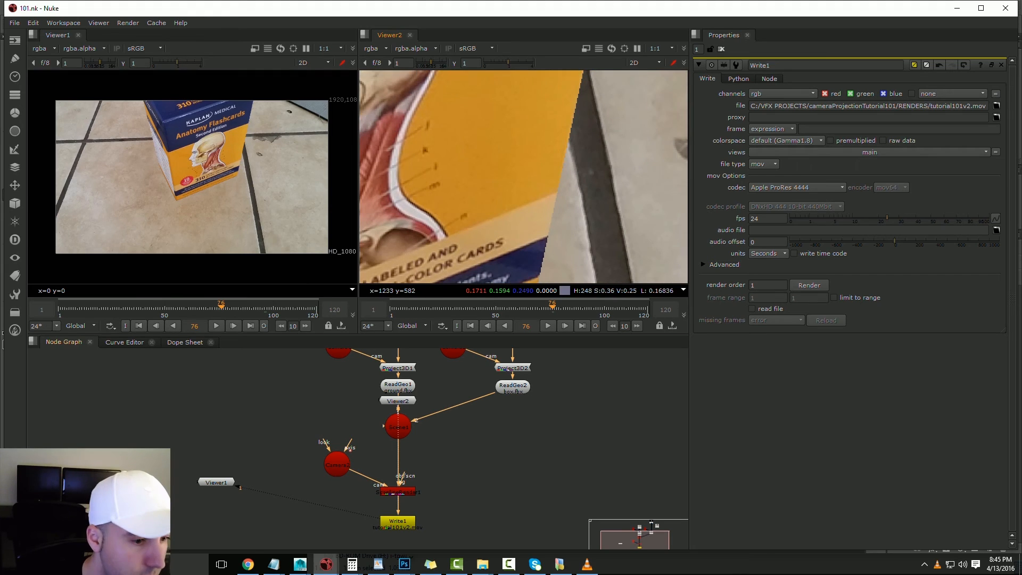
# Open the ScanlineRender1 node's properties and examine the box's edge at pixel level in Viewer2
pyautogui.doubleClick(398, 491)
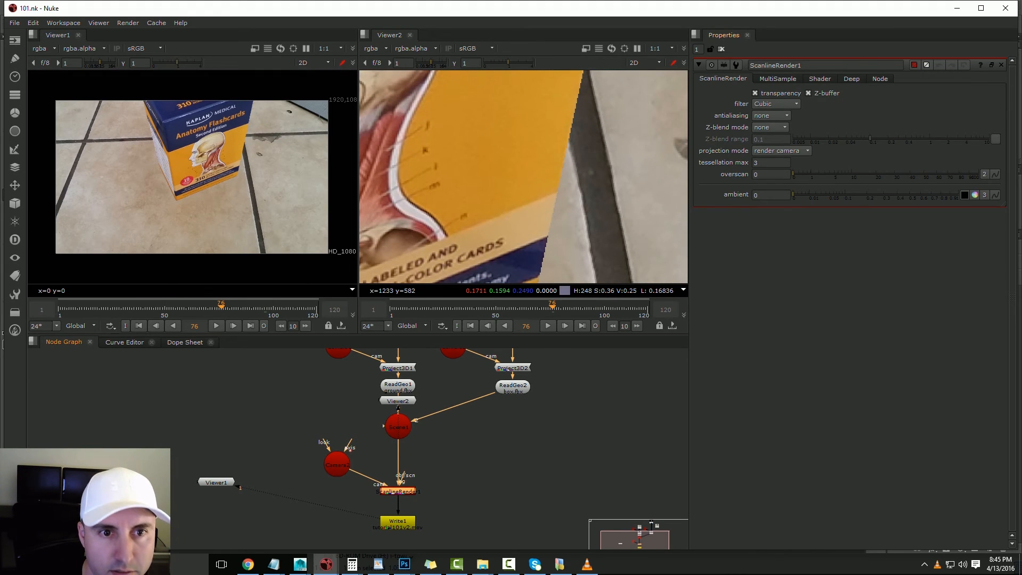
pyautogui.click(772, 115)
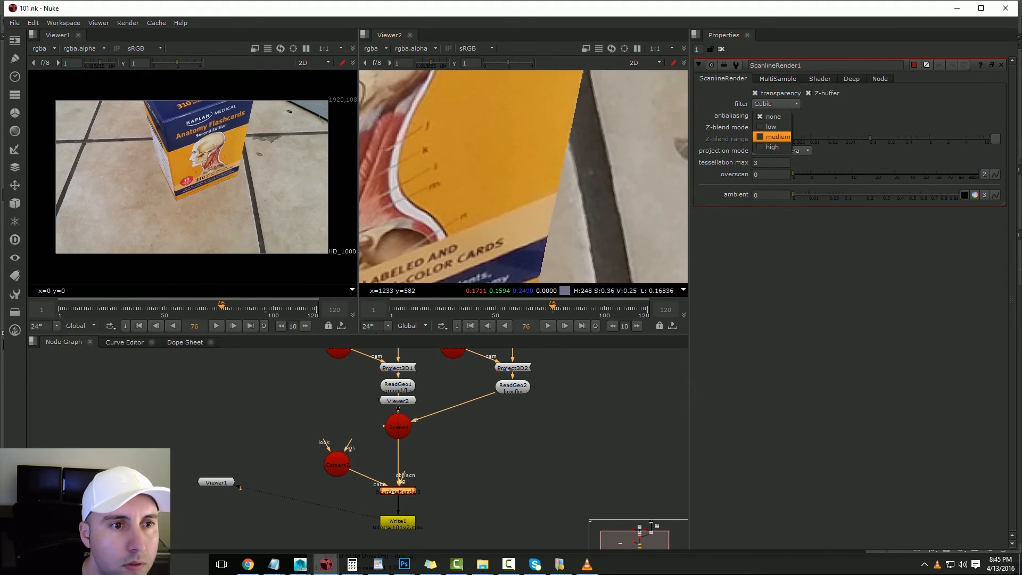
pyautogui.click(593, 78)
pyautogui.scroll(4, 575, 160)
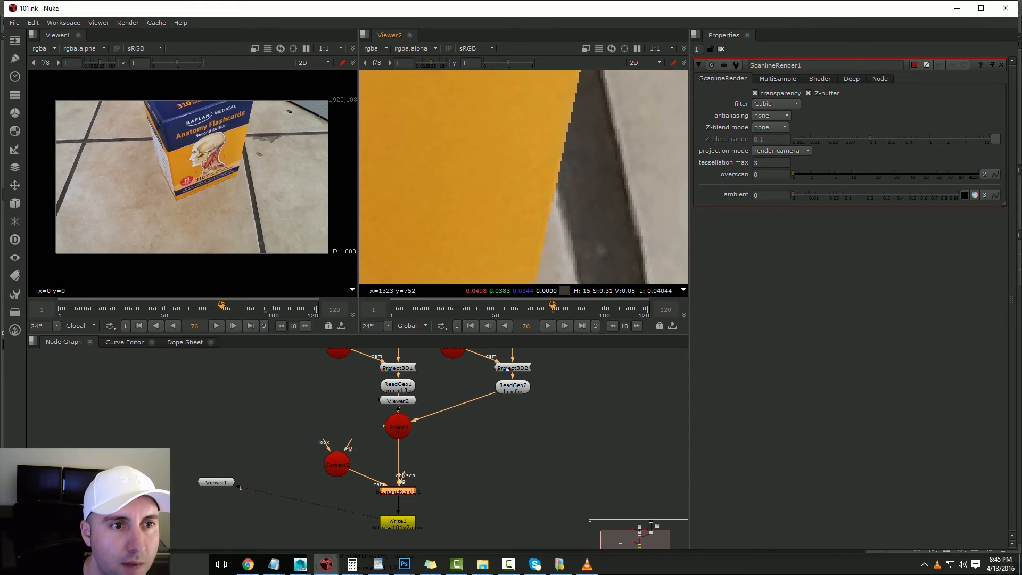
pyautogui.scroll(-2, 558, 189)
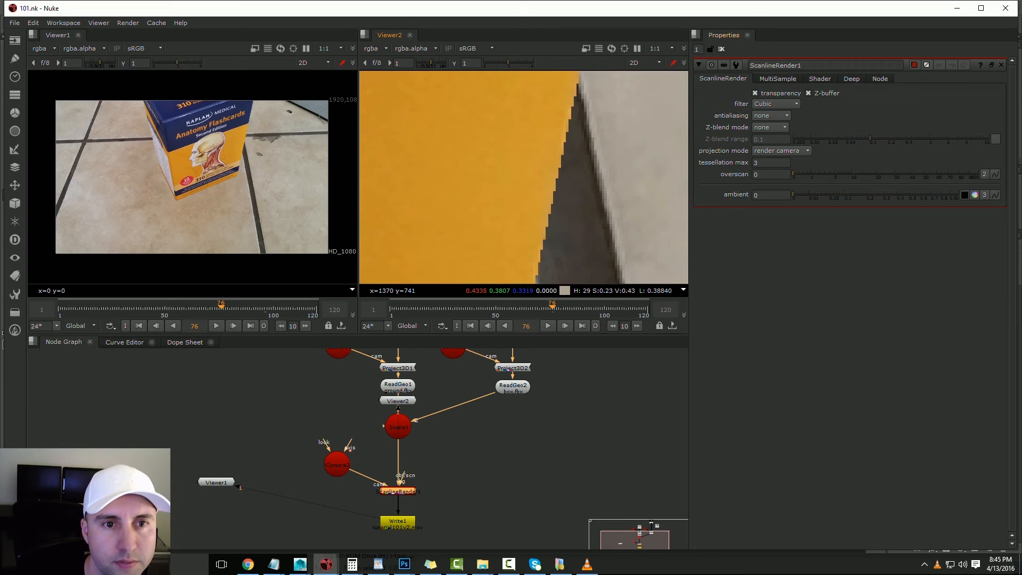
# Set ScanlineRender1's antialiasing to low, compare the box's edge against none, restore low and save the script
pyautogui.click(770, 116)
pyautogui.click(767, 126)
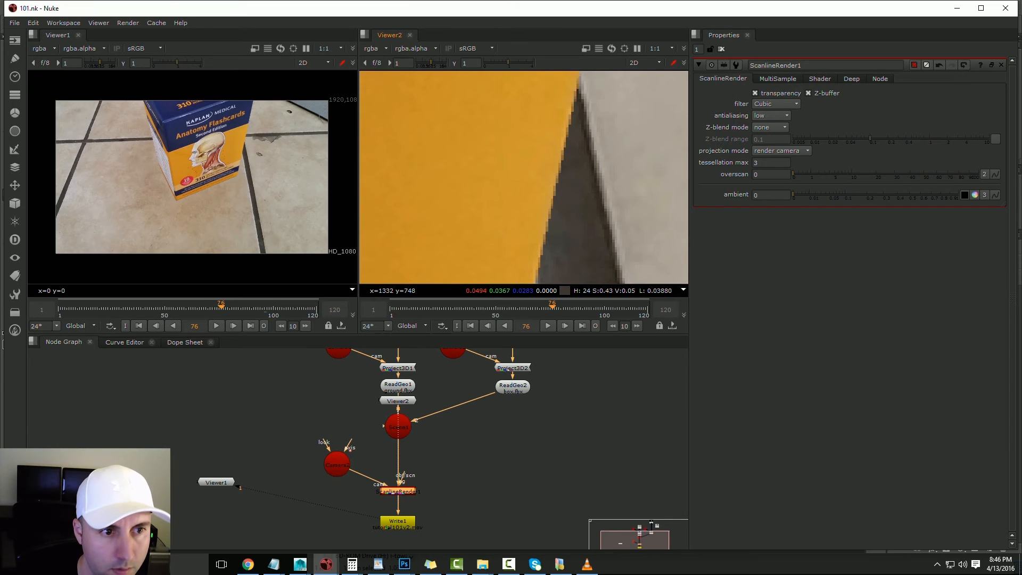
pyautogui.scroll(-5, 588, 176)
pyautogui.click(770, 115)
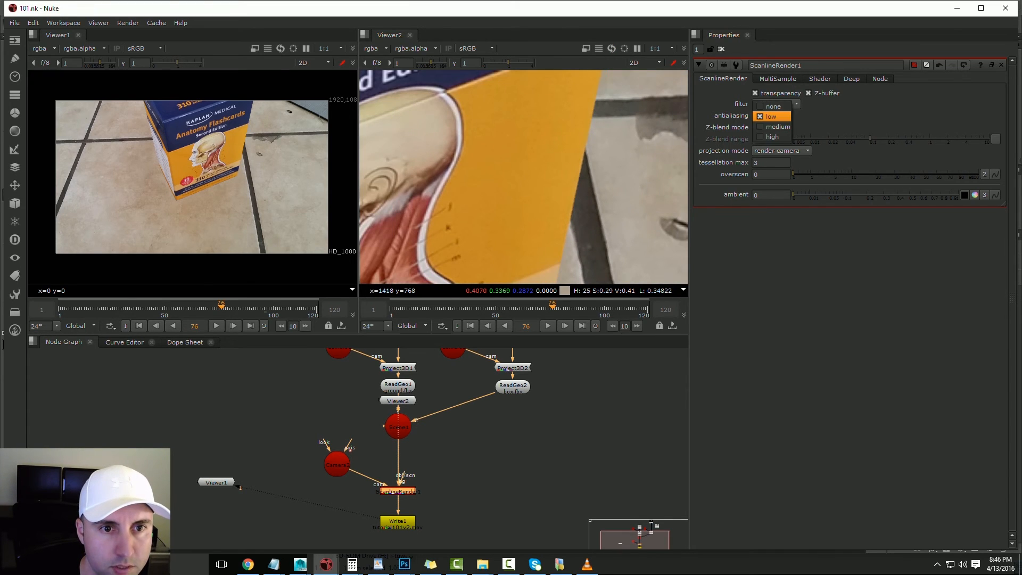
pyautogui.click(767, 104)
pyautogui.click(770, 115)
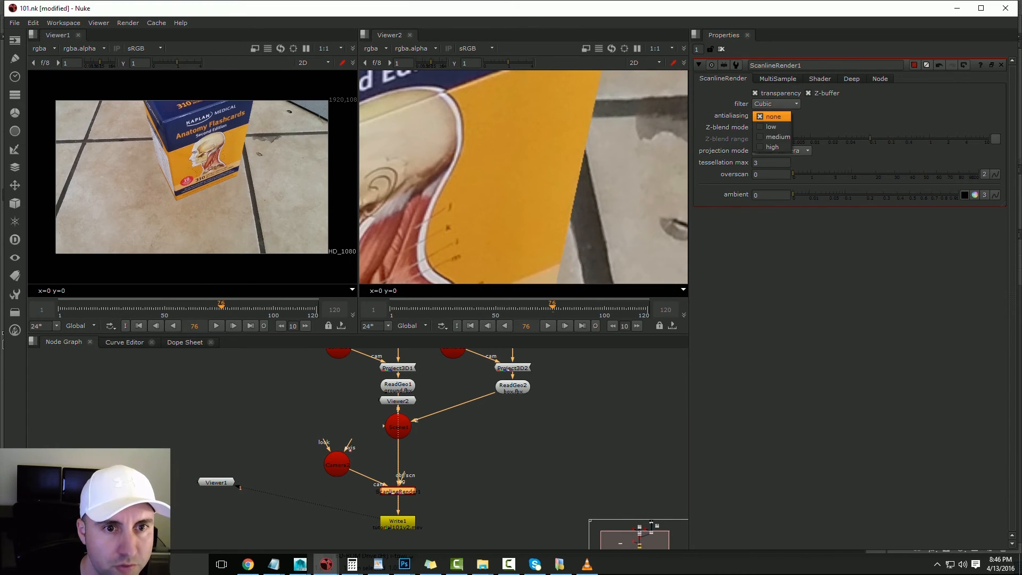
pyautogui.click(767, 128)
pyautogui.press('f')
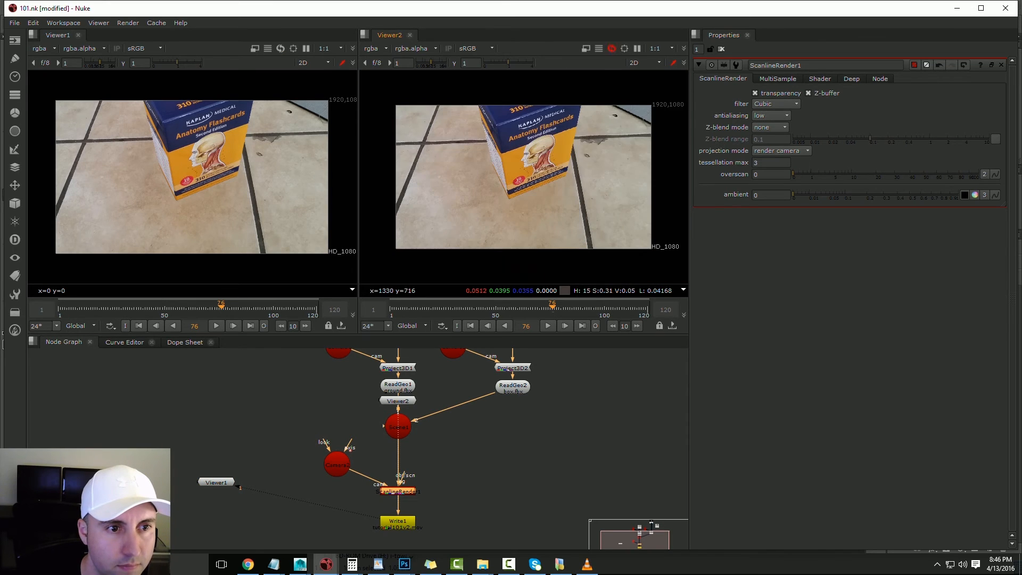
pyautogui.hotkey('ctrl', 's')
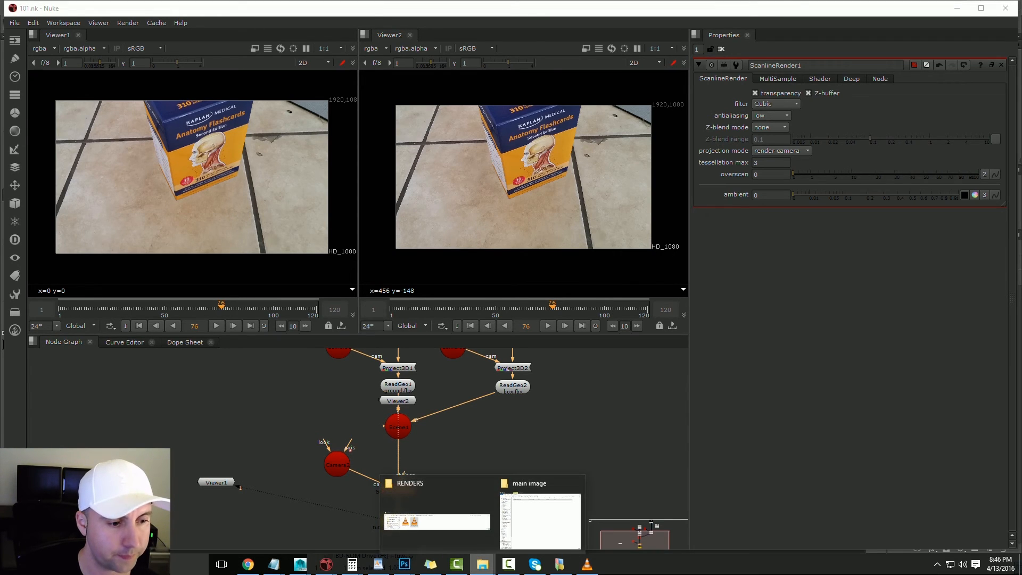
# Switch to Photoshop and open mattePaintingBox.psd from the project's PHOTOSHOP folder
pyautogui.moveTo(405, 565)
pyautogui.click(330, 519)
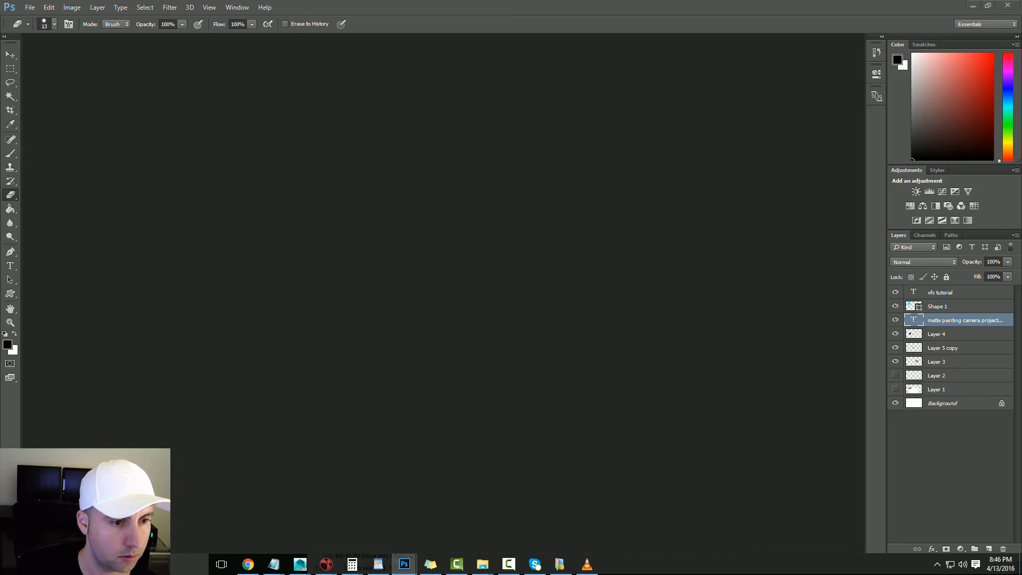
pyautogui.click(30, 7)
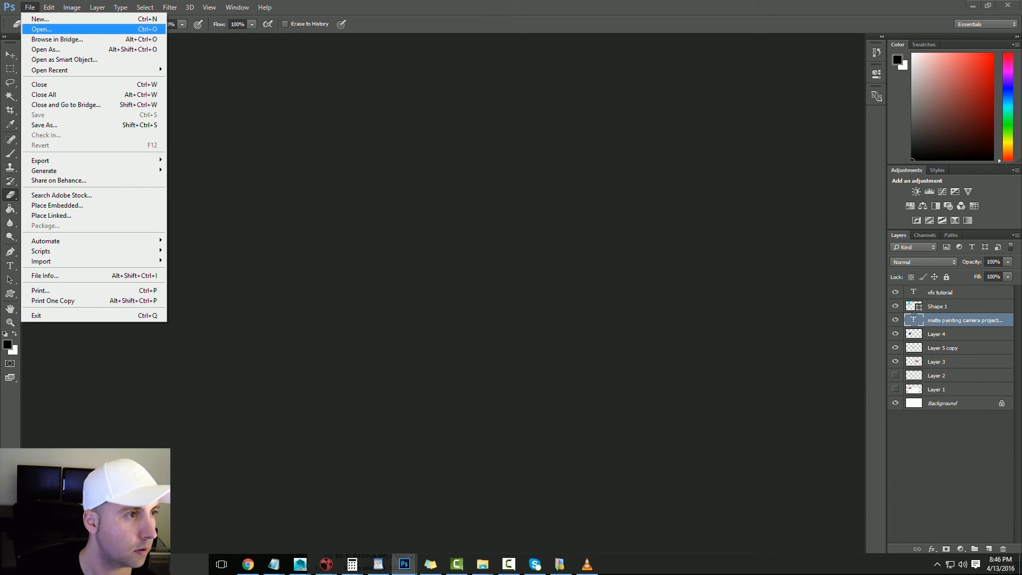
pyautogui.click(42, 29)
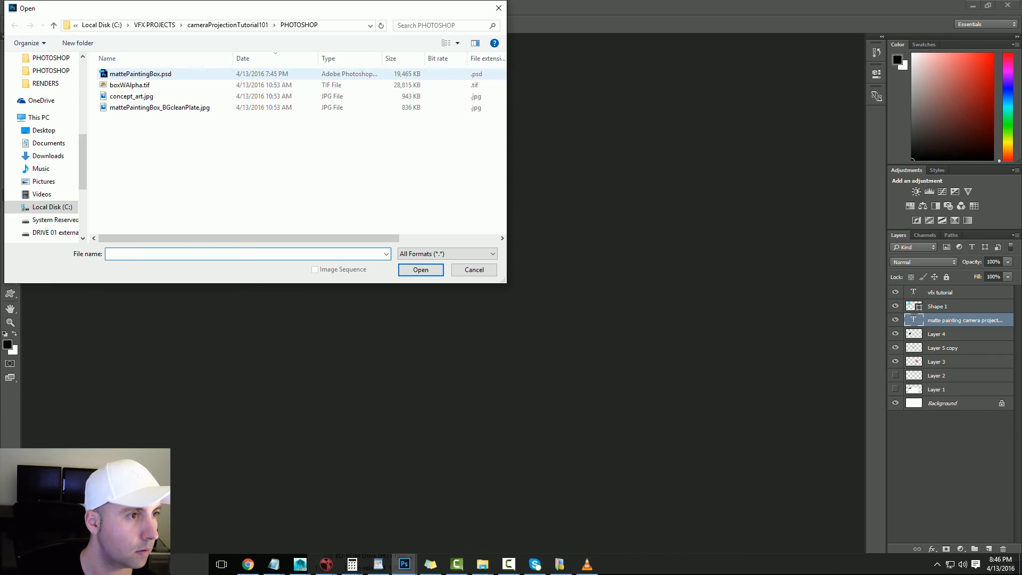
pyautogui.click(141, 74)
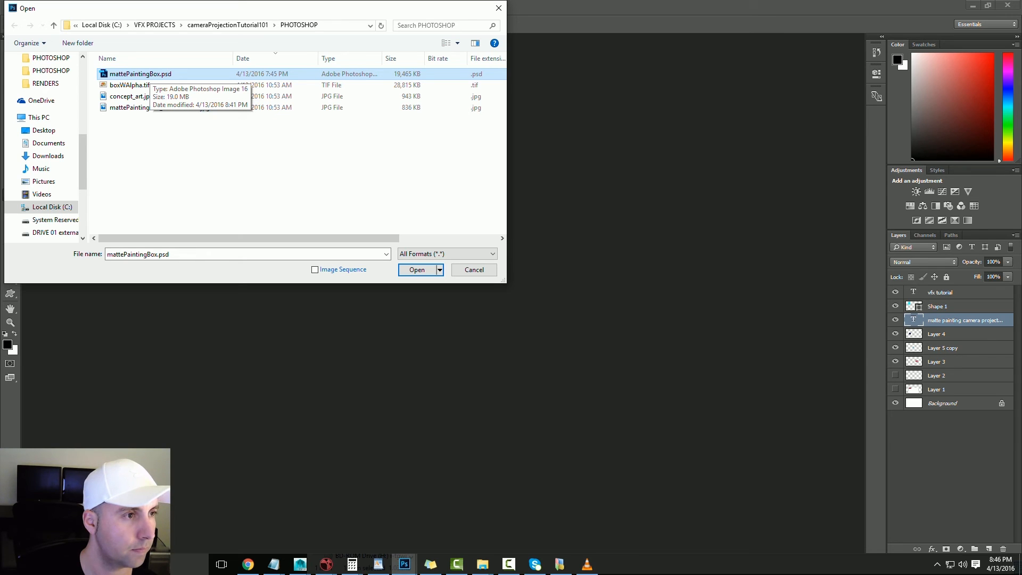
pyautogui.click(416, 270)
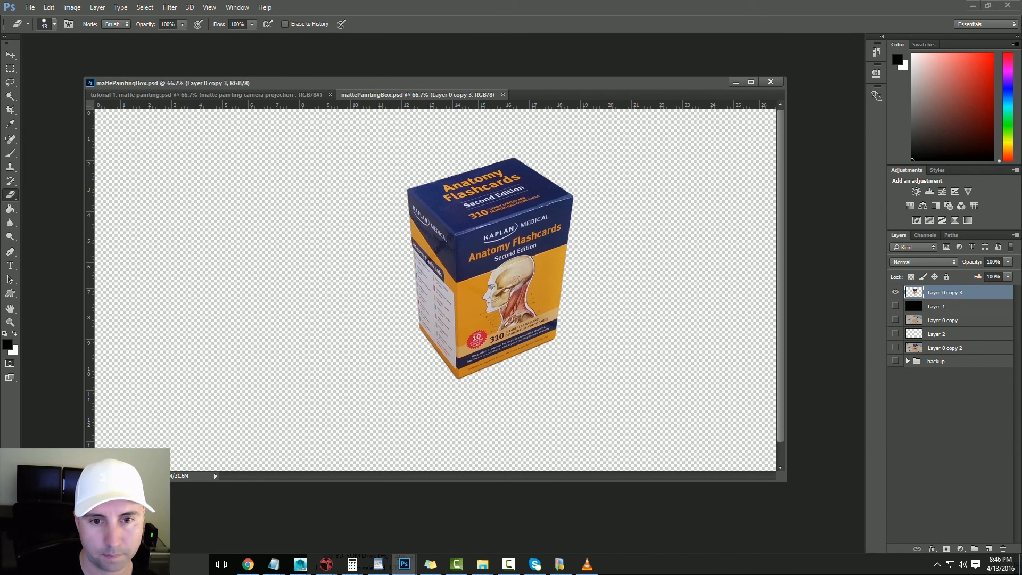
# Check the floor and cut-out box layers by toggling their visibility, leaving only Layer 0 copy 2 shown
pyautogui.click(895, 320)
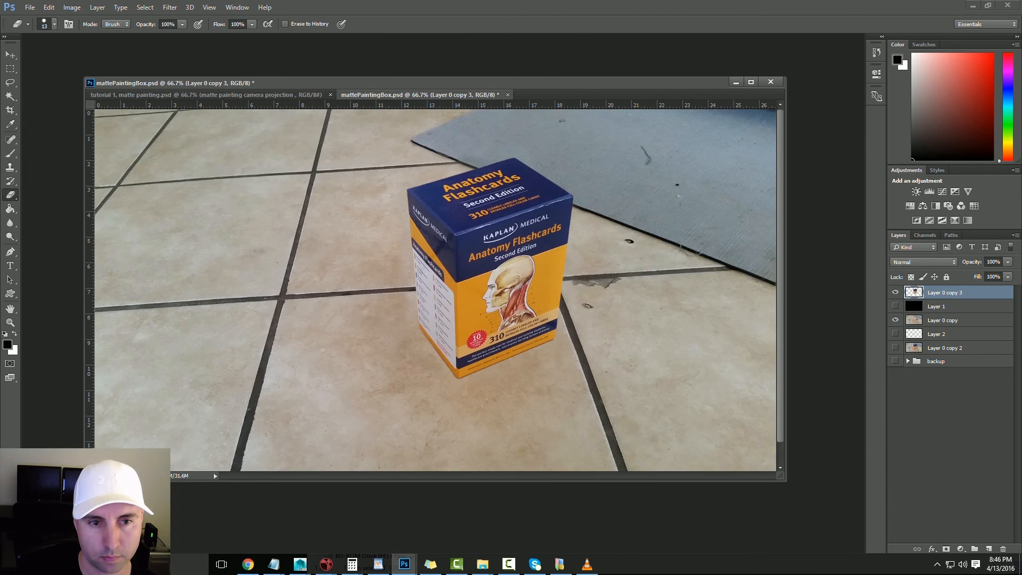
pyautogui.click(895, 293)
pyautogui.click(895, 292)
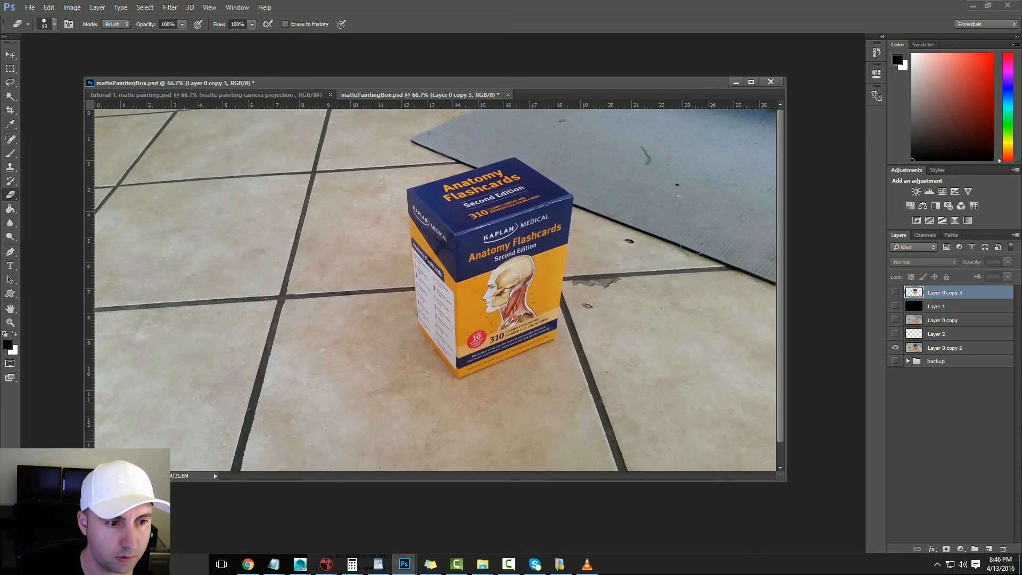
pyautogui.click(895, 320)
pyautogui.click(895, 320)
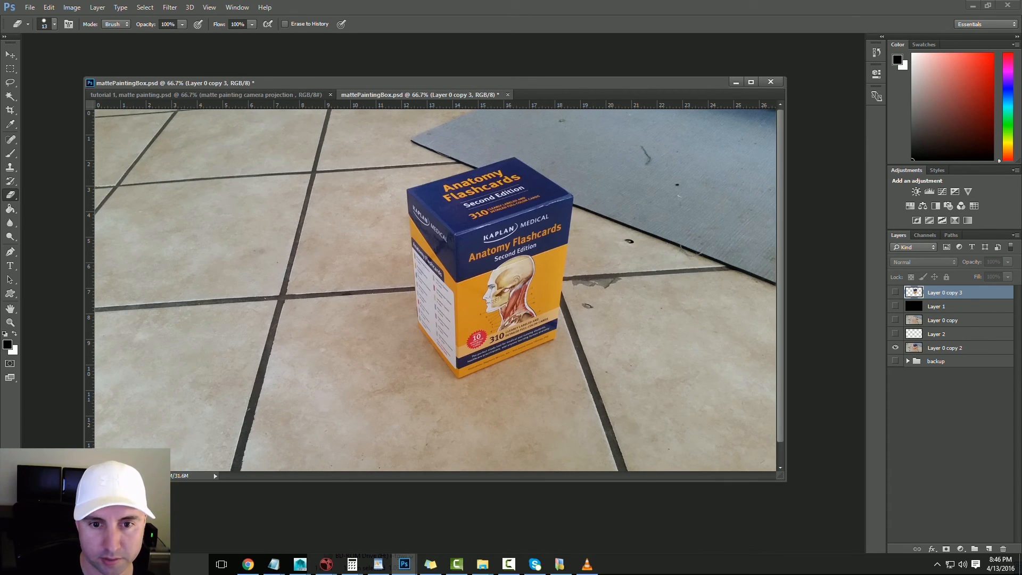
pyautogui.click(946, 347)
pyautogui.moveTo(945, 348); pyautogui.dragTo(989, 548)
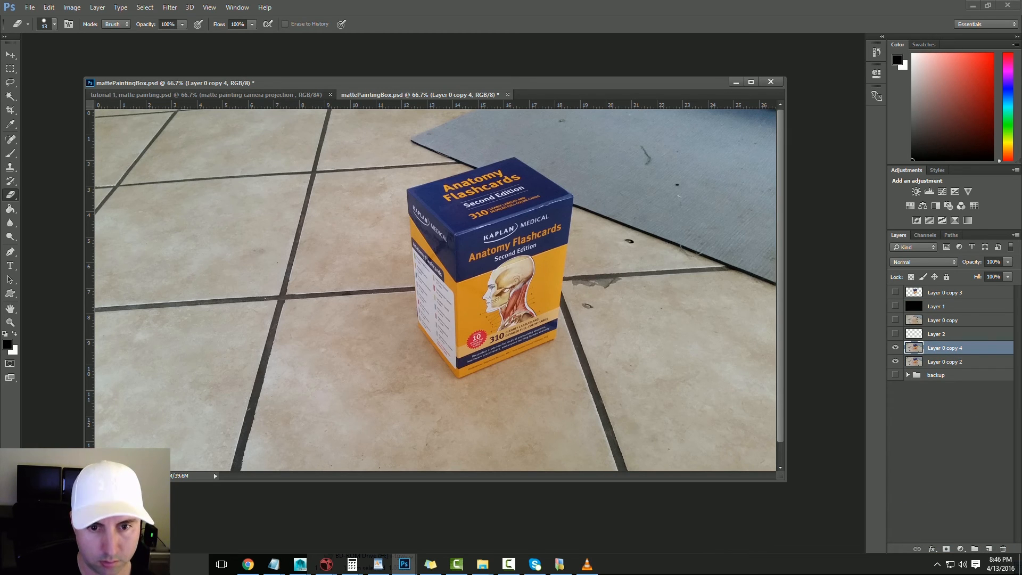
pyautogui.hotkey('ctrl', 'z')
# Save the document as "mattePaintingBox clean plate.psd" in the PHOTOSHOP folder with Maximize Compatibility enabled
pyautogui.hotkey('ctrl', 'shift', 's')
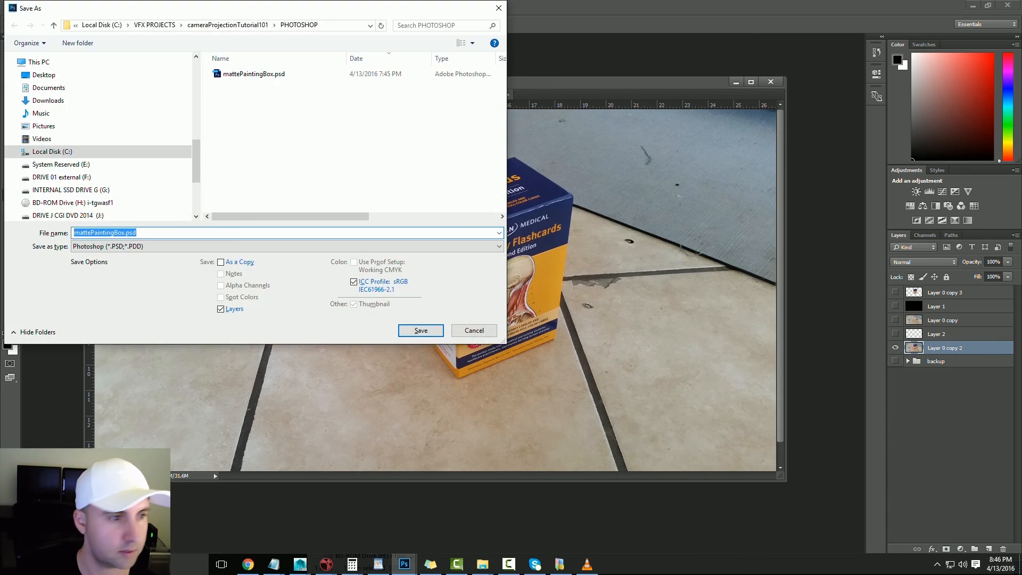
pyautogui.click(125, 232)
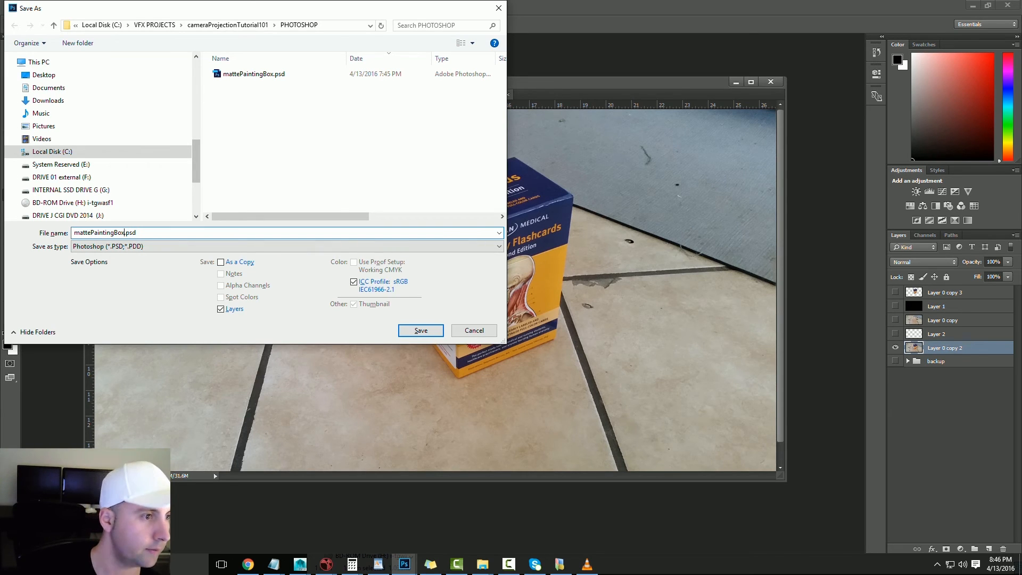
pyautogui.write('clean plate')
pyautogui.press('Return')
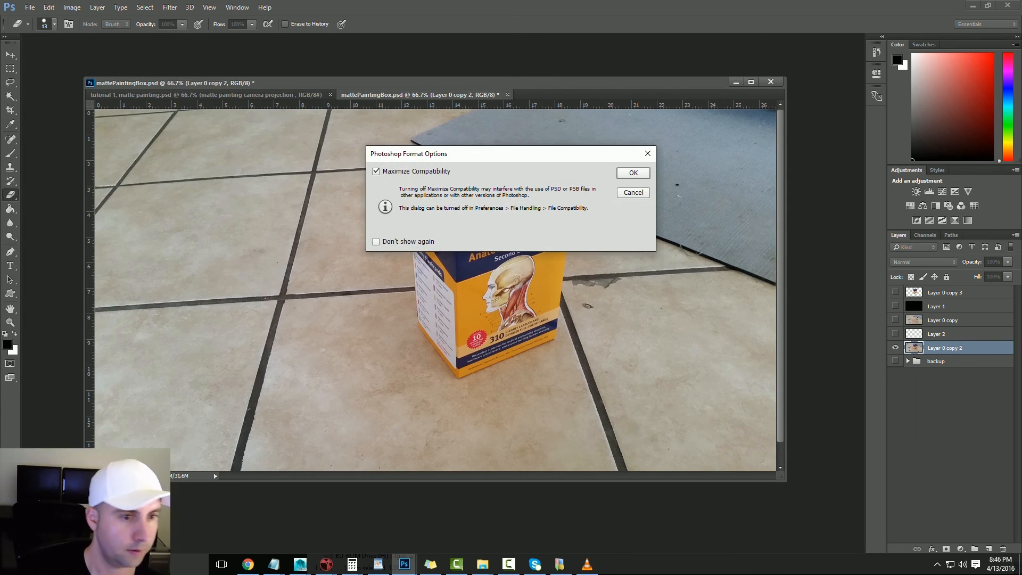
pyautogui.press('Return')
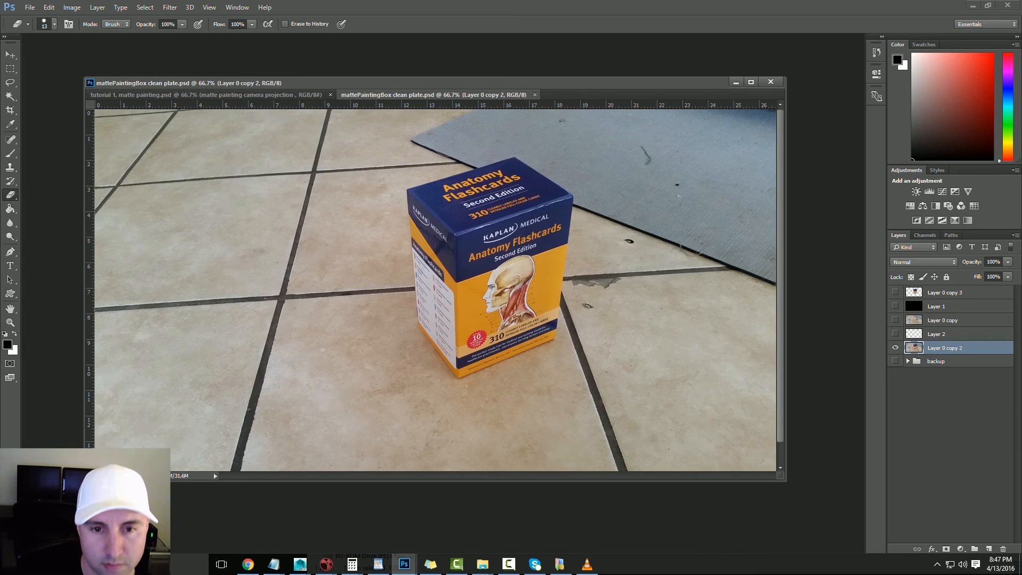
# Duplicate Layer 0 copy 2, show Layer 0 copy and Layer 0 copy 3, and place the duplicate directly beneath Layer 0 copy 3
pyautogui.moveTo(953, 348); pyautogui.dragTo(990, 549)
pyautogui.moveTo(953, 348); pyautogui.dragTo(952, 327)
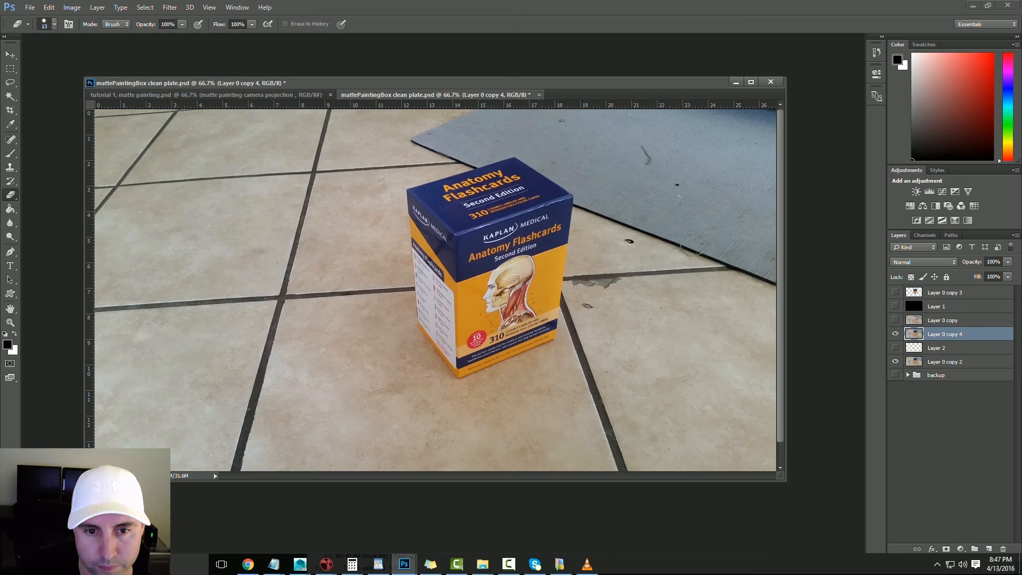
pyautogui.click(895, 320)
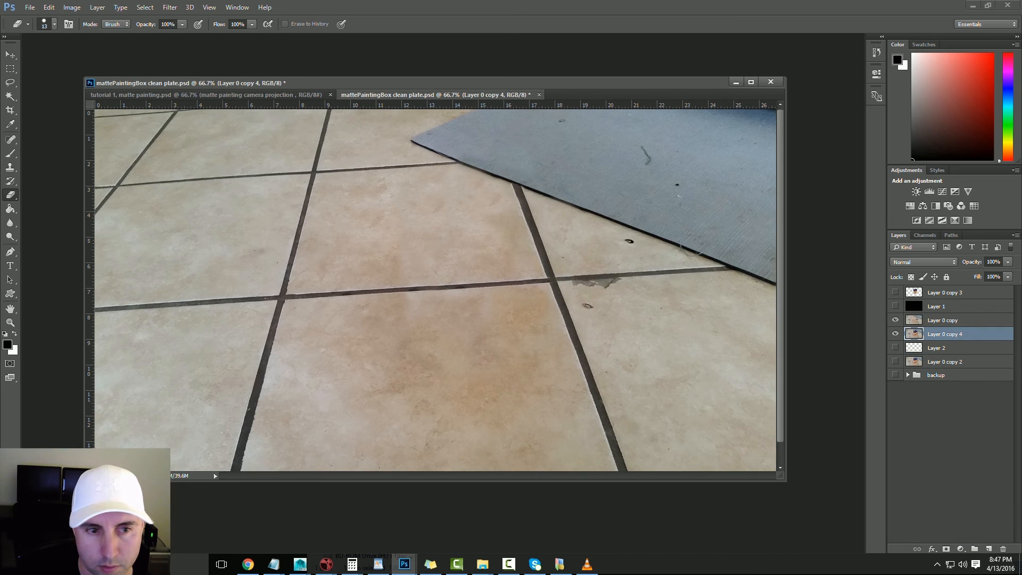
pyautogui.click(895, 292)
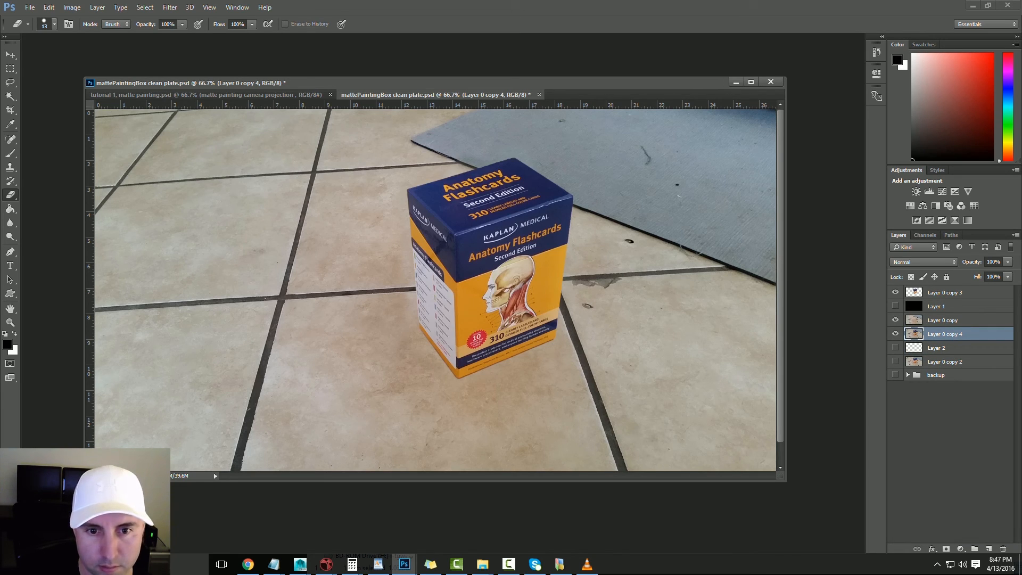
pyautogui.moveTo(953, 334); pyautogui.dragTo(953, 300)
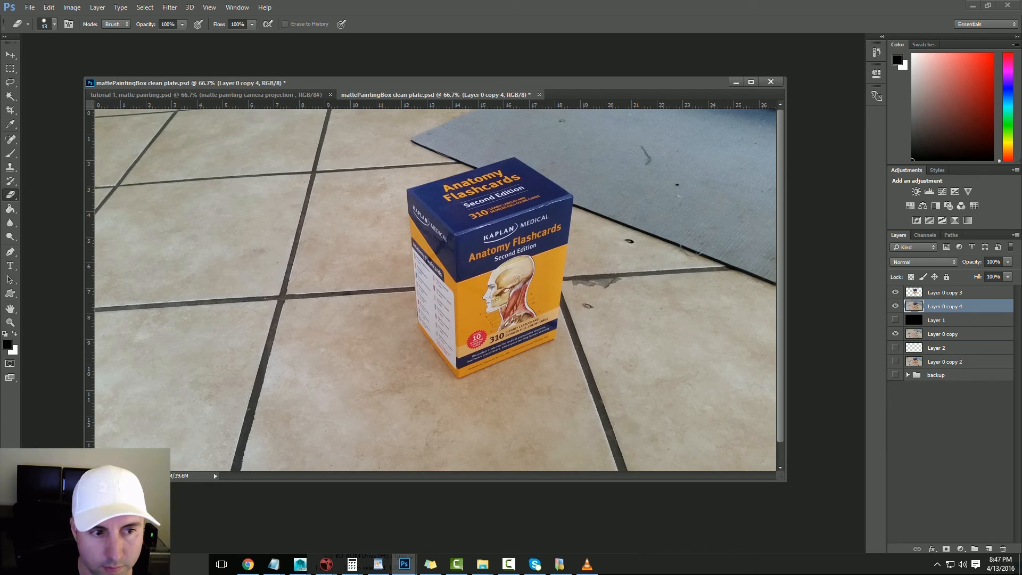
# Select Layer 0 copy 3 and hide both it and Layer 0 copy, leaving only Layer 0 copy 4 shown
pyautogui.click(948, 292)
pyautogui.click(895, 334)
pyautogui.click(895, 292)
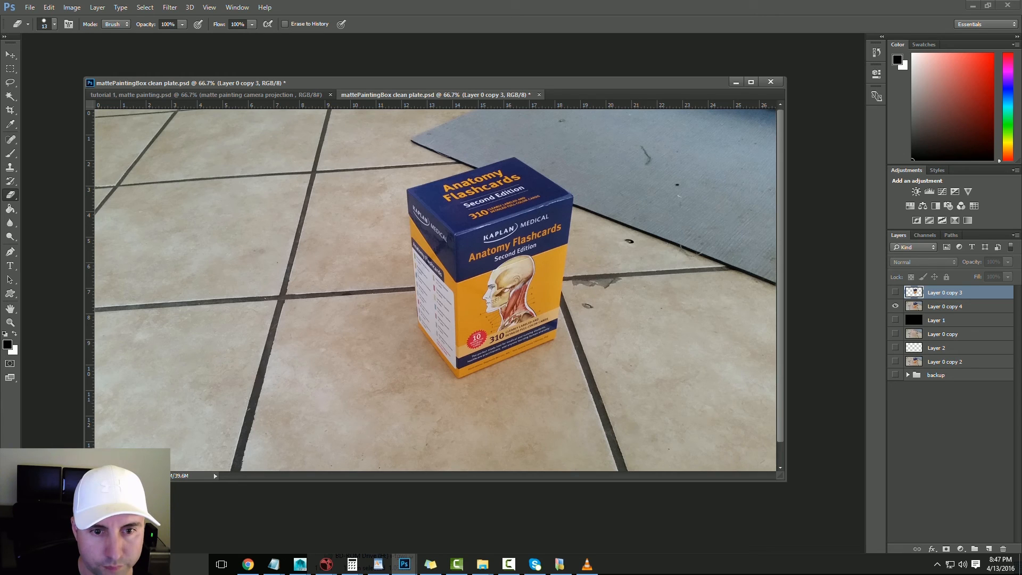
# Compare the full photo in Layer 0 copy 4 with the clean floor and the cut-out box by toggling layer visibility
pyautogui.click(895, 334)
pyautogui.click(895, 306)
pyautogui.click(895, 306)
pyautogui.click(895, 306)
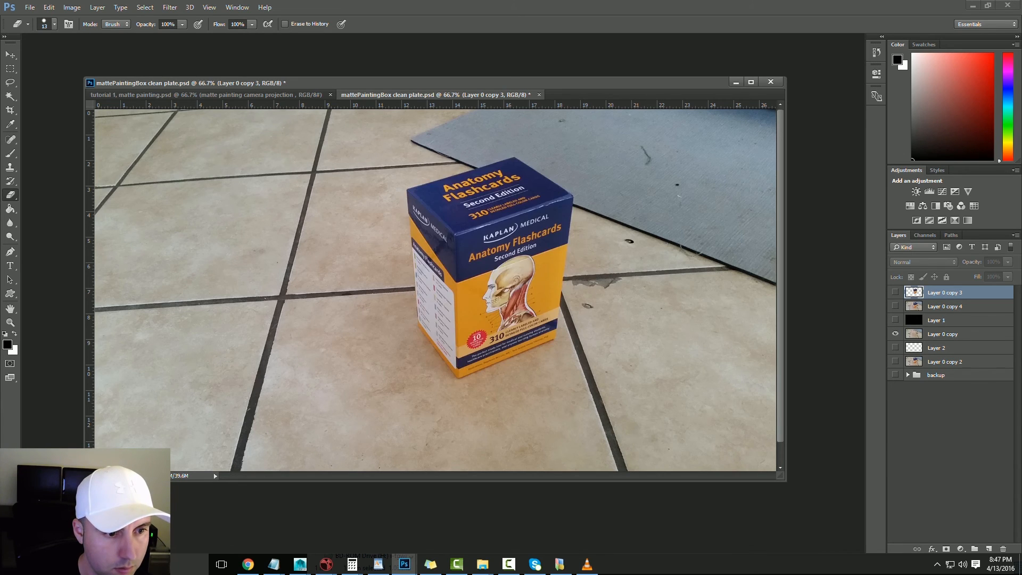
pyautogui.click(895, 306)
pyautogui.click(895, 307)
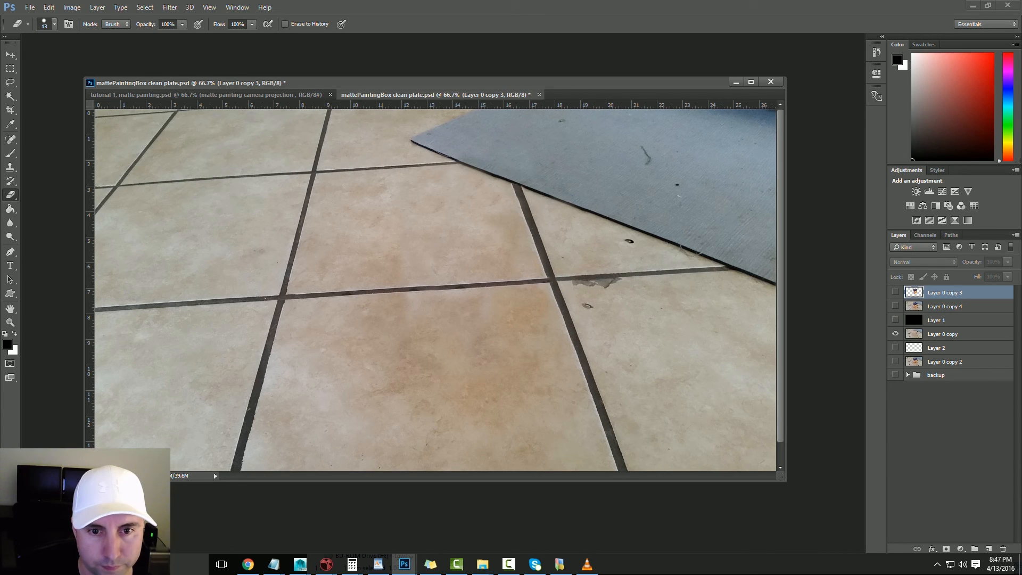
pyautogui.click(895, 306)
pyautogui.click(895, 292)
pyautogui.click(895, 333)
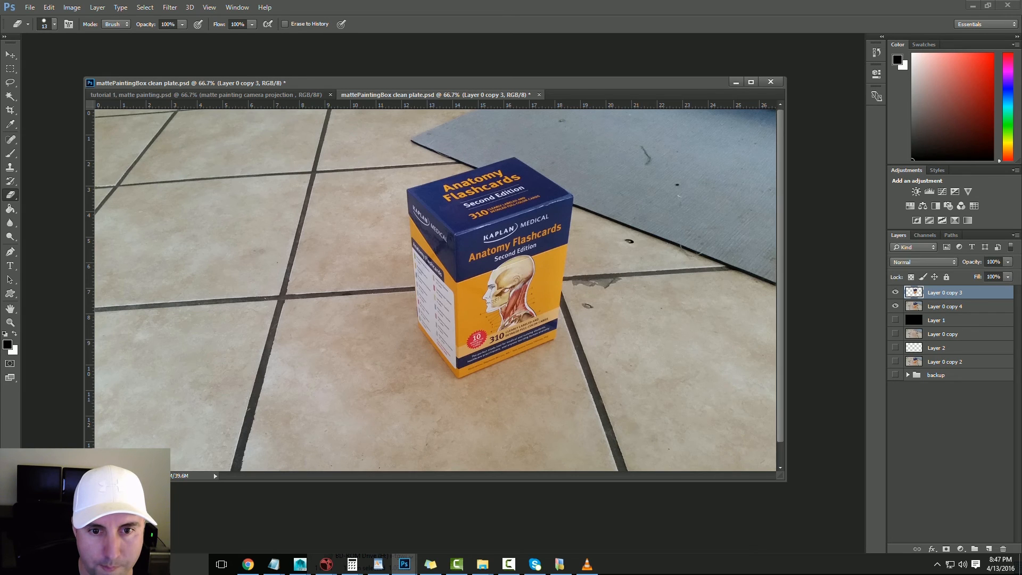
pyautogui.click(895, 292)
pyautogui.click(895, 306)
pyautogui.click(895, 306)
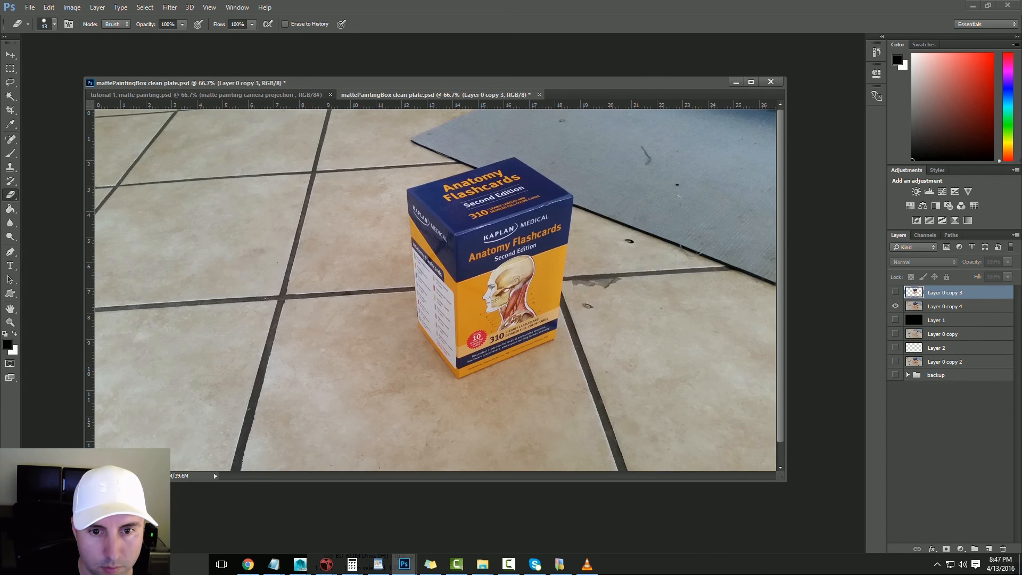
# Move Layer 0 copy directly beneath Layer 0 copy 4, toggle Layer 0 copy 4 to check it, and select it
pyautogui.moveTo(943, 334); pyautogui.dragTo(942, 313)
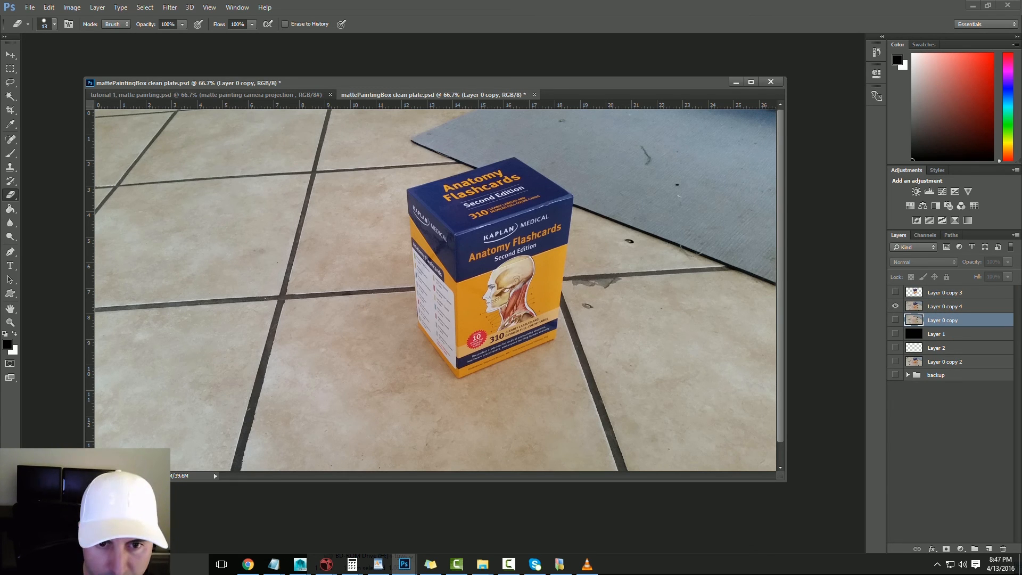
pyautogui.click(895, 306)
pyautogui.click(895, 306)
pyautogui.click(945, 306)
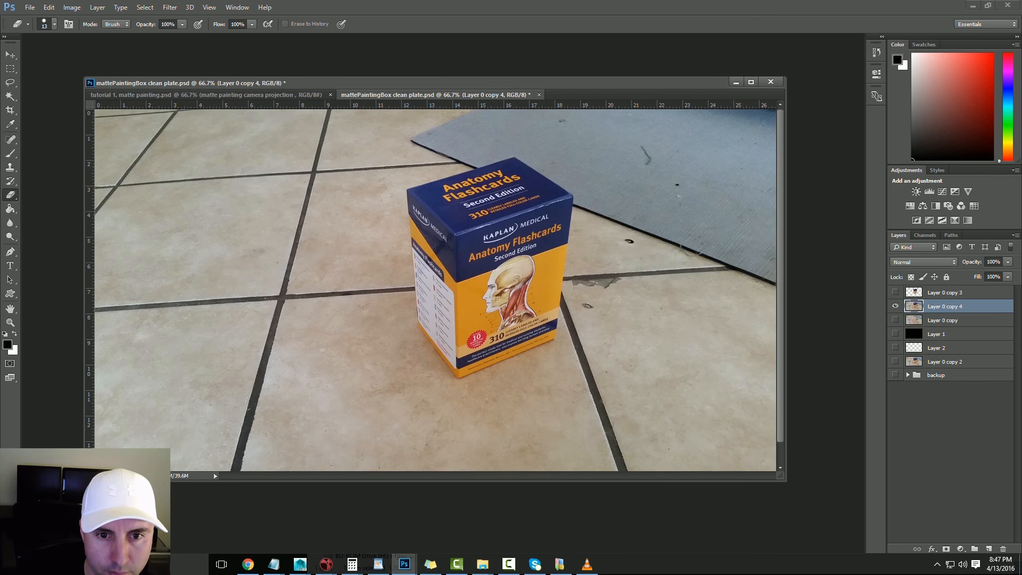
# Show Layer 0 copy 3 together with Layer 0 copy 4 and clip Layer 0 copy 3 to it as a clipping mask
pyautogui.click(945, 292)
pyautogui.click(895, 292)
pyautogui.click(895, 306)
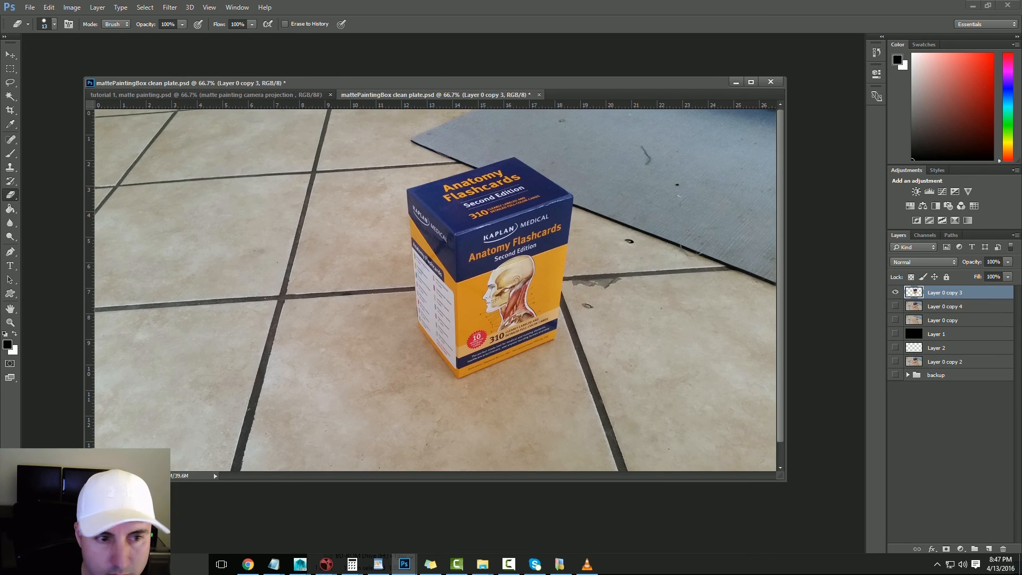
pyautogui.click(895, 306)
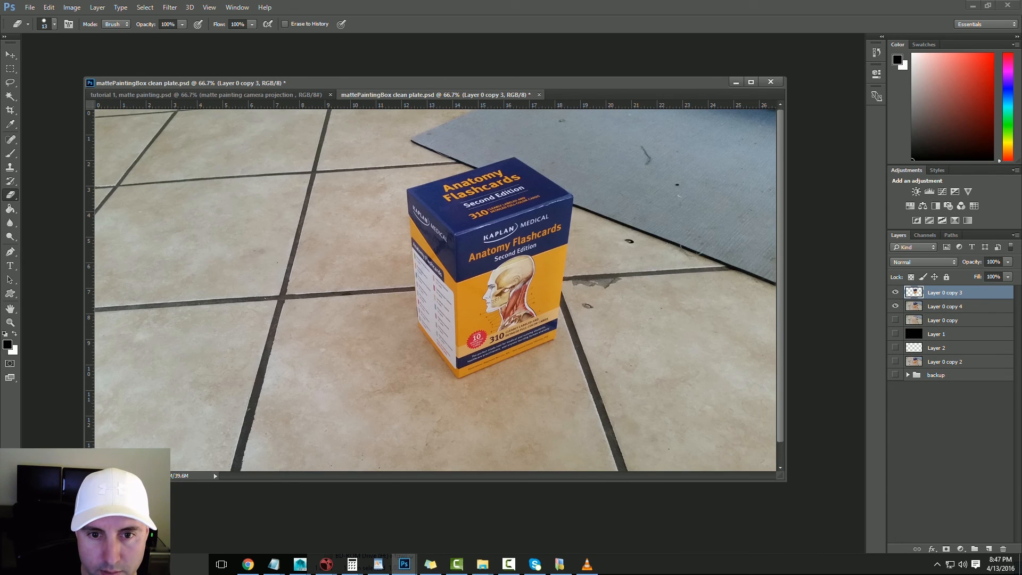
pyautogui.rightClick(906, 371)
pyautogui.click(841, 262)
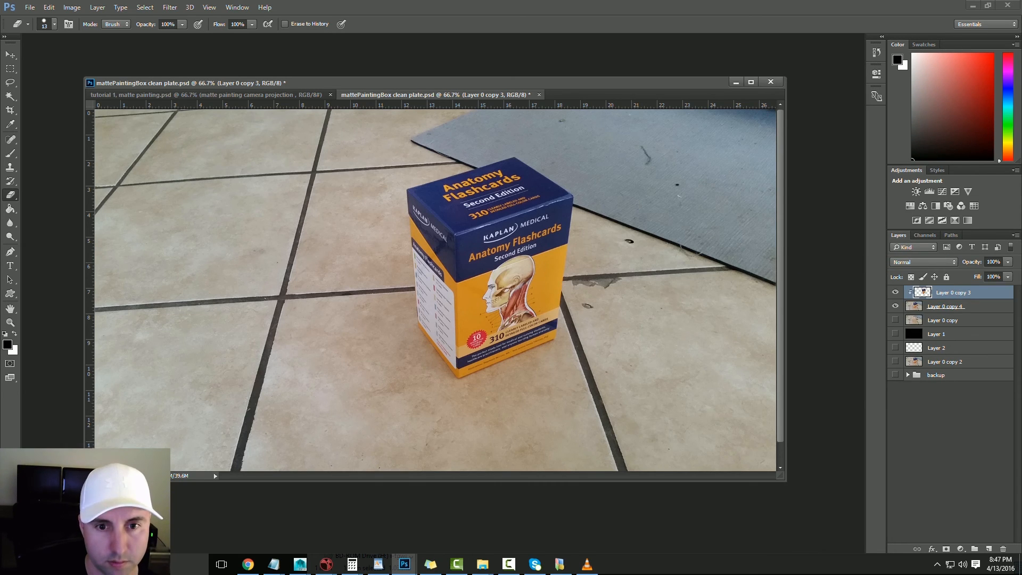
# Add a layer mask to Layer 0 copy 3 and load the cut-out box's outline as a selection
pyautogui.hotkey('ctrl', 'i')
pyautogui.hotkey('ctrl', 'i')
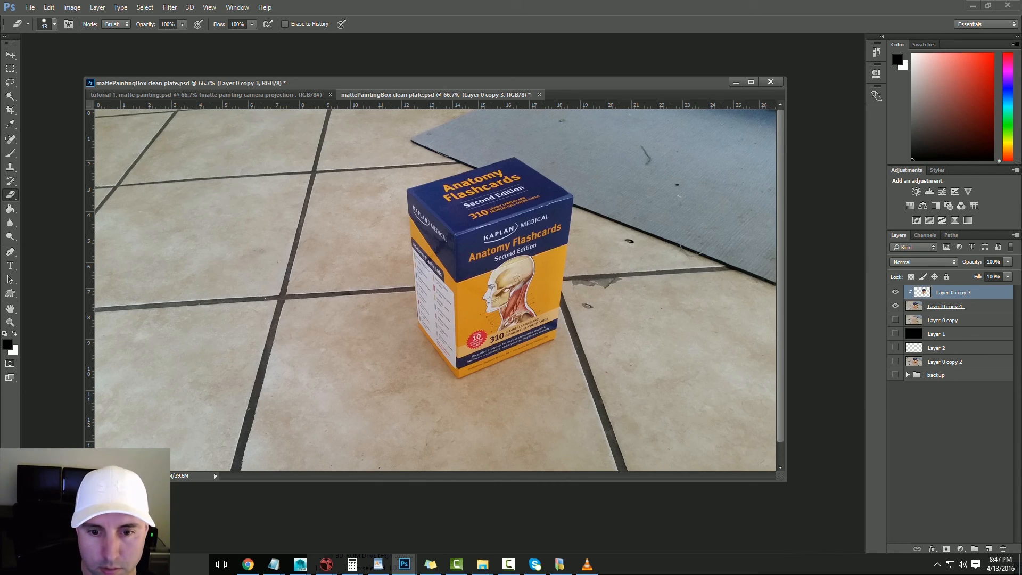
pyautogui.click(946, 549)
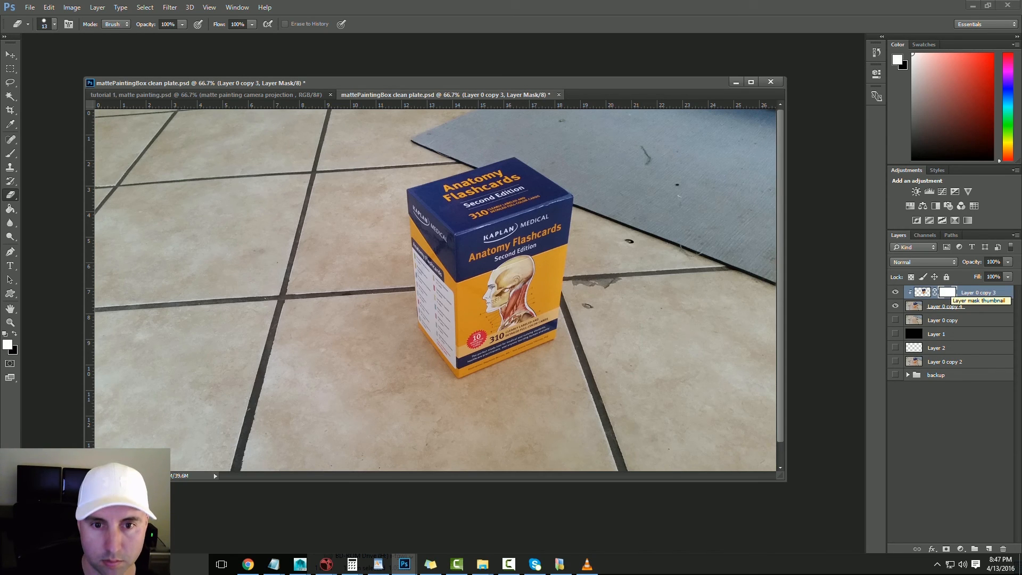
pyautogui.keyDown('ctrl'); pyautogui.click(923, 291); pyautogui.keyUp('ctrl')
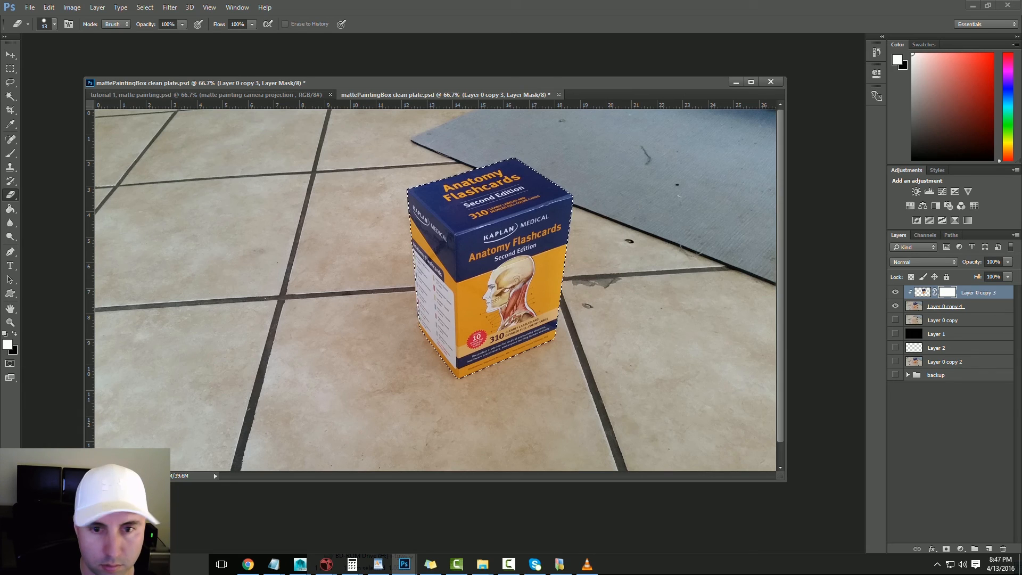
# Undo the layer mask and clipping mask on Layer 0 copy 3, going back to the box outline's selection
pyautogui.hotkey('ctrl', 'alt', 'z')
pyautogui.hotkey('ctrl', 'alt', 'z')
pyautogui.hotkey('ctrl', 'alt', 'z')
pyautogui.hotkey('ctrl', 'alt', 'z')
pyautogui.hotkey('ctrl', 'alt', 'z')
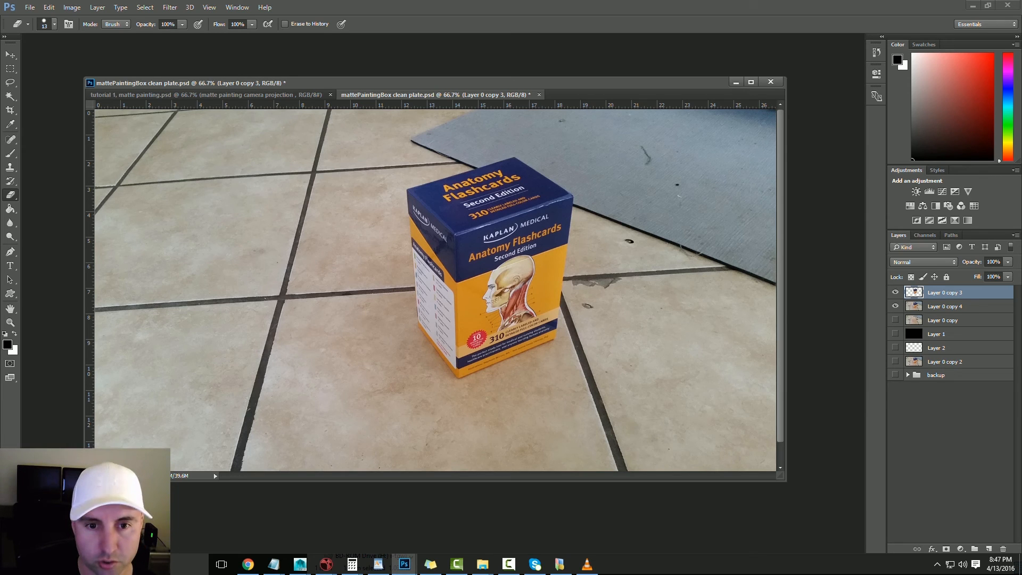
pyautogui.hotkey('ctrl', 'alt', 'z')
pyautogui.hotkey('ctrl', 'alt', 'z')
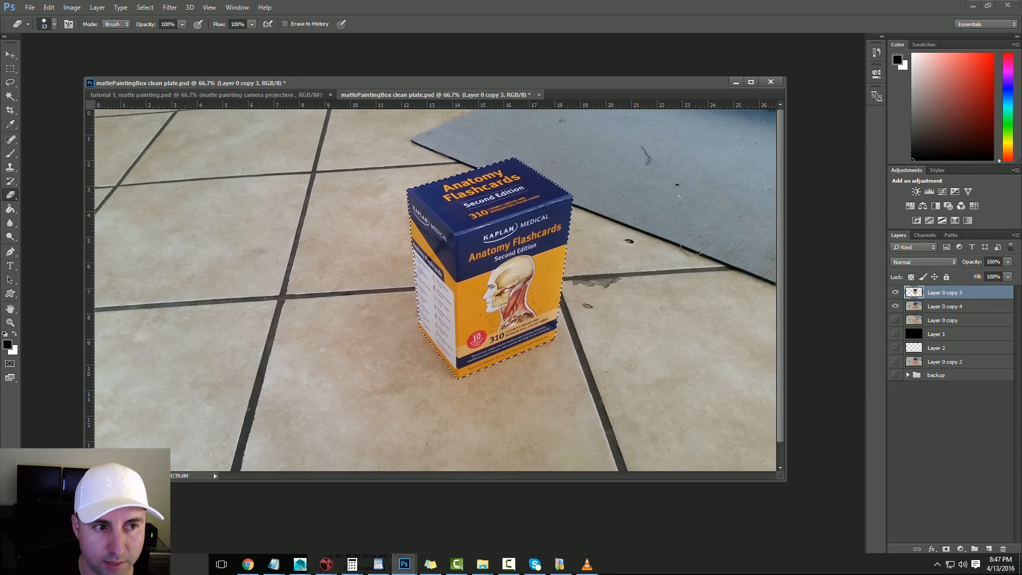
# Mask Layer 0 copy 3 with the box outline's selection and toggle Layer 0 copy 4 to check the cut-out
pyautogui.click(895, 306)
pyautogui.click(895, 306)
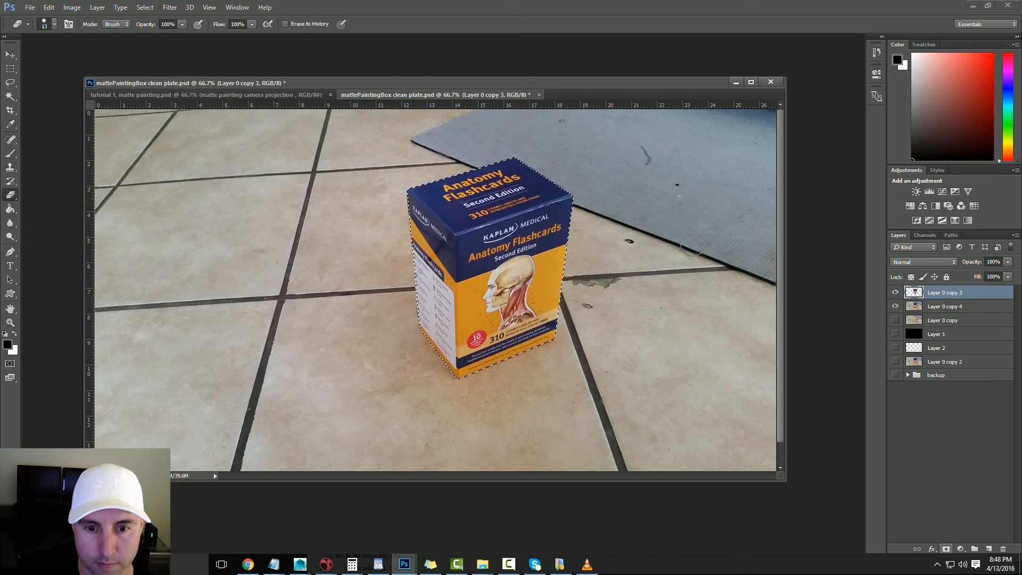
pyautogui.click(946, 549)
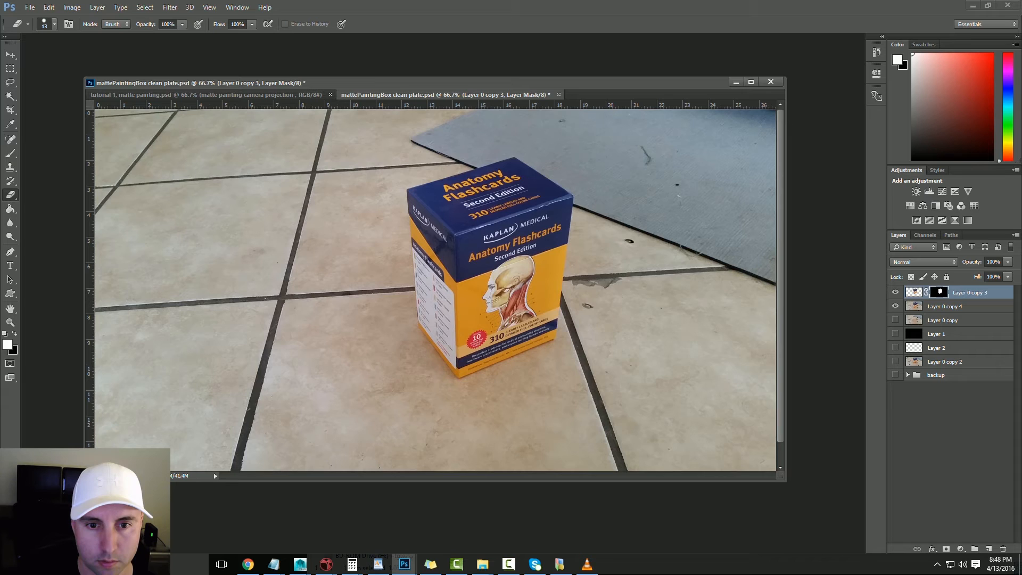
pyautogui.click(895, 306)
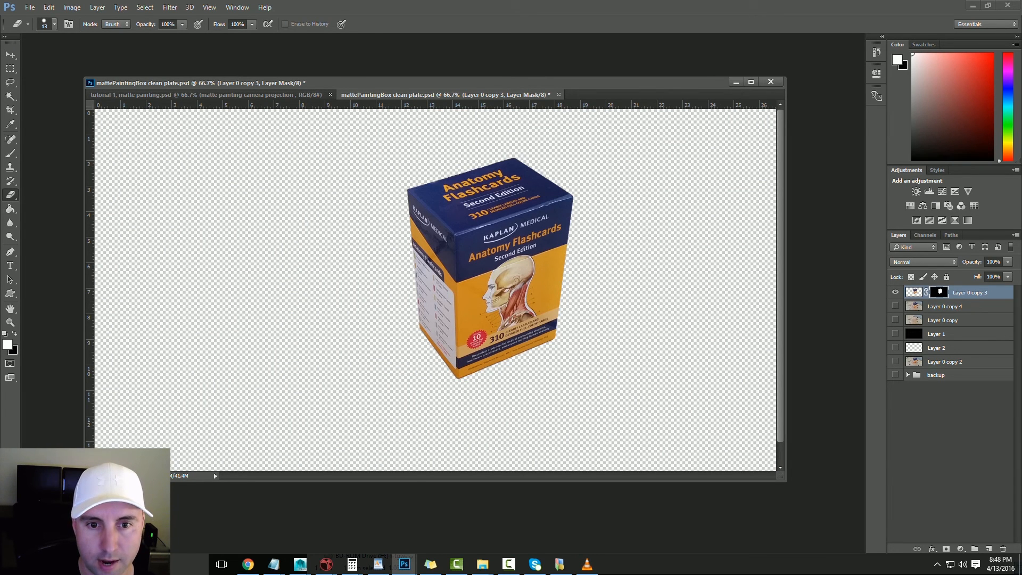
pyautogui.click(895, 307)
# Clip the masked Layer 0 copy 3 to Layer 0 copy 4 and toggle Layer 0 copy 4 to check the effect
pyautogui.click(914, 292)
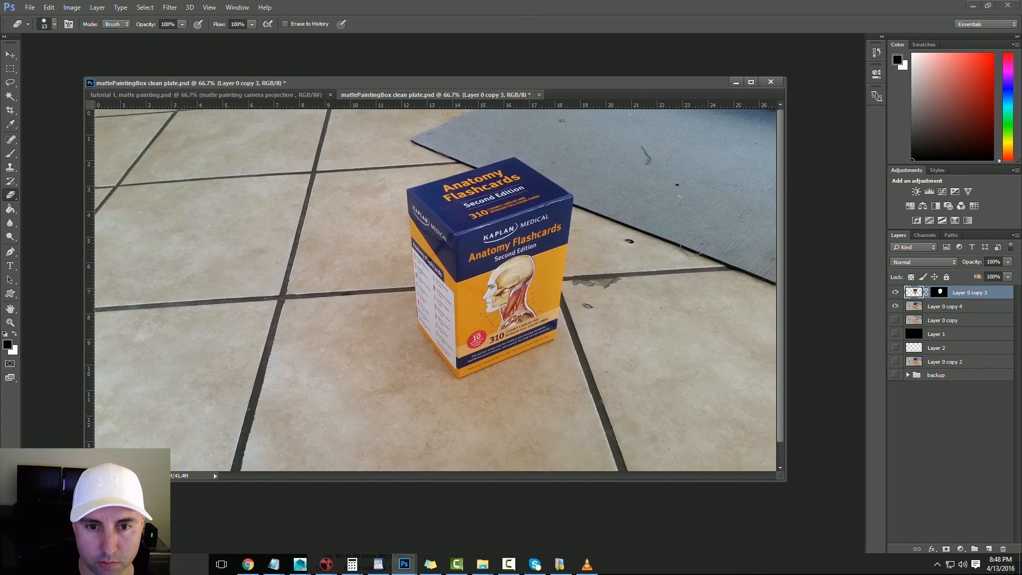
pyautogui.rightClick(914, 292)
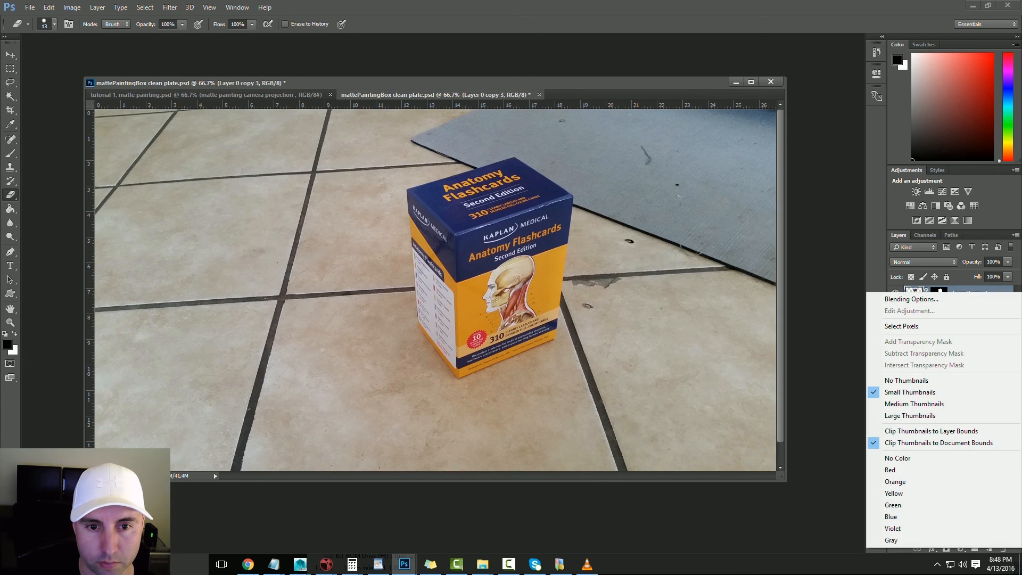
pyautogui.rightClick(962, 293)
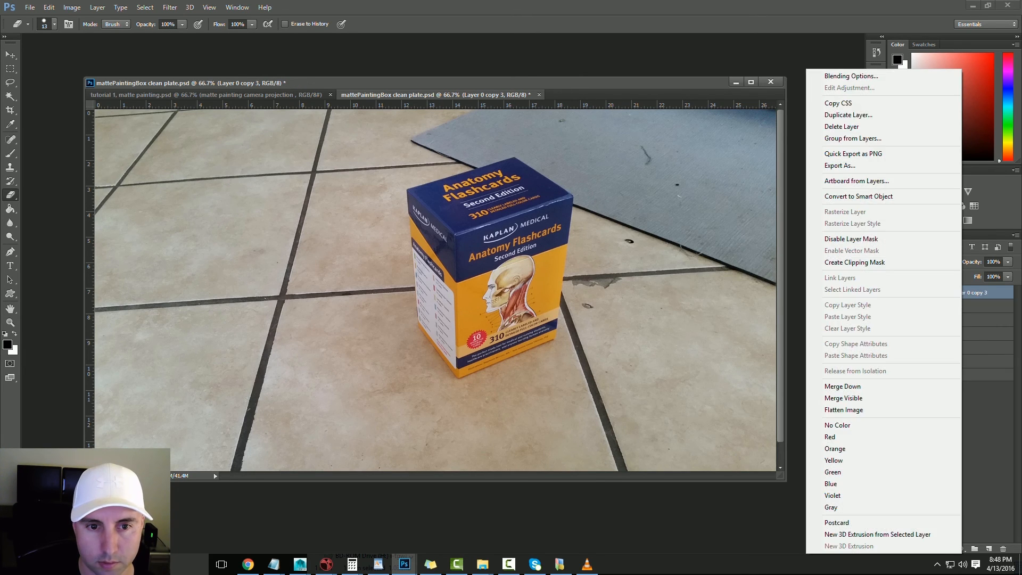
pyautogui.click(862, 262)
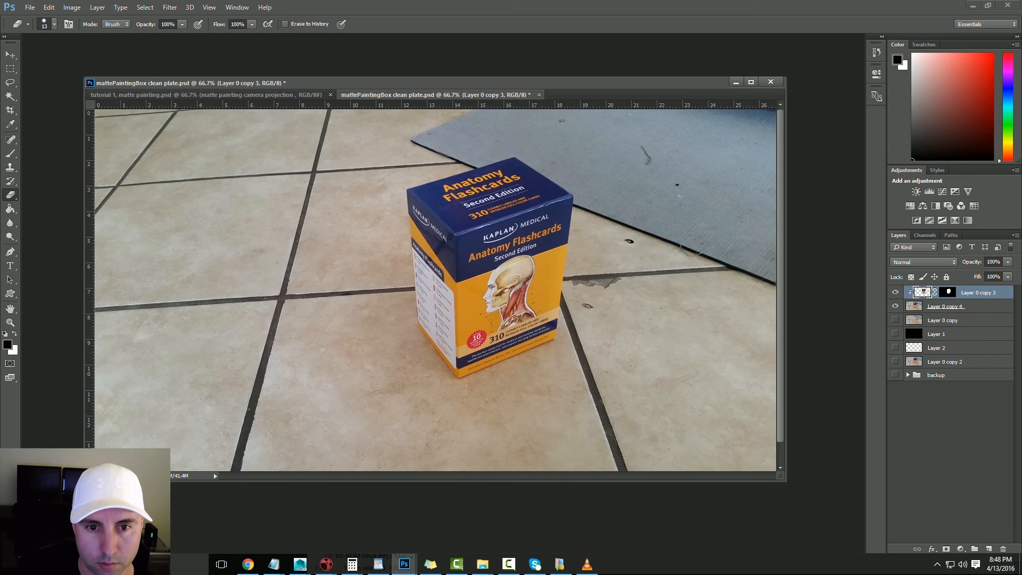
pyautogui.click(896, 306)
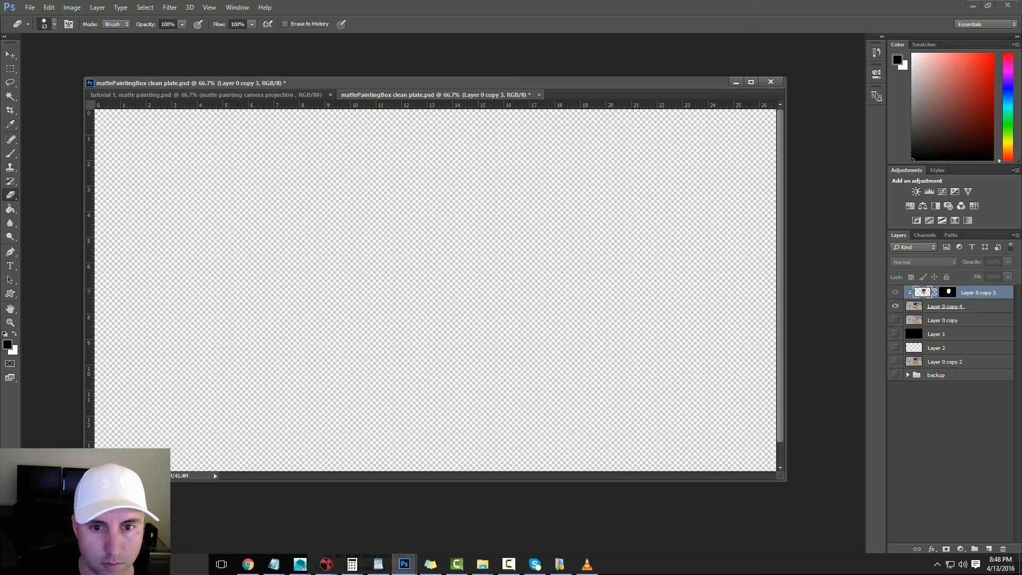
pyautogui.click(895, 306)
# Invert the layer mask of Layer 0 copy 3 and toggle Layer 0 copy 4 to compare
pyautogui.click(948, 292)
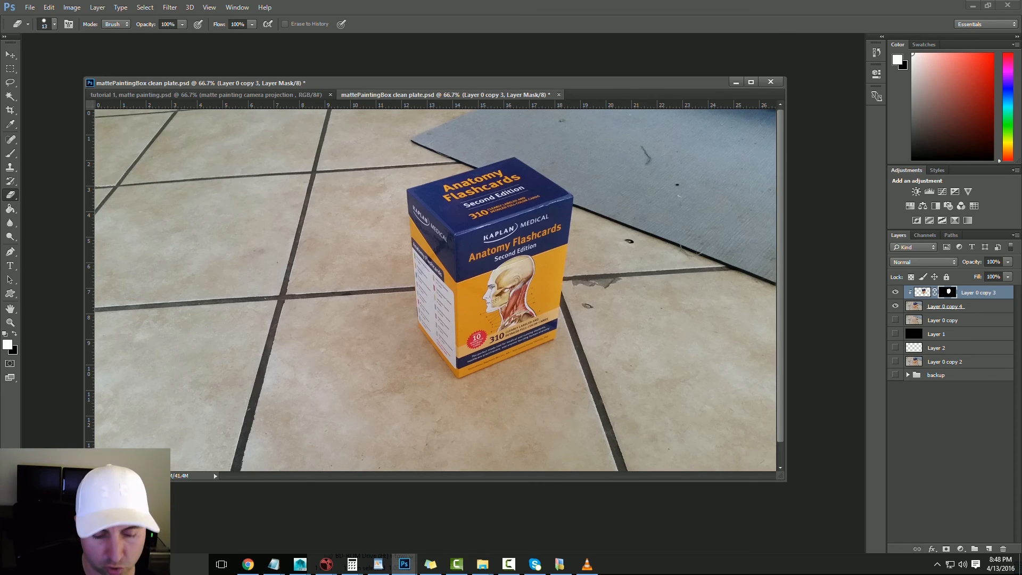
pyautogui.hotkey('ctrl', 'i')
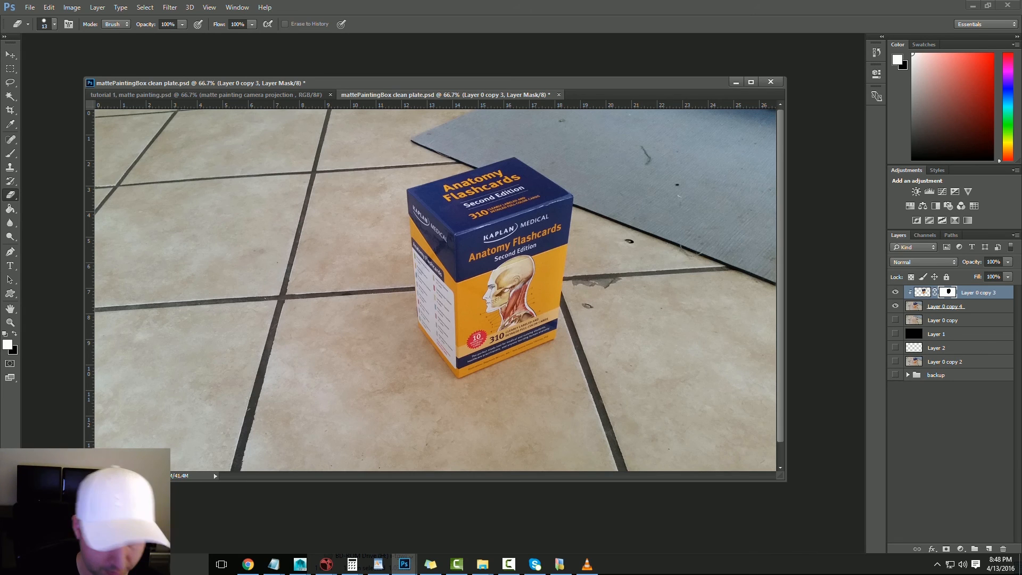
pyautogui.click(895, 306)
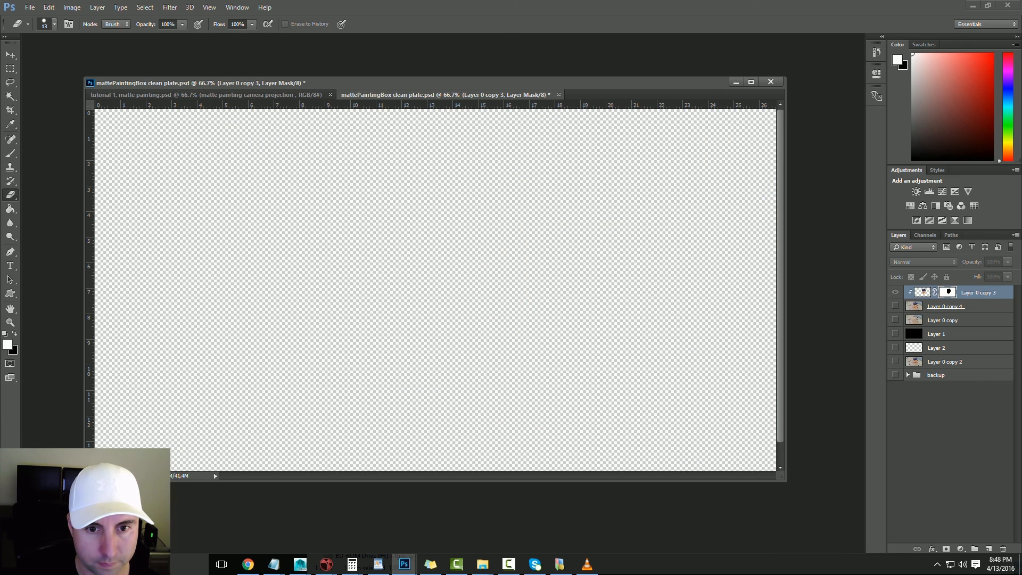
pyautogui.click(896, 306)
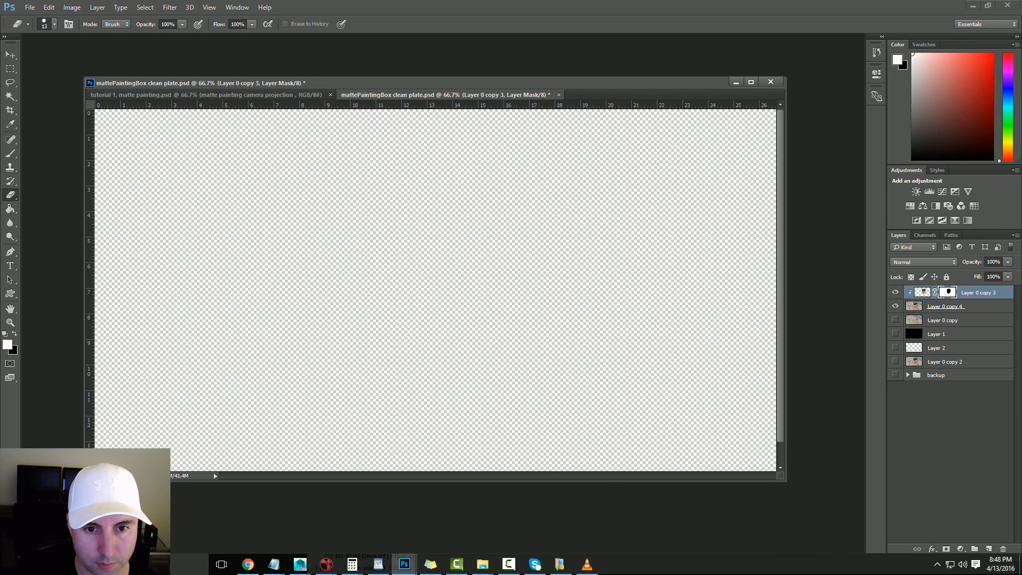
# Show the clean floor in Layer 0 copy and check it by toggling the layers above it
pyautogui.click(895, 320)
pyautogui.click(895, 293)
pyautogui.click(896, 307)
pyautogui.click(895, 307)
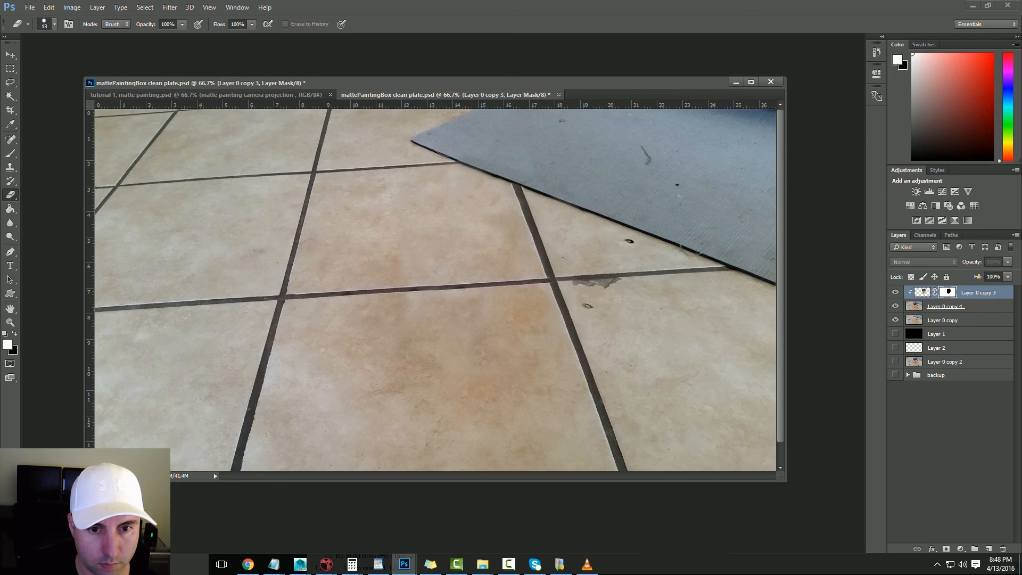
# Move Layer 0 copy above Layer 0 copy 4 into the clipping group and compare Layer 0 copy 3's mask in both inversions
pyautogui.moveTo(944, 320); pyautogui.dragTo(944, 300)
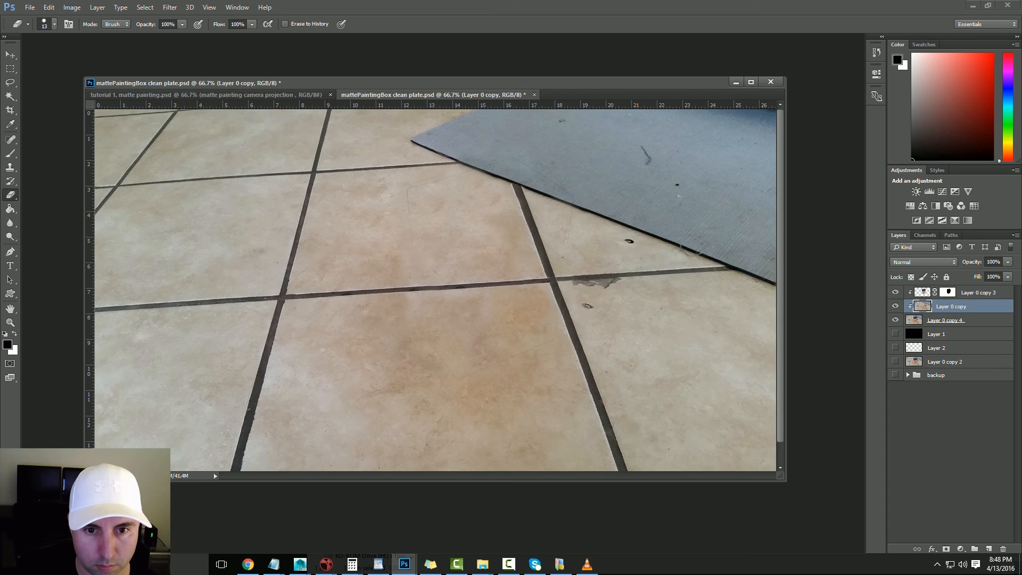
pyautogui.click(948, 292)
pyautogui.hotkey('ctrl', 'i')
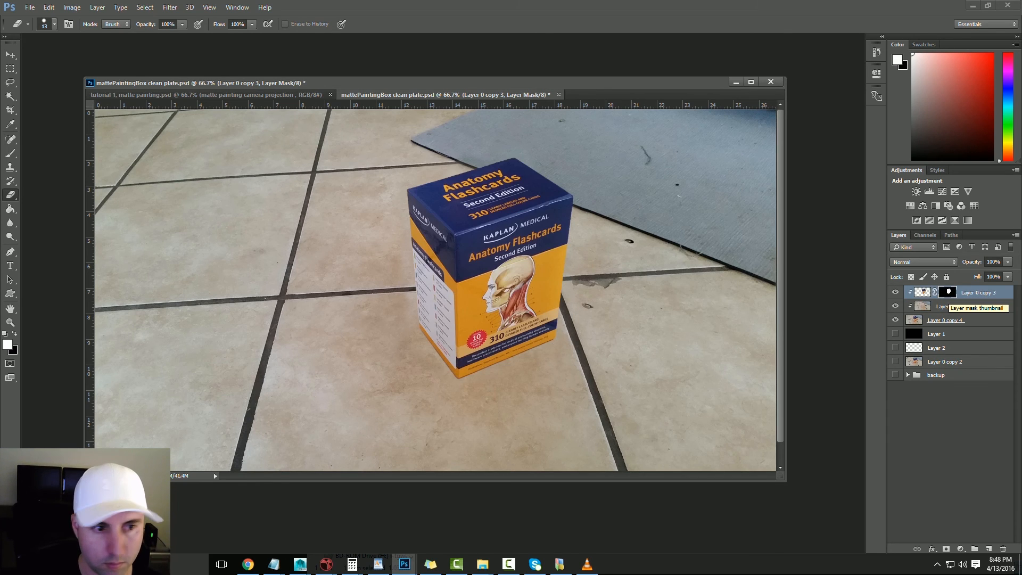
pyautogui.hotkey('ctrl', 'i')
pyautogui.hotkey('ctrl', 'i')
pyautogui.hotkey('ctrl', 'i')
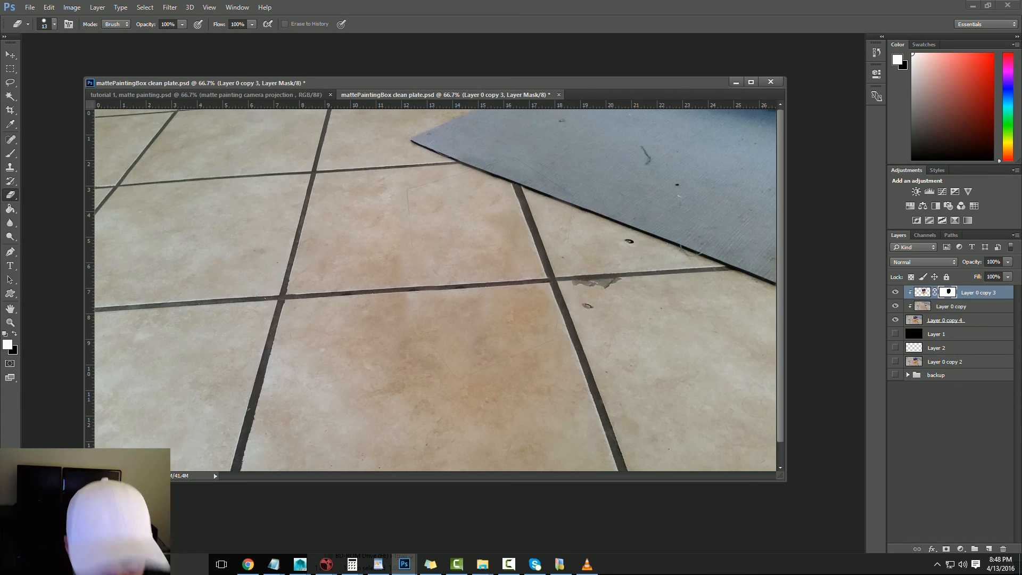
# Open the mask properties of Layer 0 copy 3 and toggle Layer 0 copy 4 to check what it contributes
pyautogui.click(946, 320)
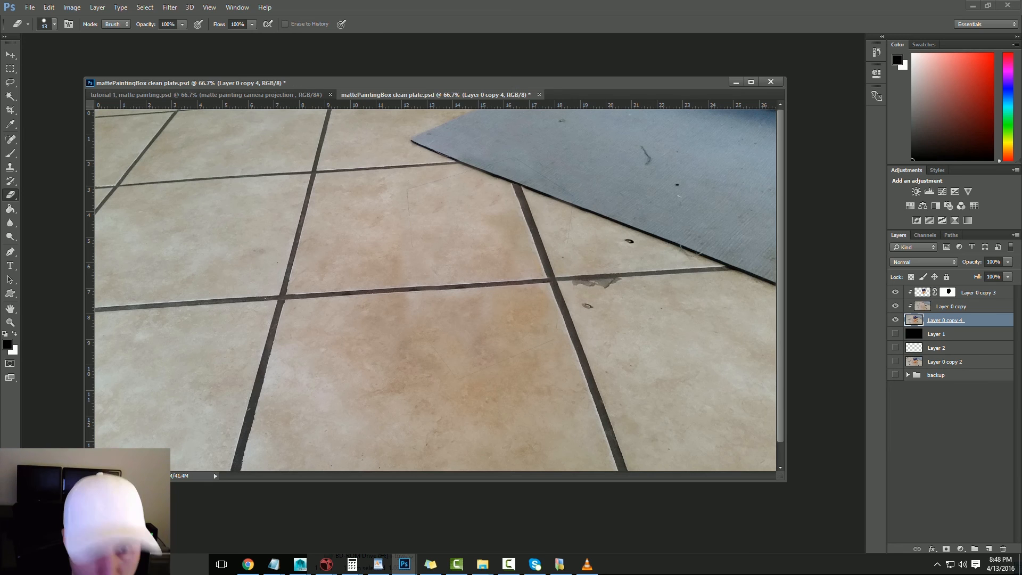
pyautogui.doubleClick(947, 293)
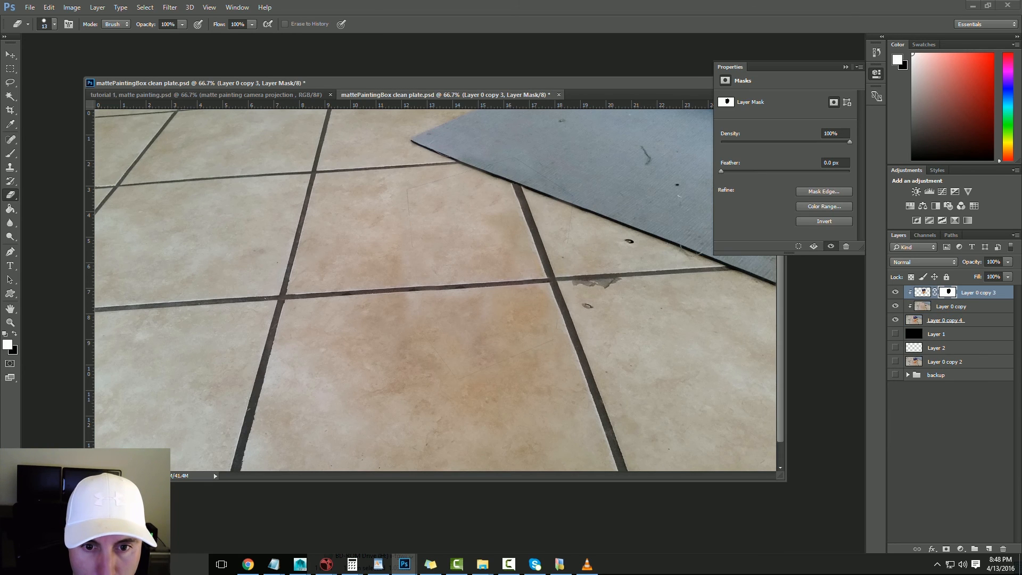
pyautogui.moveTo(745, 67); pyautogui.dragTo(749, 54)
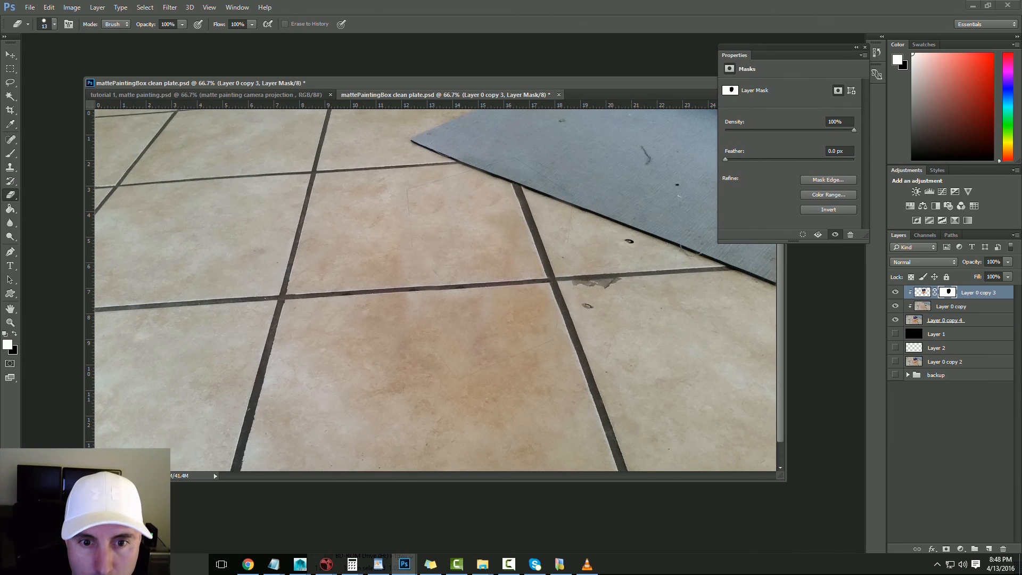
pyautogui.click(895, 320)
pyautogui.click(895, 320)
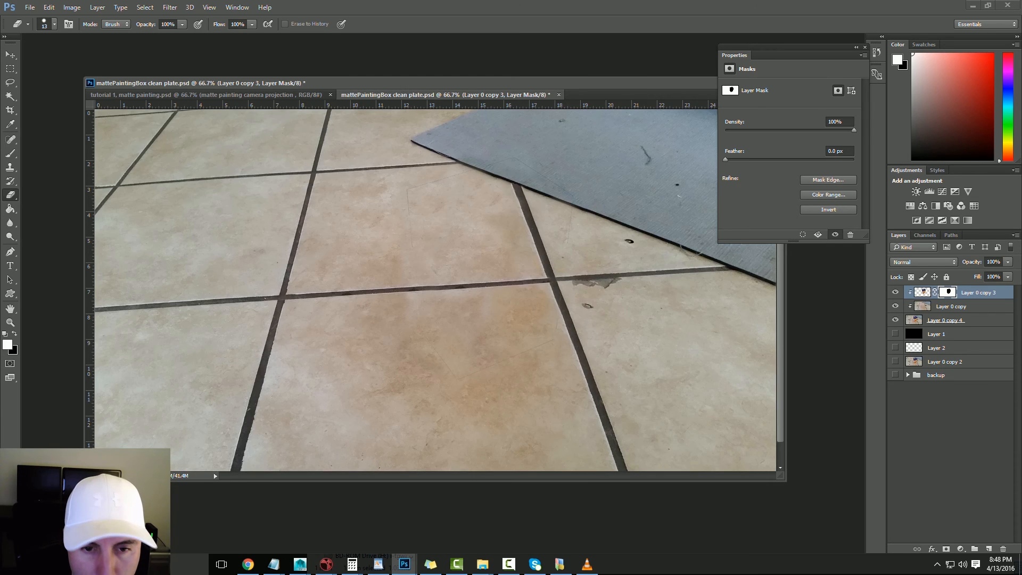
# Undo the layer reordering, mask inversions, clipping mask and layer mask of Layer 0 copy 3, back to the box outline's selection
pyautogui.hotkey('ctrl', 'alt', 'z')
pyautogui.hotkey('ctrl', 'alt', 'z')
pyautogui.hotkey('ctrl', 'alt', 'z')
pyautogui.hotkey('ctrl', 'alt', 'z')
pyautogui.hotkey('ctrl', 'alt', 'z')
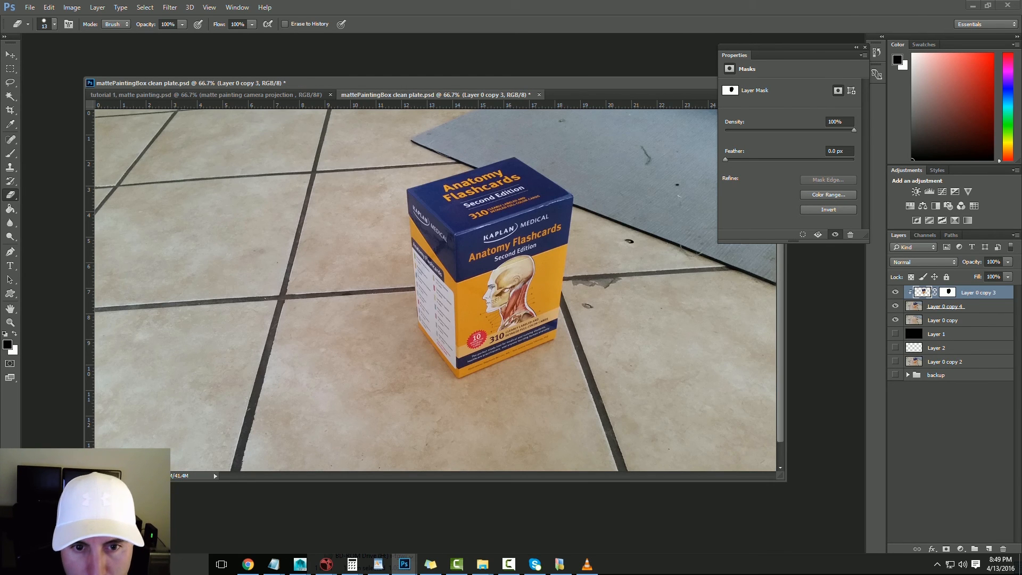
pyautogui.hotkey('ctrl', 'alt', 'z')
pyautogui.hotkey('ctrl', 'alt', 'z')
pyautogui.hotkey('ctrl', 'alt', 'z')
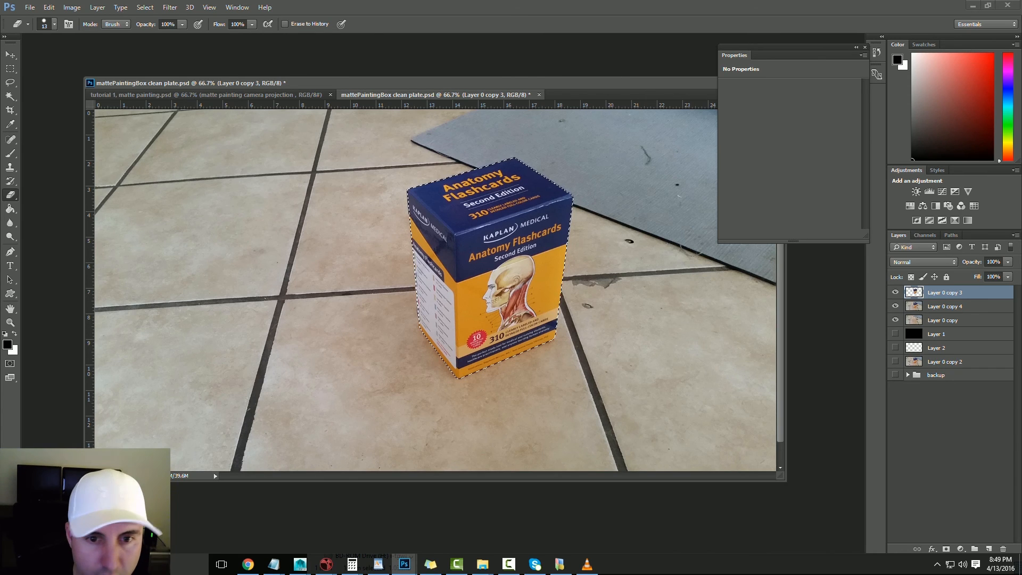
# Hide Layer 0 copy 3 and add a layer mask to Layer 0 copy 4 from the box outline's selection
pyautogui.click(895, 292)
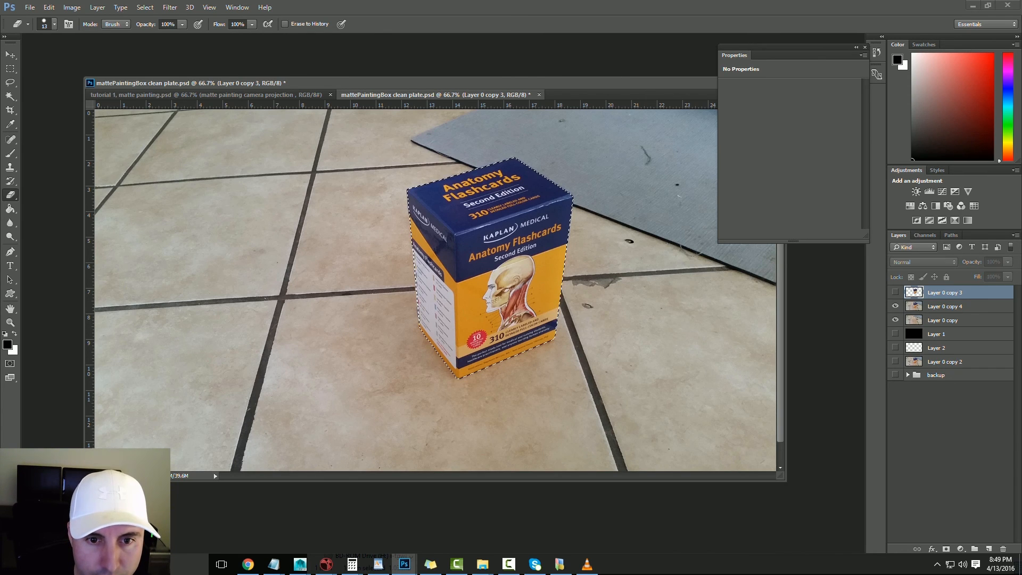
pyautogui.click(895, 306)
pyautogui.click(895, 307)
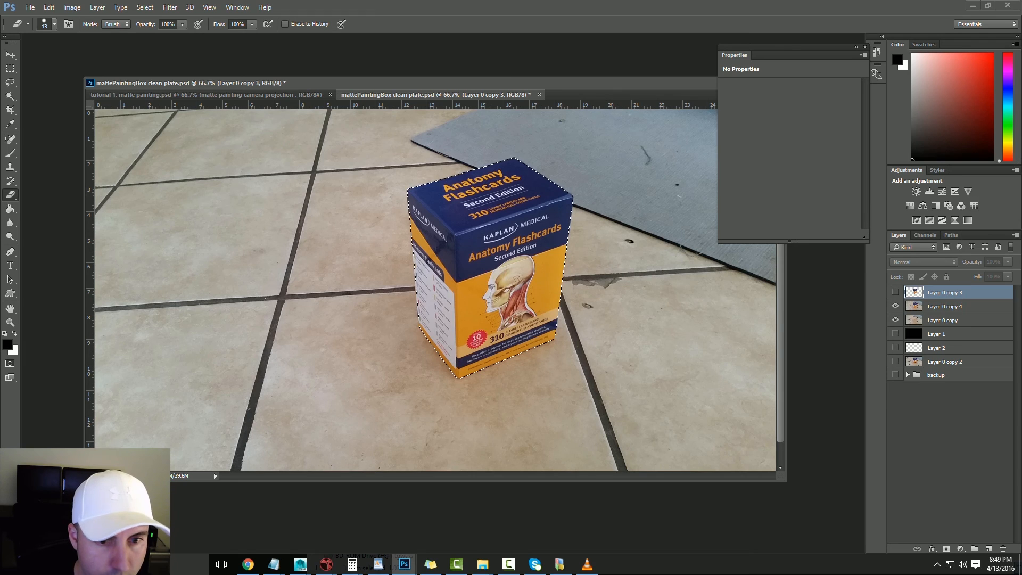
pyautogui.click(945, 306)
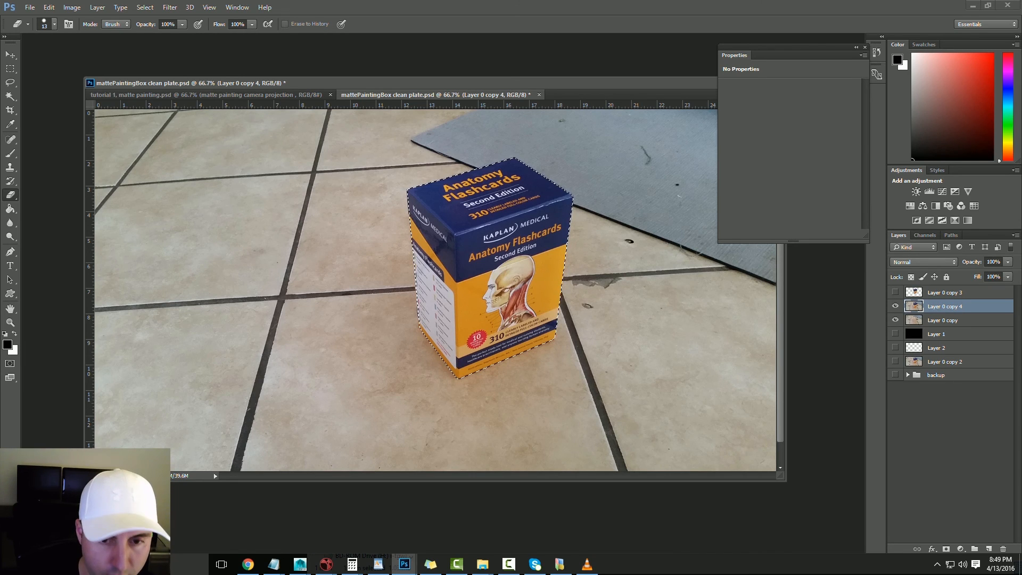
pyautogui.click(946, 549)
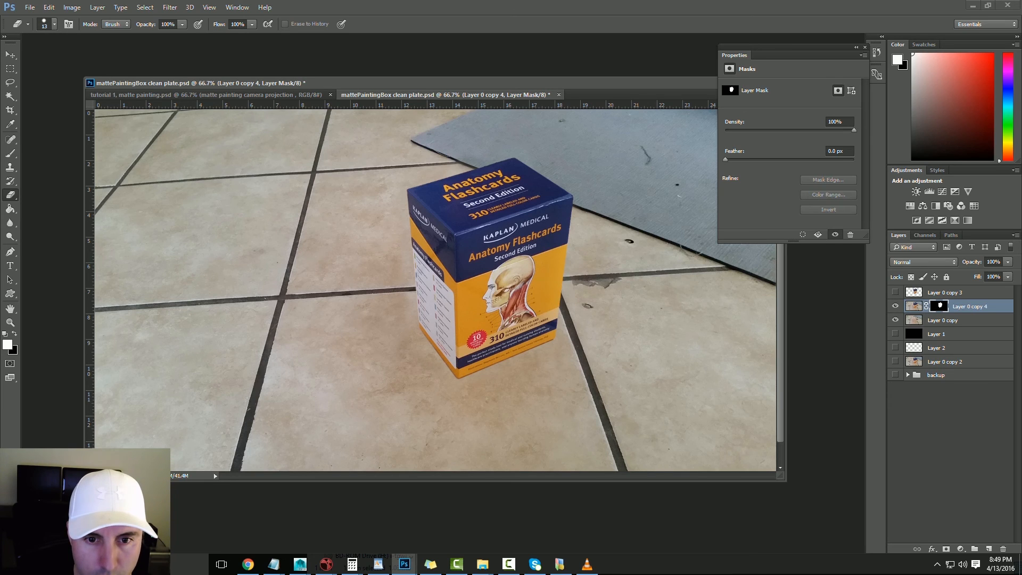
# Invert Layer 0 copy 4's mask to cut the box out of the photo, comparing both mask states
pyautogui.hotkey('ctrl', 'i')
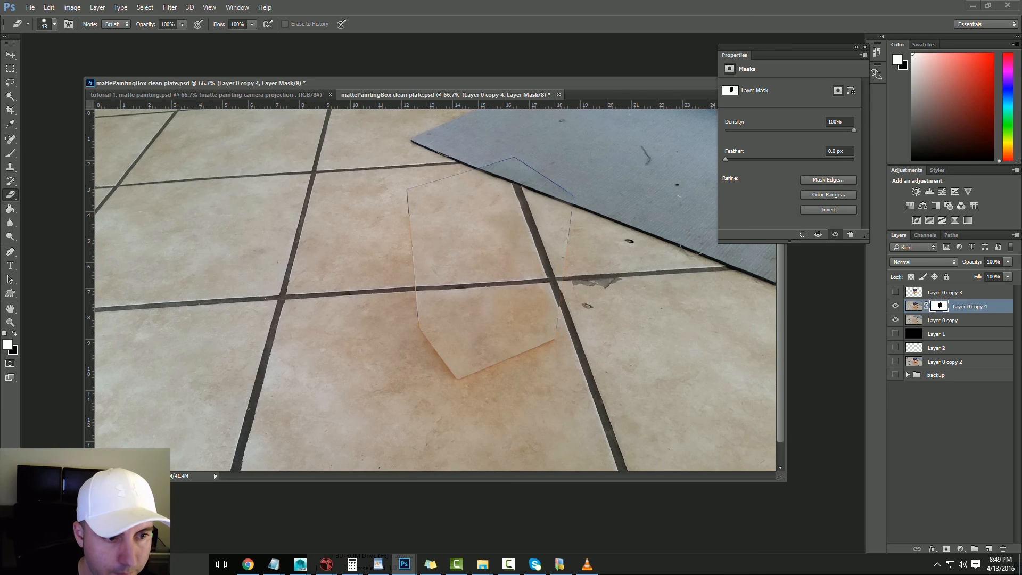
pyautogui.hotkey('ctrl', 'i')
pyautogui.hotkey('ctrl', 'i')
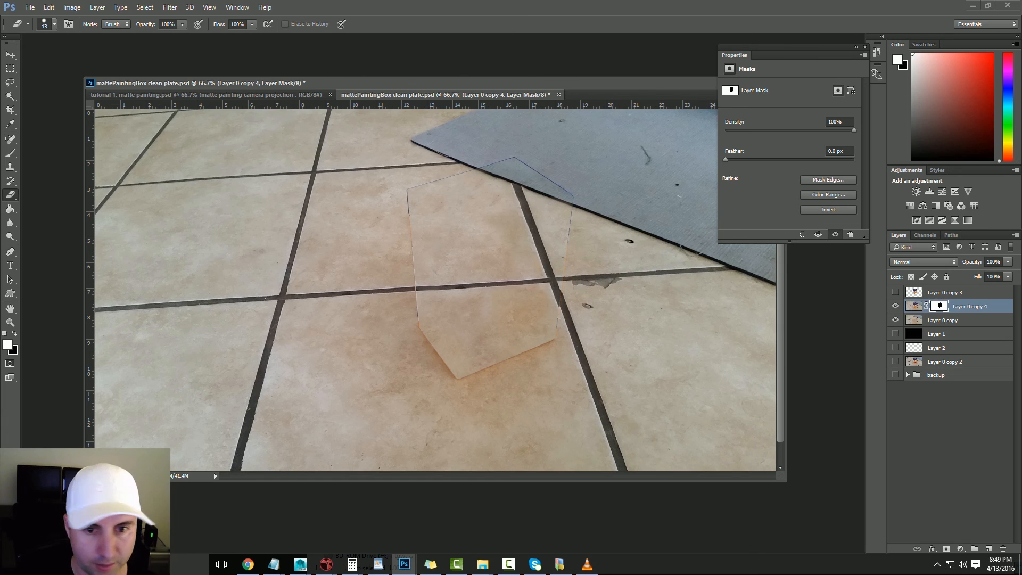
# Merge the masked Layer 0 copy 4 with Layer 0 copy and toggle the merged layer to check it
pyautogui.hotkey('alt', 'shift', '[')
pyautogui.hotkey('ctrl', 'e')
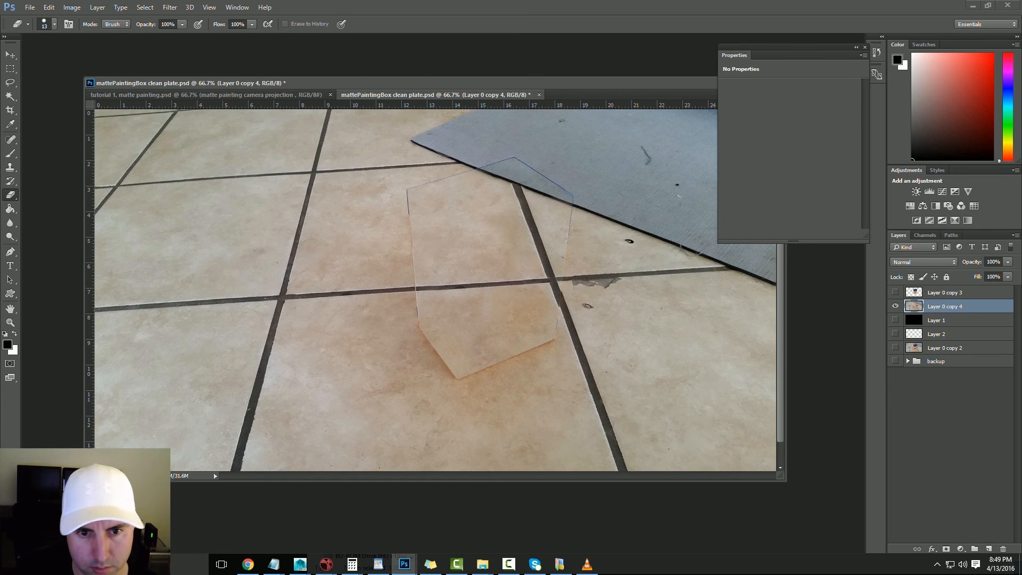
pyautogui.click(896, 306)
pyautogui.click(895, 306)
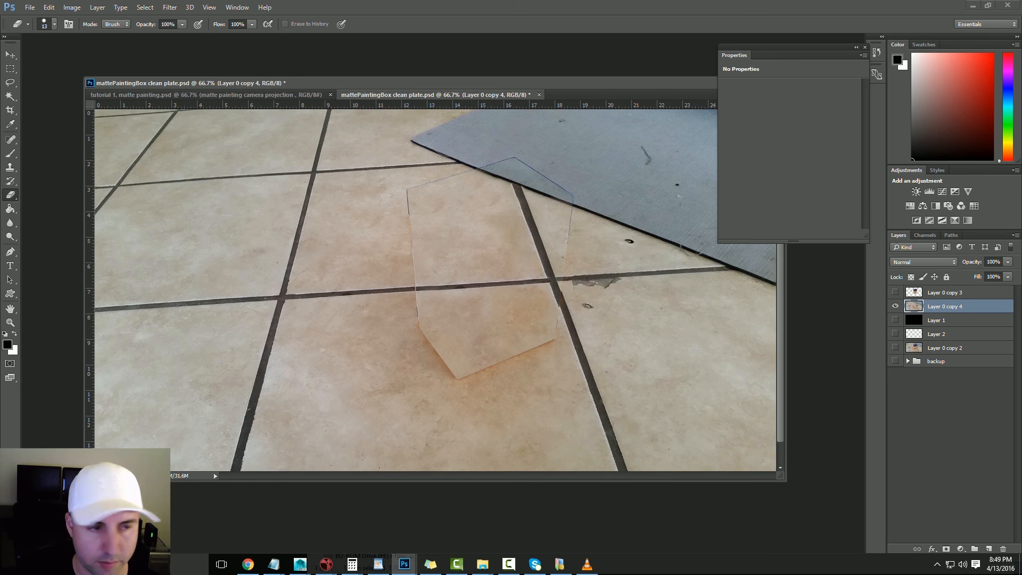
# Switch to the Clone Stamp tool with a brush size of 79, deselect all layers and toggle Layer 0 copy 4 to check it
pyautogui.press('s')
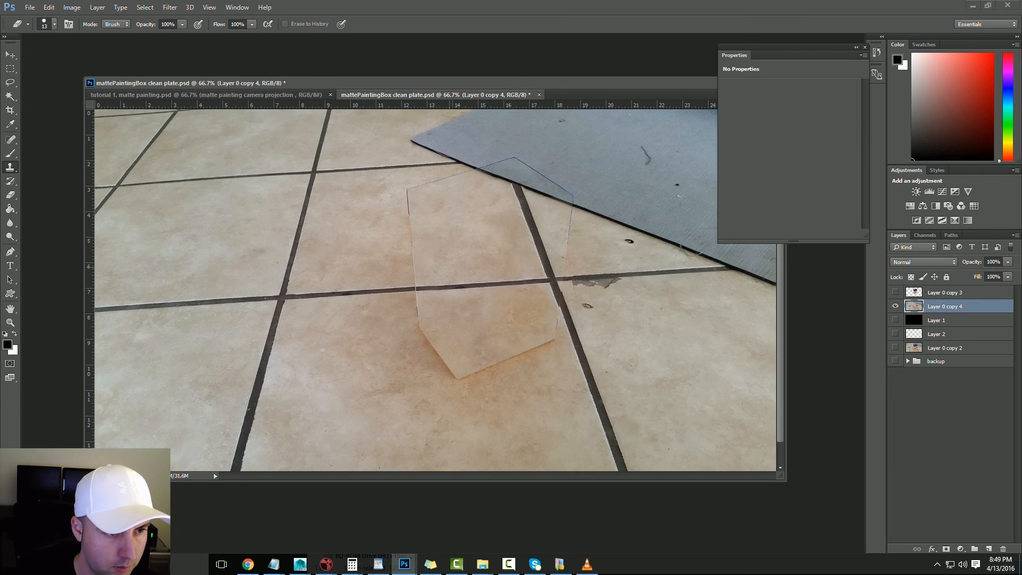
pyautogui.rightClick(421, 277)
pyautogui.moveTo(479, 303); pyautogui.dragTo(494, 303)
pyautogui.click(951, 426)
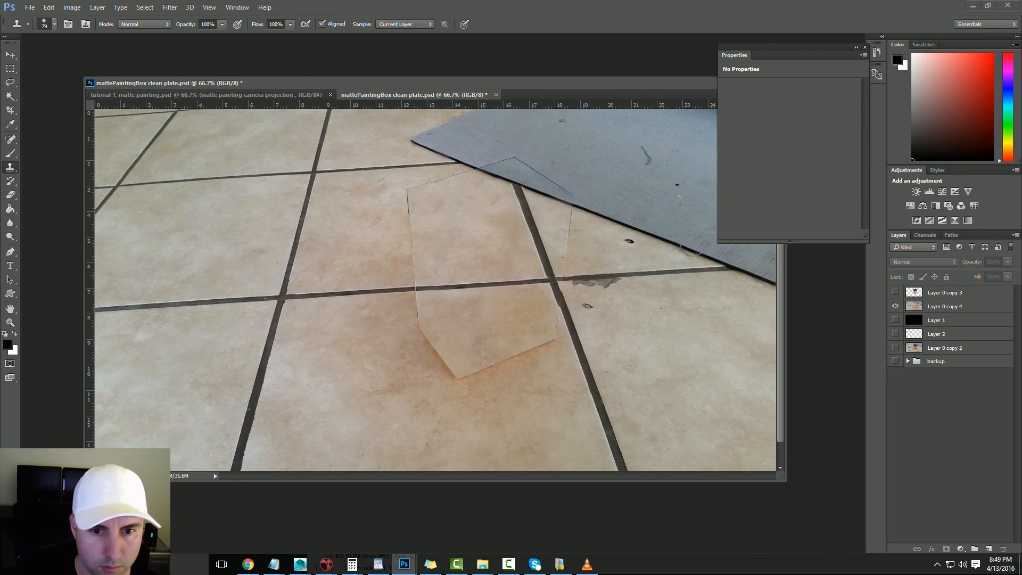
pyautogui.click(895, 306)
pyautogui.click(895, 306)
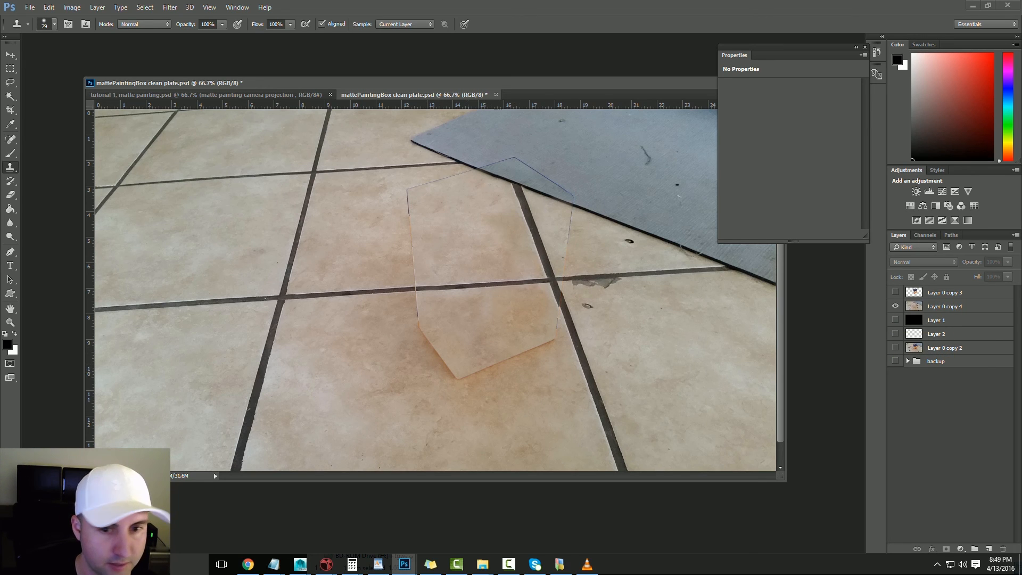
# Select Layer 0 copy 4 for retouching and open mattePaintingBox_BGcleanPlate.jpg from the PHOTOSHOP folder
pyautogui.click(945, 306)
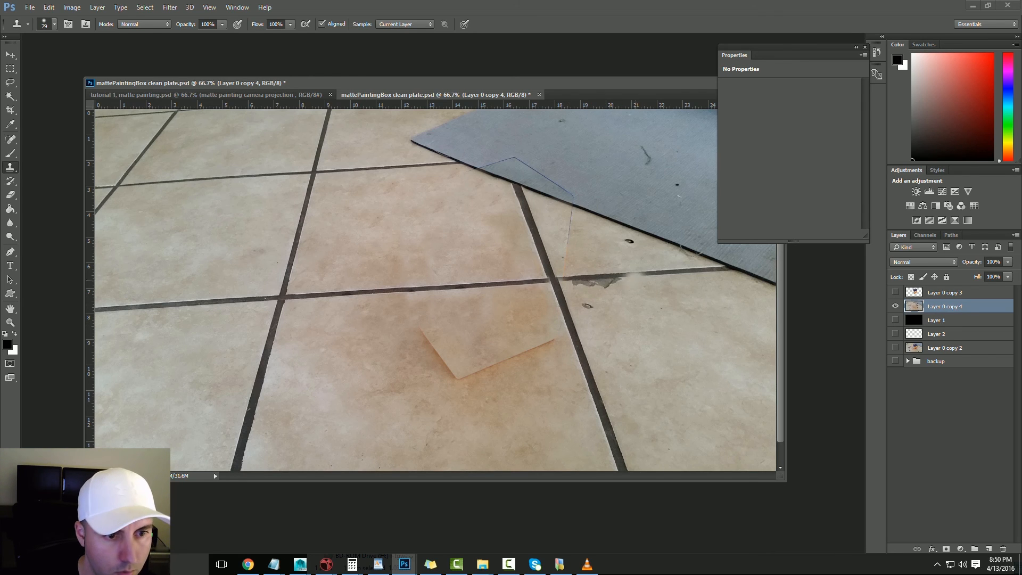
pyautogui.press('alt')
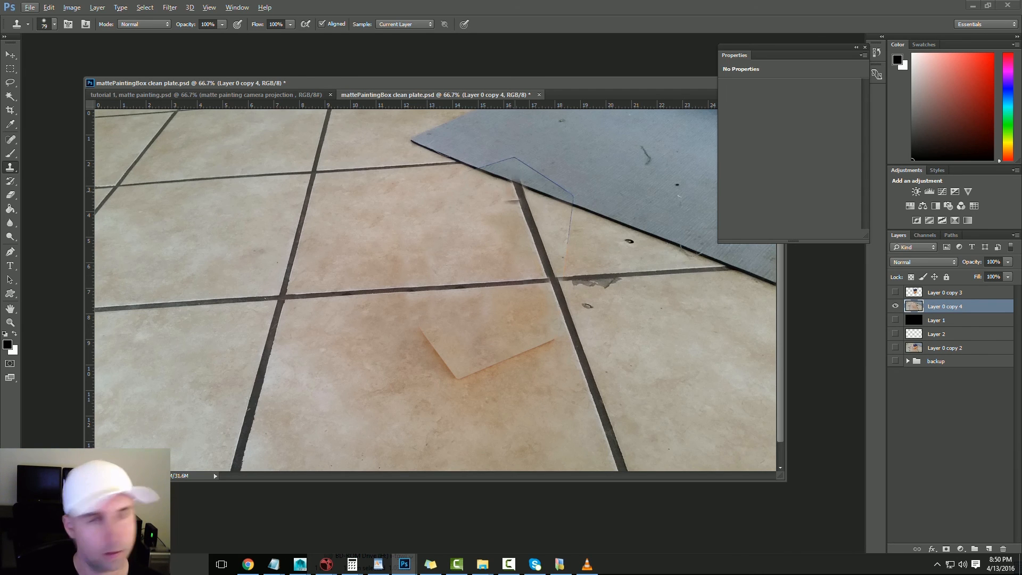
pyautogui.press('Down')
pyautogui.press('Down')
pyautogui.press('Down')
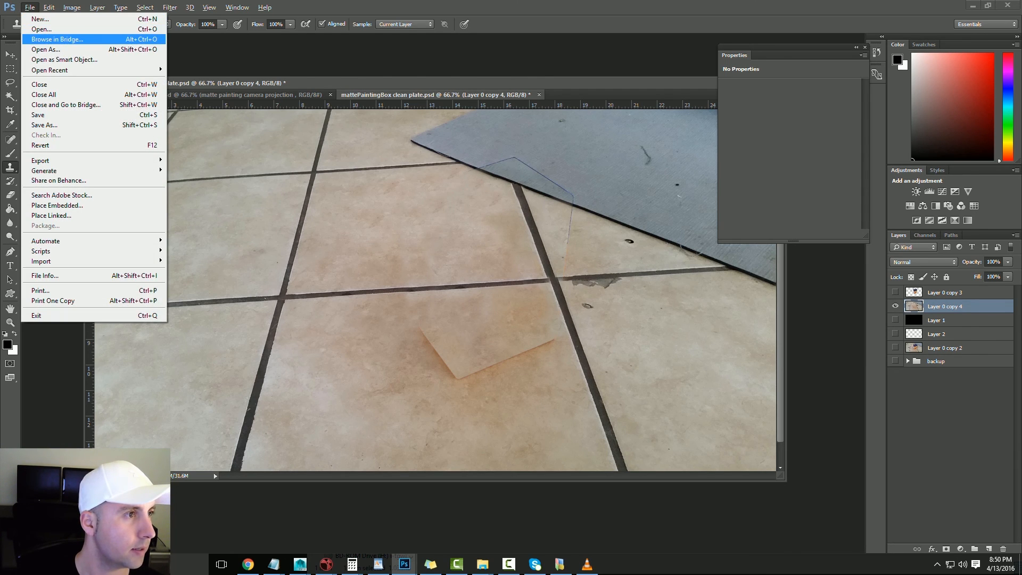
pyautogui.press('Up')
pyautogui.press('Return')
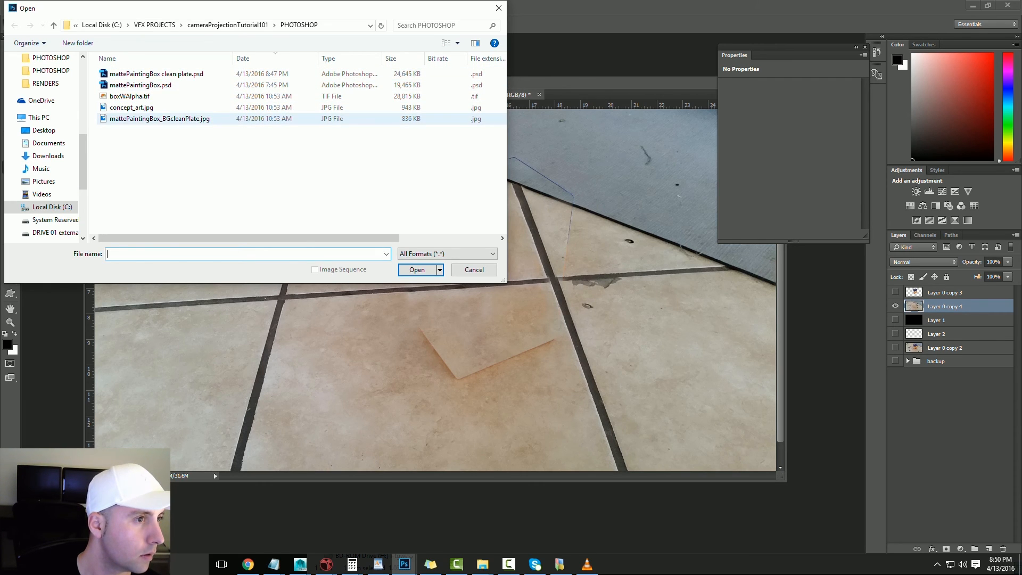
pyautogui.doubleClick(160, 118)
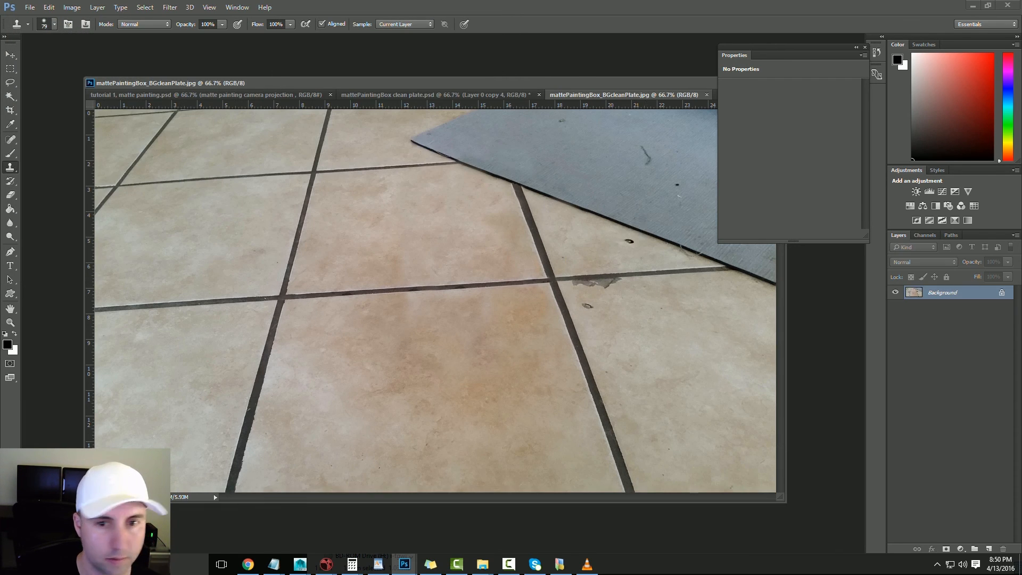
# Move the opened clean plate image into mattePaintingBox clean plate.psd as a new layer above Layer 0 copy 4, close the JPEG and toggle the new layer
pyautogui.moveTo(623, 94); pyautogui.dragTo(522, 282)
pyautogui.press('v')
pyautogui.moveTo(404, 83); pyautogui.dragTo(392, 76)
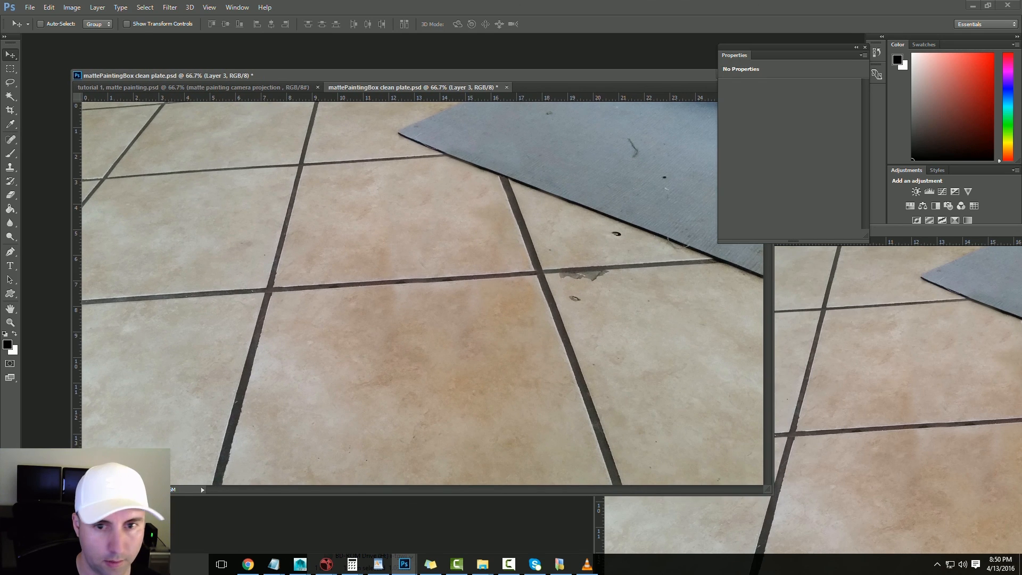
pyautogui.click(1014, 230)
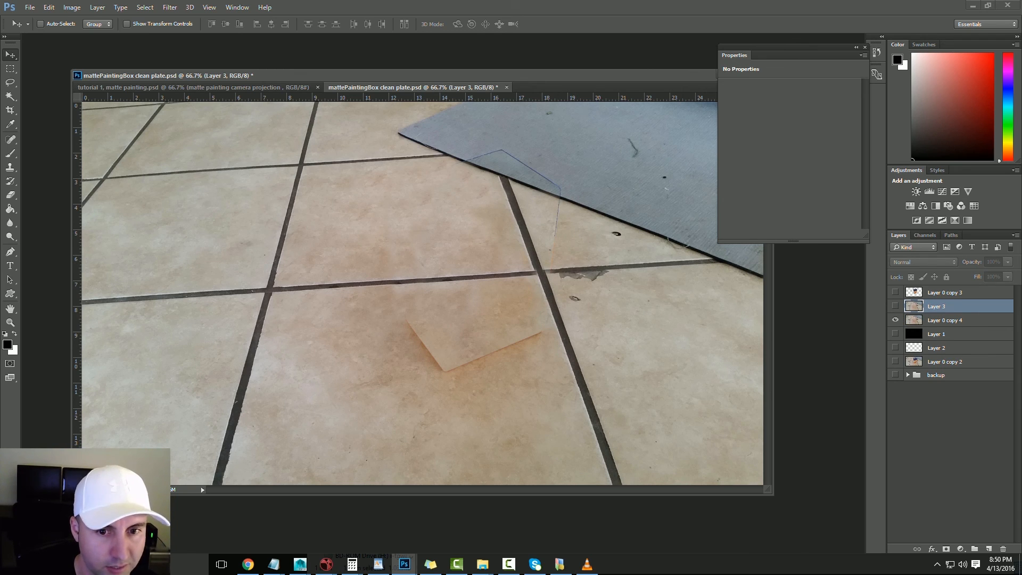
pyautogui.click(895, 306)
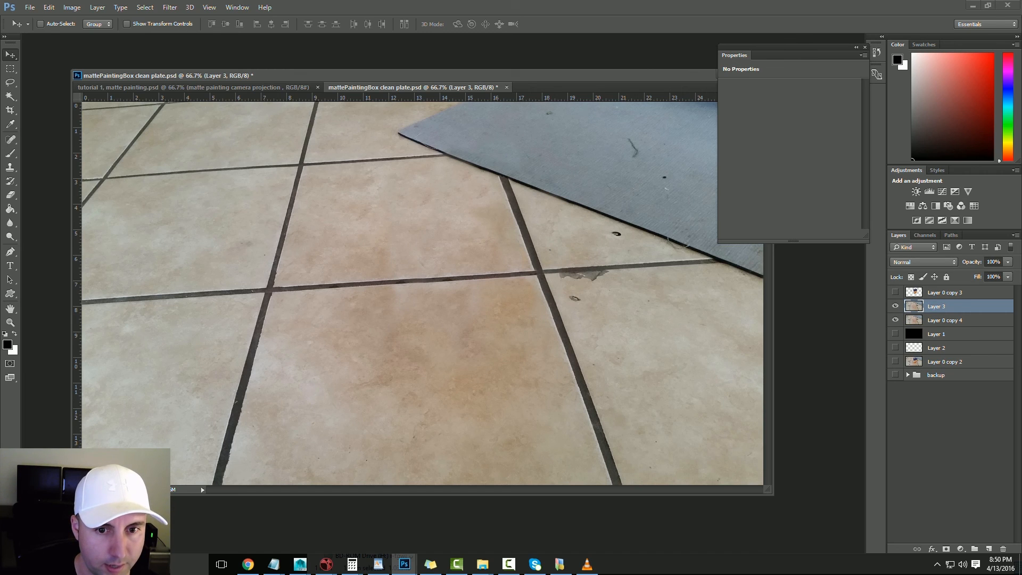
# Set up a soft Eraser brush of 195 px with 0% hardness for Layer 3 and hide Layer 0 copy 4
pyautogui.press('e')
pyautogui.rightClick(509, 352)
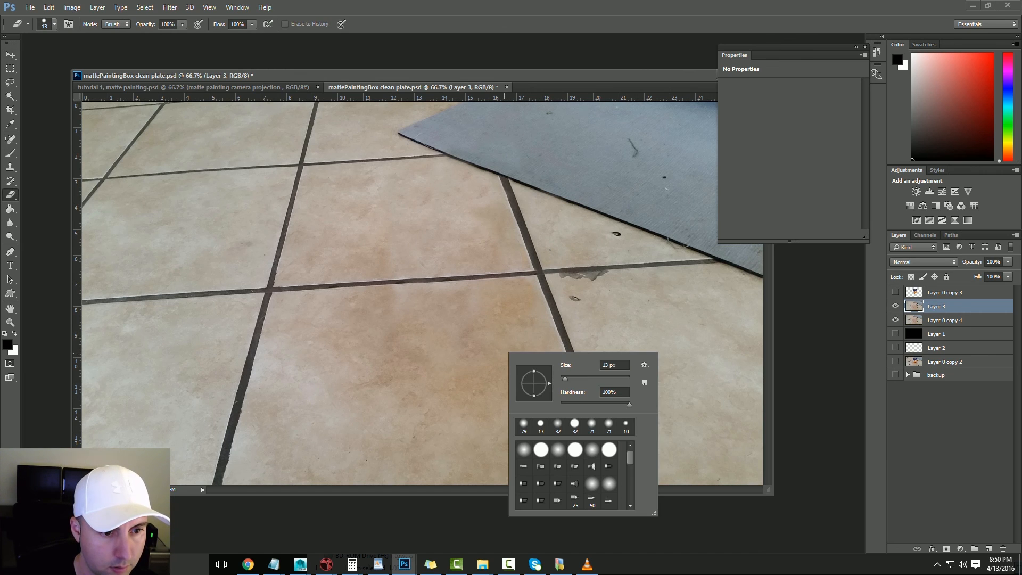
pyautogui.click(579, 378)
pyautogui.click(588, 404)
pyautogui.click(895, 320)
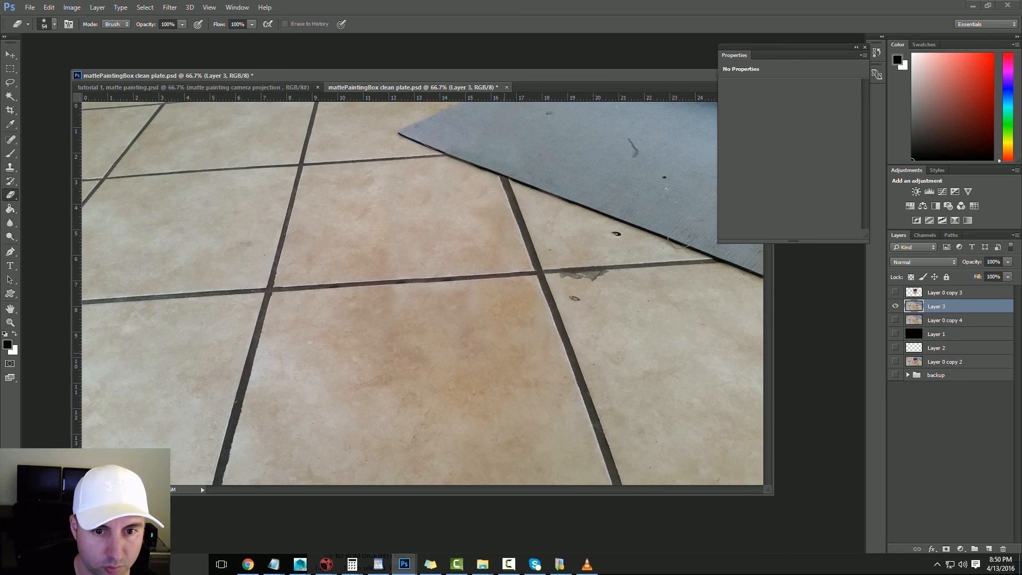
pyautogui.rightClick(540, 345)
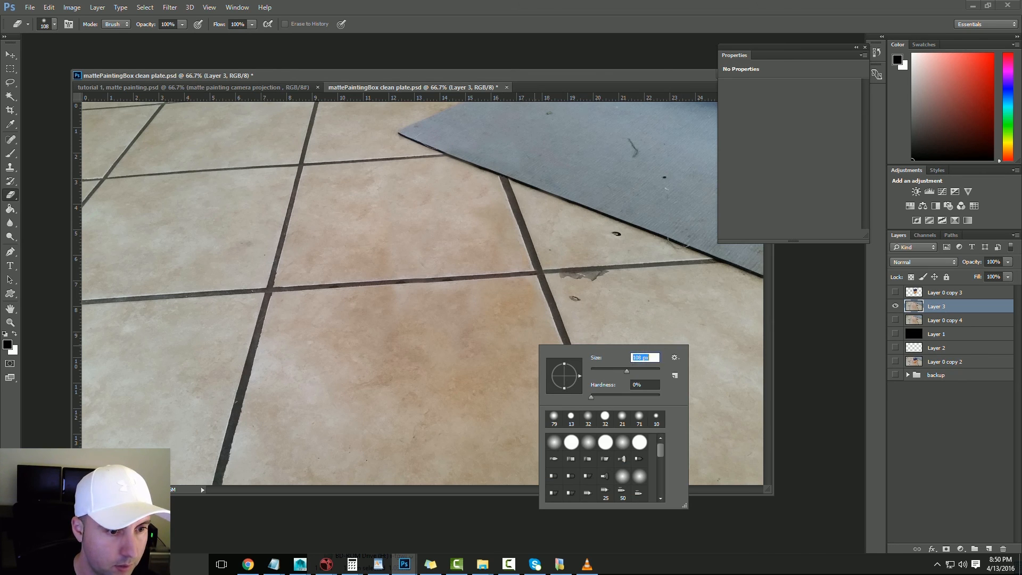
pyautogui.write('195')
pyautogui.press('Return')
# Erase Layer 3 over the box's base area to expose Layer 0 copy 4 beneath, toggling both layers to compare
pyautogui.click(441, 347)
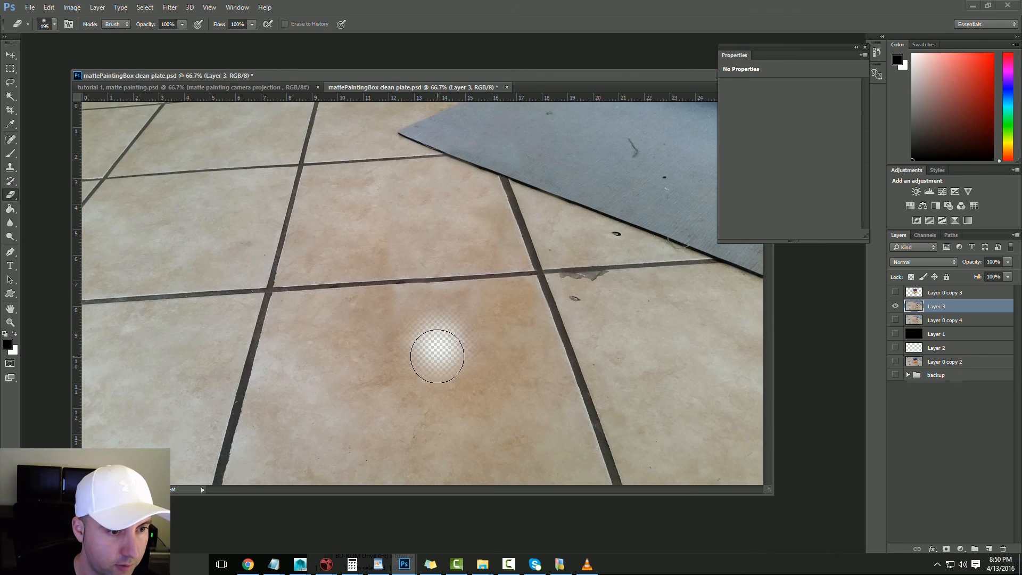
pyautogui.moveTo(403, 343)
pyautogui.mouseDown()
pyautogui.moveTo(511, 359)
pyautogui.moveTo(527, 347)
pyautogui.mouseUp()
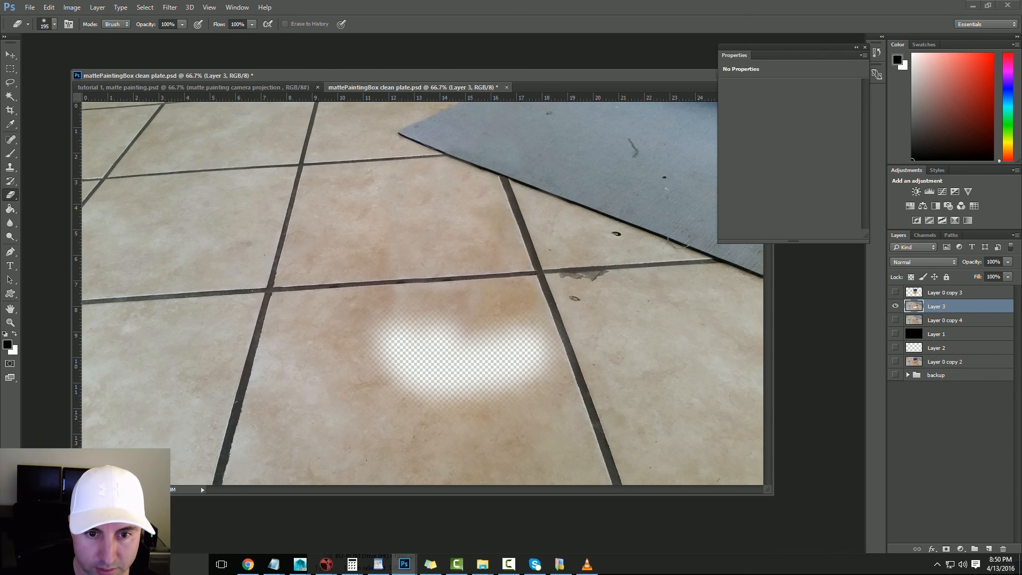
pyautogui.click(895, 306)
pyautogui.click(895, 320)
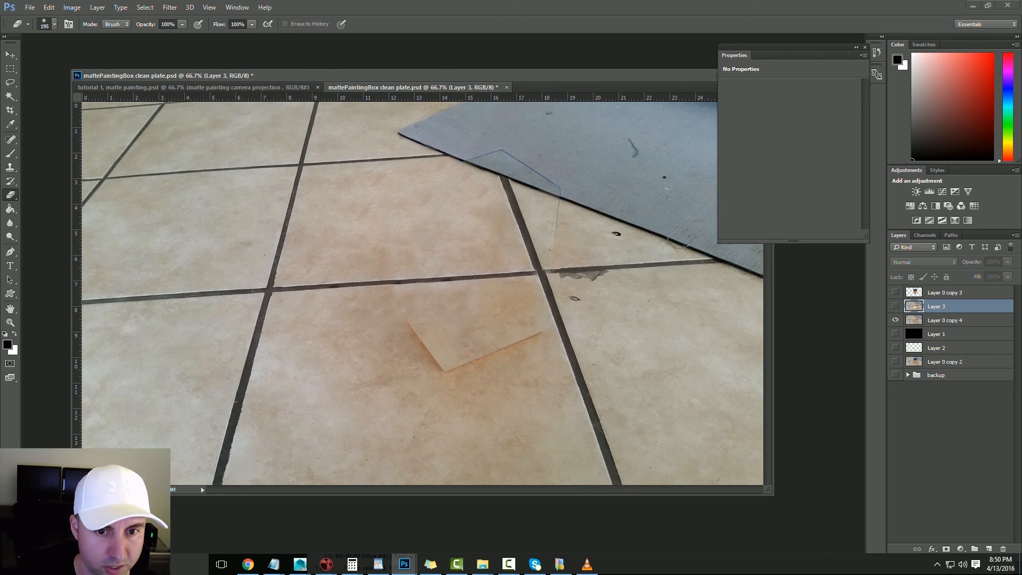
pyautogui.click(895, 306)
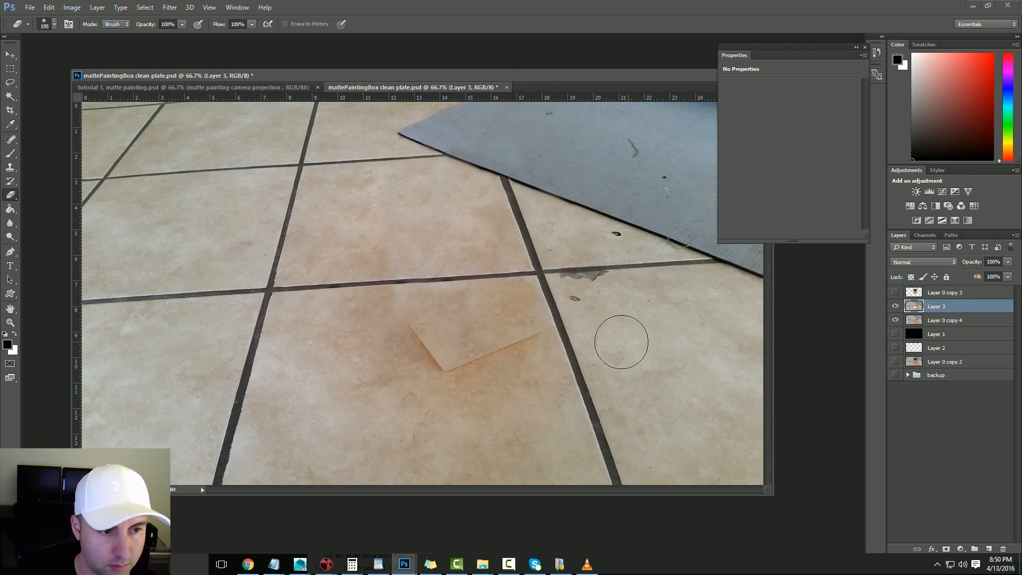
pyautogui.moveTo(486, 344); pyautogui.dragTo(485, 346)
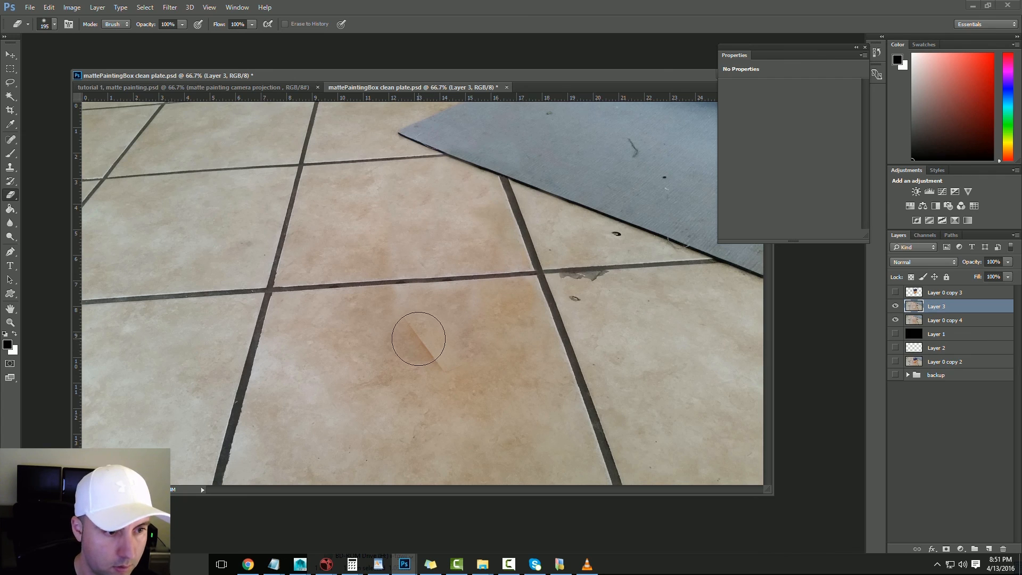
pyautogui.moveTo(419, 347)
pyautogui.mouseDown()
pyautogui.moveTo(440, 372)
pyautogui.moveTo(520, 352)
pyautogui.moveTo(527, 340)
pyautogui.mouseUp()
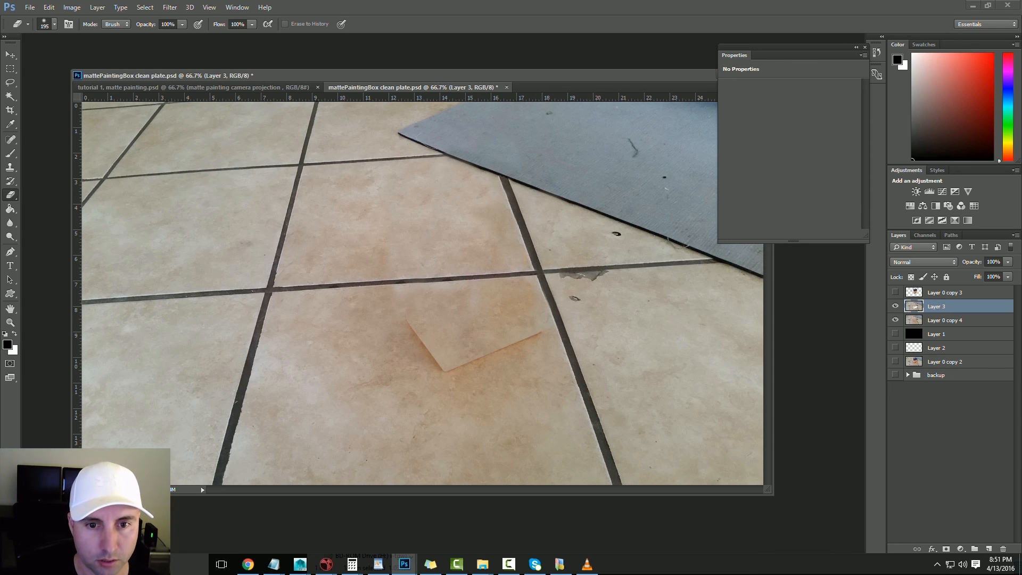
pyautogui.keyDown('shift'); pyautogui.click(945, 320); pyautogui.keyUp('shift')
pyautogui.click(950, 426)
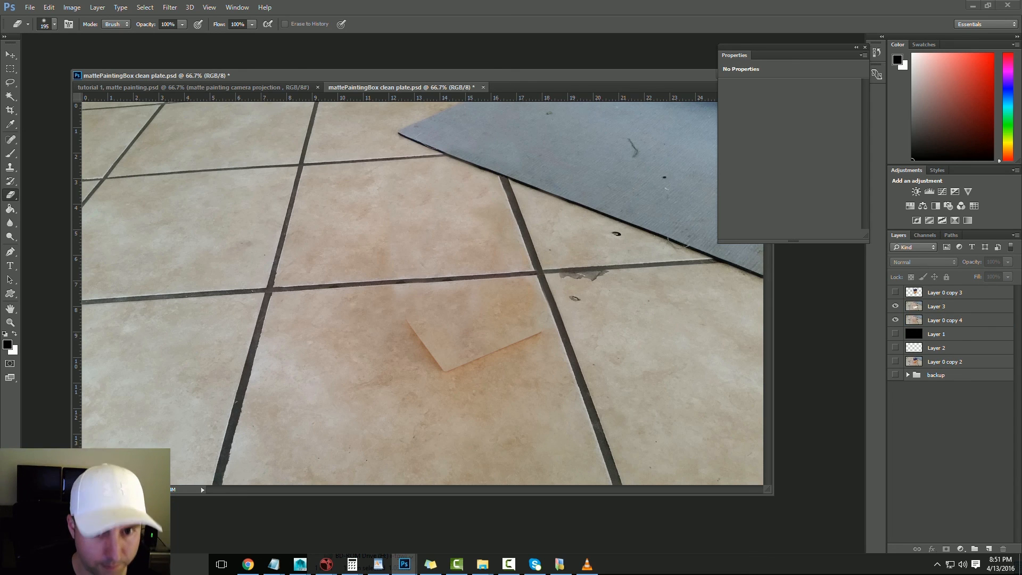
pyautogui.hotkey('ctrl', 'shift', 's')
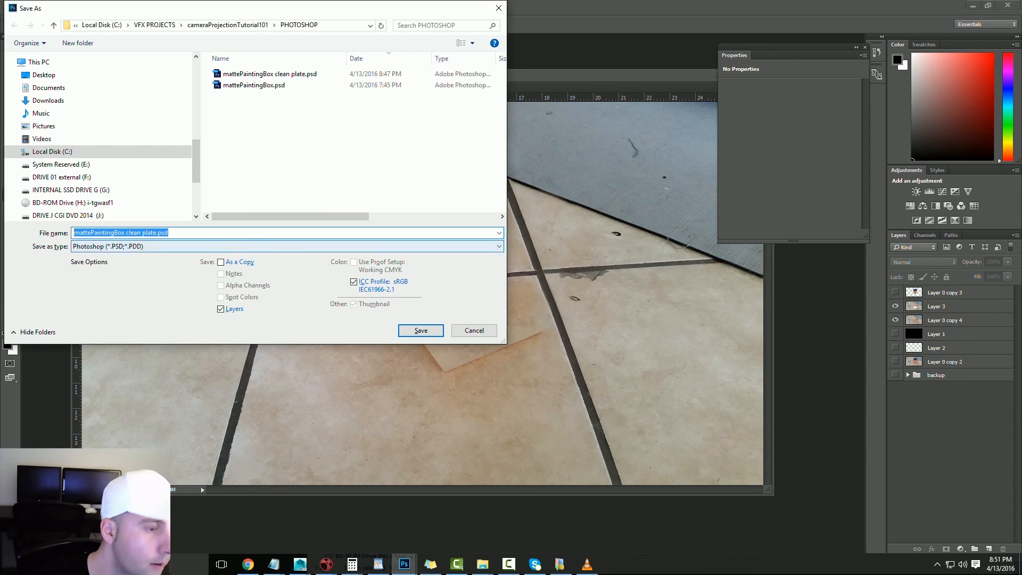
pyautogui.click(458, 247)
pyautogui.click(458, 246)
pyautogui.click(474, 330)
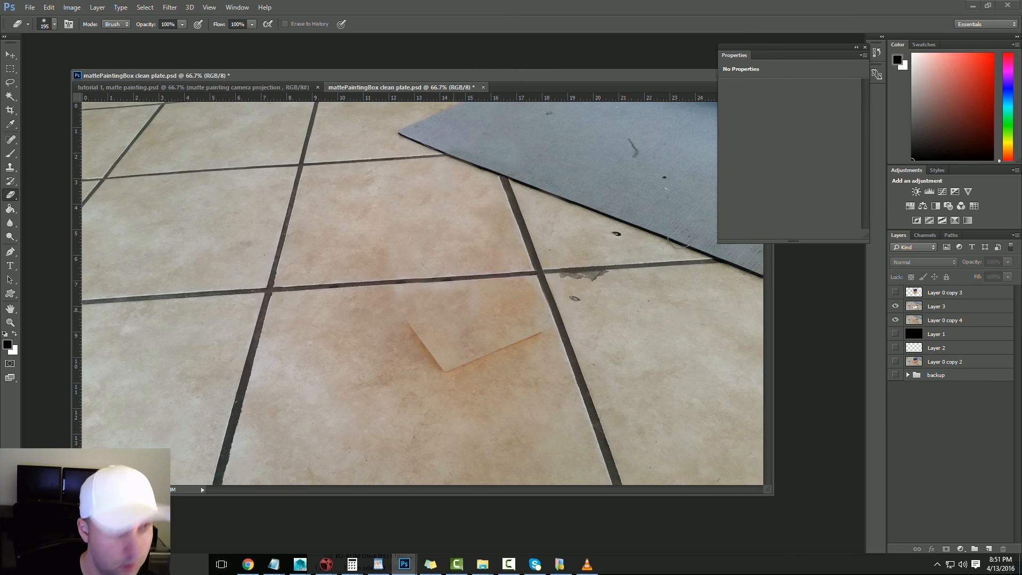
# Start saving the document as a copy in JPEG format
pyautogui.click(30, 7)
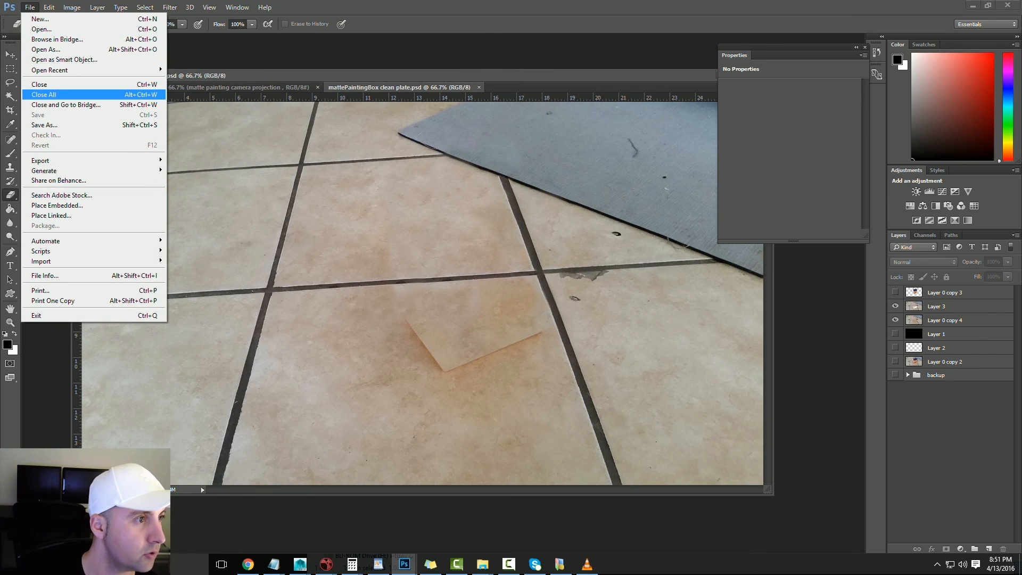
pyautogui.click(45, 125)
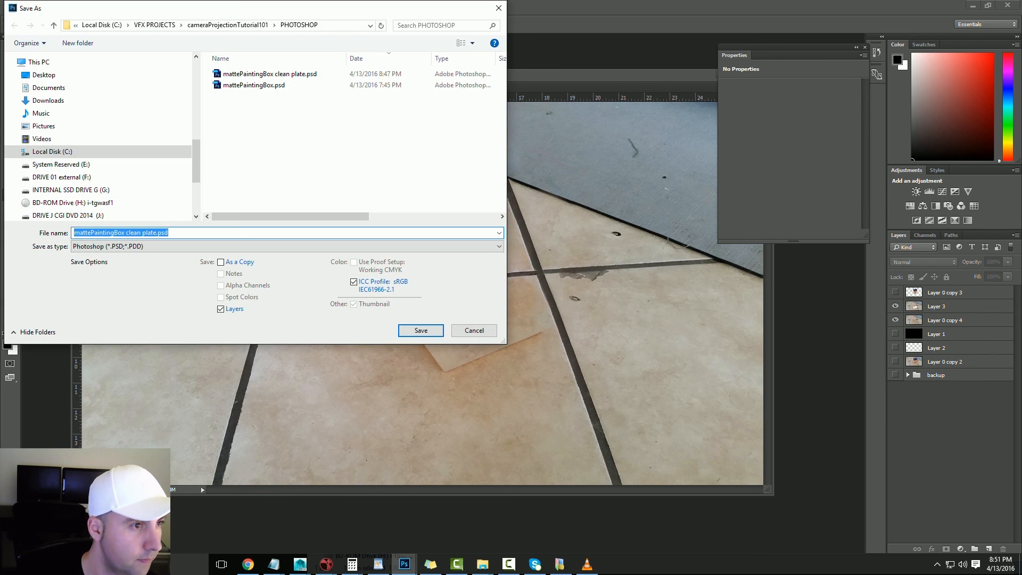
pyautogui.click(215, 247)
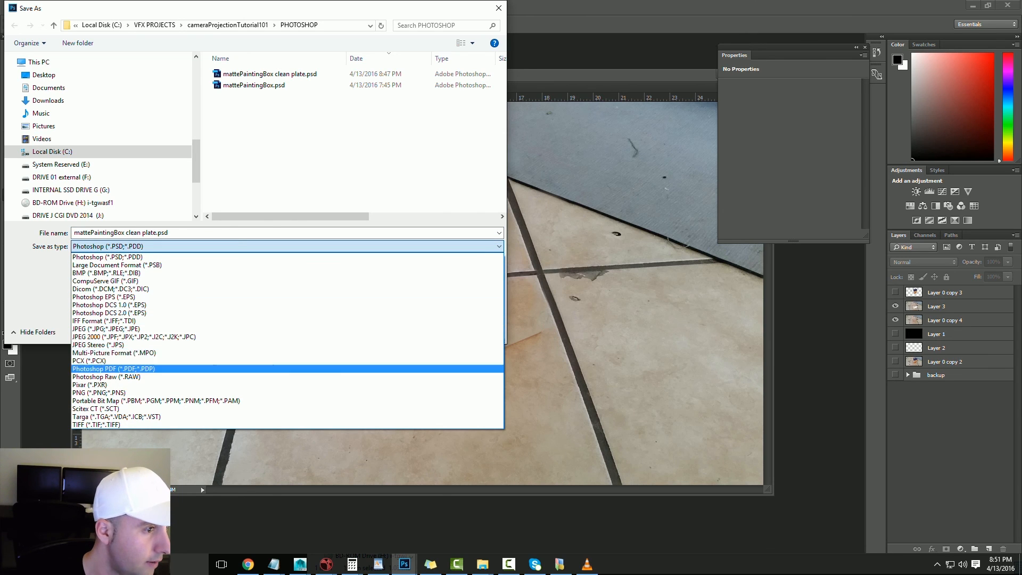
pyautogui.press('Up')
pyautogui.press('Up')
pyautogui.press('Up')
pyautogui.press('Up')
pyautogui.press('Up')
pyautogui.press('Return')
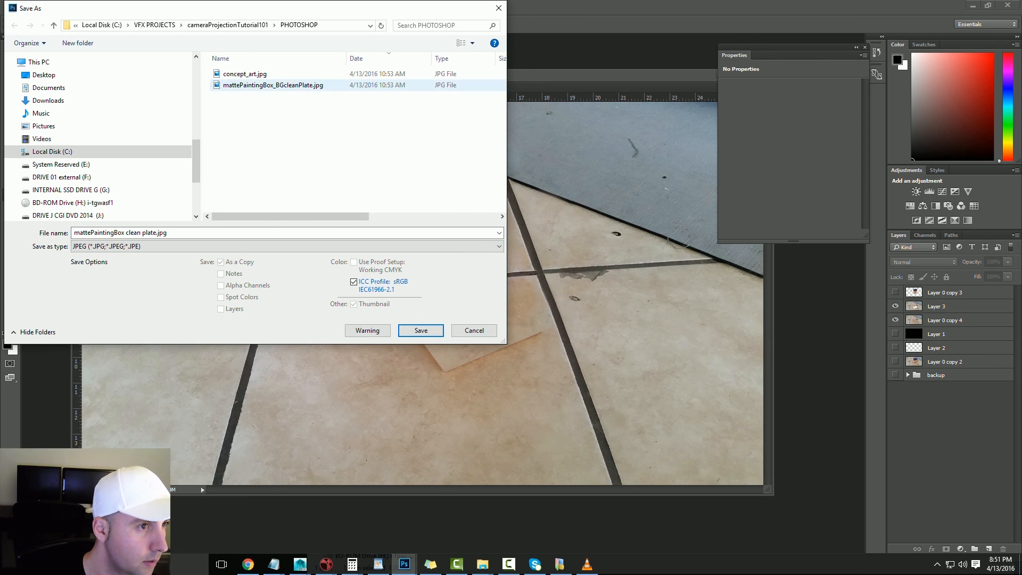
# Name the JPEG copy mattePaintingBox_BGcleanPlateV2.jpg and save it at Maximum quality 12, Baseline Optimized
pyautogui.click(273, 85)
pyautogui.click(161, 233)
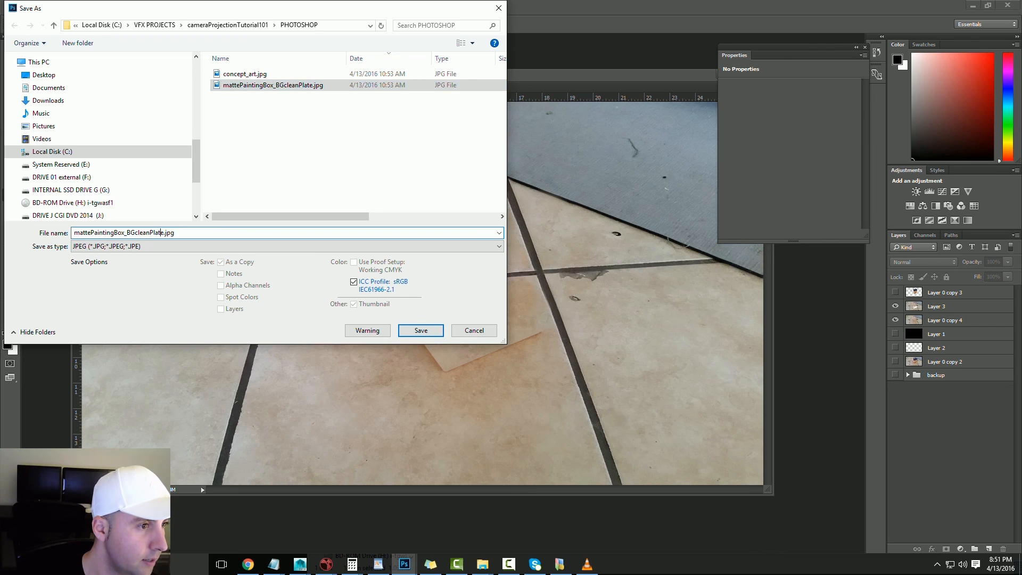
pyautogui.write('V2')
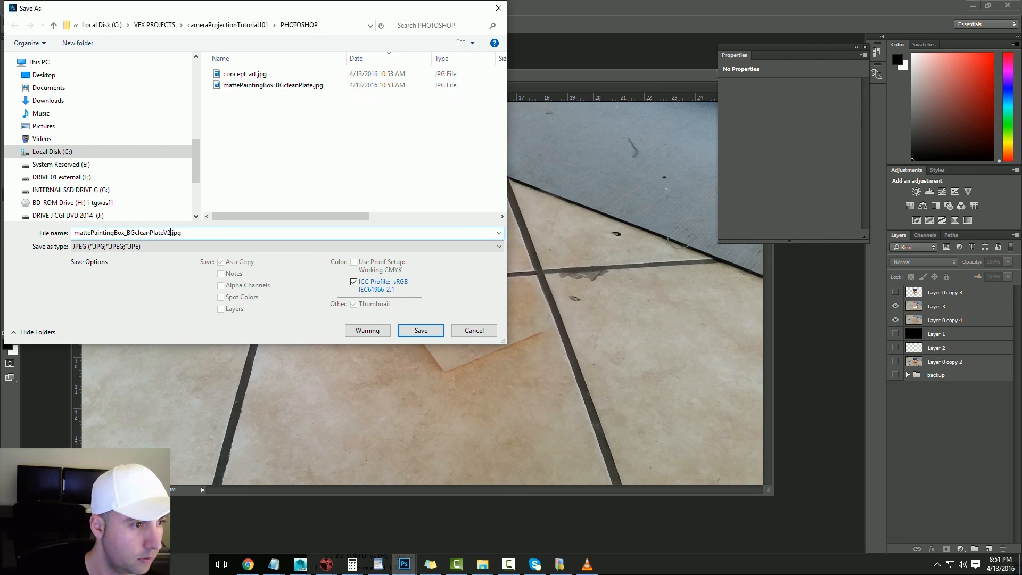
pyautogui.press('Return')
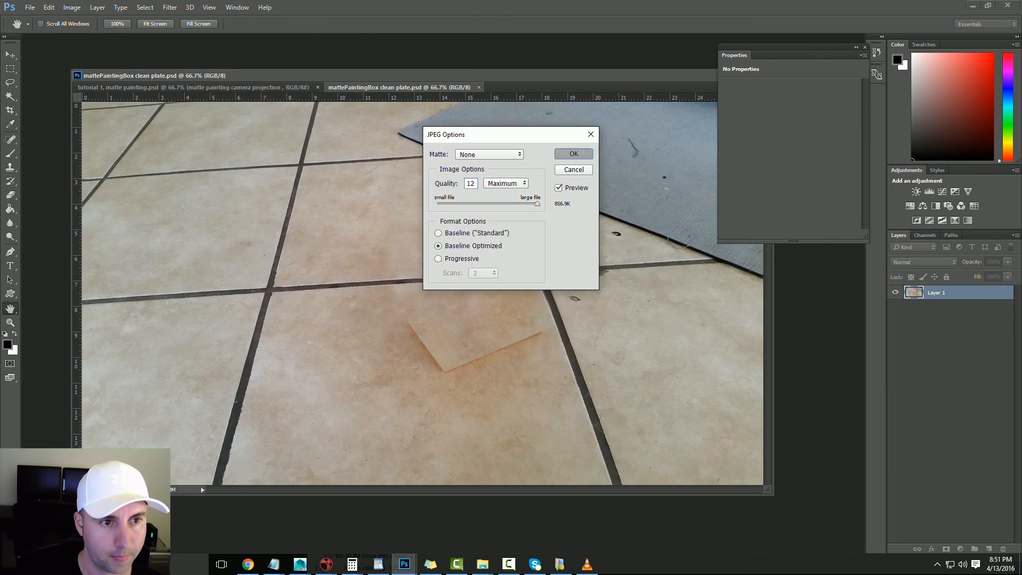
pyautogui.press('Return')
# Switch to the 101.nk project in Nuke and duplicate the Read1 node that loads the background clean plate
pyautogui.moveTo(327, 564)
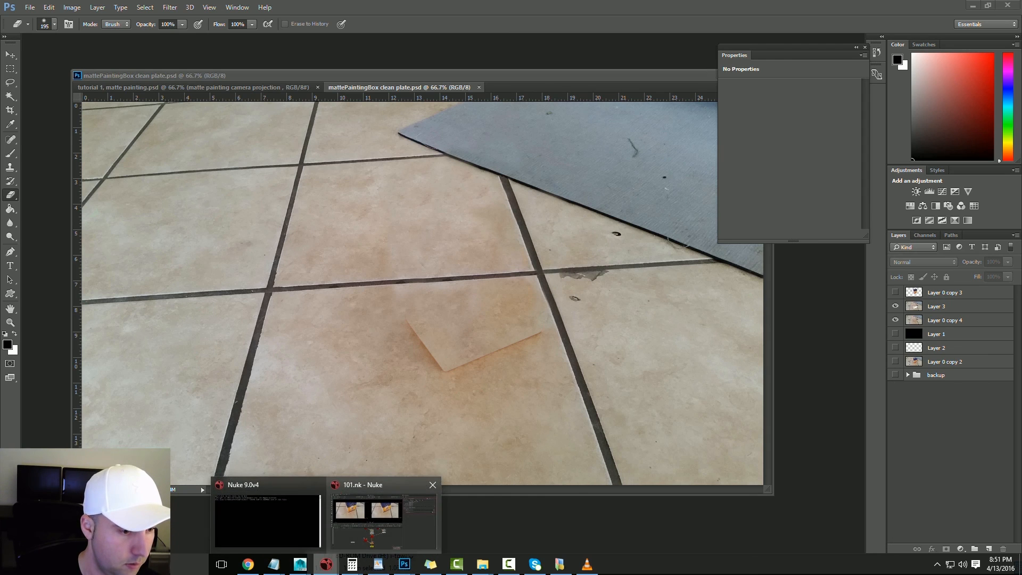
pyautogui.click(381, 520)
pyautogui.click(484, 430)
pyautogui.scroll(-5, 485, 430)
pyautogui.moveTo(484, 431); pyautogui.dragTo(459, 492, button='middle')
pyautogui.scroll(4, 470, 451)
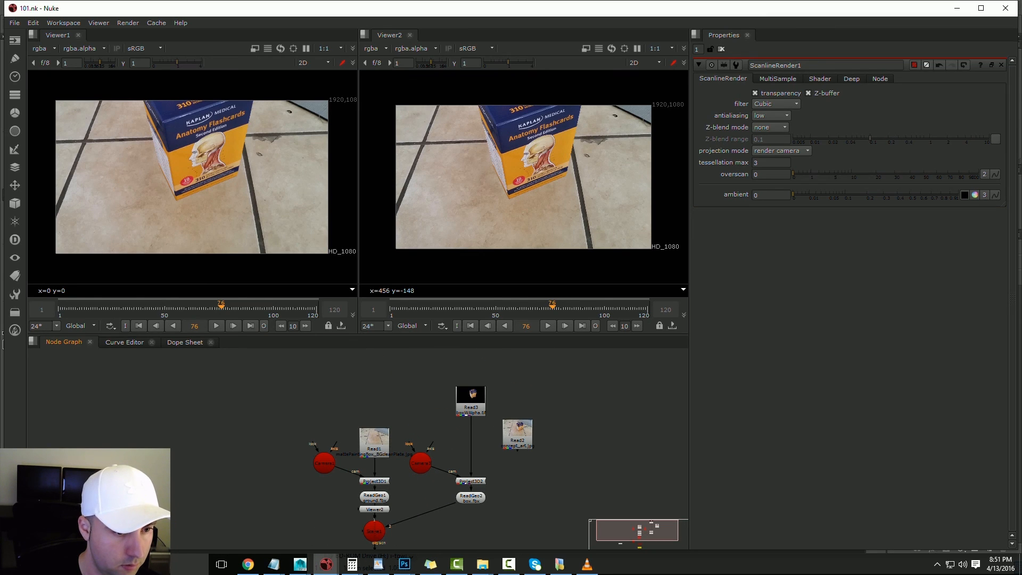
pyautogui.doubleClick(374, 449)
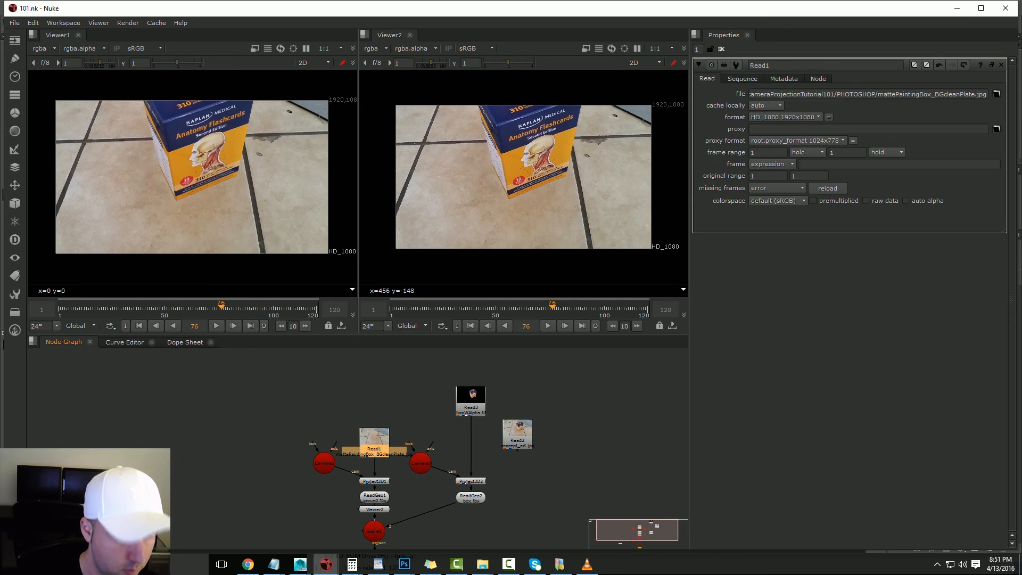
pyautogui.hotkey('ctrl', 'c')
pyautogui.hotkey('ctrl', 'v')
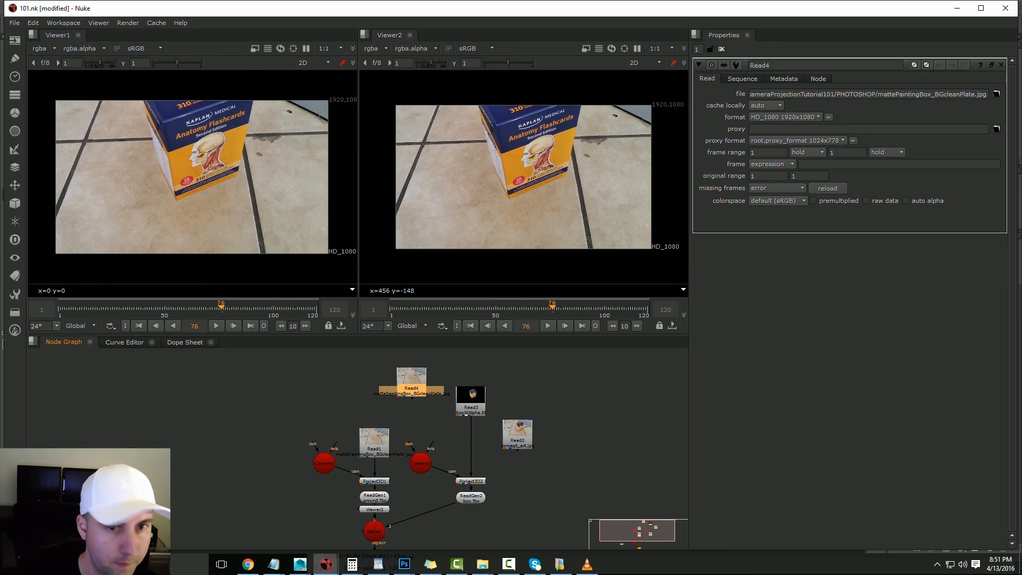
# Point the duplicated Read node to mattePaintingBox_BGcleanPlateV2.jpg
pyautogui.click(976, 94)
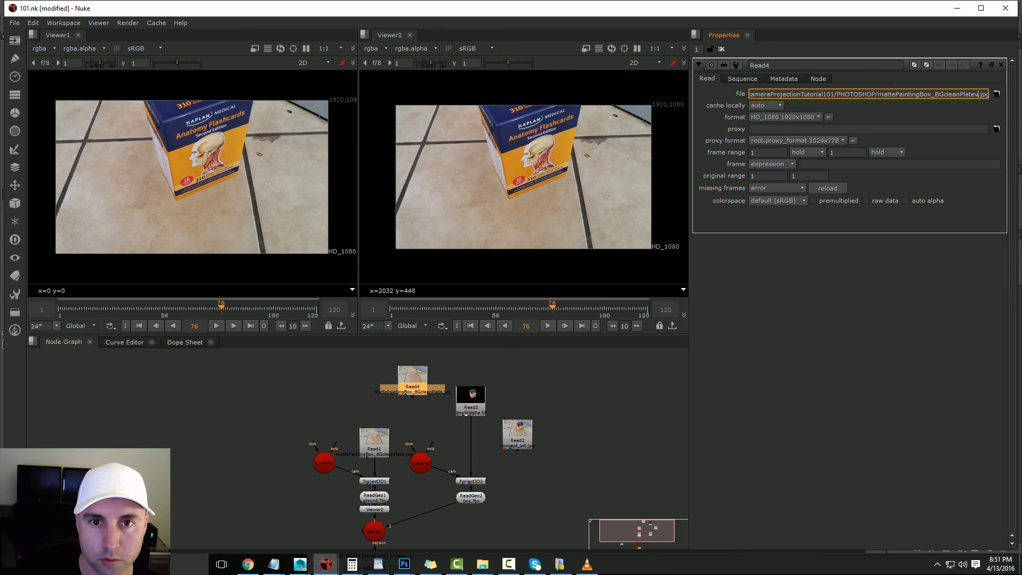
pyautogui.write('V2')
pyautogui.press('Return')
# Connect Read1 to viewer input 1 and the V2 clean plate Read node to input 2, and view input 1
pyautogui.click(374, 448)
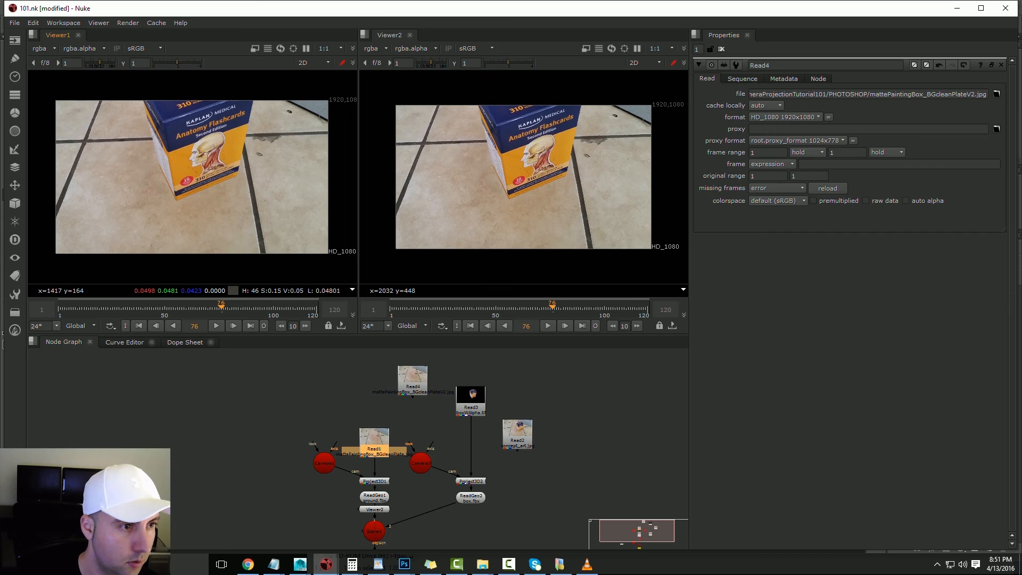
pyautogui.press('1')
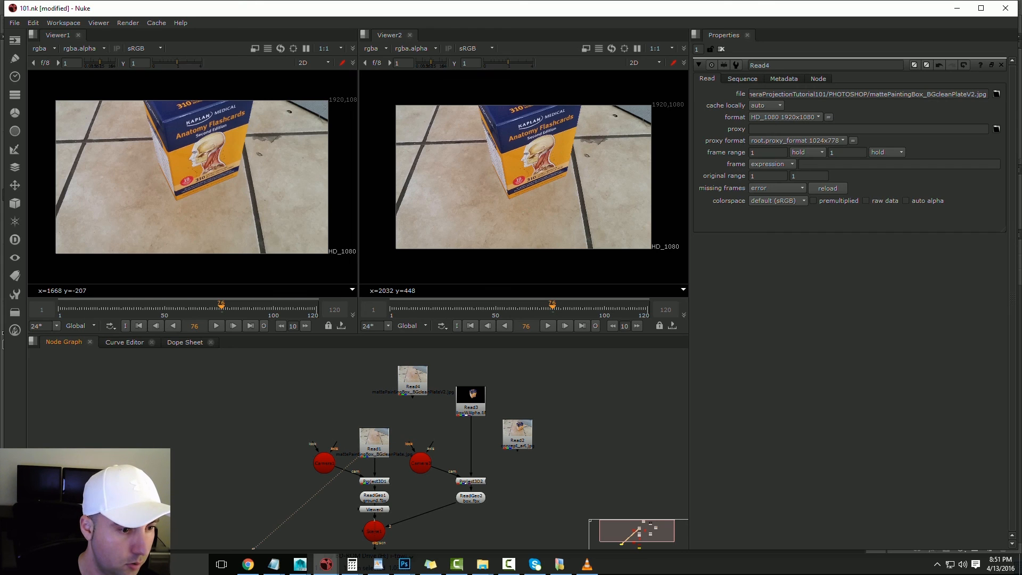
pyautogui.click(413, 380)
pyautogui.press('2')
pyautogui.press('1')
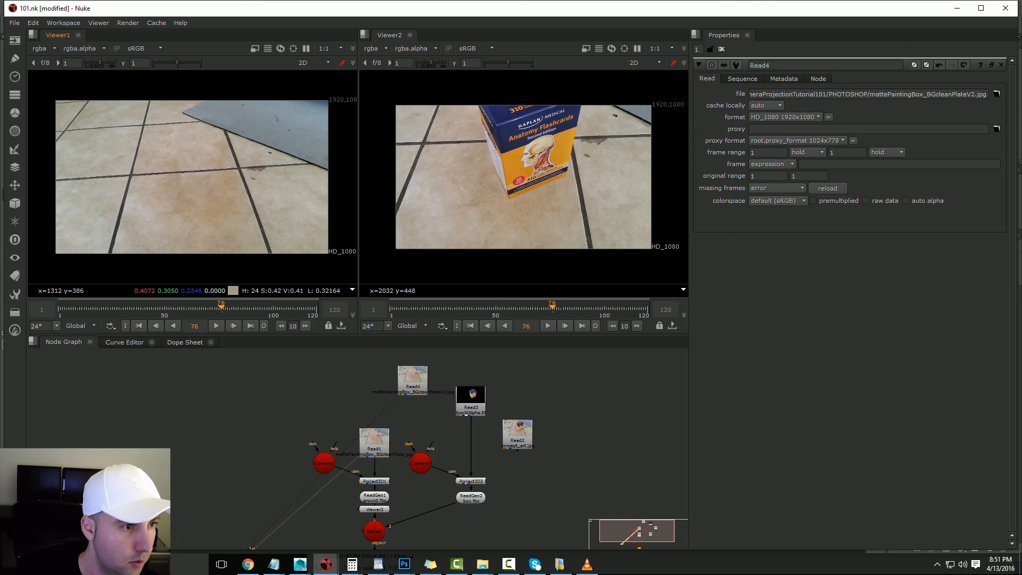
# Compare the two clean plates in Viewer1 by switching from Read1 to the V2 plate on input 2
pyautogui.scroll(1, 192, 181)
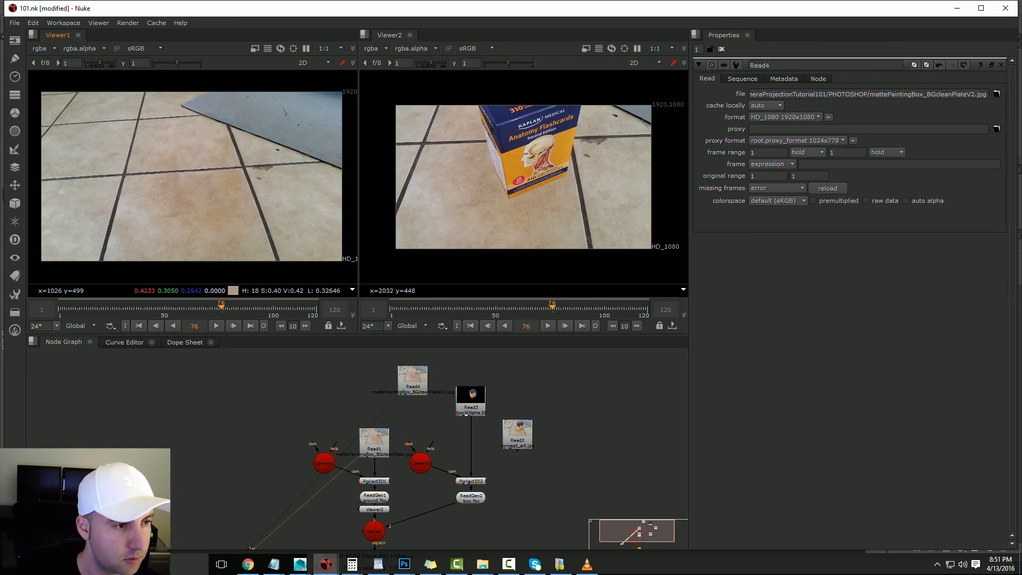
pyautogui.click(413, 381)
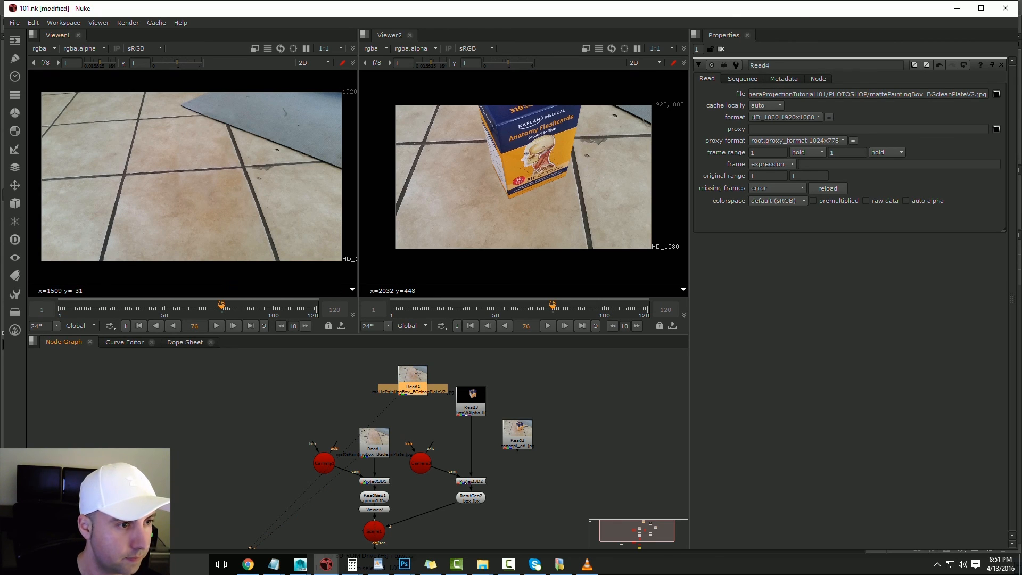
pyautogui.click(298, 498)
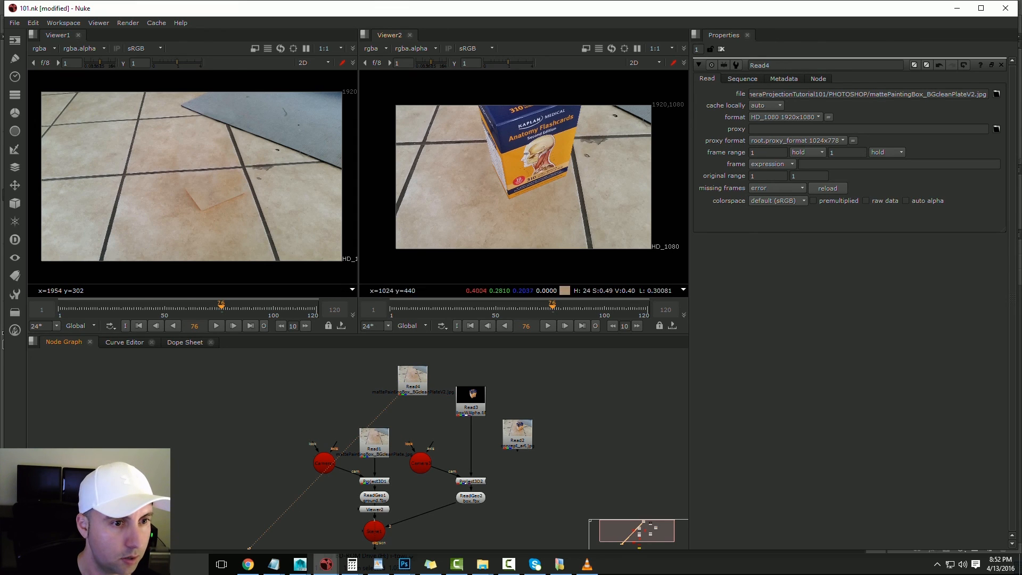
# Rewire the Project3D1 image input from Read1 to the V2 clean plate node Read4 and check the projection in Viewer2
pyautogui.moveTo(511, 474); pyautogui.dragTo(511, 401, button='middle')
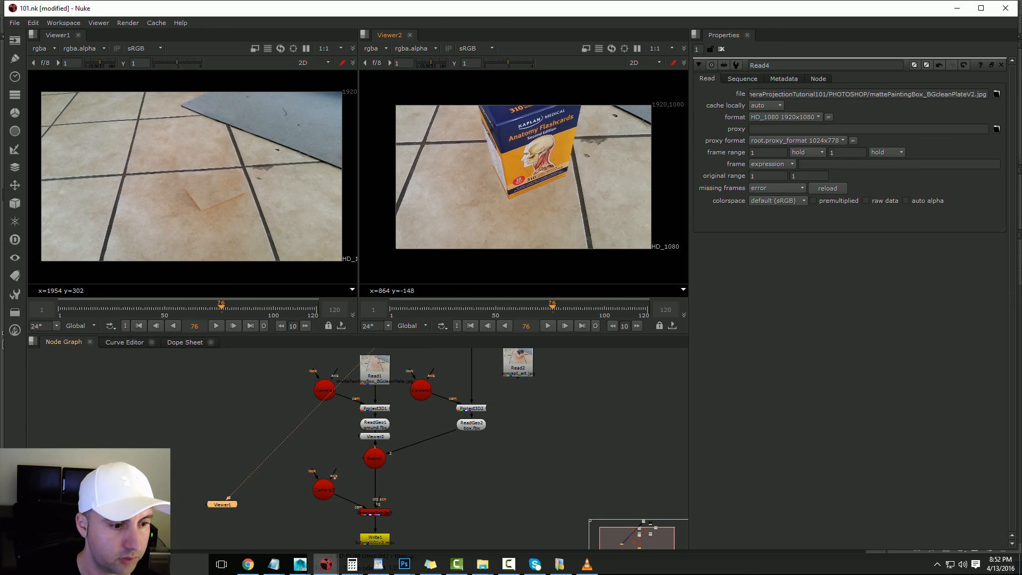
pyautogui.click(496, 187)
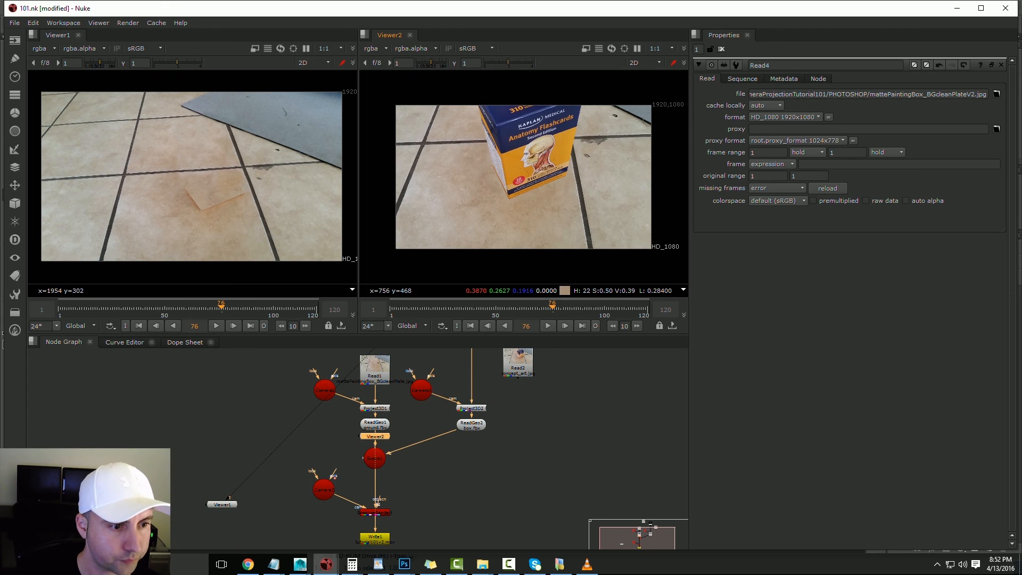
pyautogui.moveTo(434, 383); pyautogui.dragTo(425, 439, button='middle')
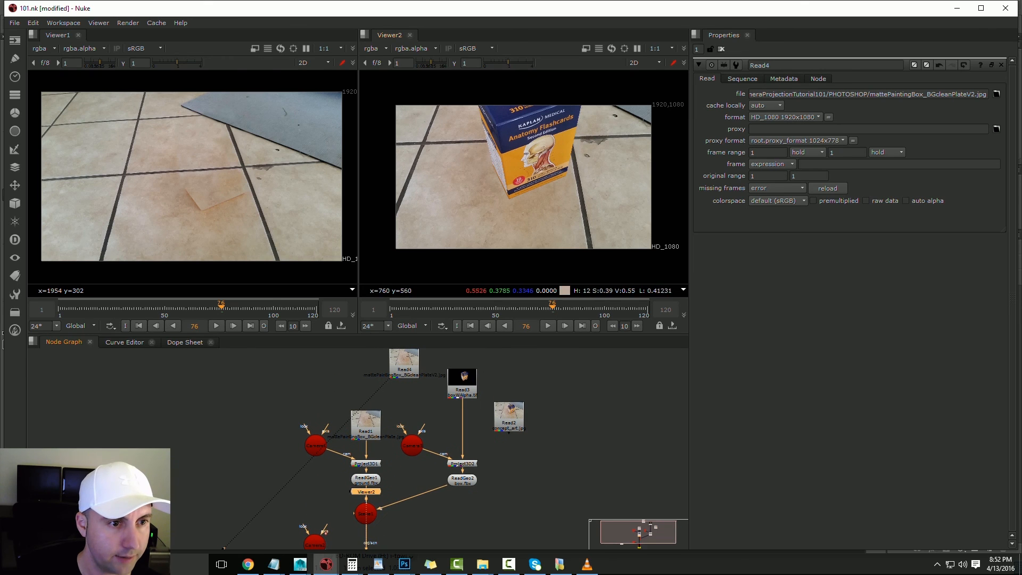
pyautogui.scroll(5, 537, 180)
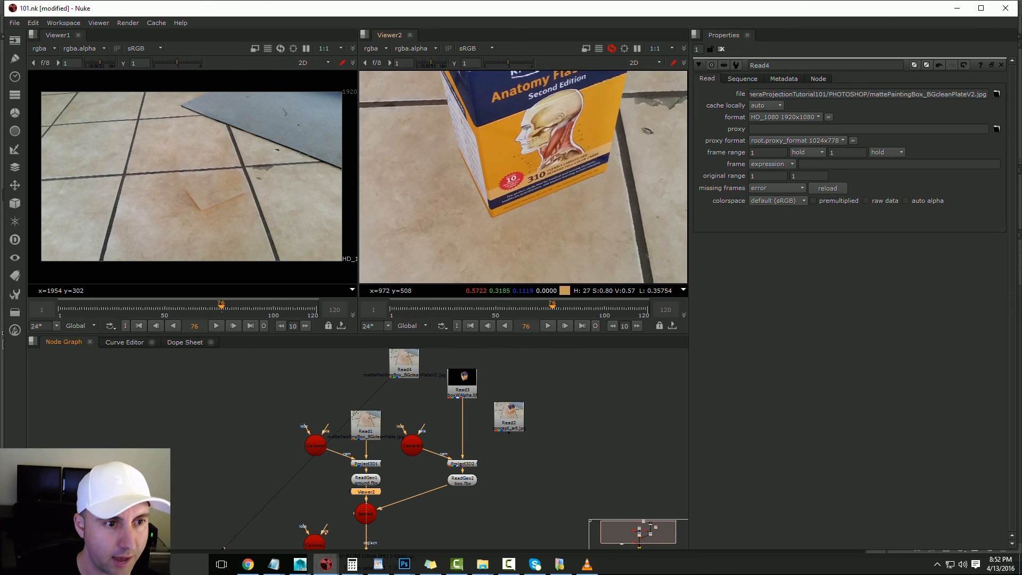
pyautogui.moveTo(368, 430); pyautogui.dragTo(403, 373)
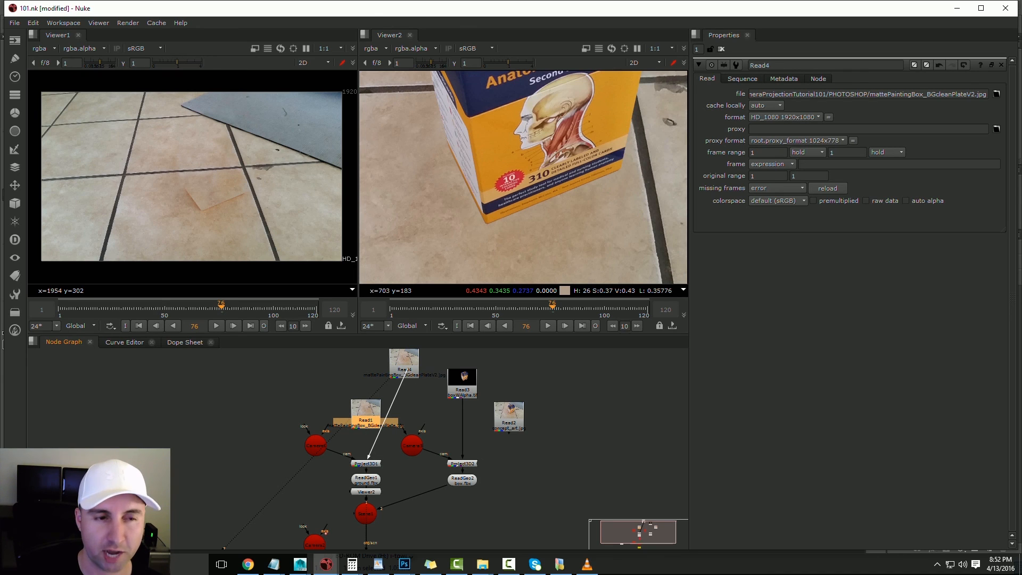
pyautogui.moveTo(403, 373); pyautogui.dragTo(404, 373)
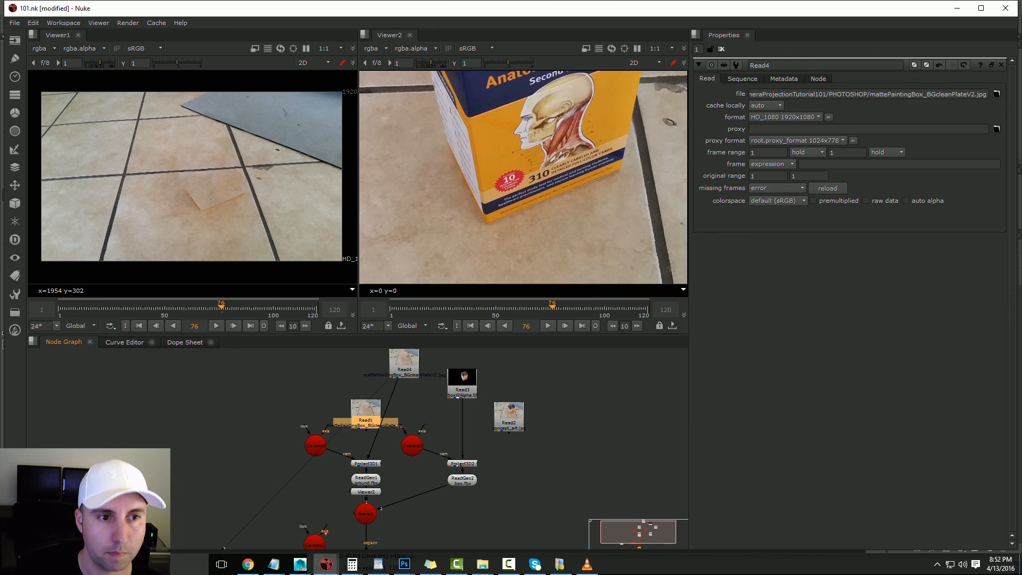
pyautogui.scroll(-3, 553, 169)
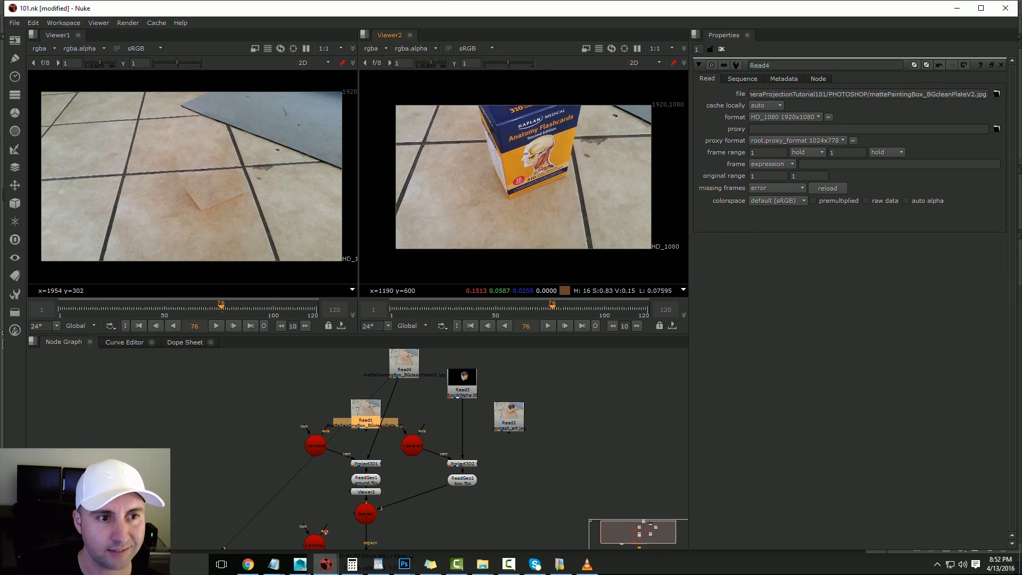
# Reconnect Project3D1 to Read1 for comparison, undo that reconnection, and save the script
pyautogui.moveTo(394, 390); pyautogui.dragTo(368, 417)
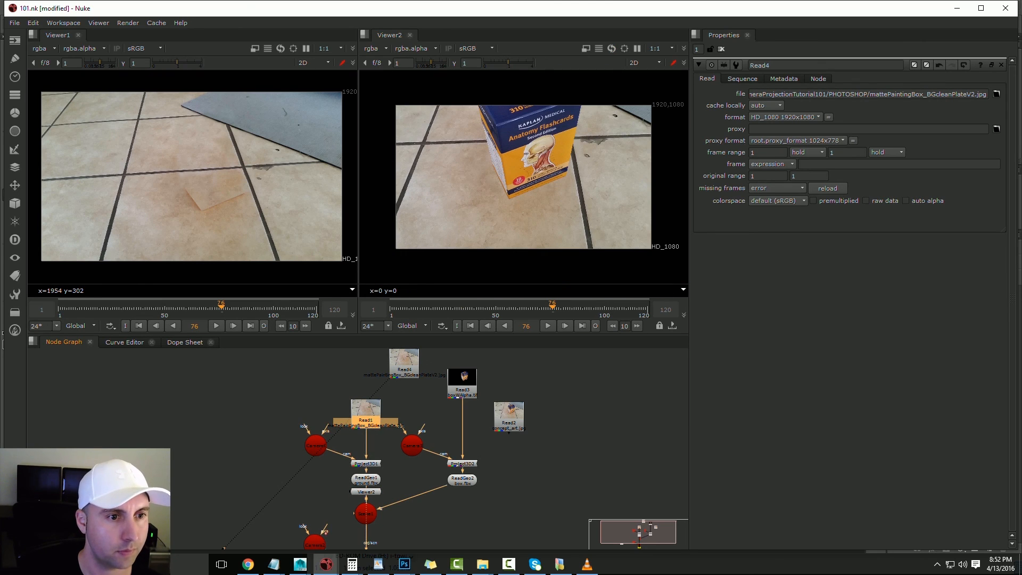
pyautogui.hotkey('ctrl', 'z')
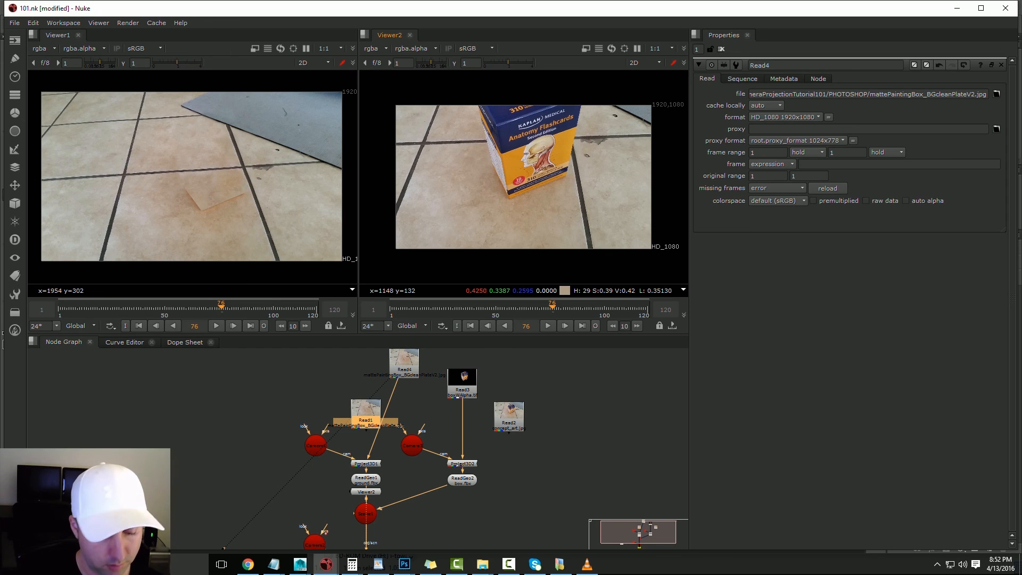
pyautogui.hotkey('ctrl', 's')
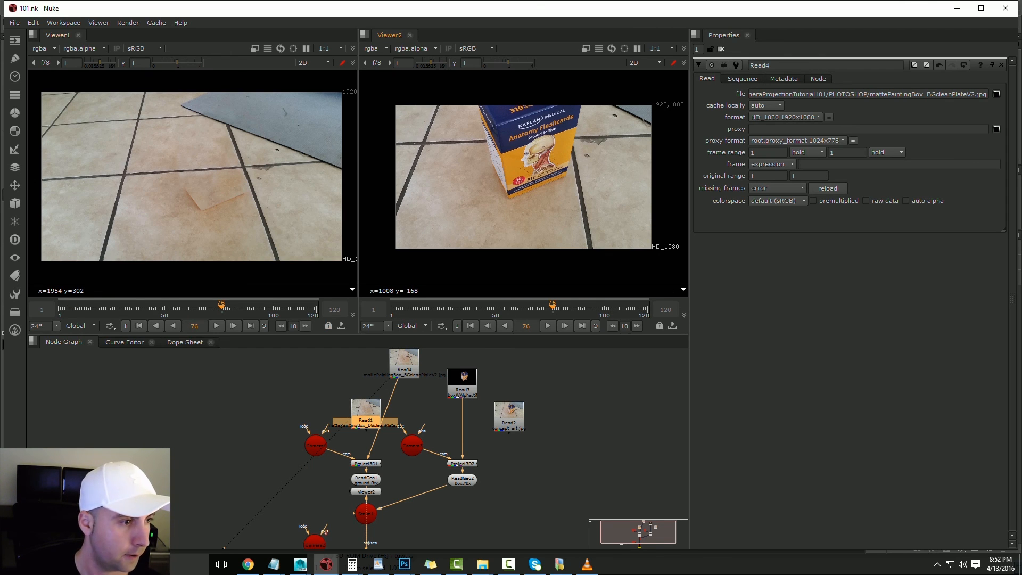
# Open the properties of the Write1 node below the render node
pyautogui.click(541, 370)
pyautogui.scroll(-3, 567, 457)
pyautogui.moveTo(446, 544); pyautogui.dragTo(442, 490, button='middle')
pyautogui.scroll(4, 442, 491)
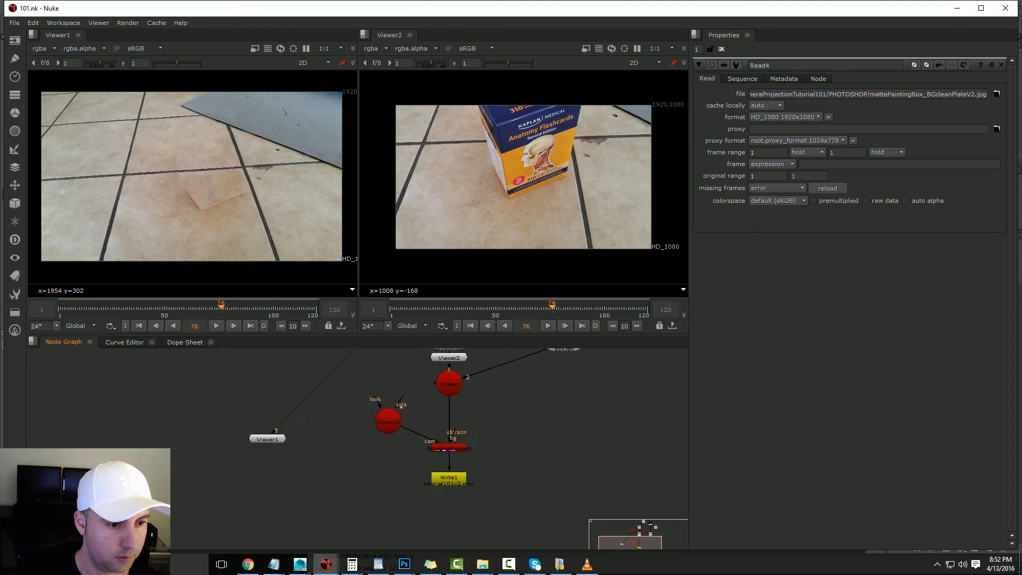
pyautogui.scroll(1, 449, 478)
pyautogui.doubleClick(448, 478)
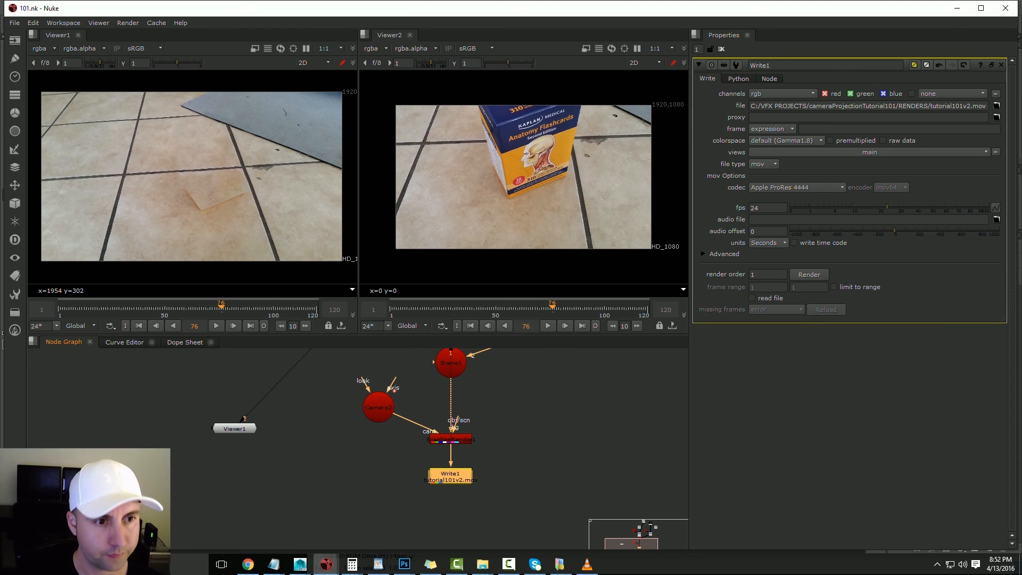
# Scrub the timeline in Viewer2 and examine the base of the projected box and the surrounding floor up close
pyautogui.moveTo(455, 306)
pyautogui.mouseDown()
pyautogui.moveTo(414, 306)
pyautogui.moveTo(496, 306)
pyautogui.moveTo(464, 306)
pyautogui.mouseUp()
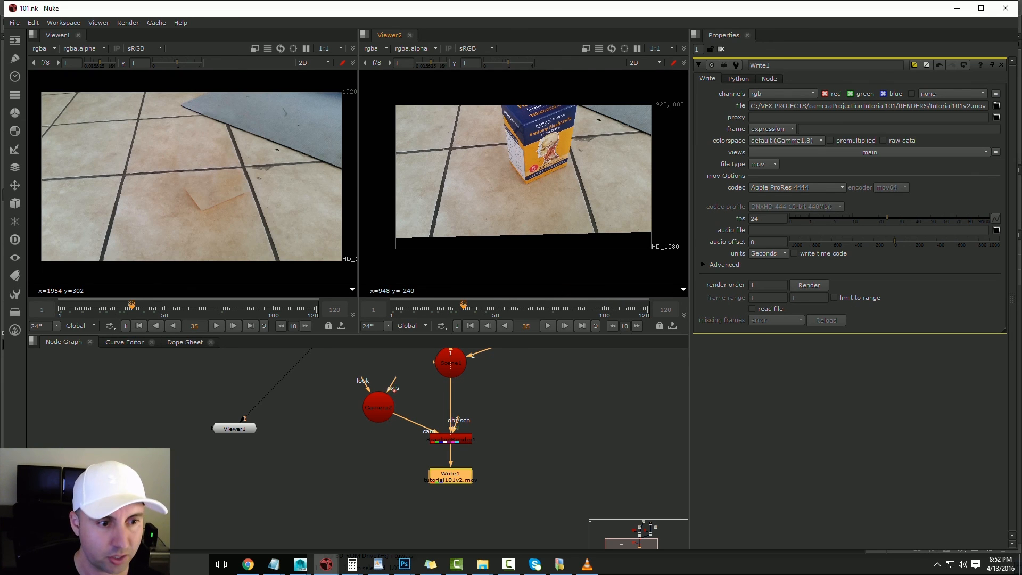
pyautogui.moveTo(483, 308); pyautogui.dragTo(646, 308)
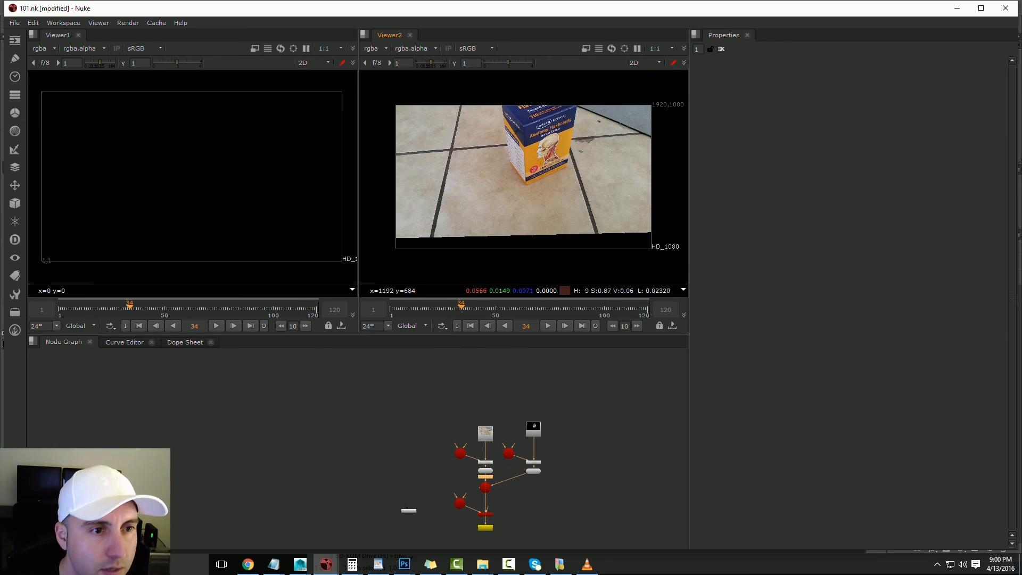
pyautogui.scroll(4, 524, 176)
pyautogui.scroll(1, 524, 175)
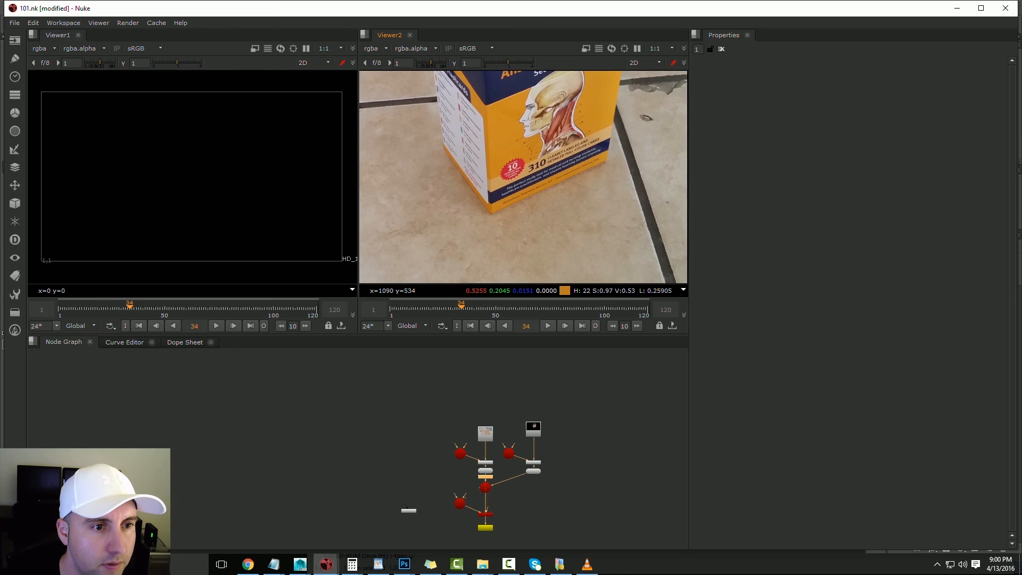
pyautogui.scroll(2, 523, 175)
pyautogui.scroll(-5, 523, 175)
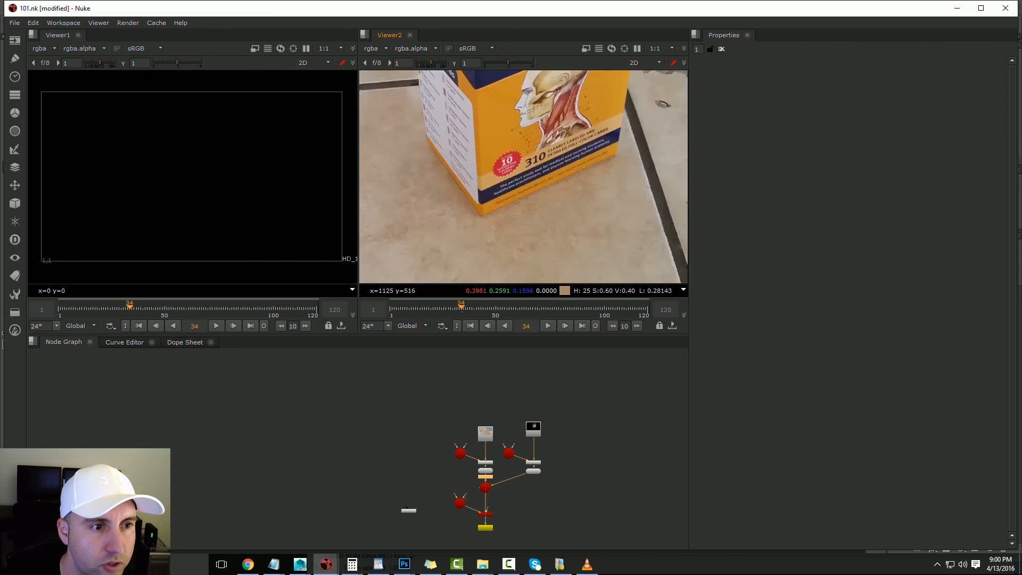
pyautogui.scroll(1, 551, 242)
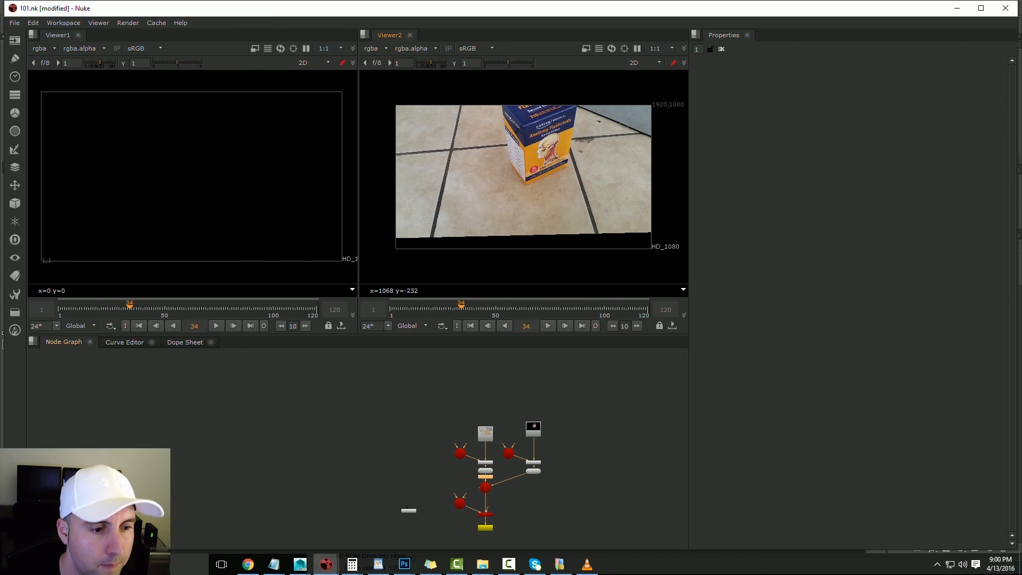
# Change the Write1 output file name to tutorial101v3.mov and save the script
pyautogui.scroll(3, 482, 520)
pyautogui.doubleClick(492, 539)
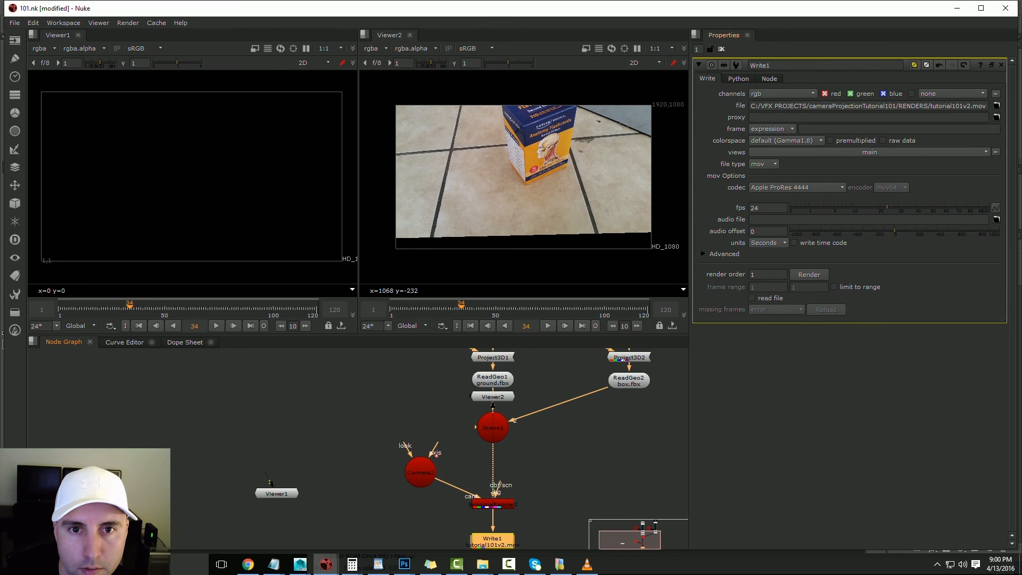
pyautogui.click(968, 105)
pyautogui.press('Delete')
pyautogui.write('3')
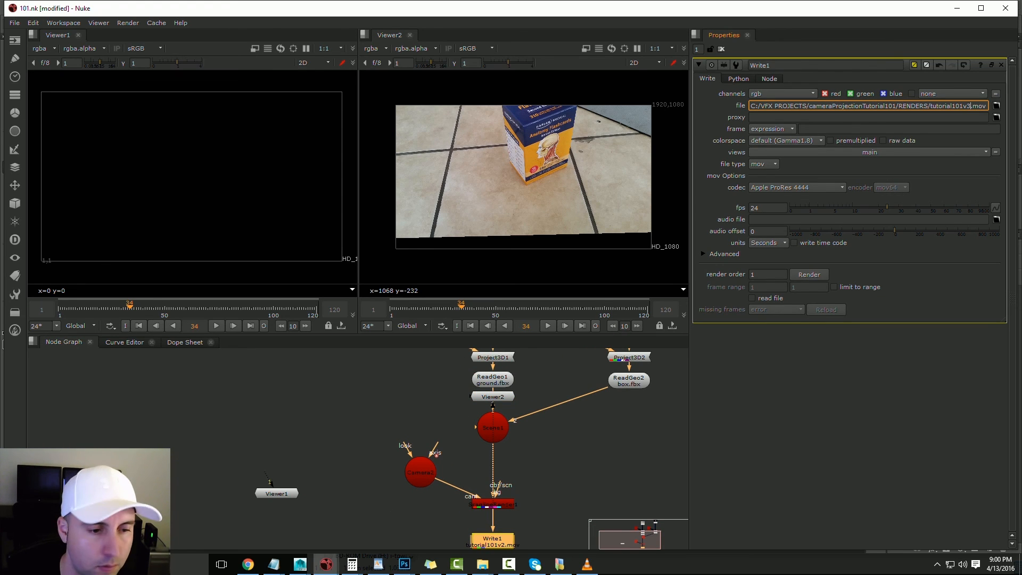
pyautogui.press('Return')
pyautogui.hotkey('ctrl', 's')
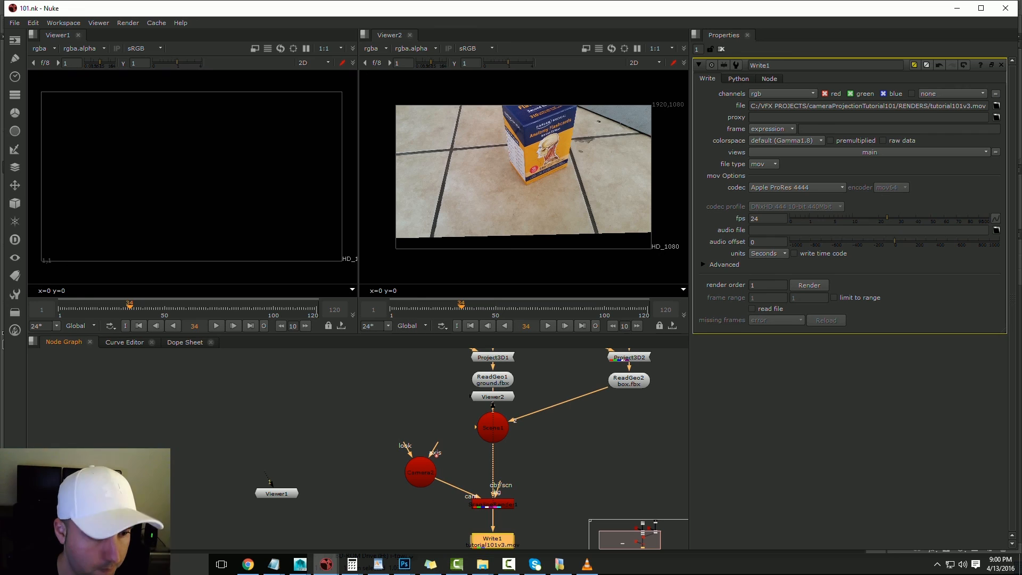
# Render the selected Write1 node over frames 1-120
pyautogui.click(127, 23)
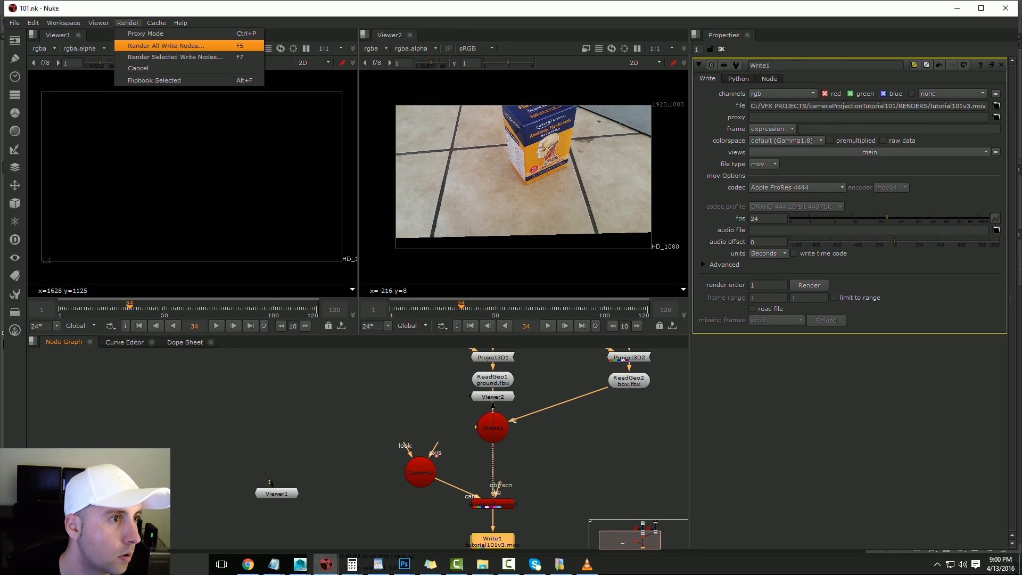
pyautogui.click(175, 56)
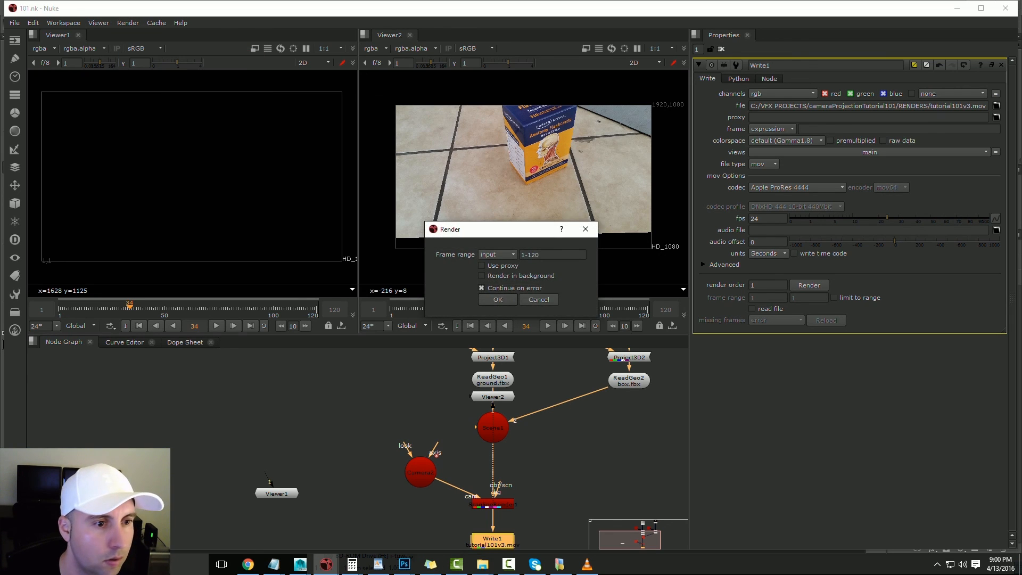
pyautogui.press('Return')
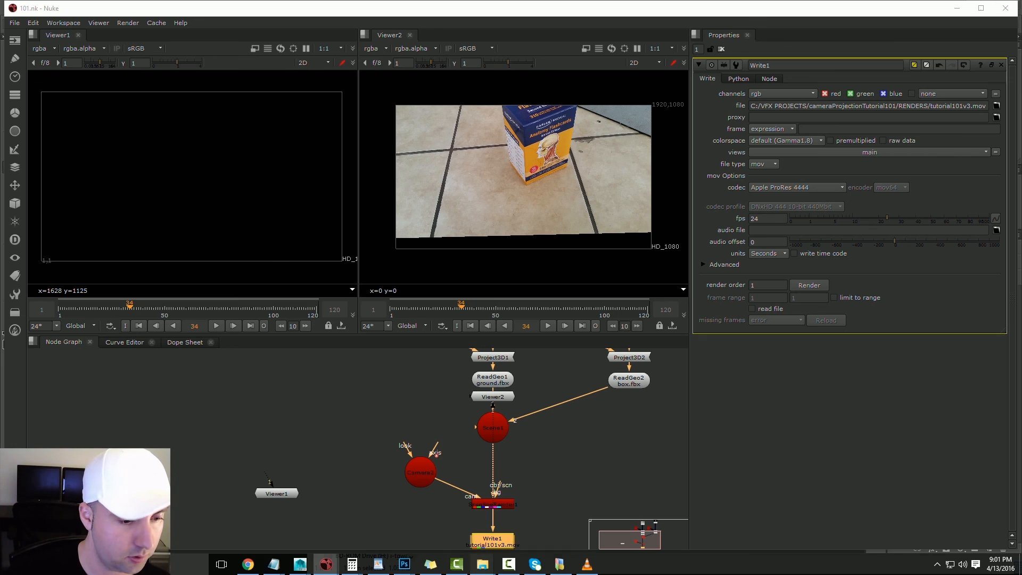
# Switch to the RENDERS folder with tutorial101v3.mov and bring up its playback in VLC media player
pyautogui.moveTo(483, 564)
pyautogui.click(437, 505)
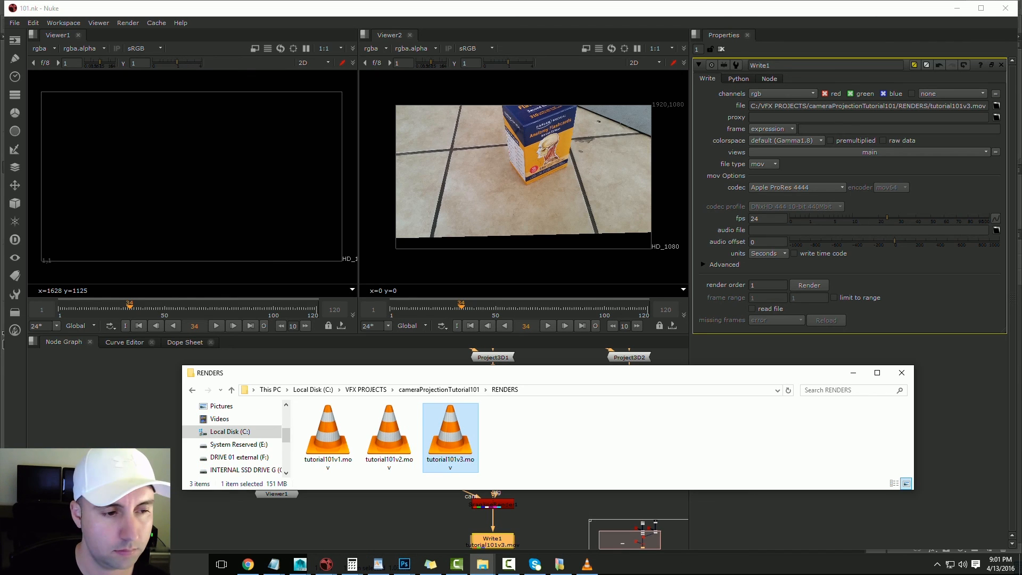
pyautogui.click(588, 564)
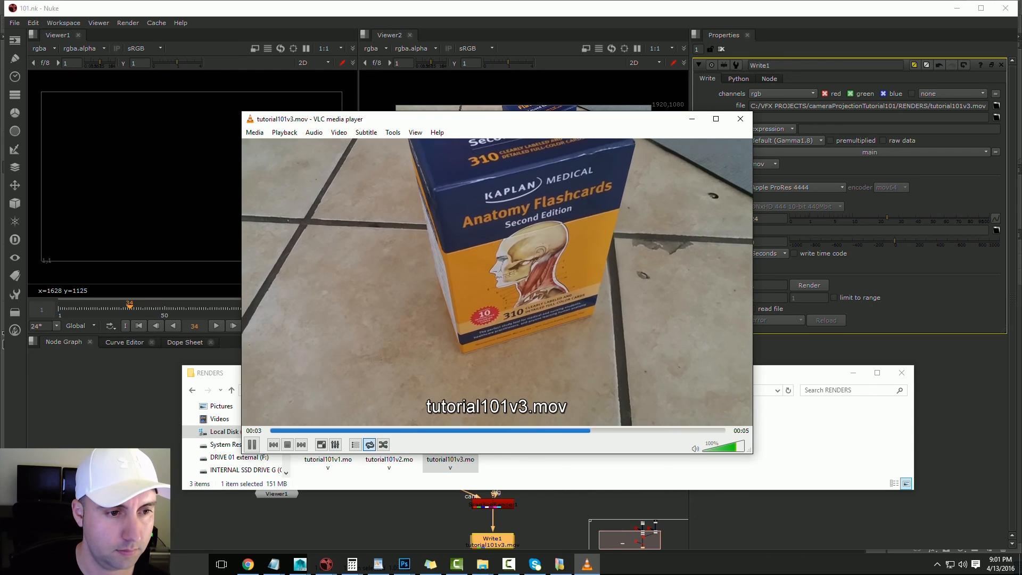
# Set the video to repeat, pause it near the start of the shot, and view it full screen
pyautogui.press('l')
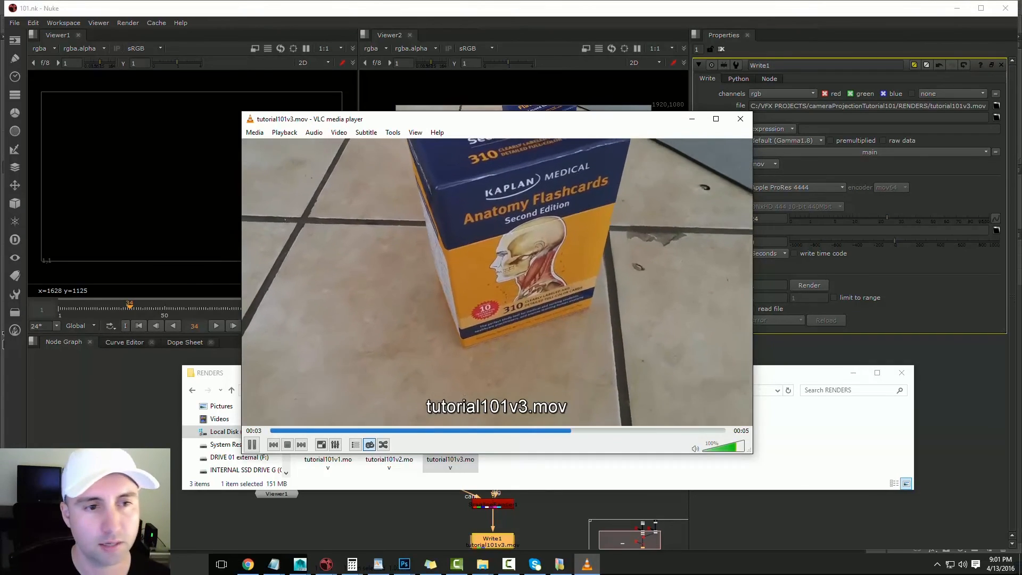
pyautogui.press('space')
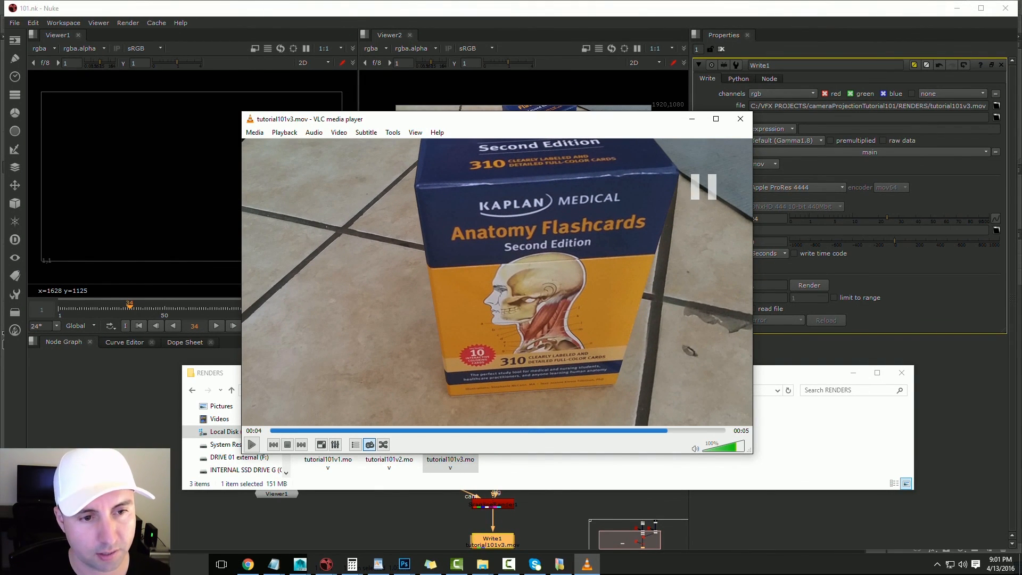
pyautogui.press('space')
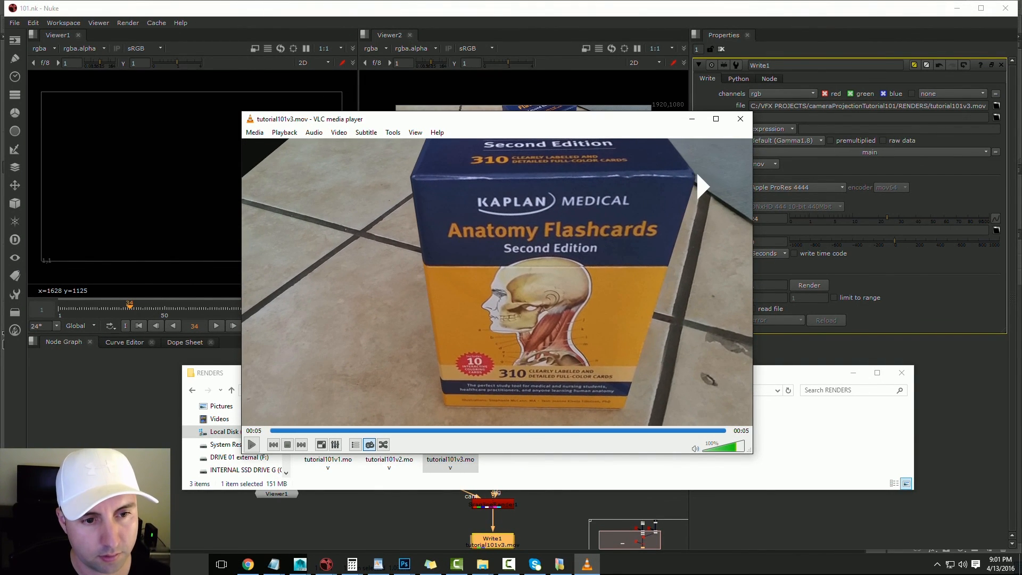
pyautogui.press('space')
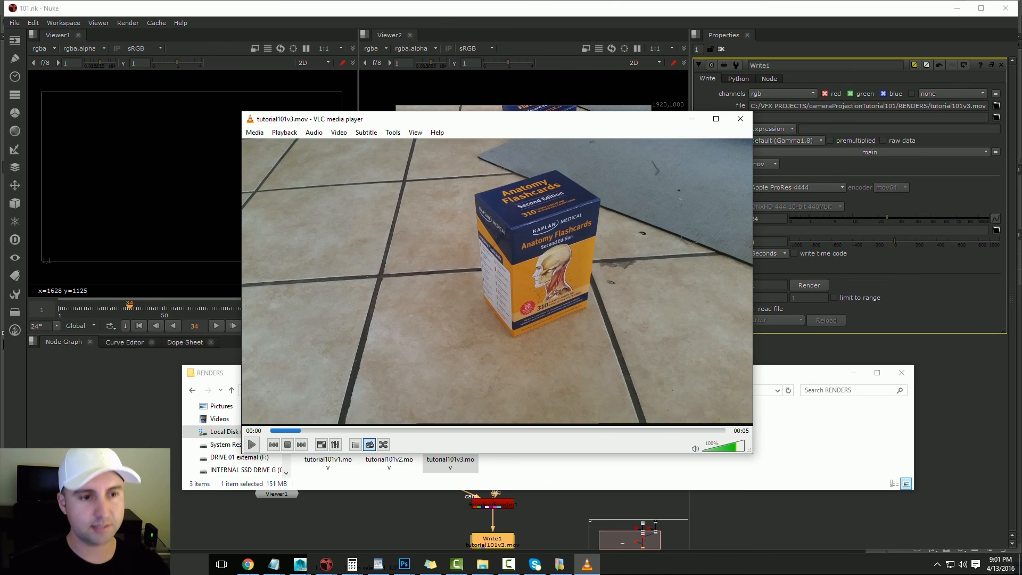
pyautogui.press('f')
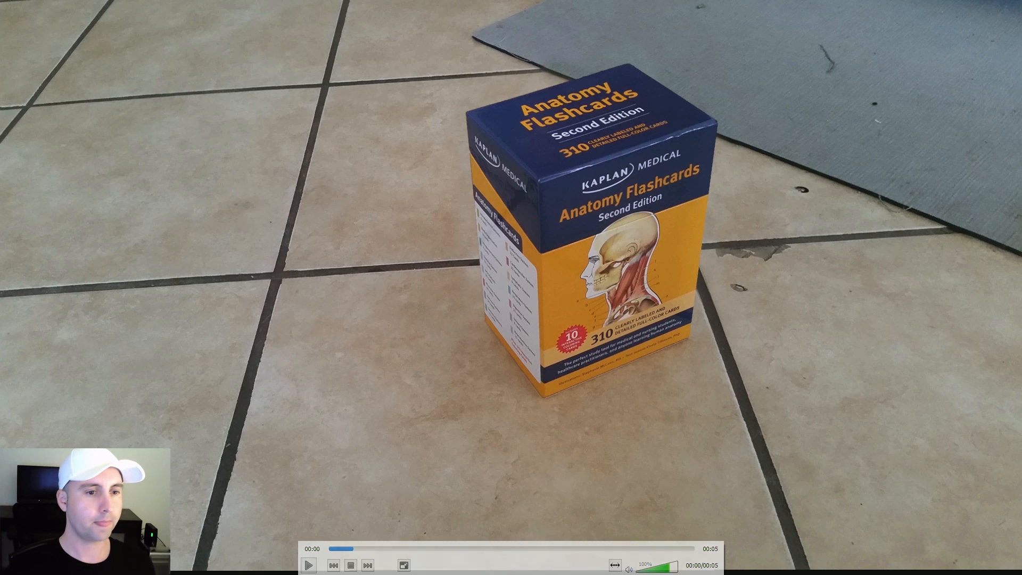